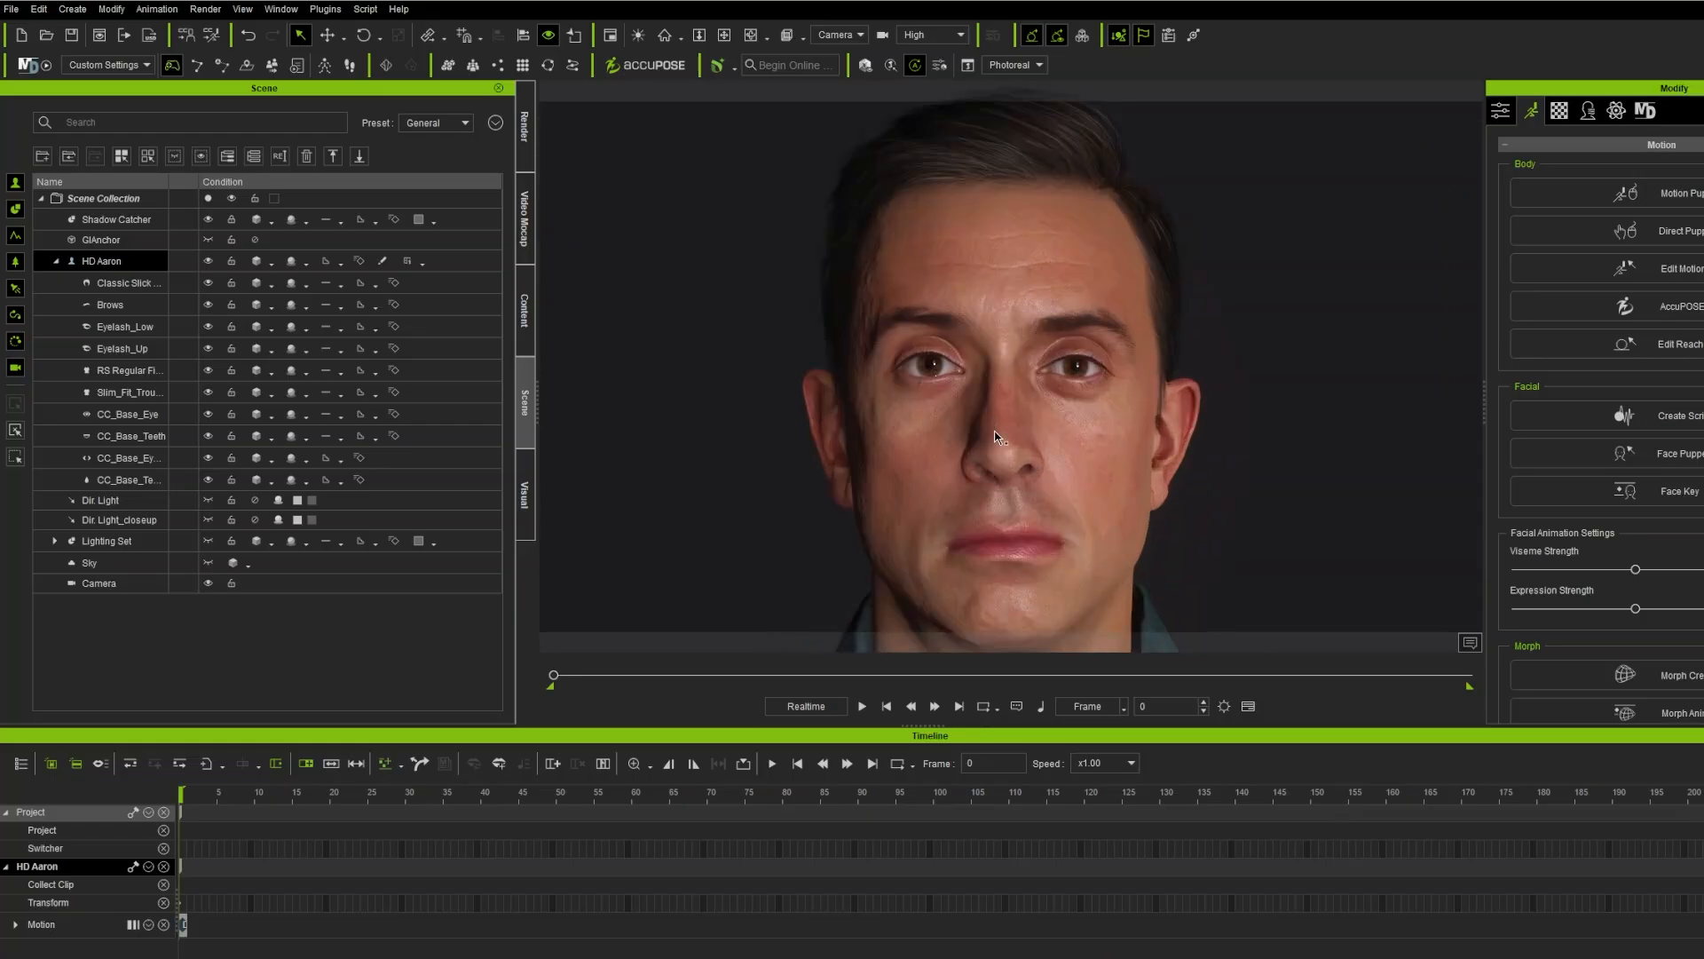
Step: Select the HD Aaron character and examine his character, SubD and transform settings
scroll(982, 443, down, 3)
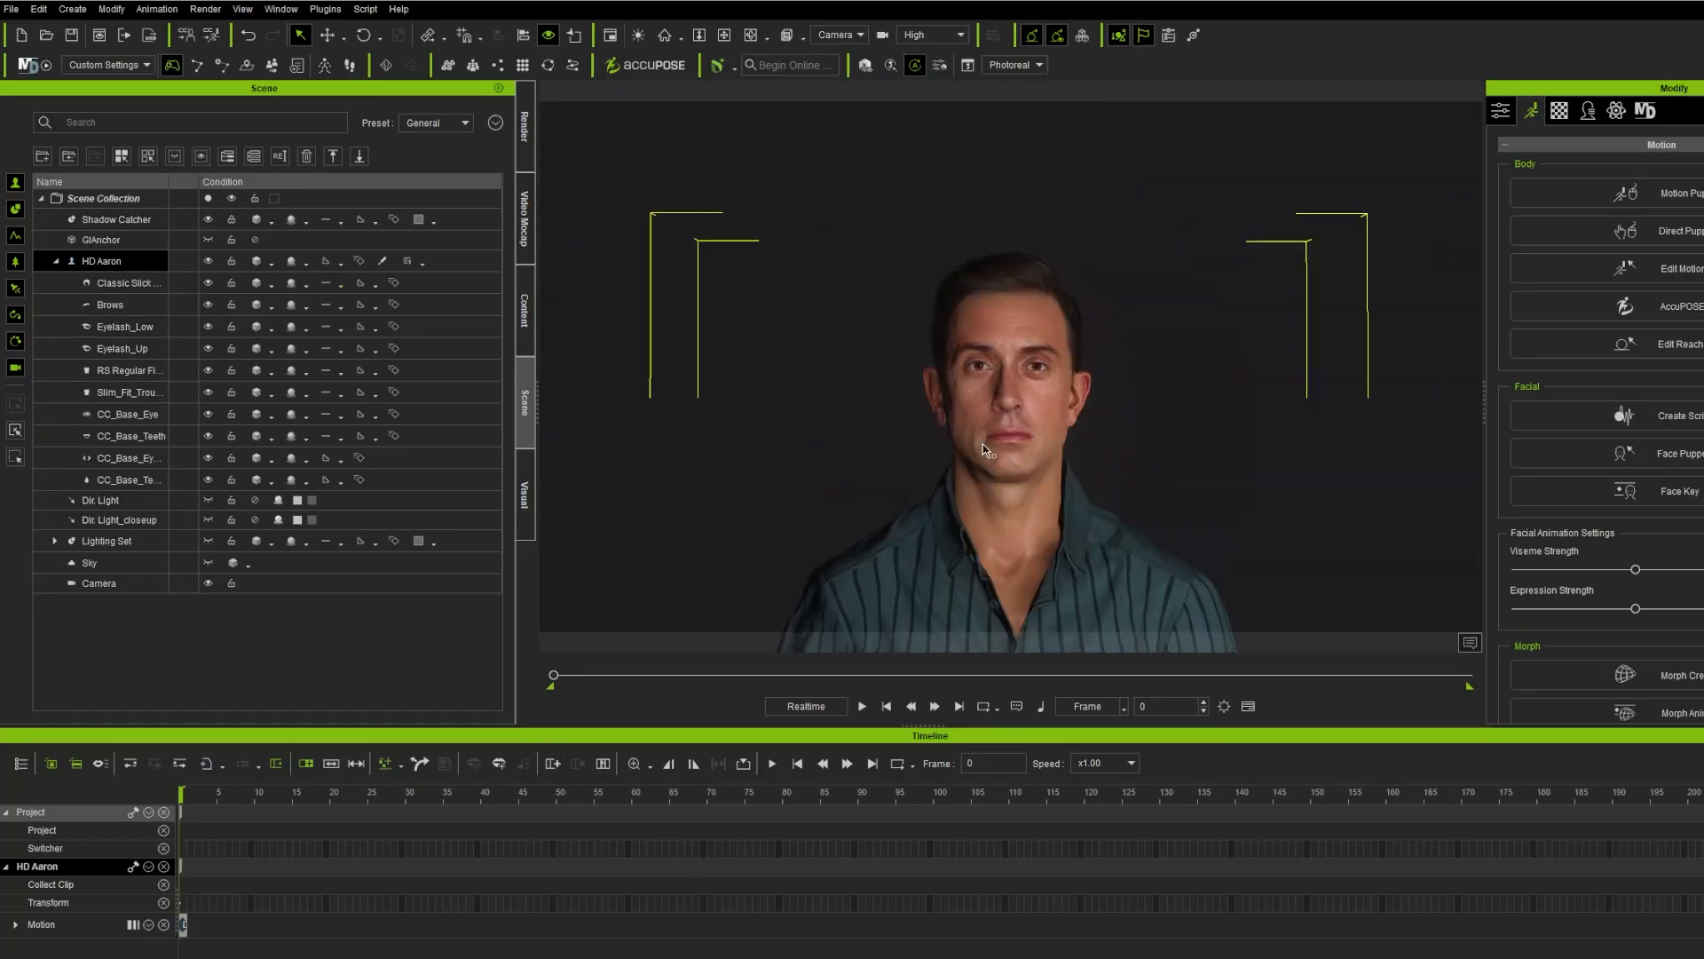
scroll(982, 444, down, 2)
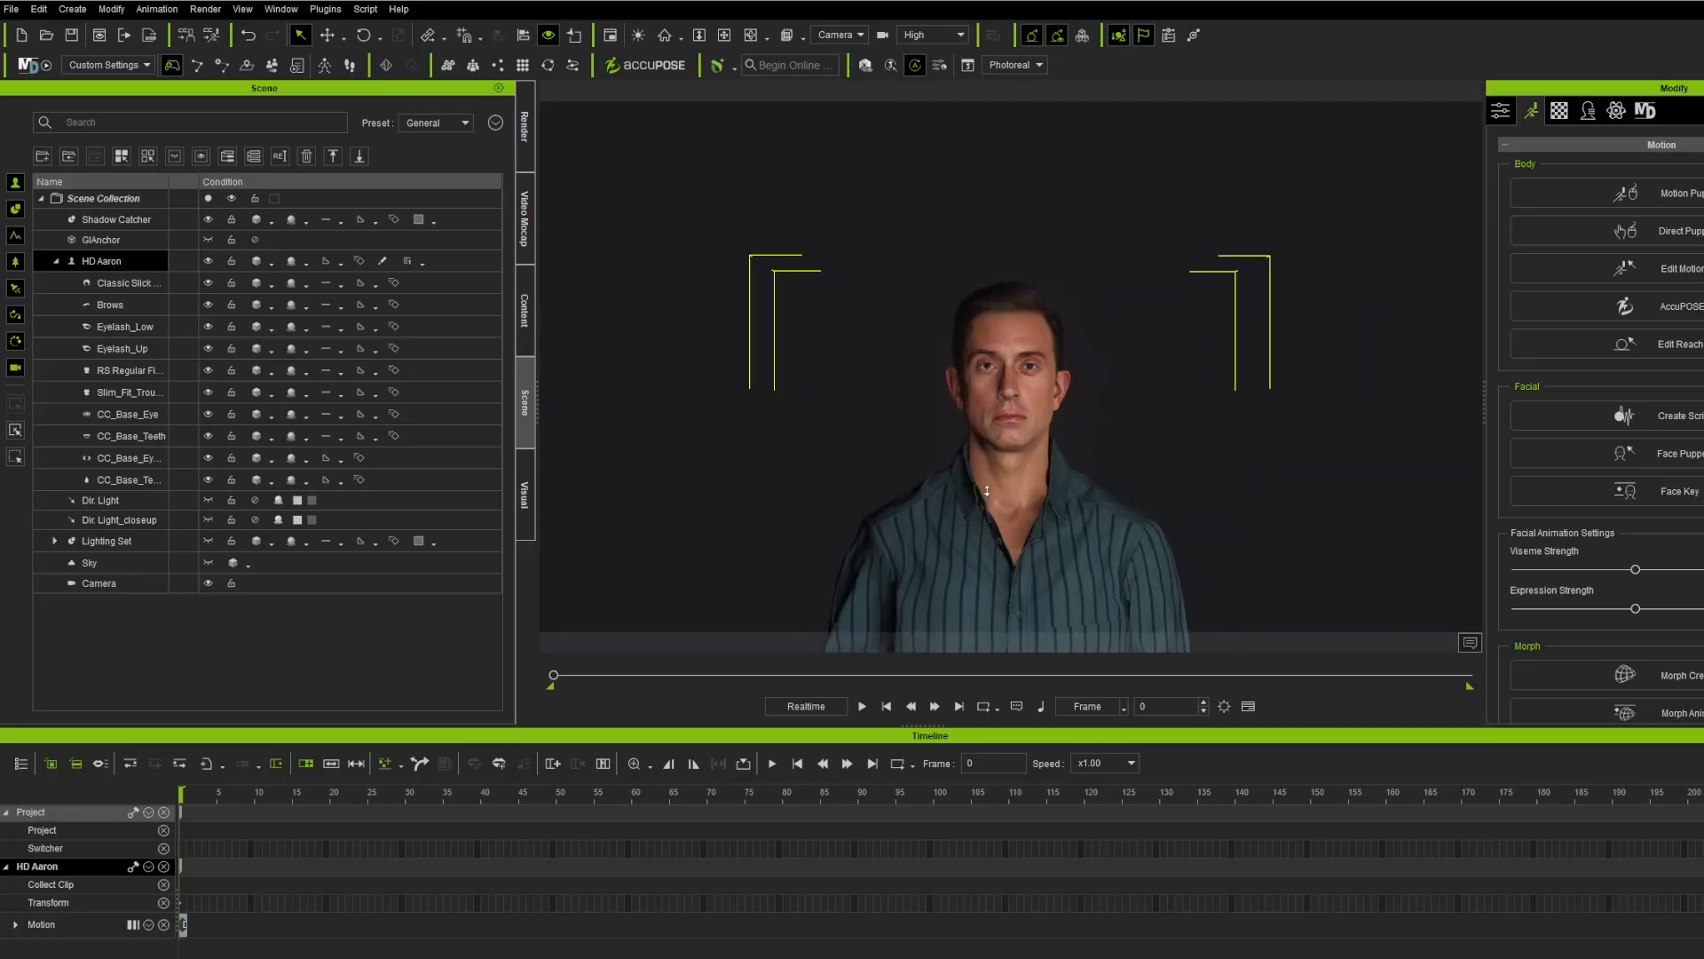
scroll(986, 491, up, 2)
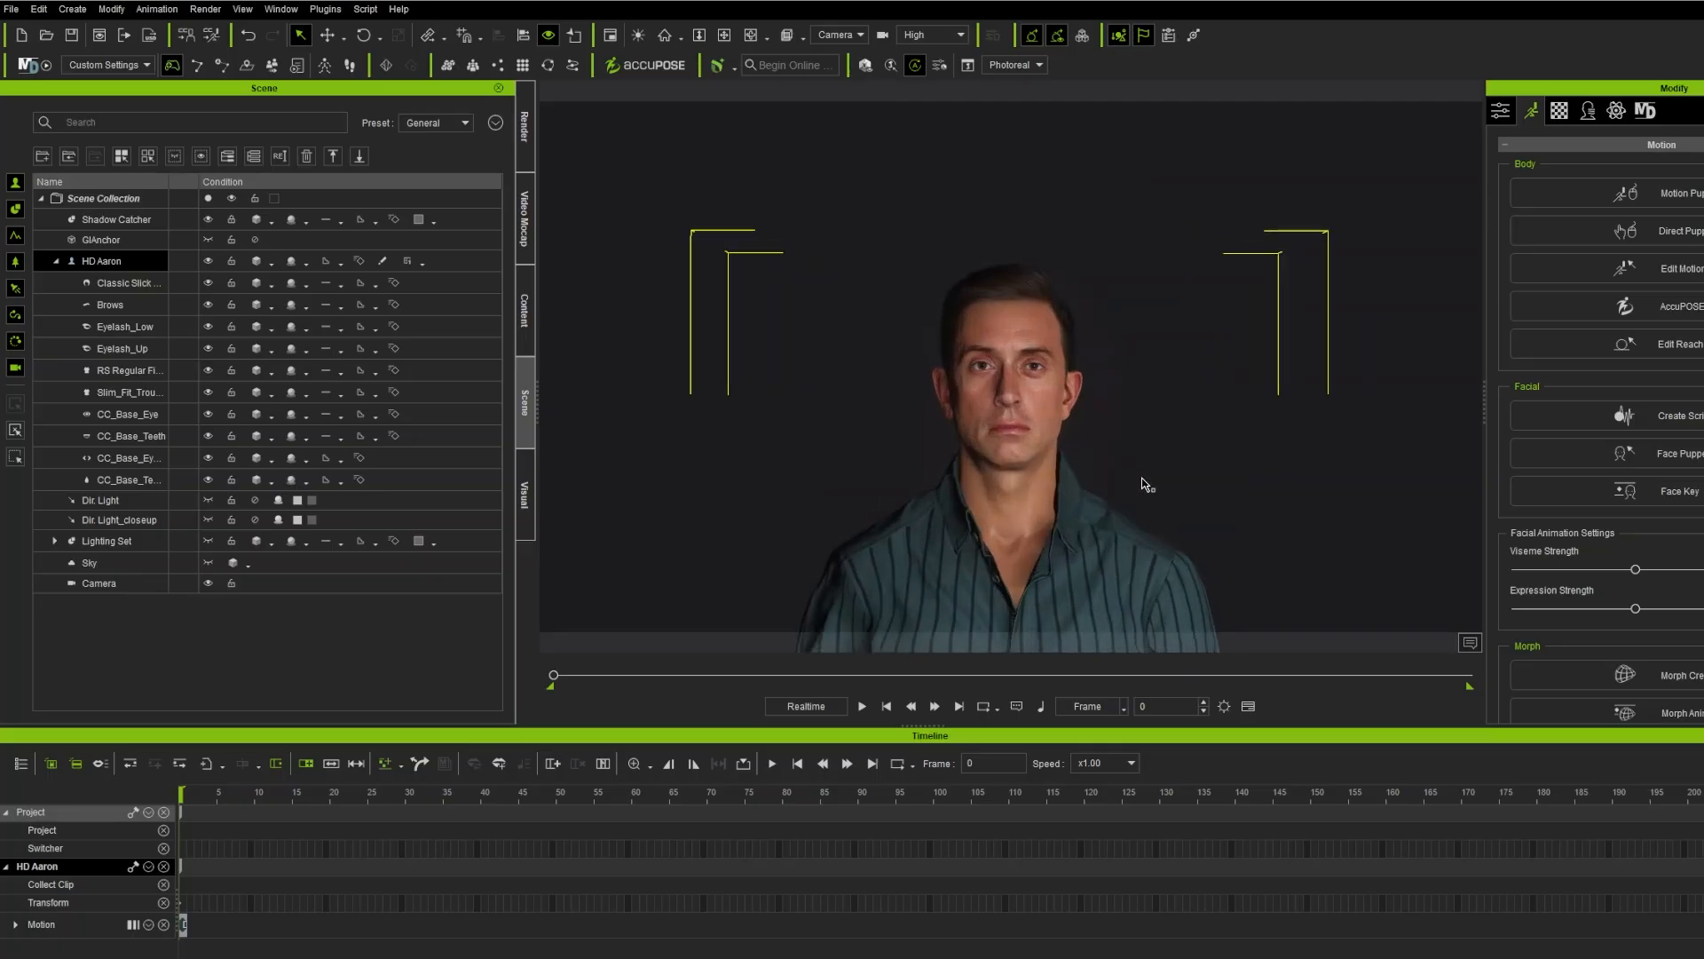
middle_drag(1189, 449, 1191, 350)
right_drag(1191, 351, 1198, 355)
click(1199, 354)
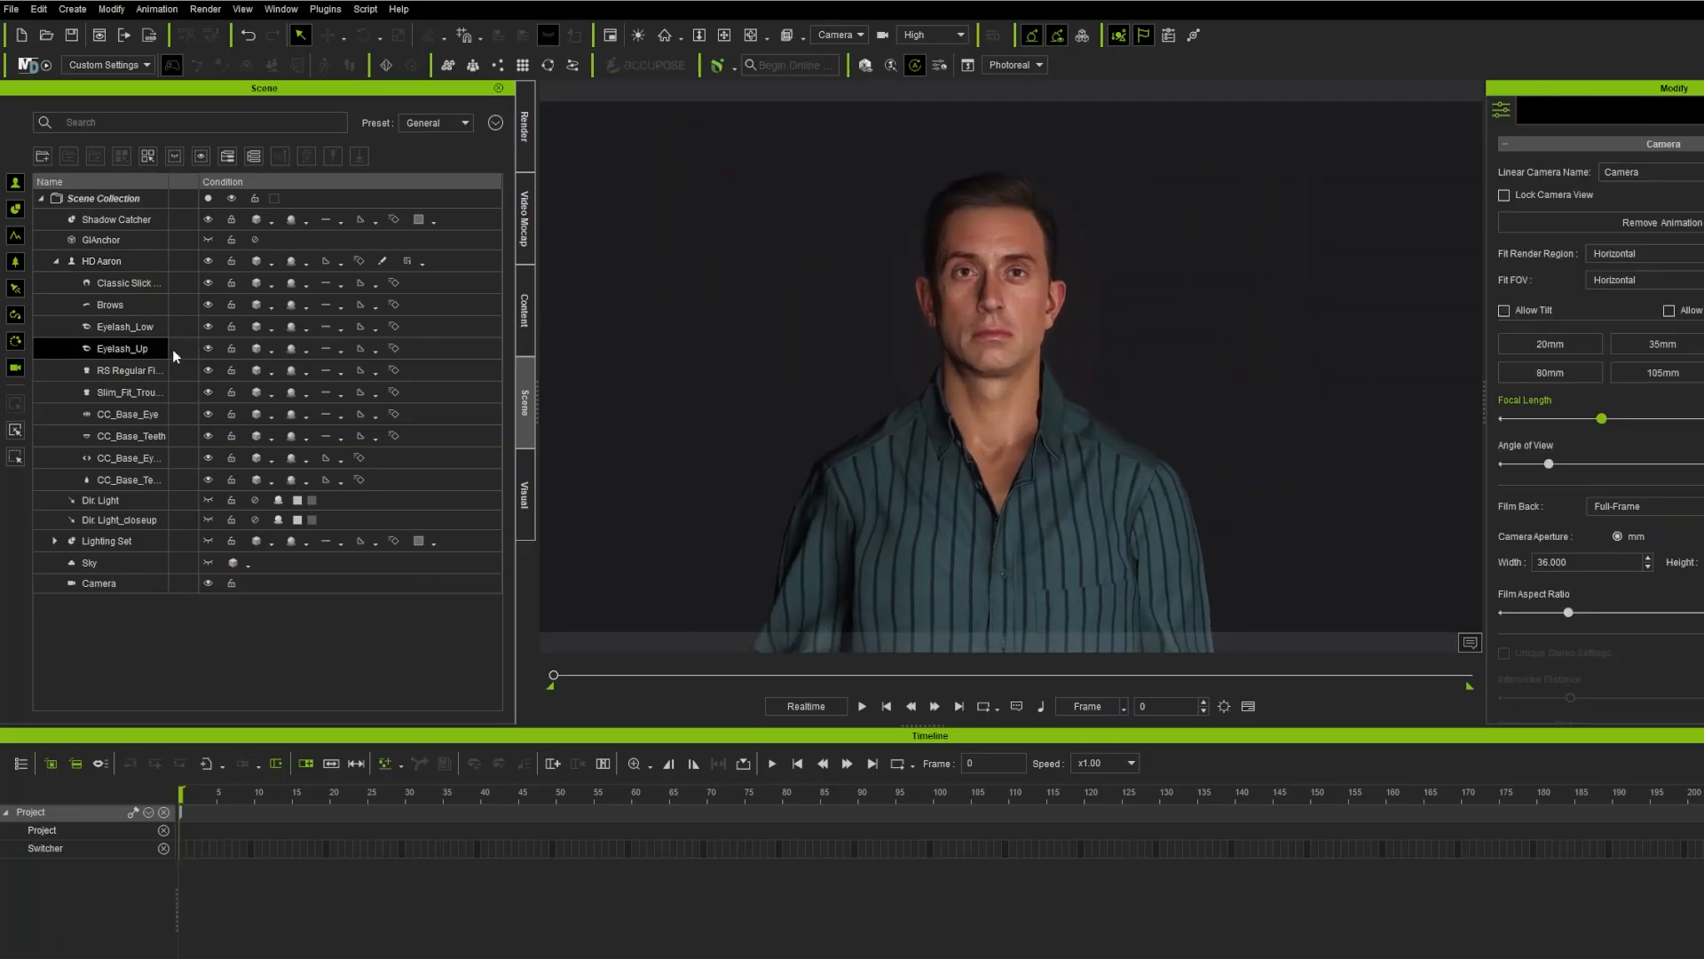
click(97, 260)
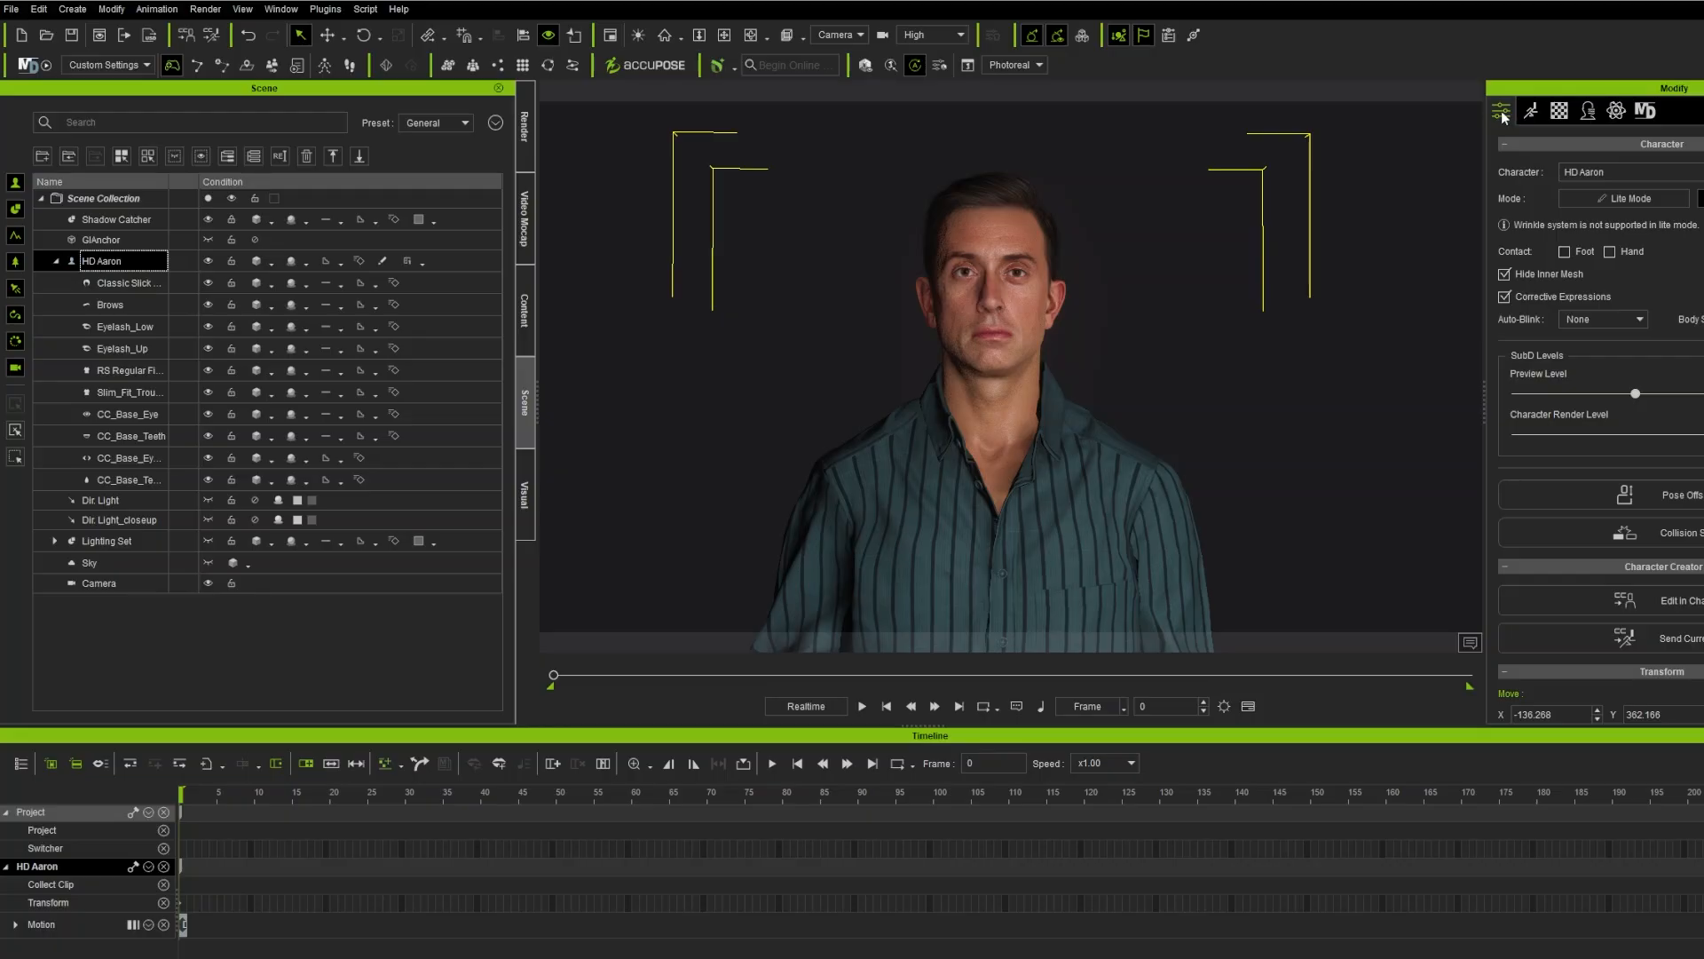
scroll(1610, 380, down, 3)
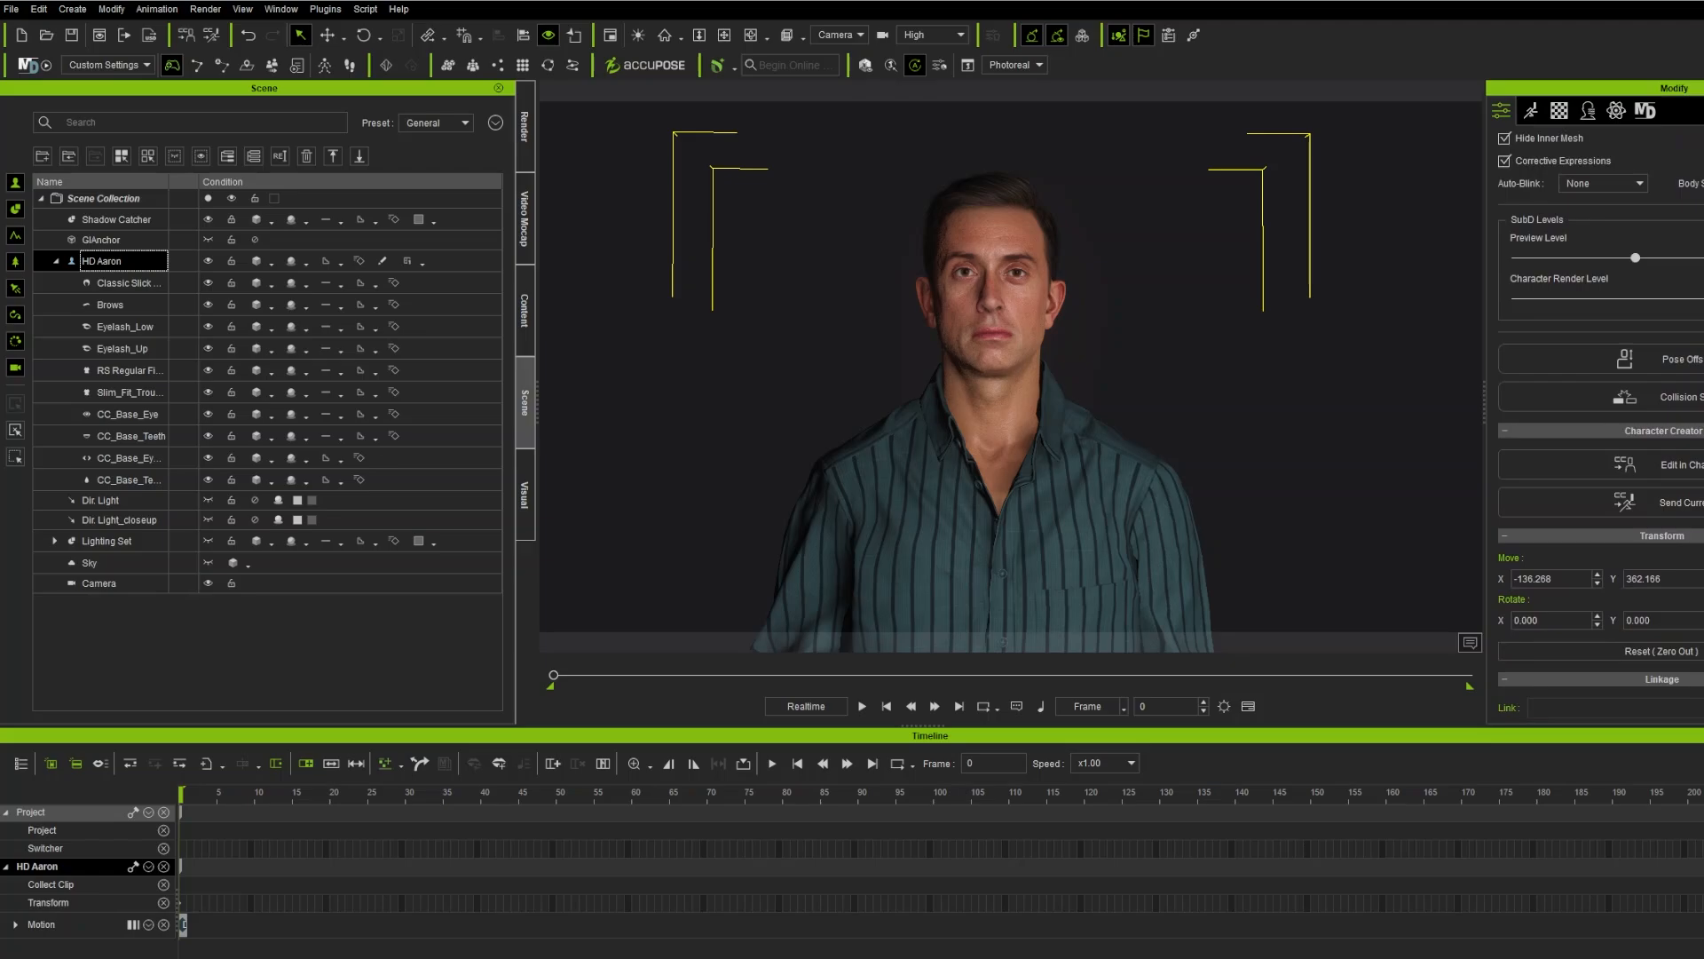
drag(1703, 479, 1701, 479)
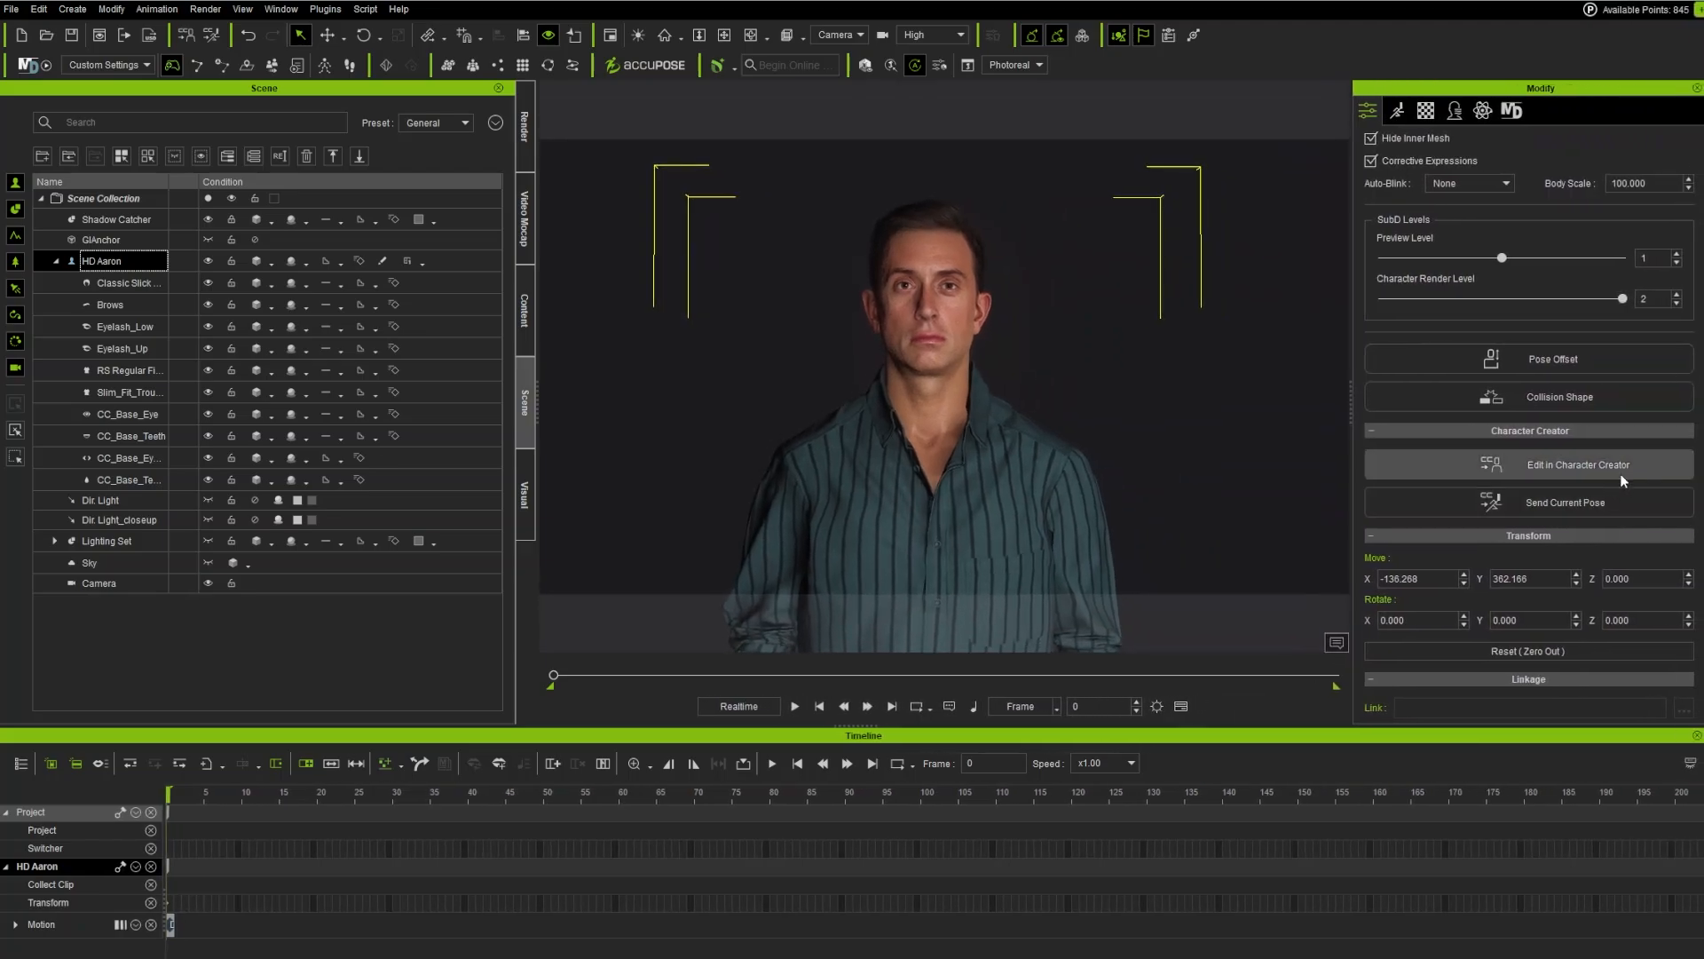
scroll(1474, 395, up, 2)
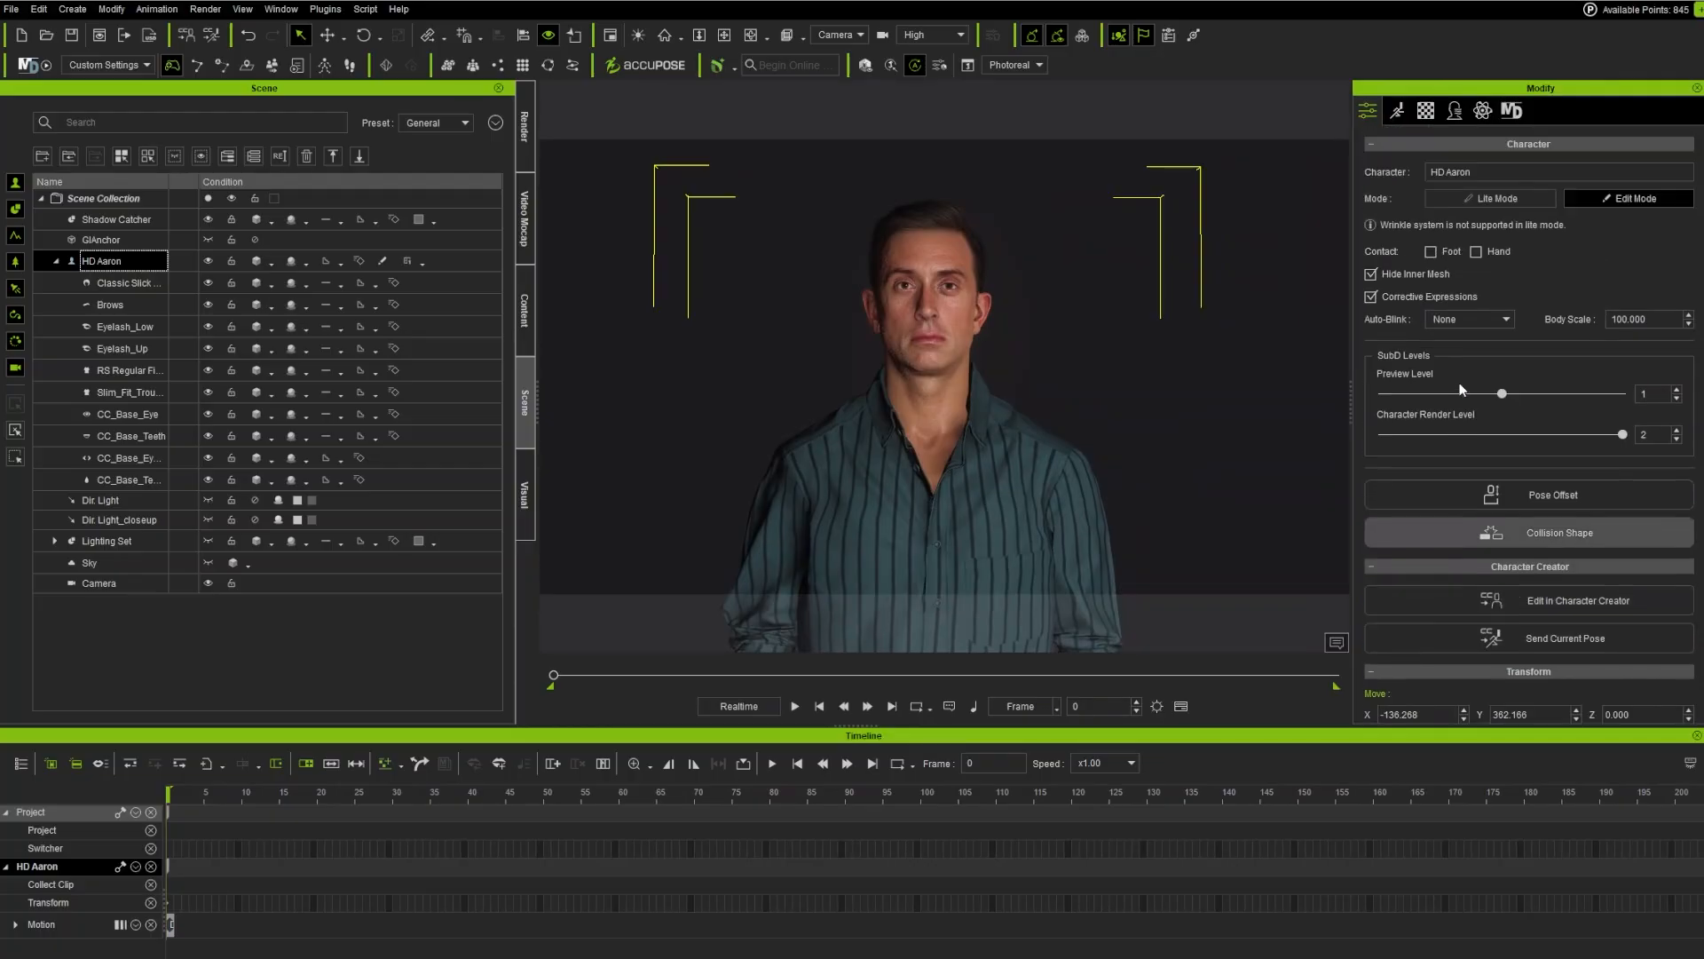
Step: Create a new facial script for HD Aaron with AccuLips as the voice source
click(1397, 111)
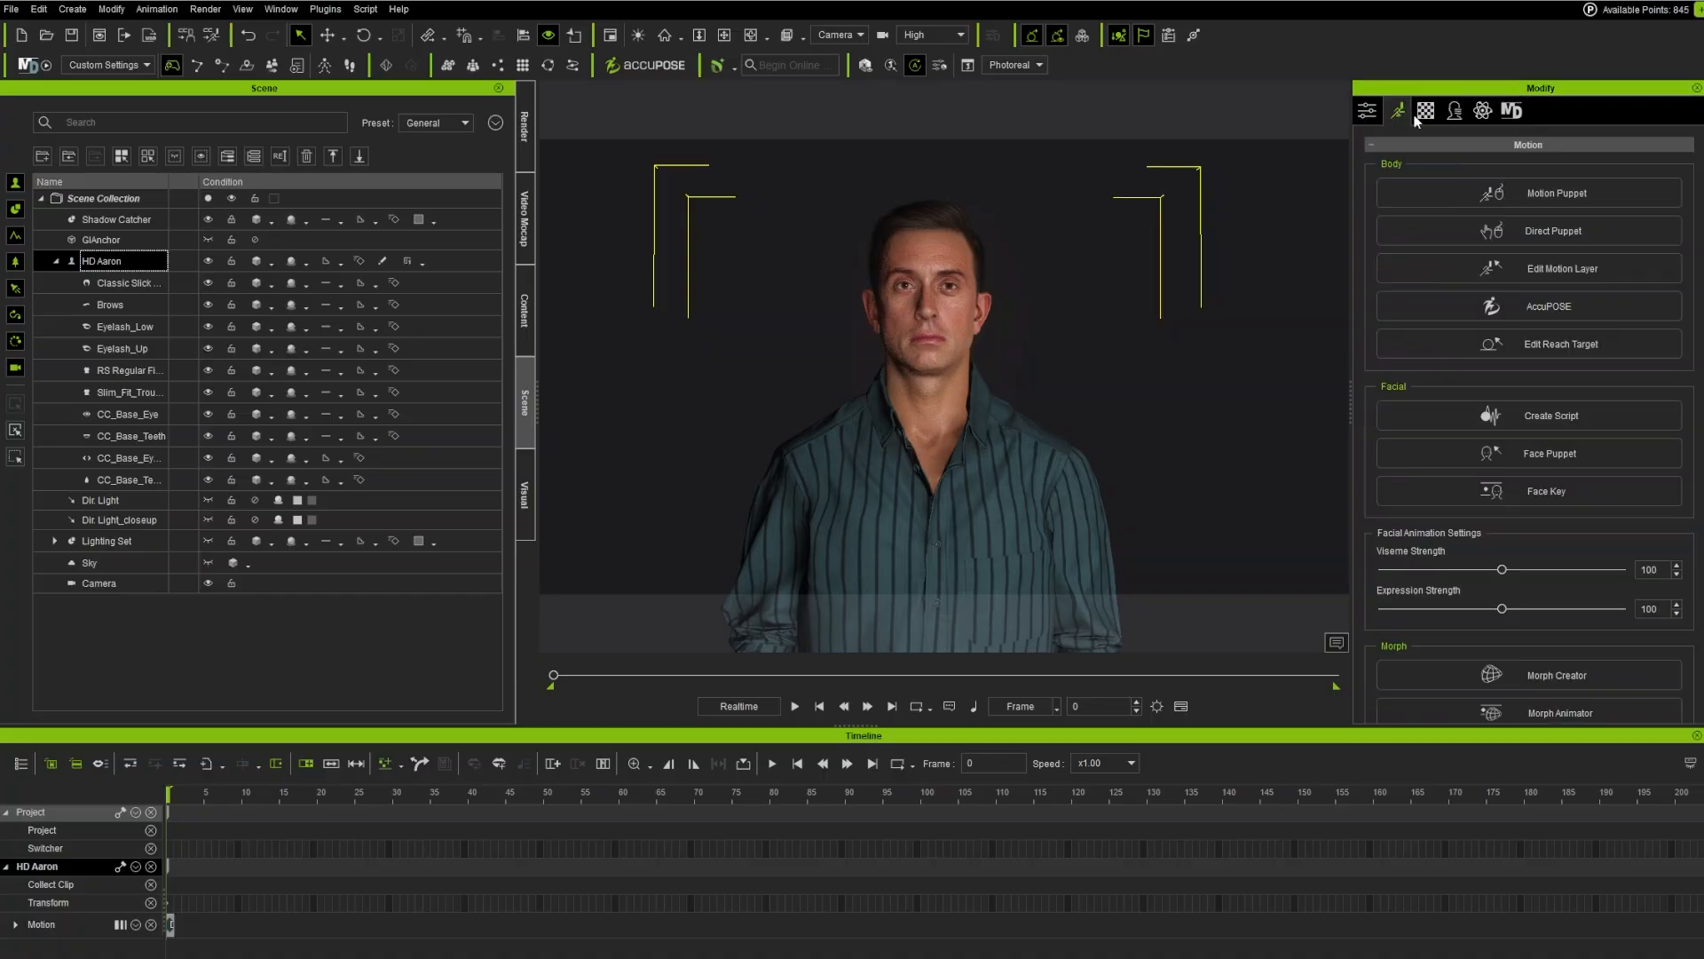
click(1541, 417)
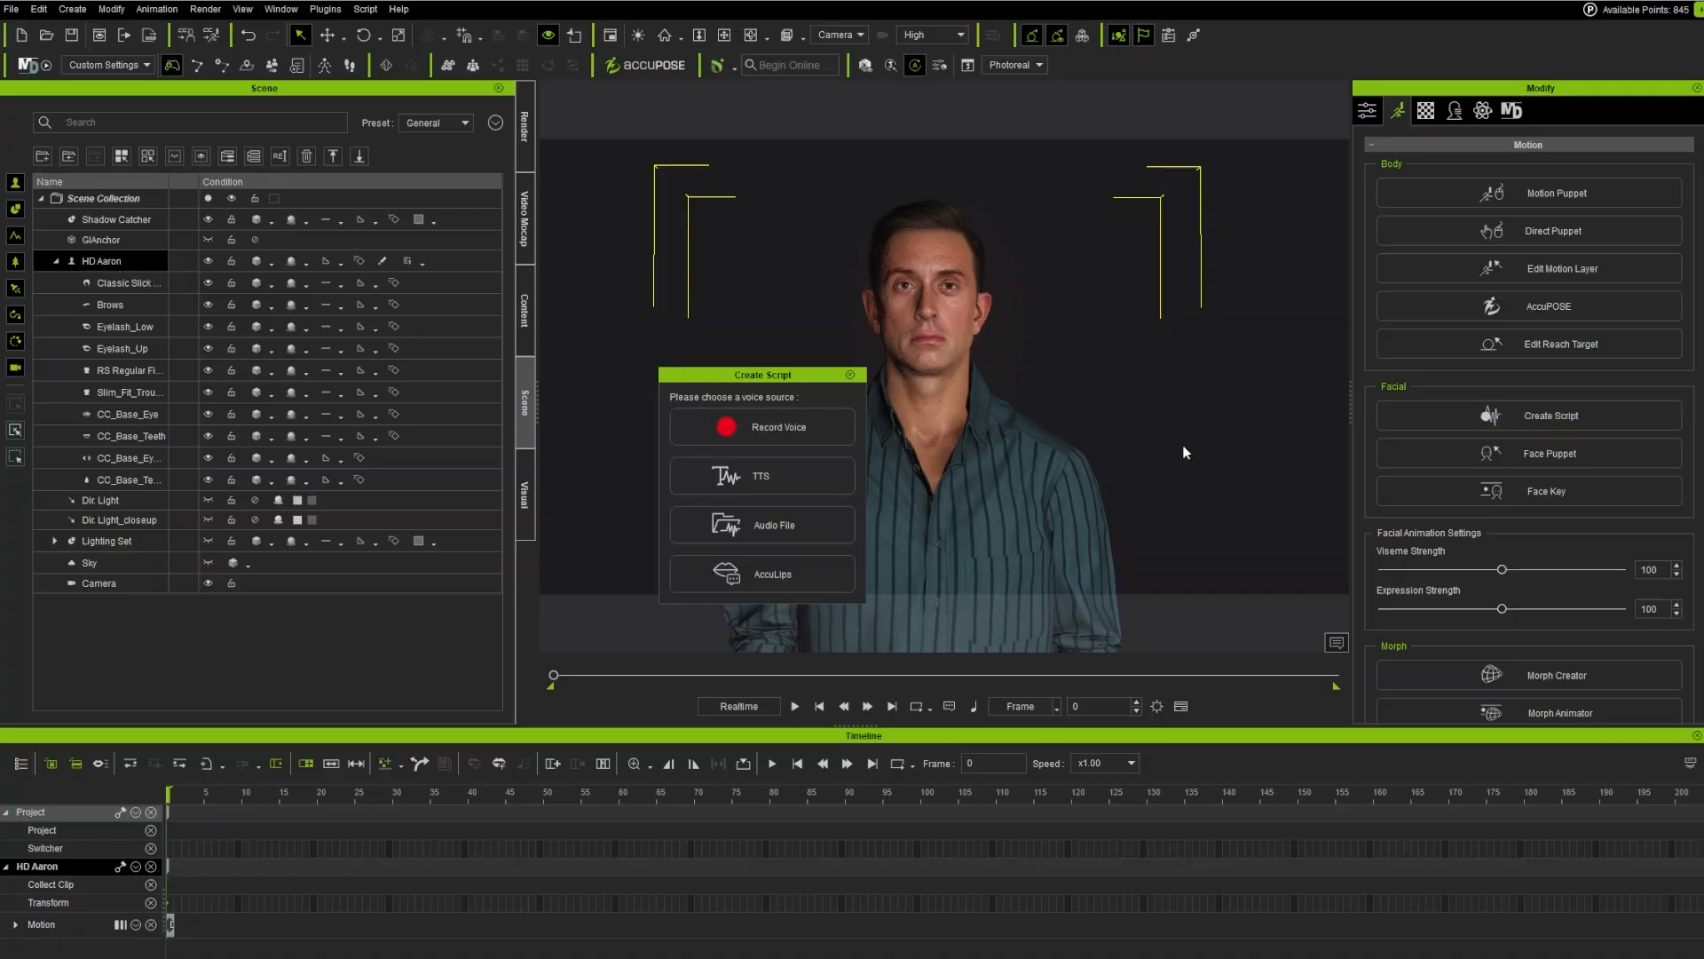
drag(808, 375, 1181, 271)
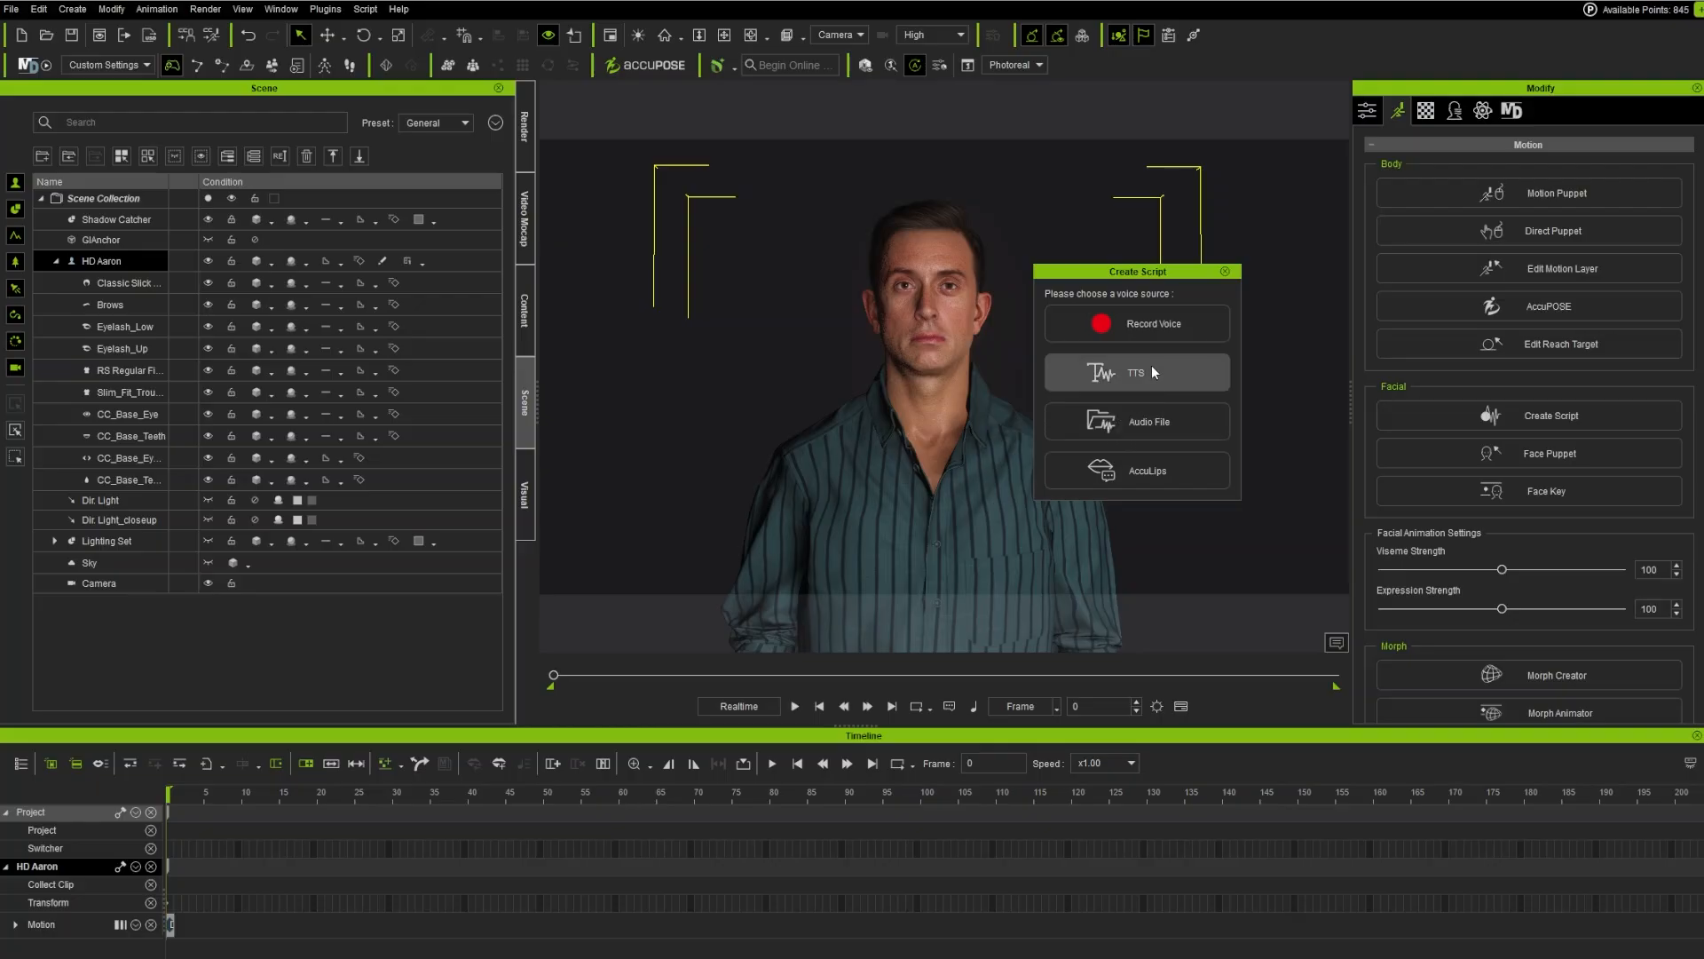
click(1139, 474)
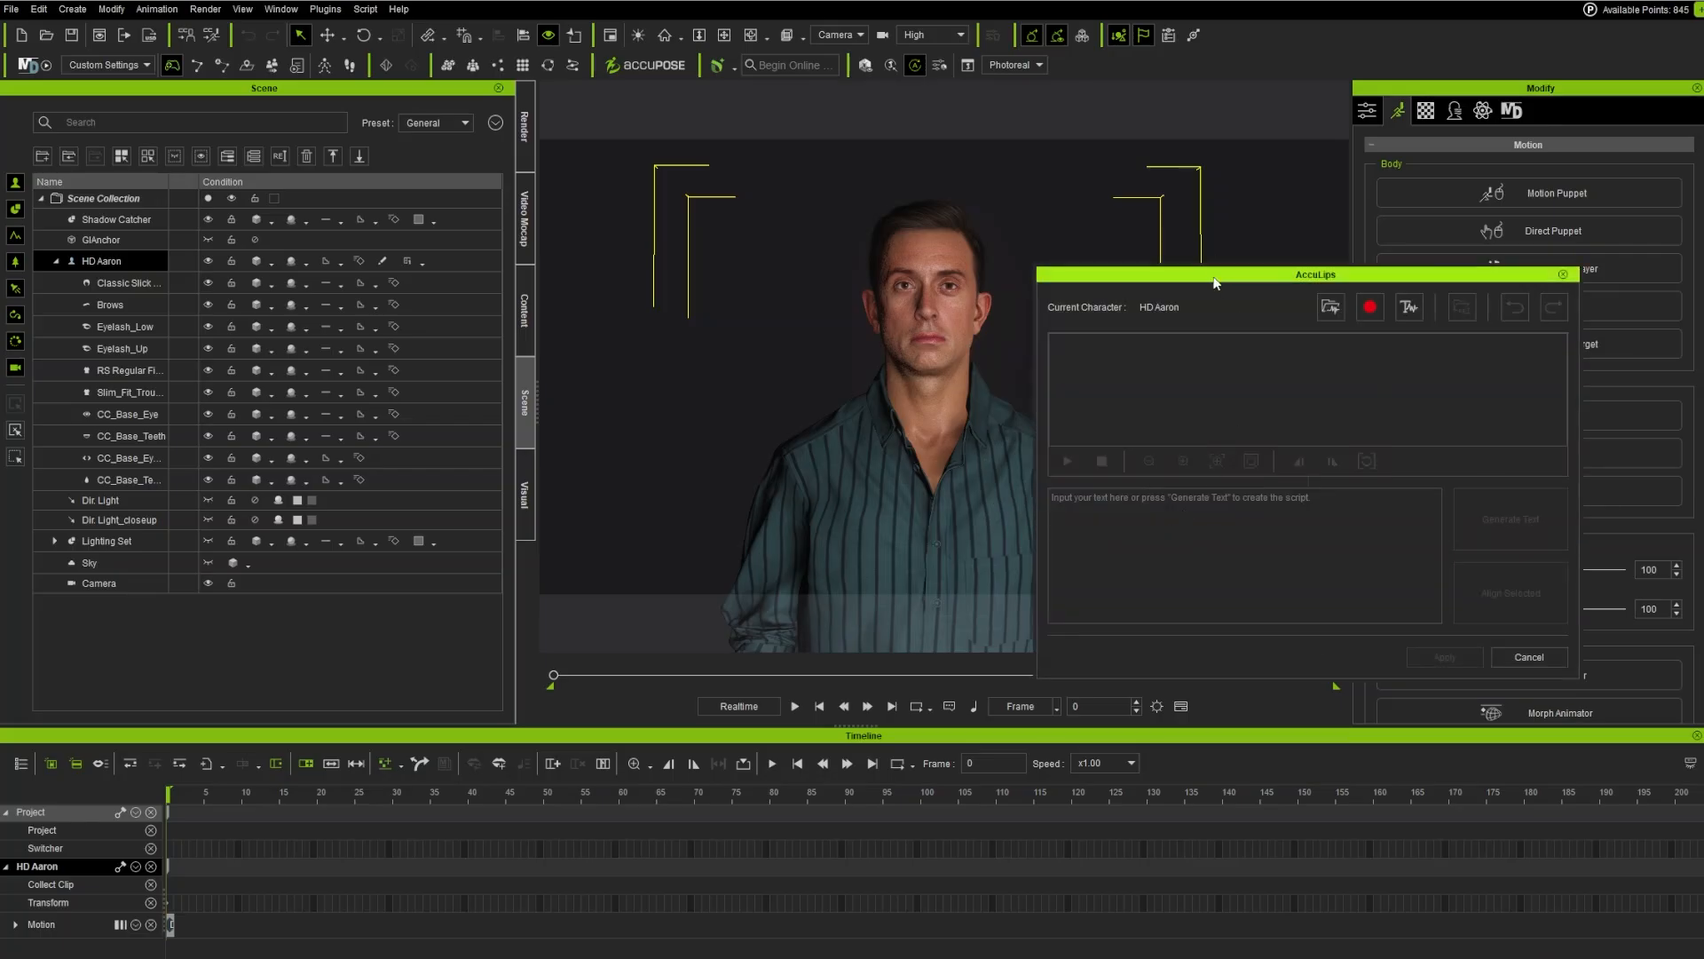
drag(1215, 281, 1231, 167)
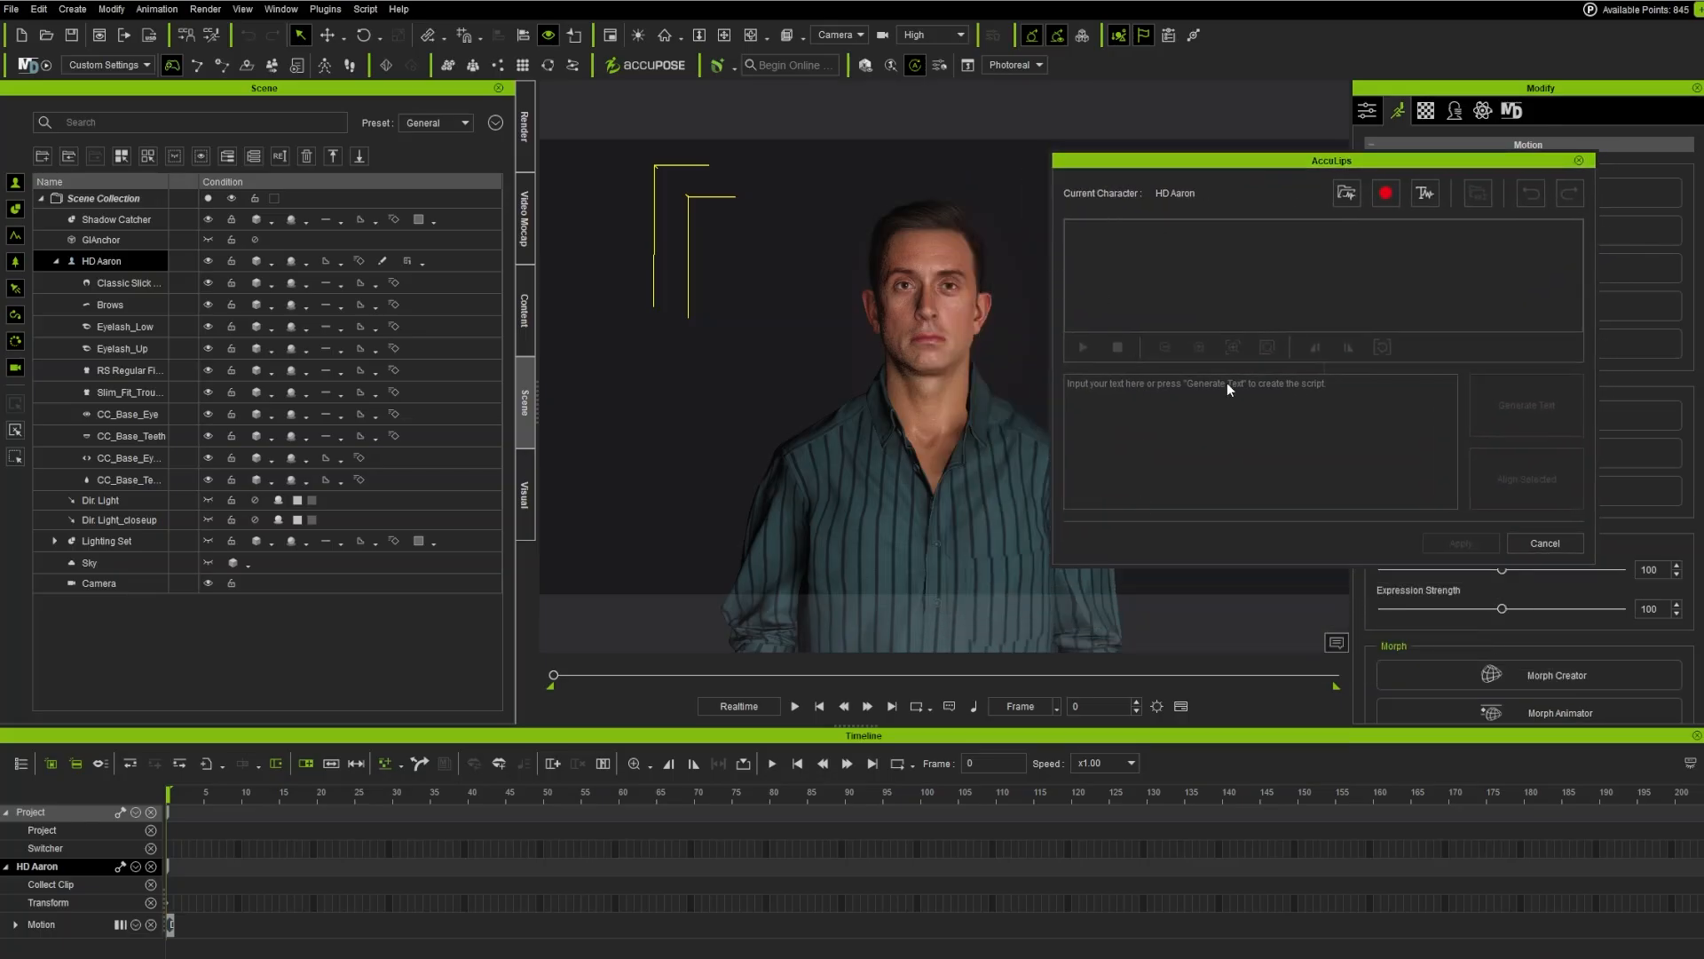
Step: Start a voice recording for the script and choose Microphone (2- Razer Seiren V2 Pro) as its input device
click(1381, 199)
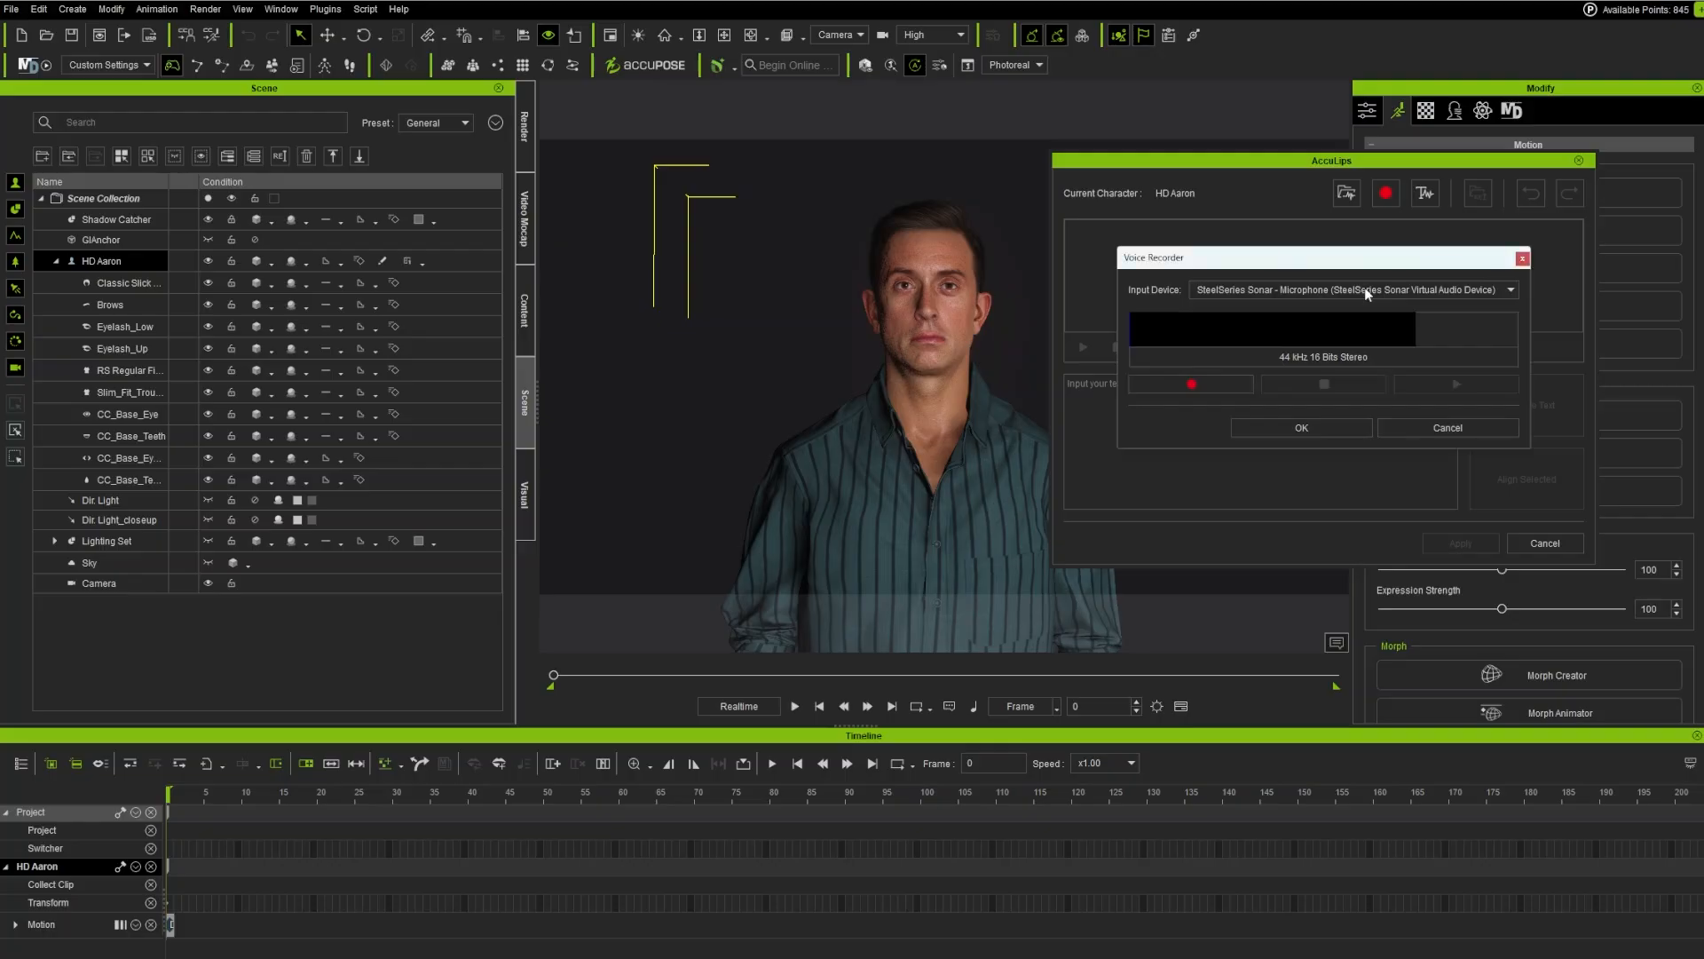
click(1505, 289)
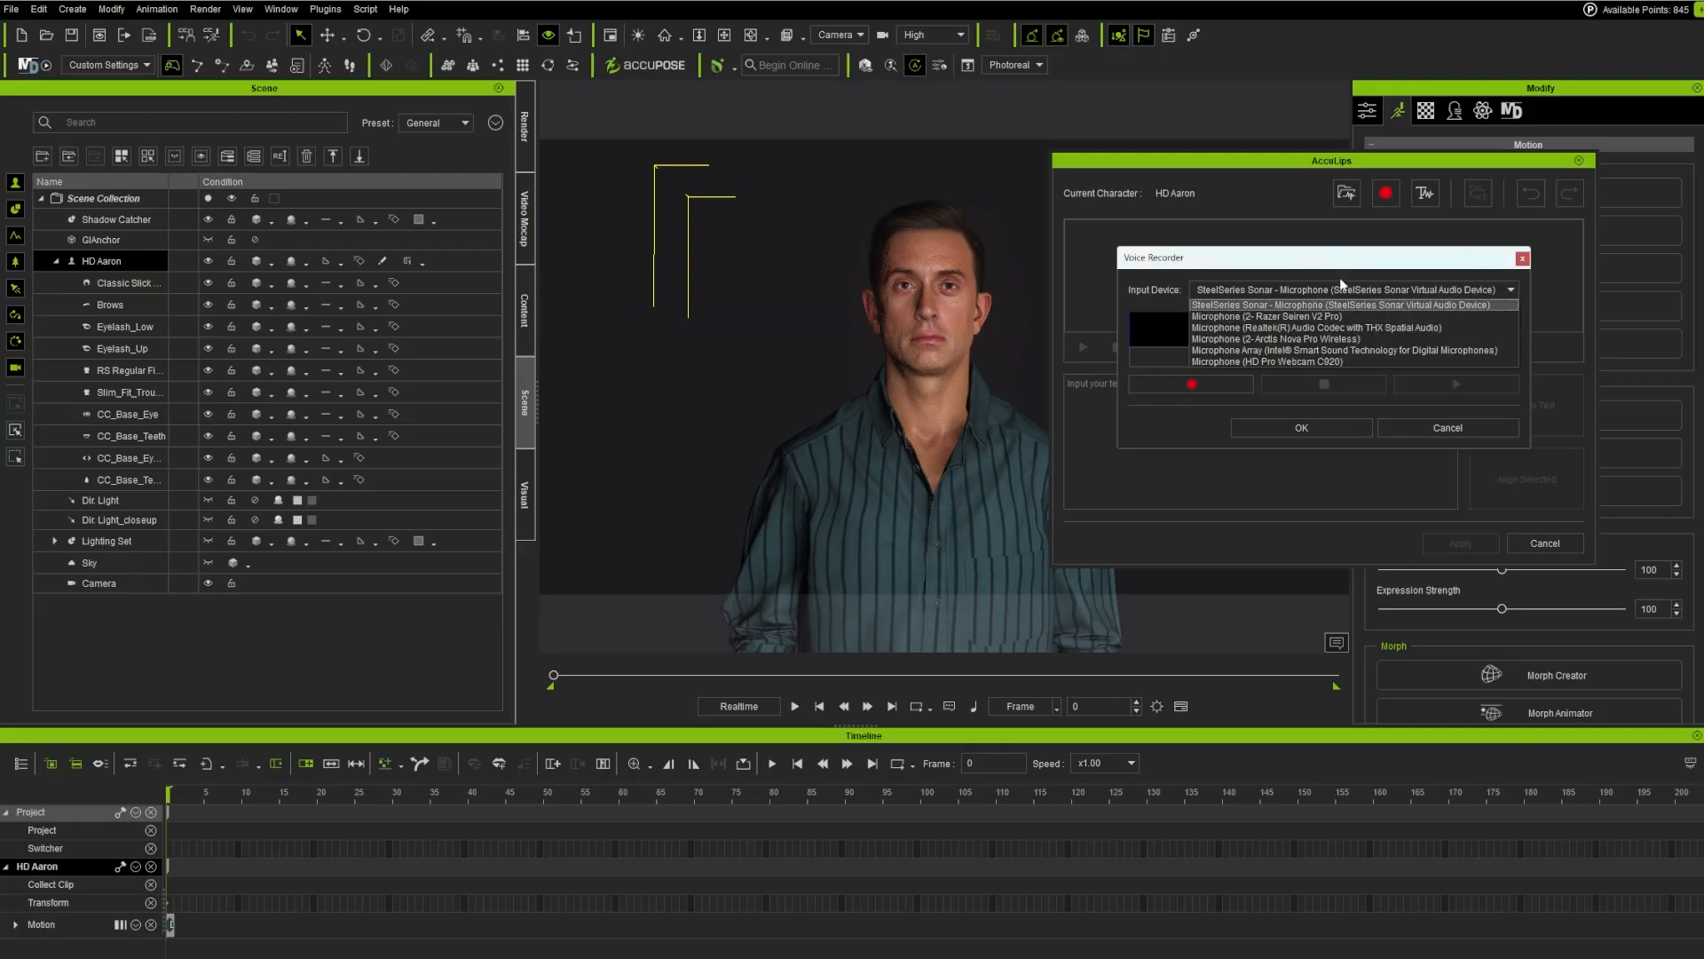
click(1294, 316)
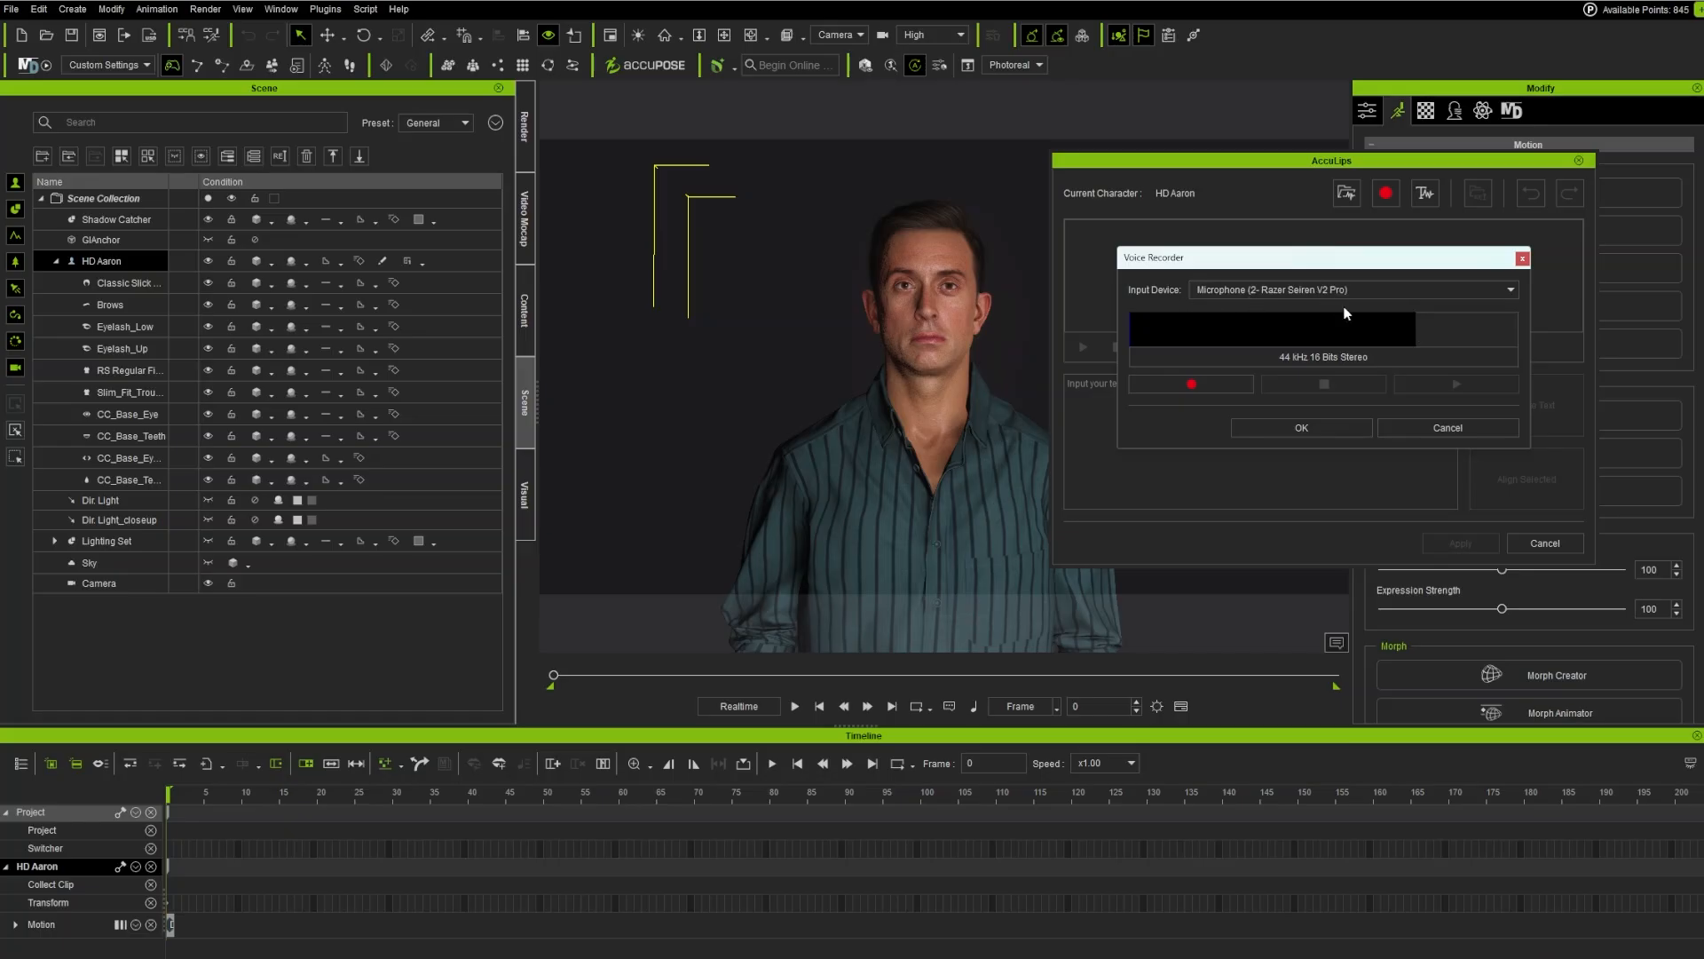
Step: Record a voice clip of about 6.4 seconds, play it back briefly and accept it
click(1184, 385)
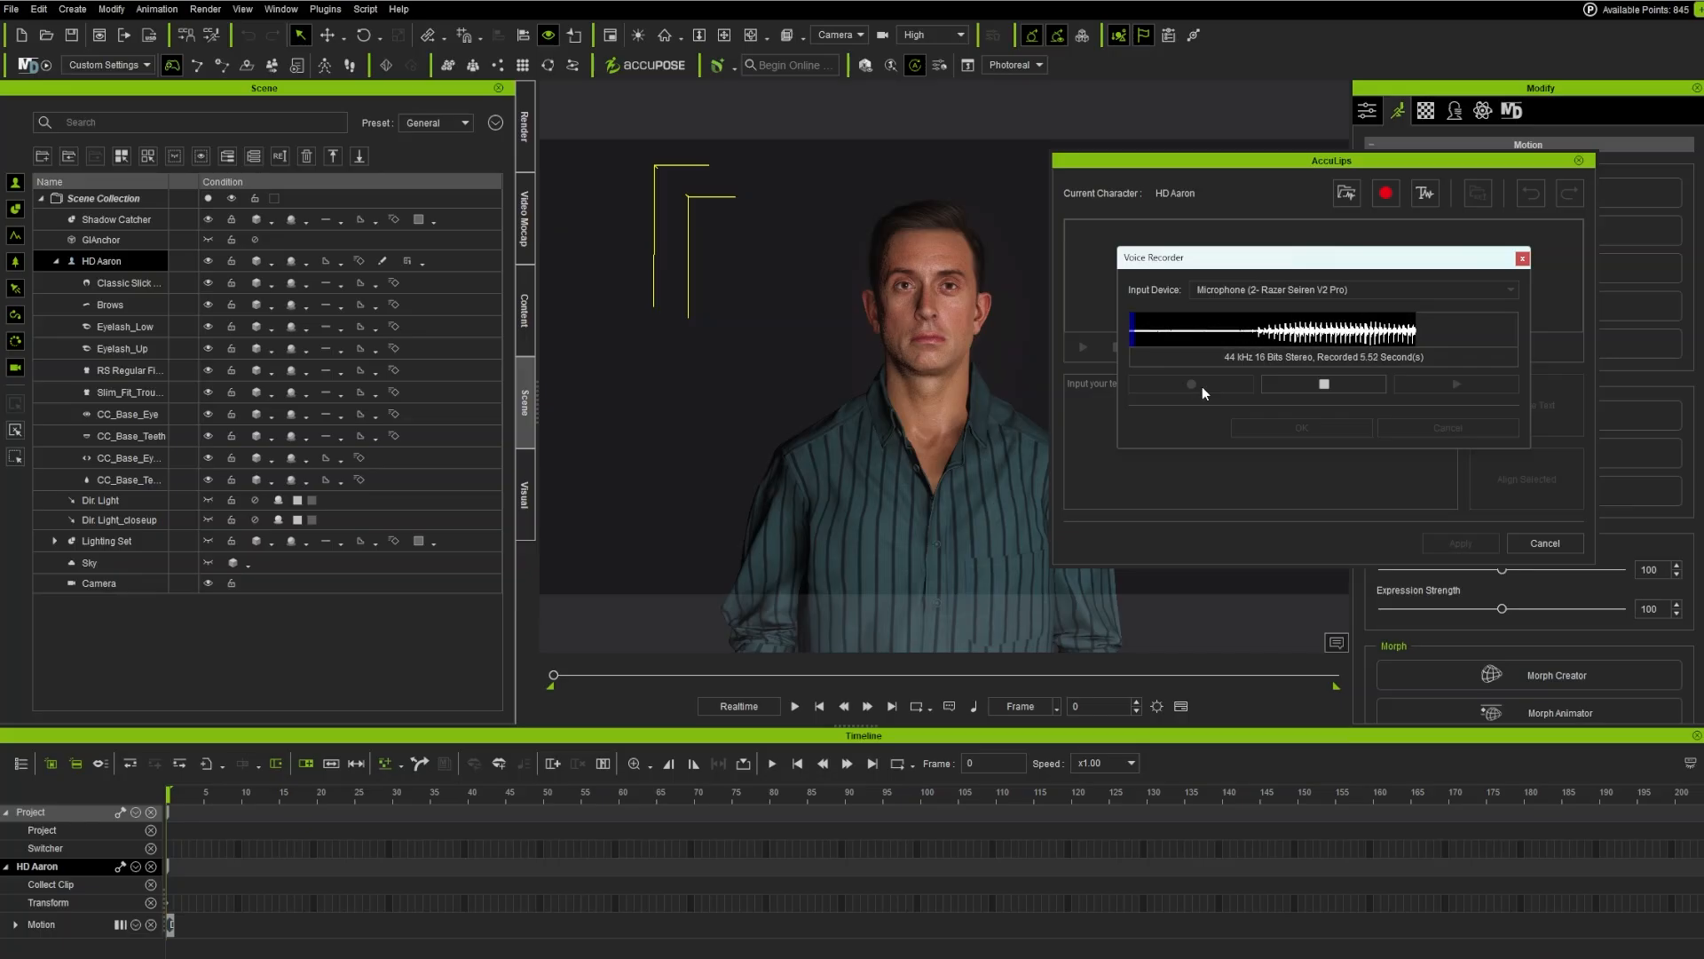
click(1321, 383)
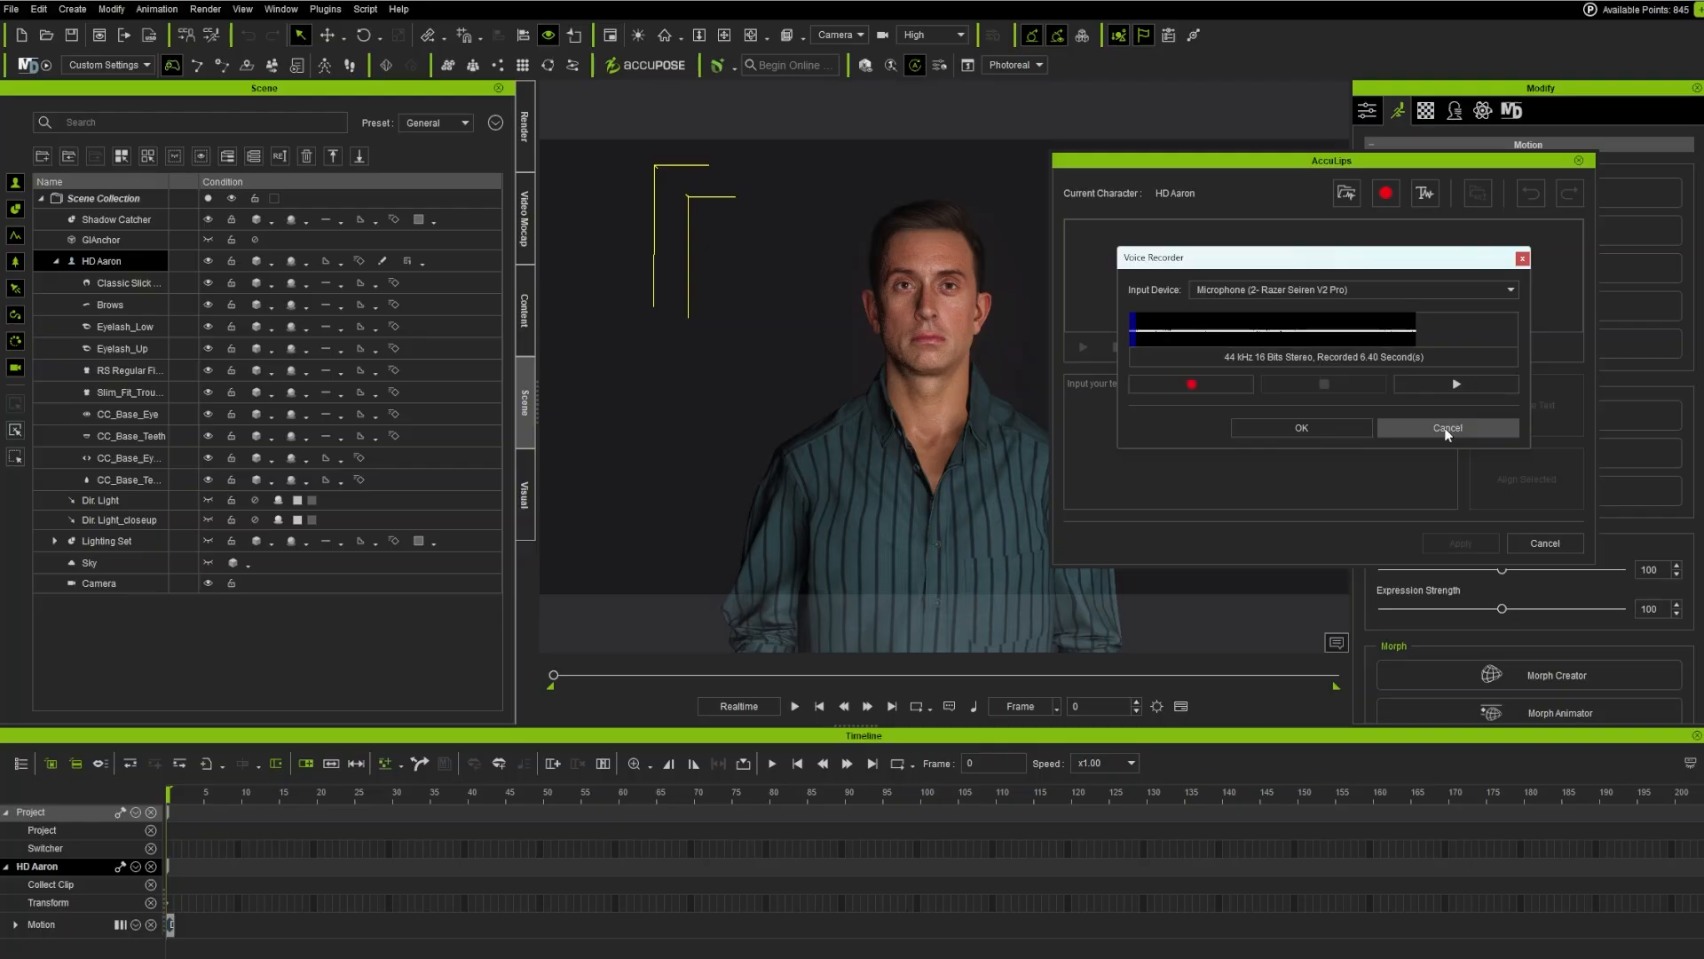
click(1454, 386)
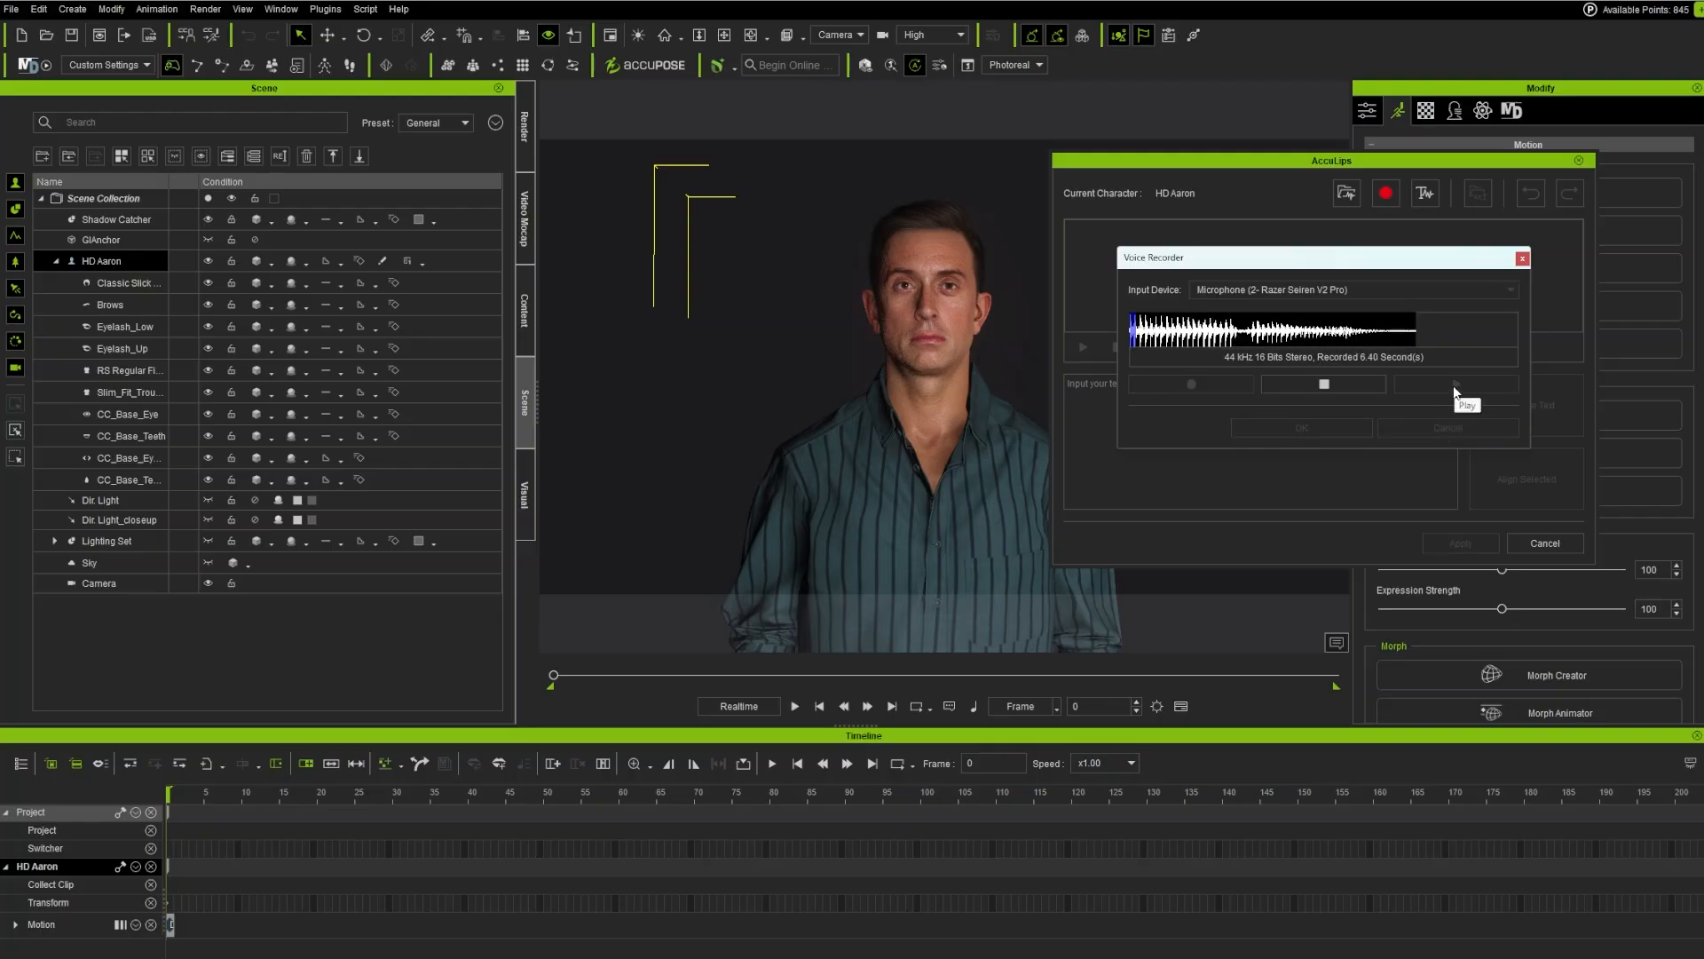
click(1322, 384)
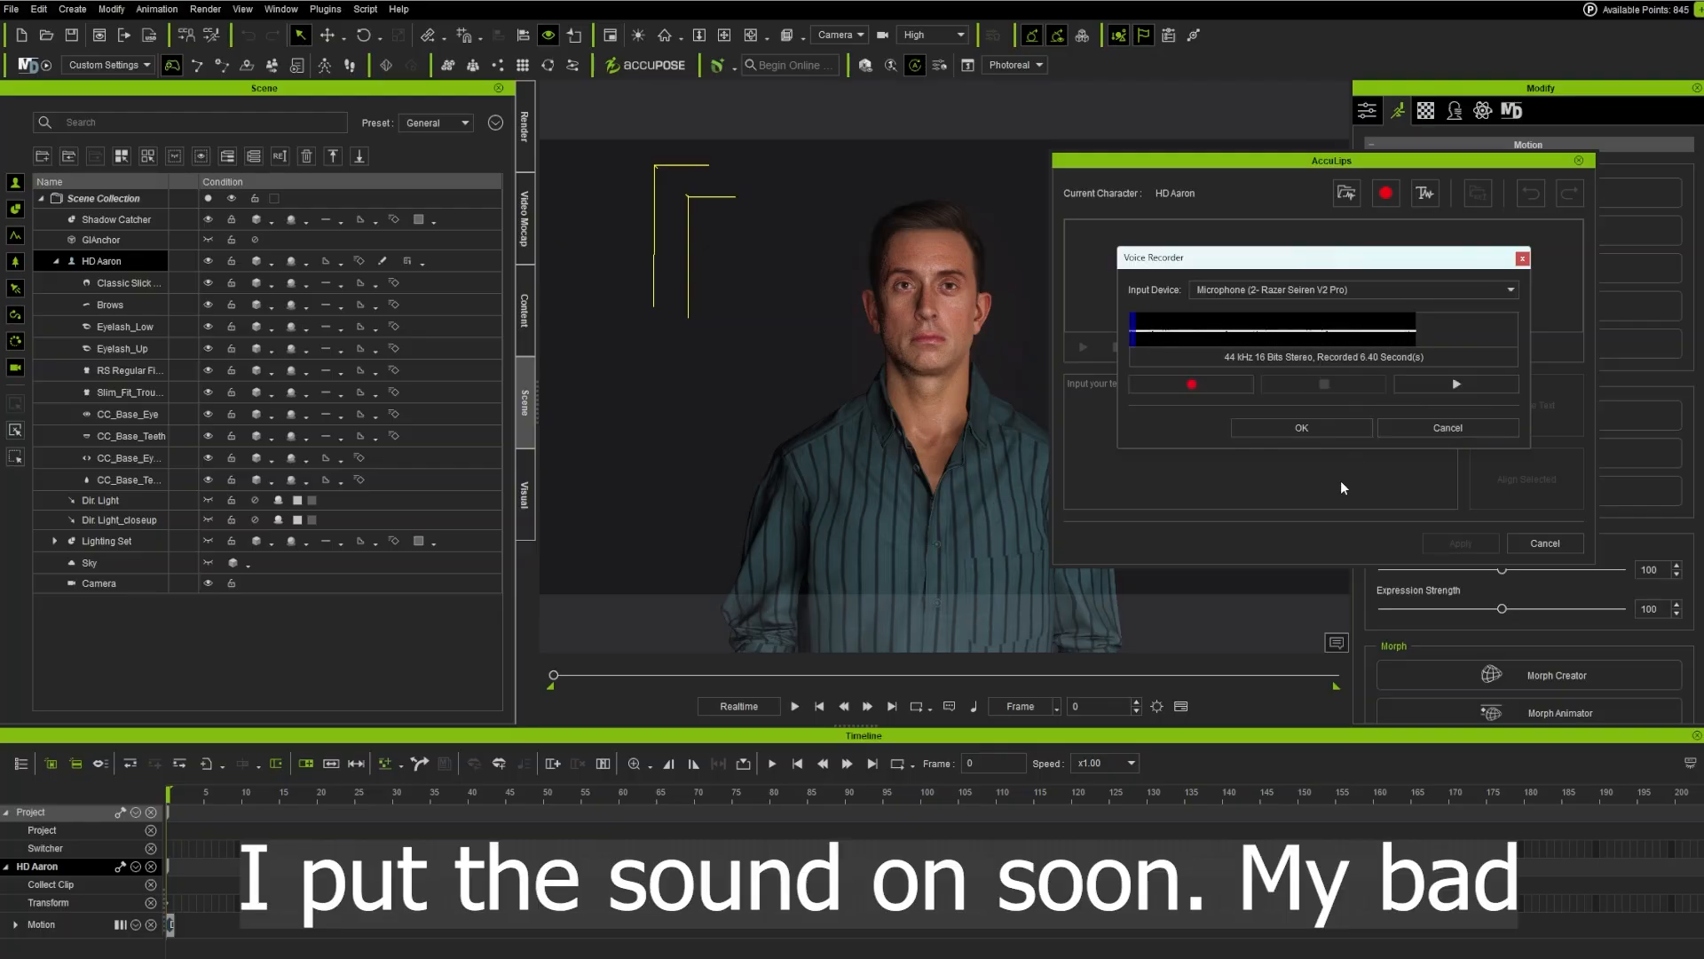
click(1298, 427)
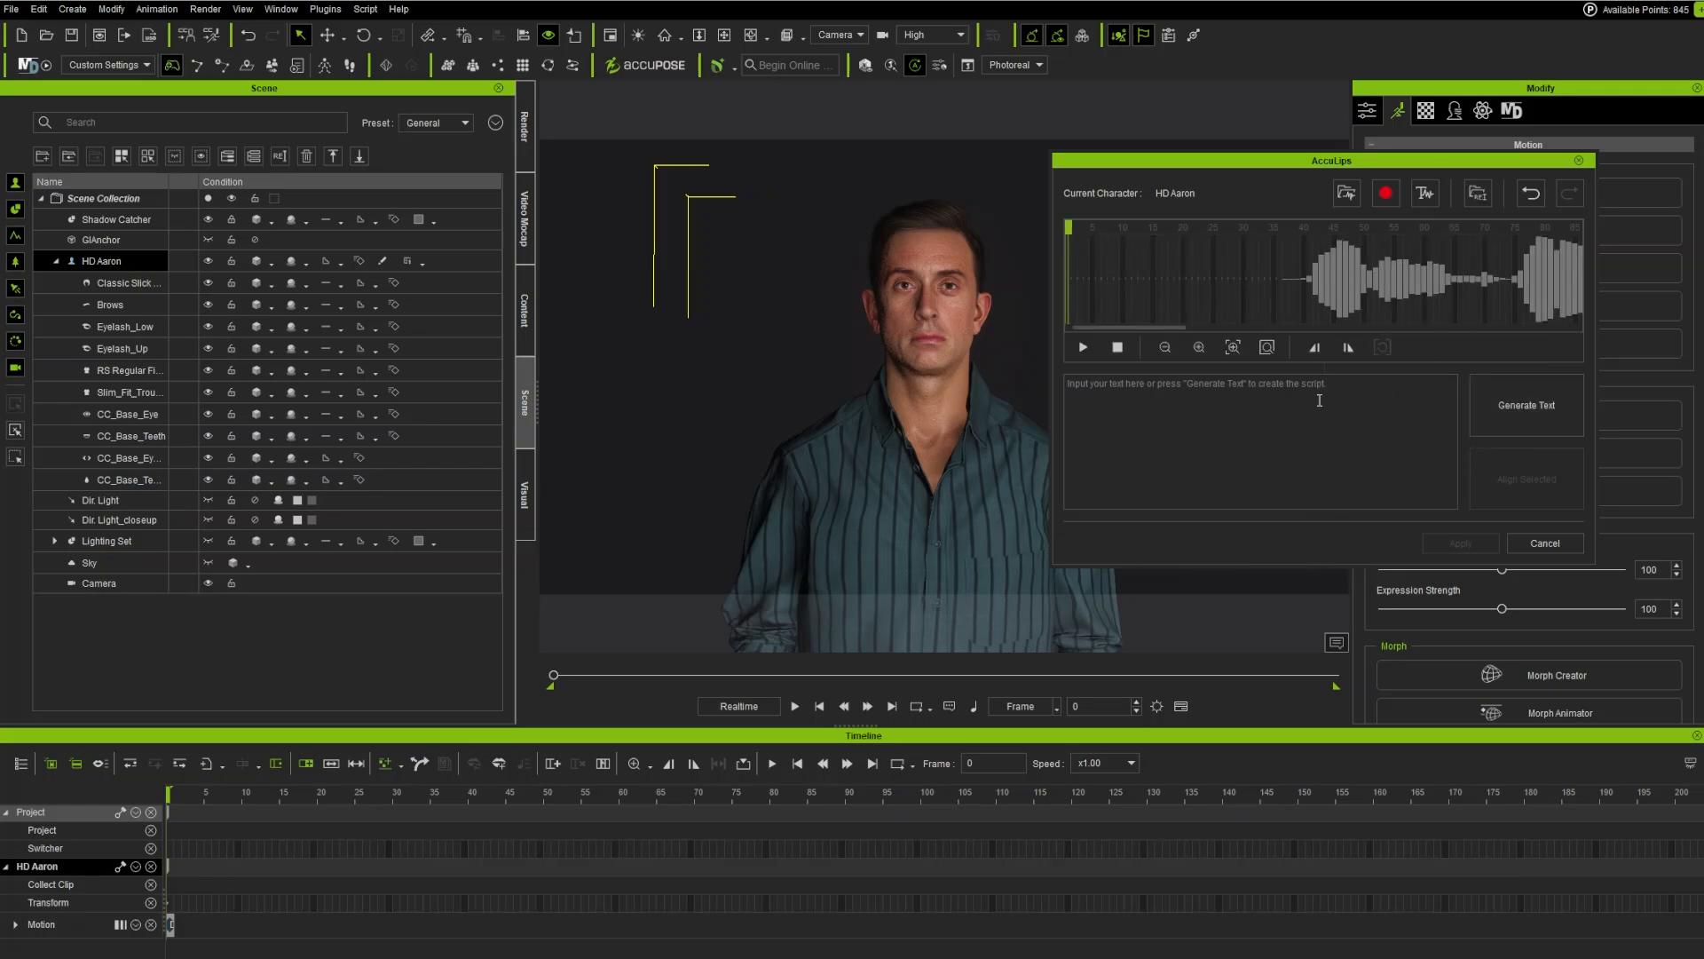
Step: Generate the script text from the recorded voice and correct the unrecognised name after "hay there"
drag(1247, 162, 1177, 165)
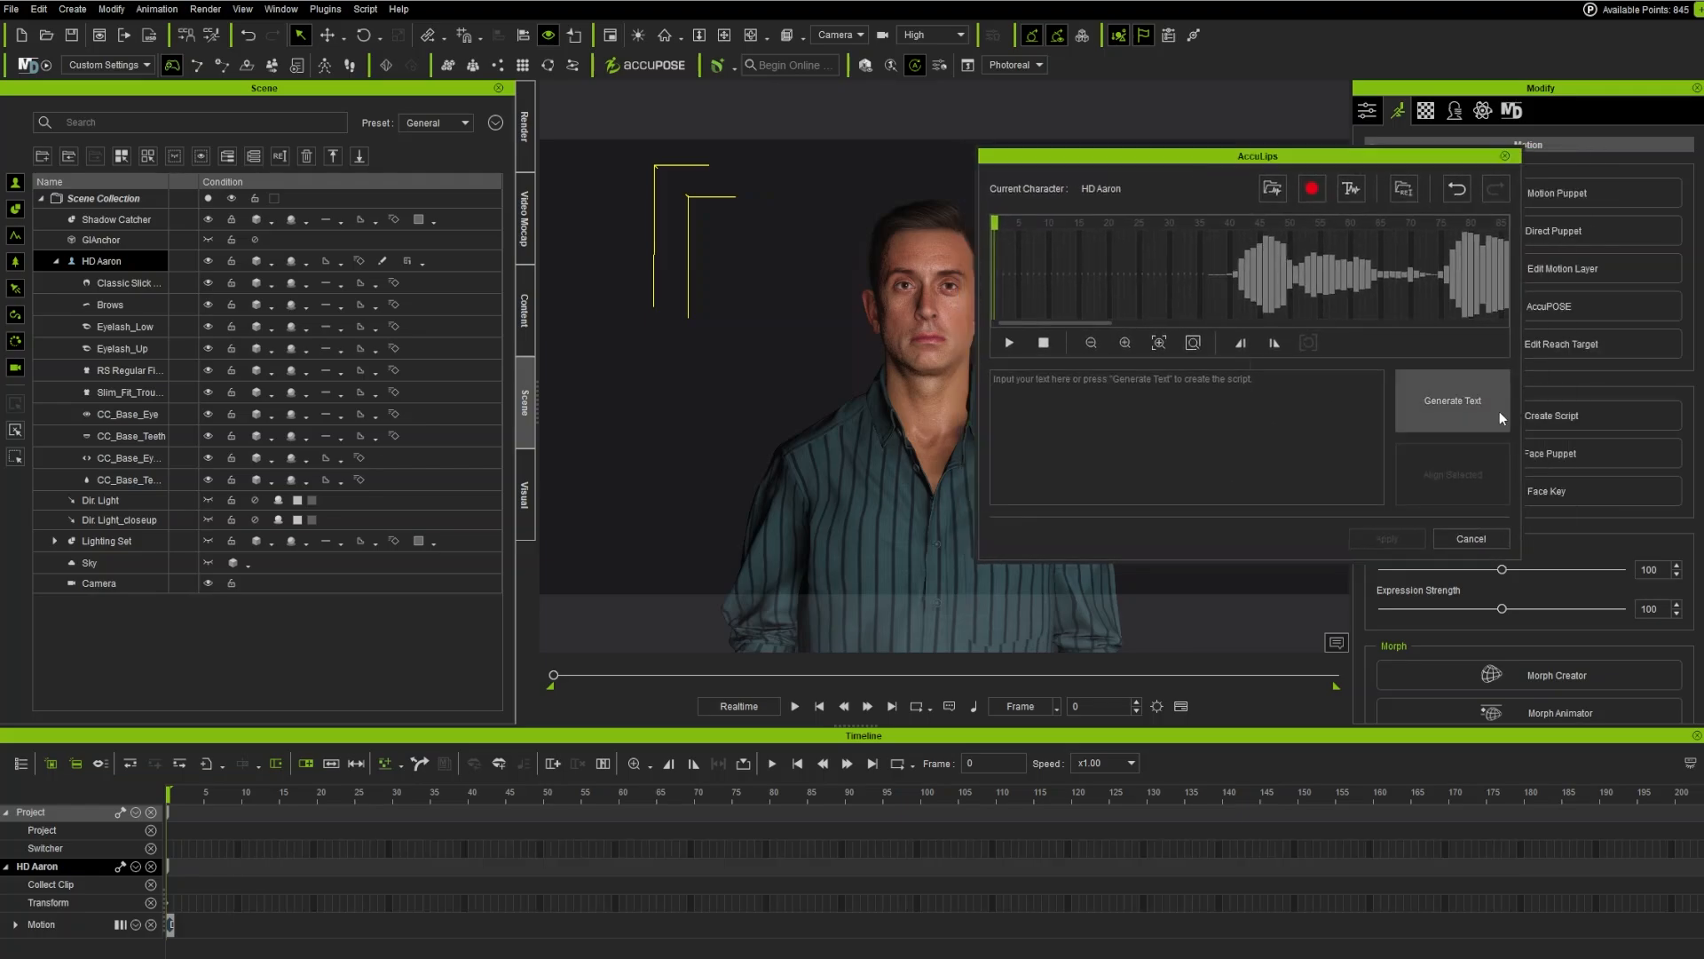
click(1449, 408)
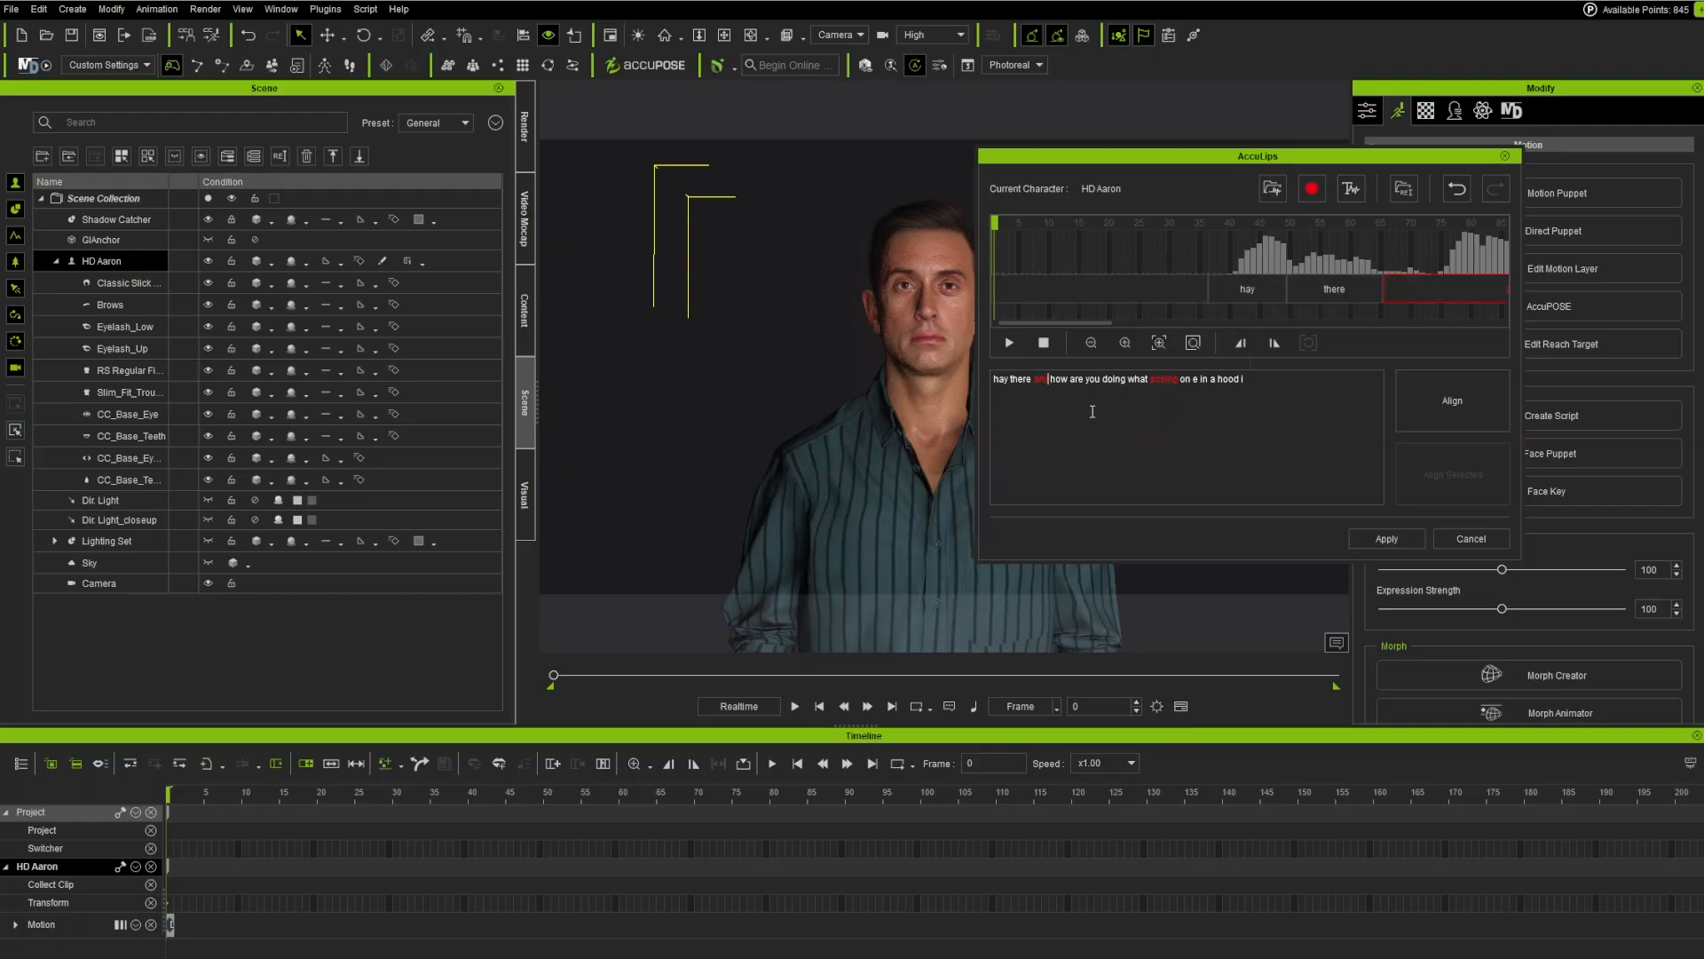
key(BackSpace)
key(BackSpace)
text(Anni)
Step: Correct the end of the script text to "what is going in a hood" and replace its last word
drag(1185, 380, 1157, 382)
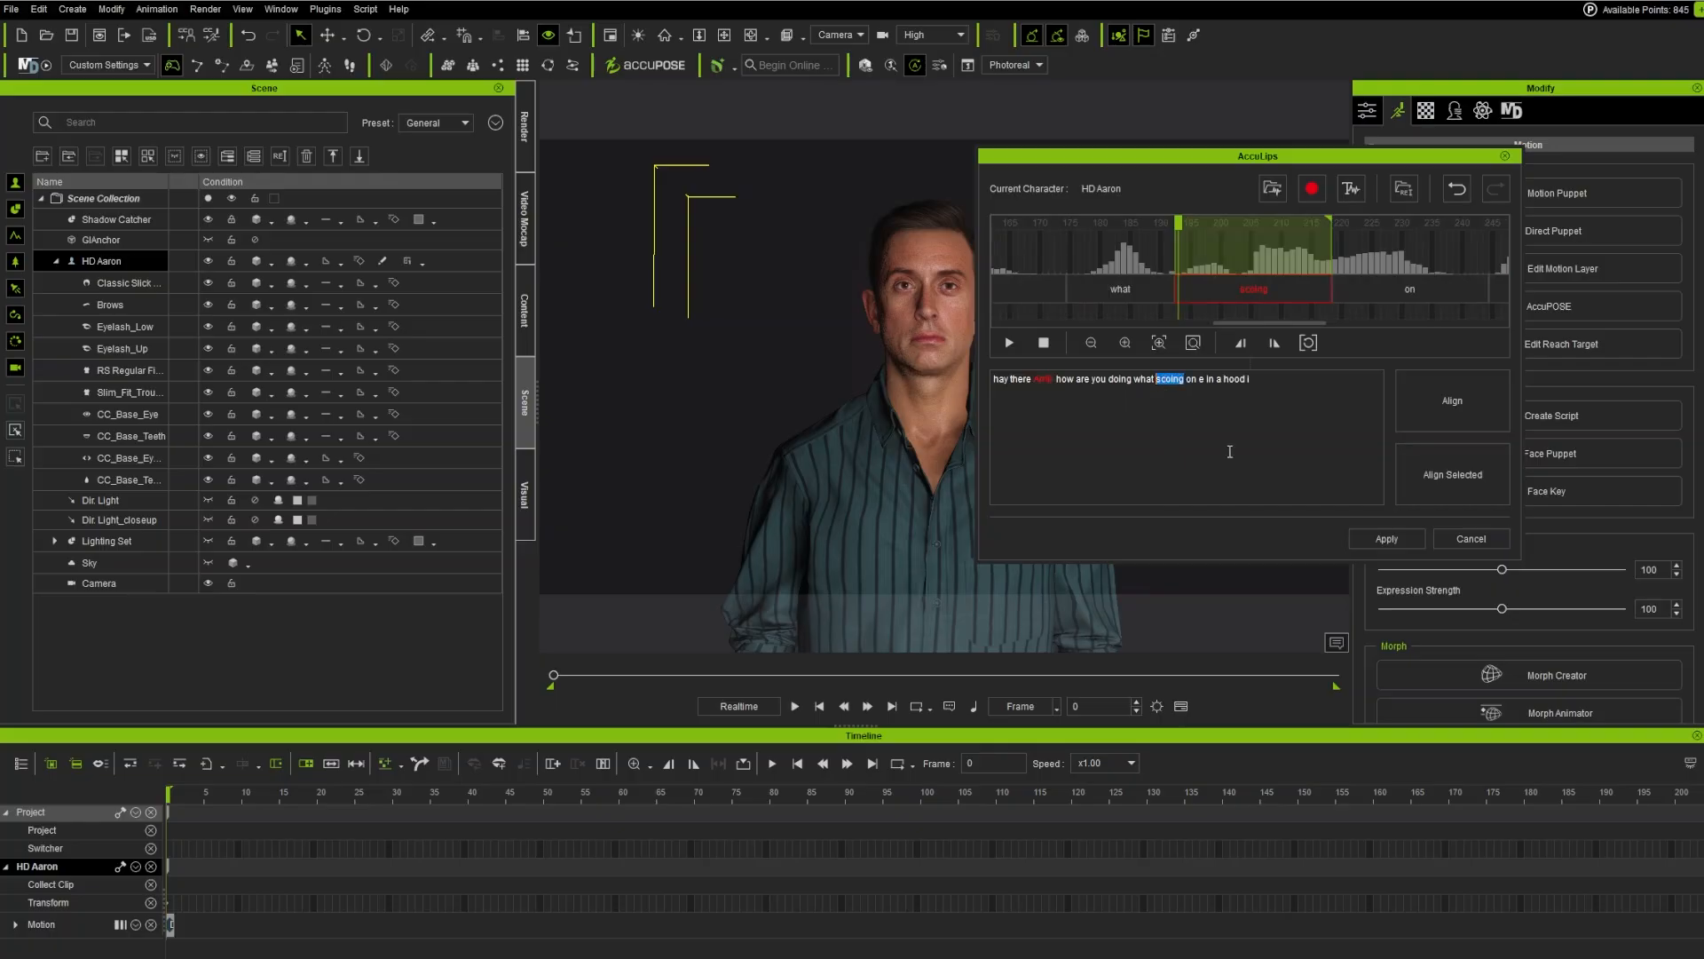
text(is going o)
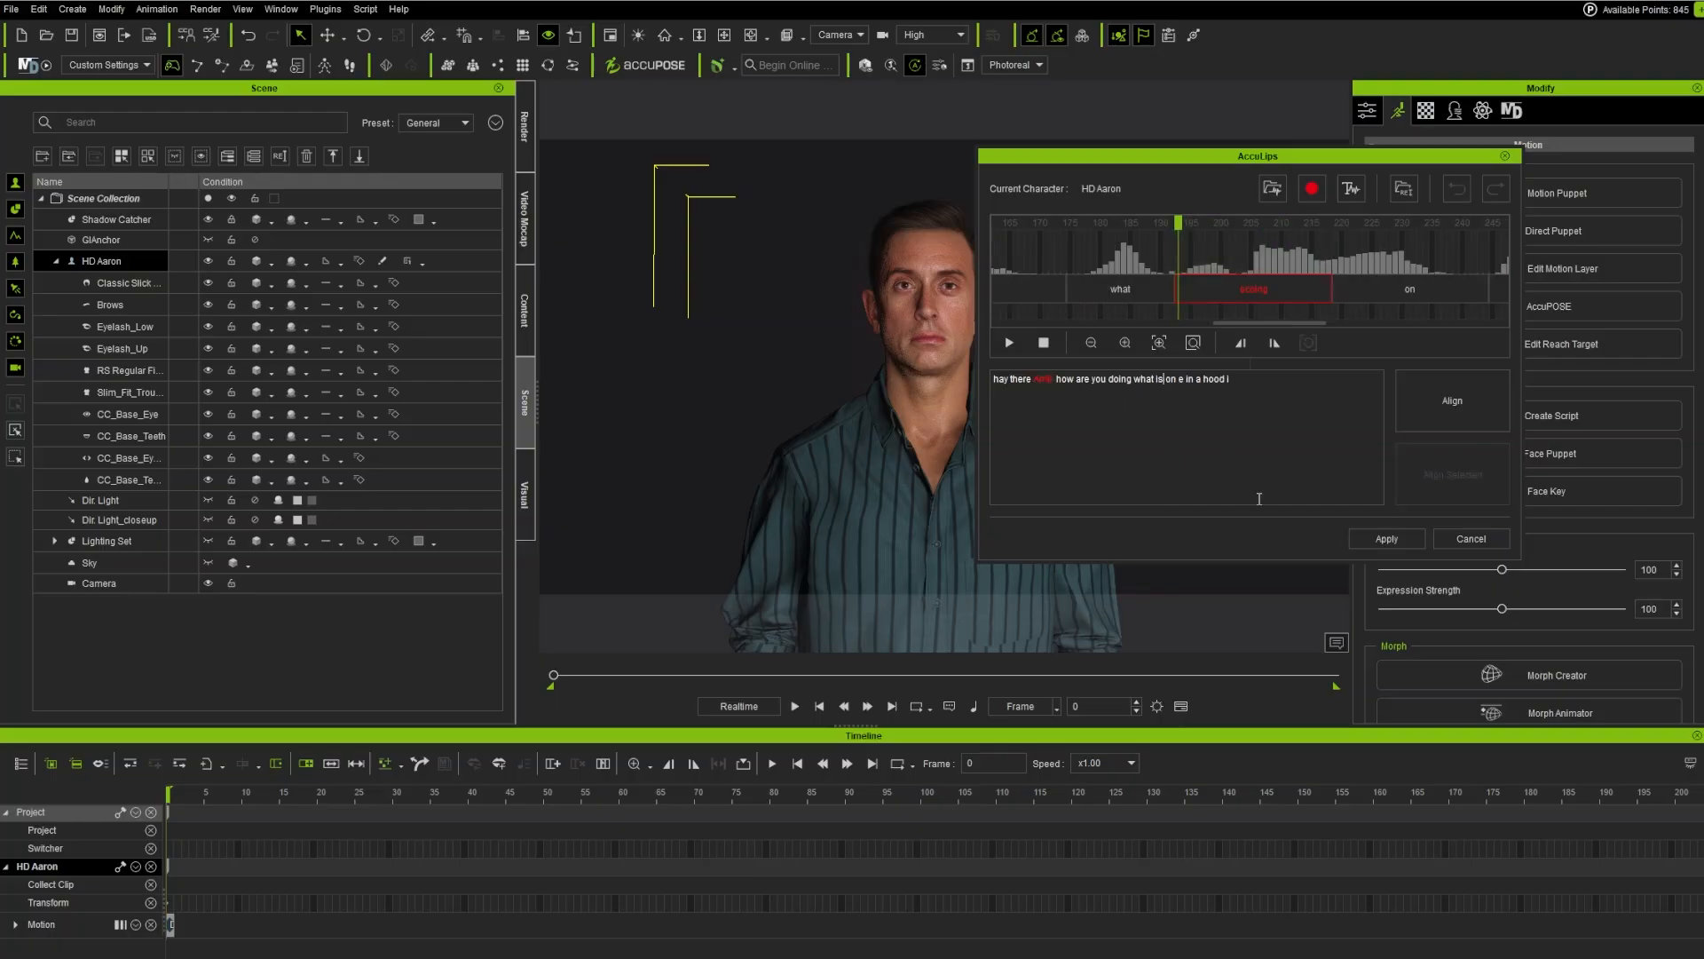
text(n)
key(BackSpace)
key(BackSpace)
key(BackSpace)
key(BackSpace)
key(BackSpace)
key(BackSpace)
key(BackSpace)
key(BackSpace)
text(a)
Step: Play back the recorded audio against the script words, then apply the lip-sync to HD Aaron
click(1009, 342)
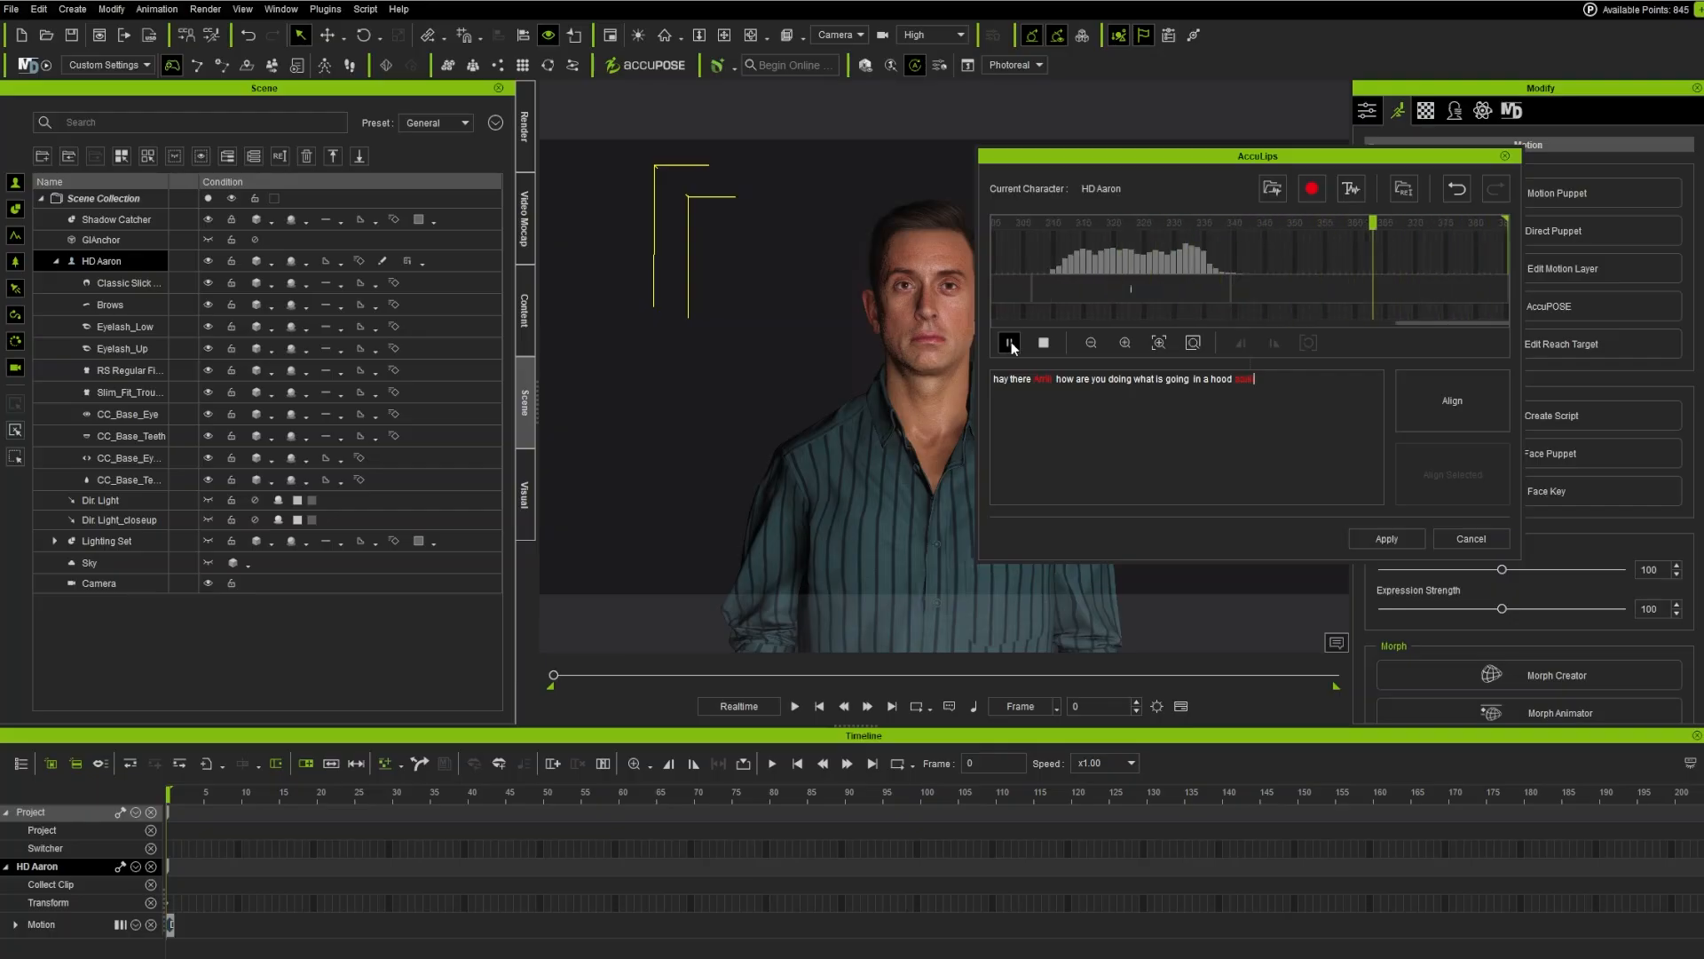
click(1009, 342)
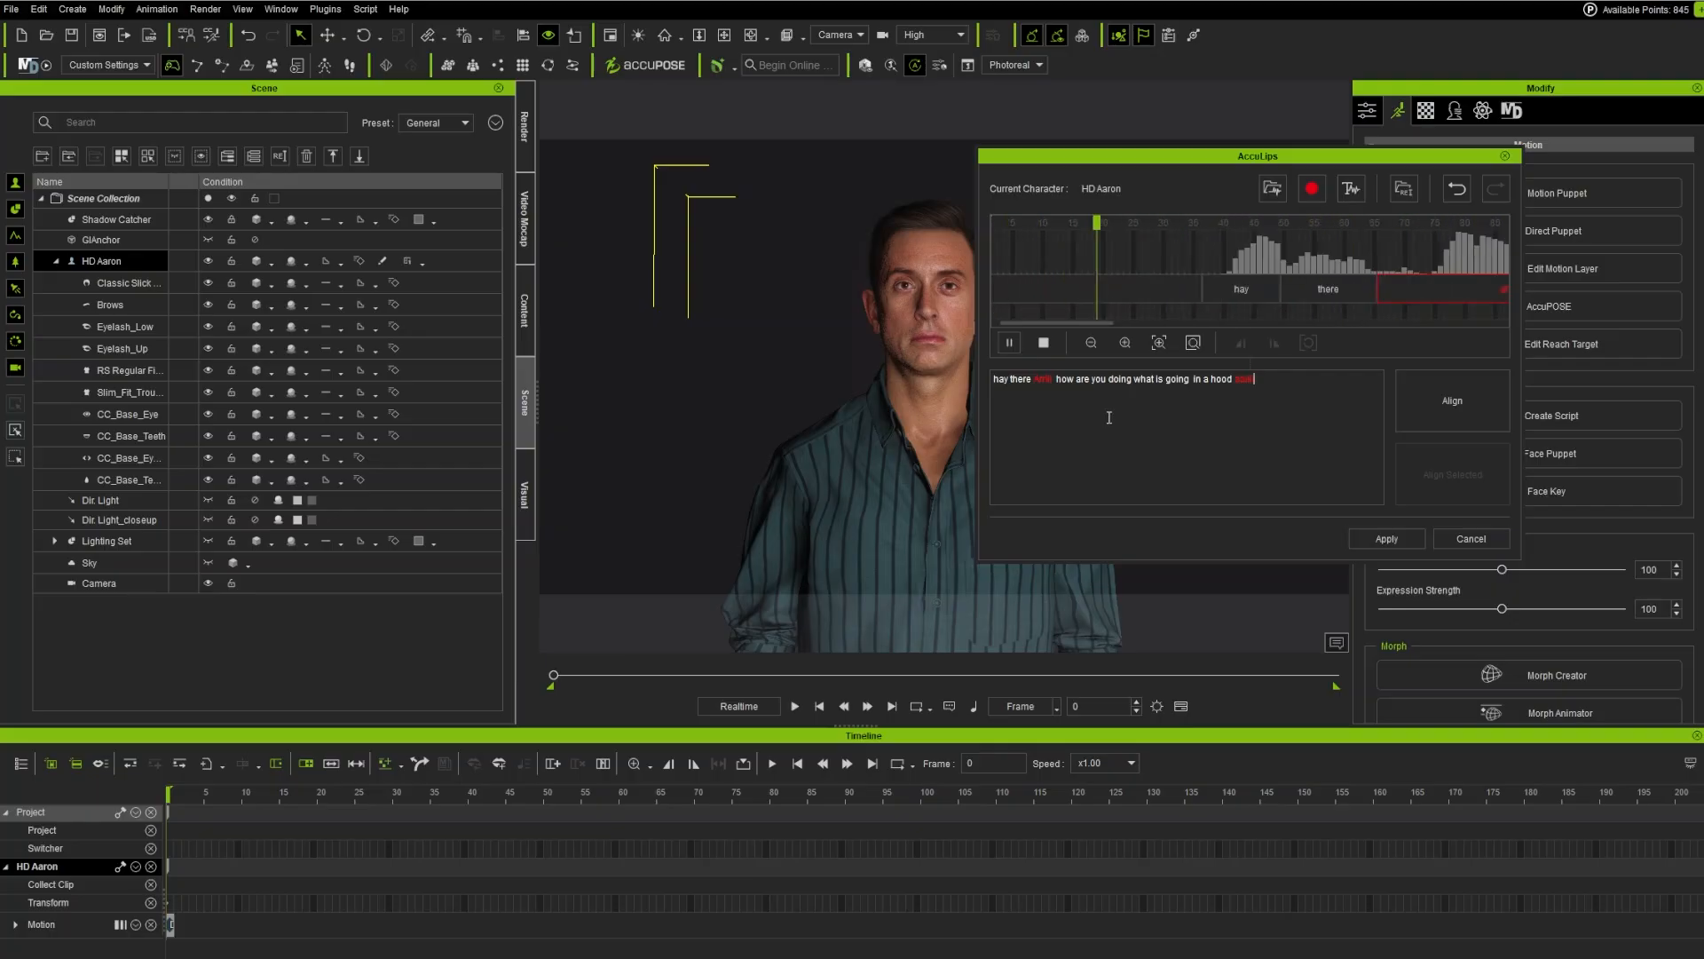
click(1044, 343)
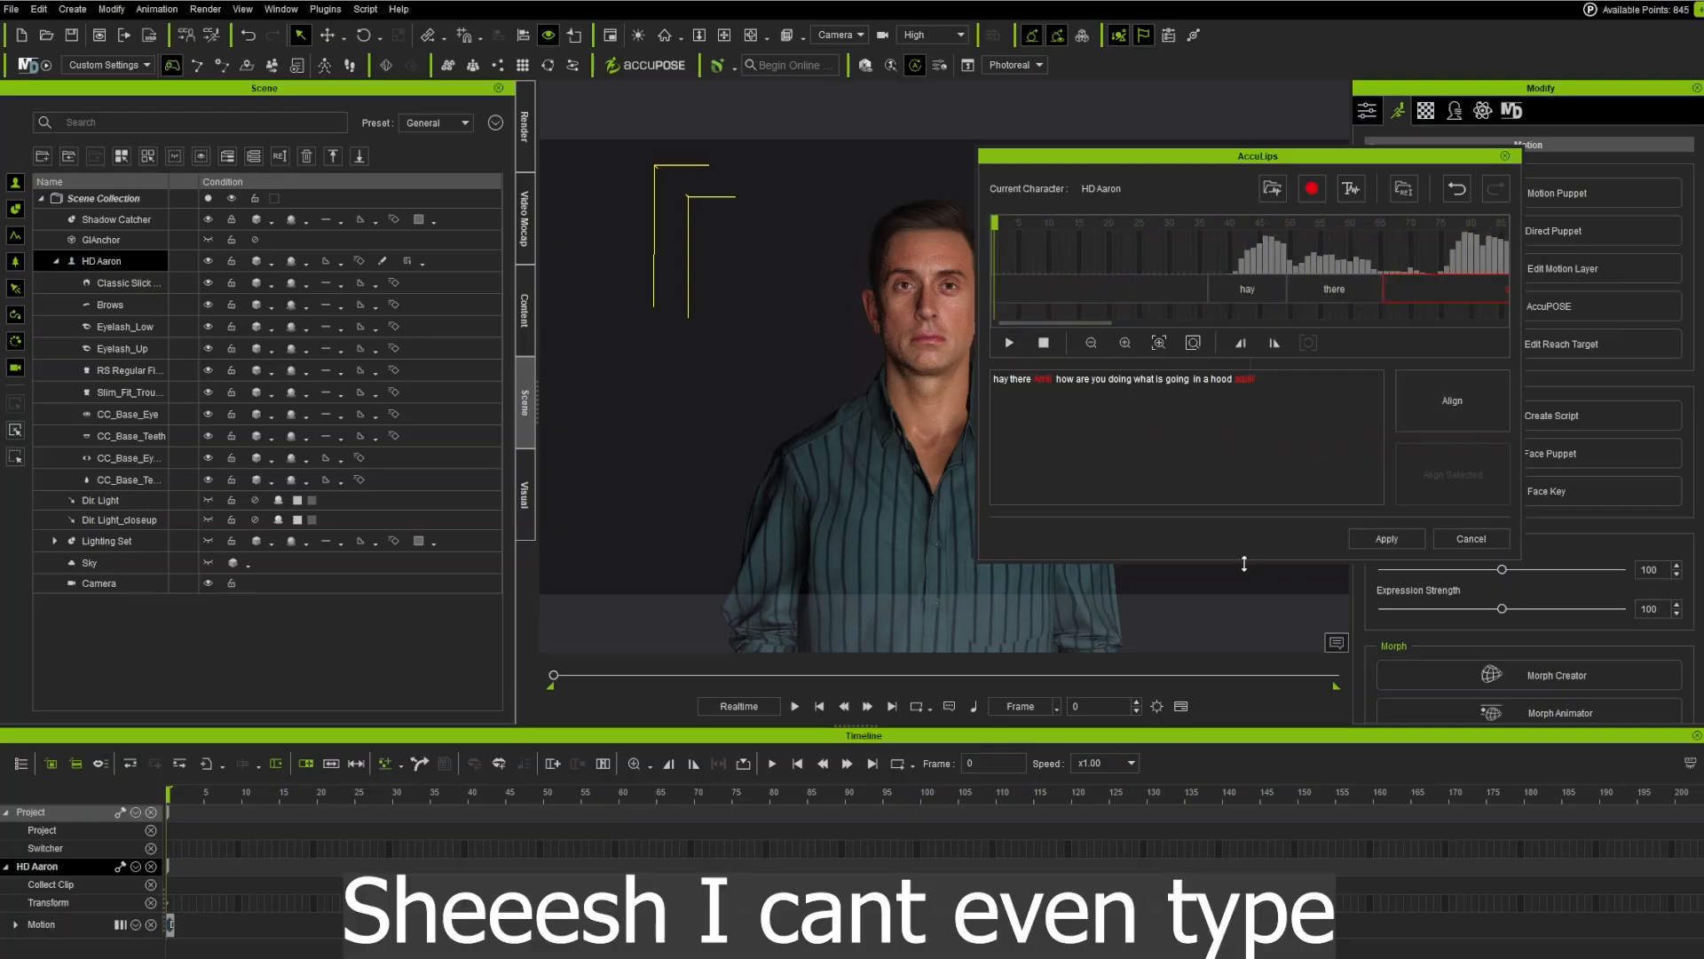
click(1378, 539)
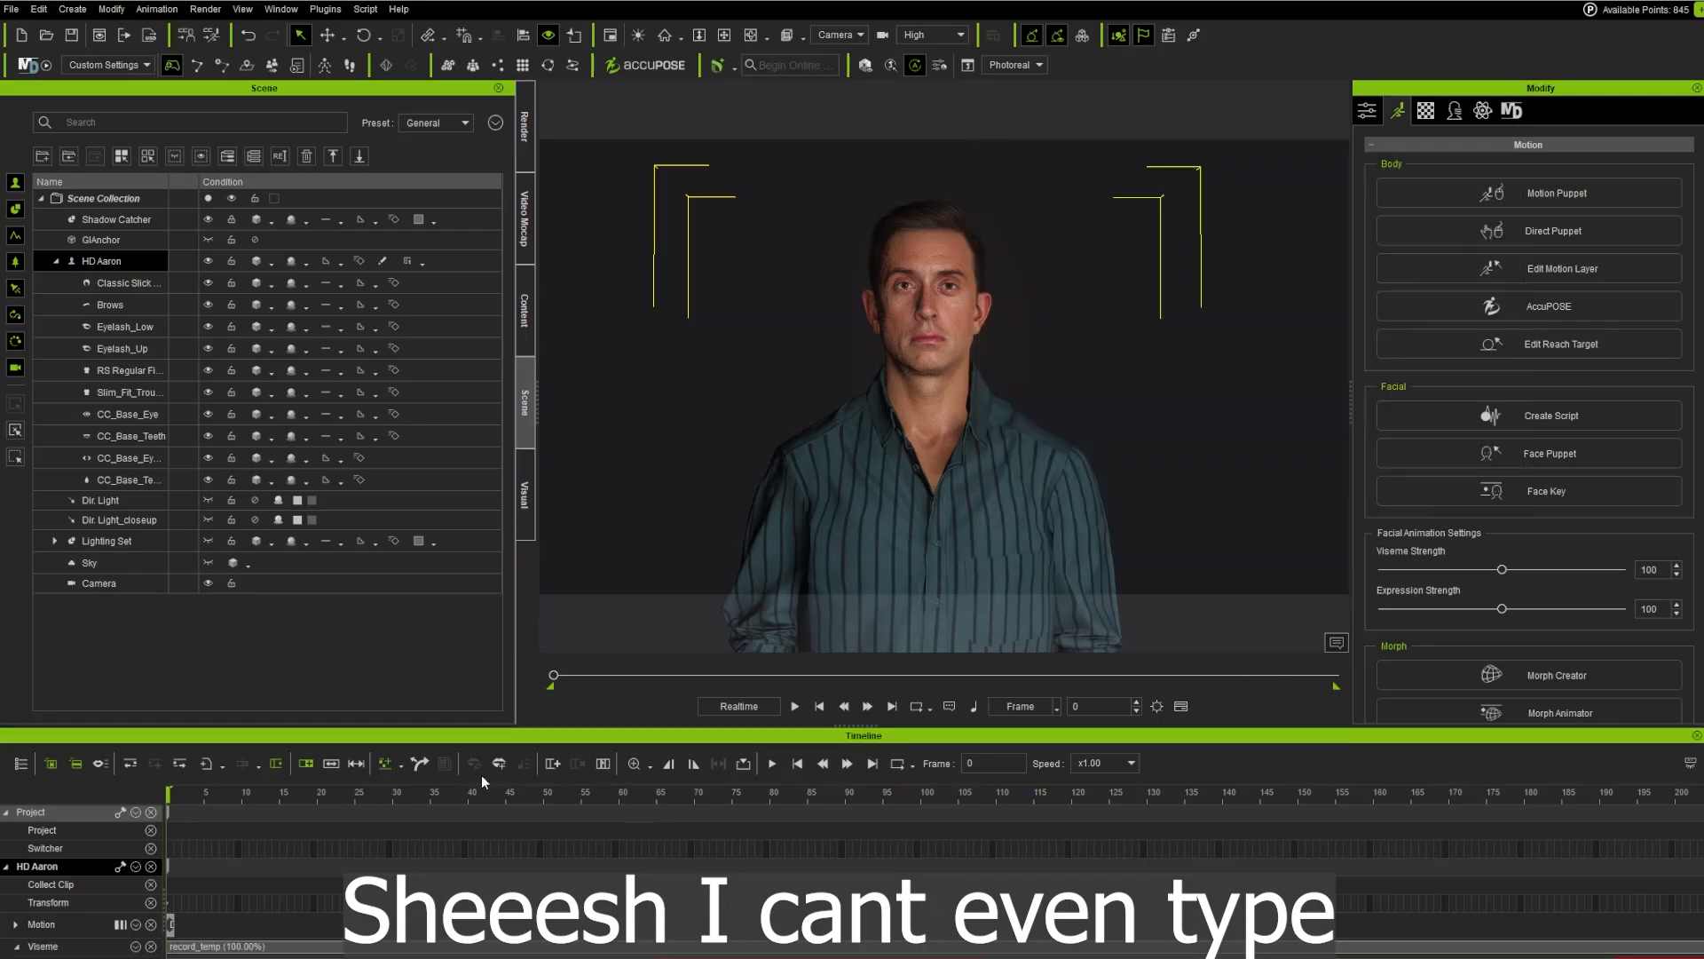
Step: Scrub the timeline and play the lip-sync animation, replaying it from the first frame to check the mouth movement
drag(190, 796, 371, 797)
scroll(974, 311, up, 2)
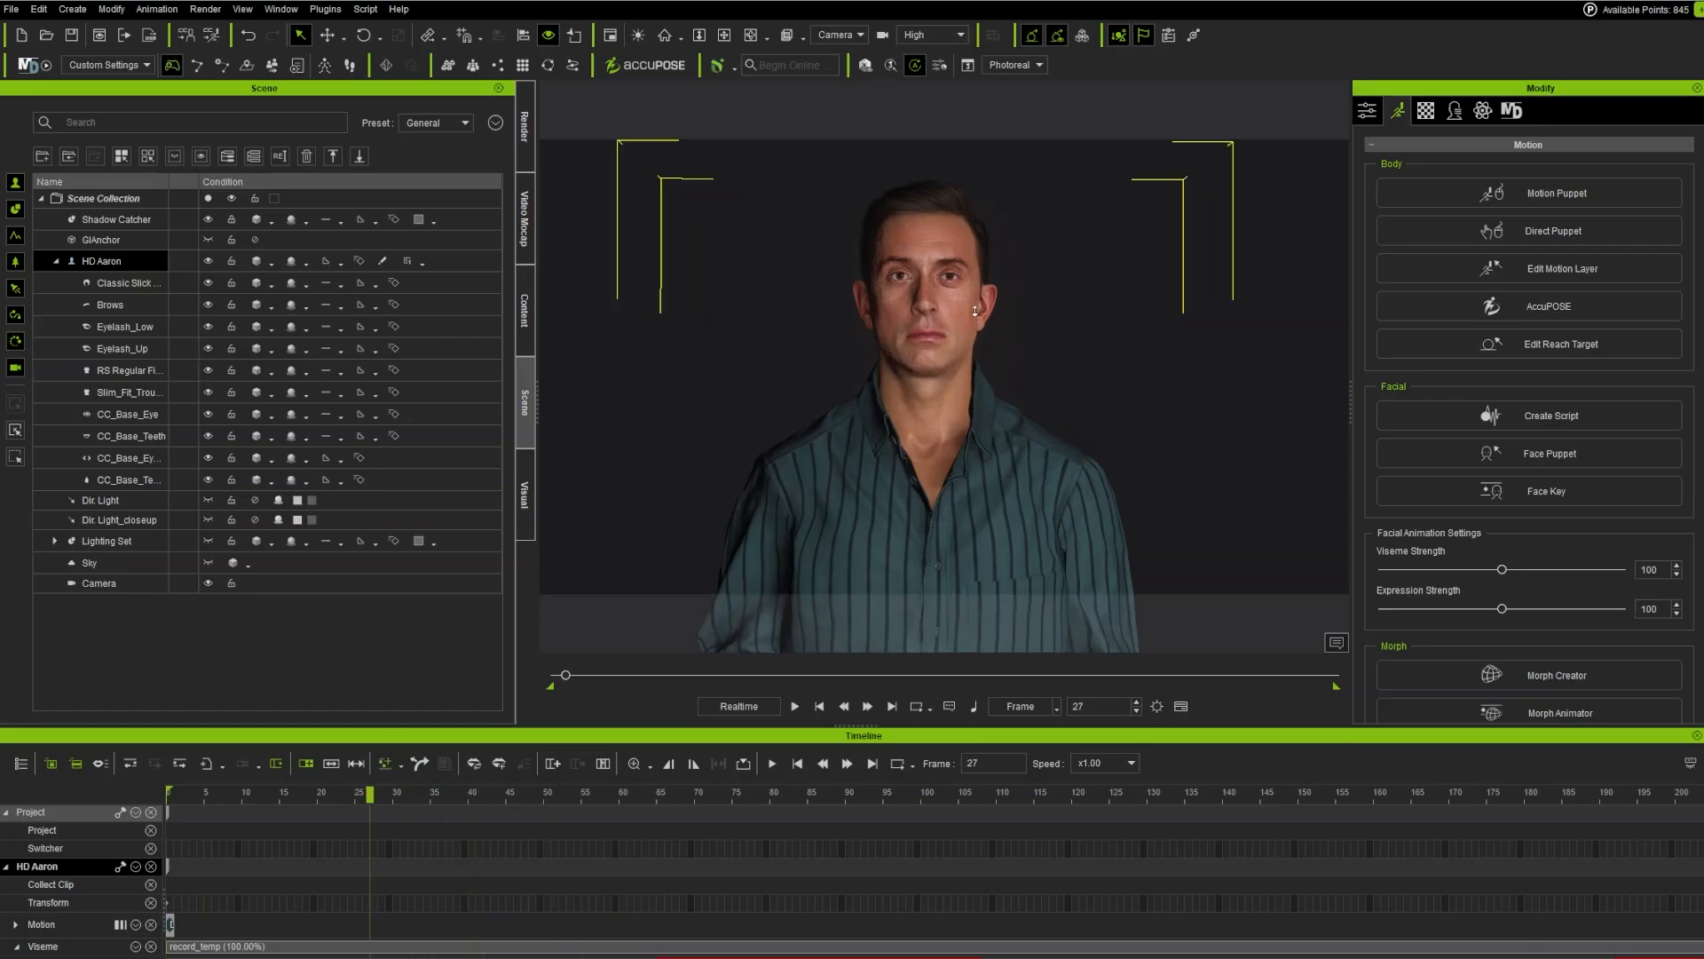
scroll(975, 311, up, 1)
key(space)
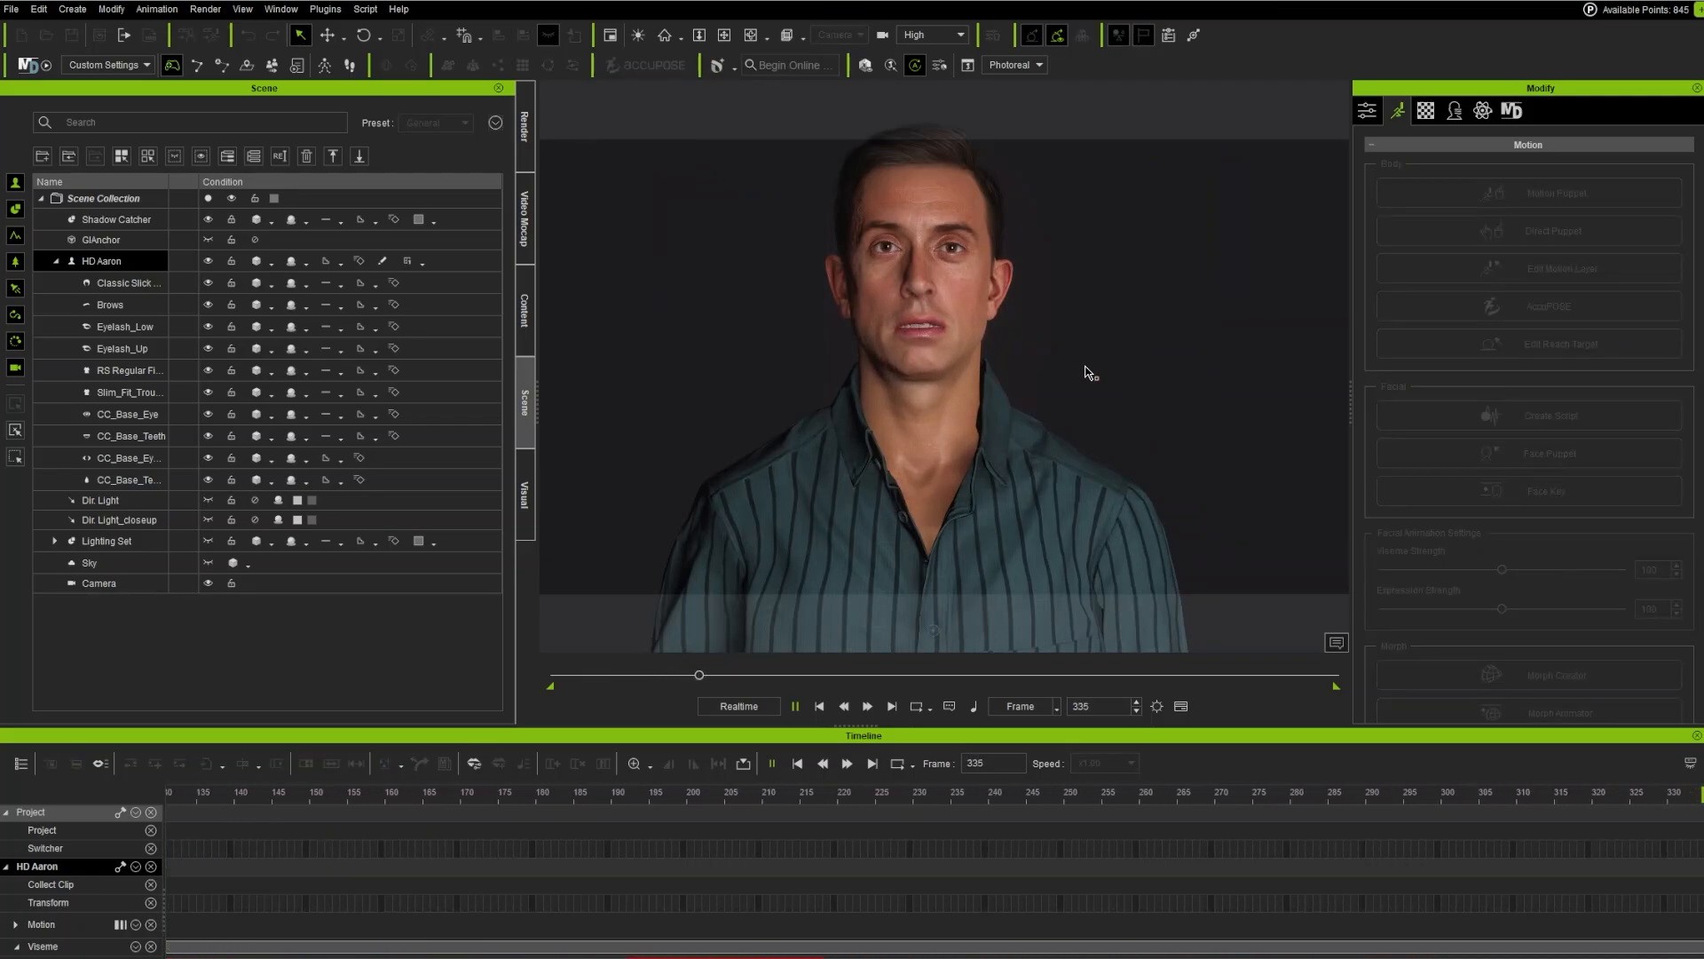
key(space)
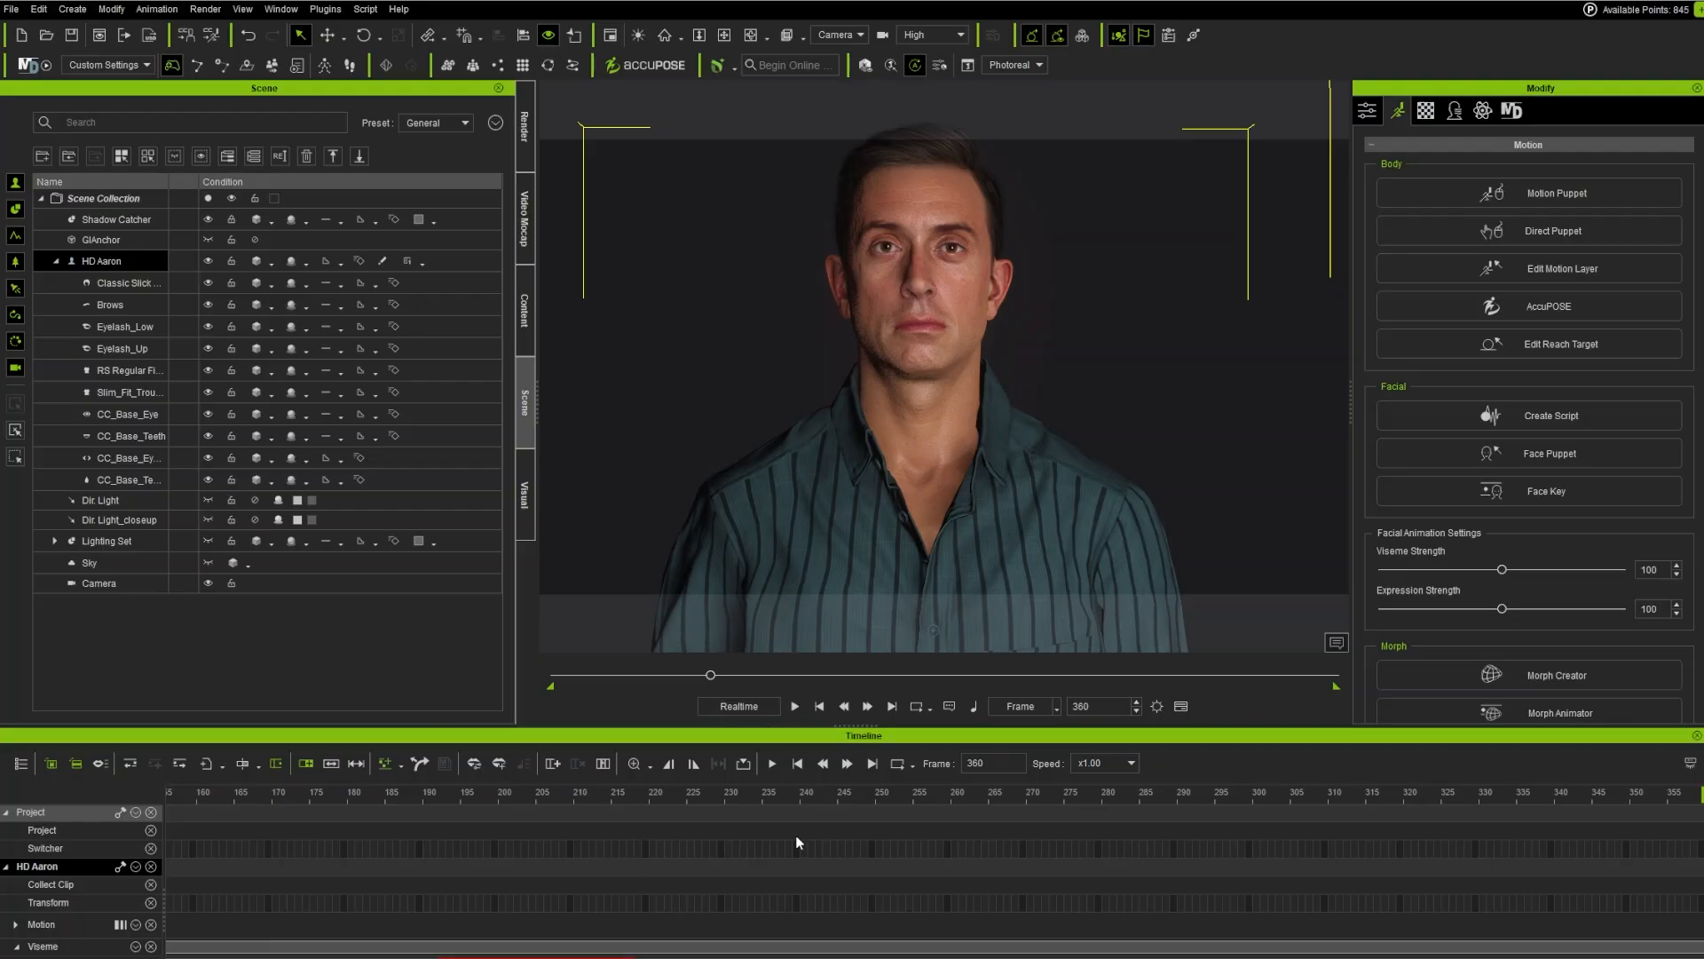
click(798, 763)
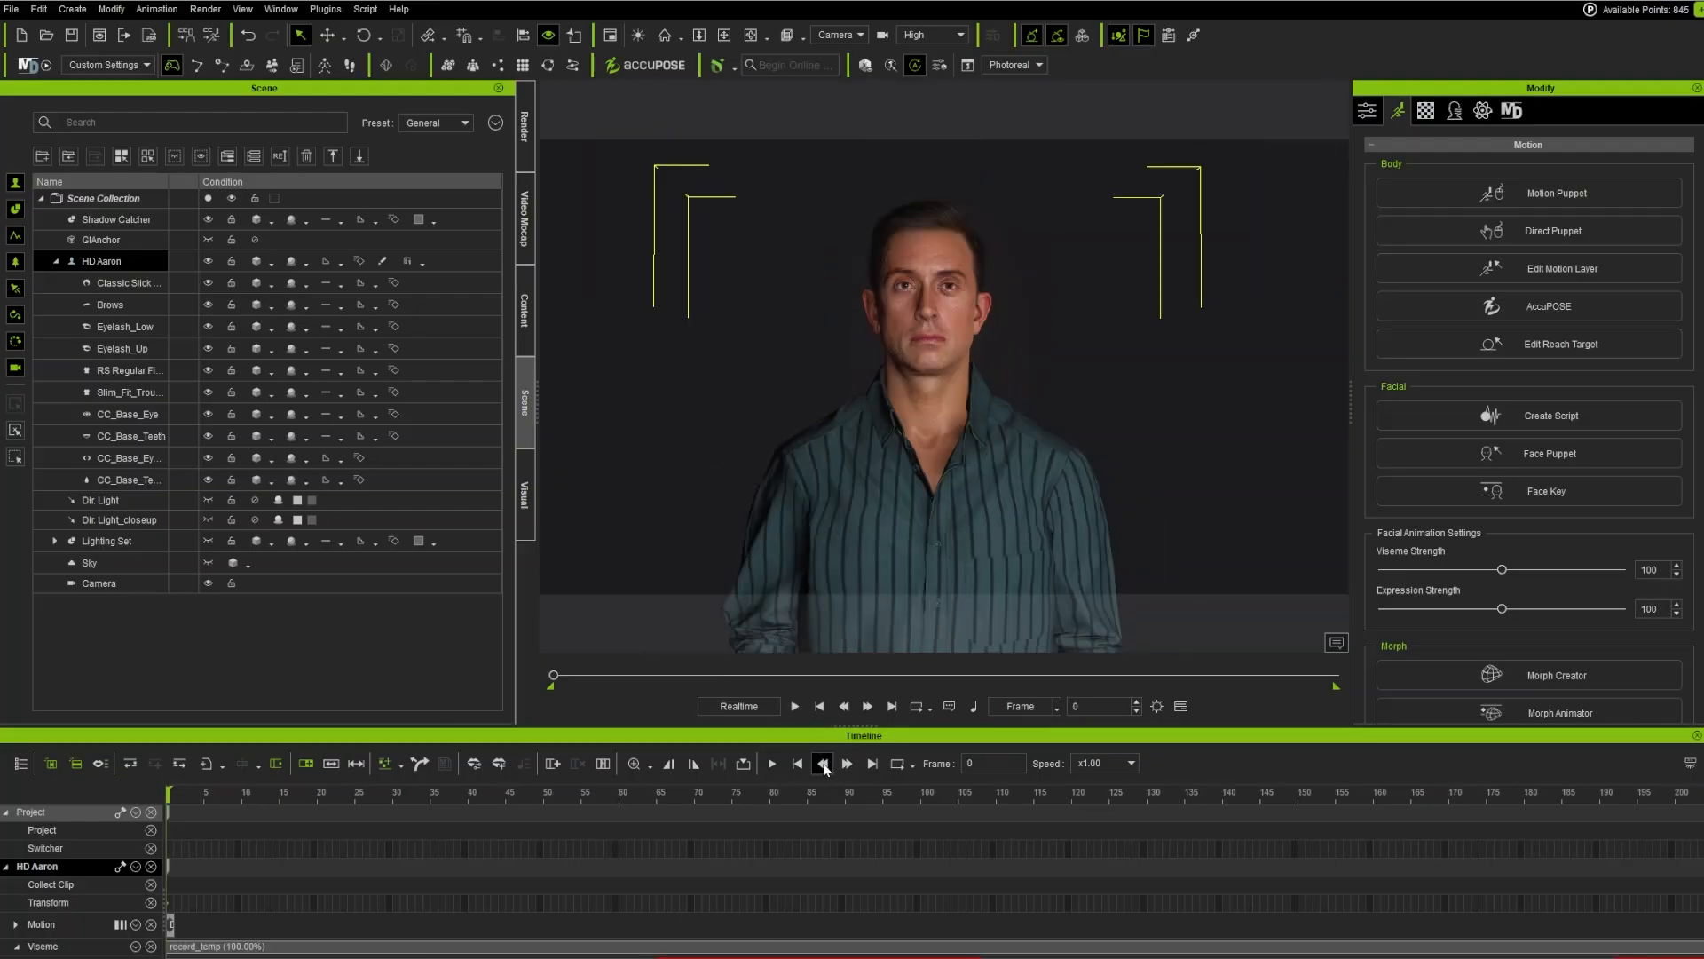
click(772, 763)
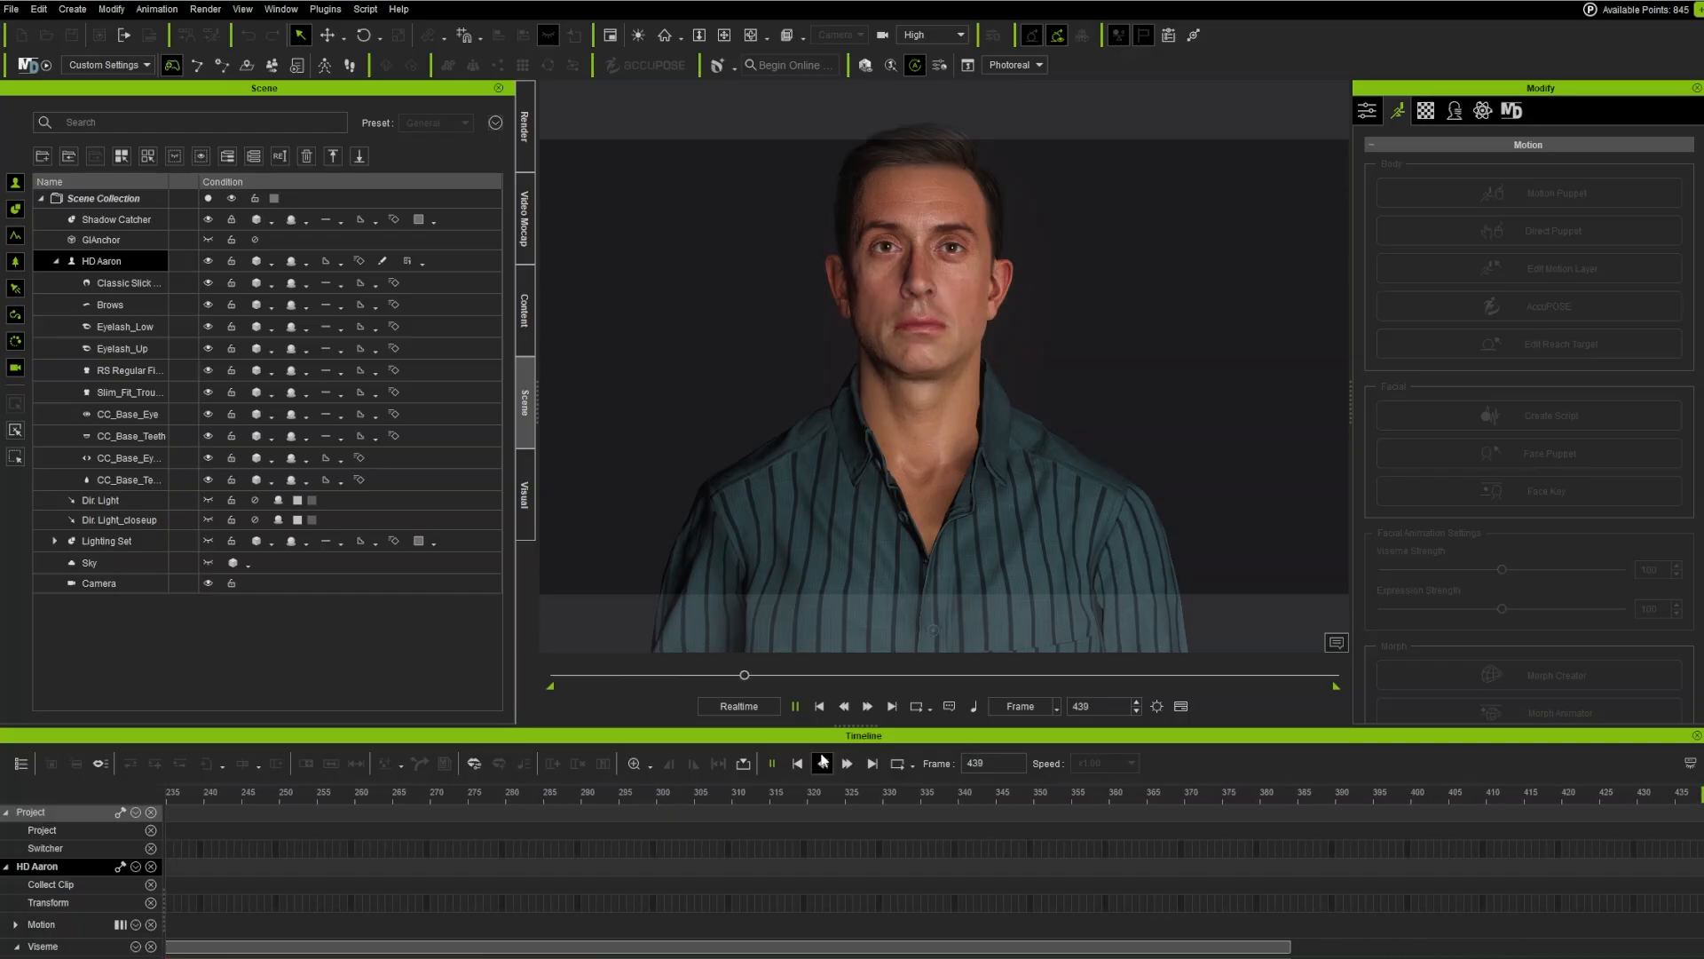
click(772, 763)
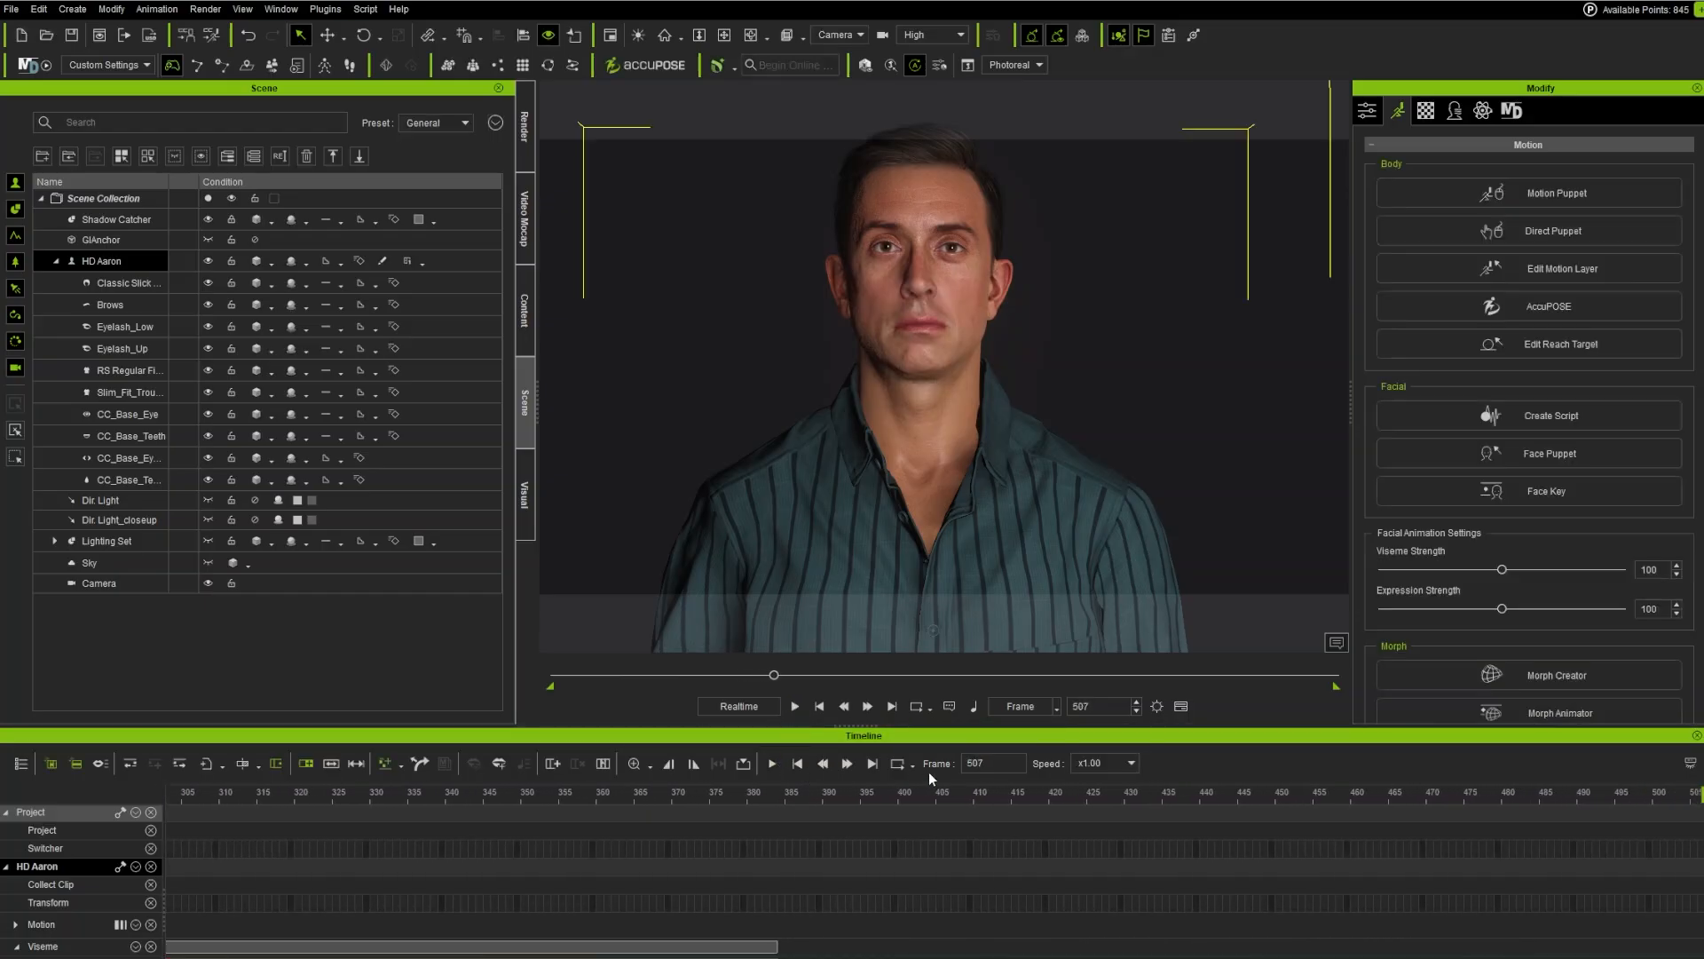
drag(773, 675, 531, 677)
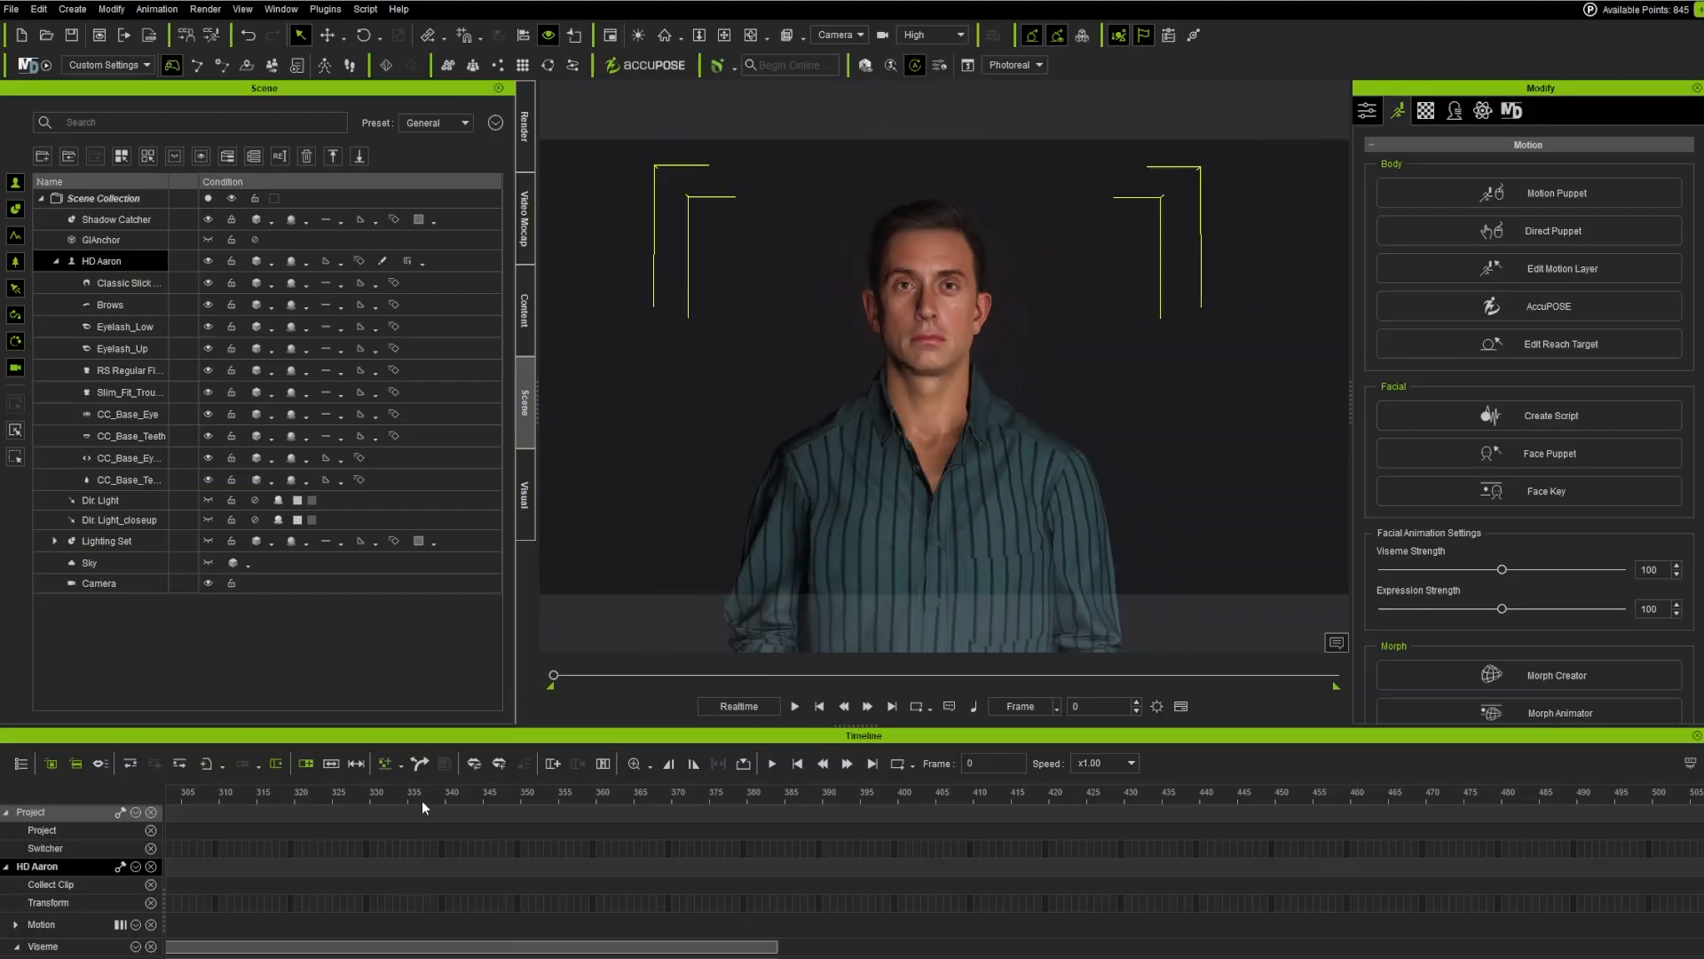
scroll(428, 903, down, 1)
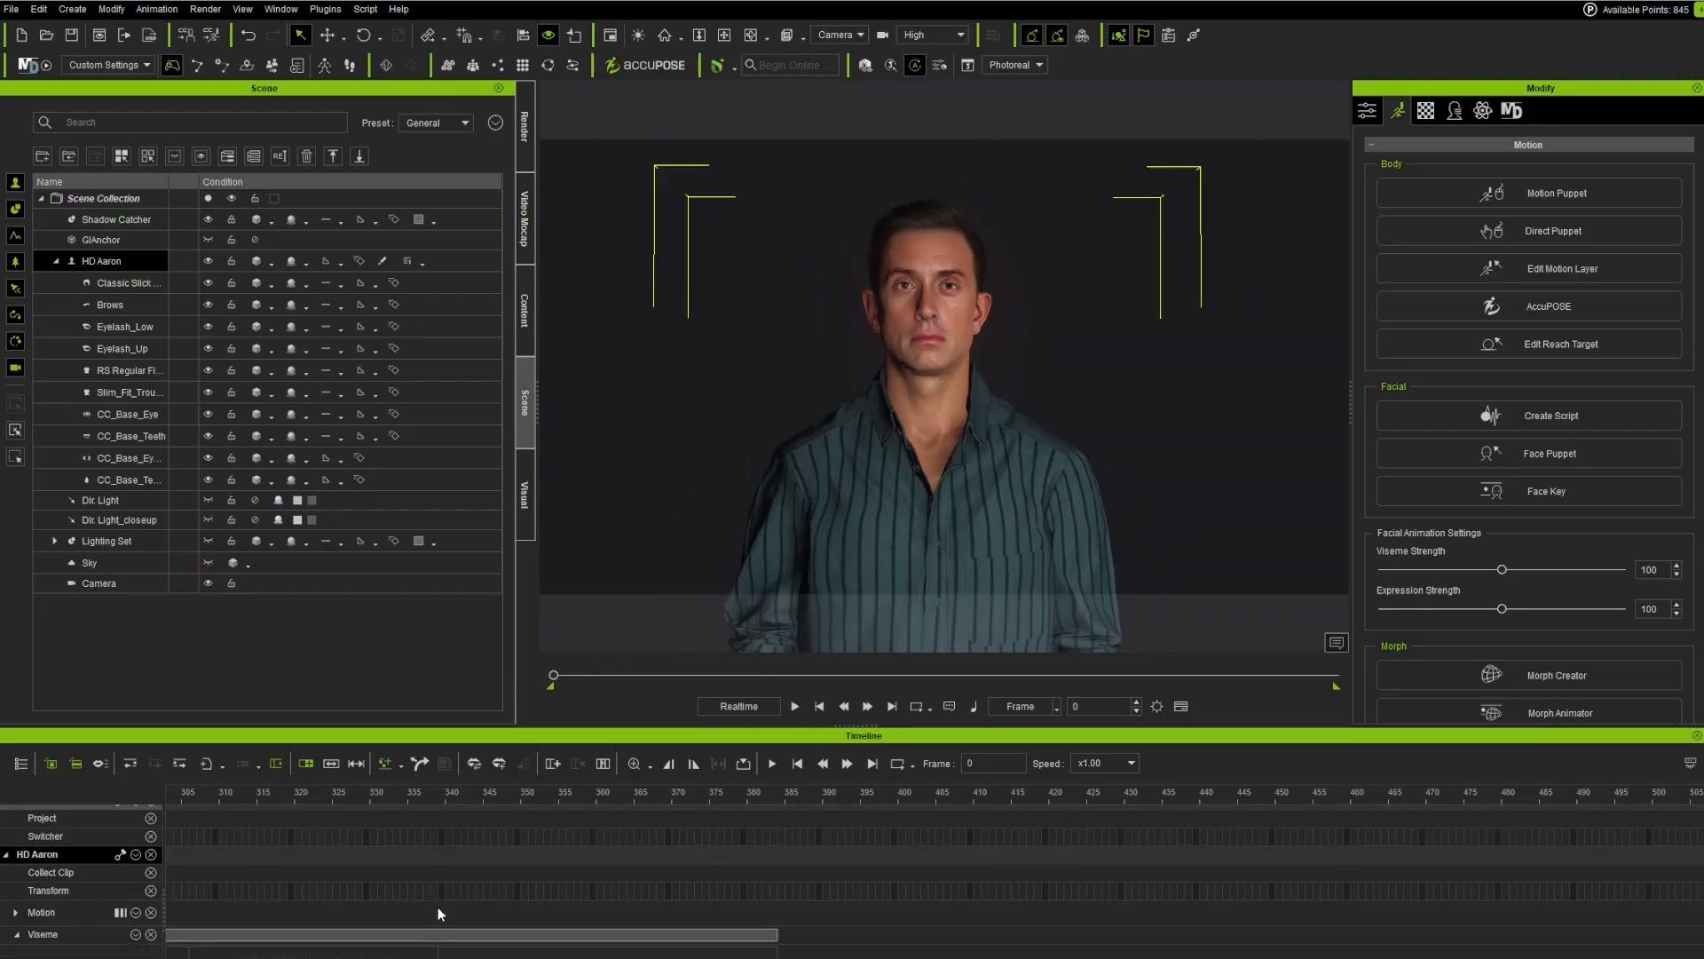
alt+scroll(439, 914, down, 6)
ctrl+scroll(441, 918, down, 4)
click(365, 896)
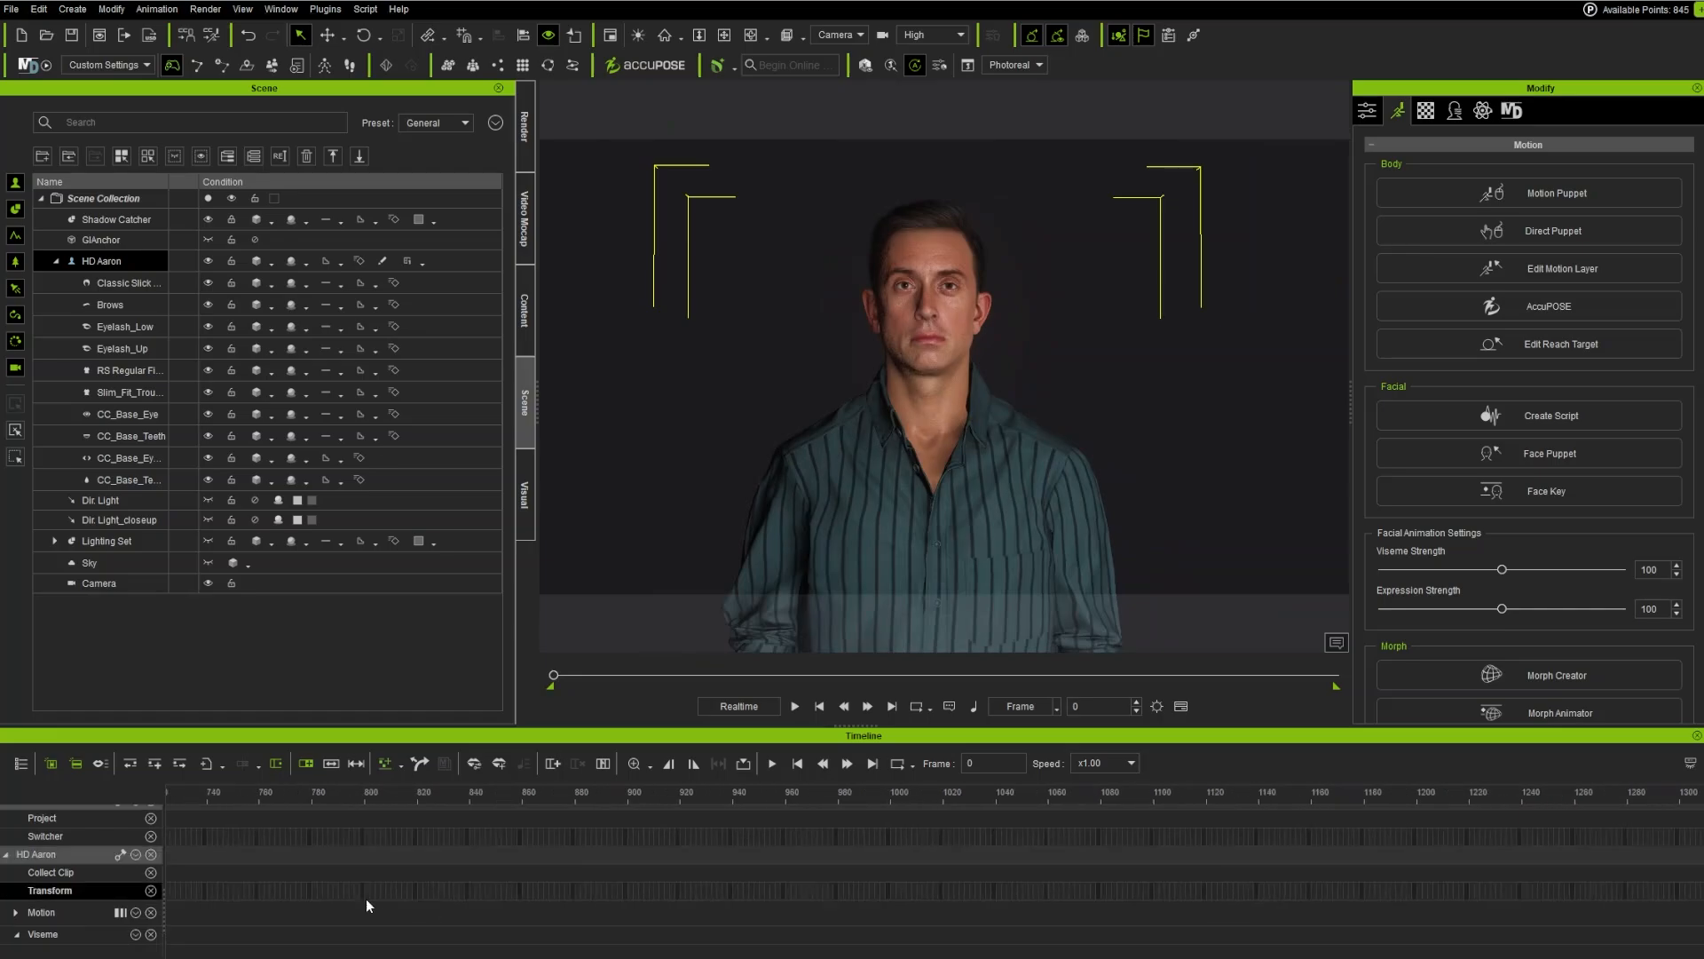
double_click(844, 893)
click(499, 912)
right_click(1218, 867)
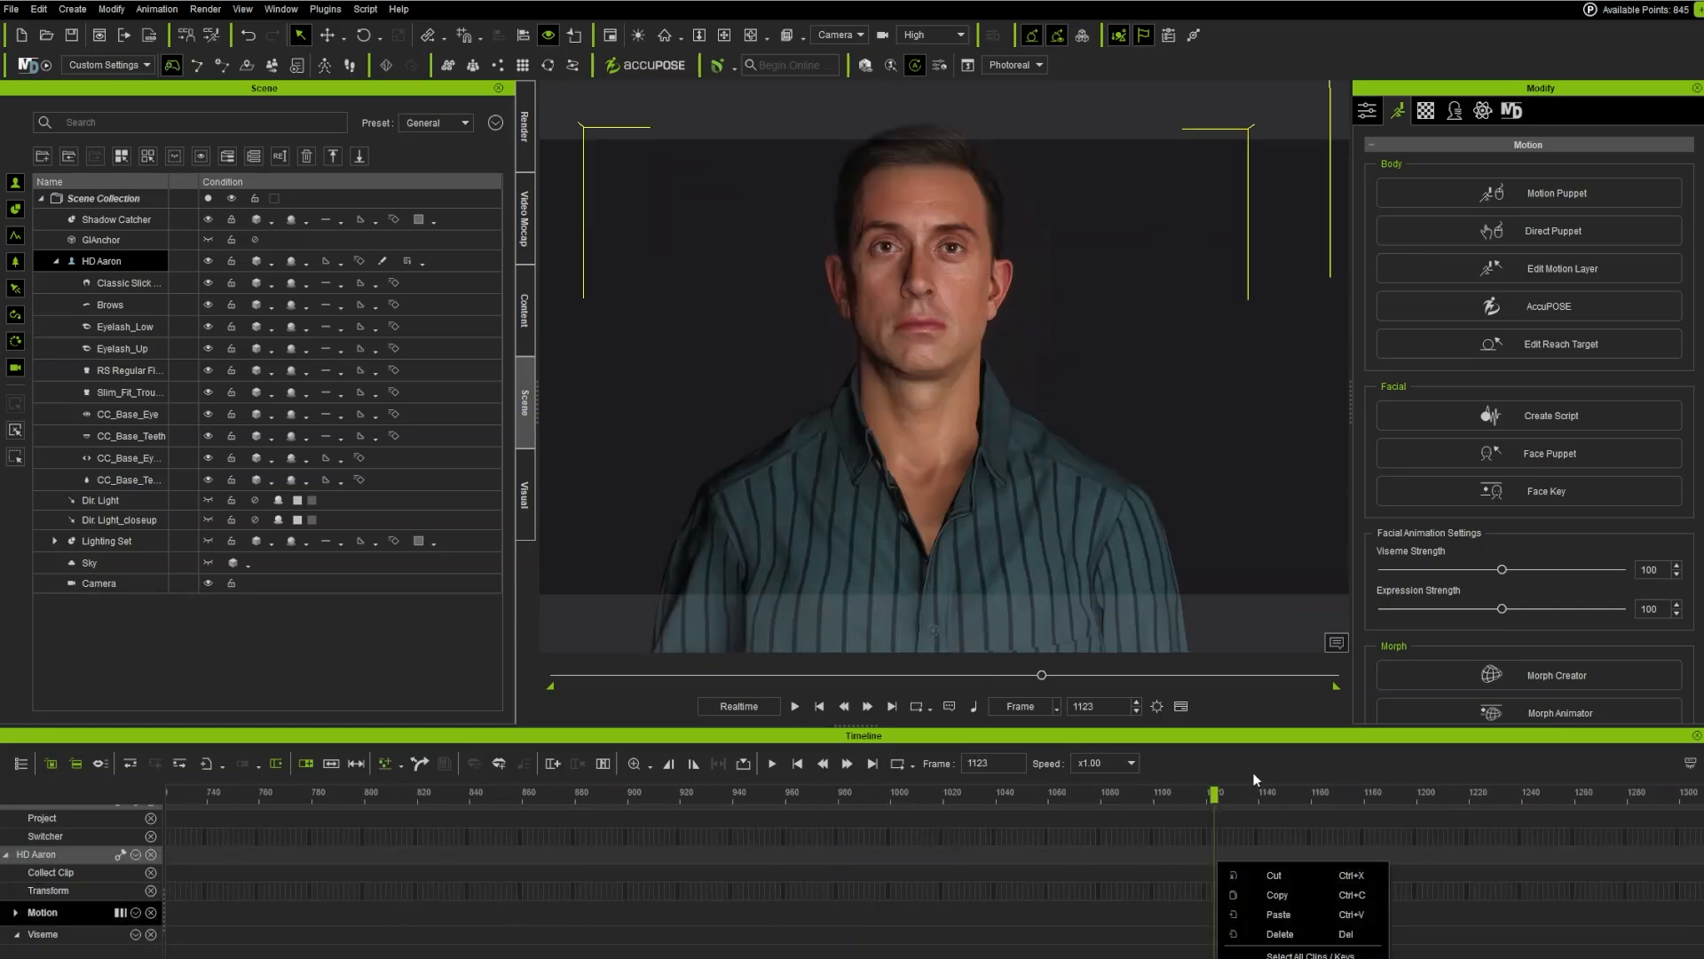
key(Escape)
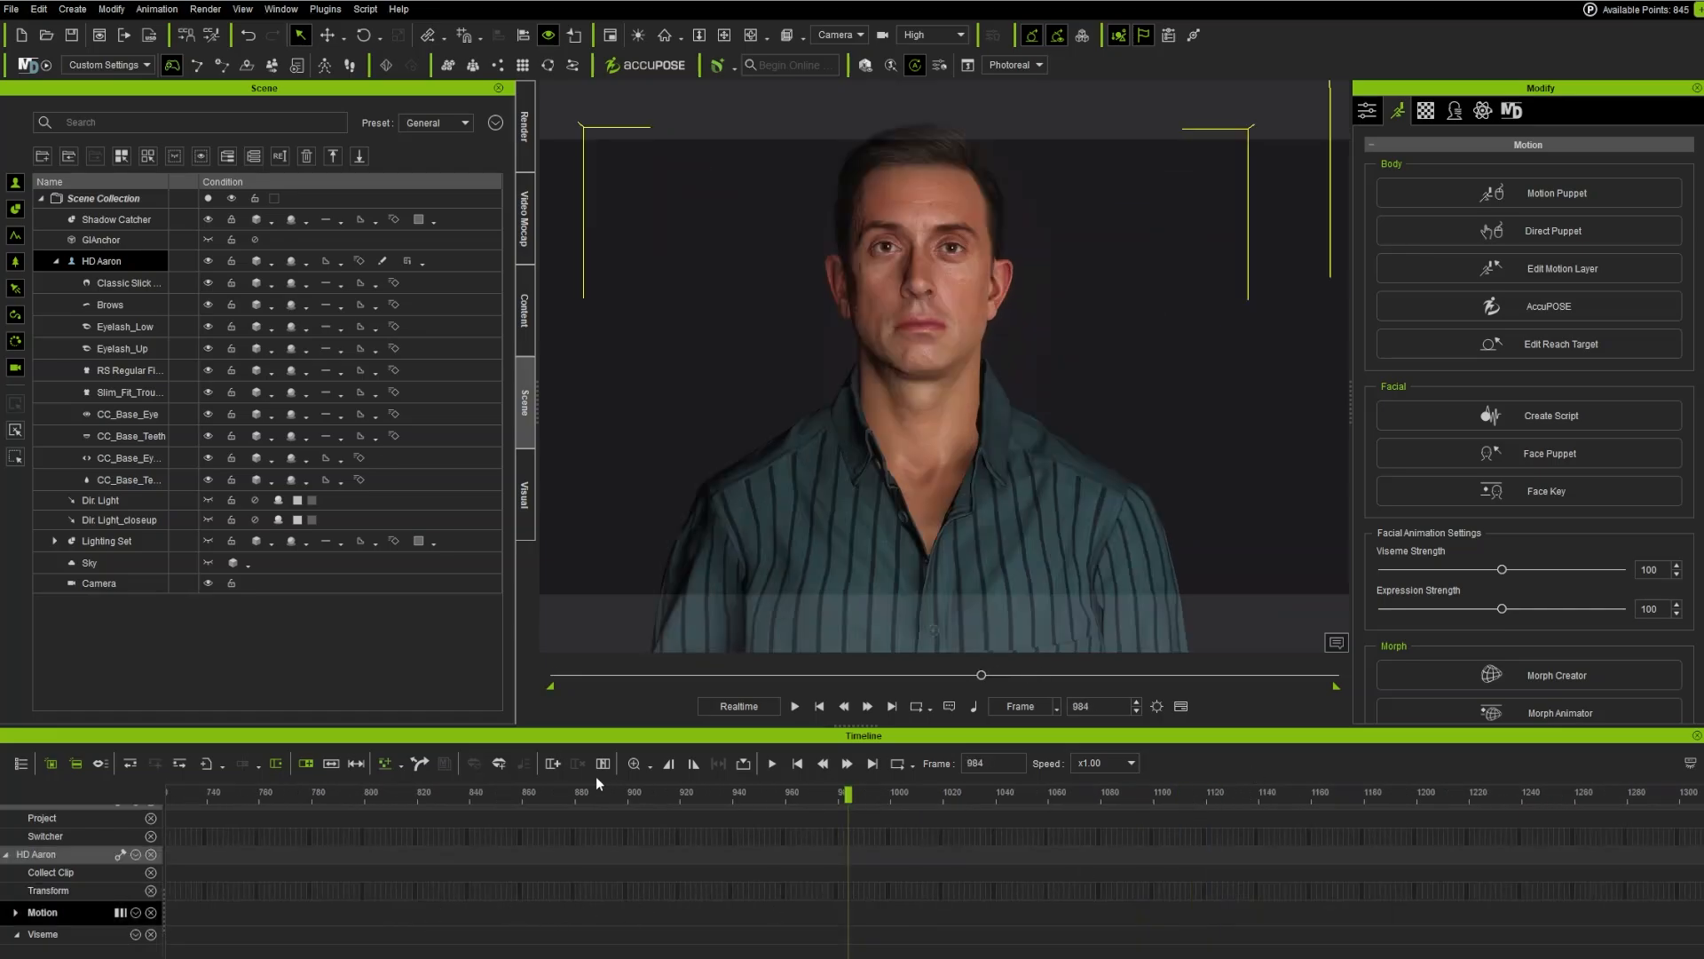
Step: Return to the first frame and play the lip-sync animation with its audio
click(797, 763)
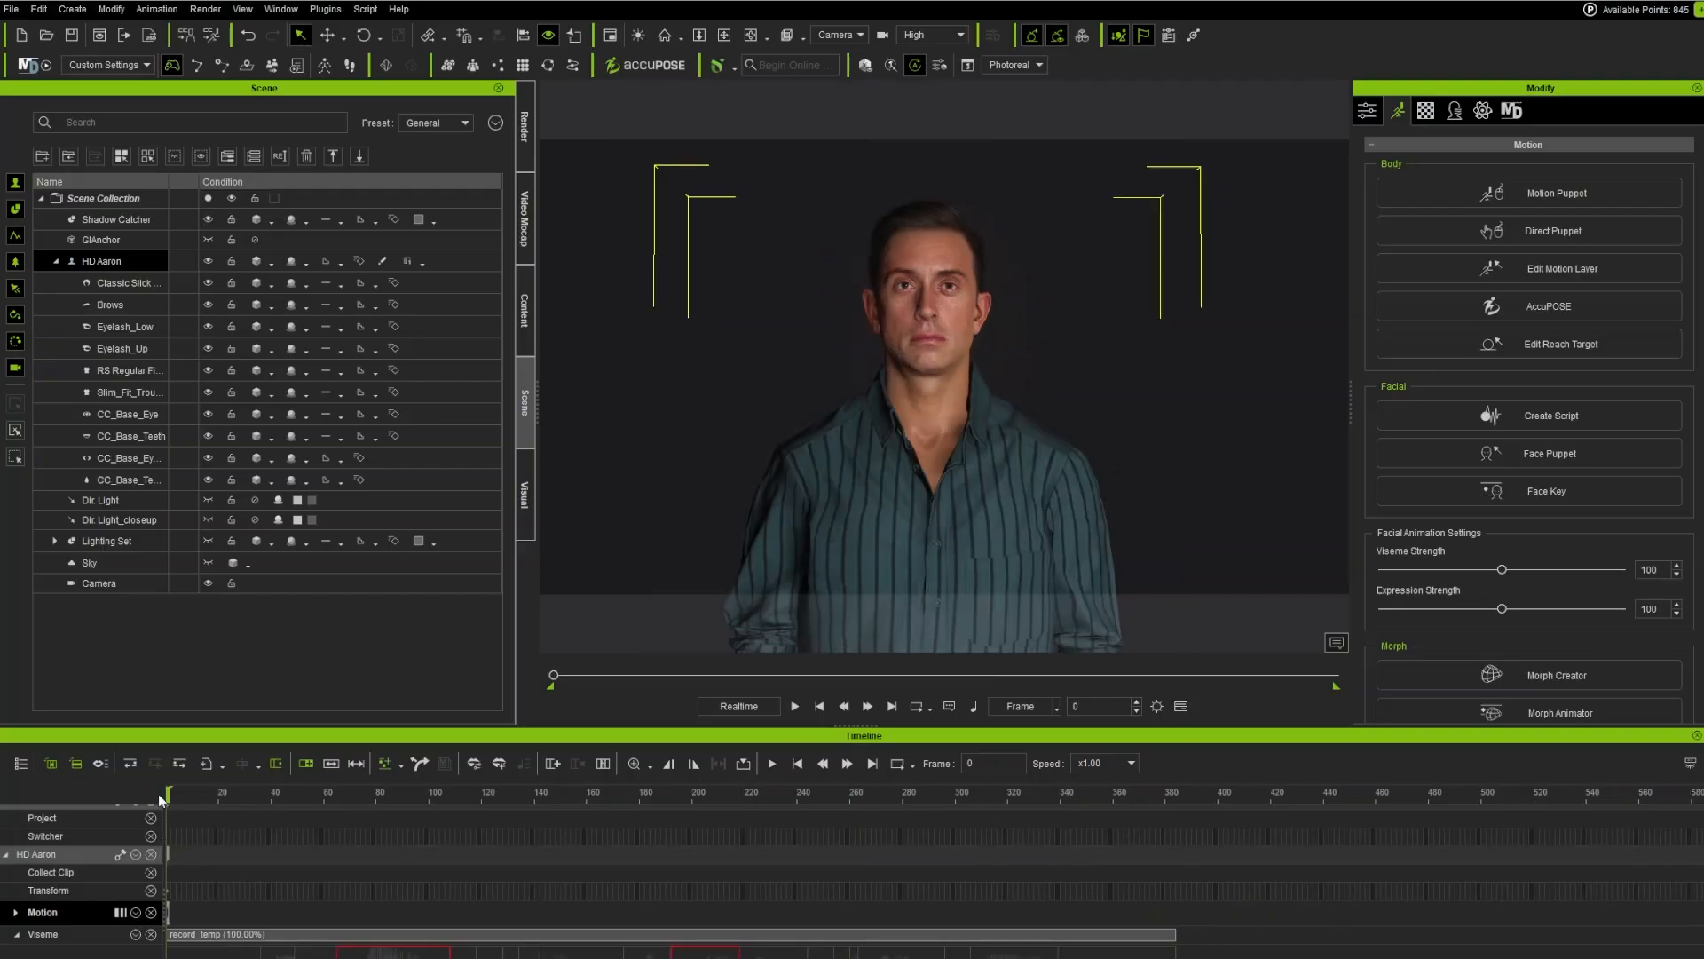
key(space)
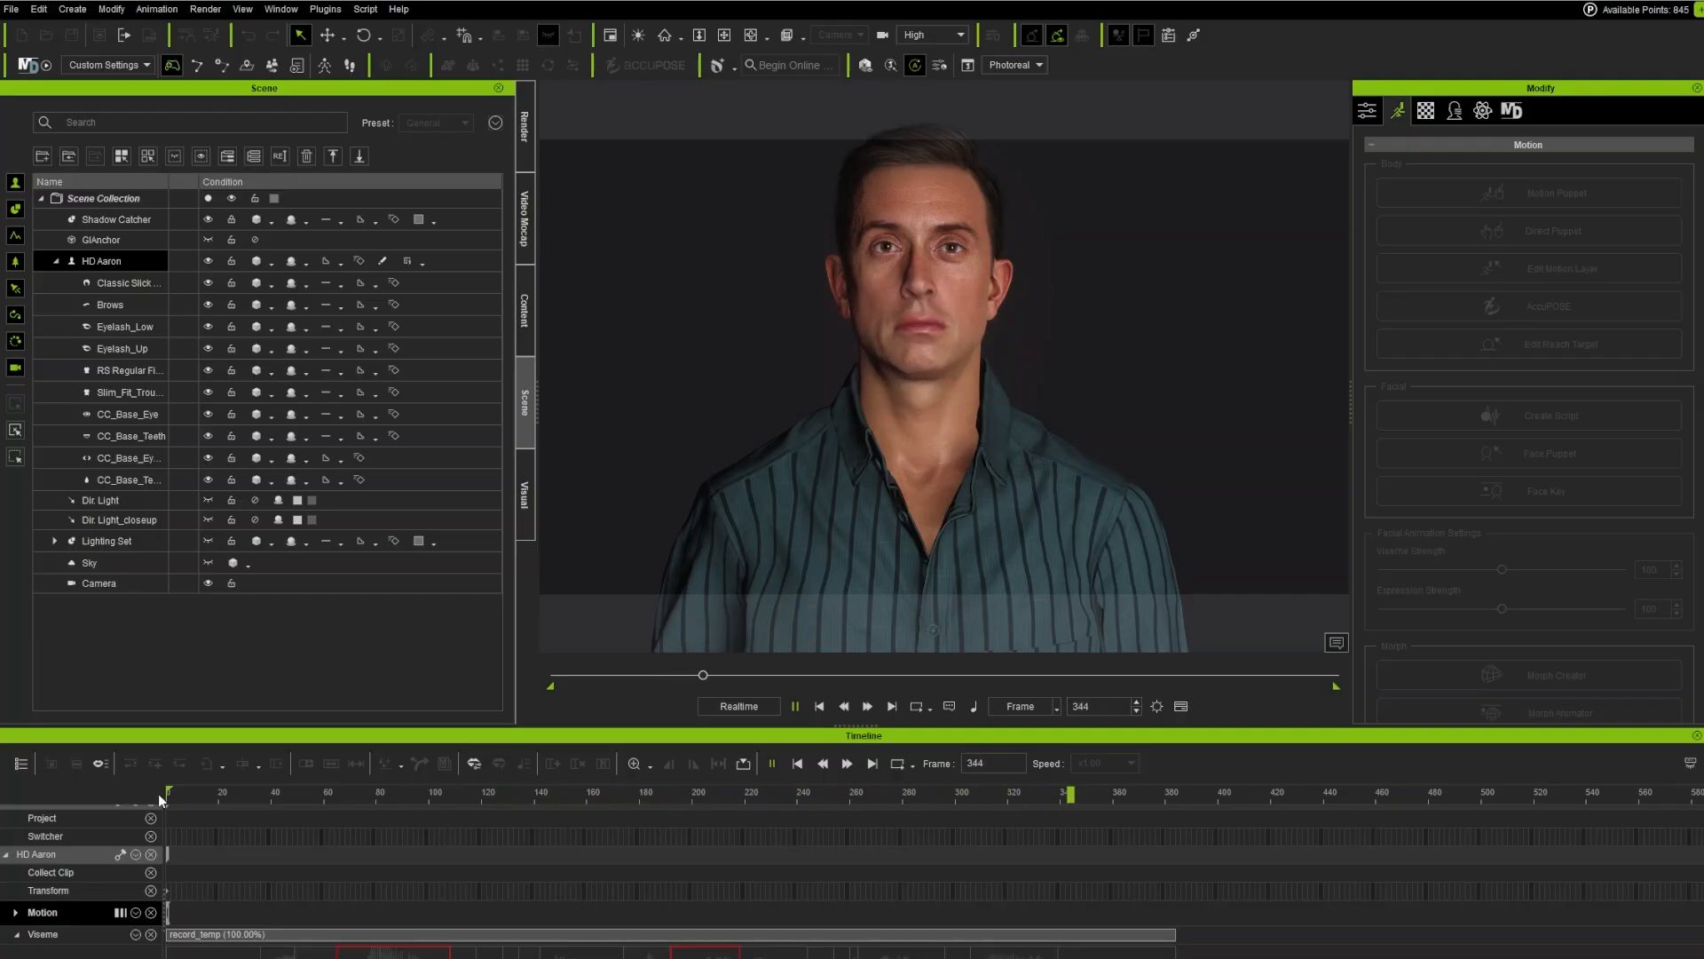
key(space)
Step: Open Face Key for HD Aaron, select the brow muscles on both sides, and key raised eyebrows at frame 39
drag(1008, 792, 254, 822)
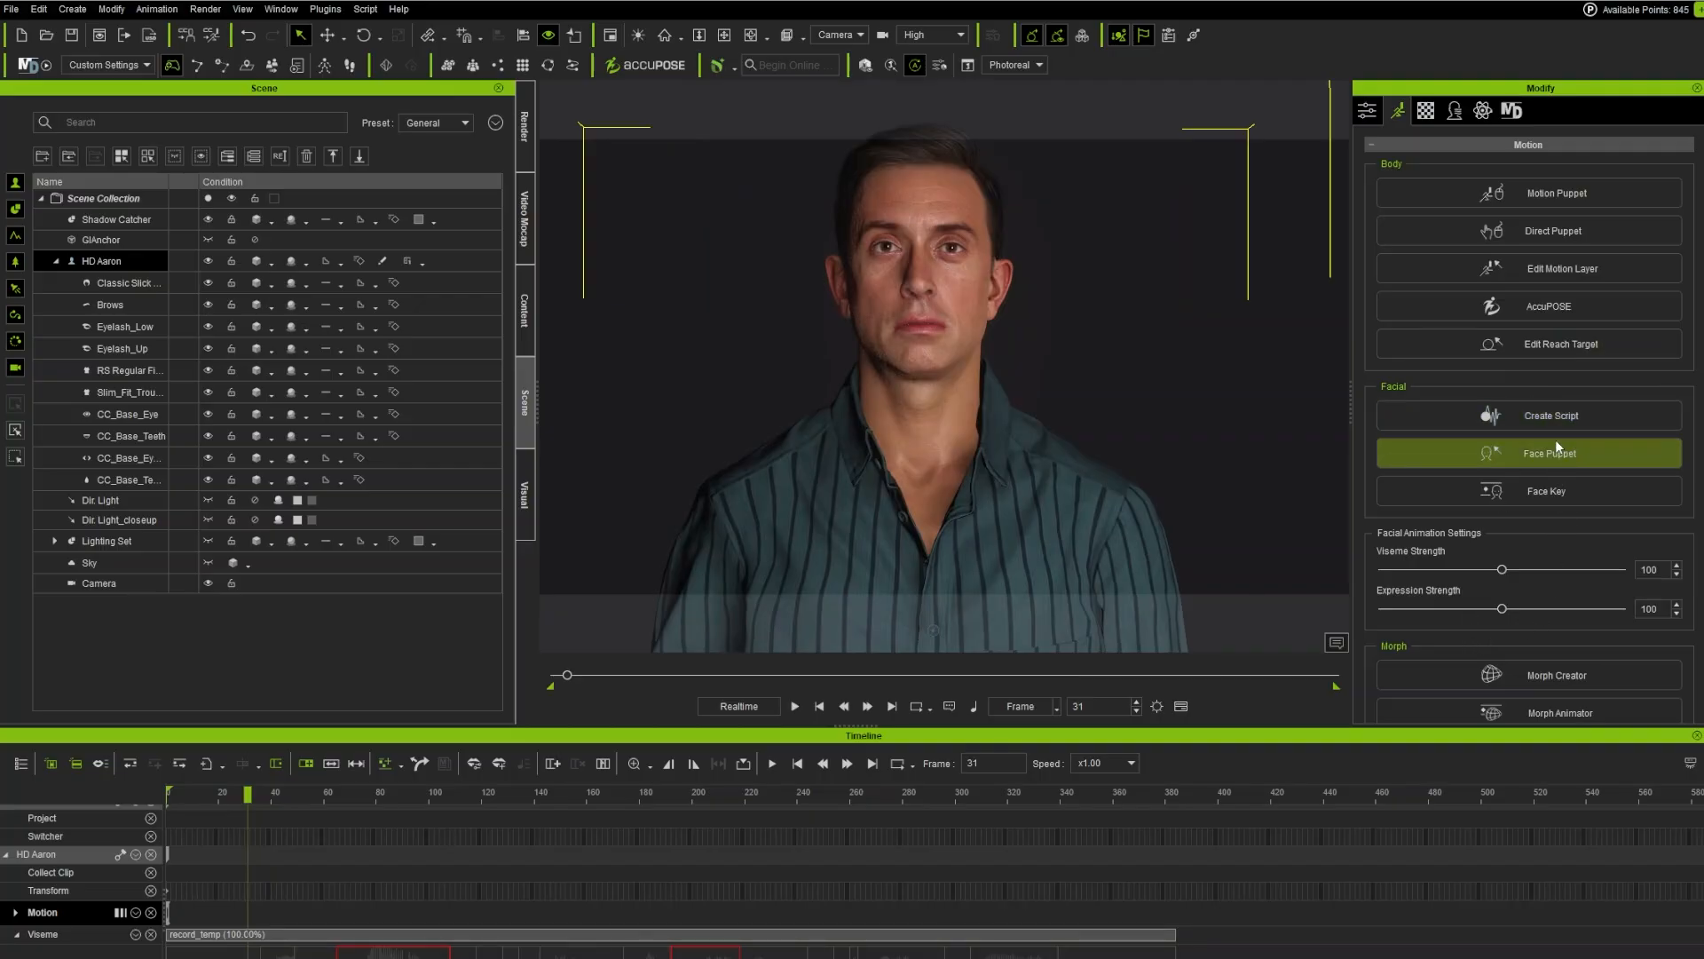
click(1541, 494)
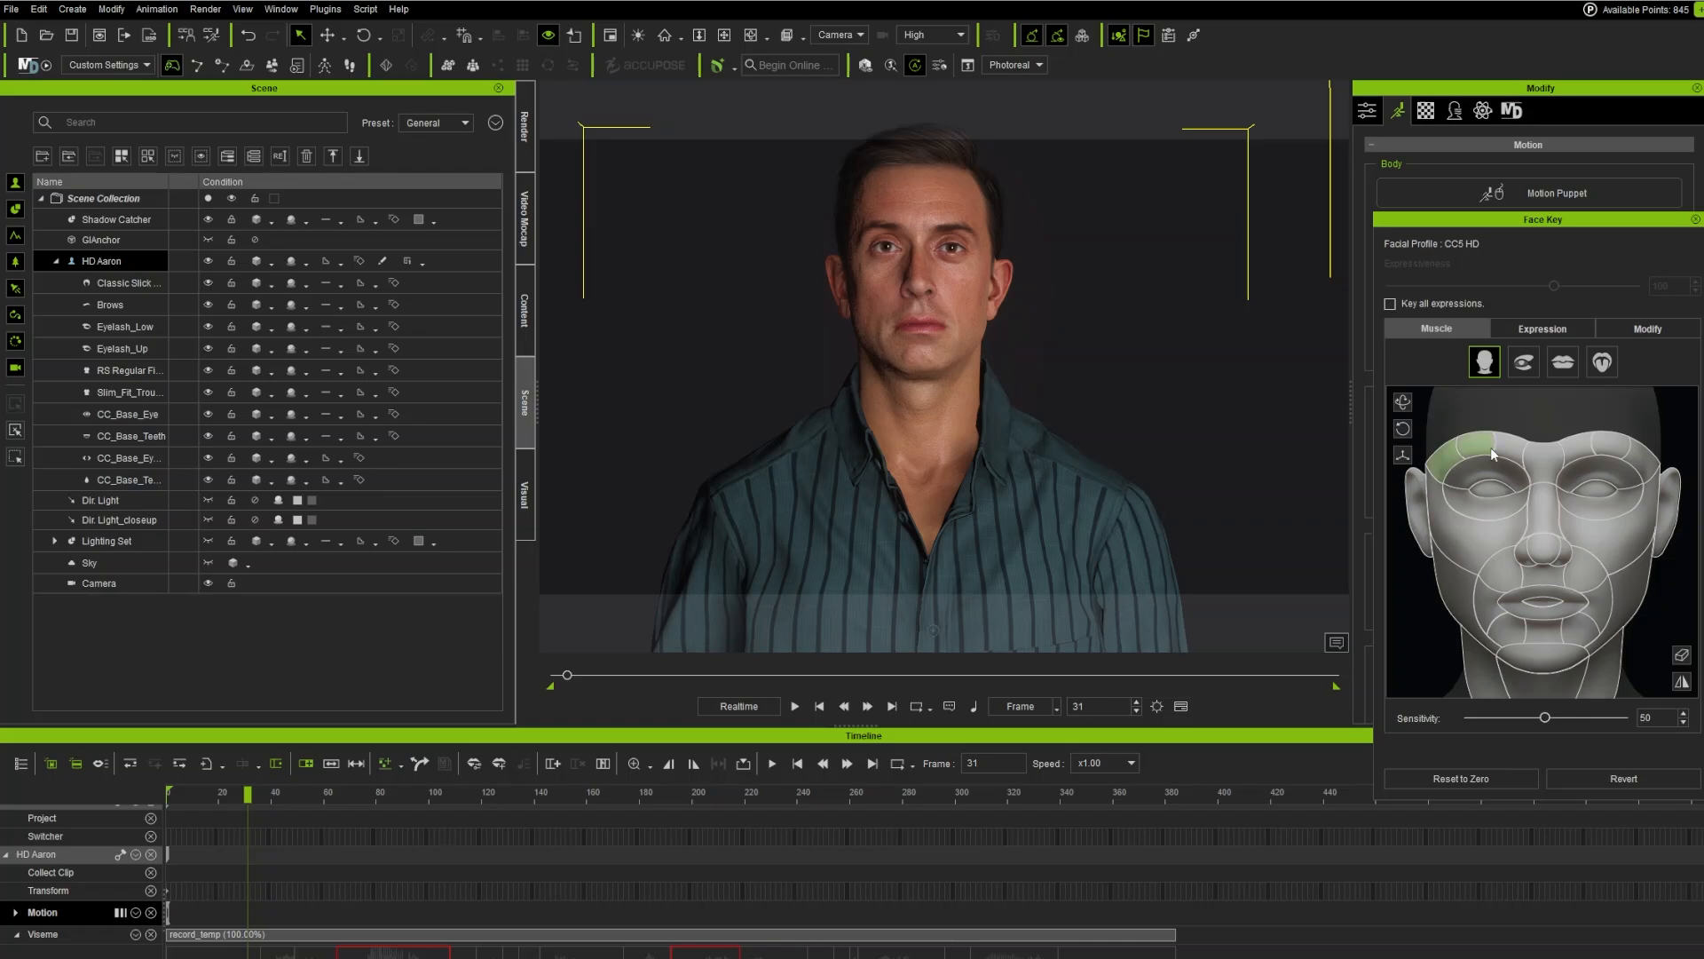
click(1605, 453)
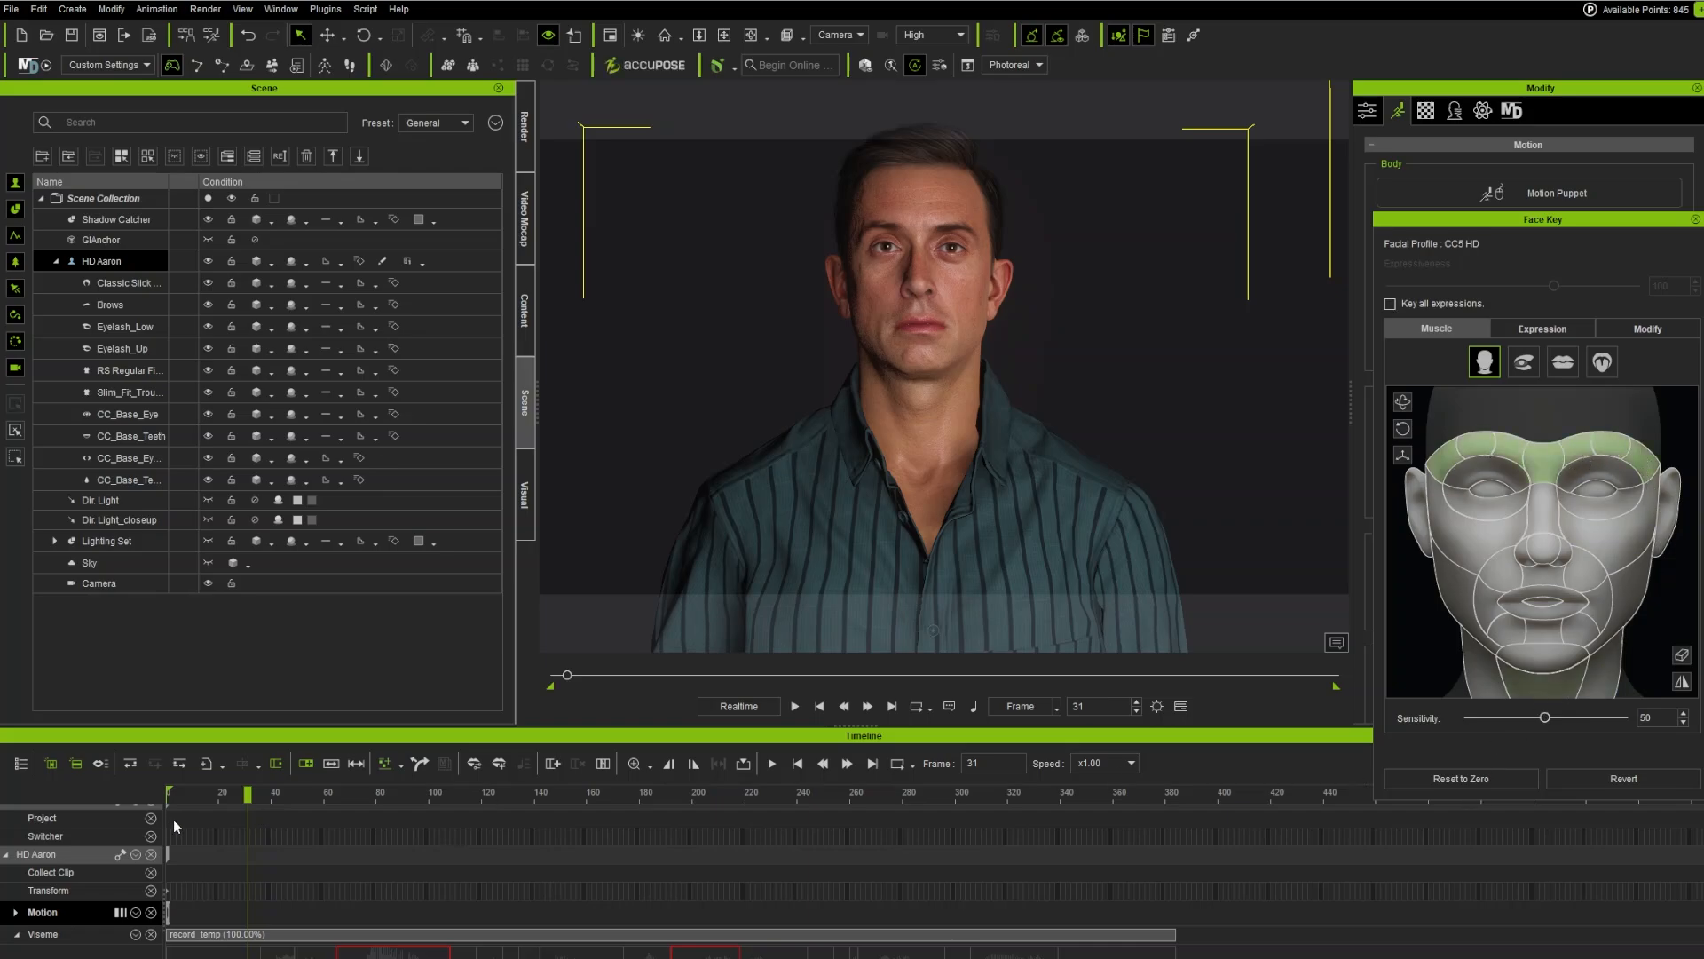
drag(244, 791, 270, 795)
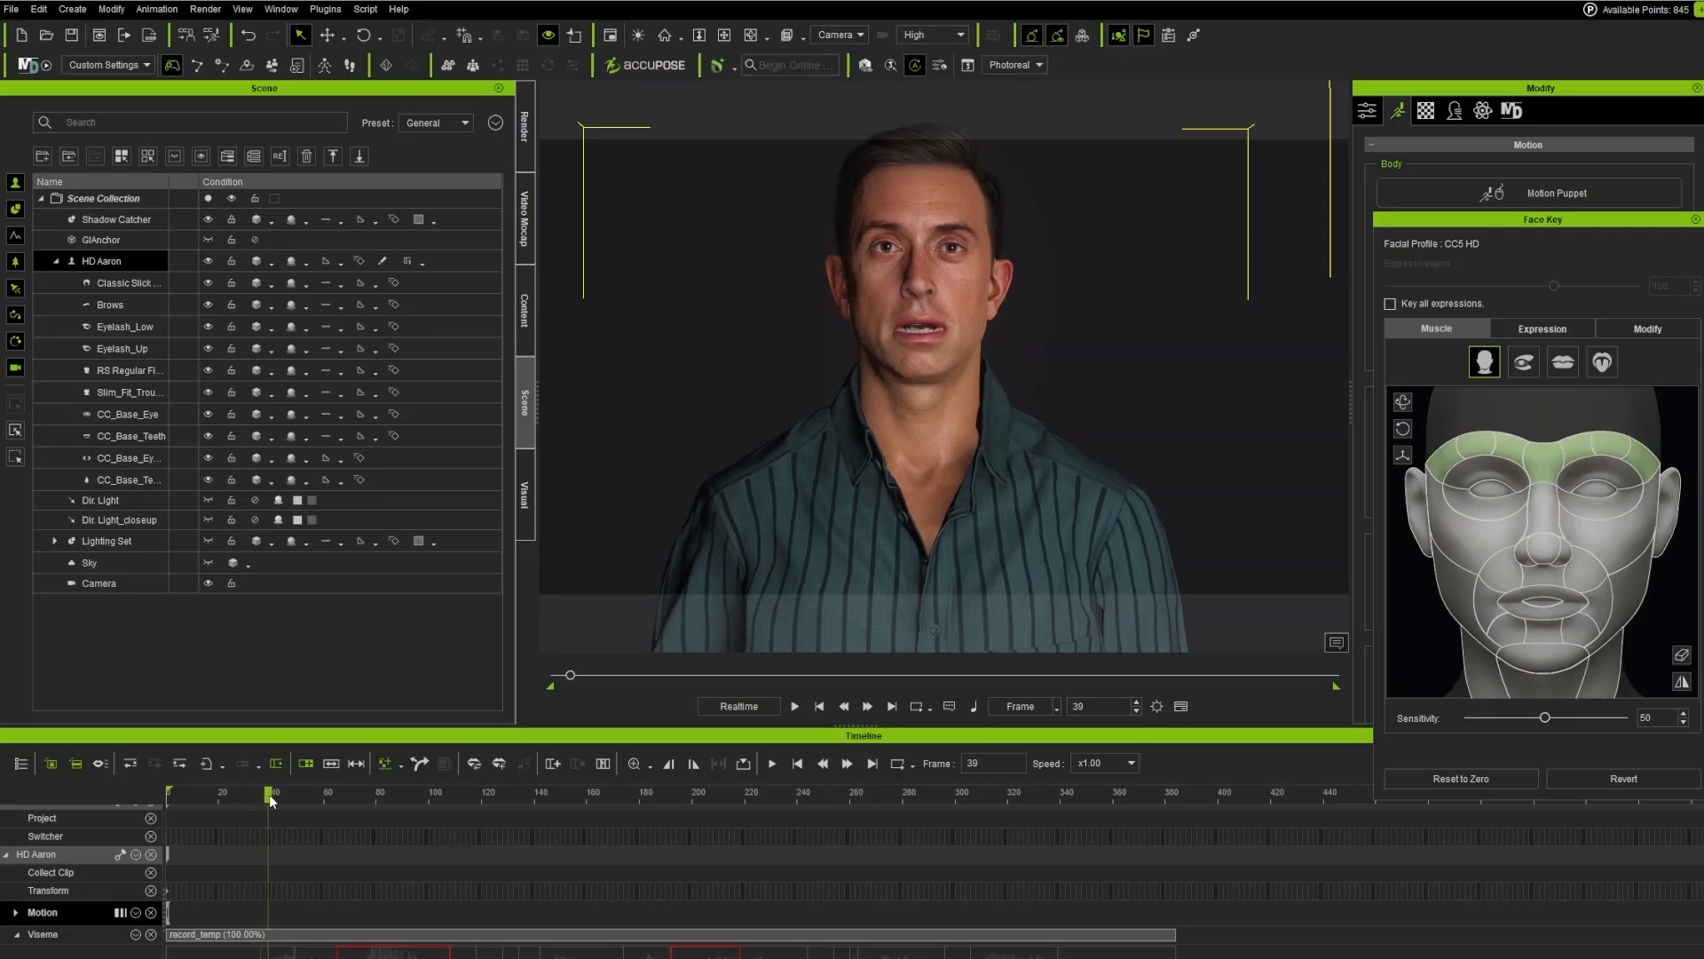
drag(1551, 567, 1555, 503)
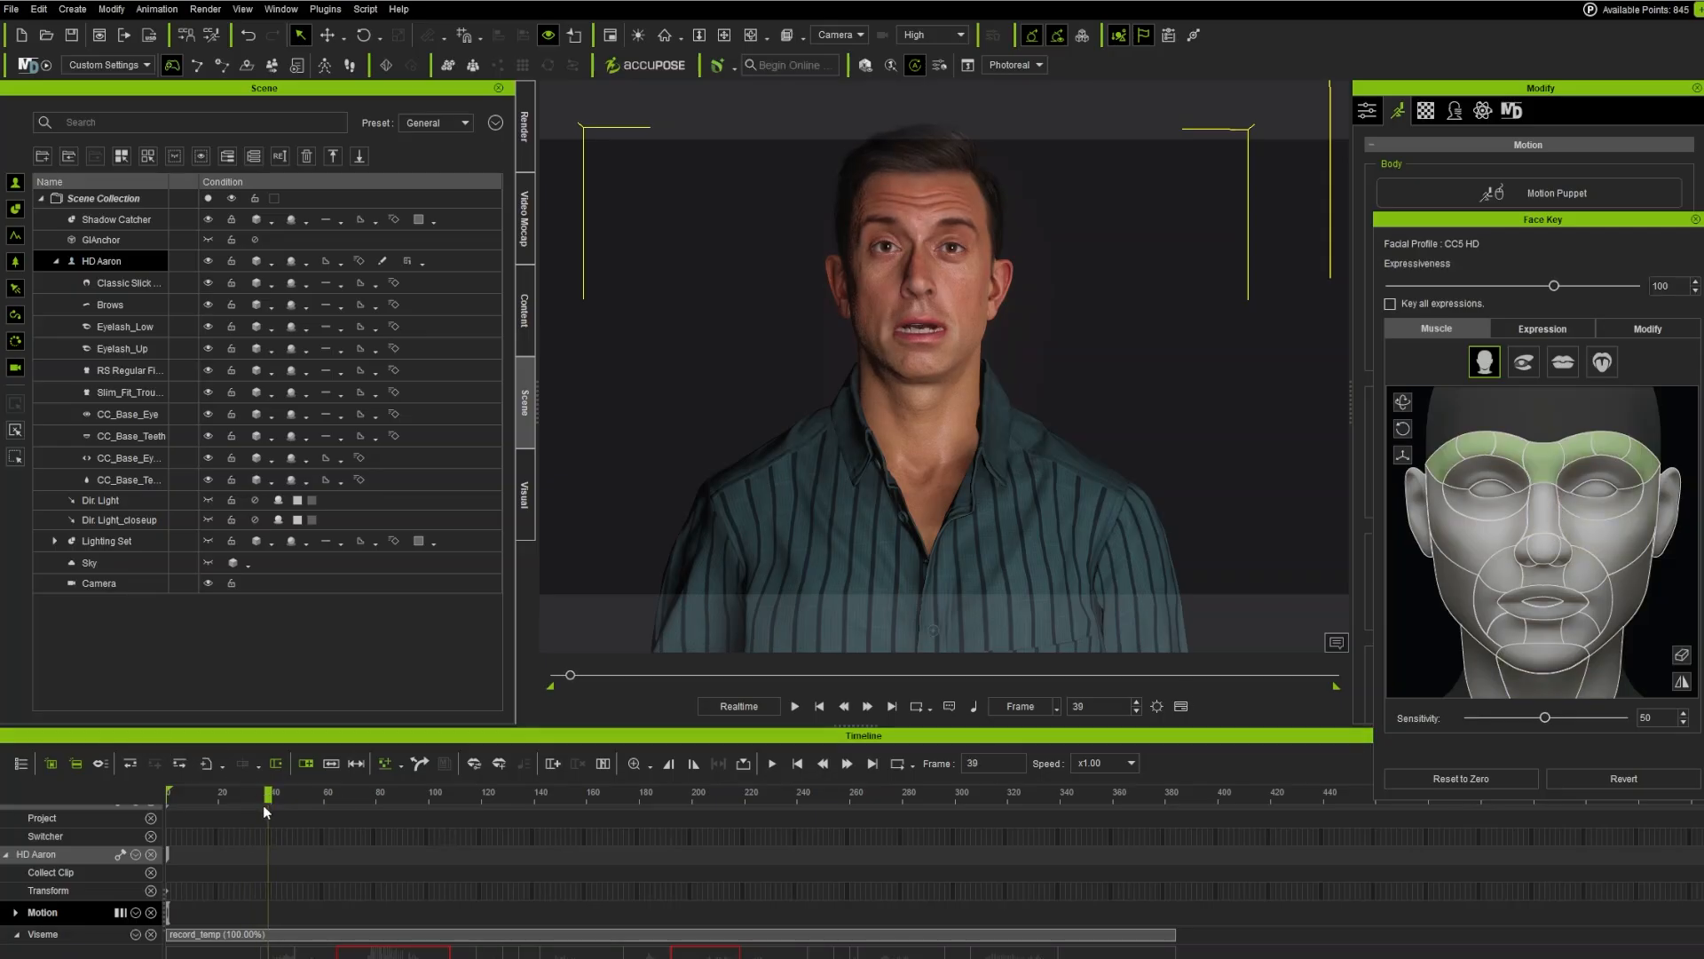
Step: Scrub through the raised-brow transition, then lower both eyebrows at frame 76 with the same brow muscles
drag(268, 792, 224, 792)
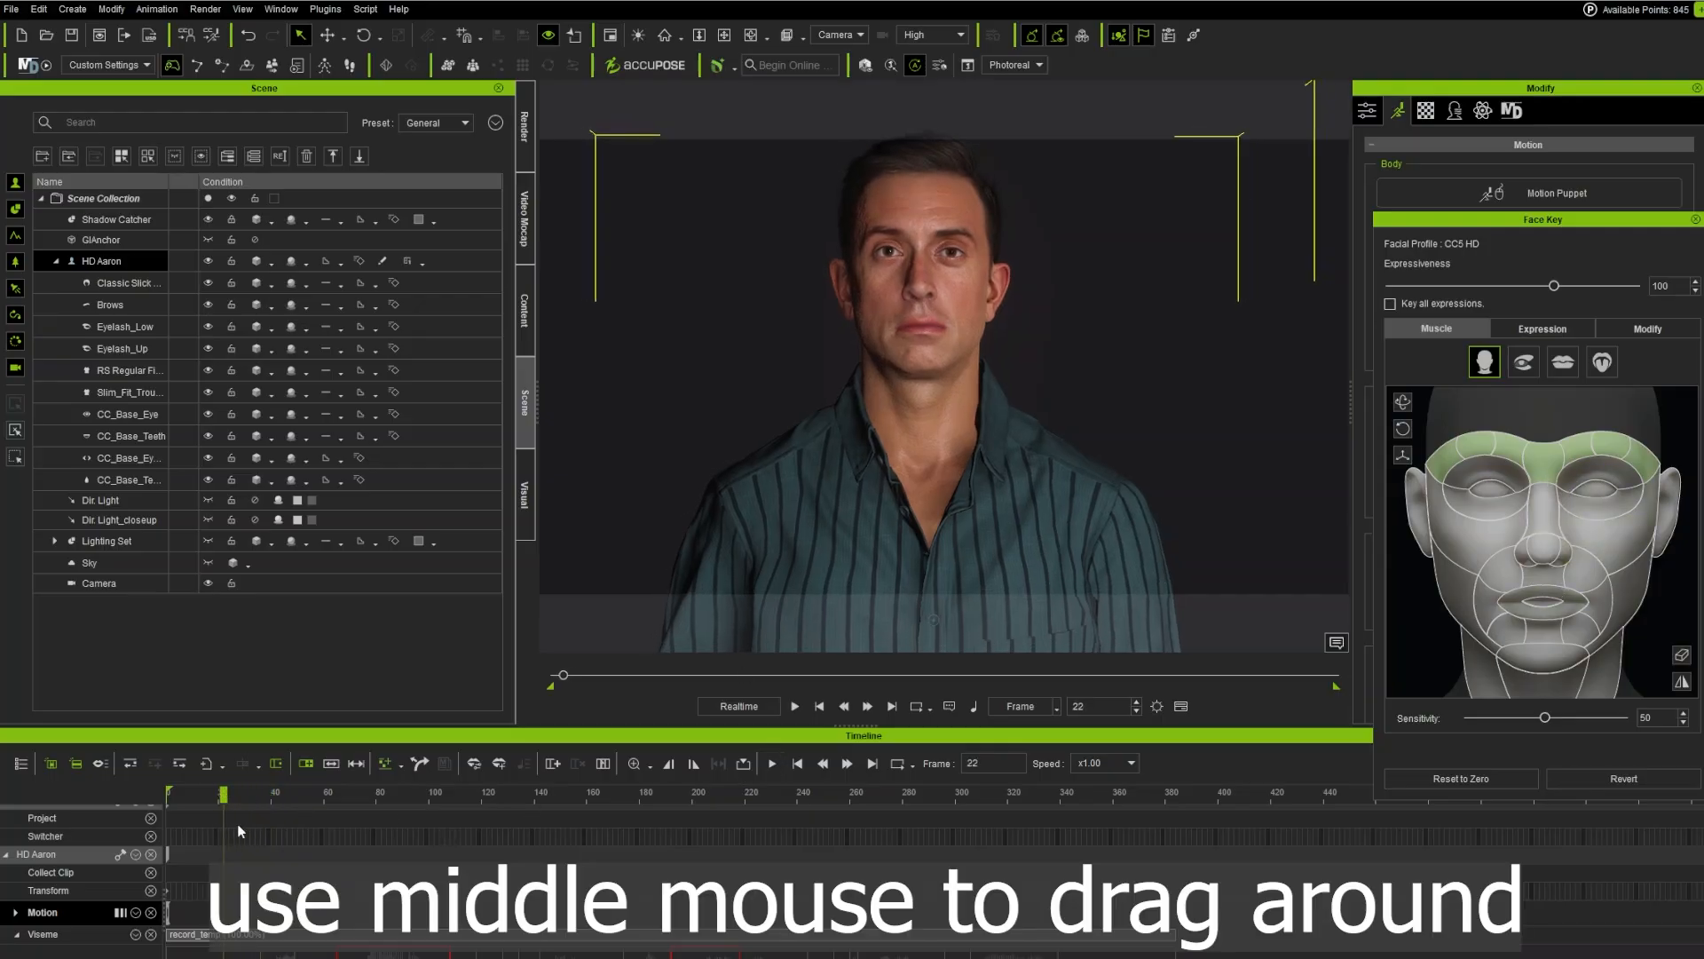
drag(224, 792, 366, 792)
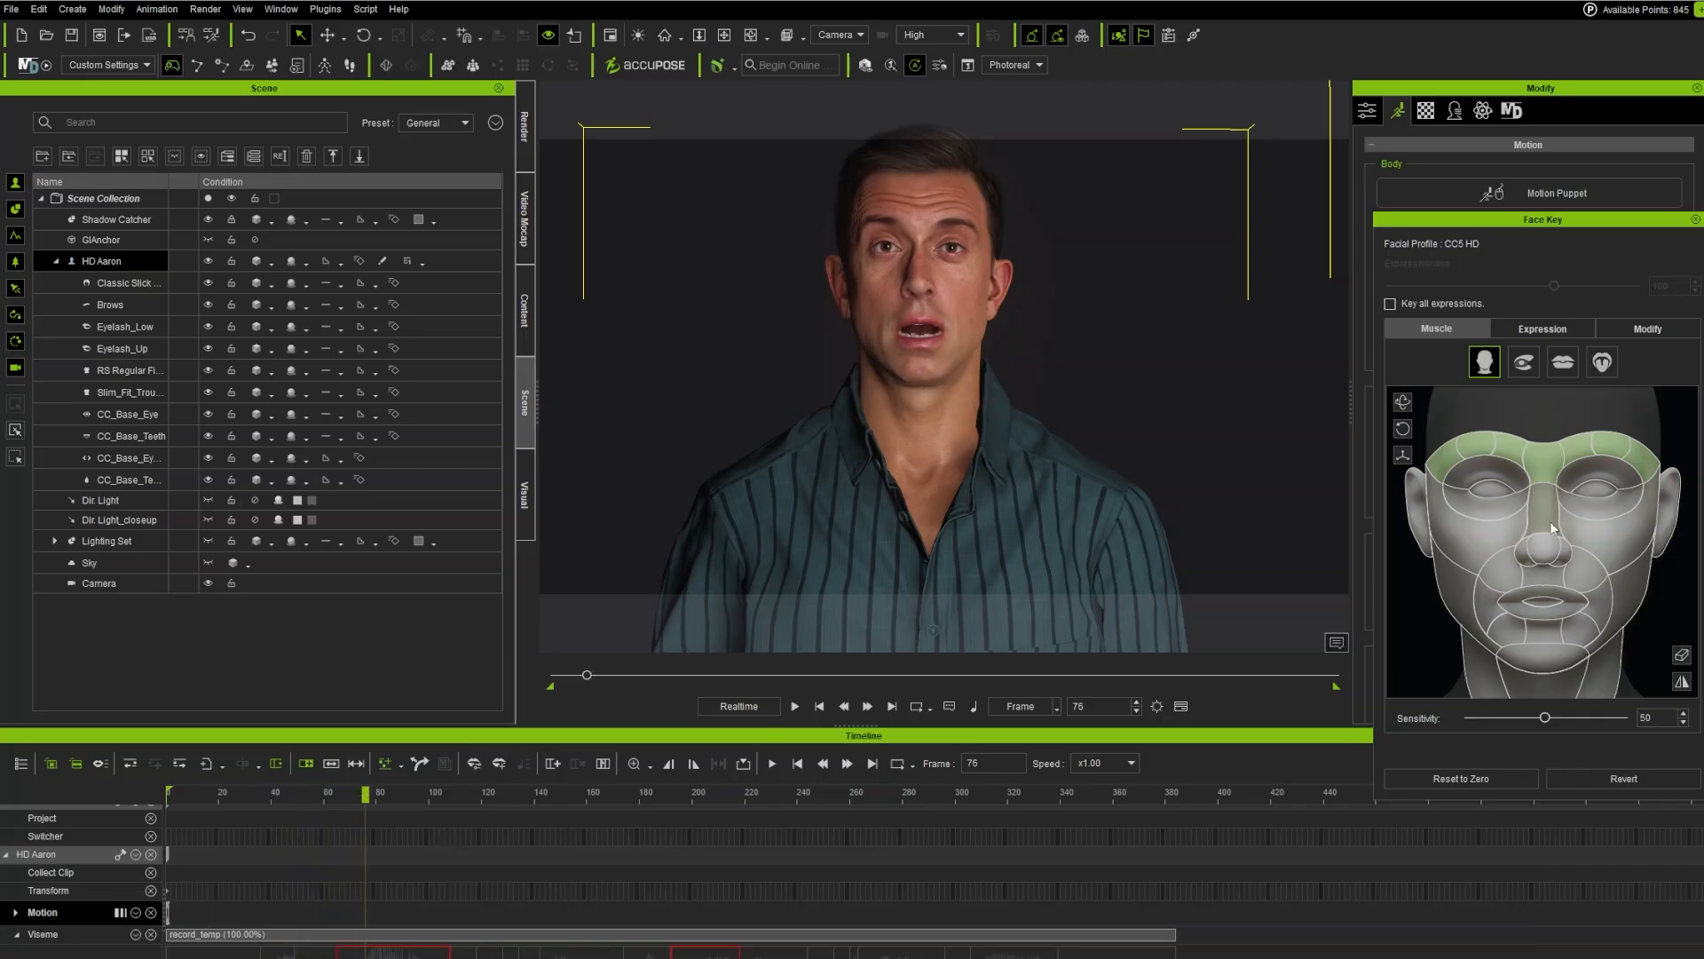
drag(1553, 562, 1553, 577)
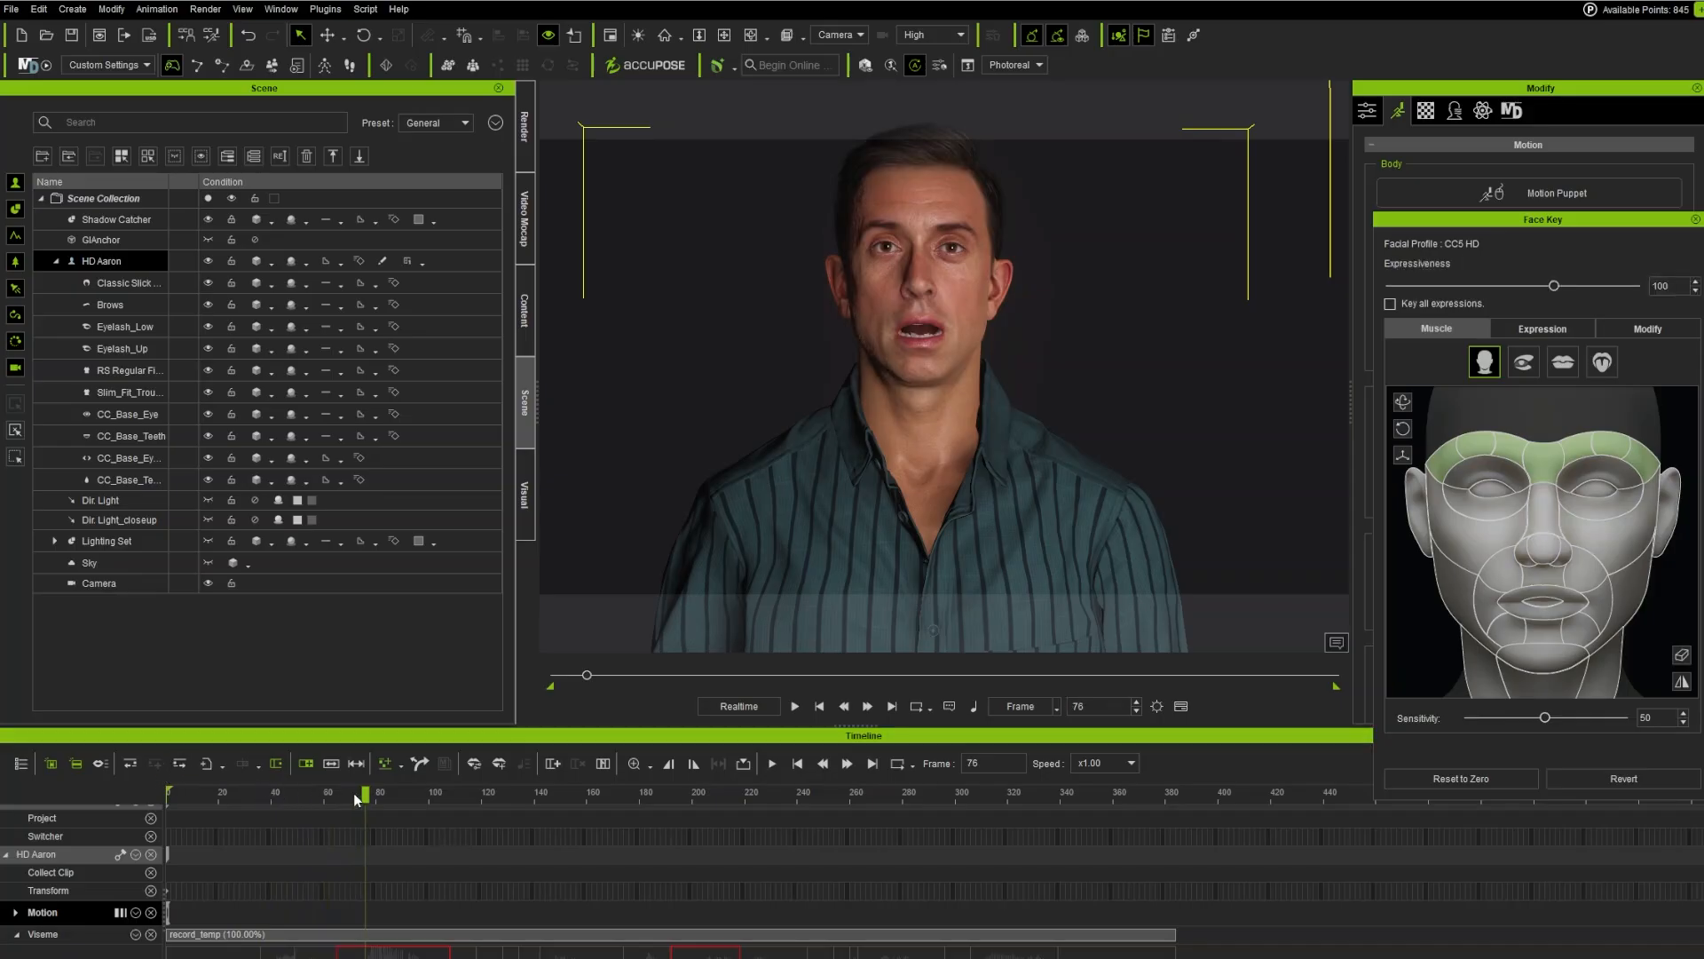
Step: Play back the eyebrow movement from shortly before the raised-brow key at frame 39
drag(365, 792, 256, 792)
key(space)
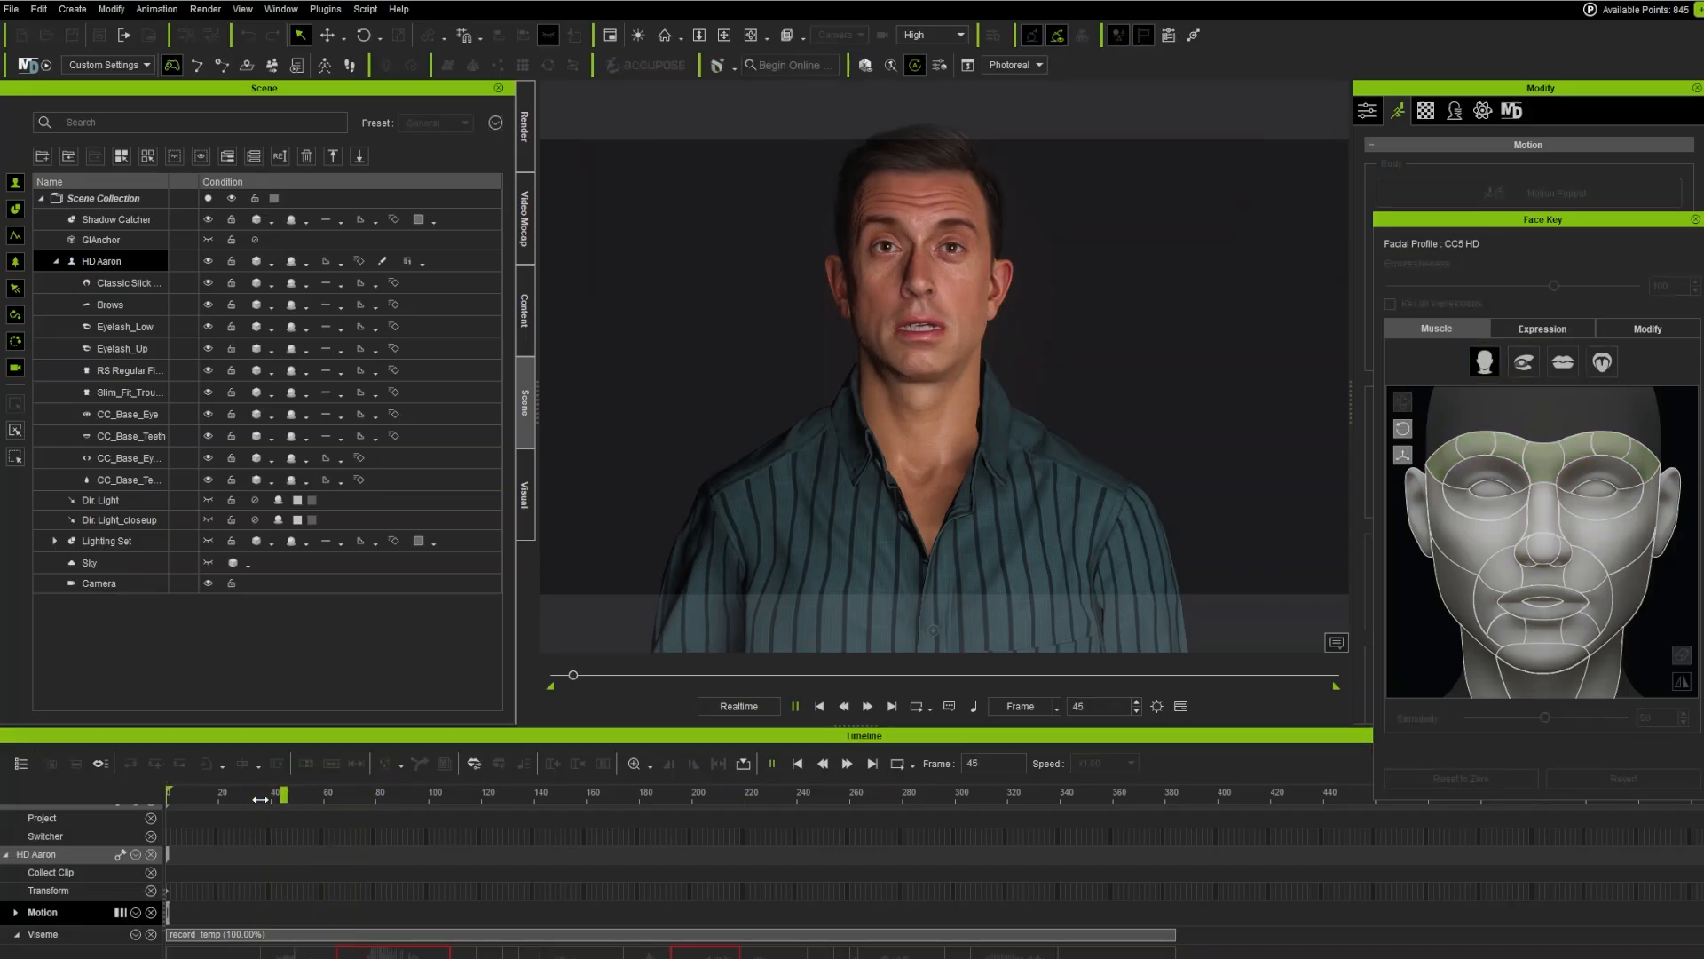
key(space)
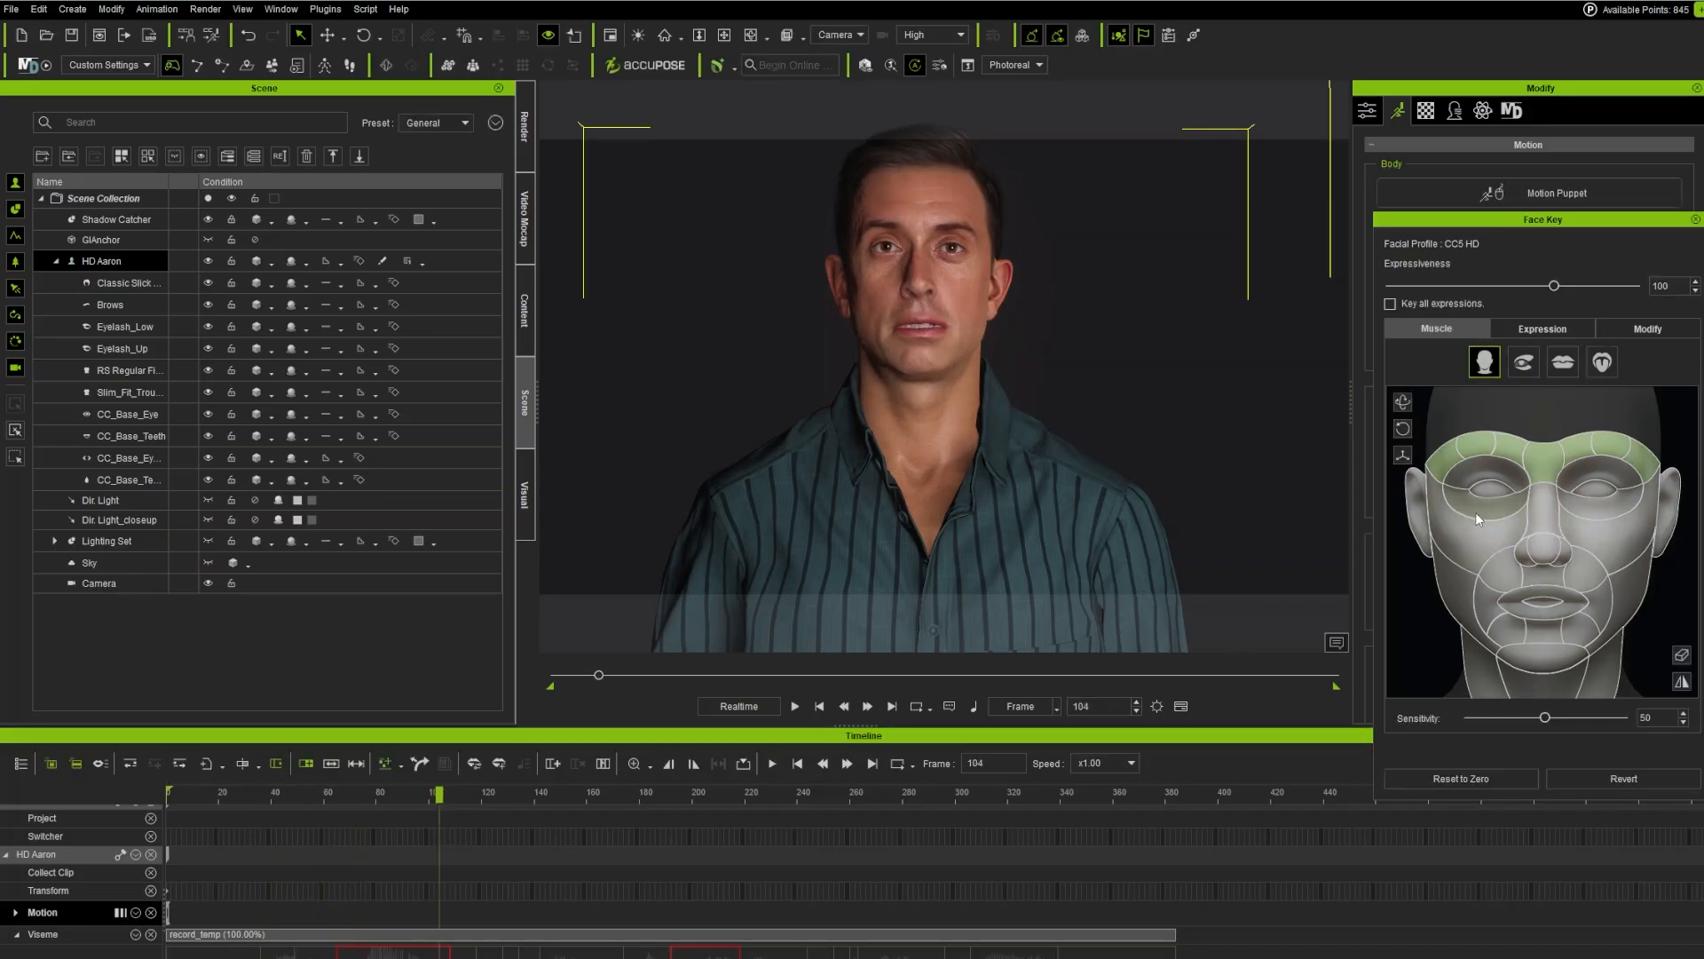
Step: Key an uneven eyebrow pose at frame 81 by adjusting the brow muscles of each side separately, and play it back
drag(1450, 462, 1494, 458)
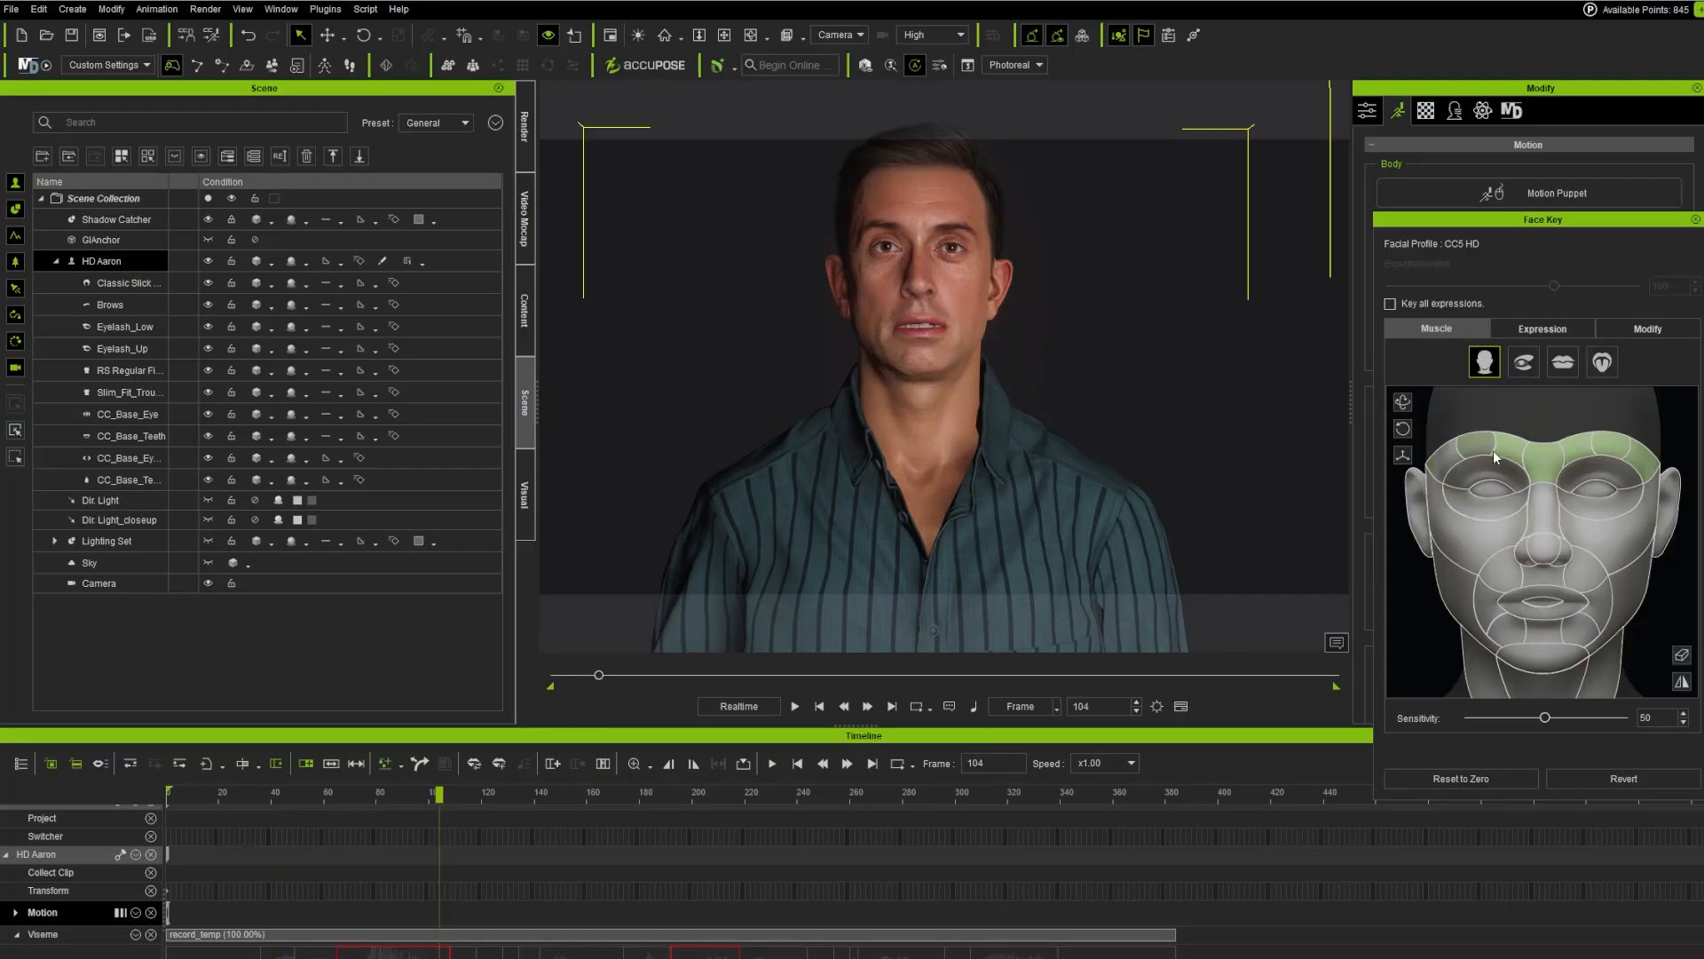
ctrl+click(1552, 467)
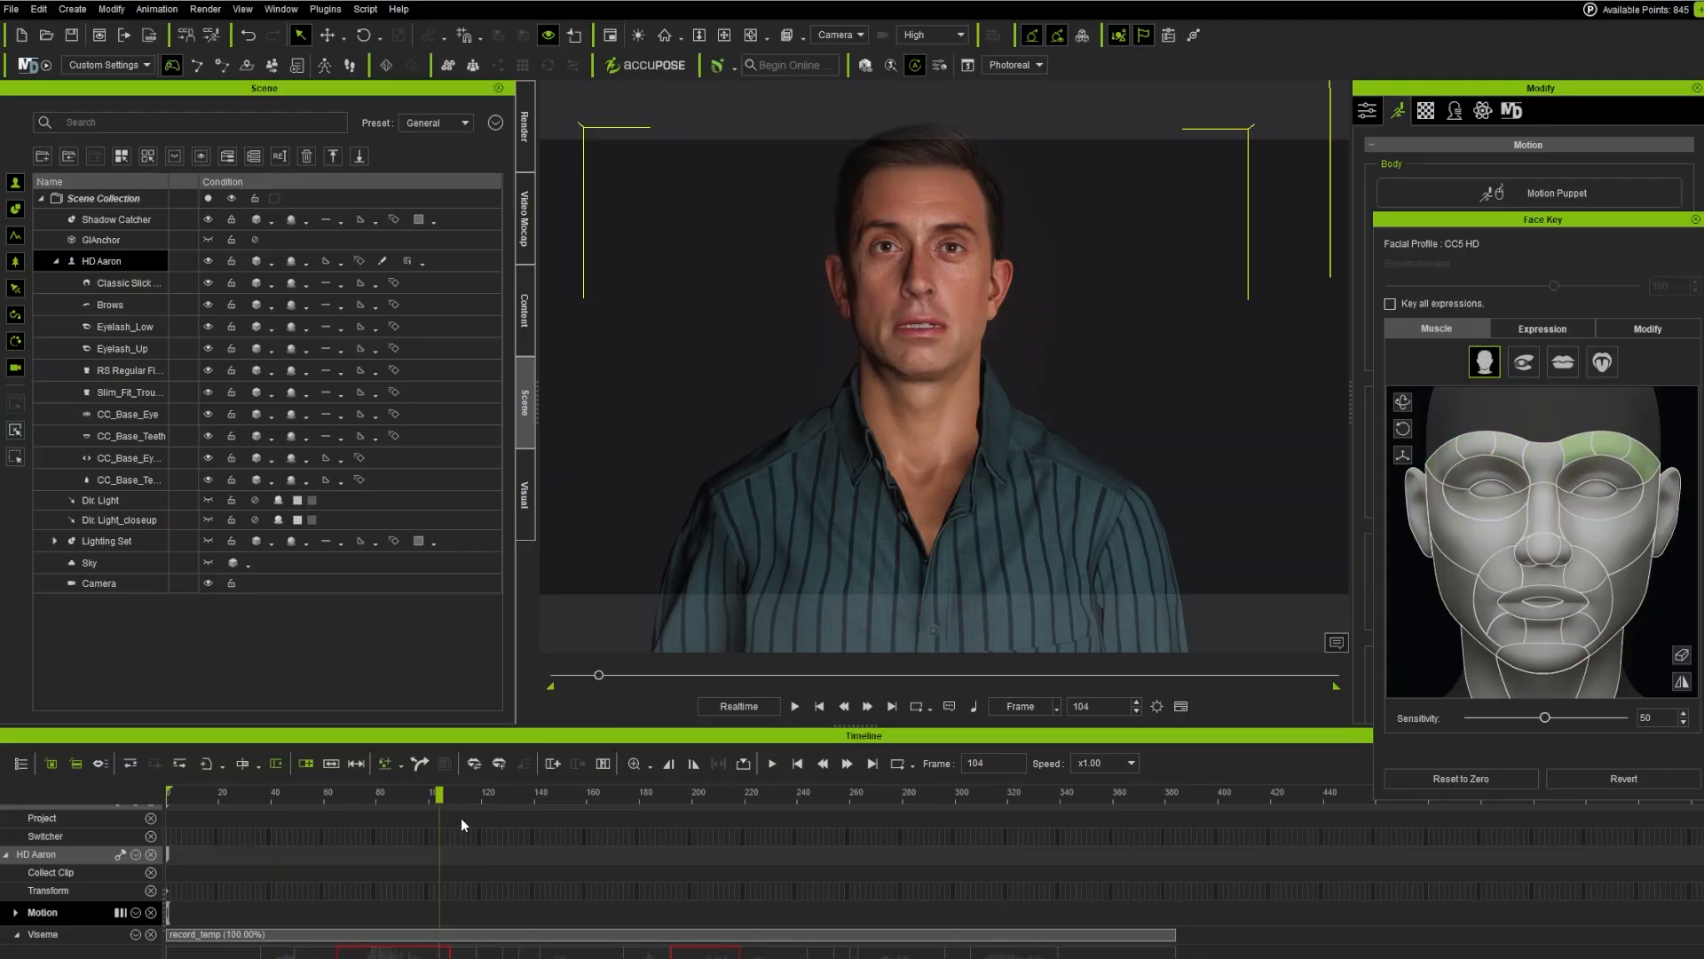
drag(438, 792, 379, 804)
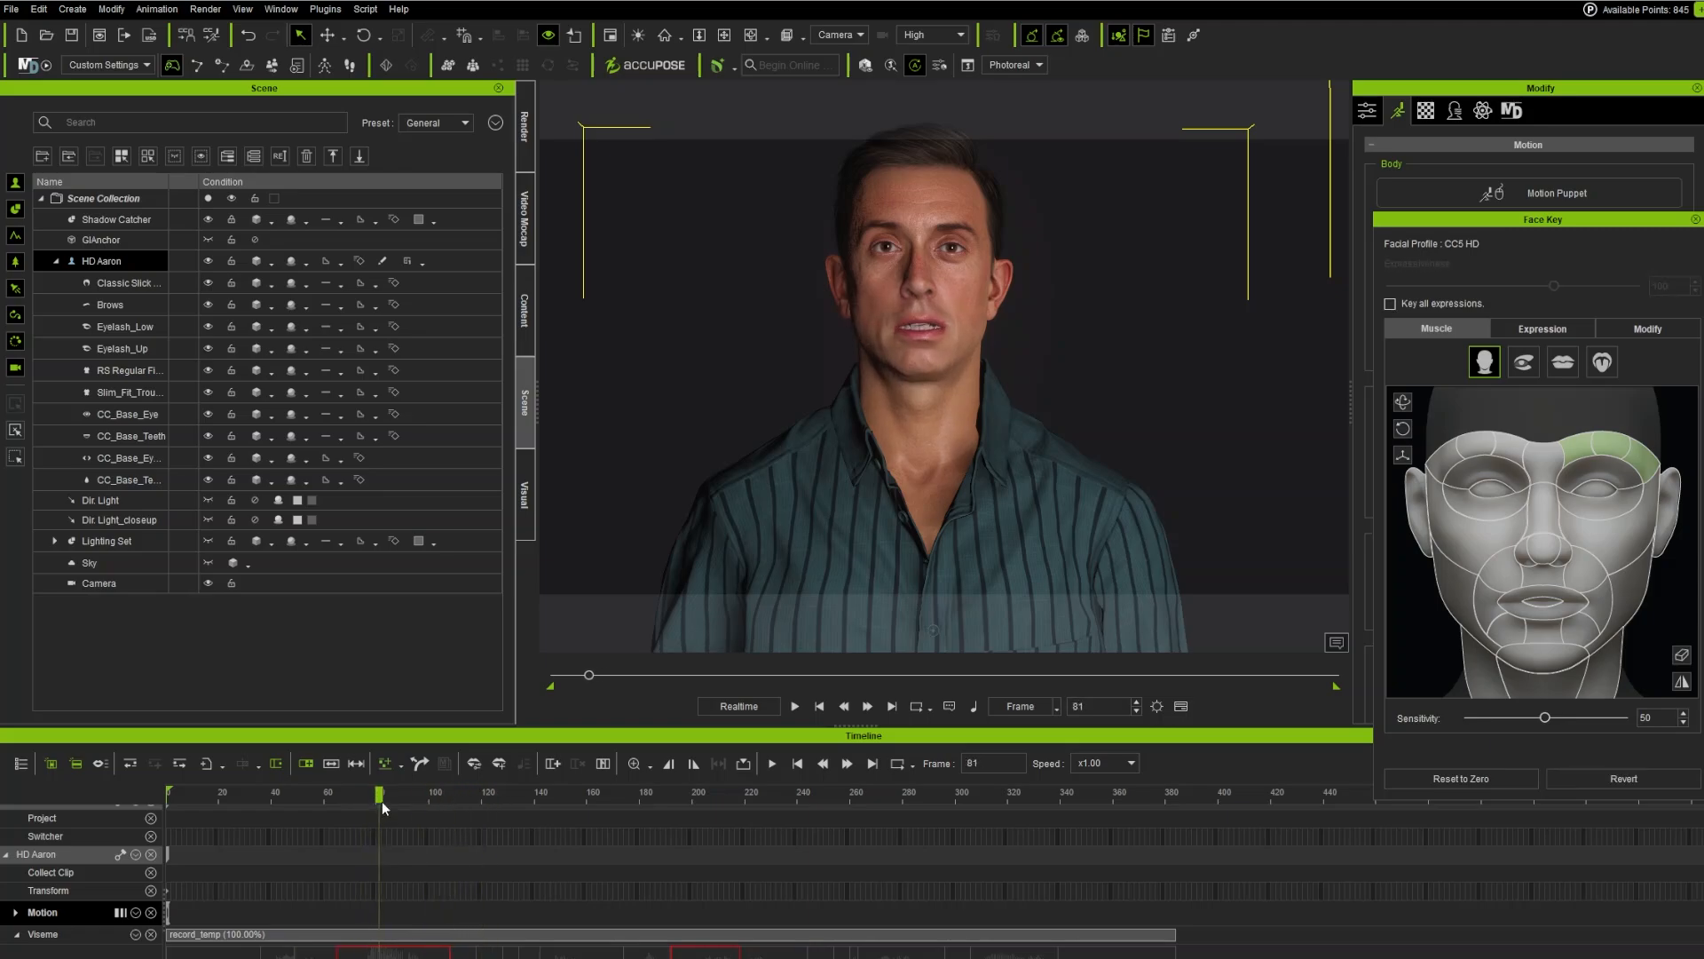
drag(1532, 558, 1530, 494)
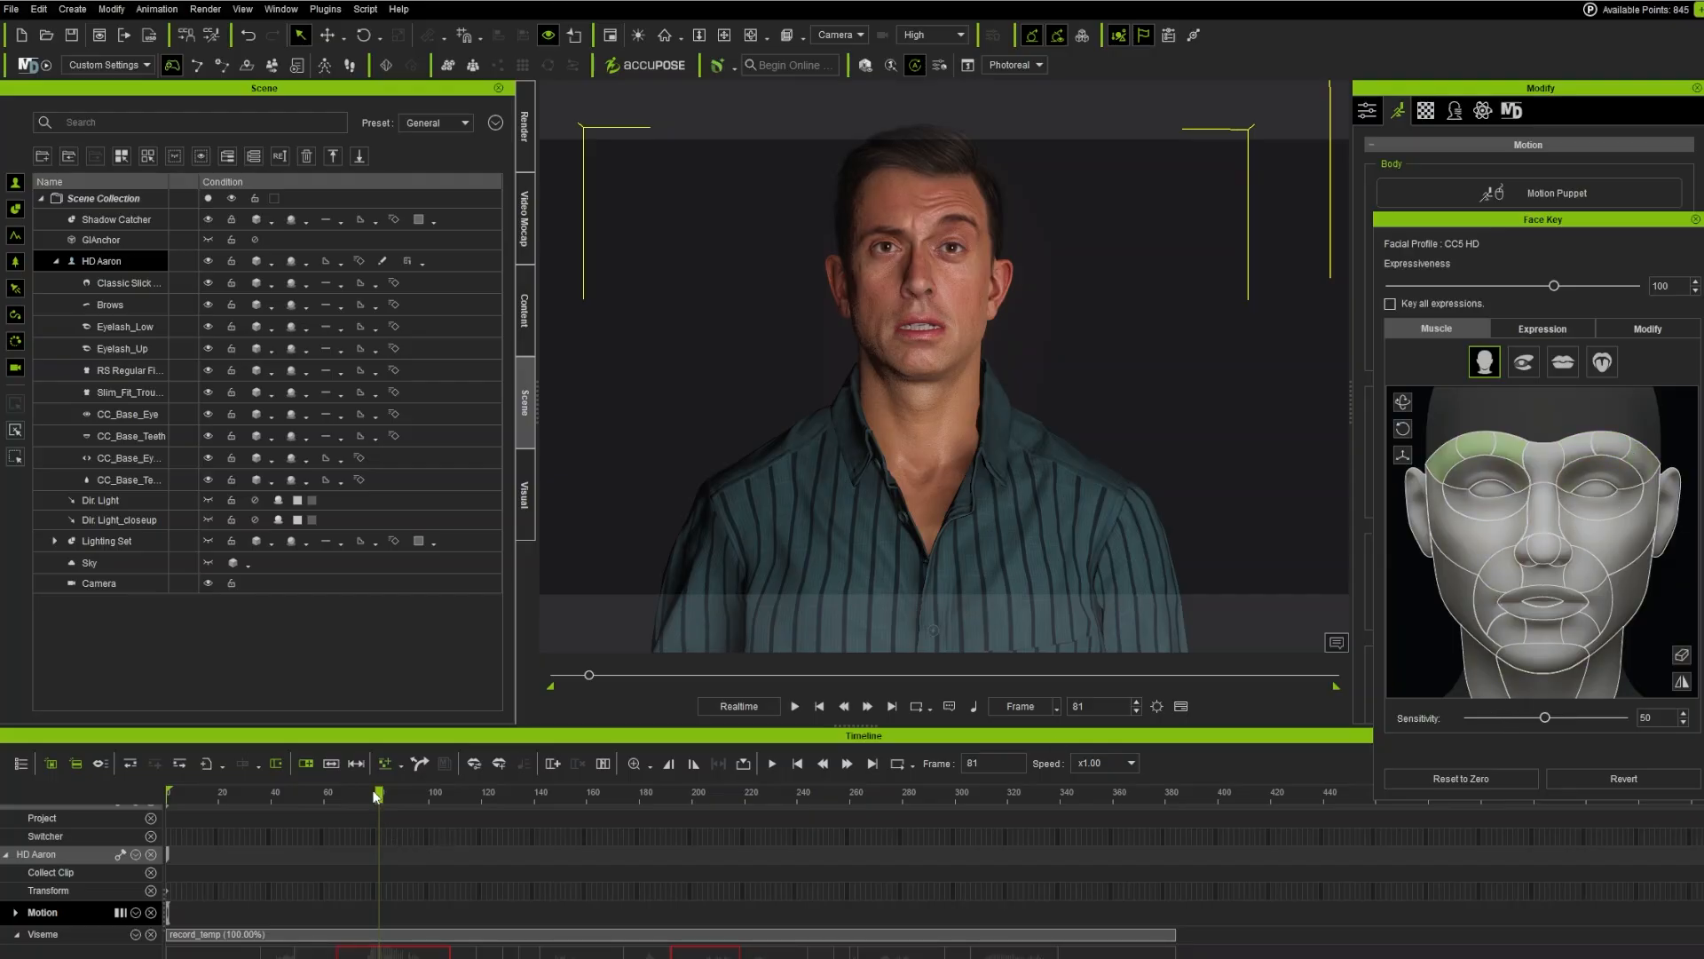
key(space)
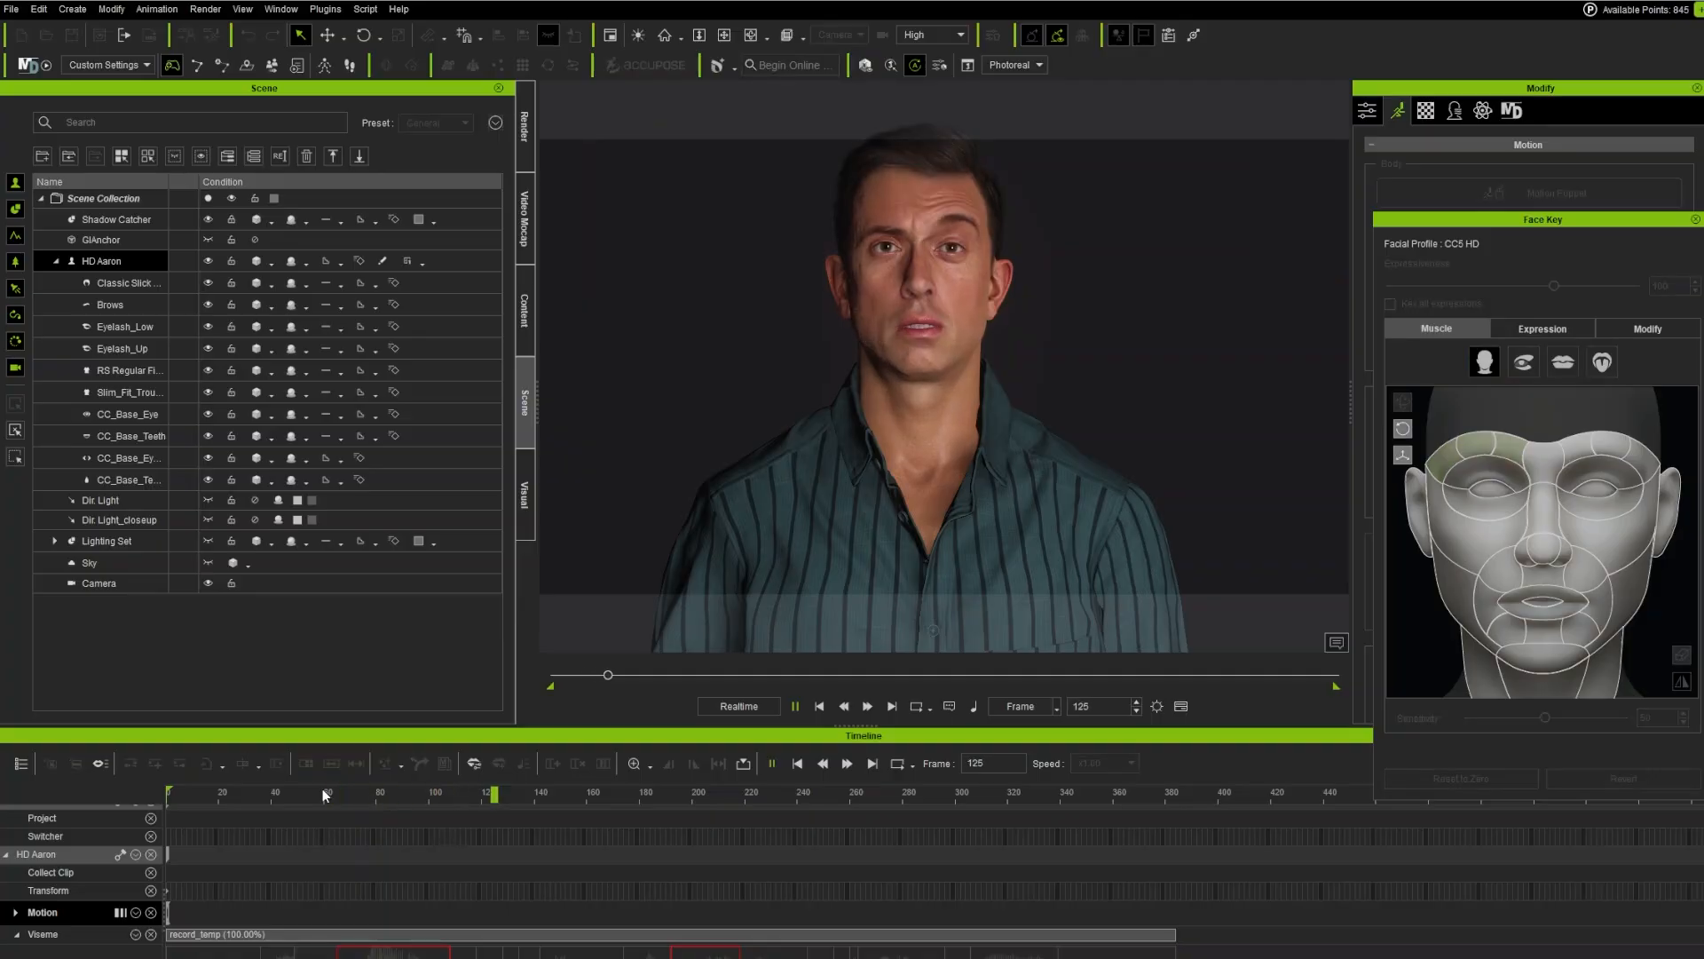
key(space)
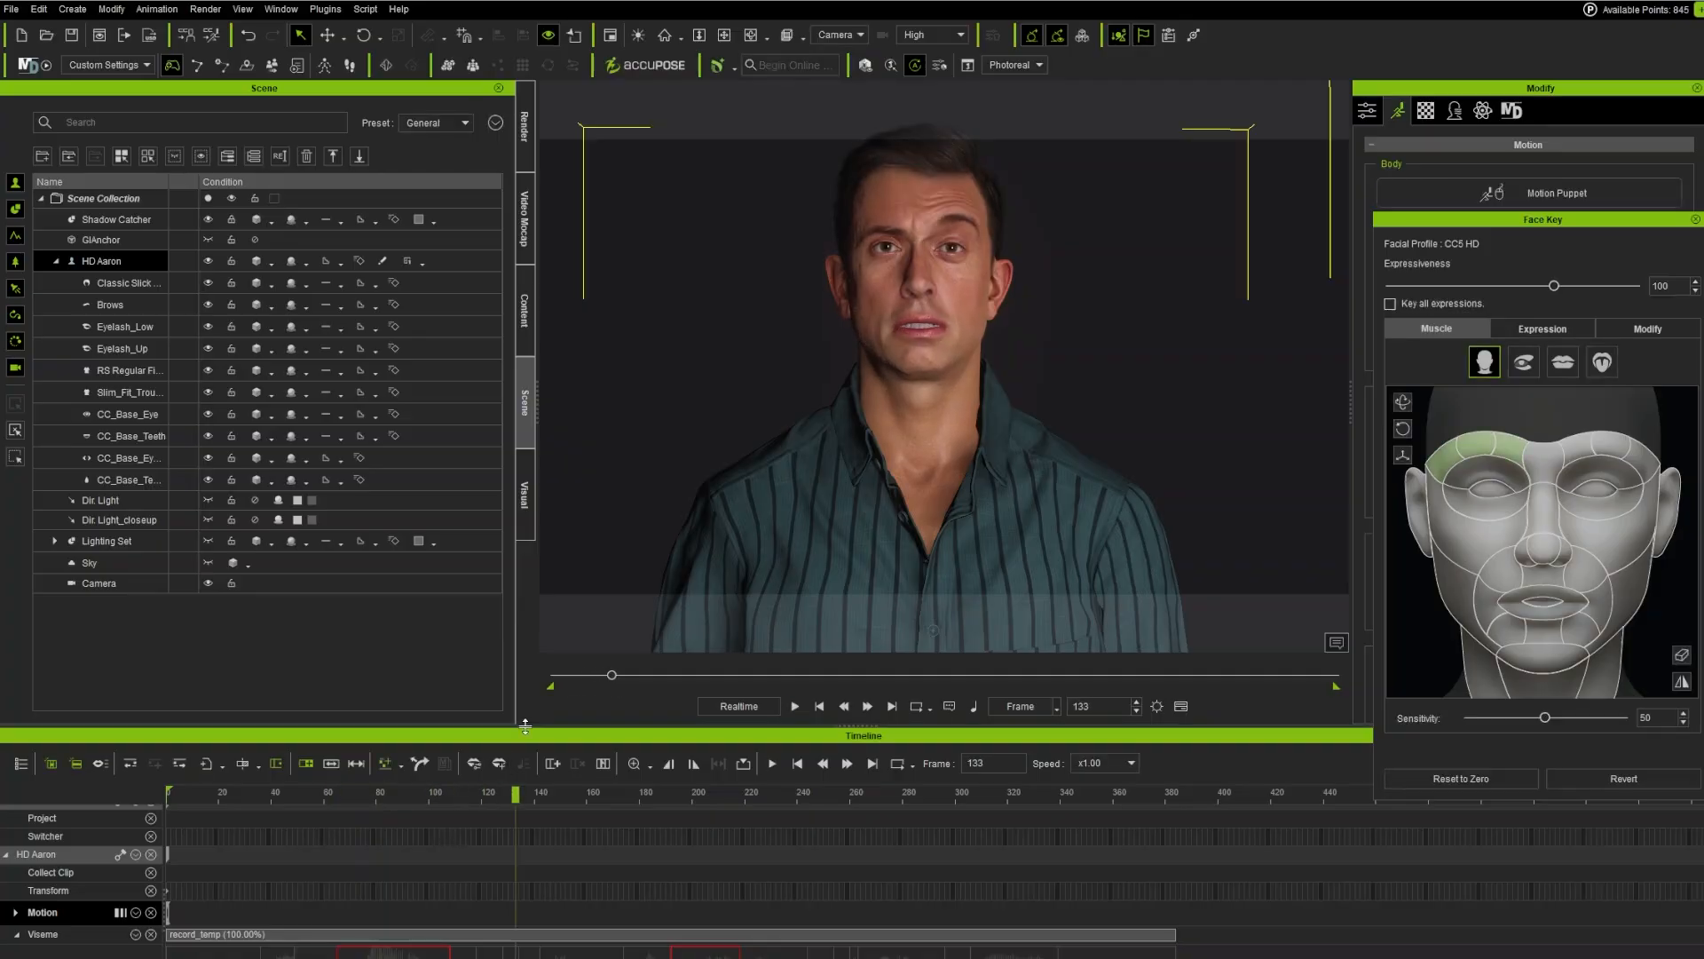
Step: Expand HD Aaron's Motion track with its Gesture and Motion Layer branches and examine their sub-tracks in the timeline
click(16, 911)
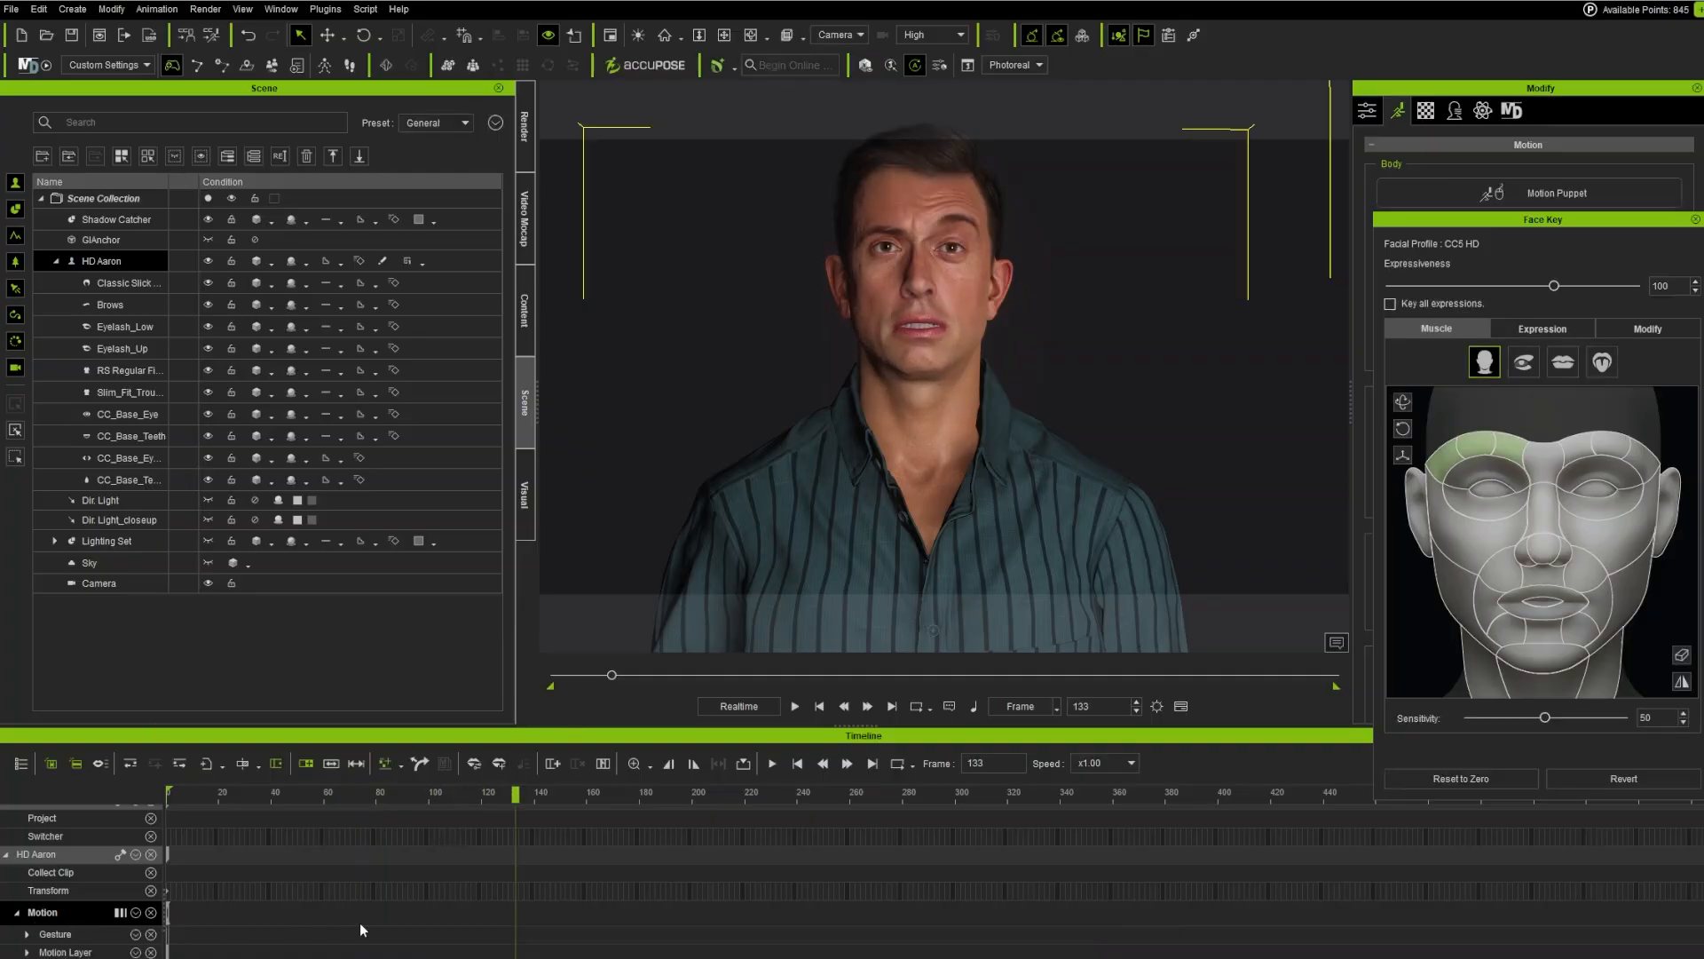
scroll(93, 937, down, 2)
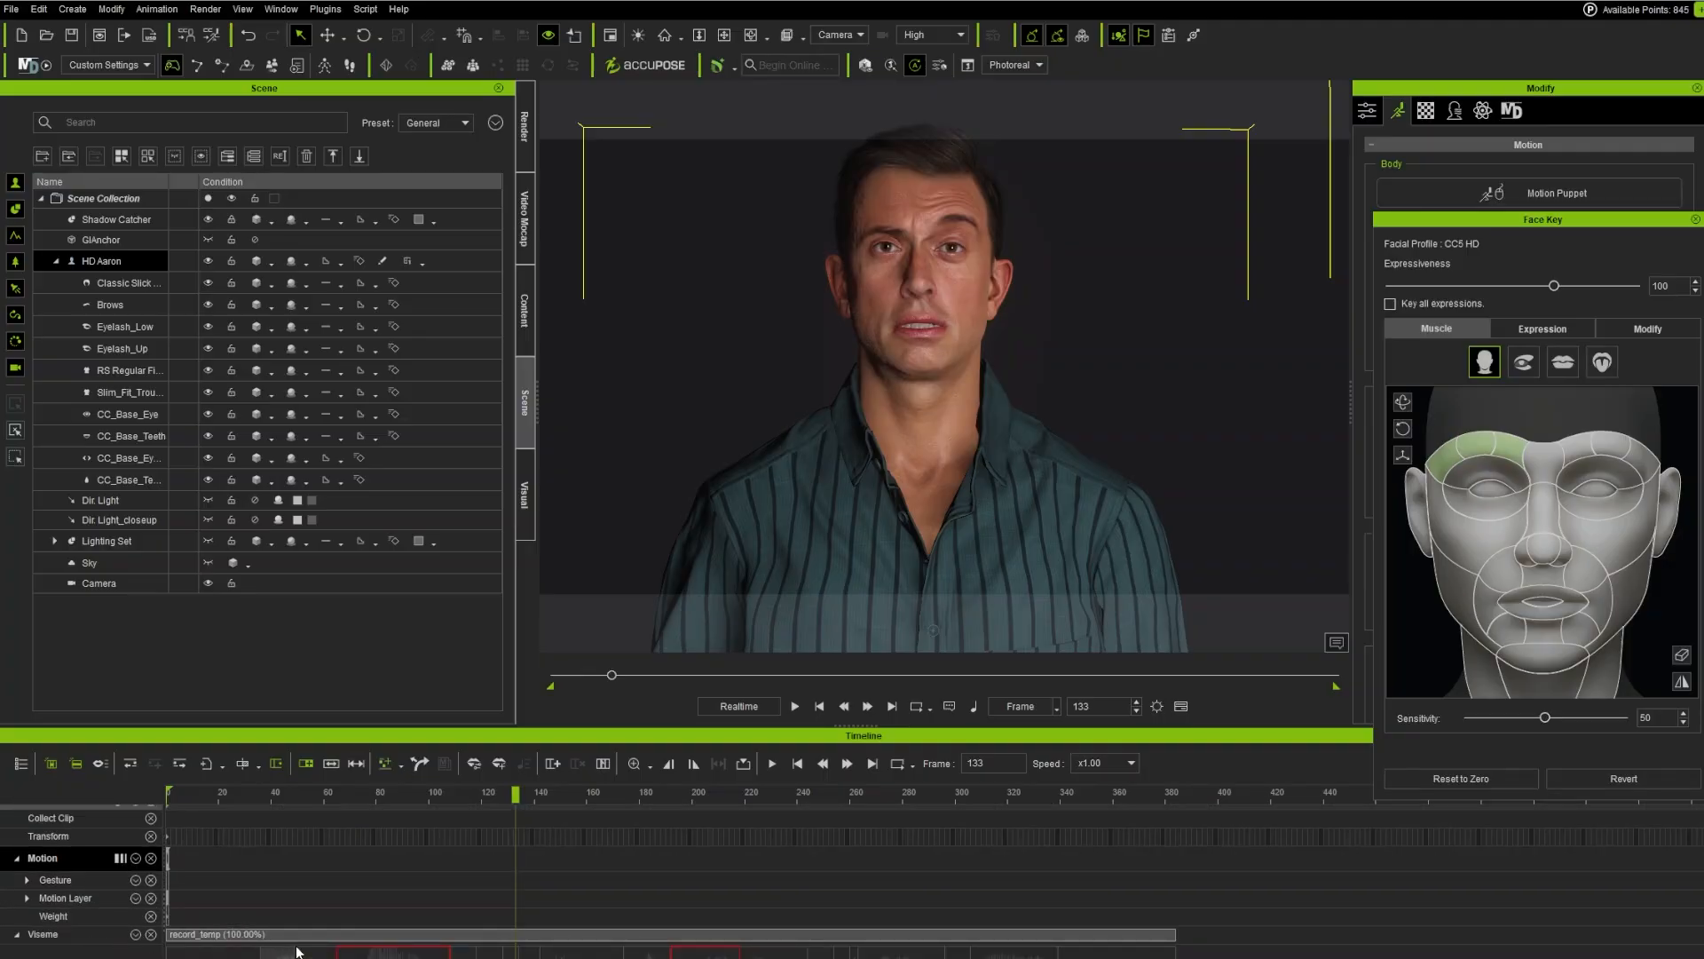
scroll(76, 934, up, 3)
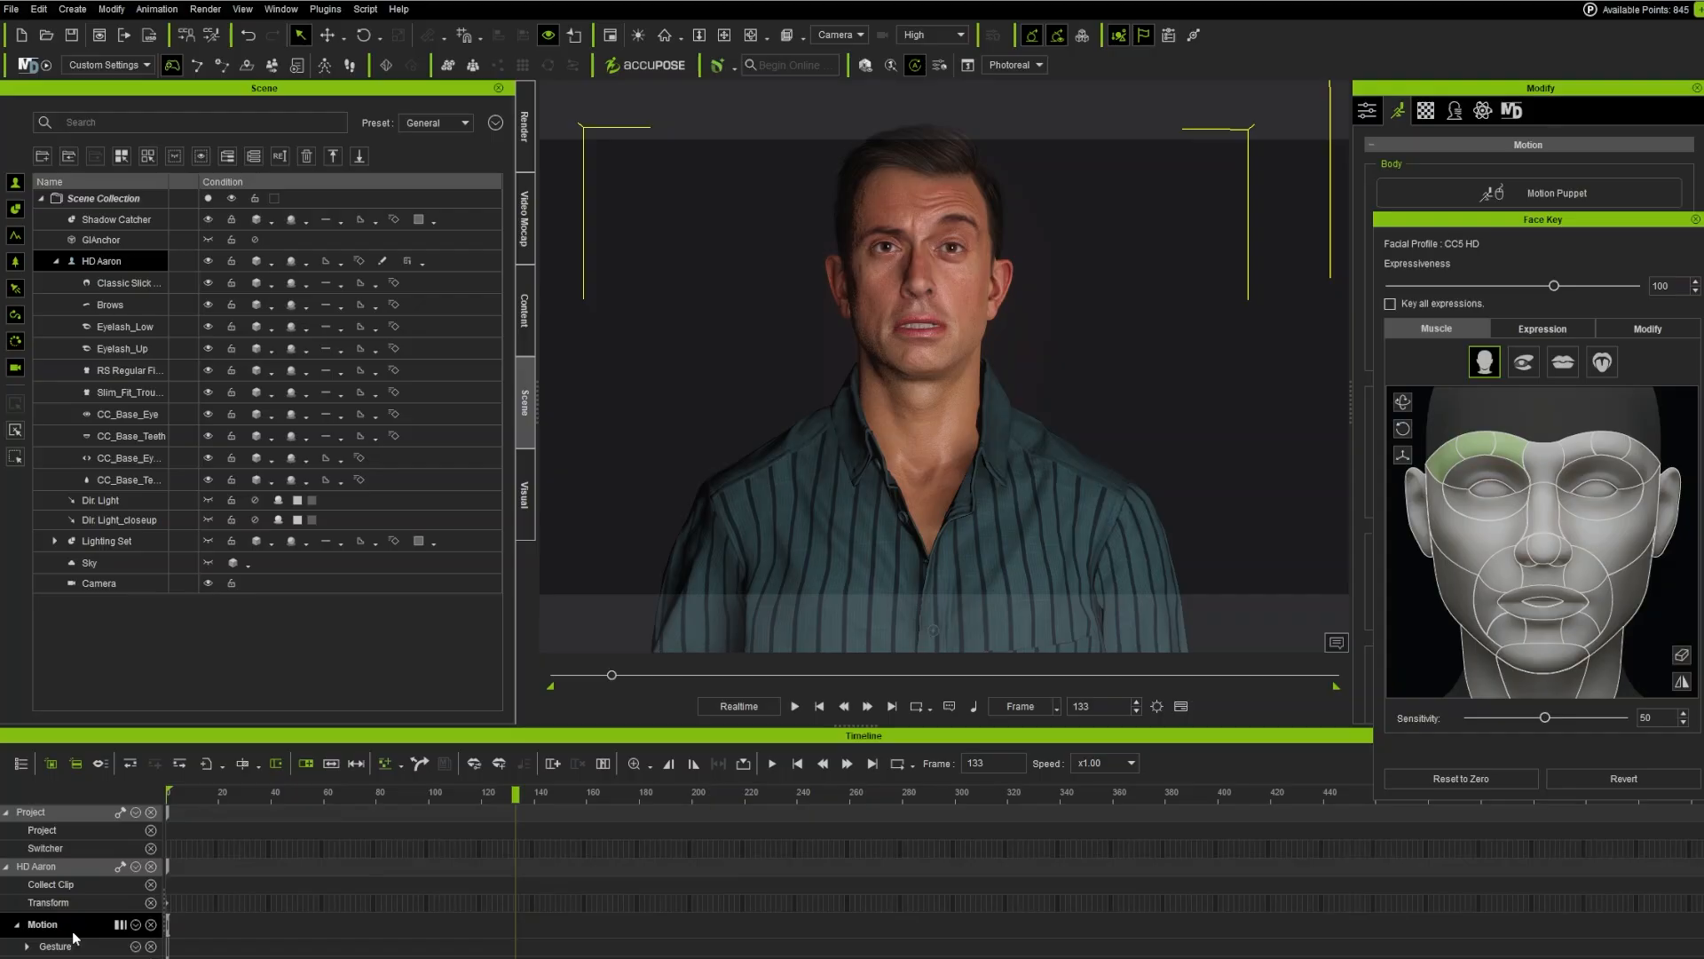
scroll(75, 937, down, 2)
scroll(98, 872, up, 2)
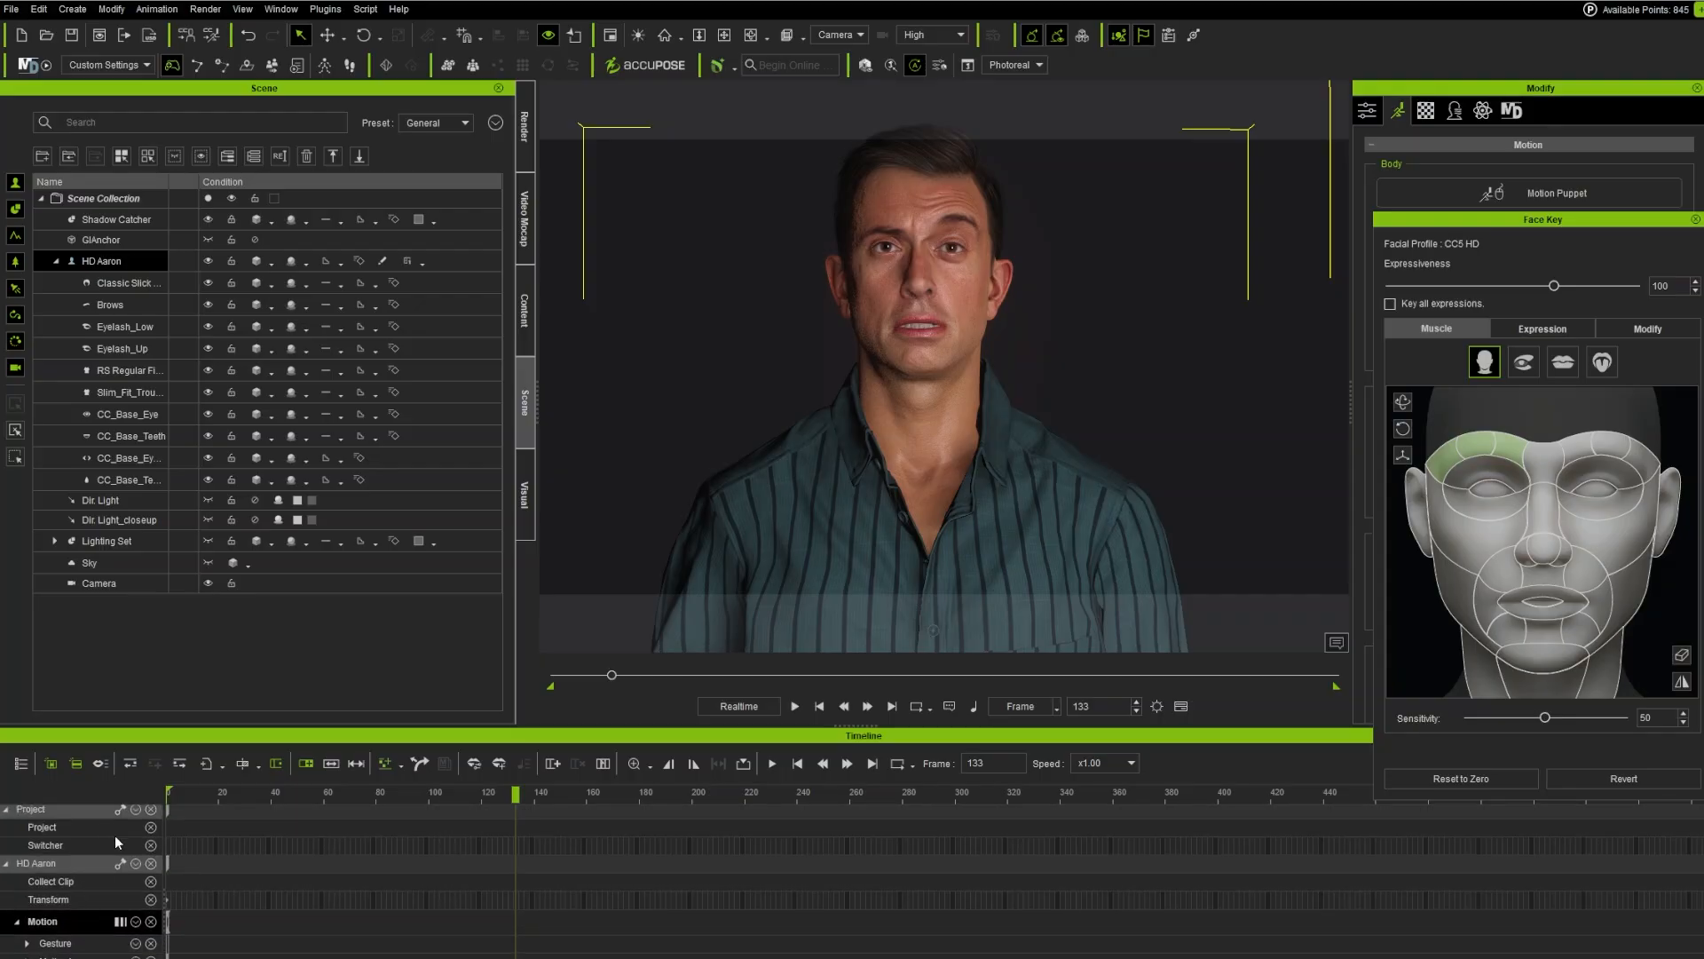
scroll(80, 850, up, 1)
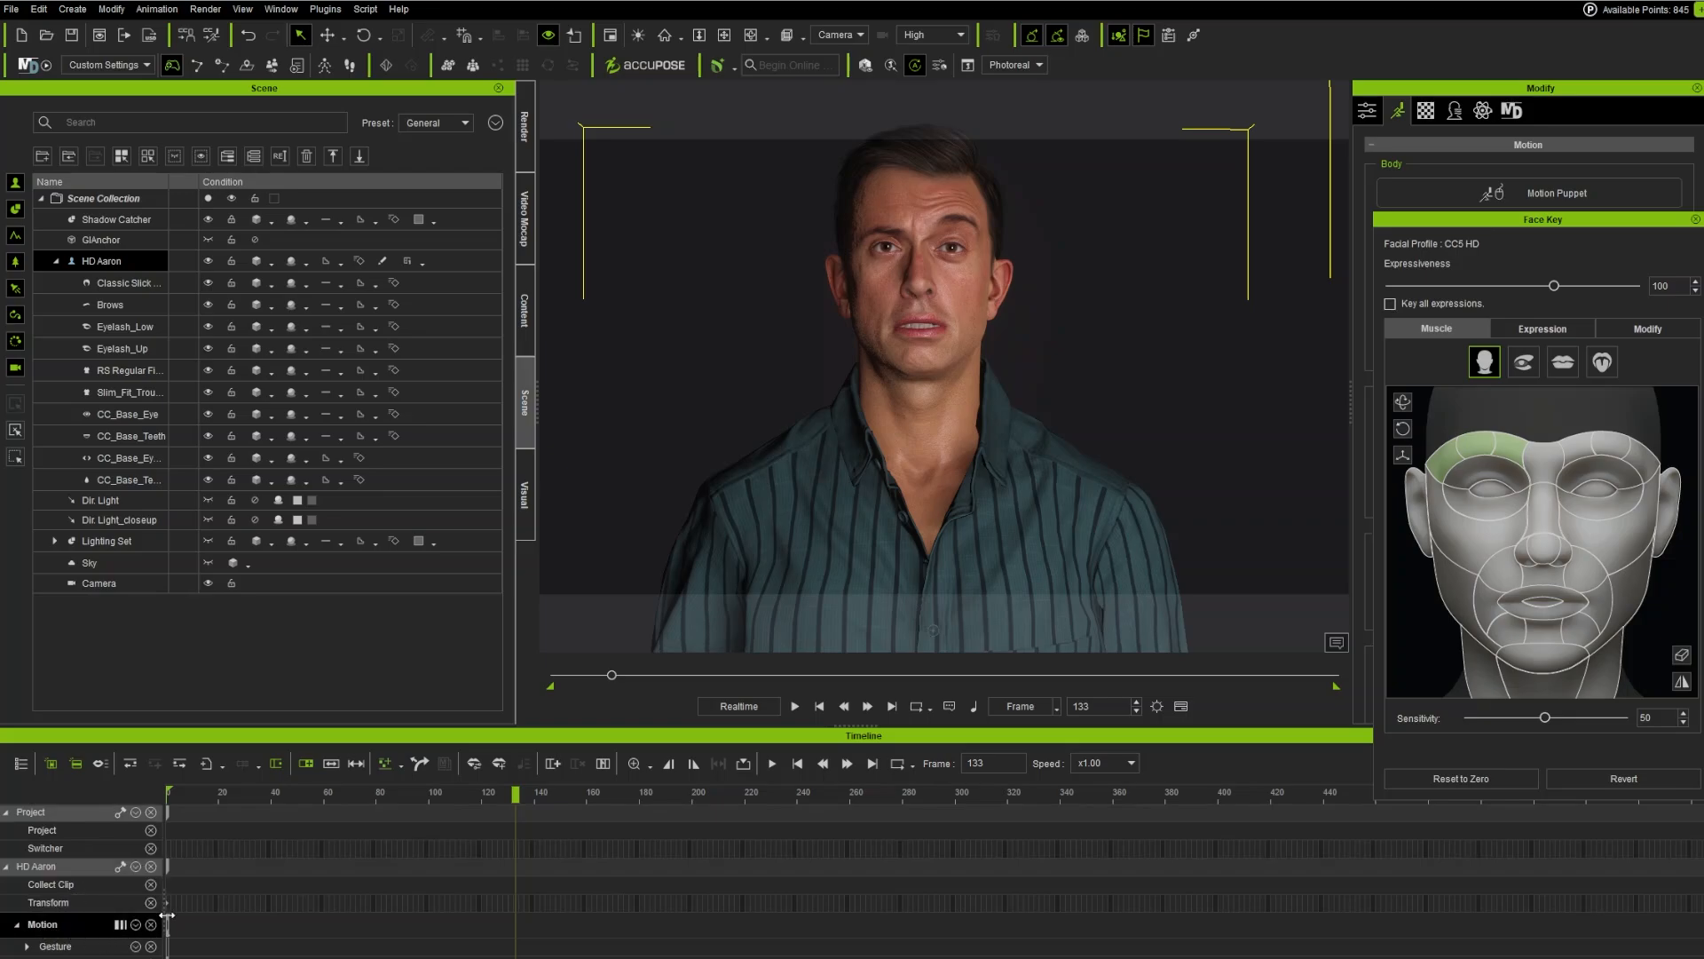
click(136, 924)
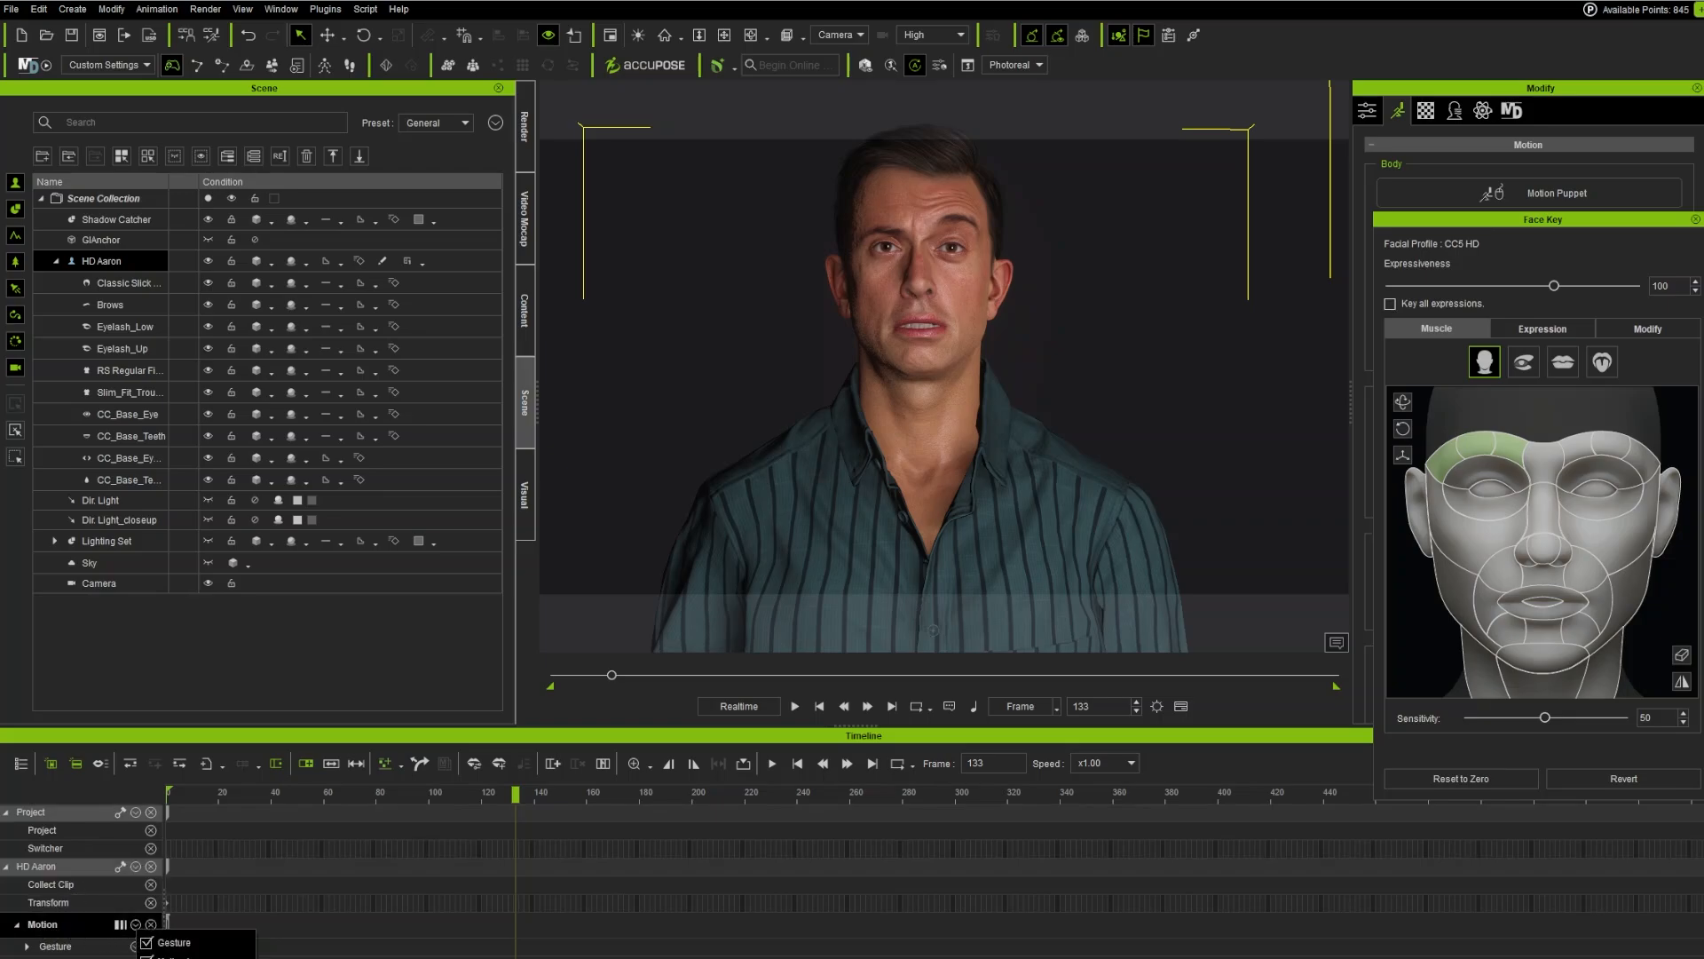
click(69, 925)
click(28, 947)
scroll(75, 947, down, 2)
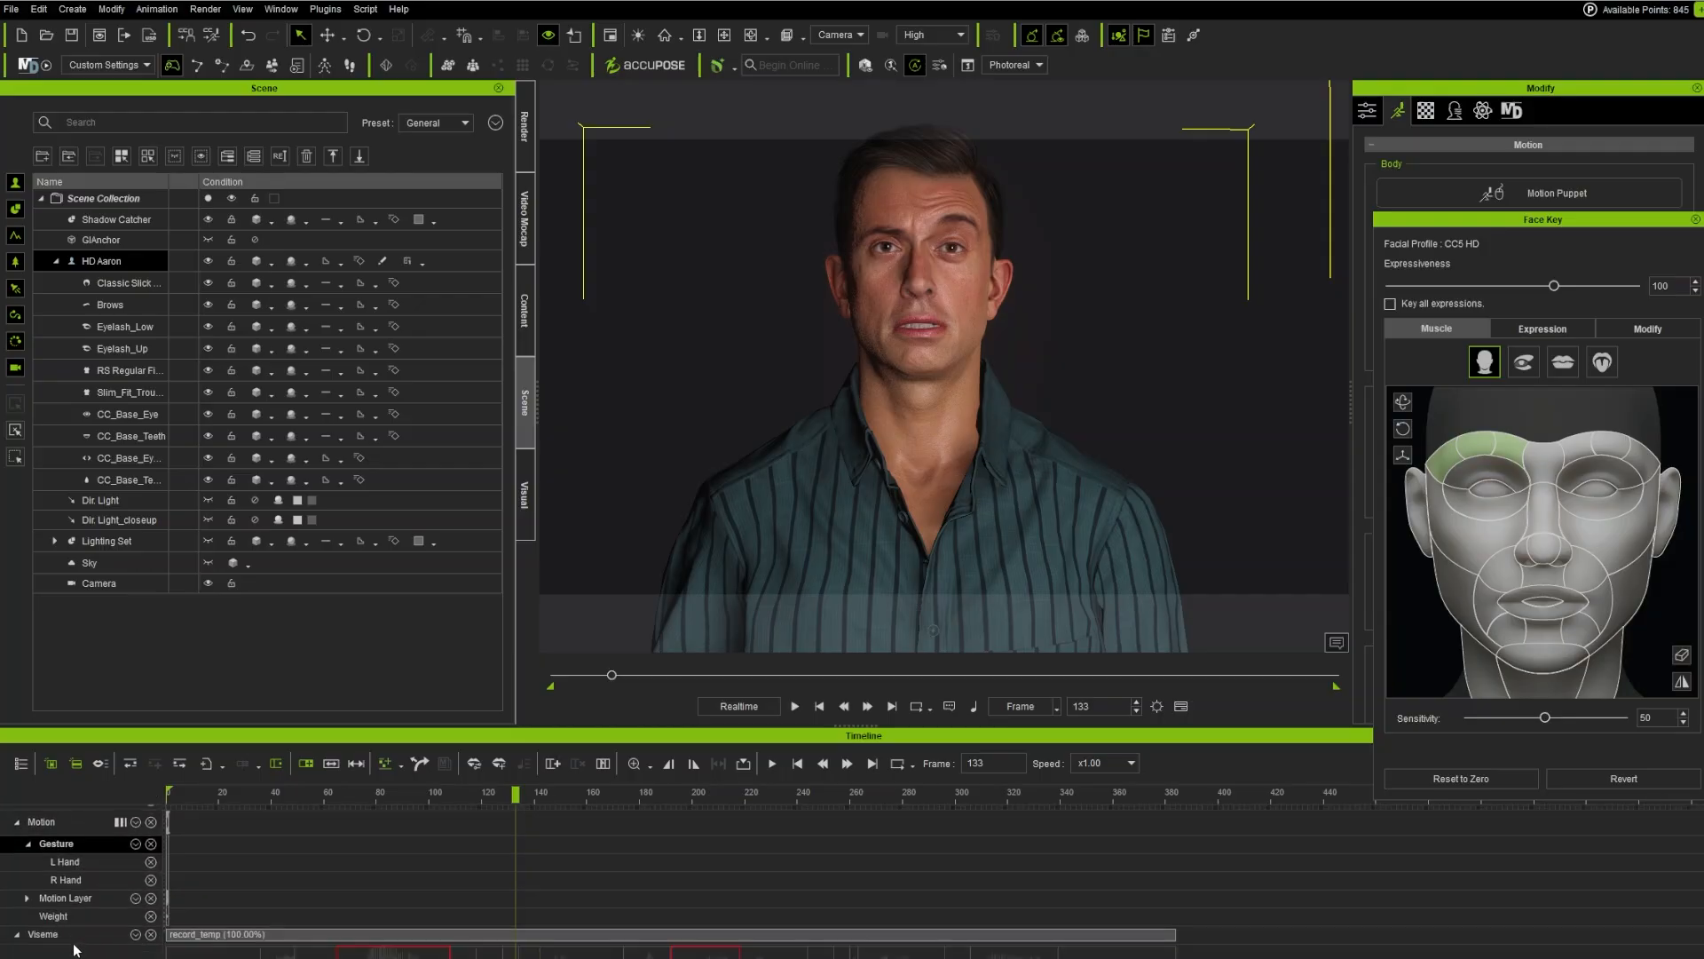
click(27, 898)
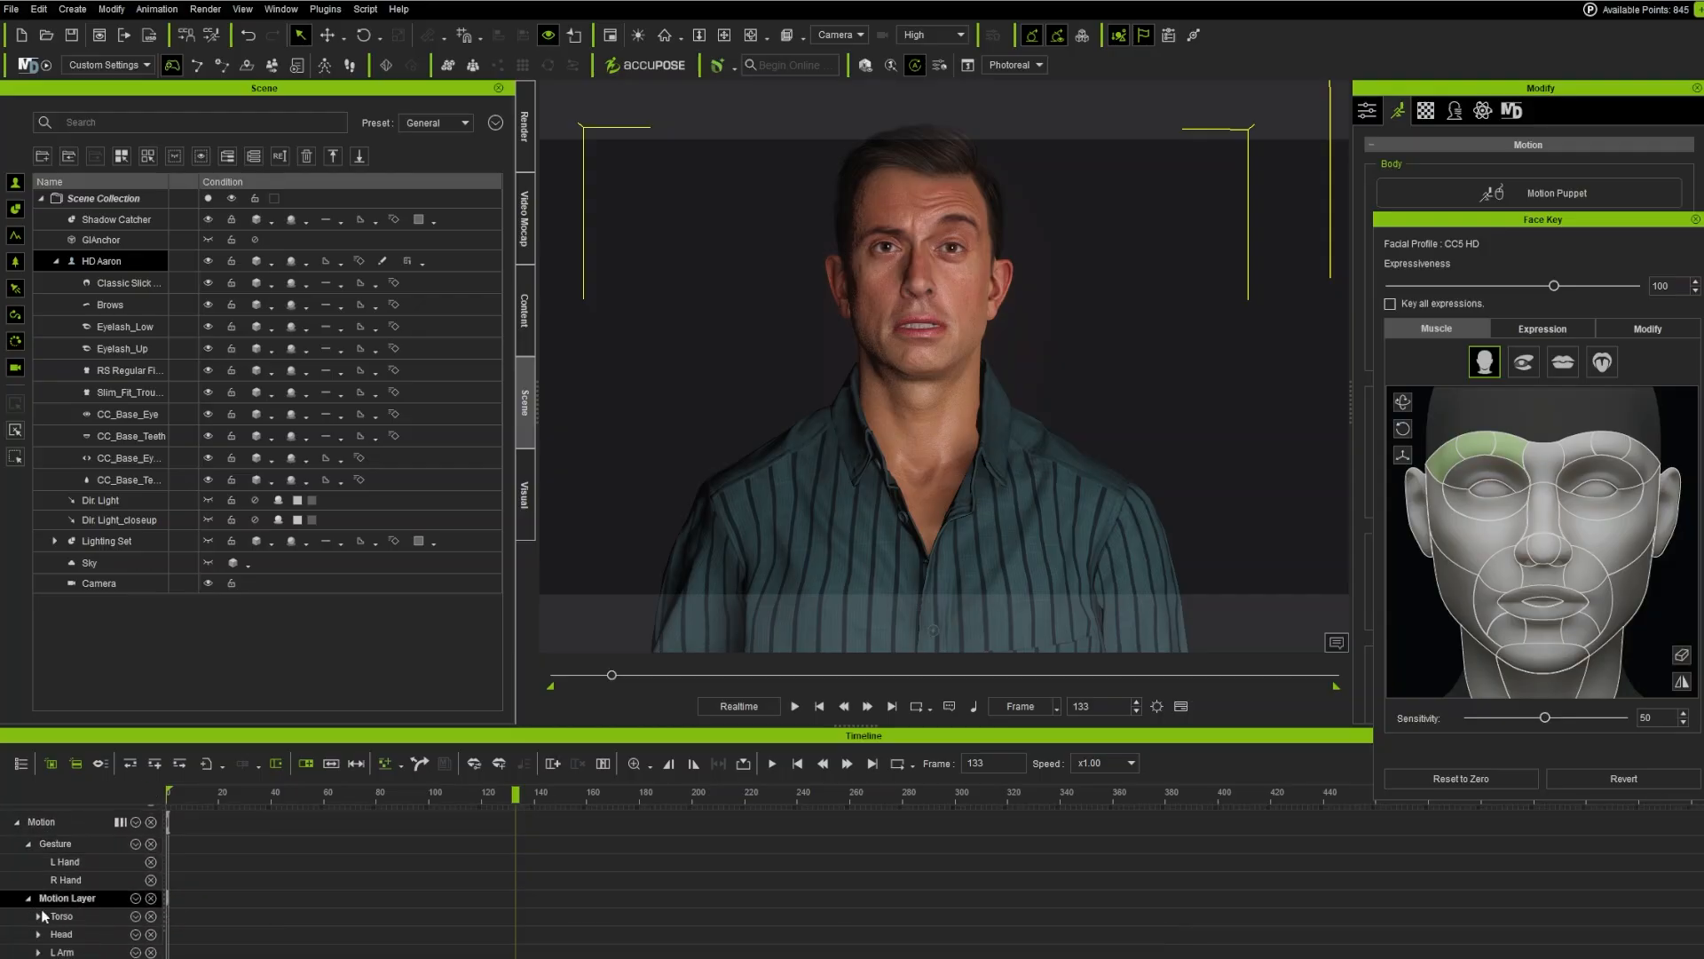
scroll(94, 919, down, 3)
scroll(94, 921, down, 2)
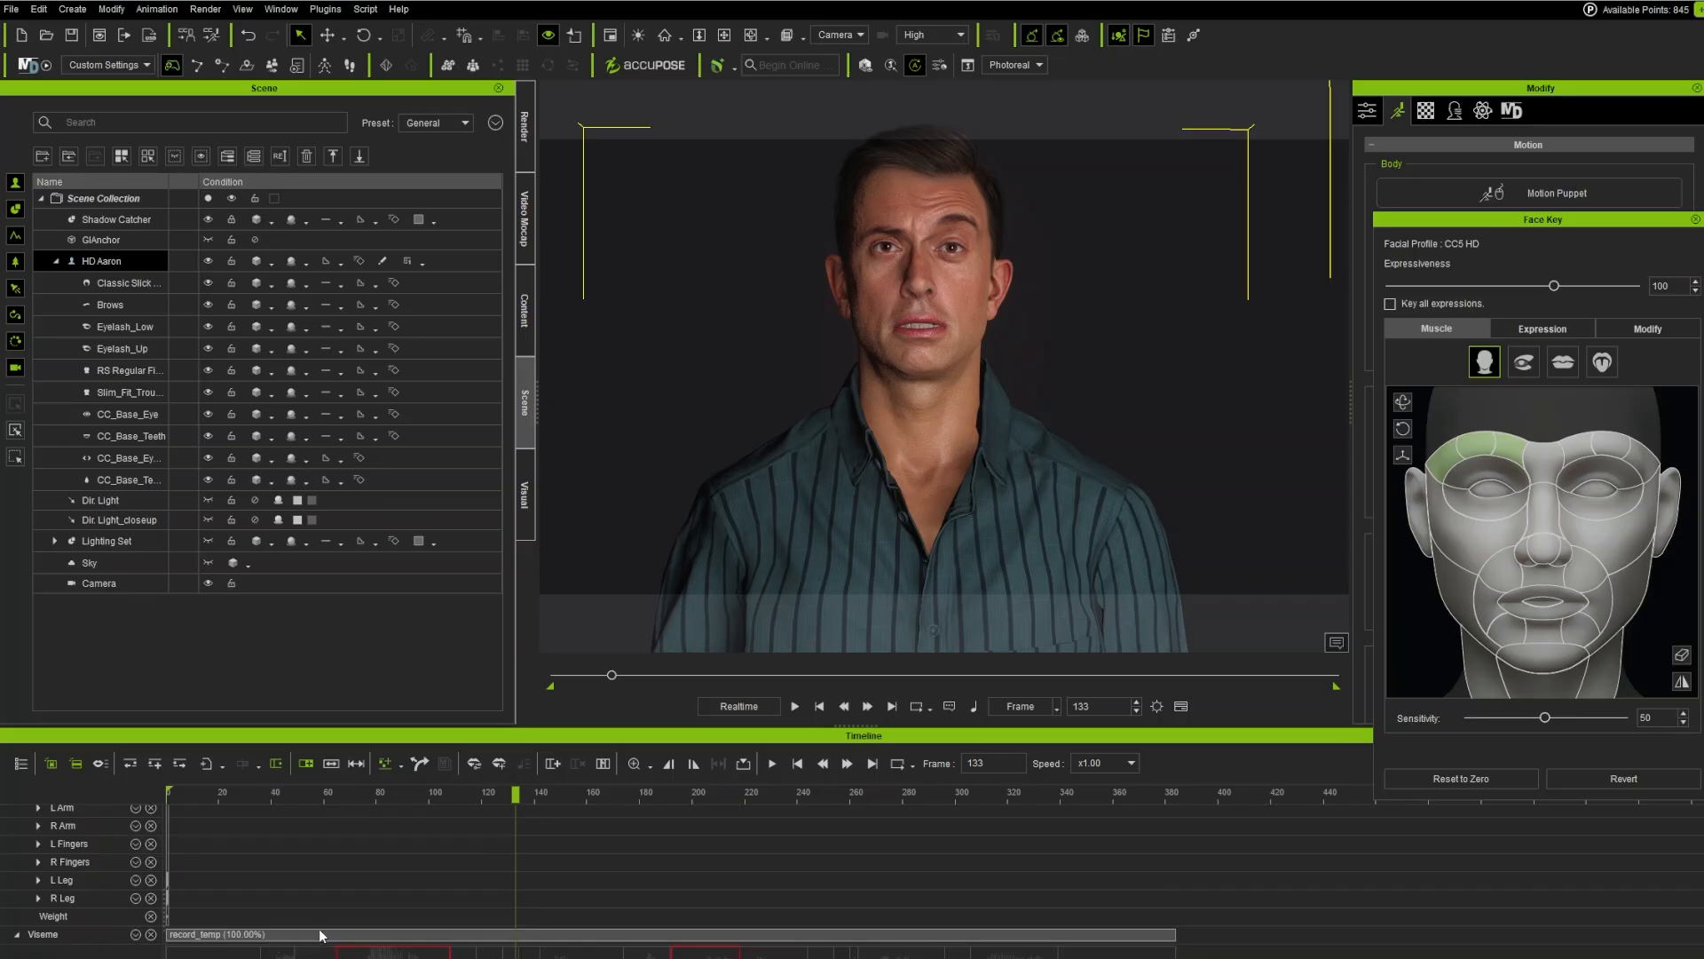
Step: Check the sub-tracks of the Viseme track and look over the recorded voice clip along the timeline
click(136, 935)
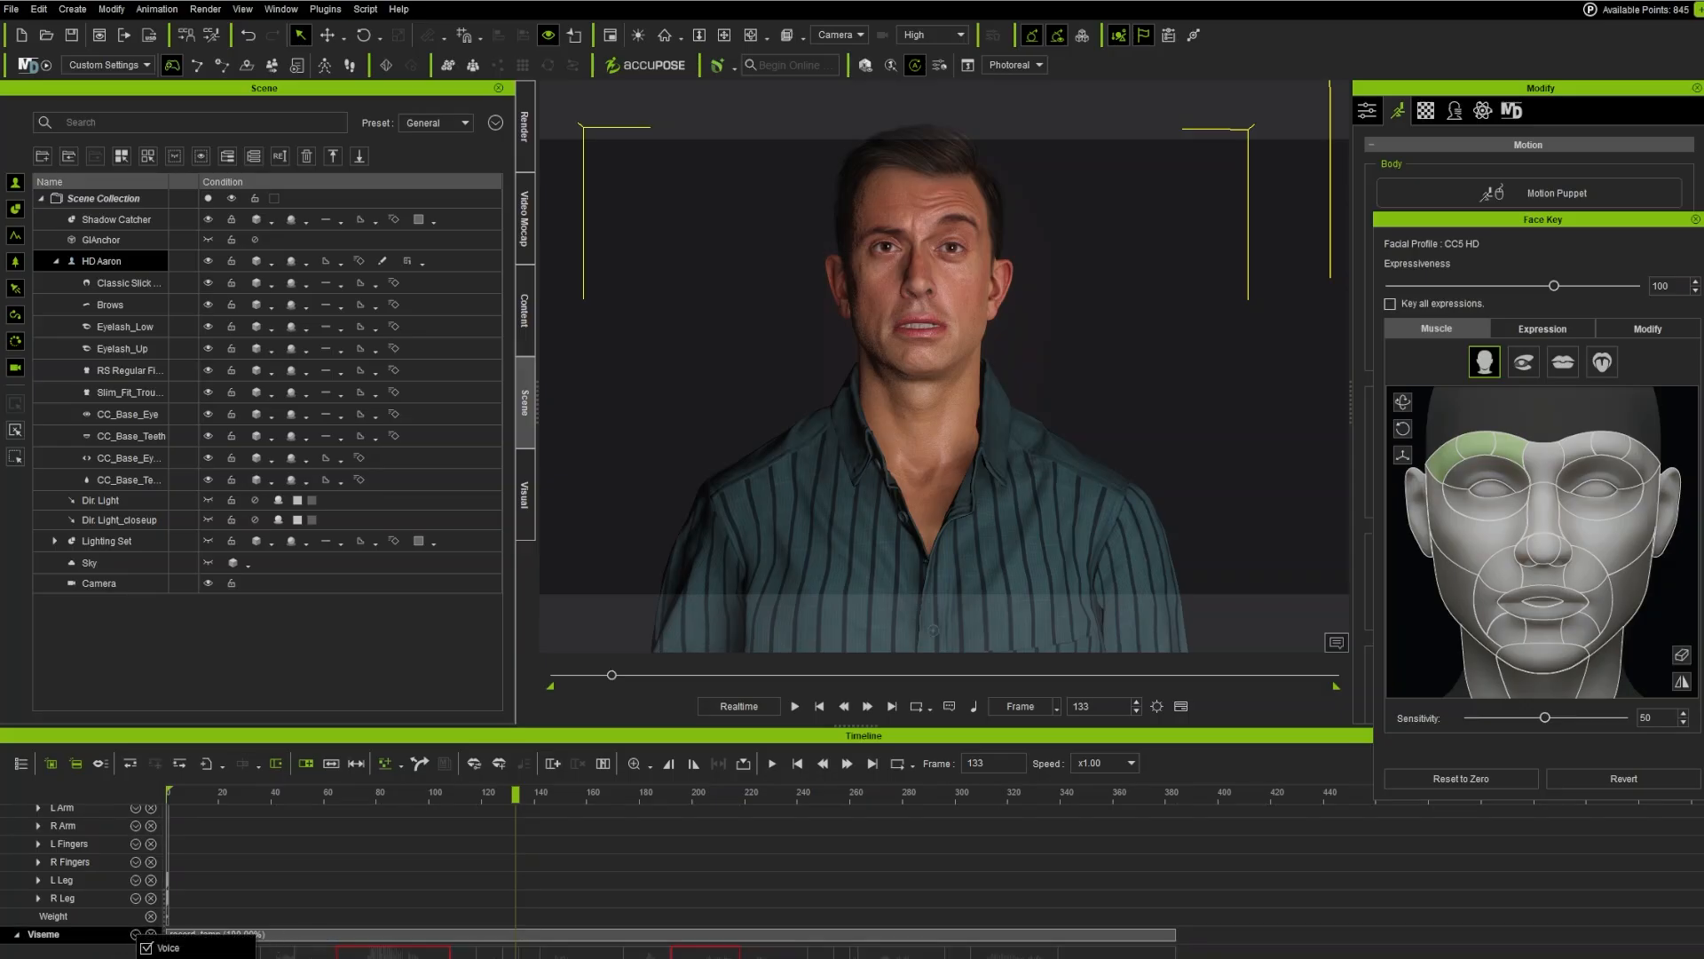
click(38, 933)
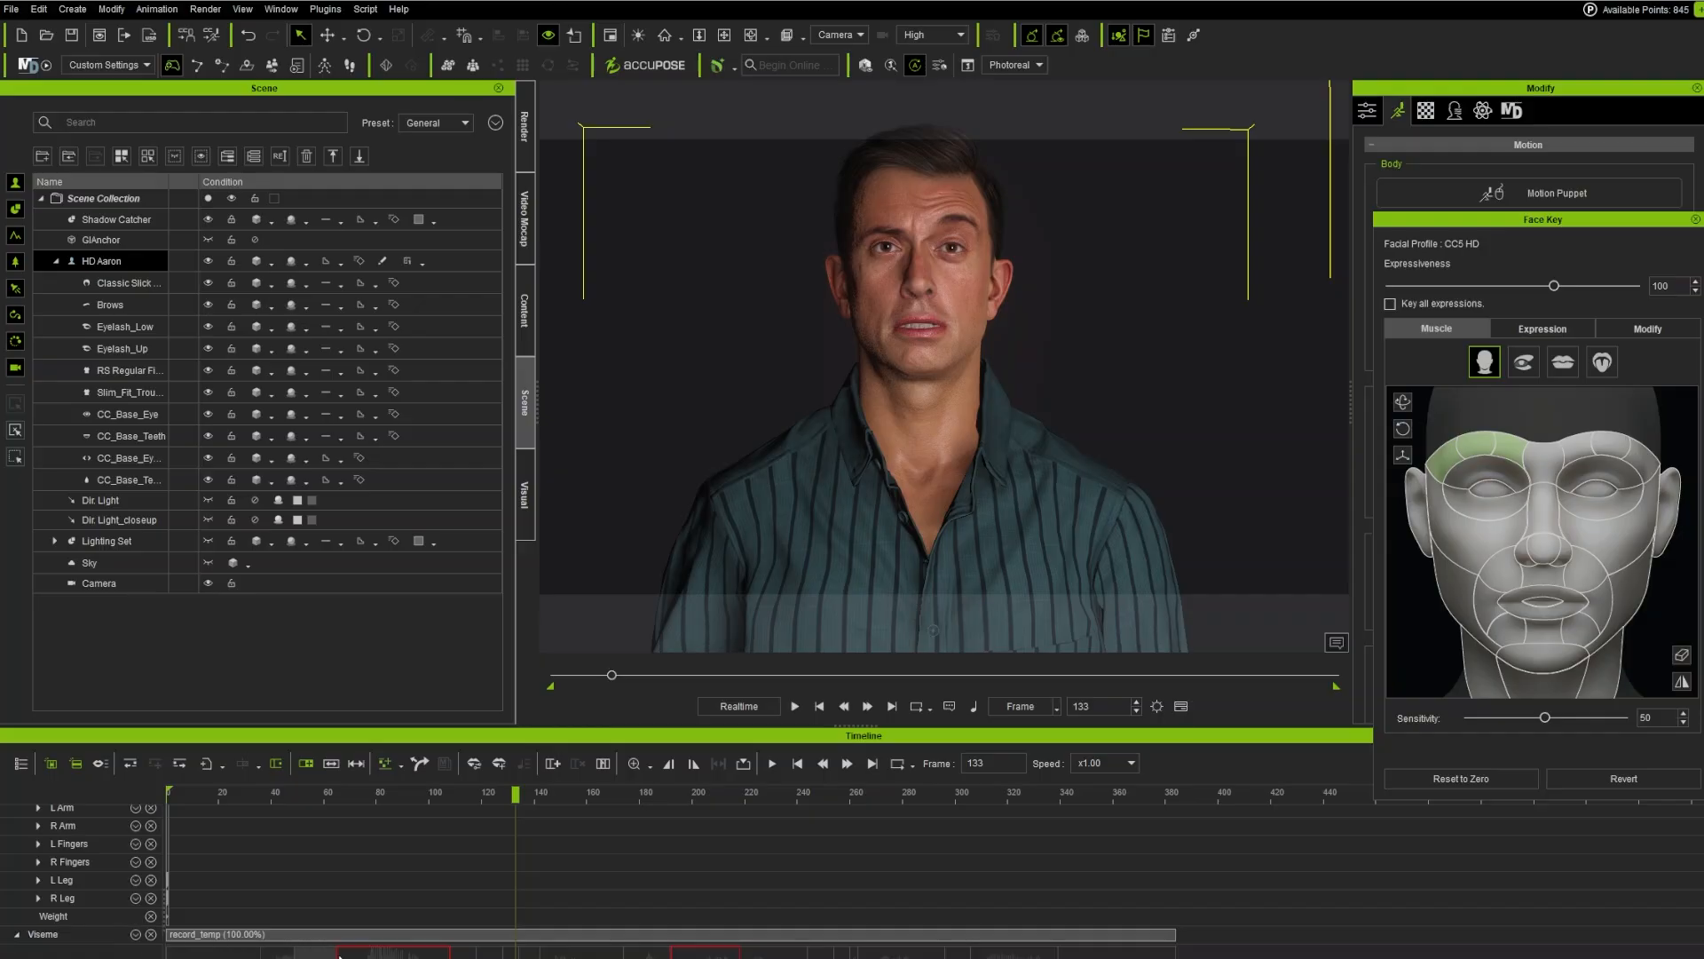
scroll(426, 950, right, 10)
scroll(426, 950, left, 10)
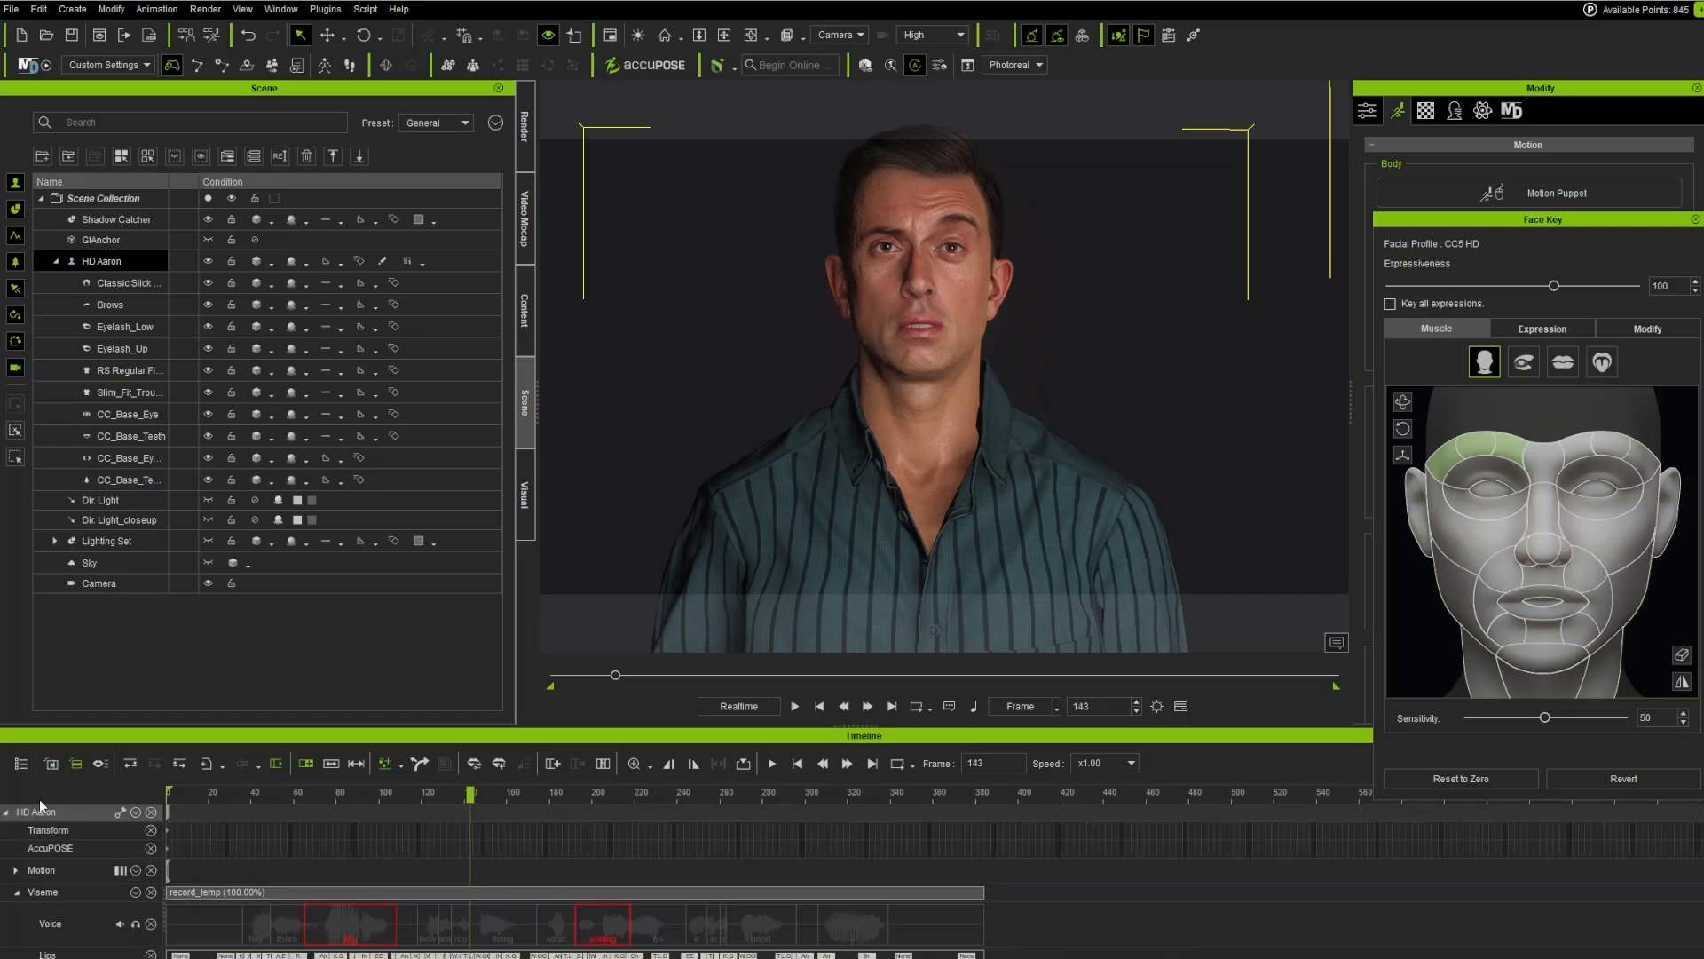
Step: Check the list of tracks available for HD Aaron in the timeline and close it
click(142, 812)
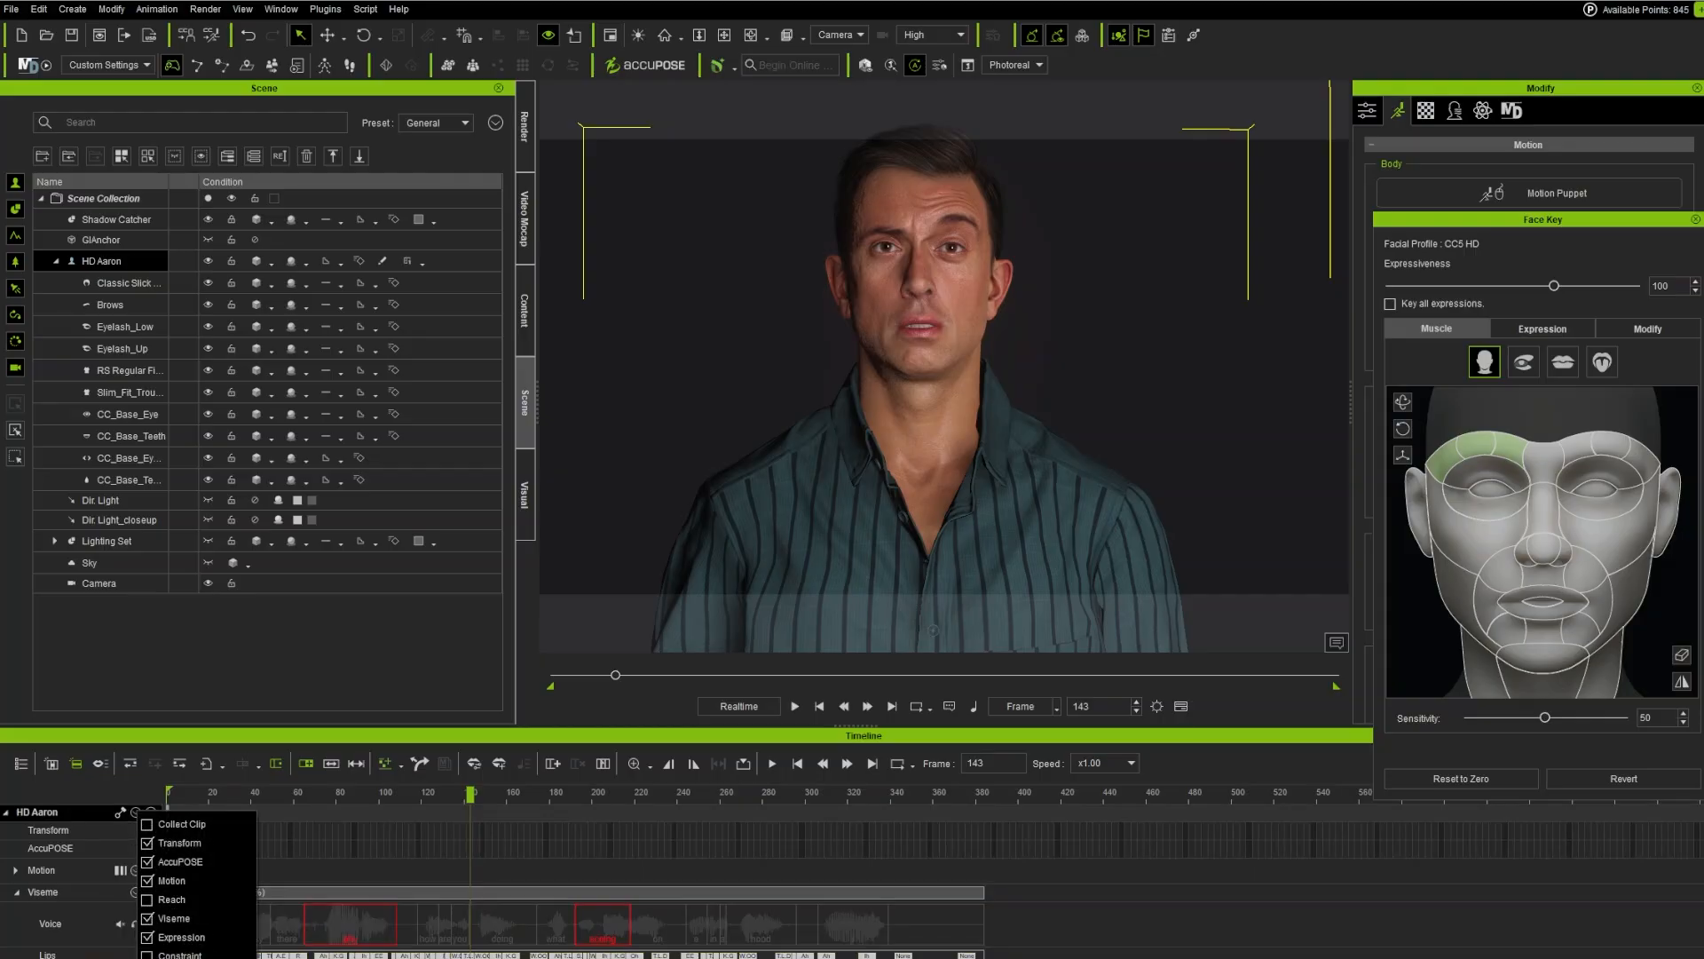
key(Escape)
Step: Lower HD Aaron's left brow muscle at frame 190 and play back the animation from shortly before the speech begins
click(251, 811)
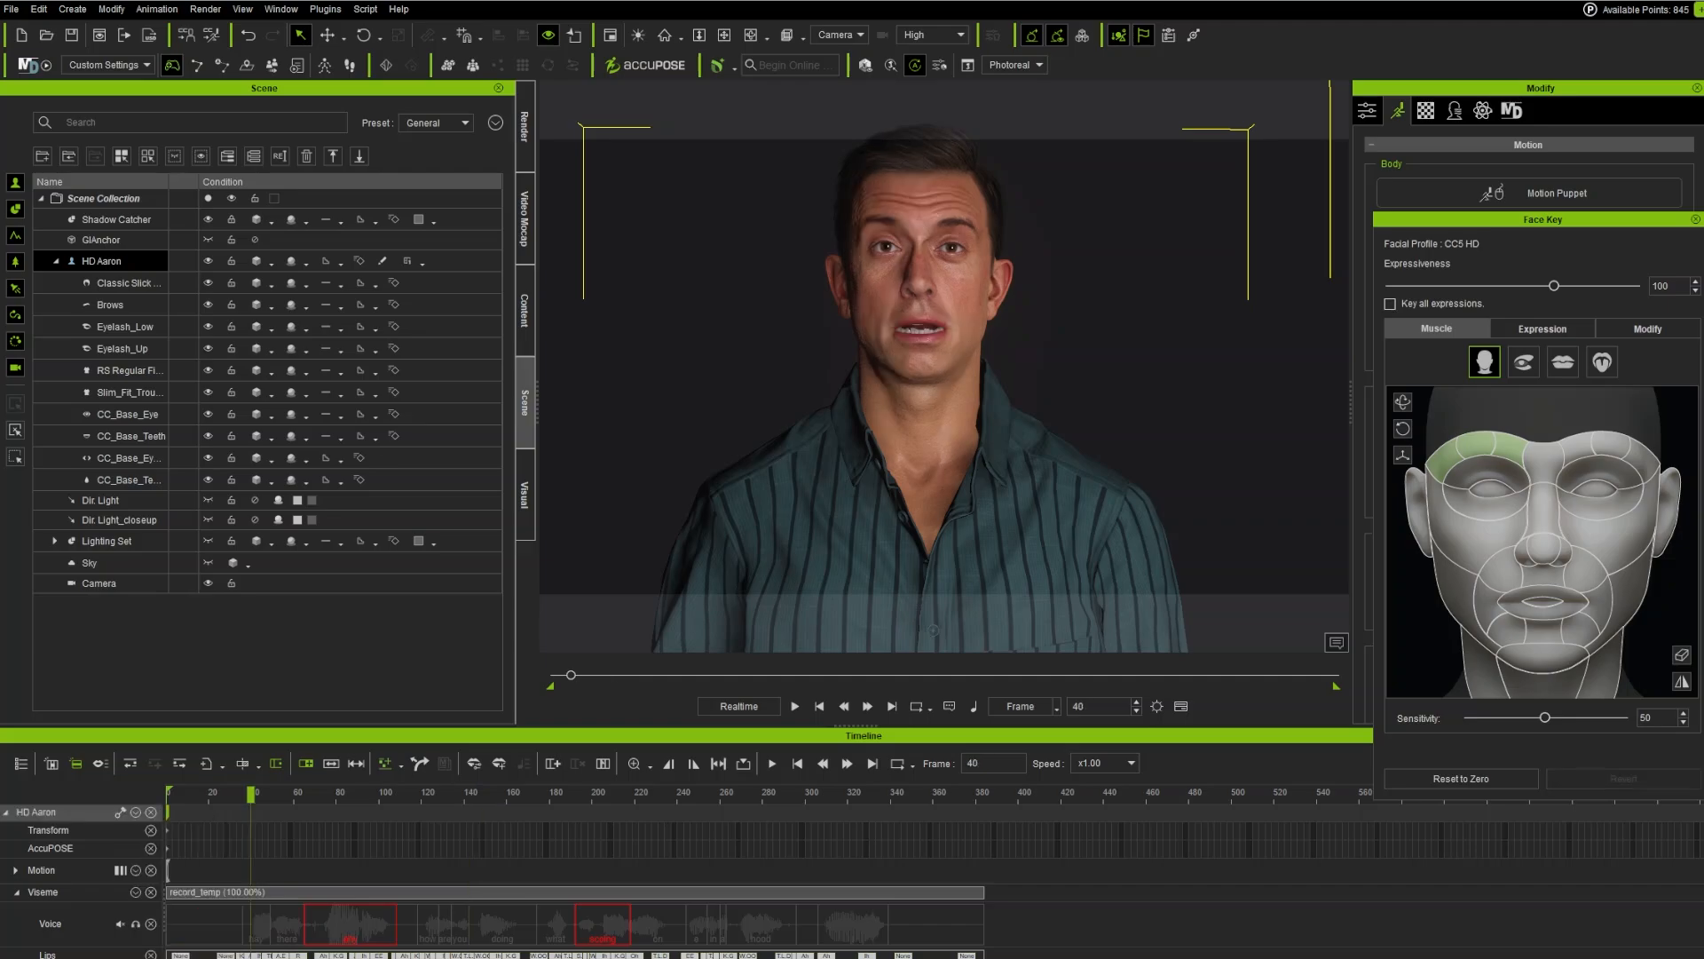
drag(252, 800, 573, 828)
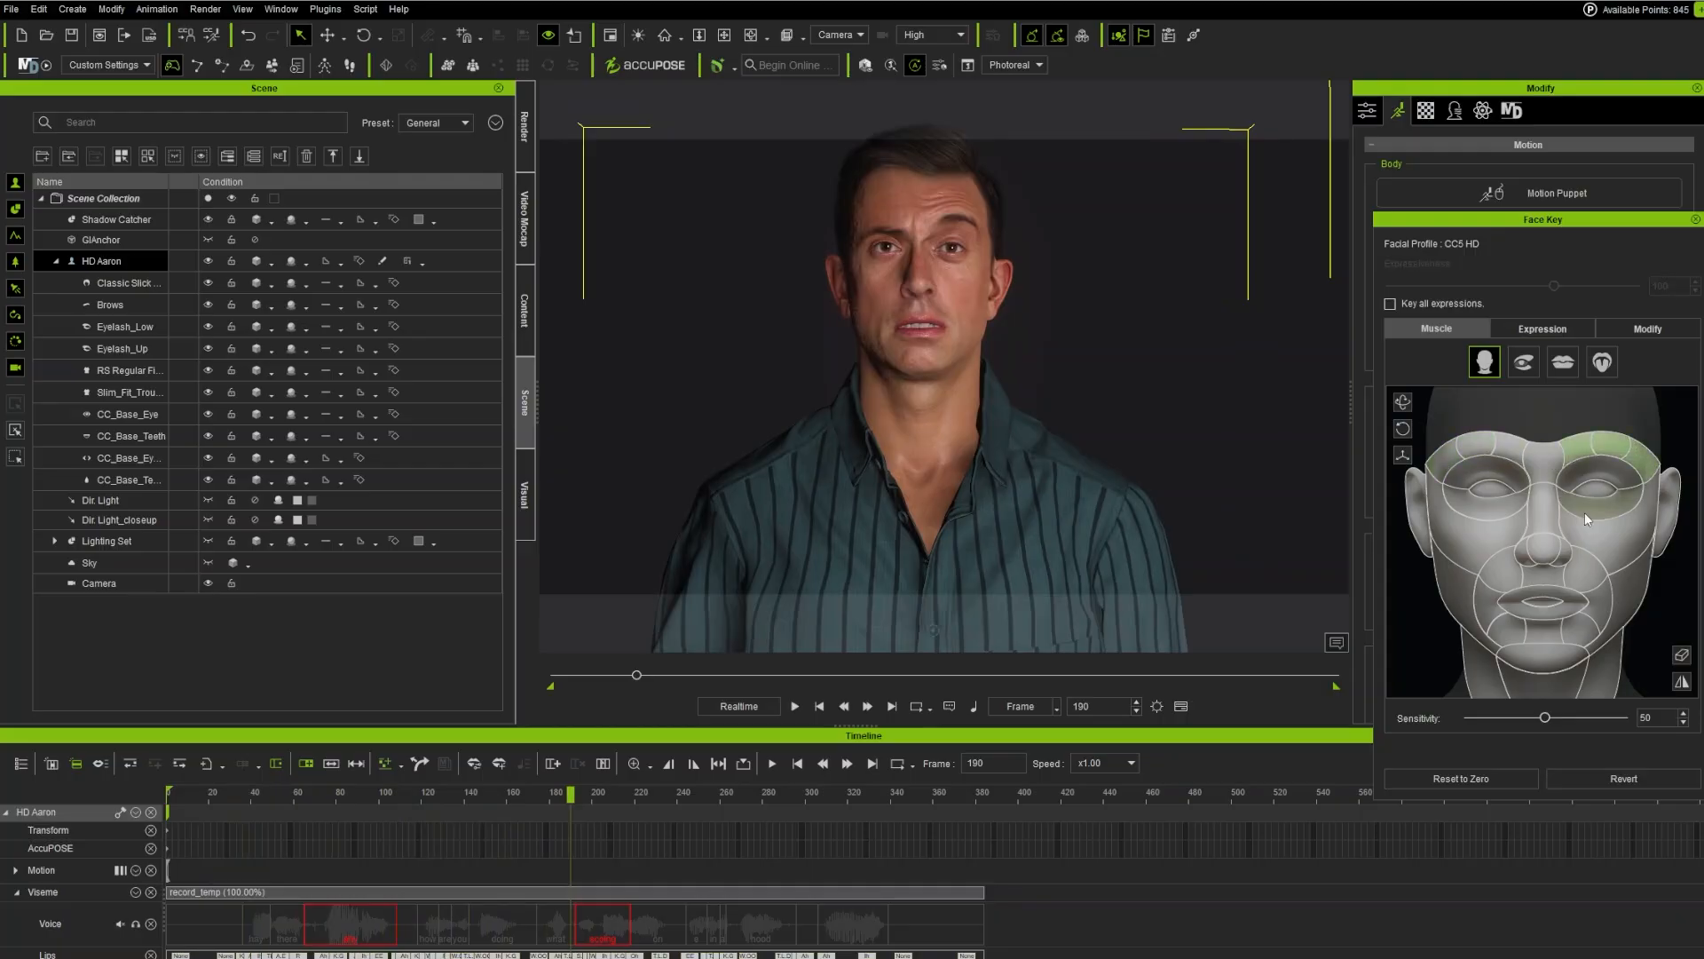
drag(1551, 525, 1553, 558)
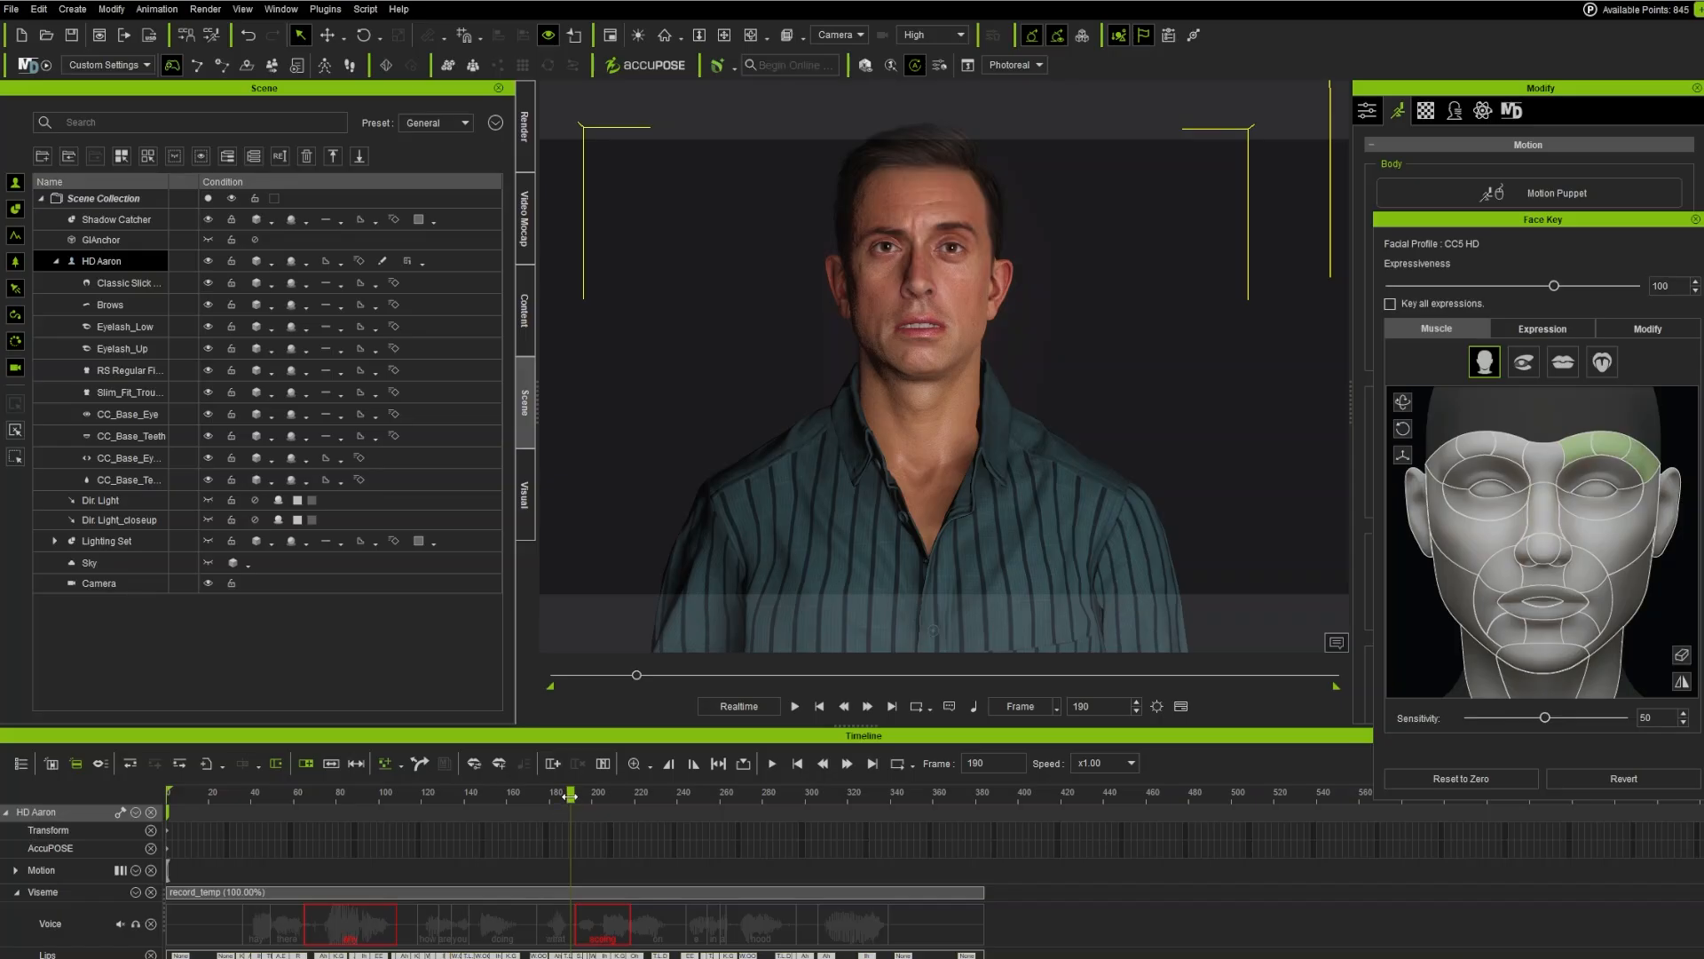
drag(562, 808, 227, 811)
key(space)
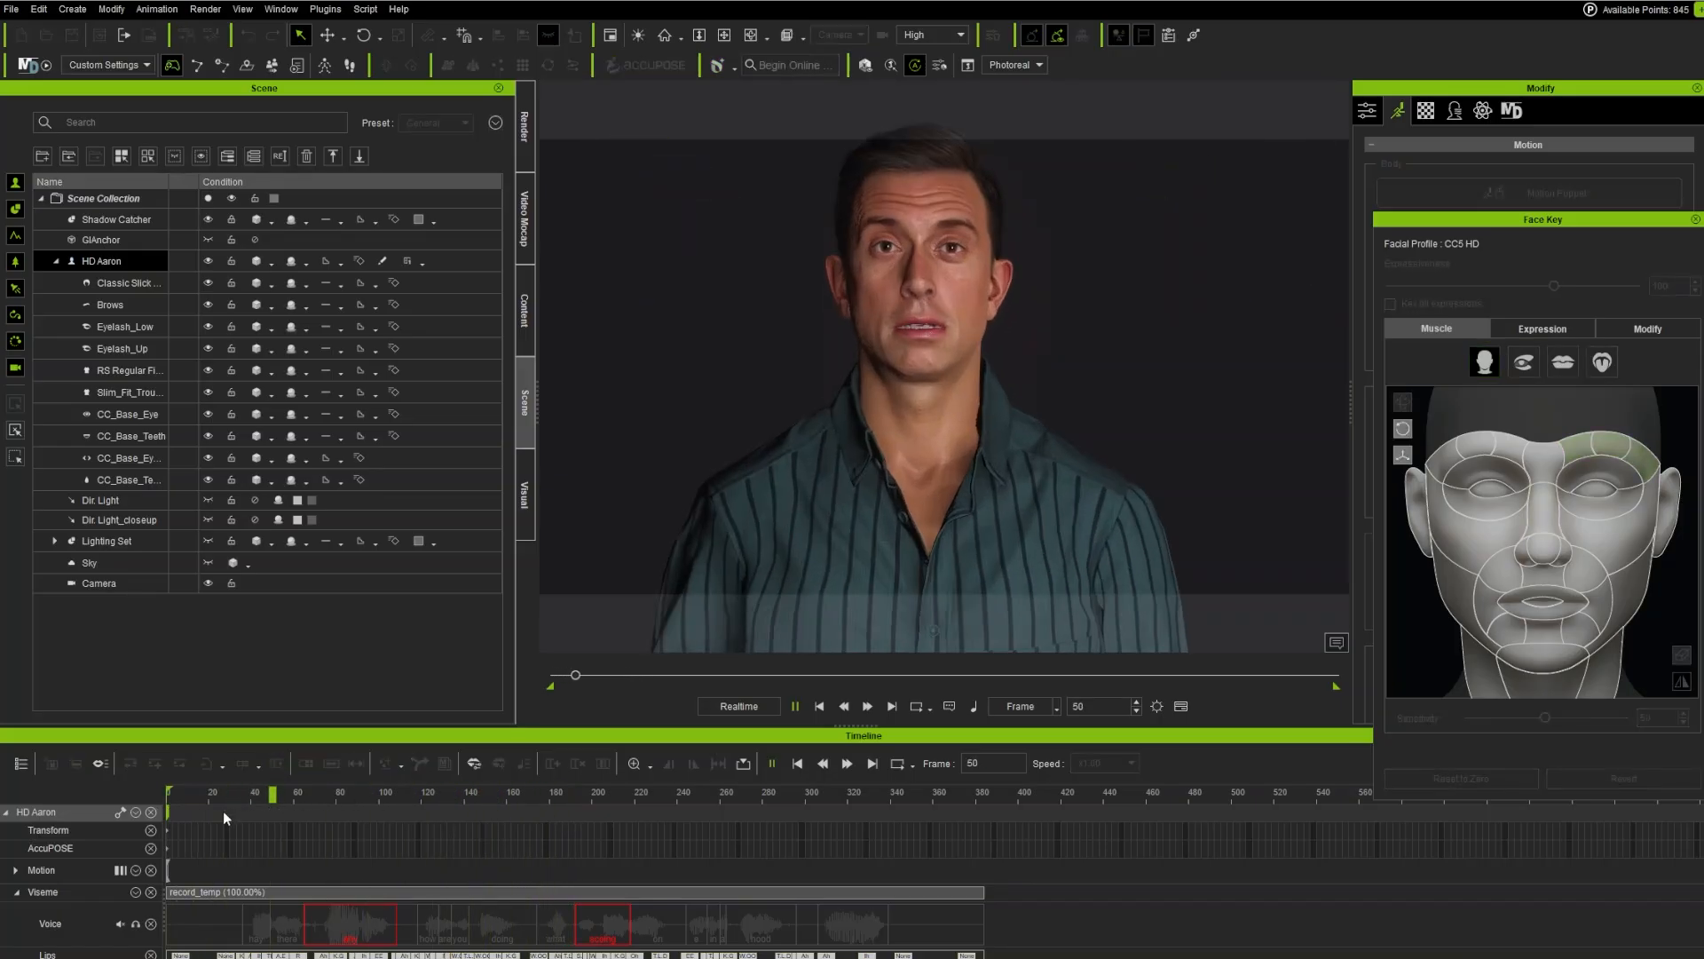
key(space)
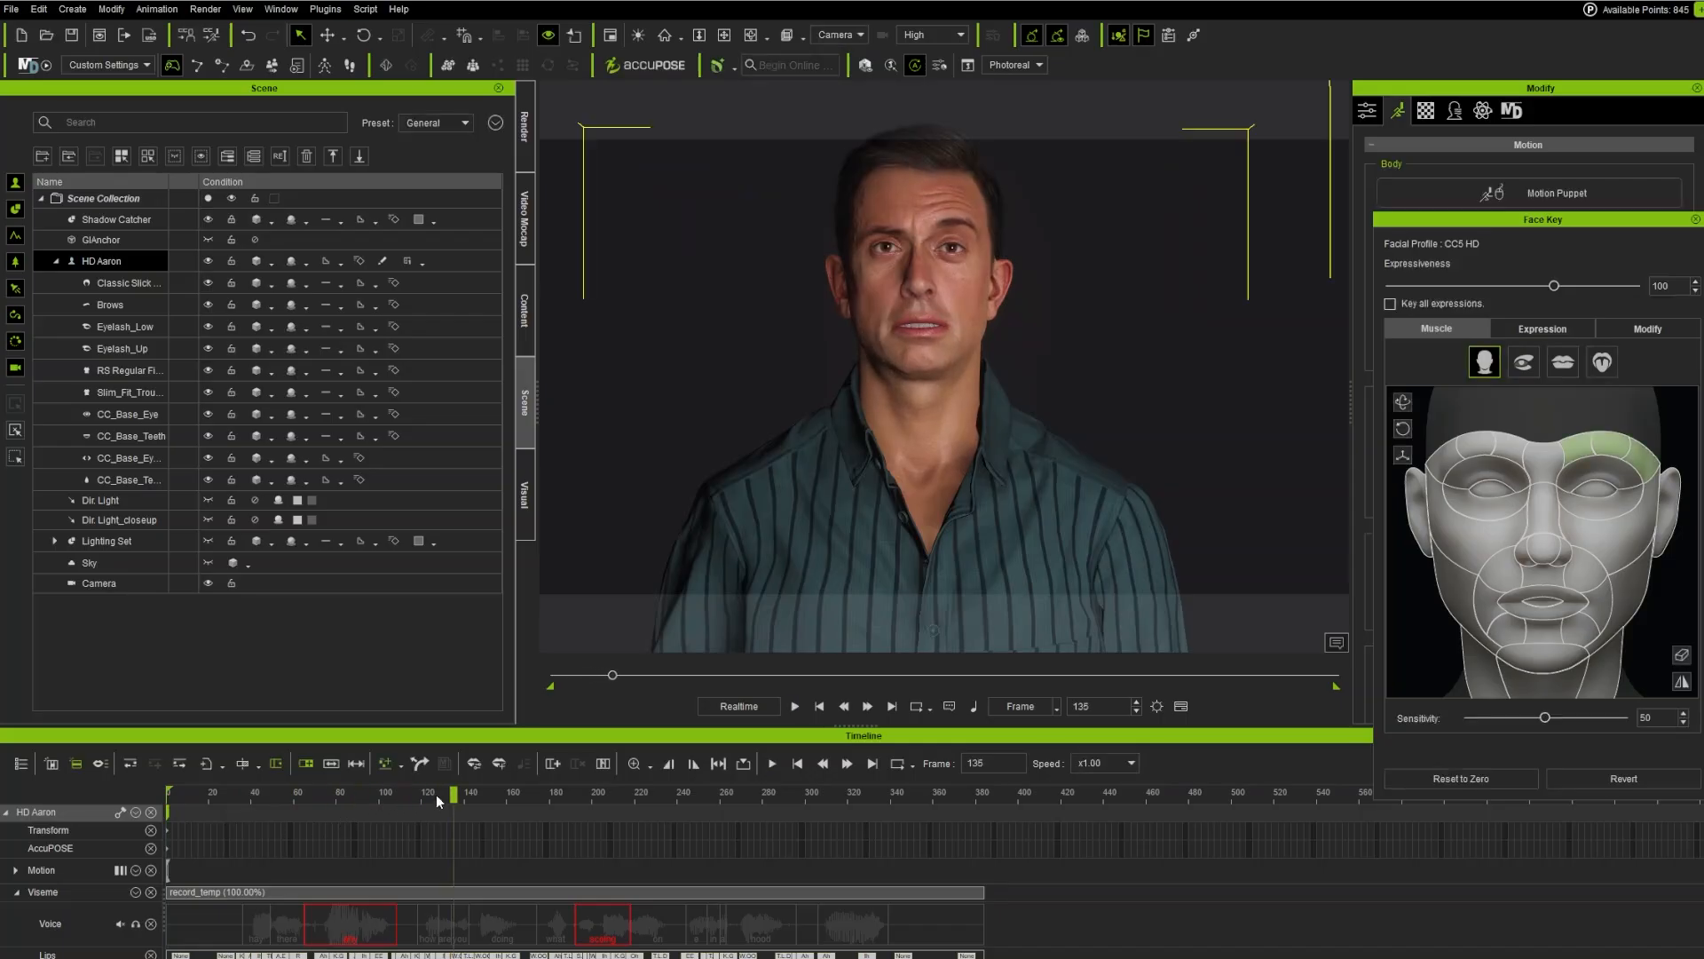
Step: Reset the facial expression to zero at frame 81 and play the animation from before that key
drag(452, 795, 335, 810)
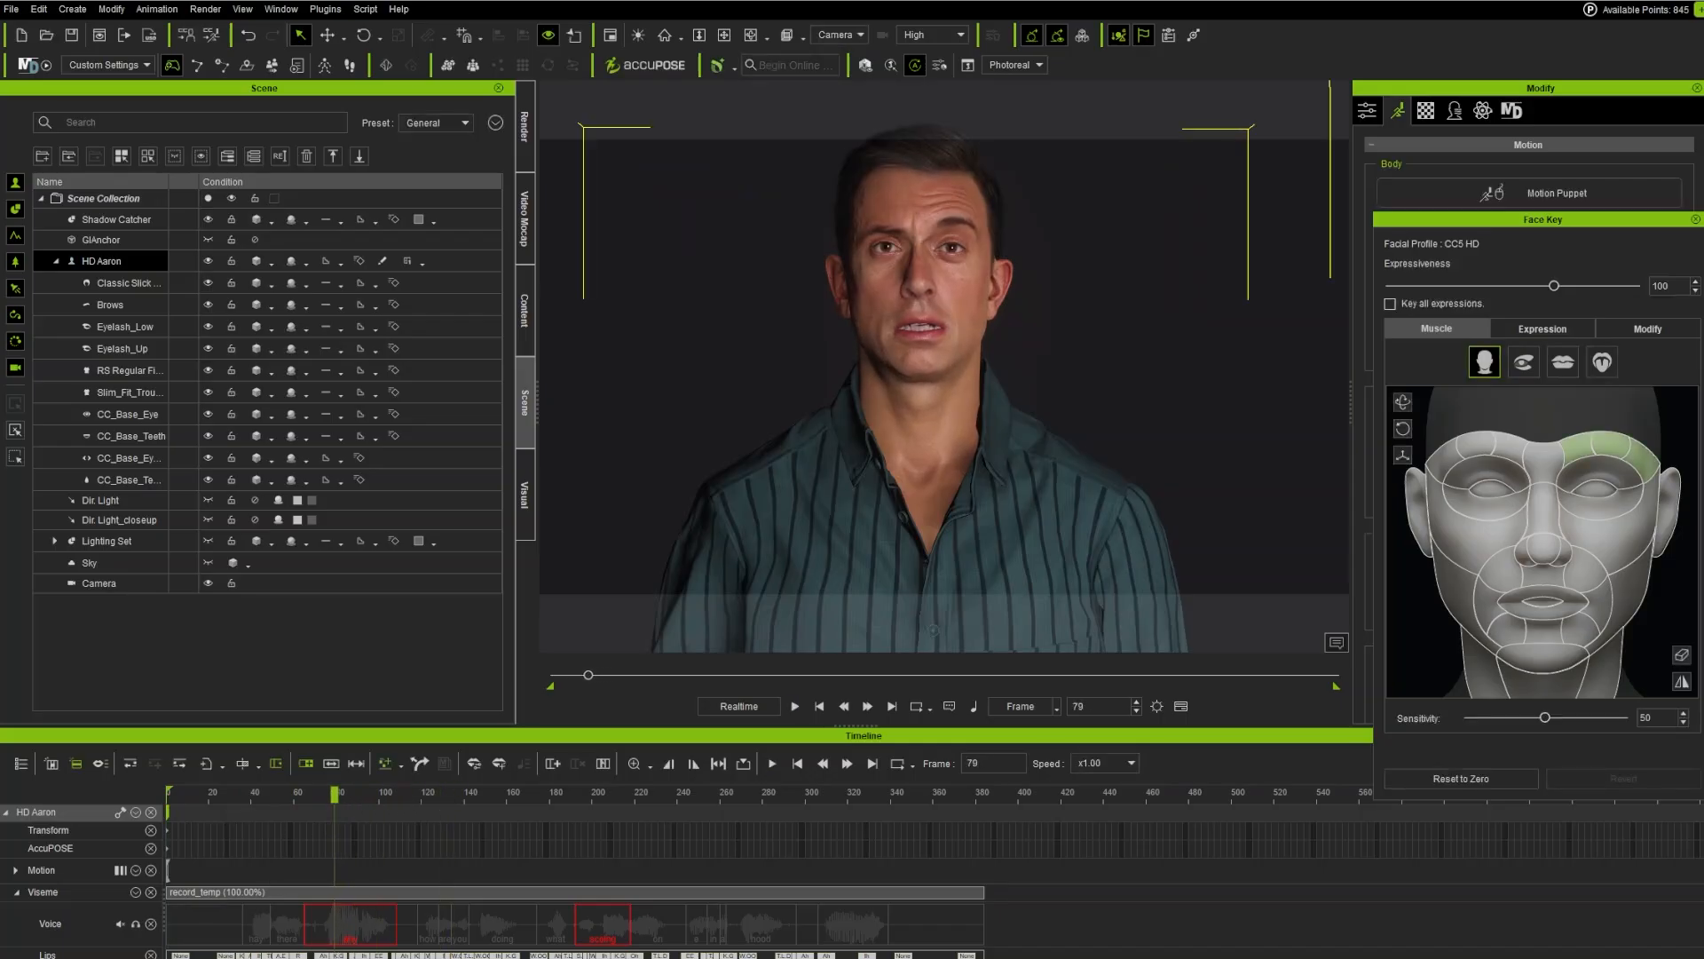
scroll(144, 934, down, 1)
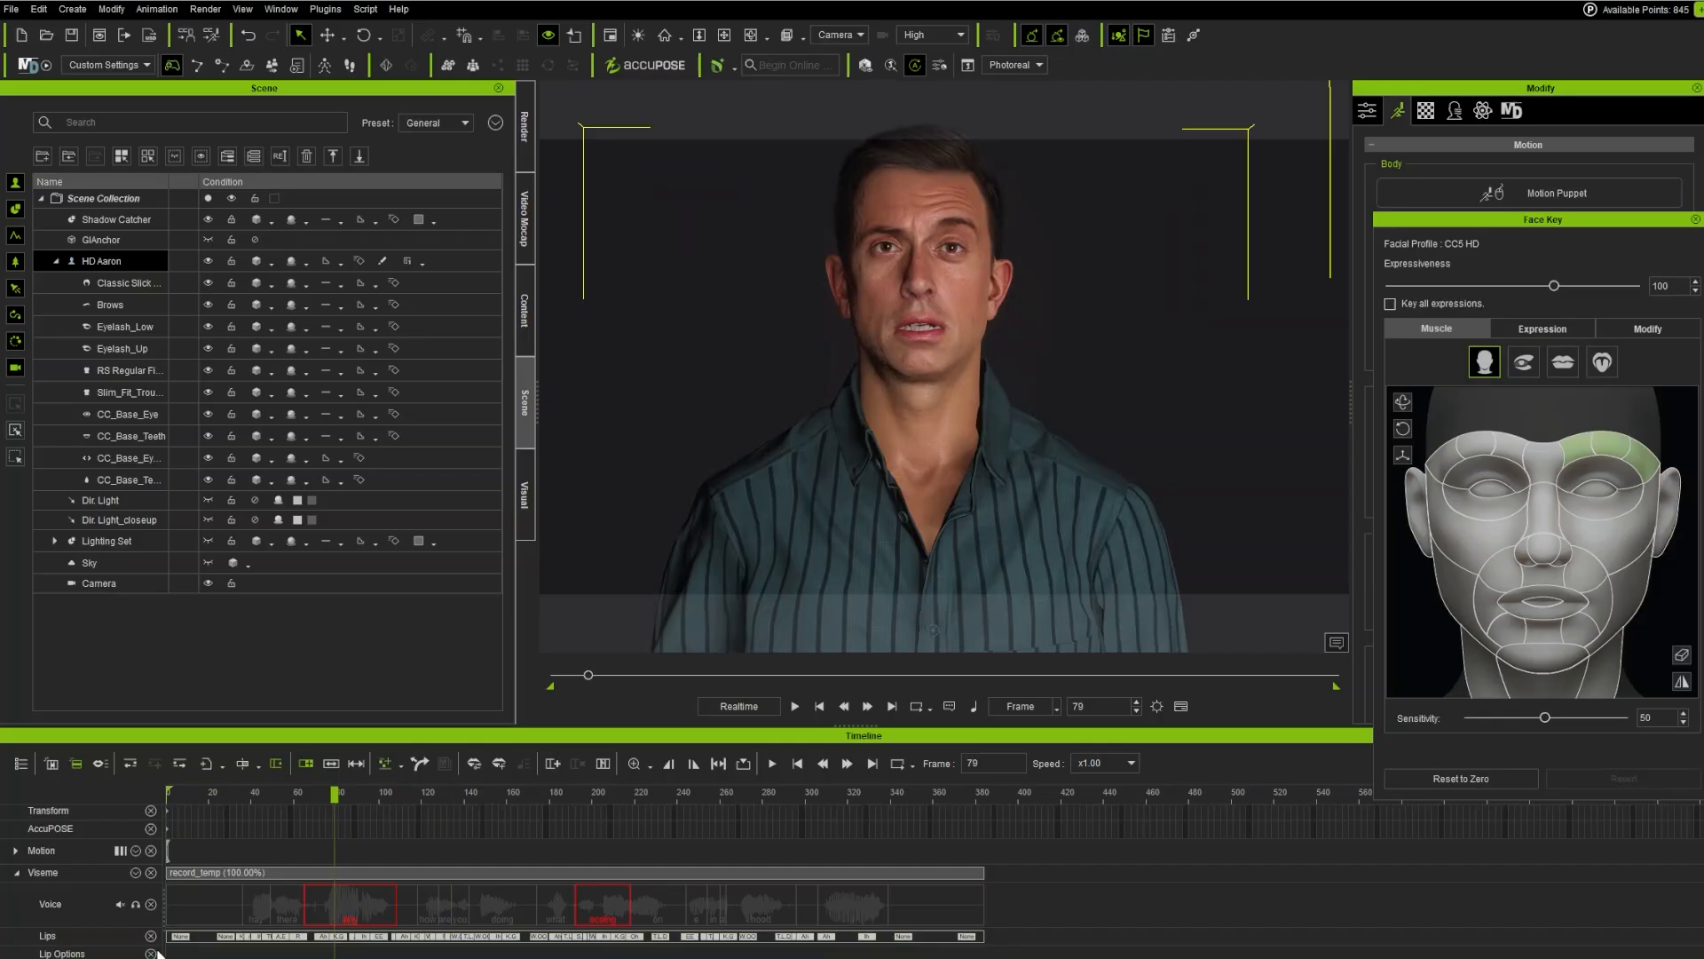
click(338, 936)
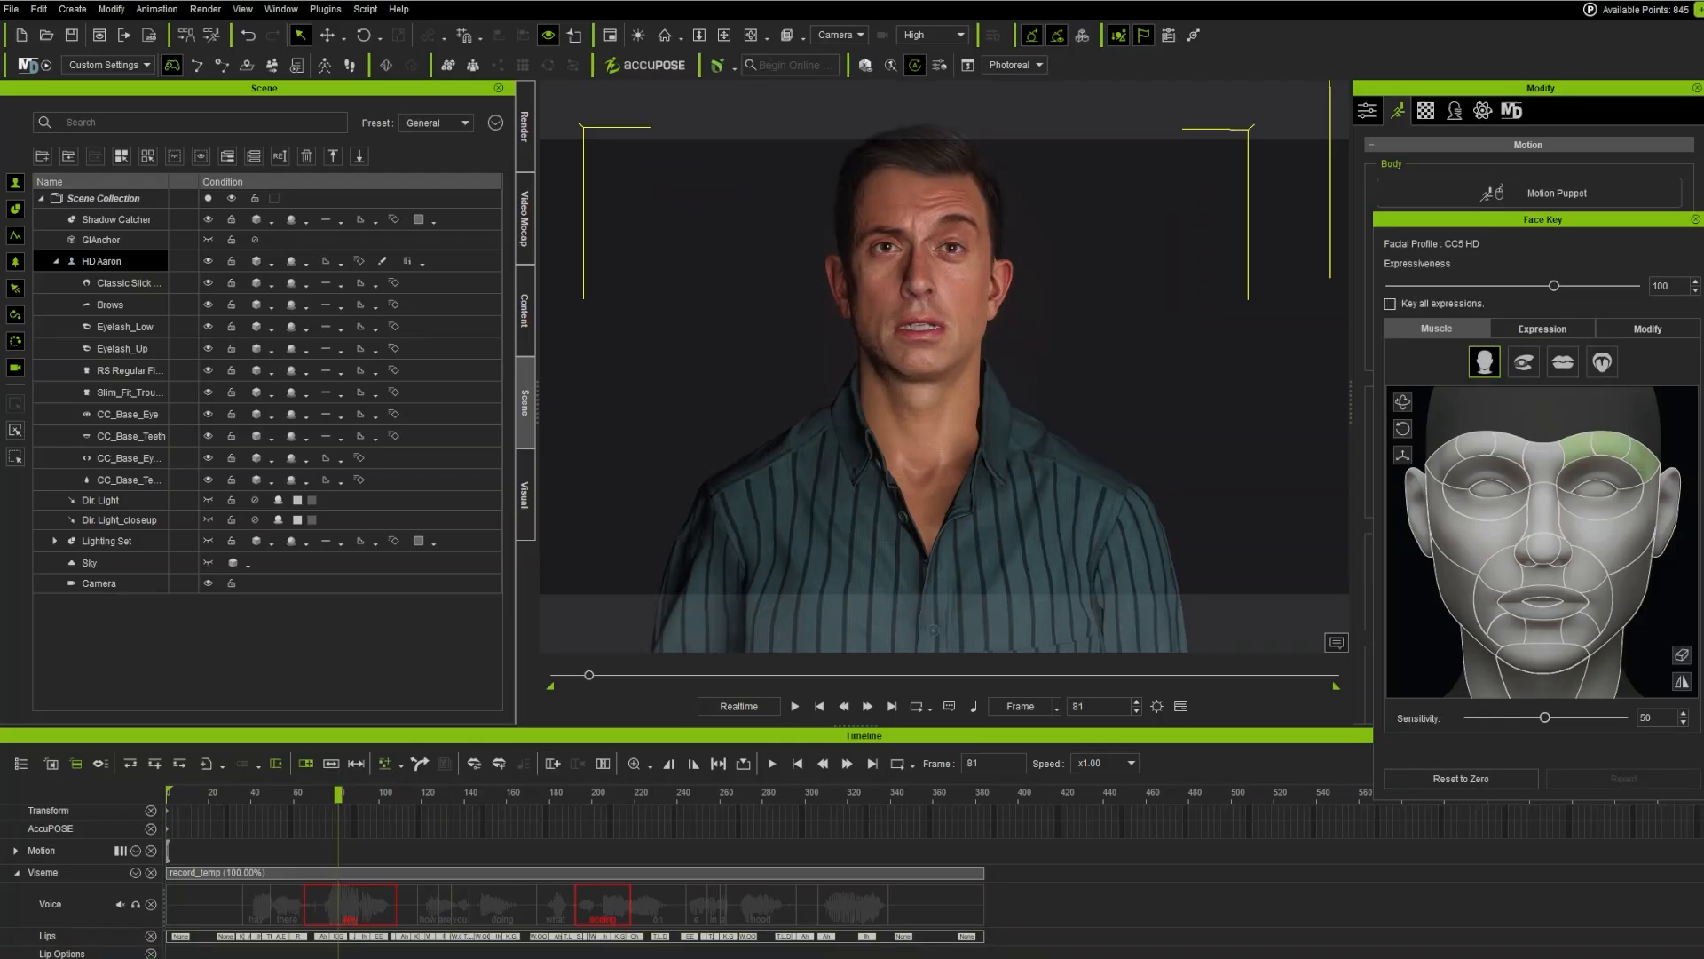
click(1461, 779)
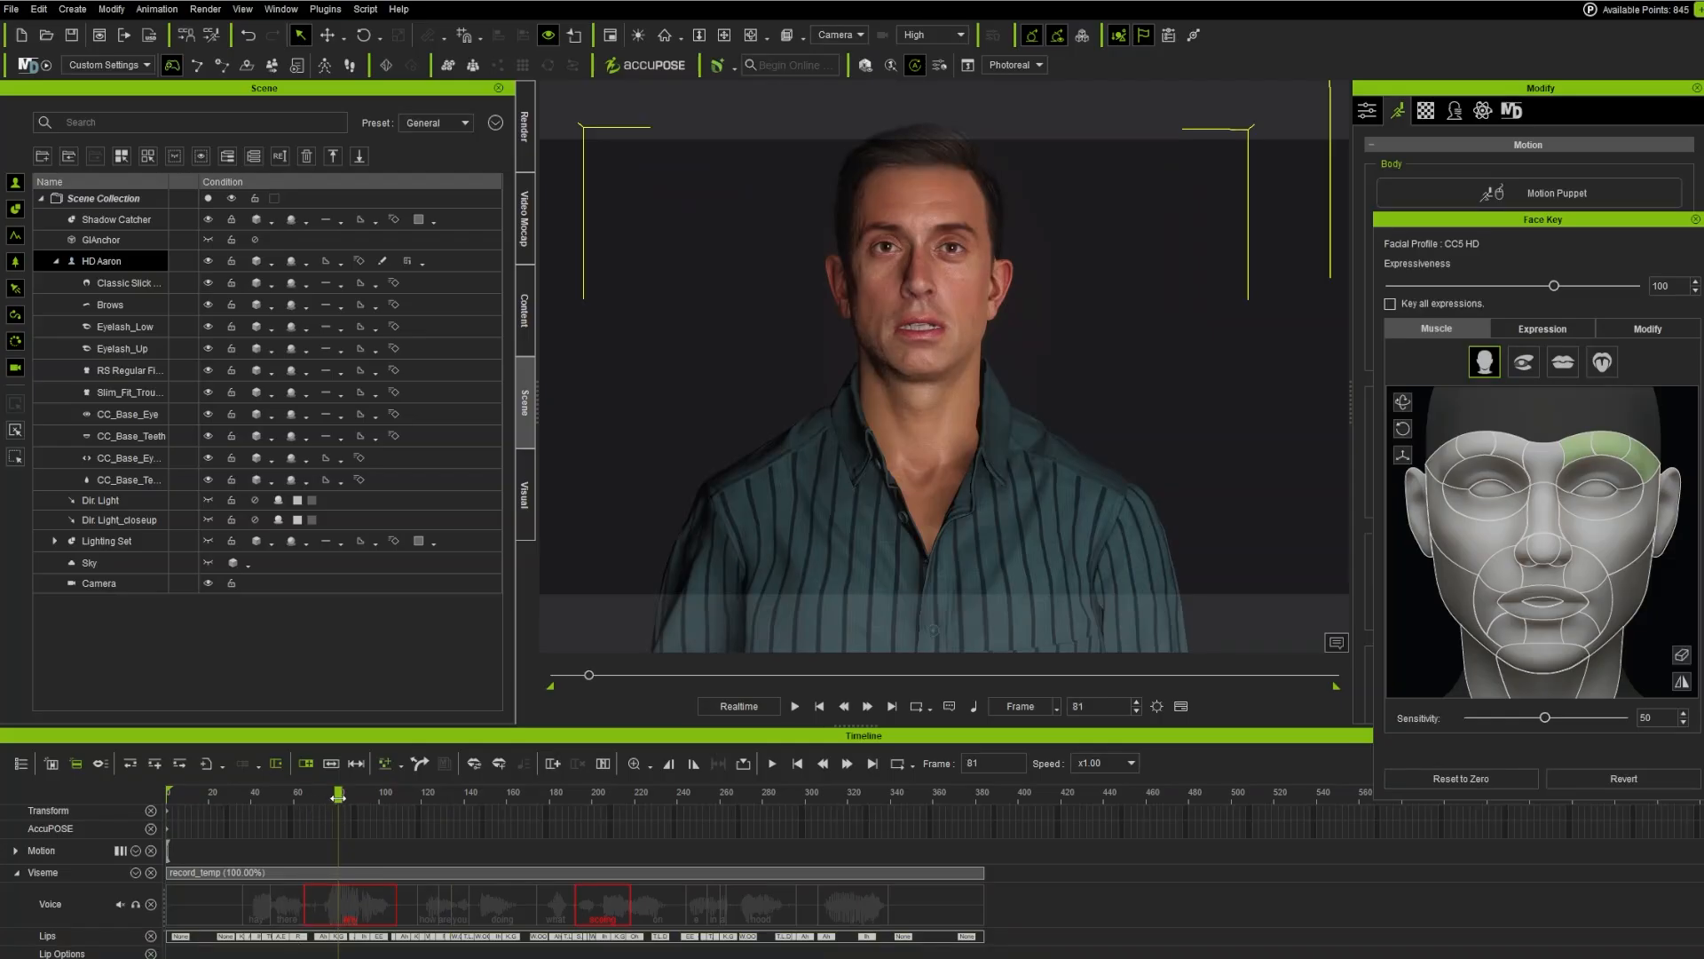
click(231, 796)
key(space)
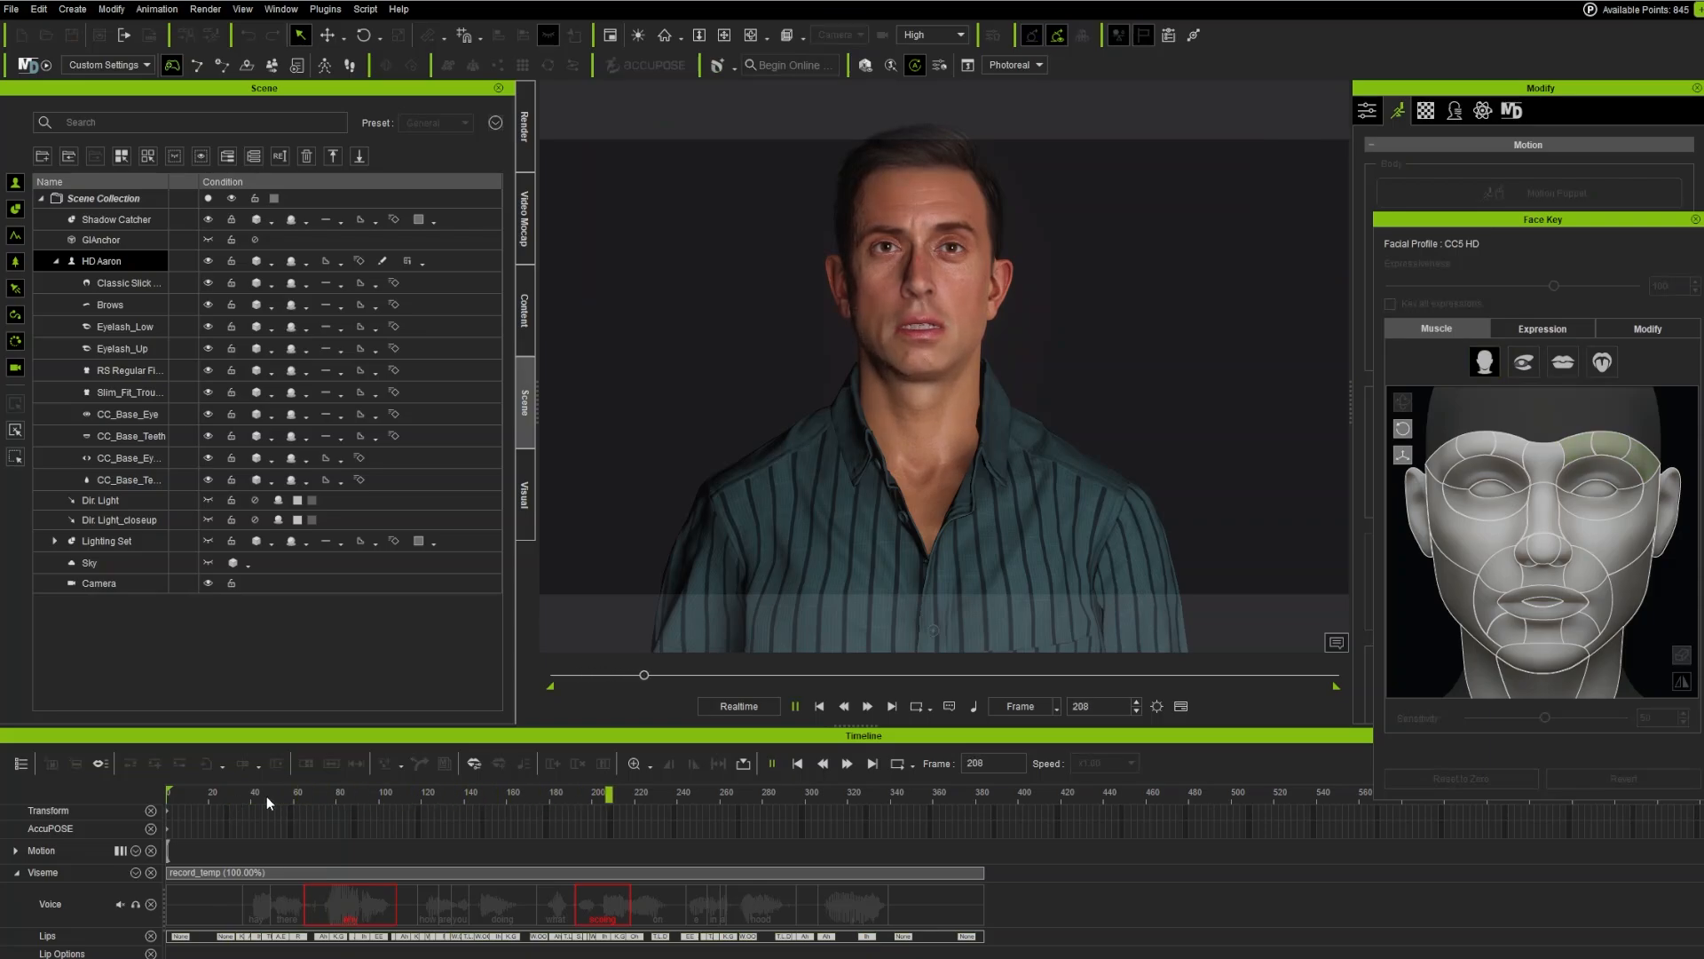
Step: Adjust HD Aaron's left brow muscle at frame 153 and close the Face Key editor
click(405, 792)
click(322, 793)
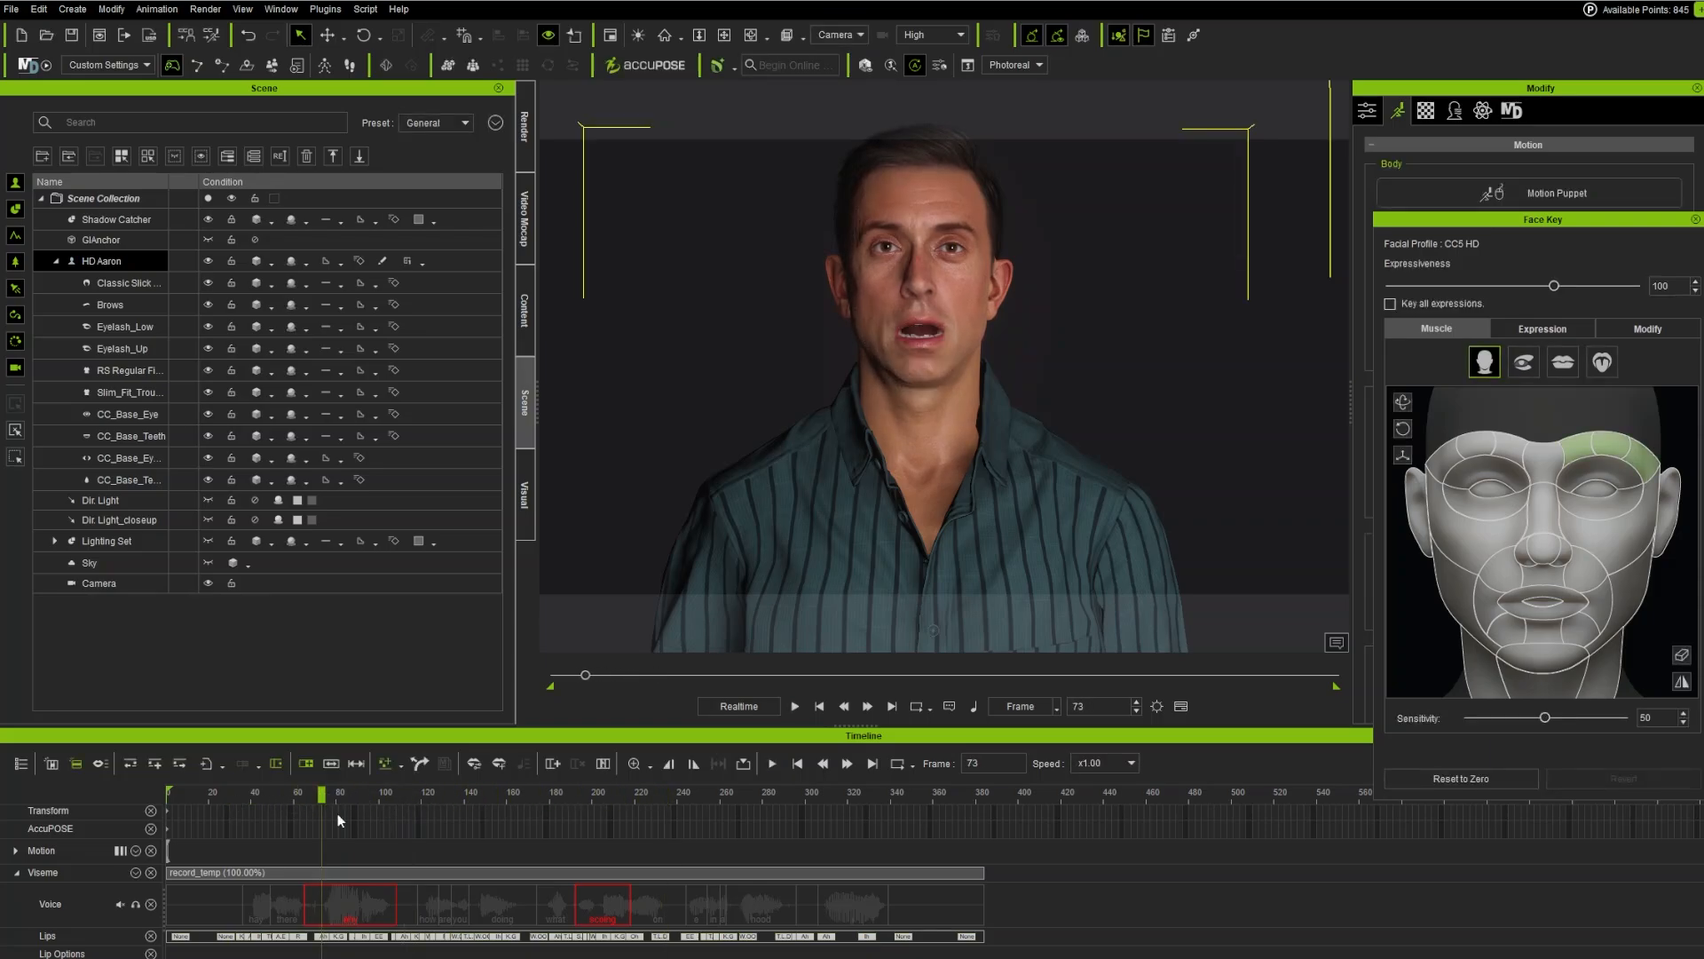
click(493, 793)
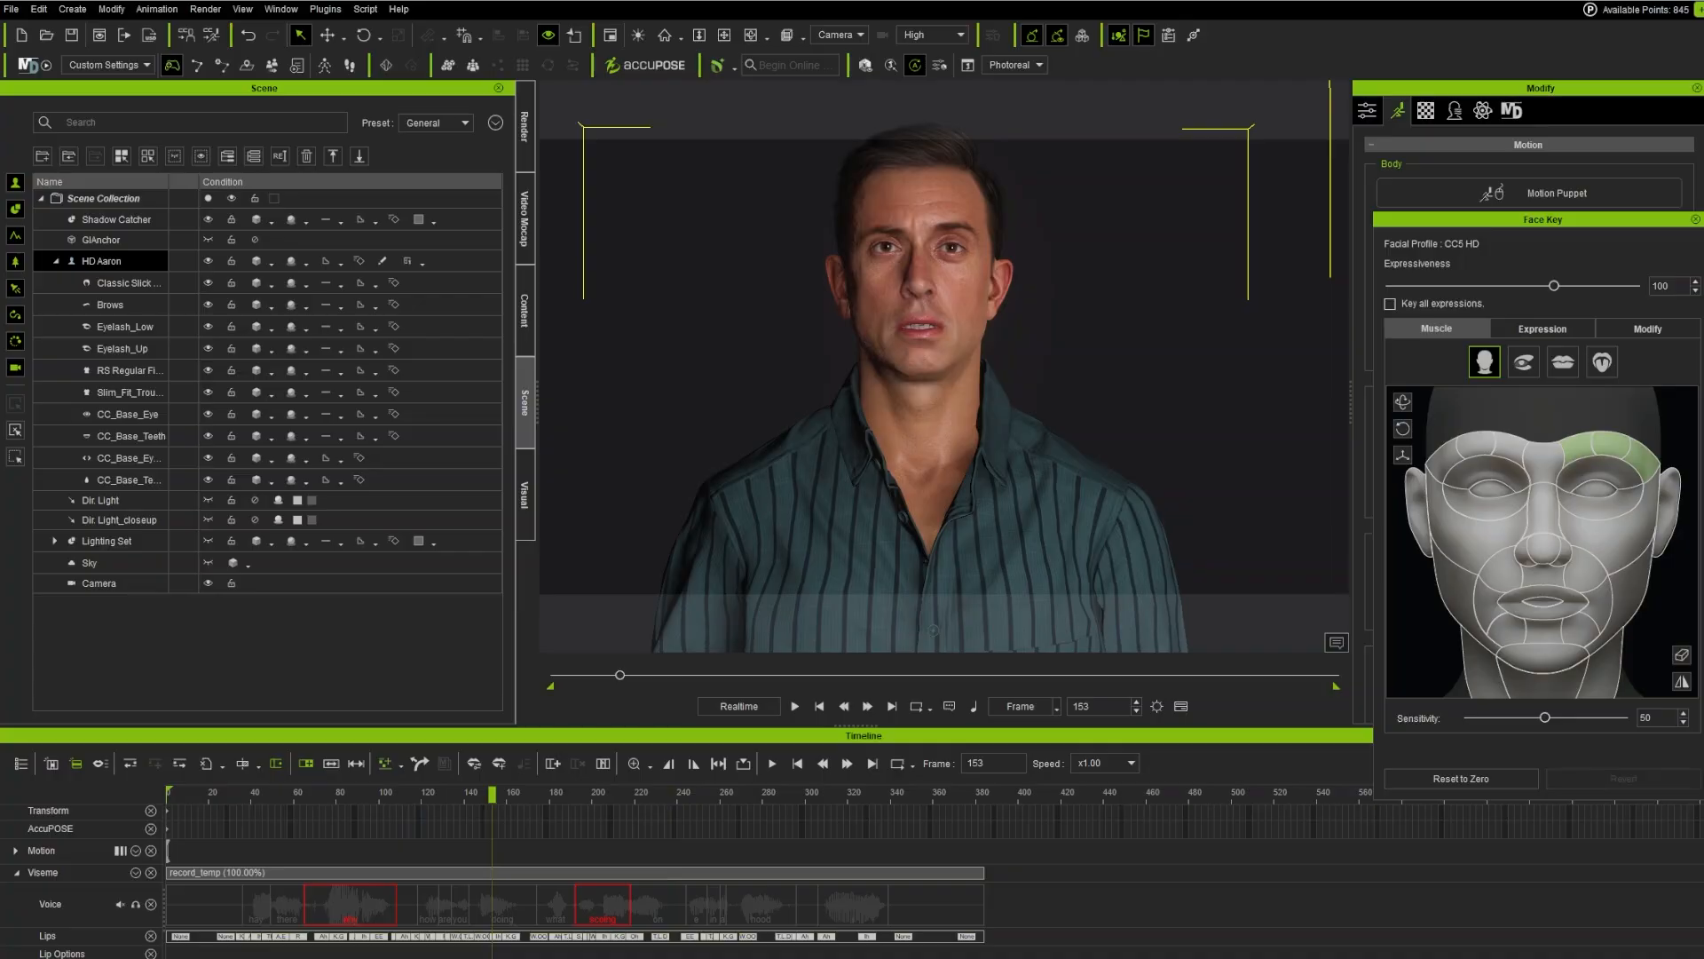
drag(1608, 449, 1608, 430)
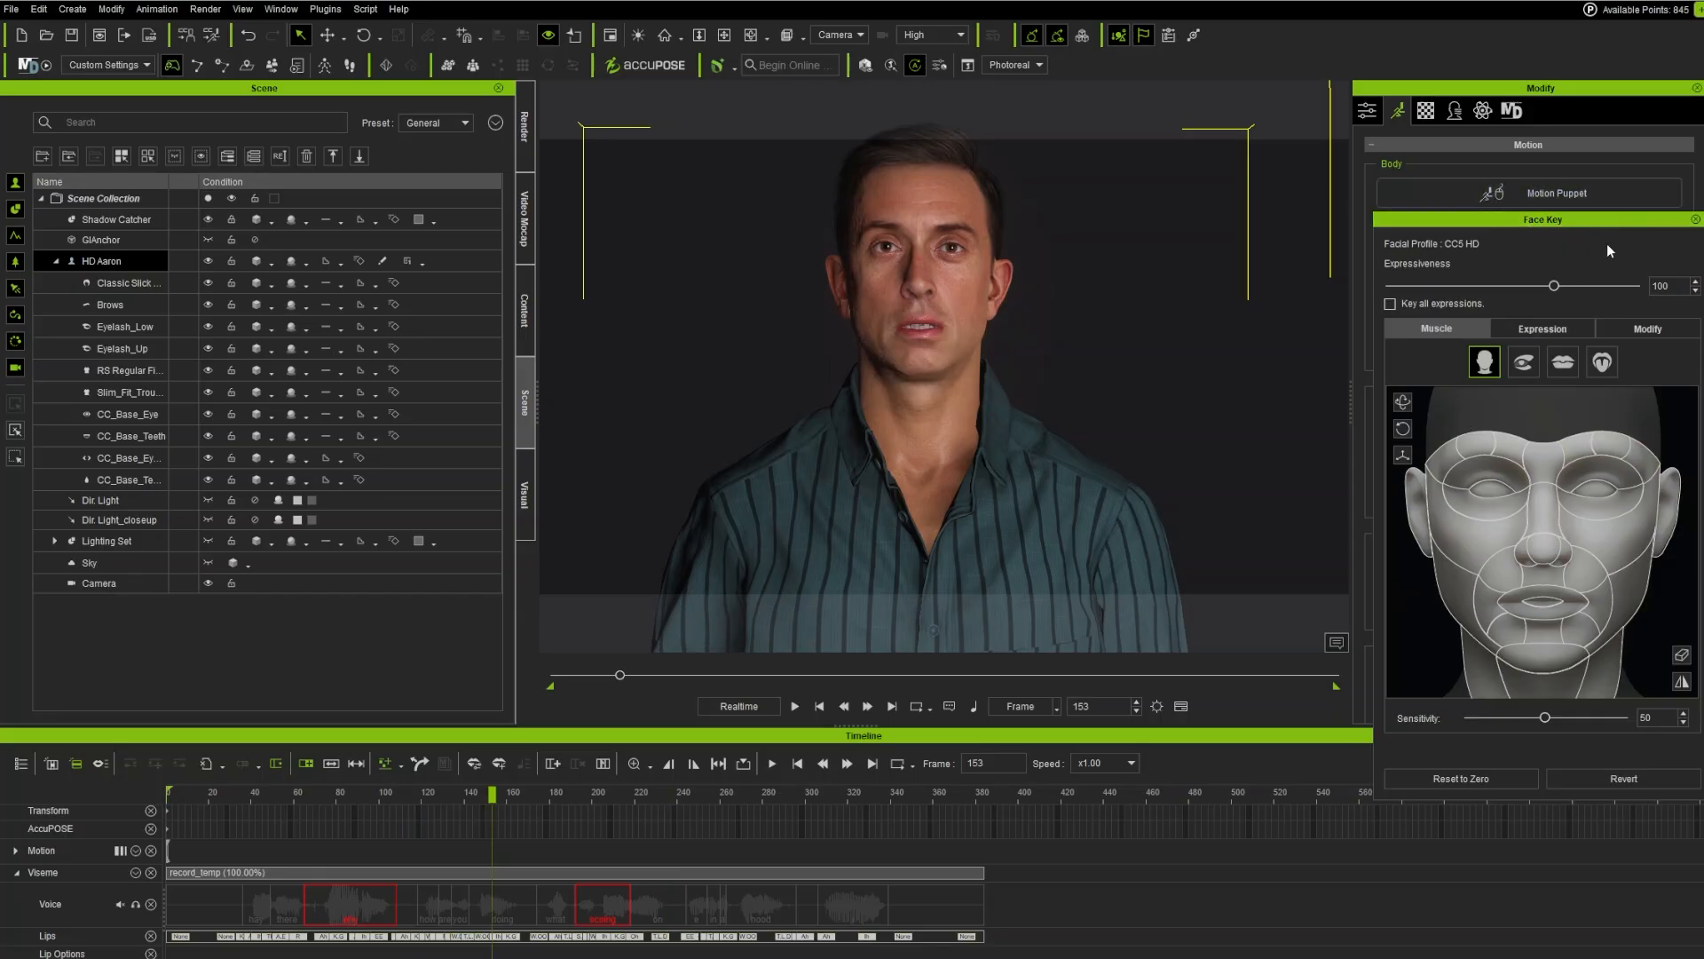
click(1696, 220)
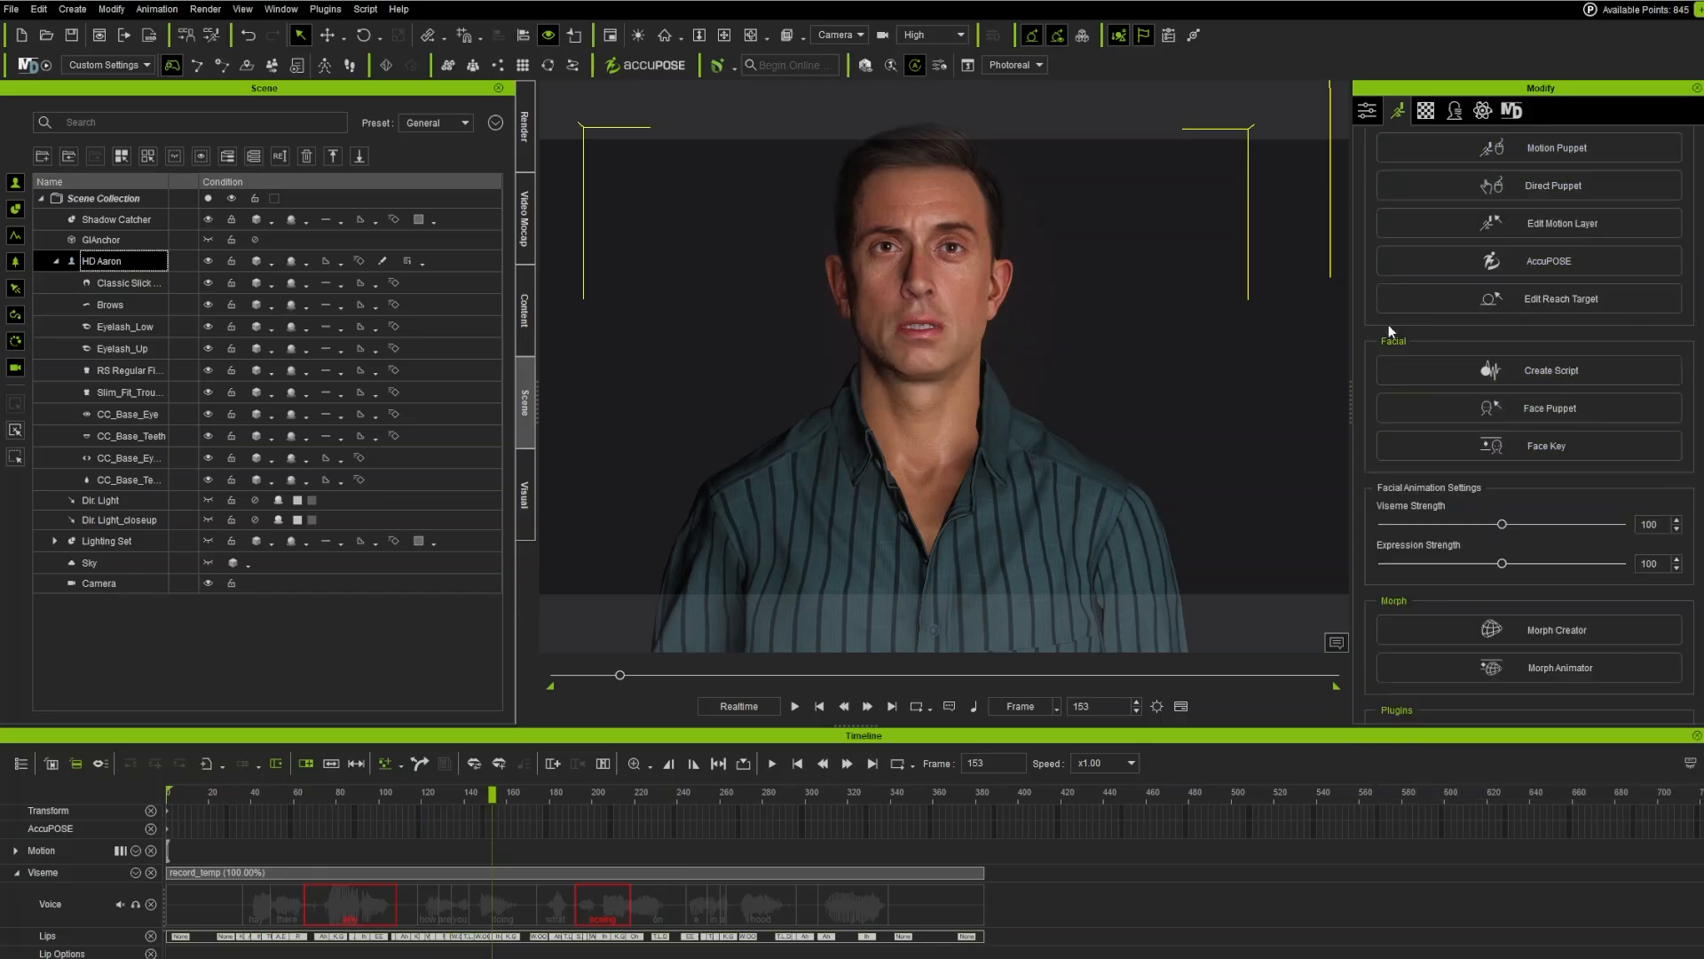
Step: Open Face Puppet for HD Aaron at frame 32 and select the brows and eyes as solo features
click(1548, 408)
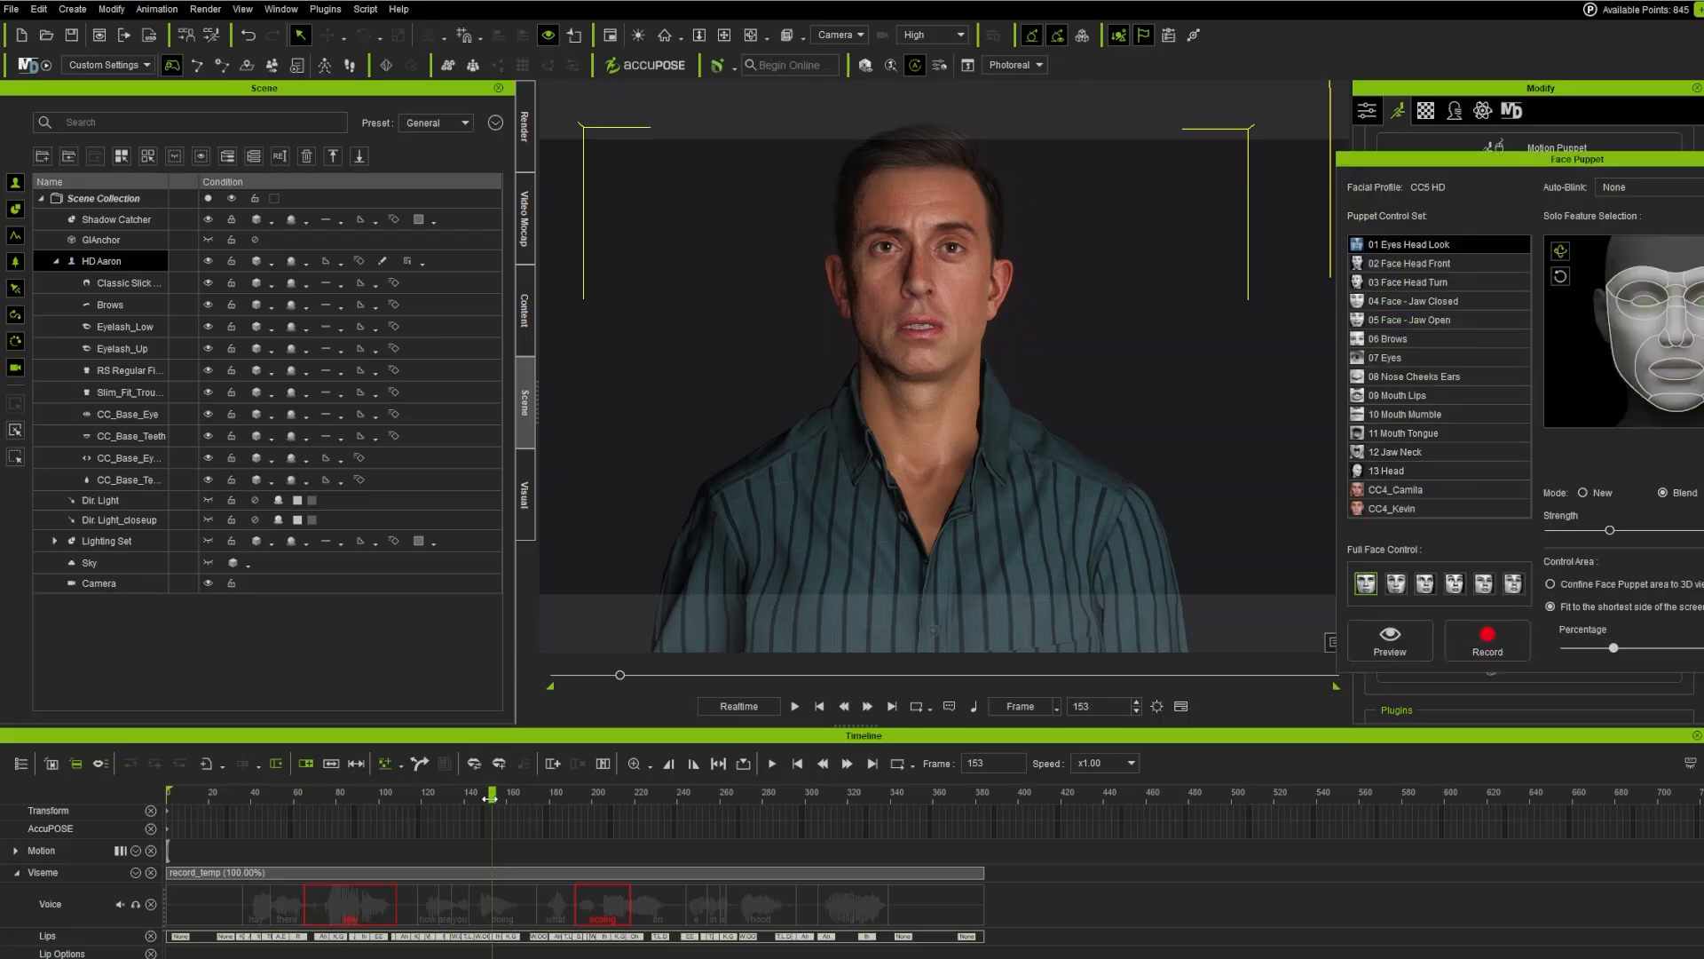
drag(490, 797, 234, 804)
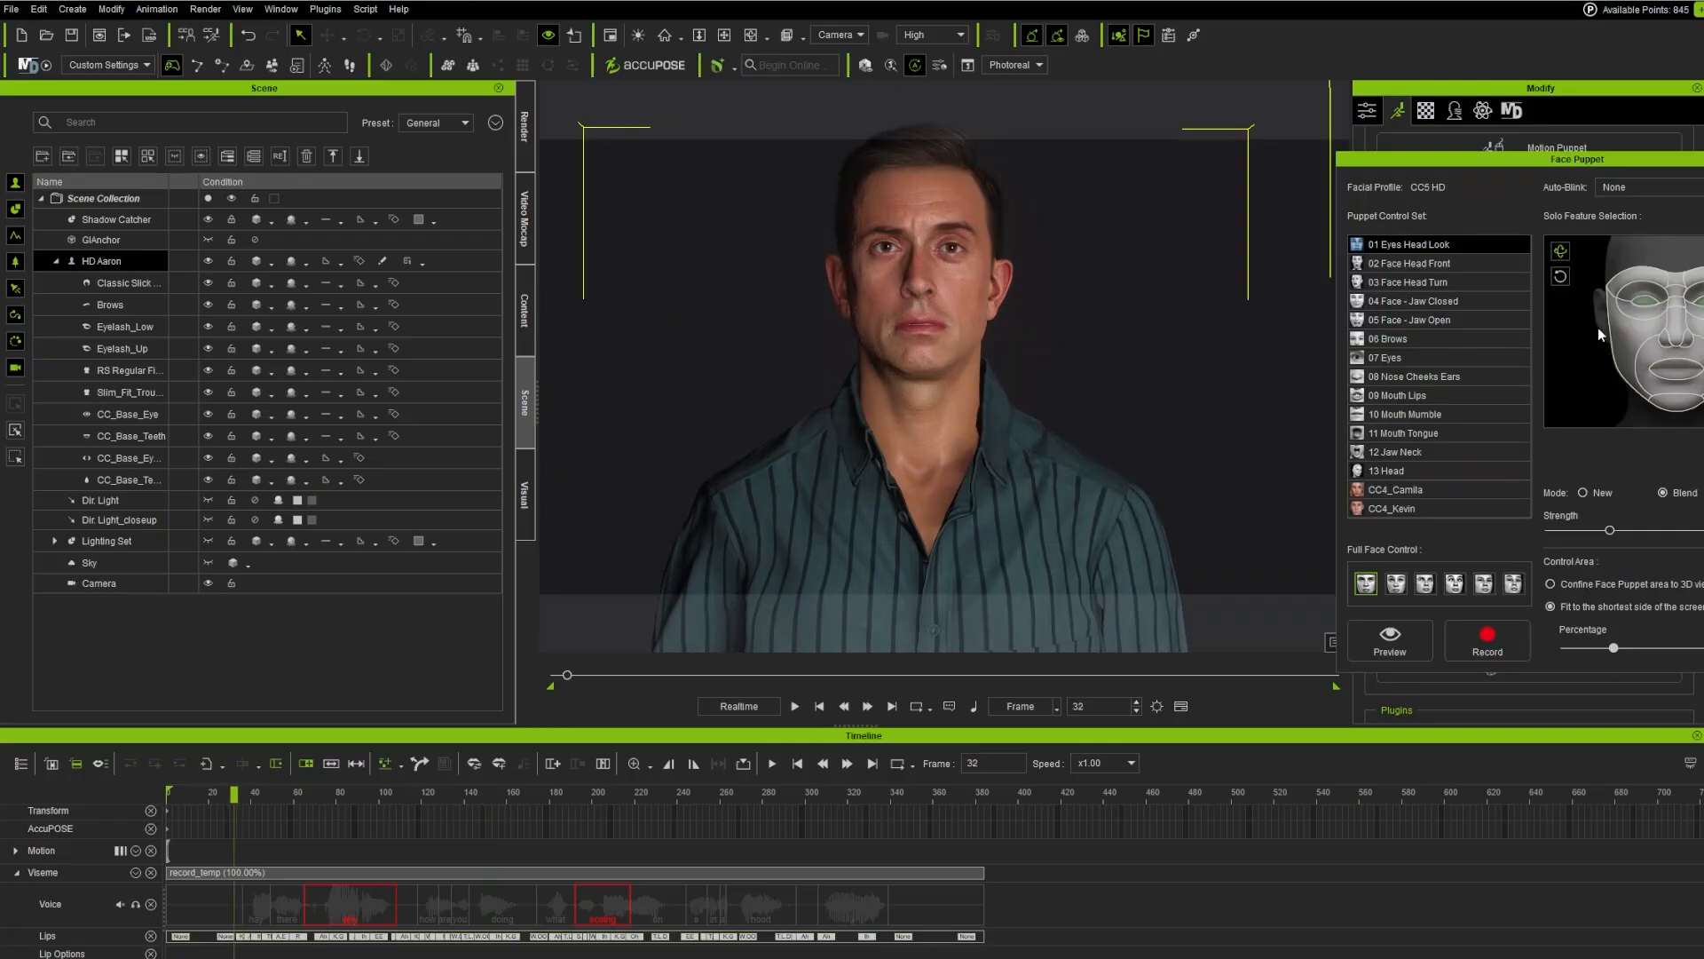
click(1666, 294)
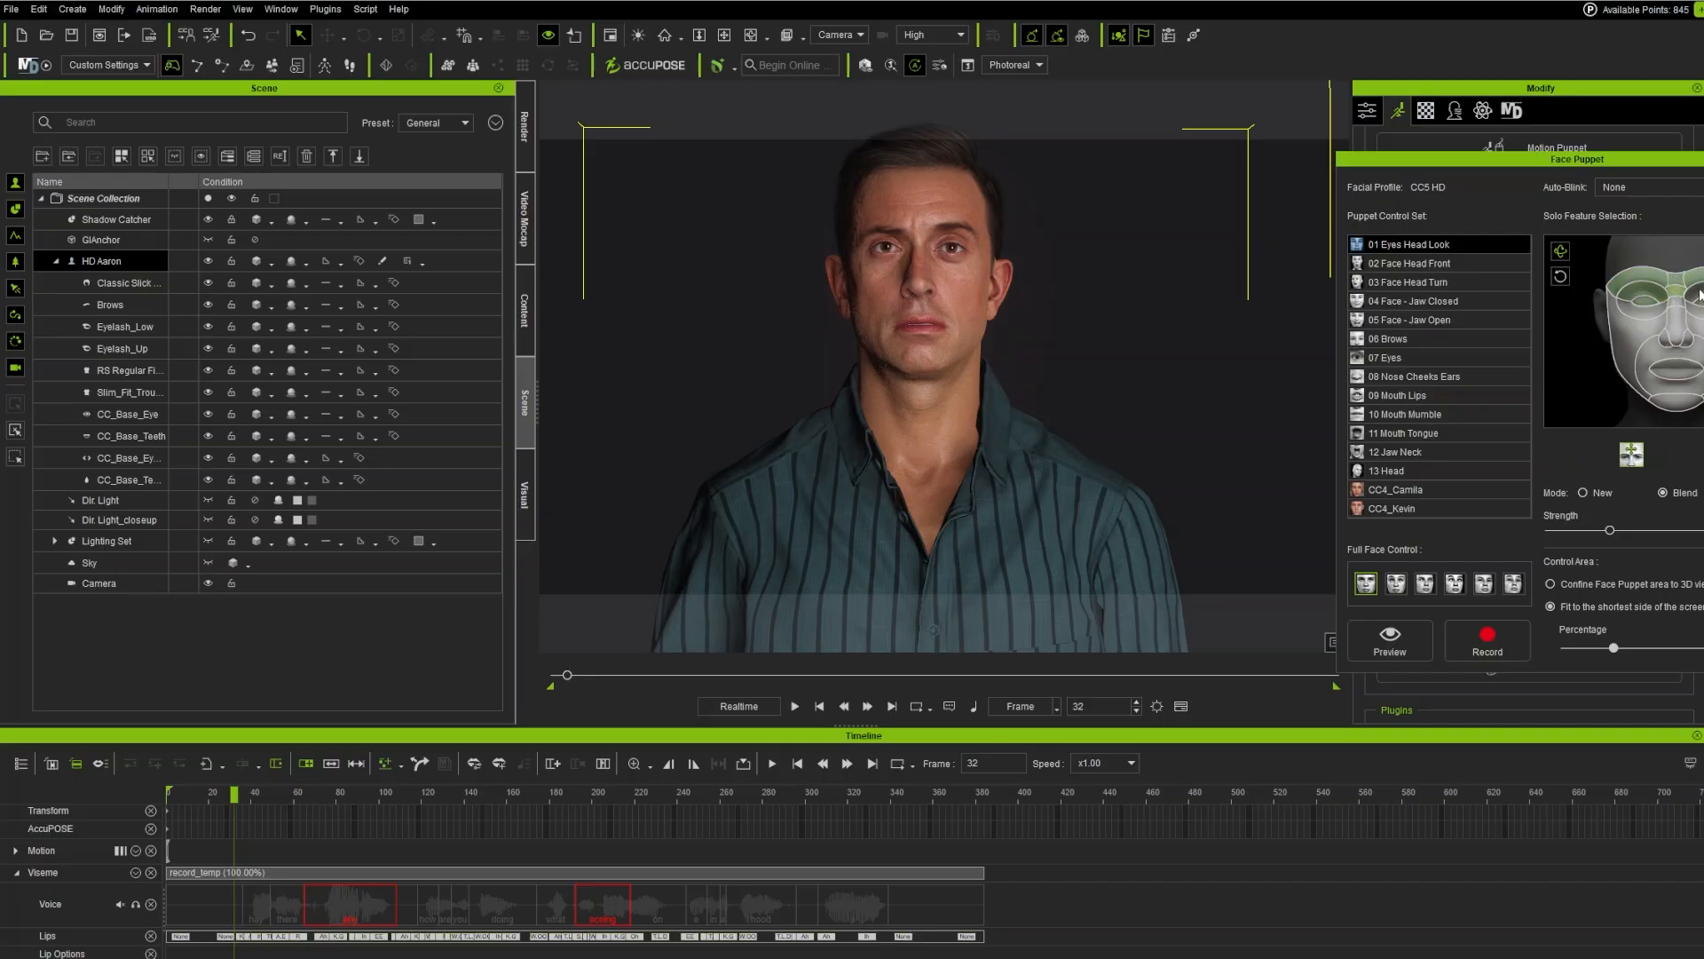
click(1697, 300)
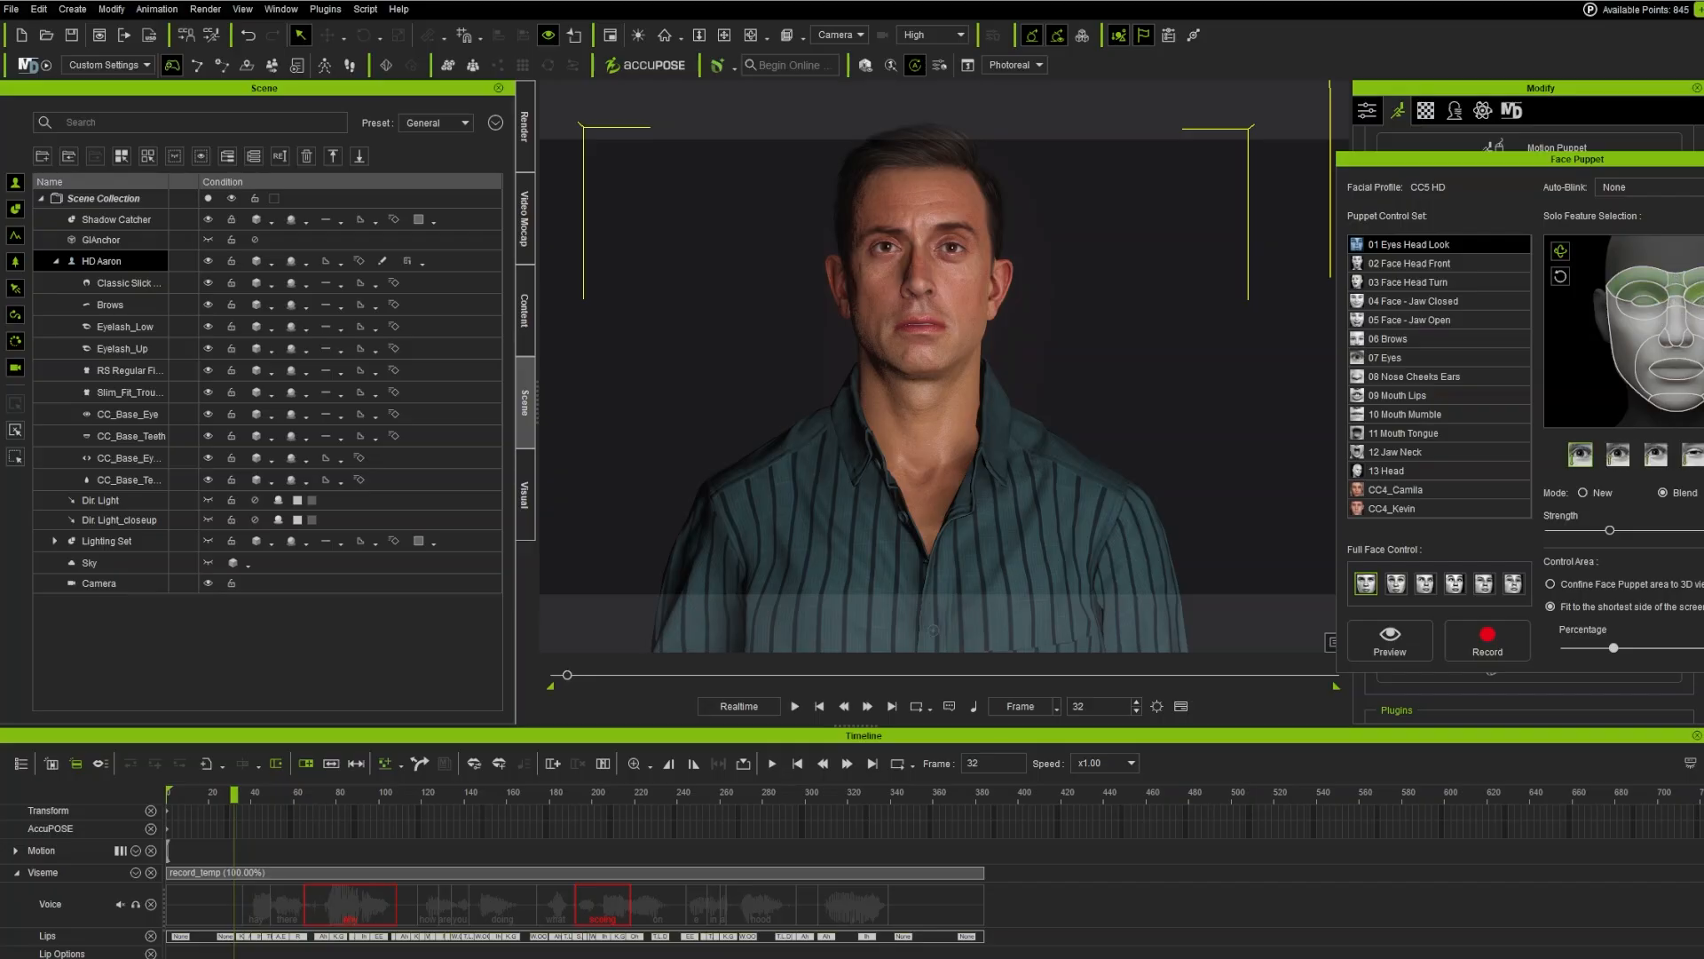
Step: Preview the puppet control of the brows and eyes at frame 32
click(1390, 644)
key(space)
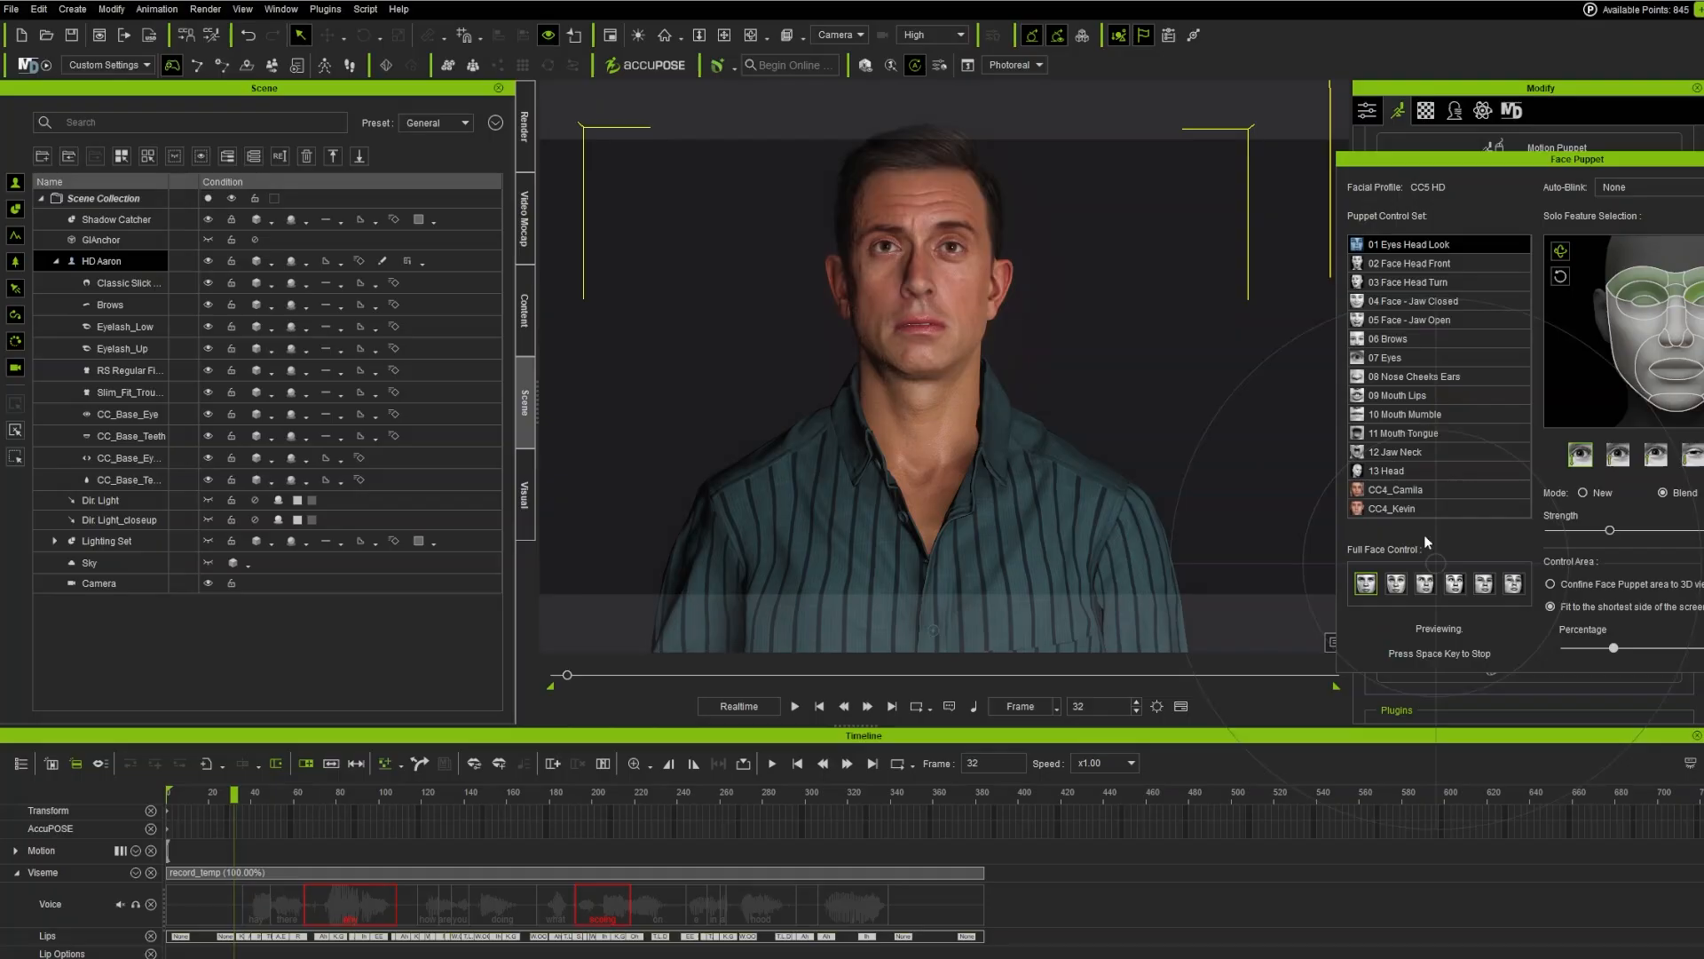
key(space)
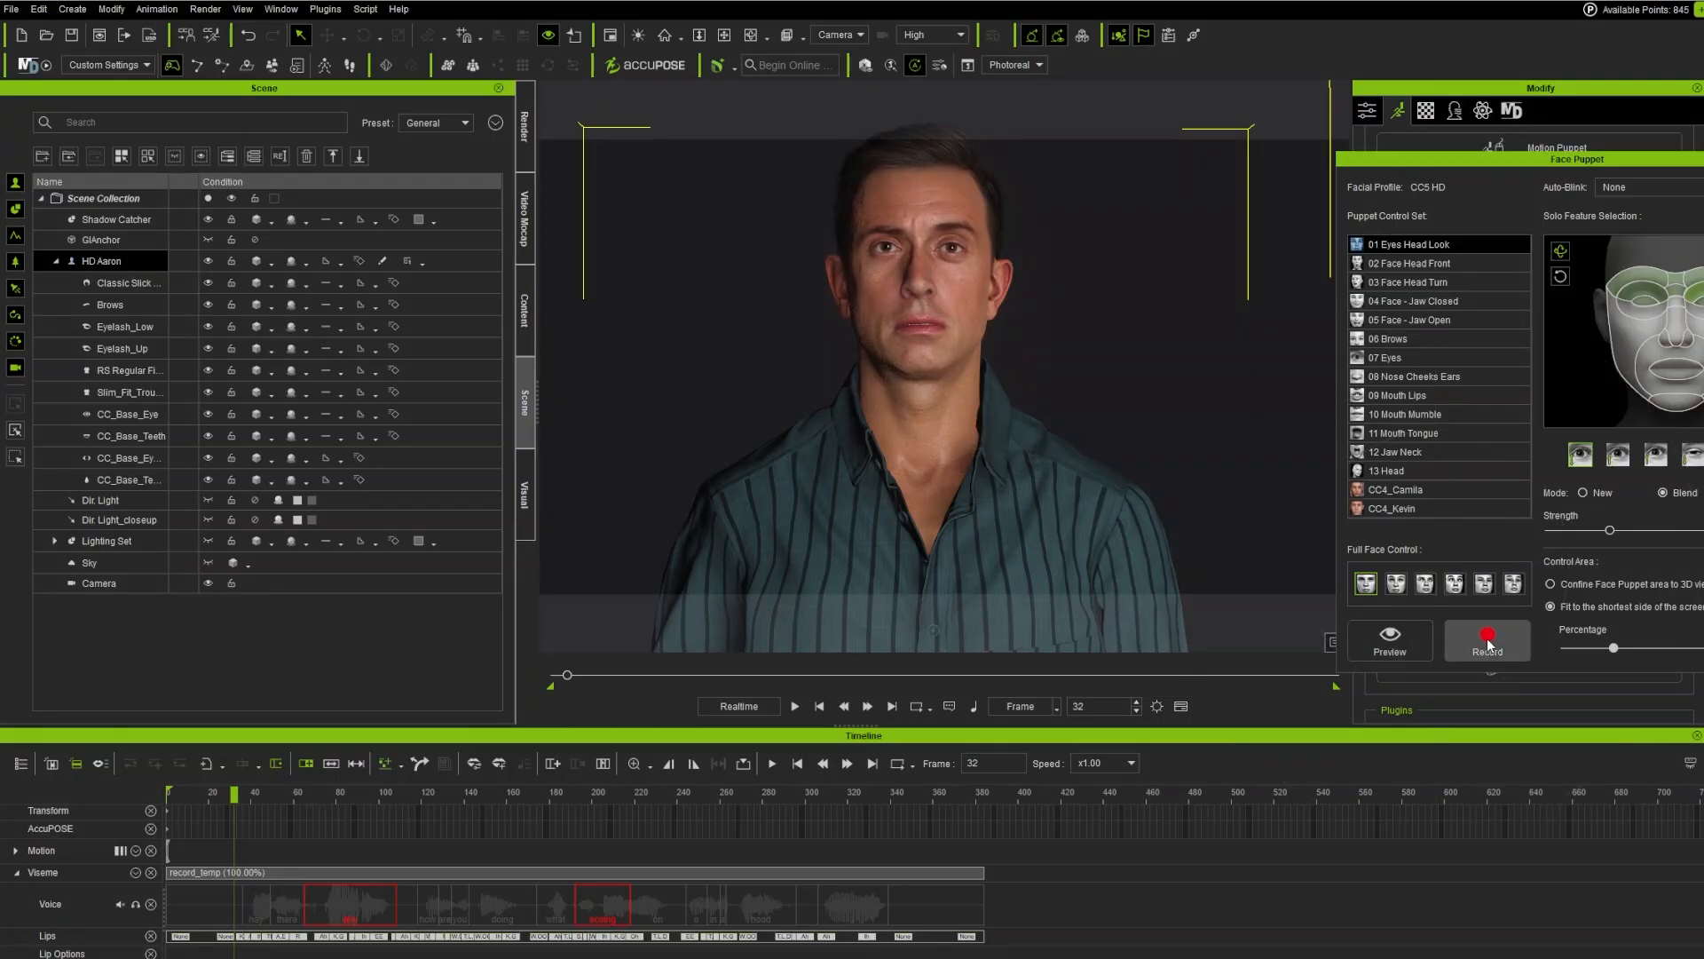
Step: Record a Face Puppet performance of the brows and eyes from frame 32 past the end of the voice clip, and play it back
click(1488, 639)
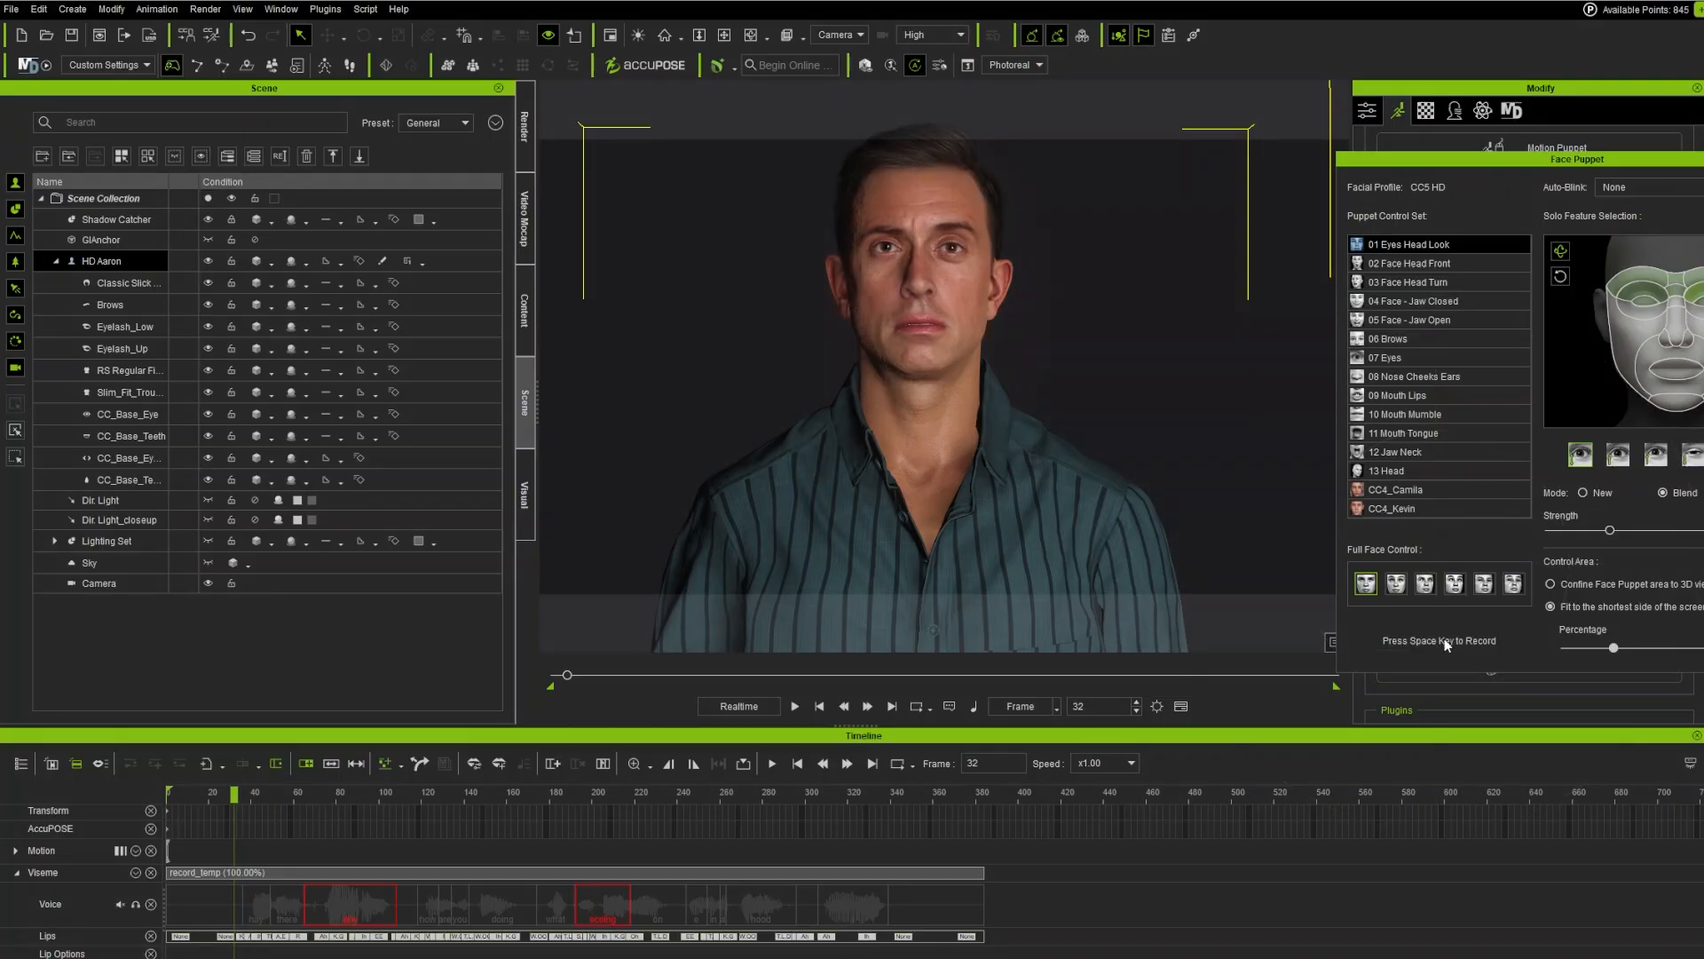
key(space)
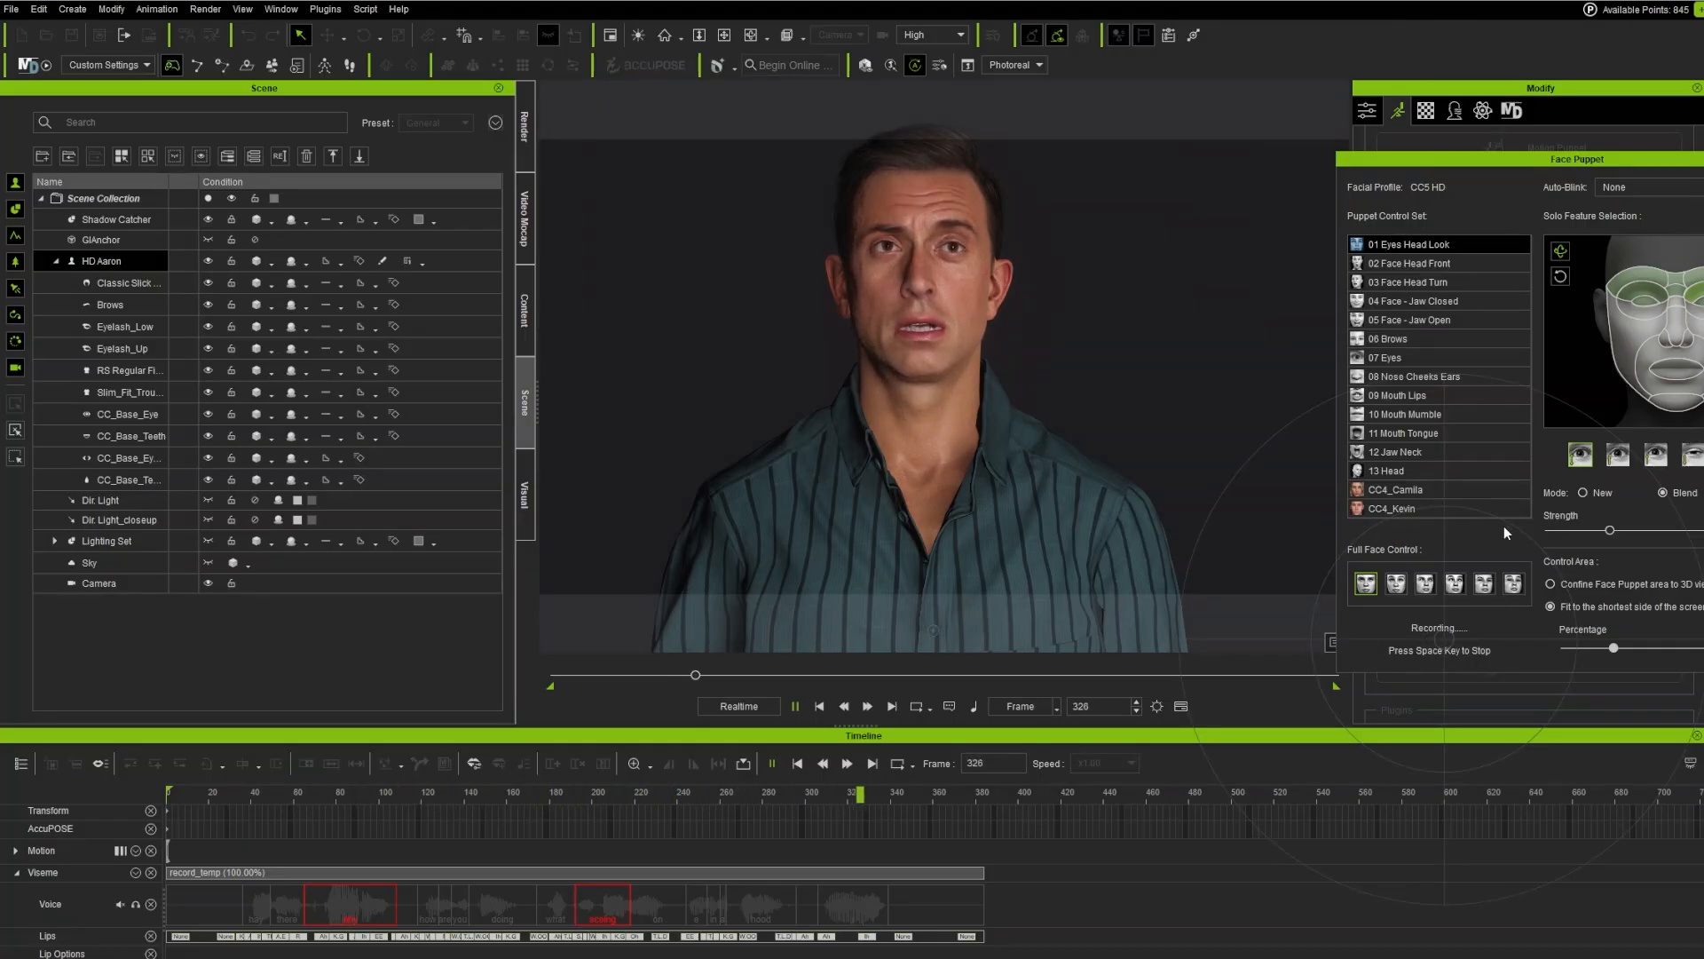
key(space)
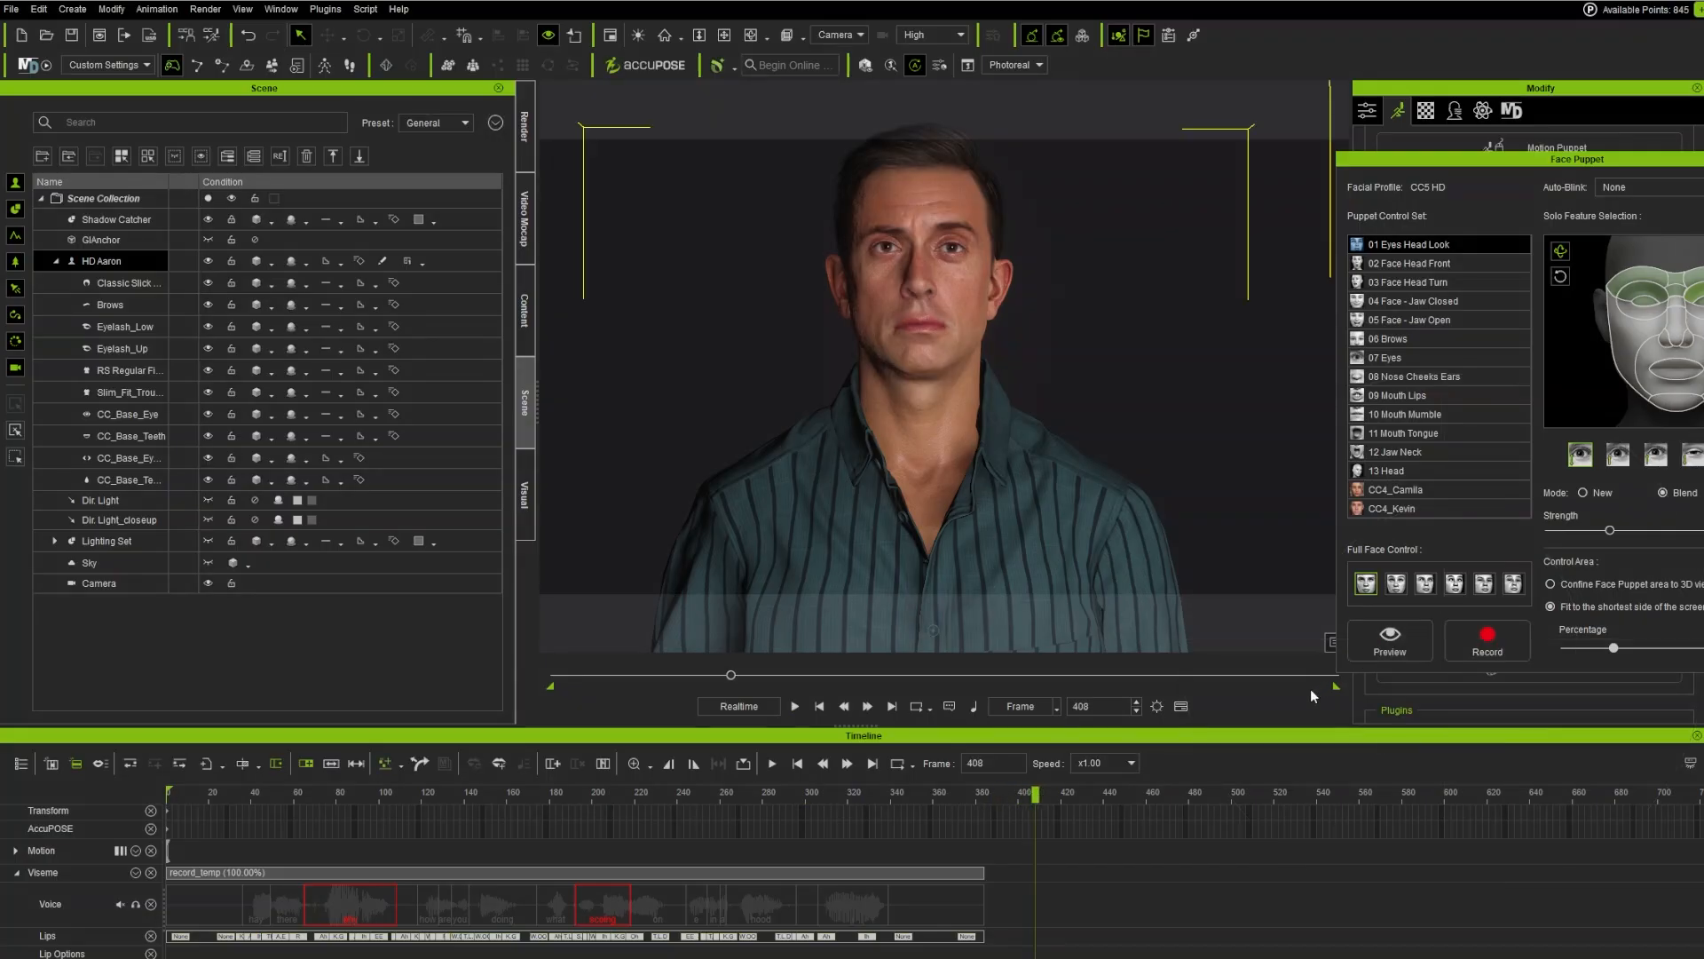
drag(989, 790, 241, 829)
key(space)
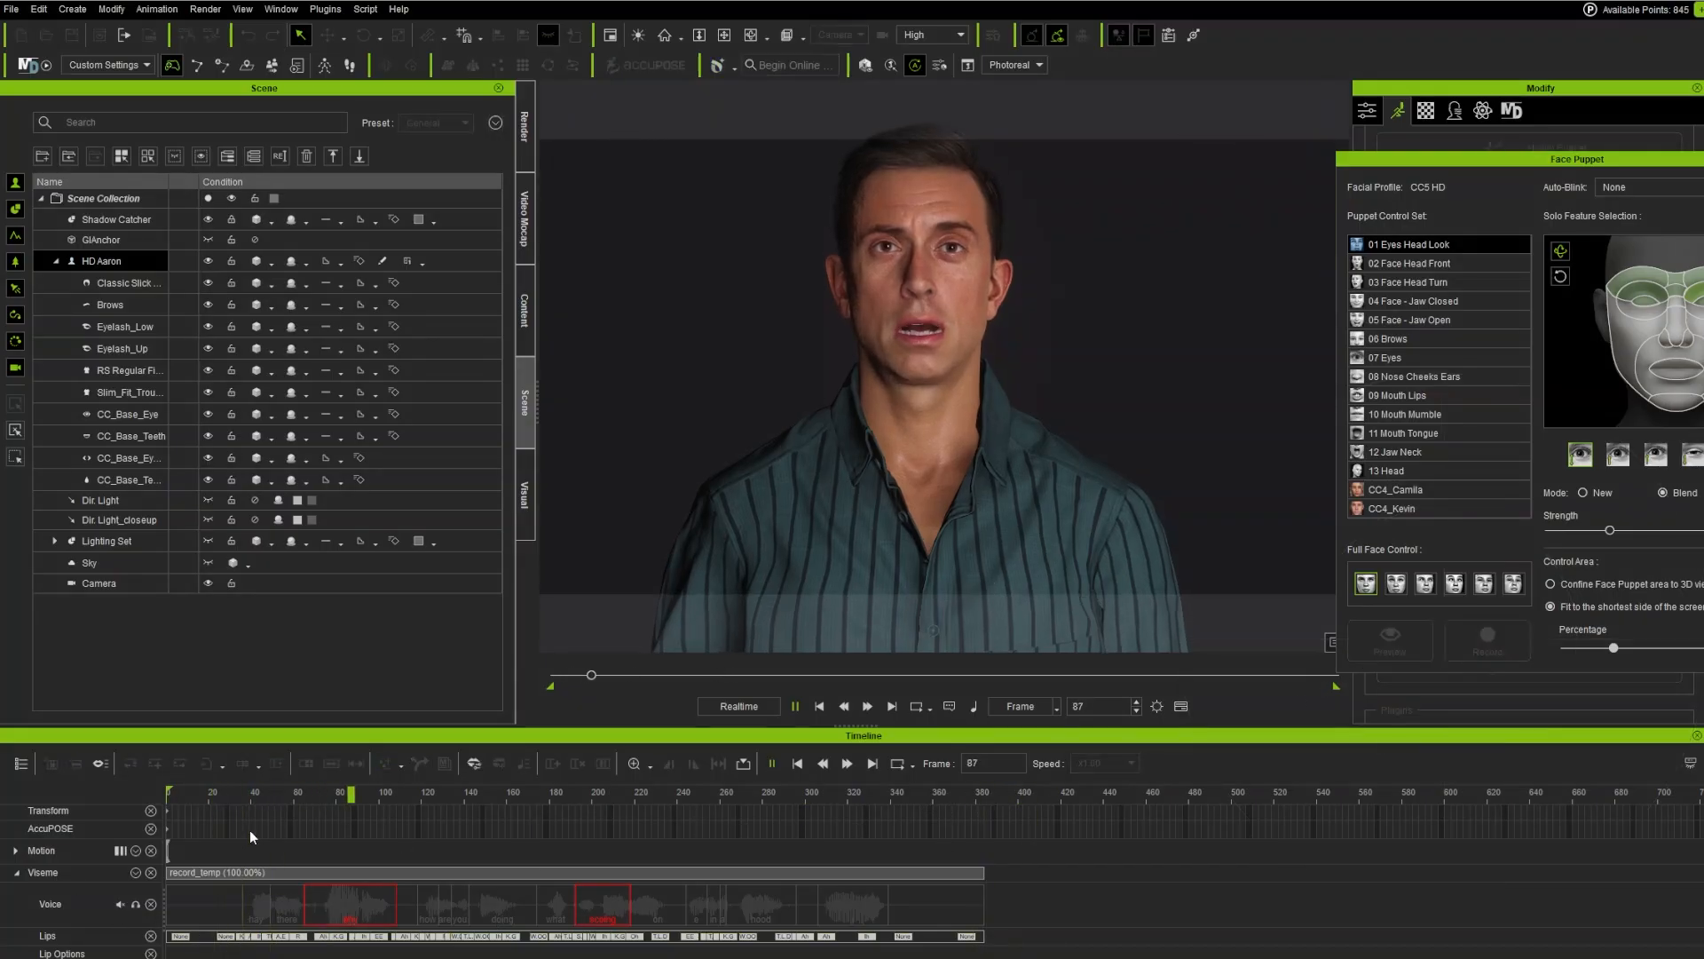
key(space)
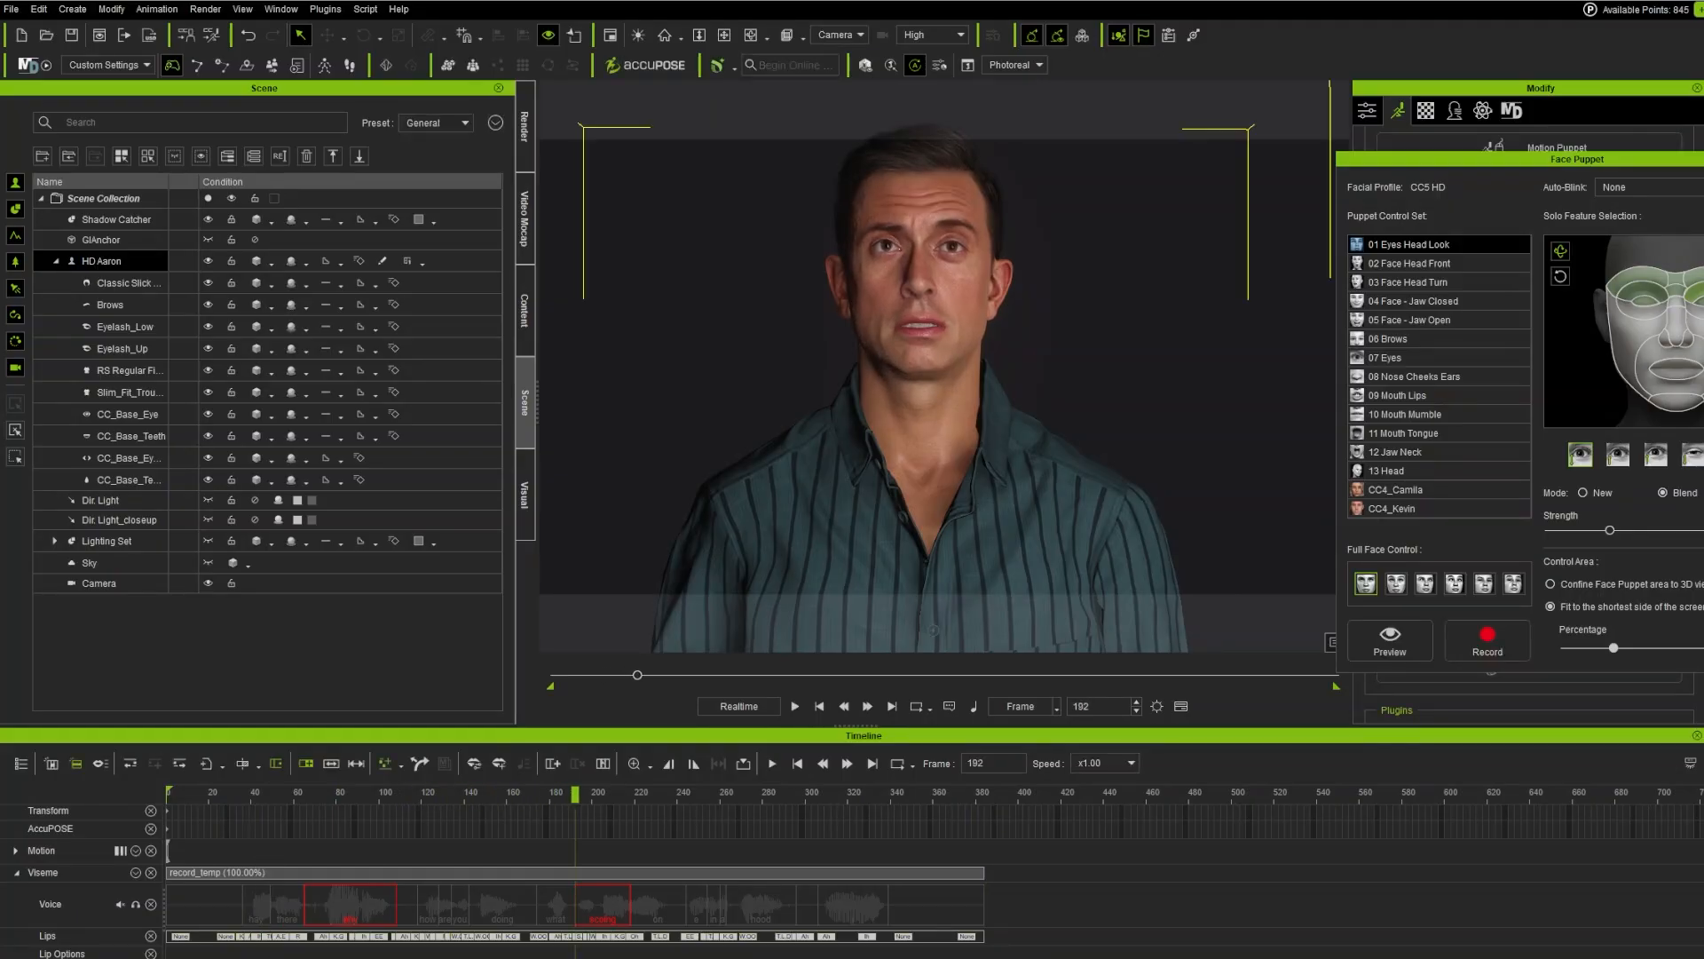
Step: Remove the recorded Face Puppet performance and return to frame 33
click(391, 828)
key(Delete)
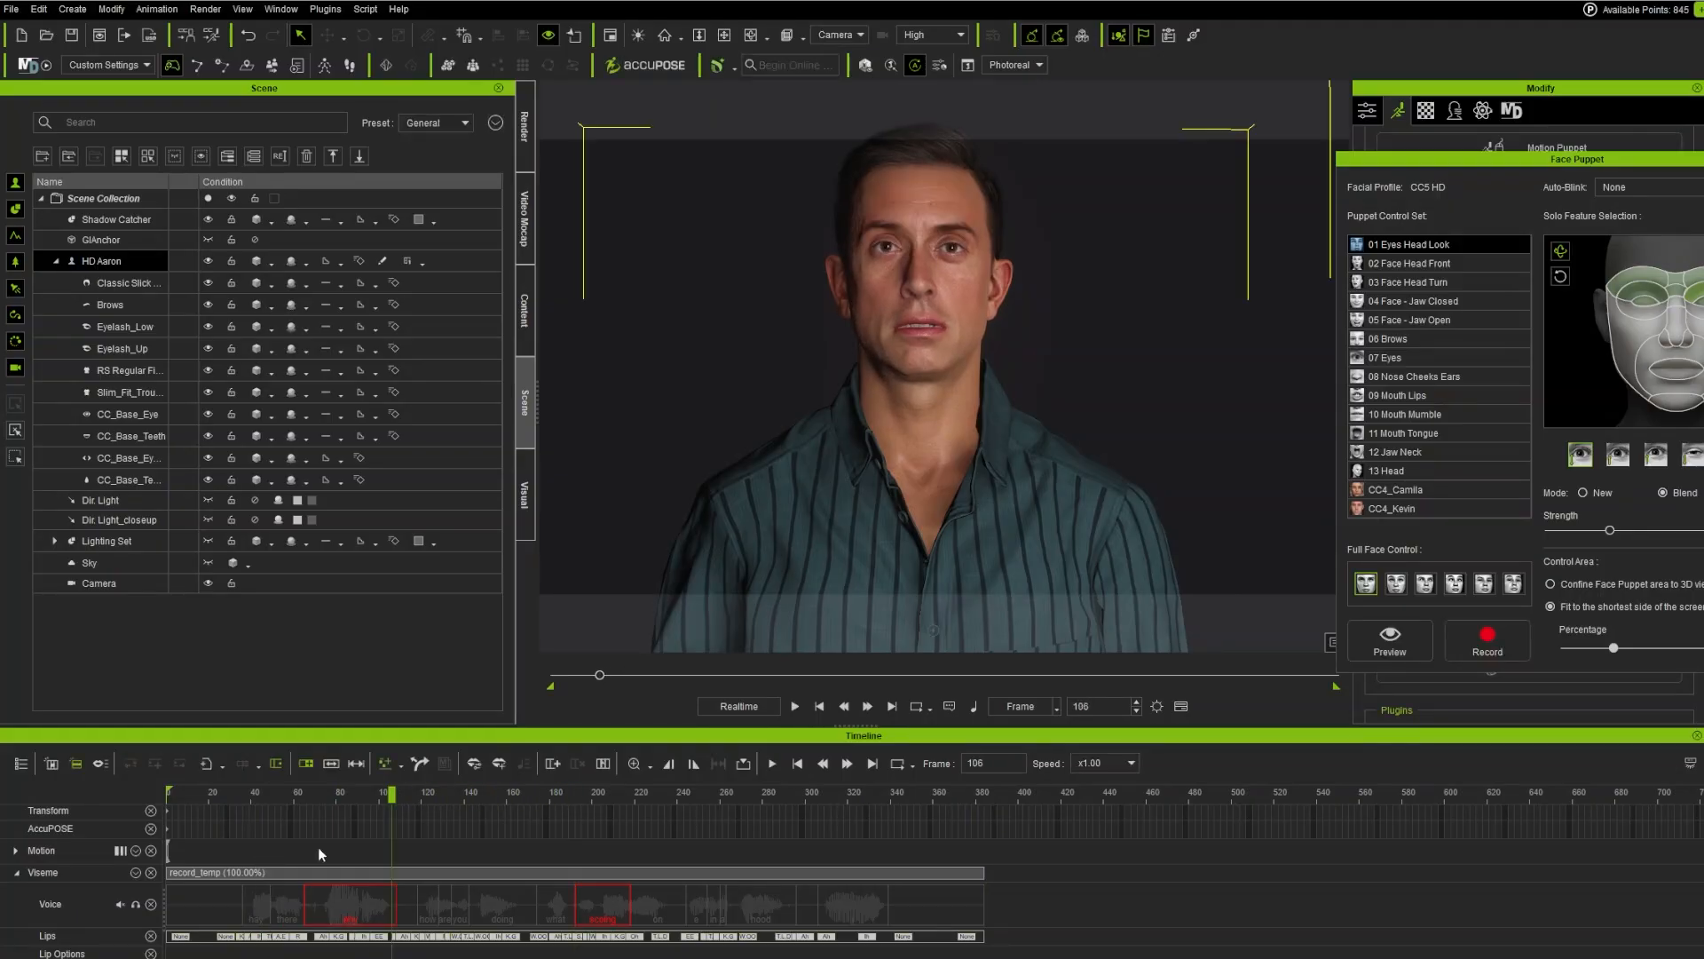
click(237, 802)
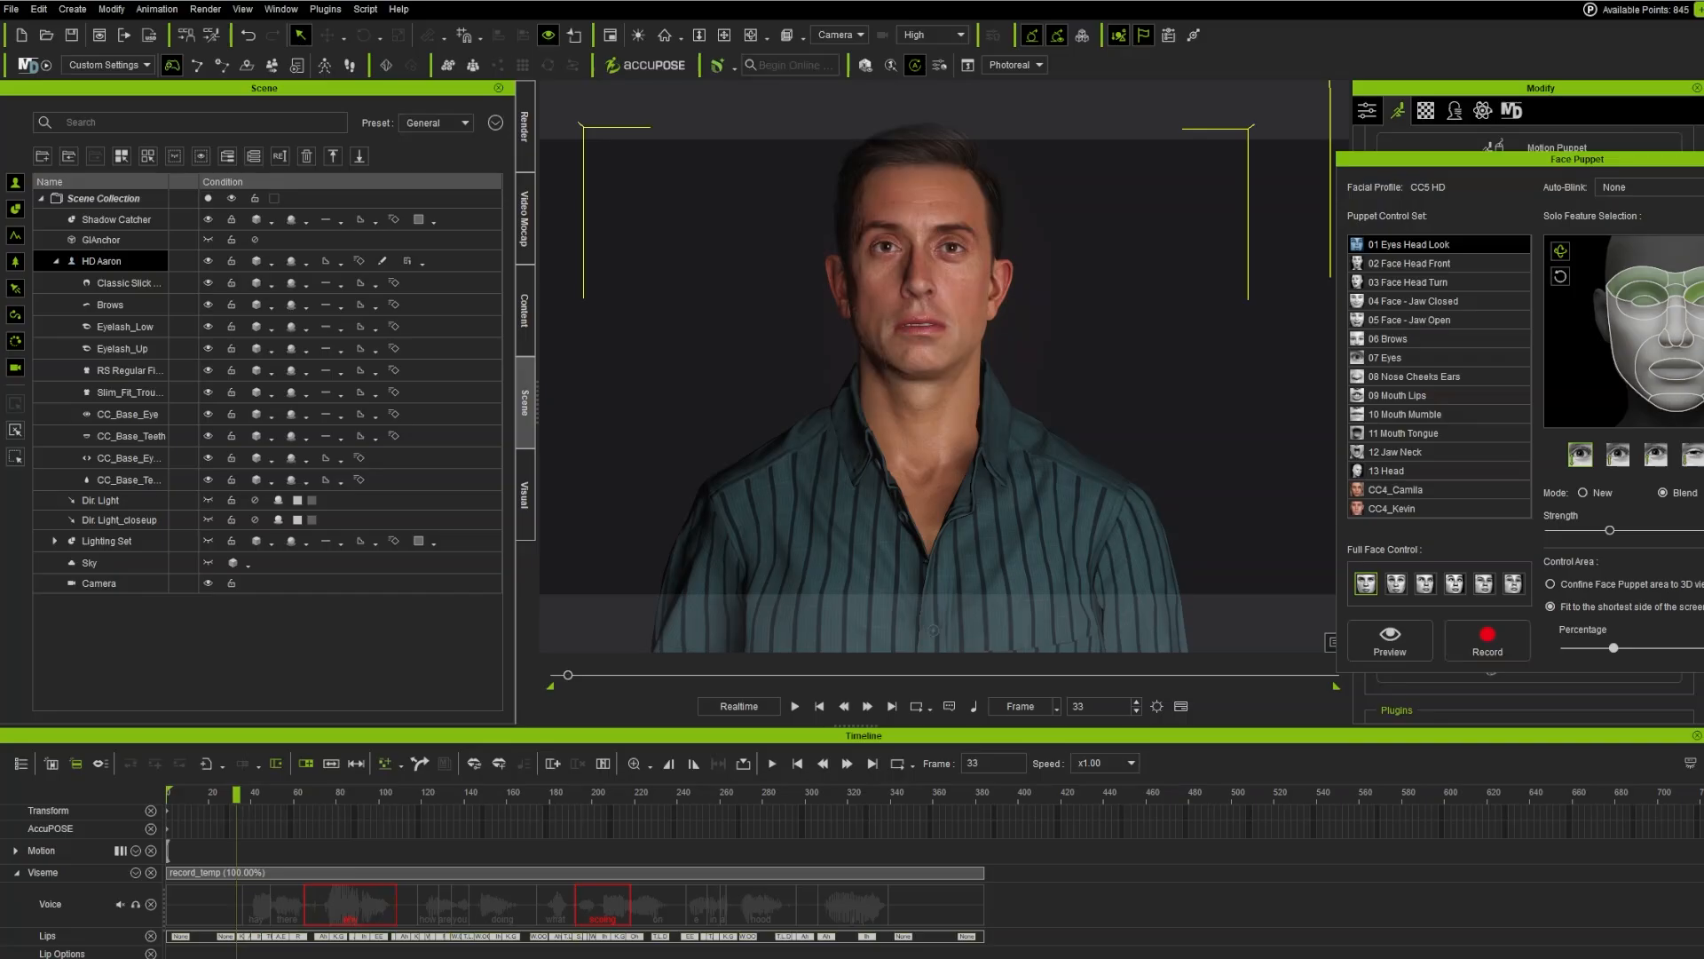
Step: Adjust the brow and eye solo features, add the cheeks, and preview the puppet control at frame 99
click(1645, 310)
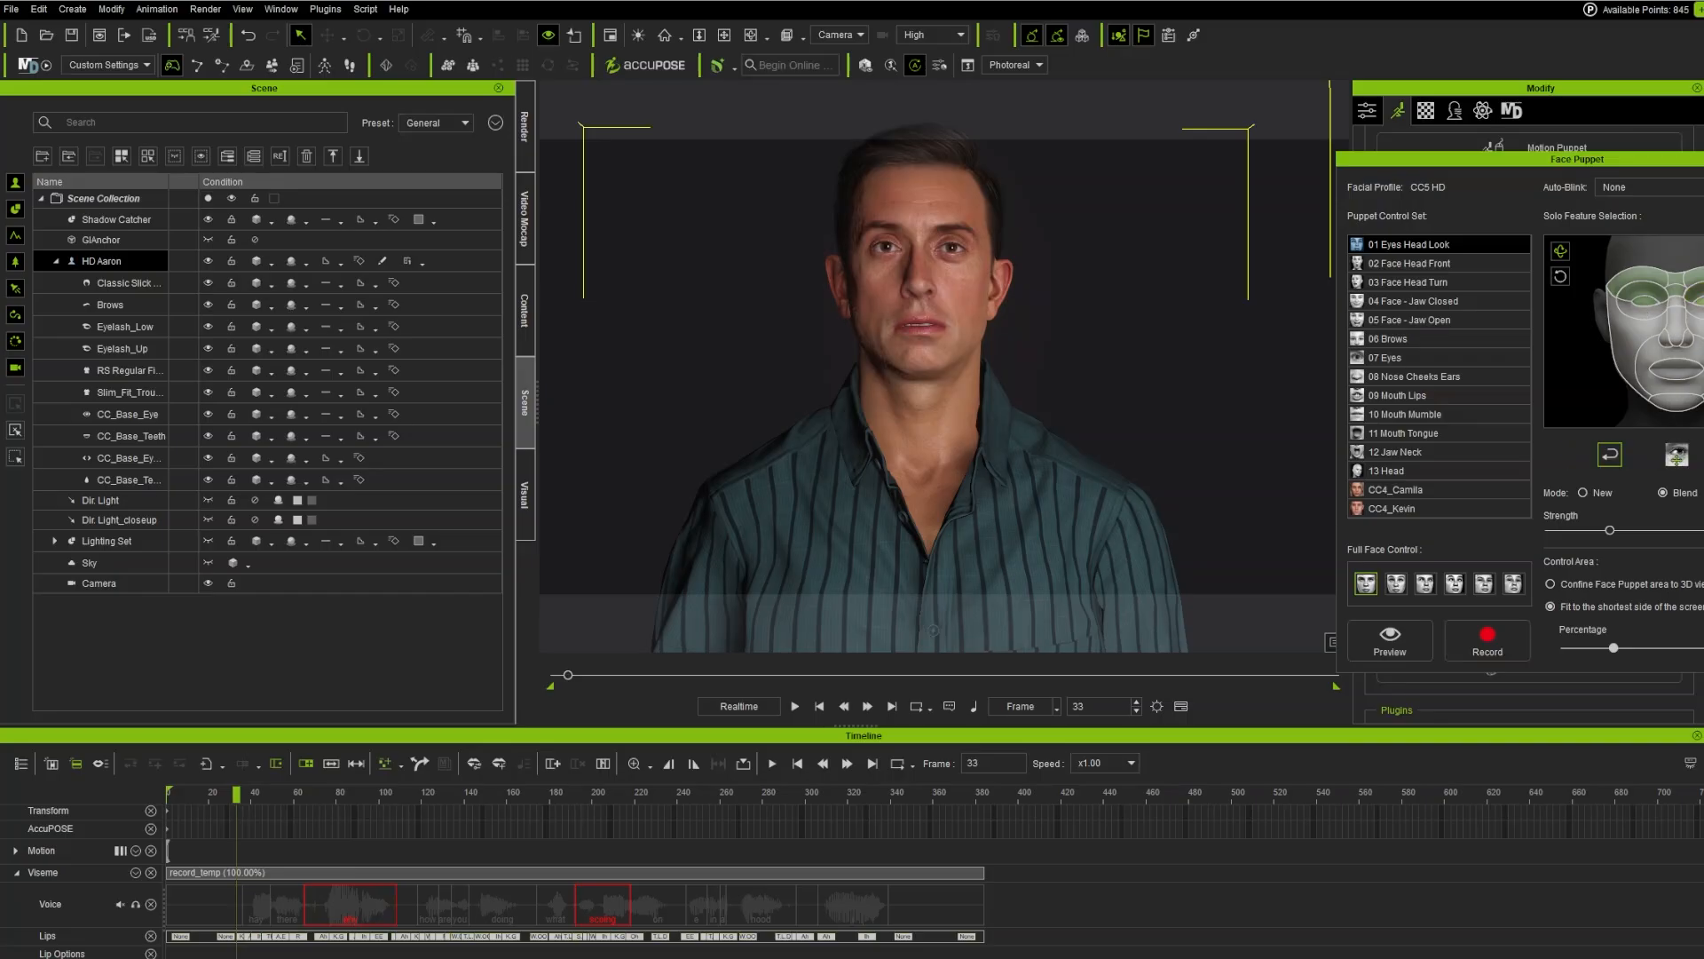
click(1647, 300)
click(1635, 316)
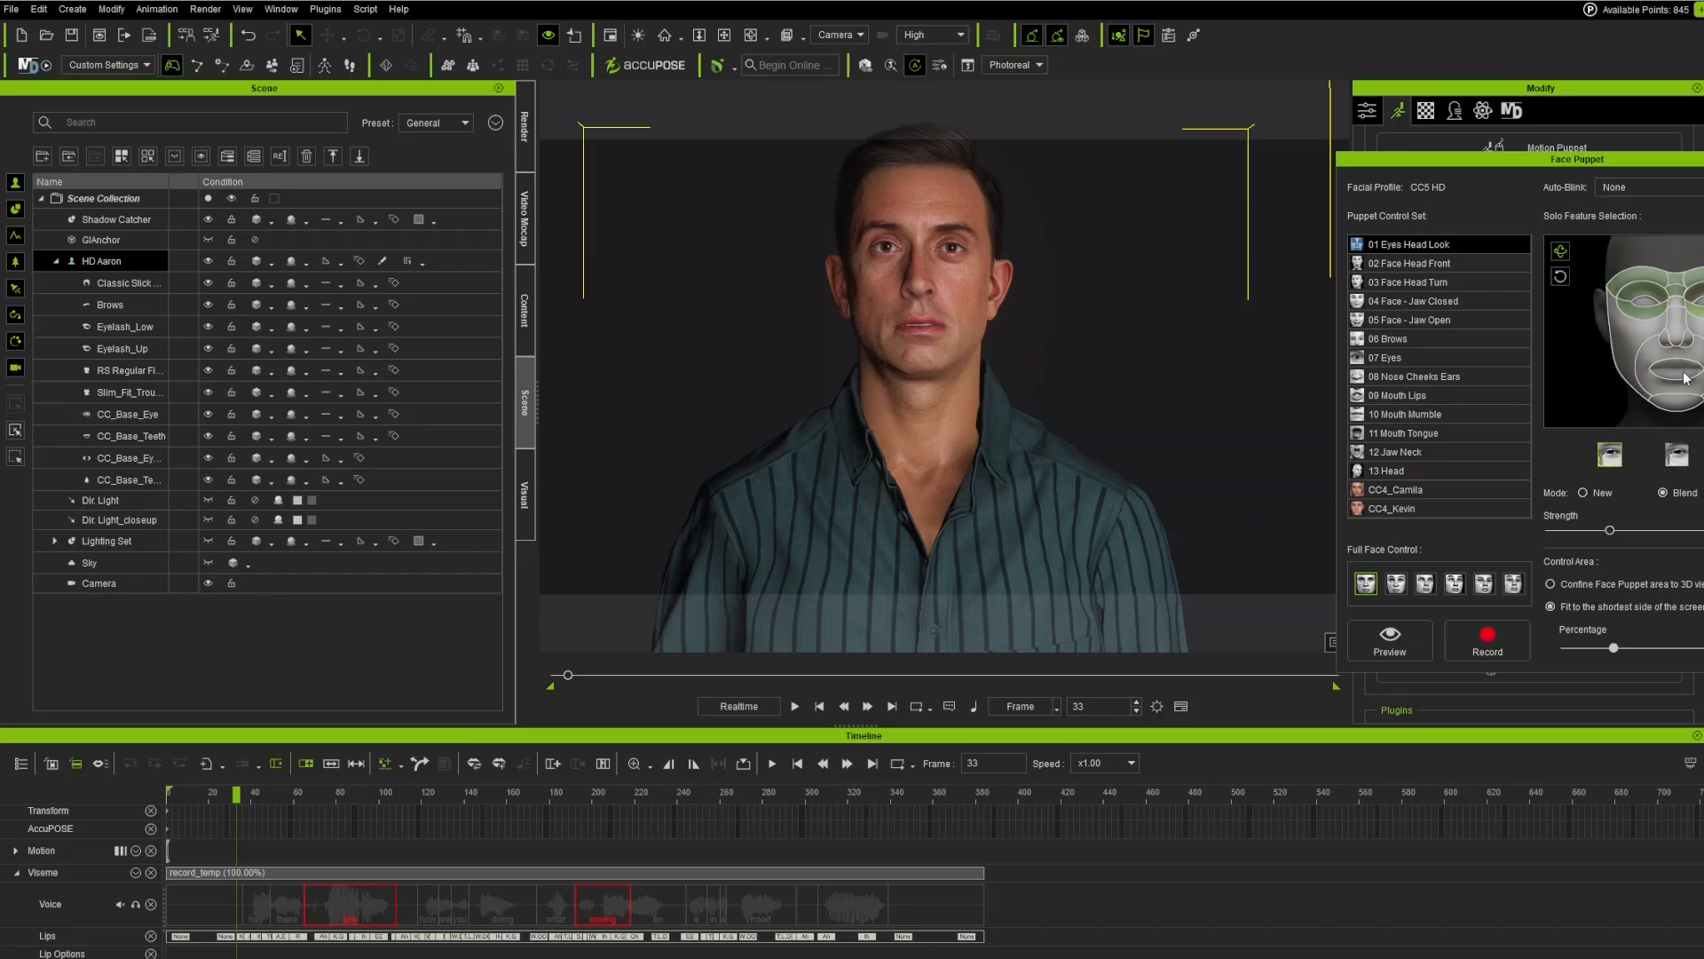
click(1622, 366)
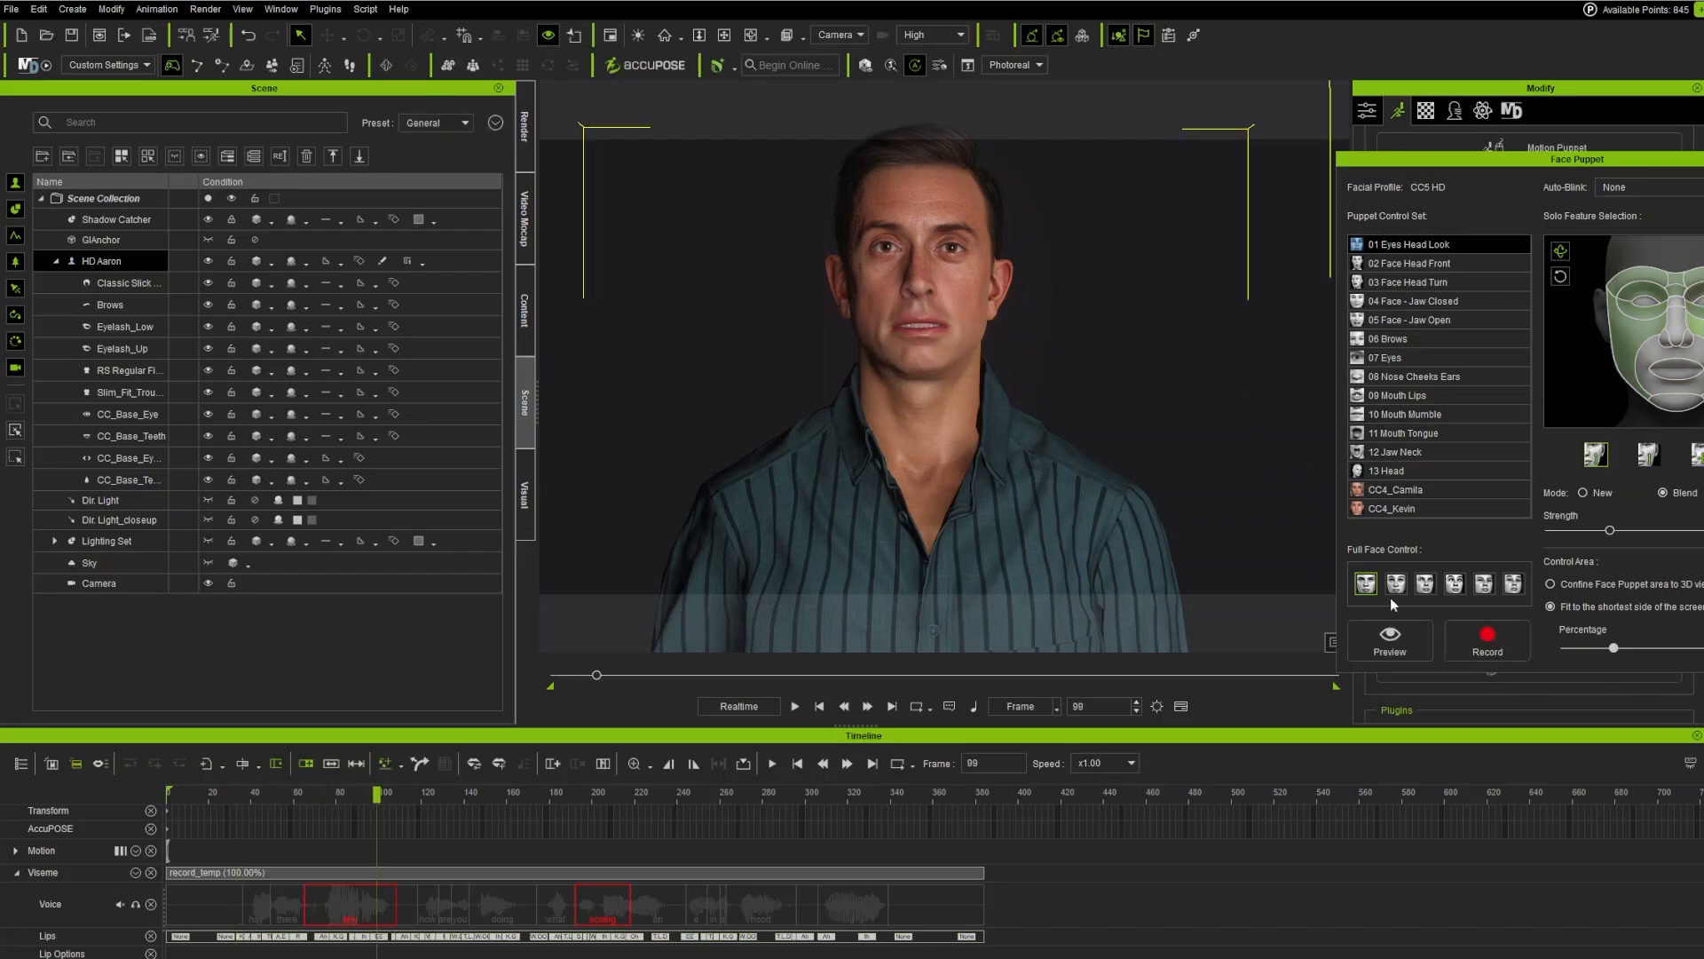
click(1401, 643)
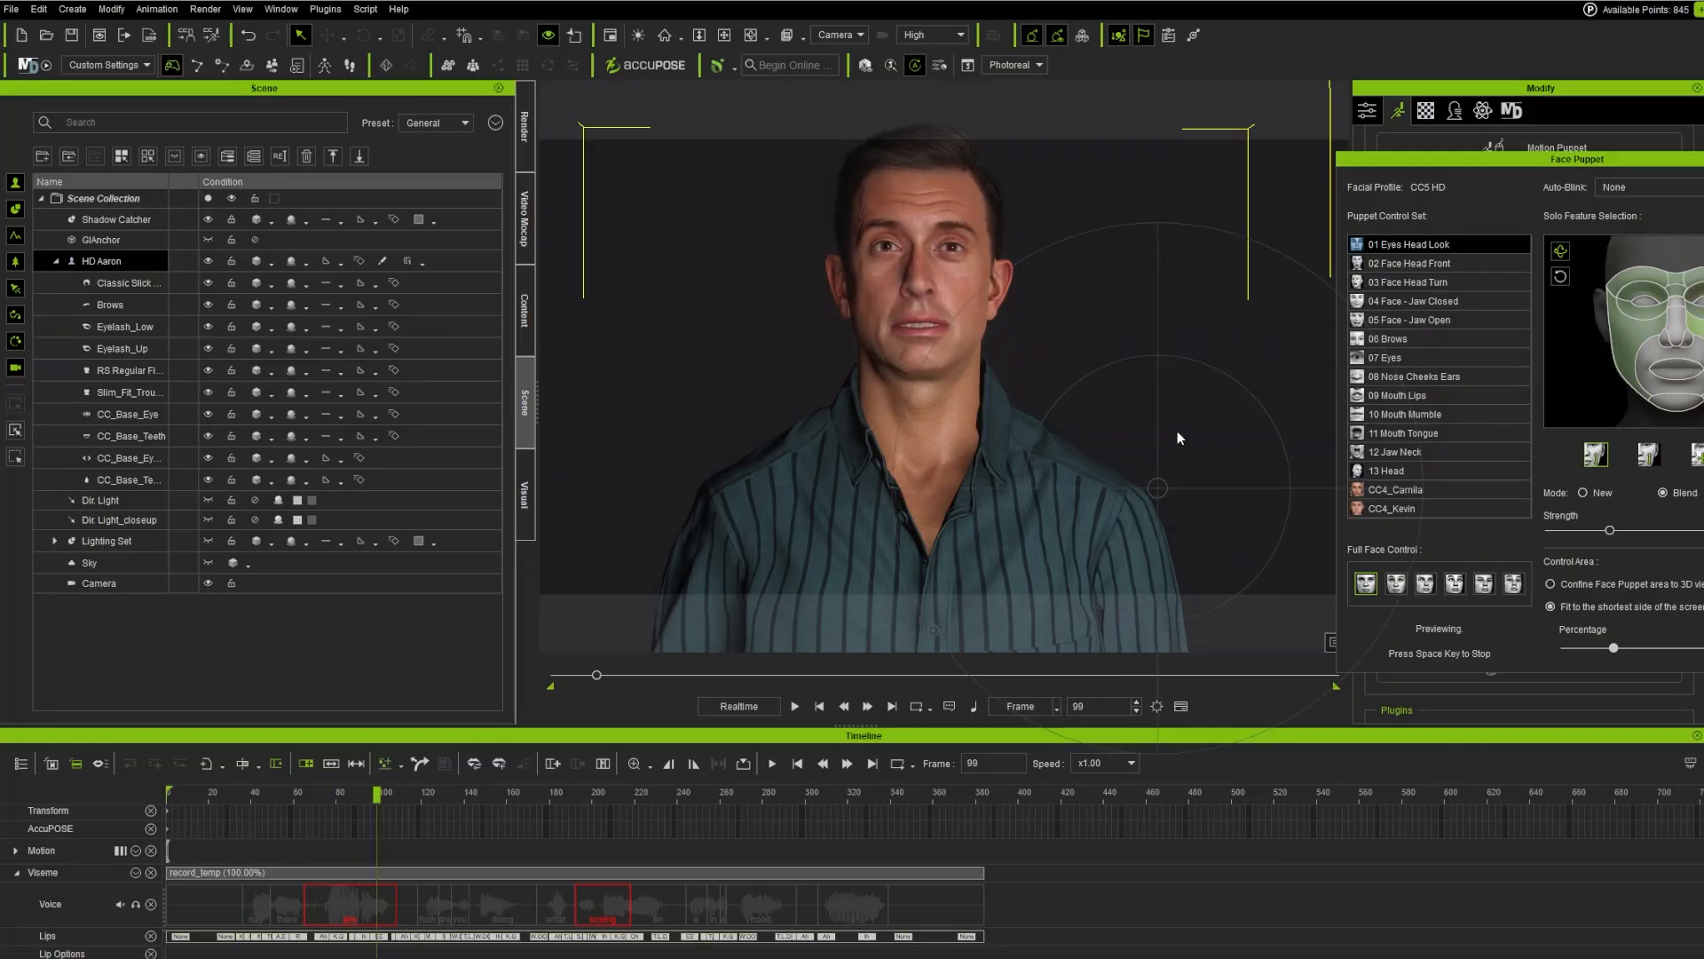
key(space)
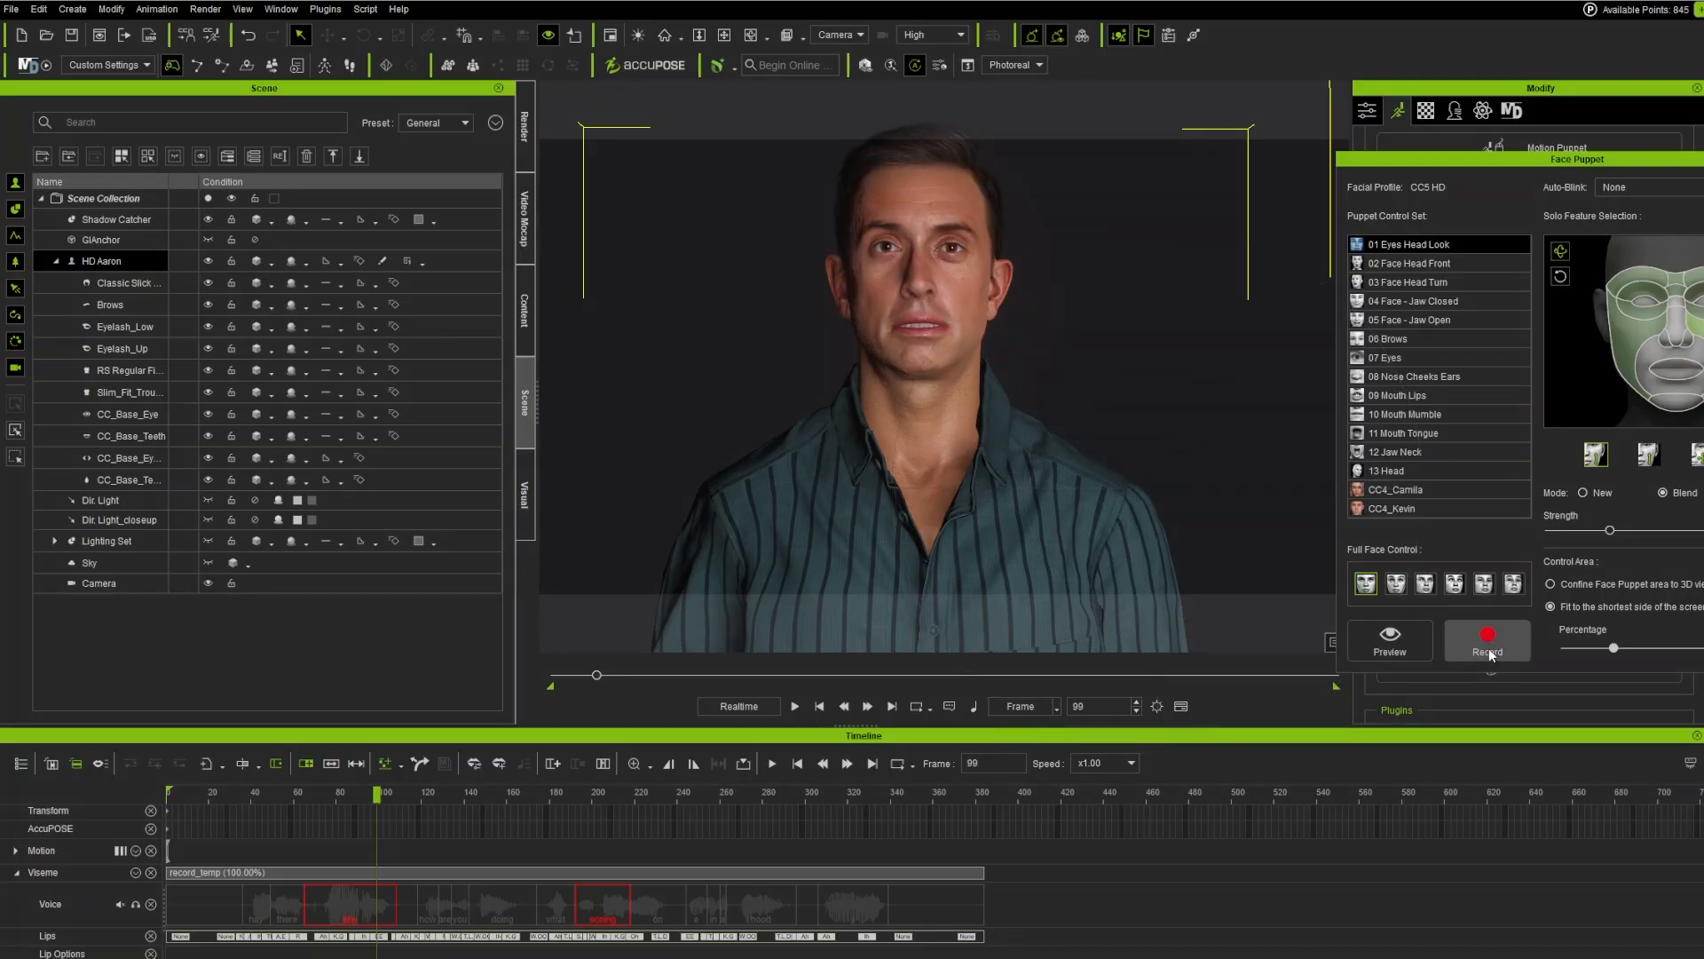
Step: Record a Face Puppet performance from near the start of the timeline through the voice clip, and play it back
drag(377, 795, 193, 795)
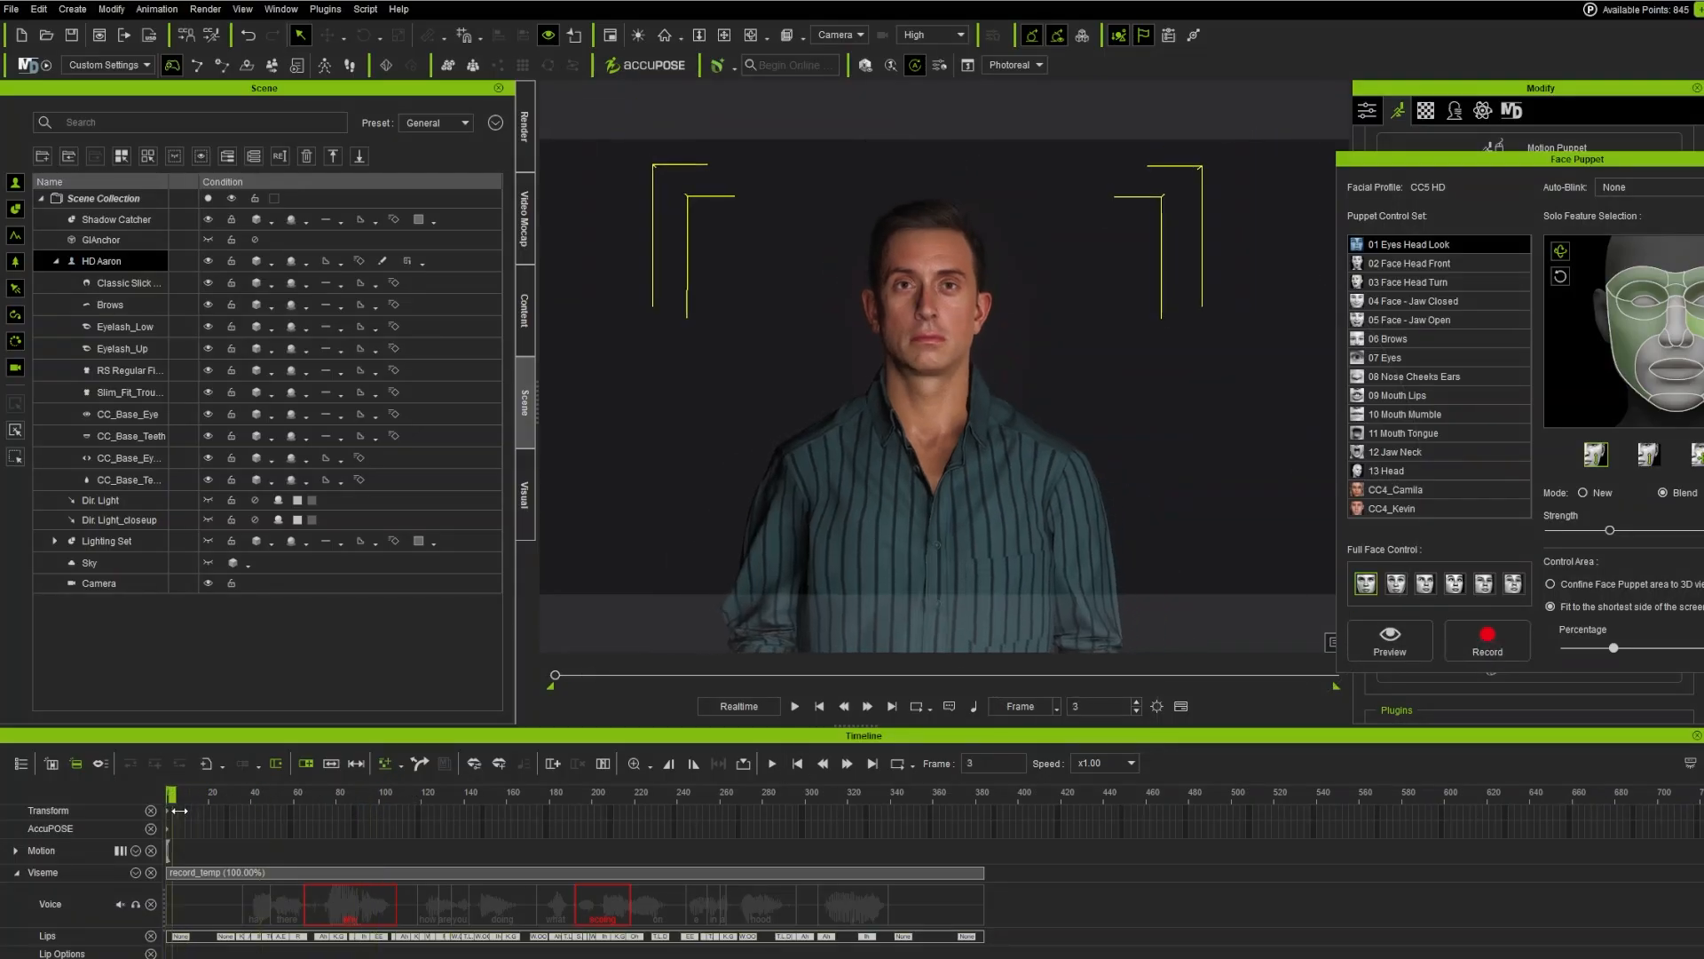
click(1502, 641)
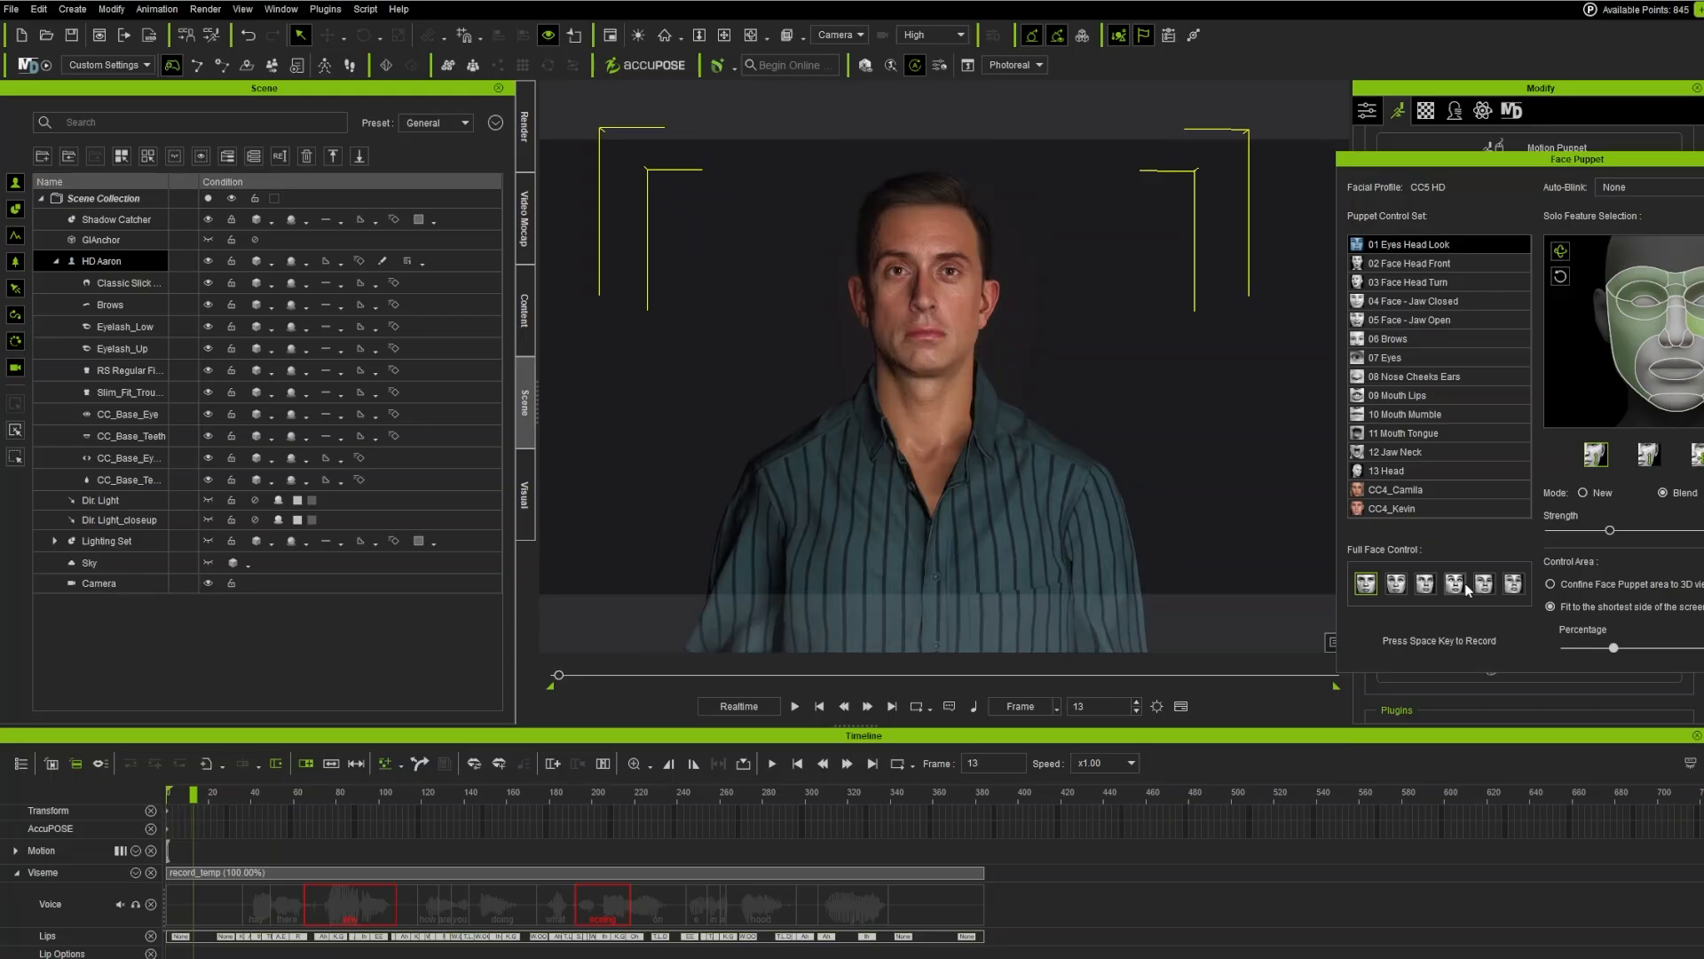
key(space)
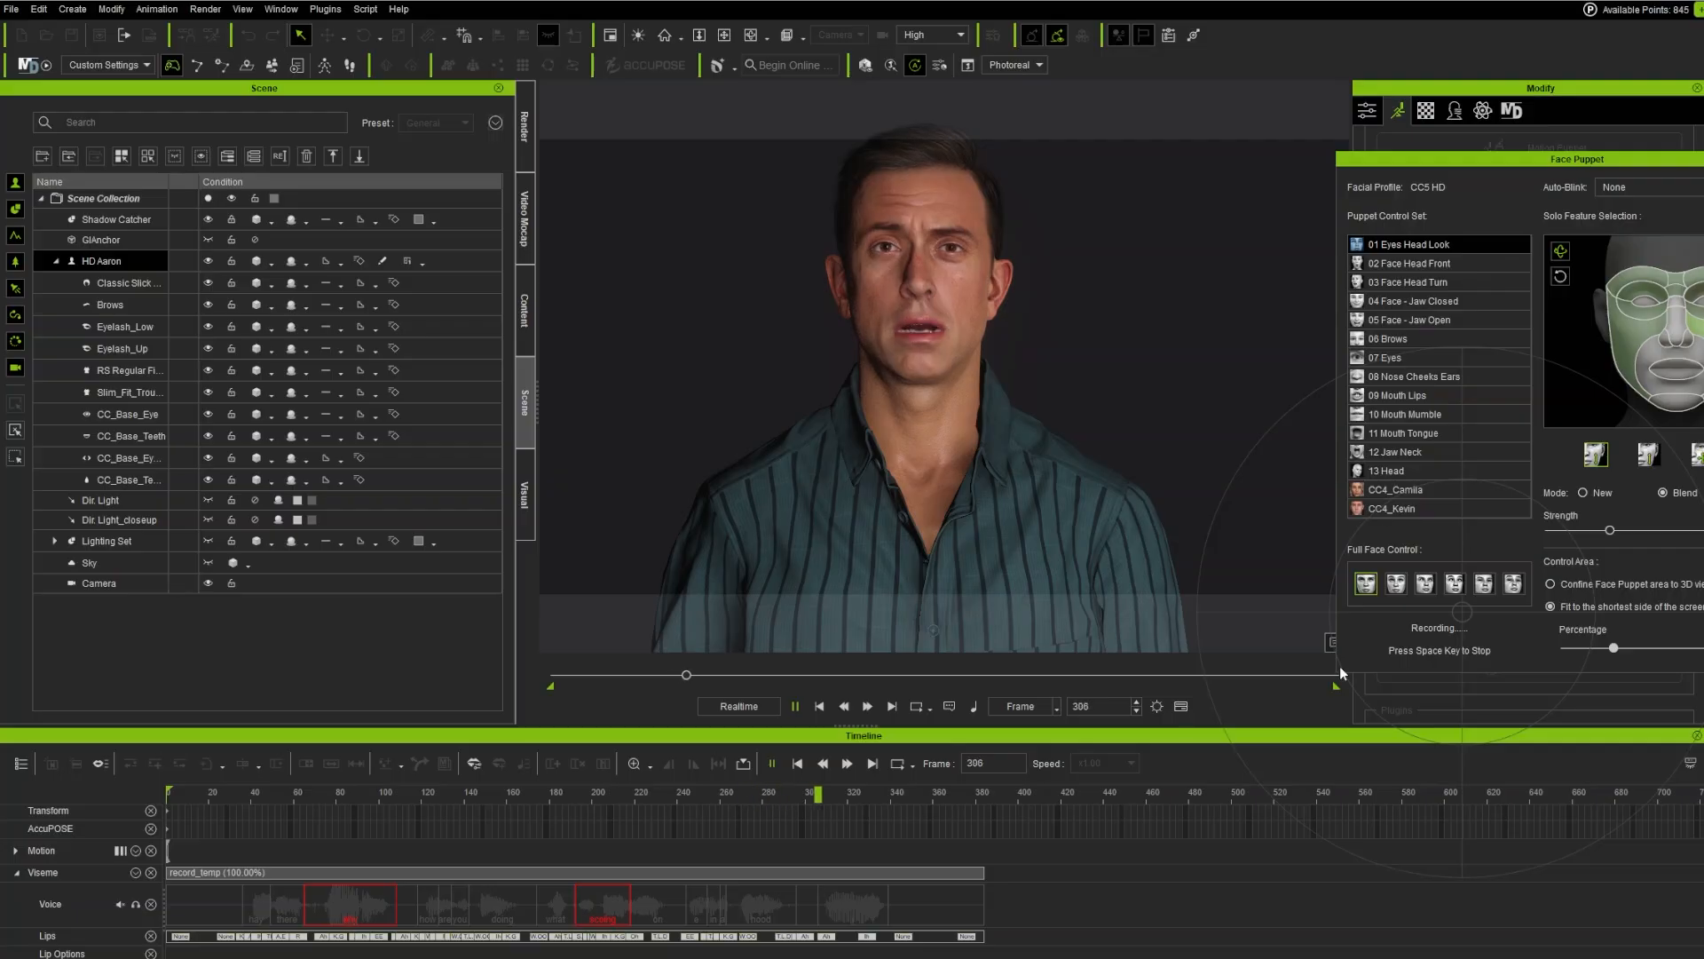
key(space)
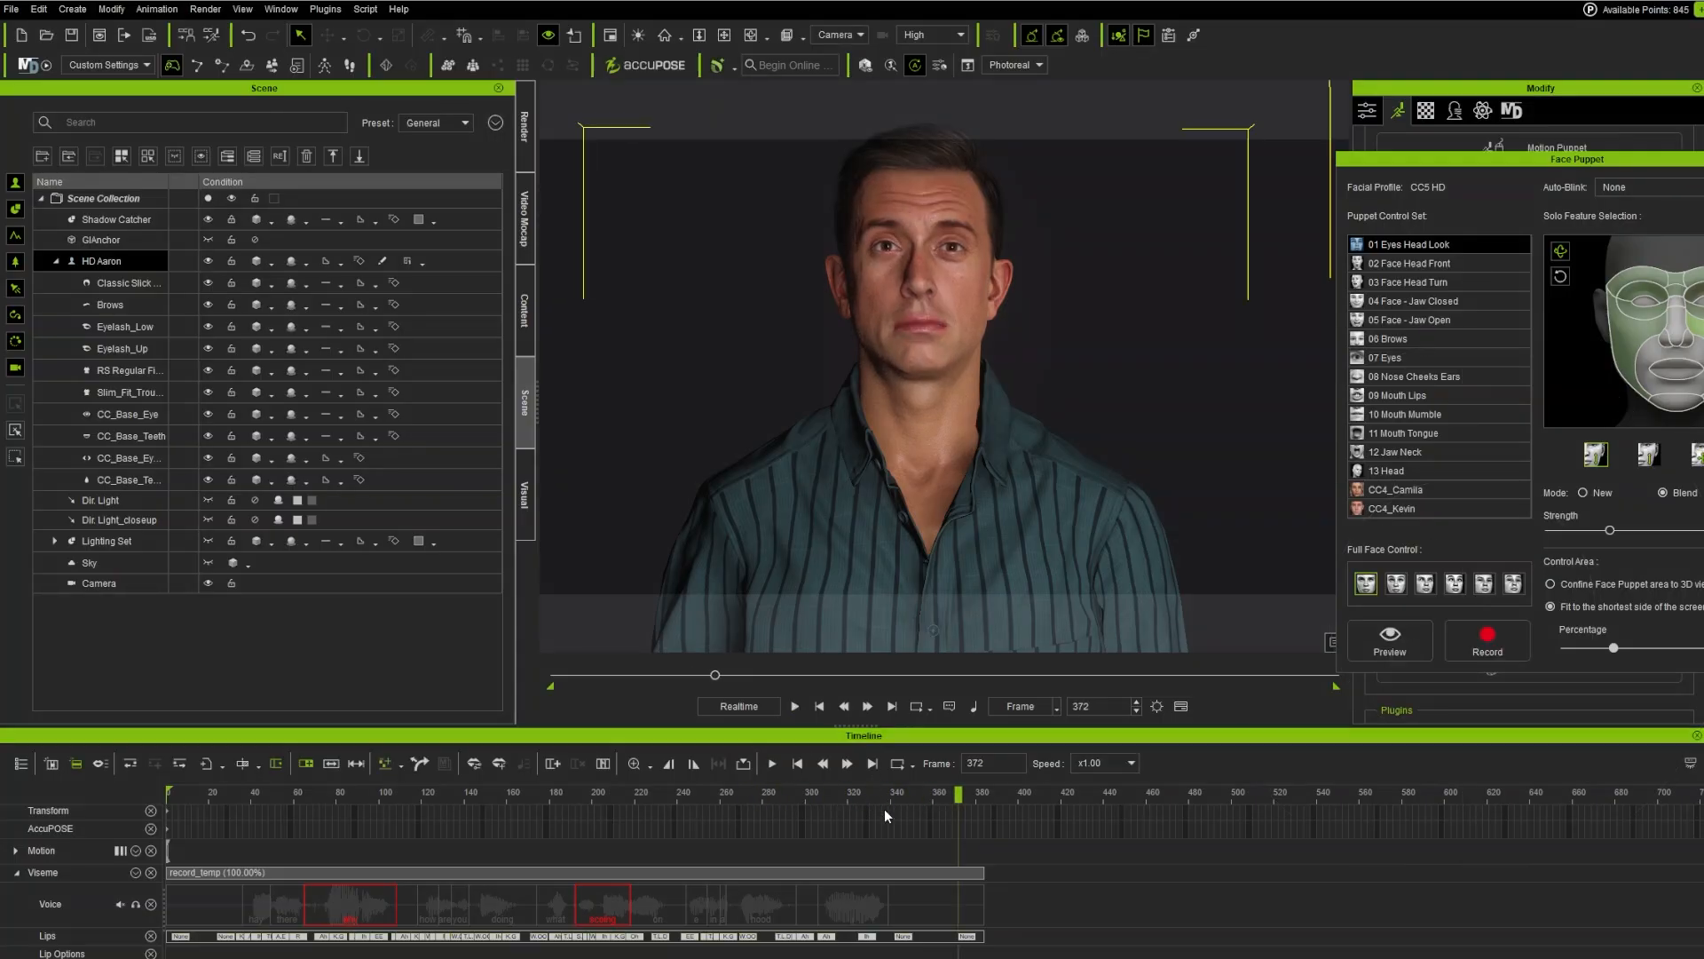
drag(959, 793, 235, 829)
key(space)
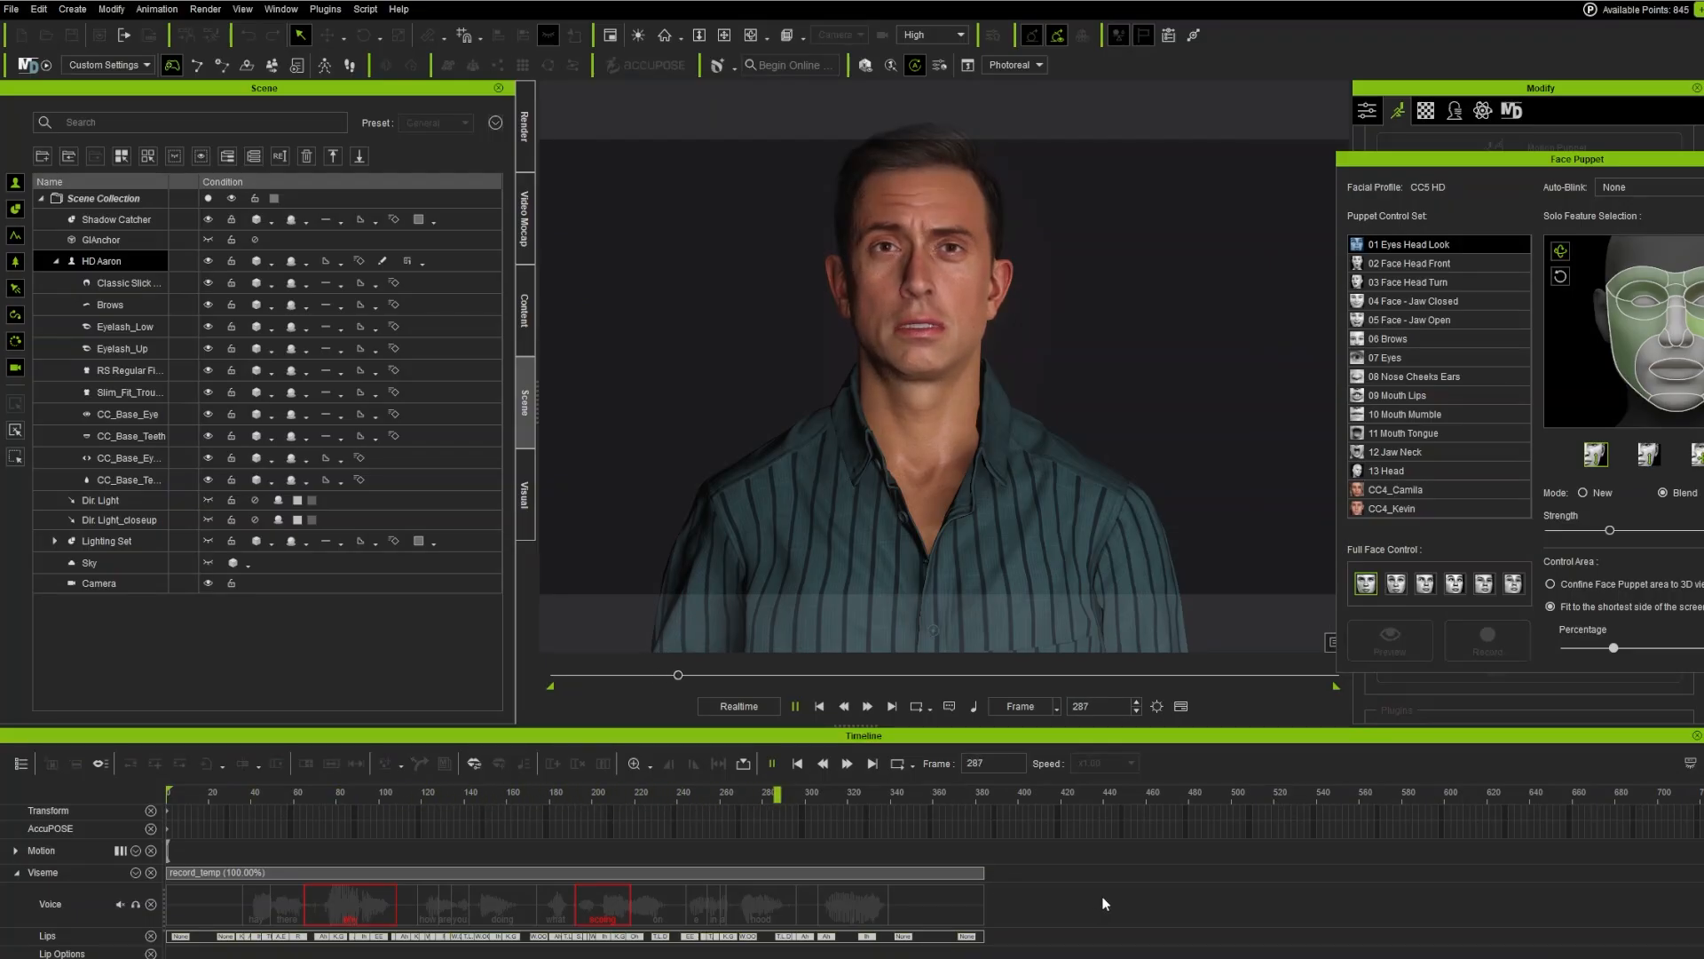
key(space)
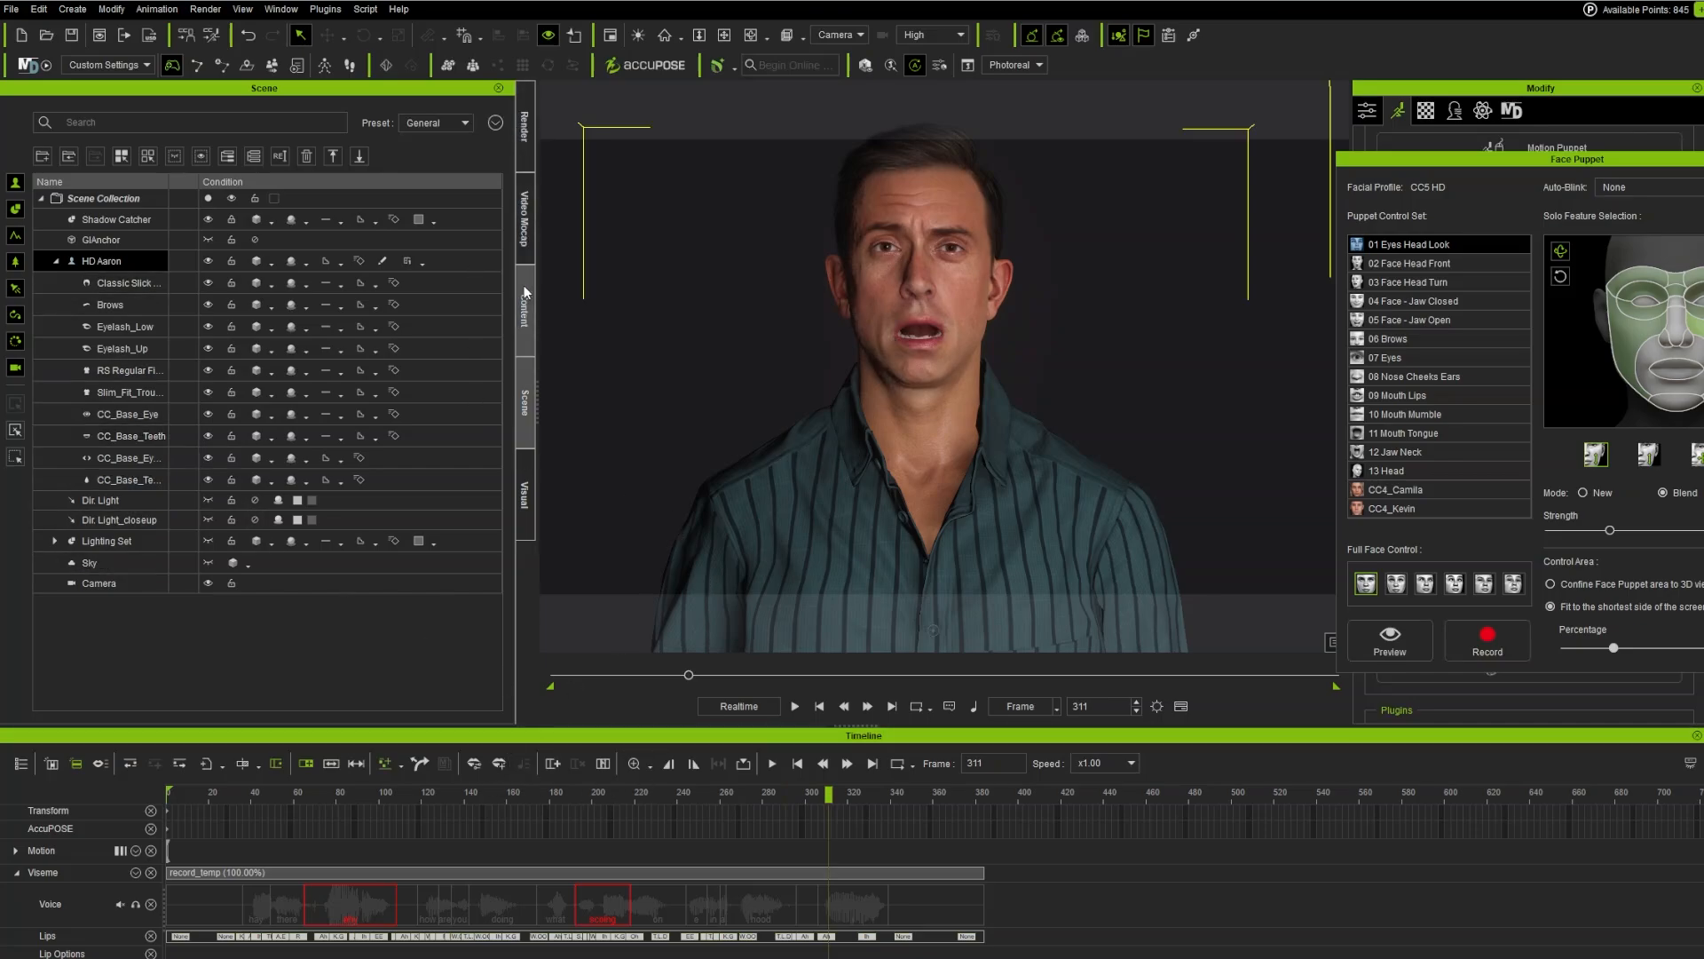
Step: Apply the HD Idle_M motion from the CC5 Characters animation pack to HD Aaron at frame 311
click(530, 326)
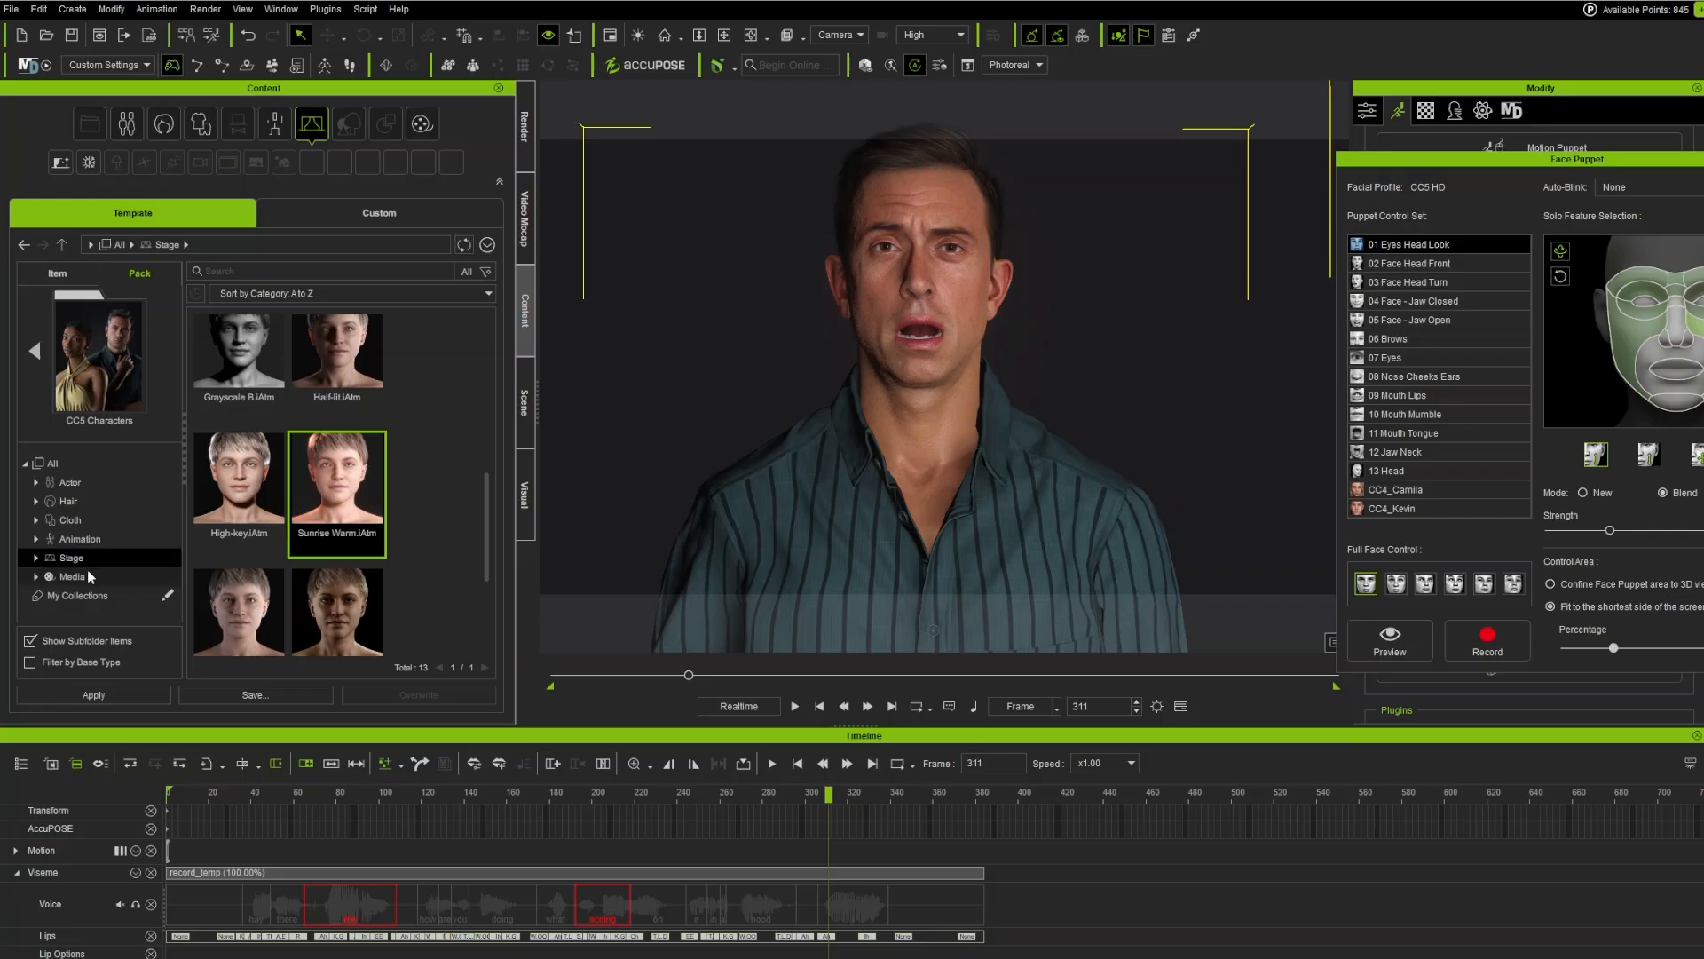
click(181, 539)
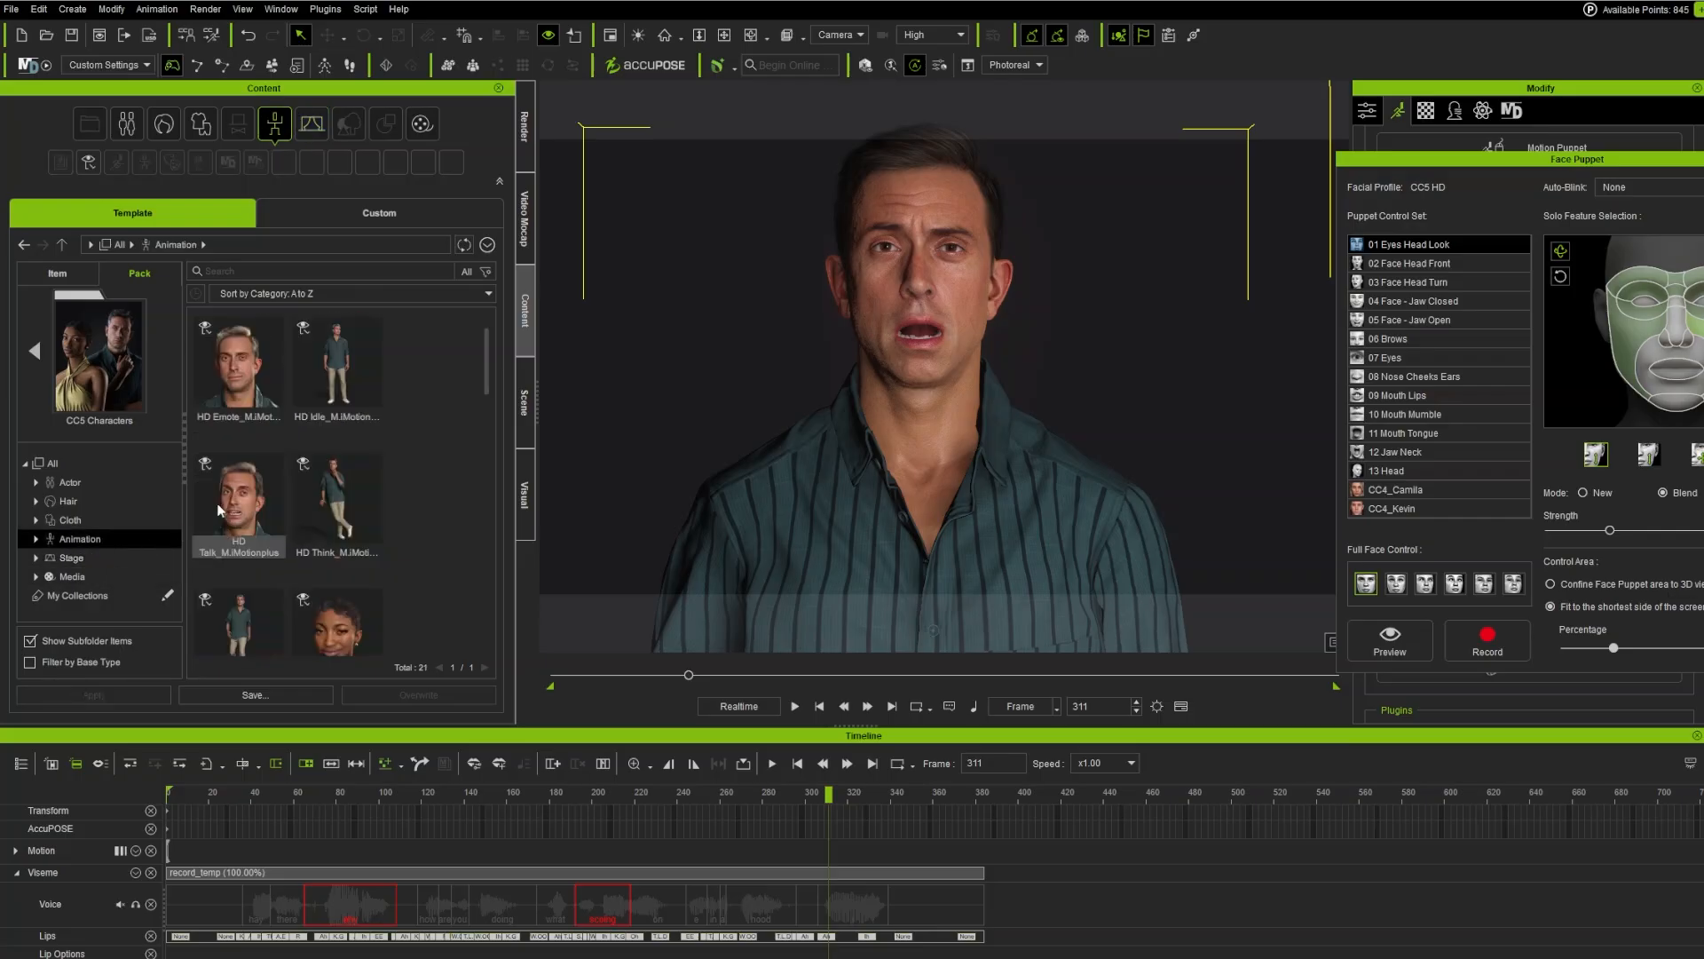
drag(911, 568, 870, 540)
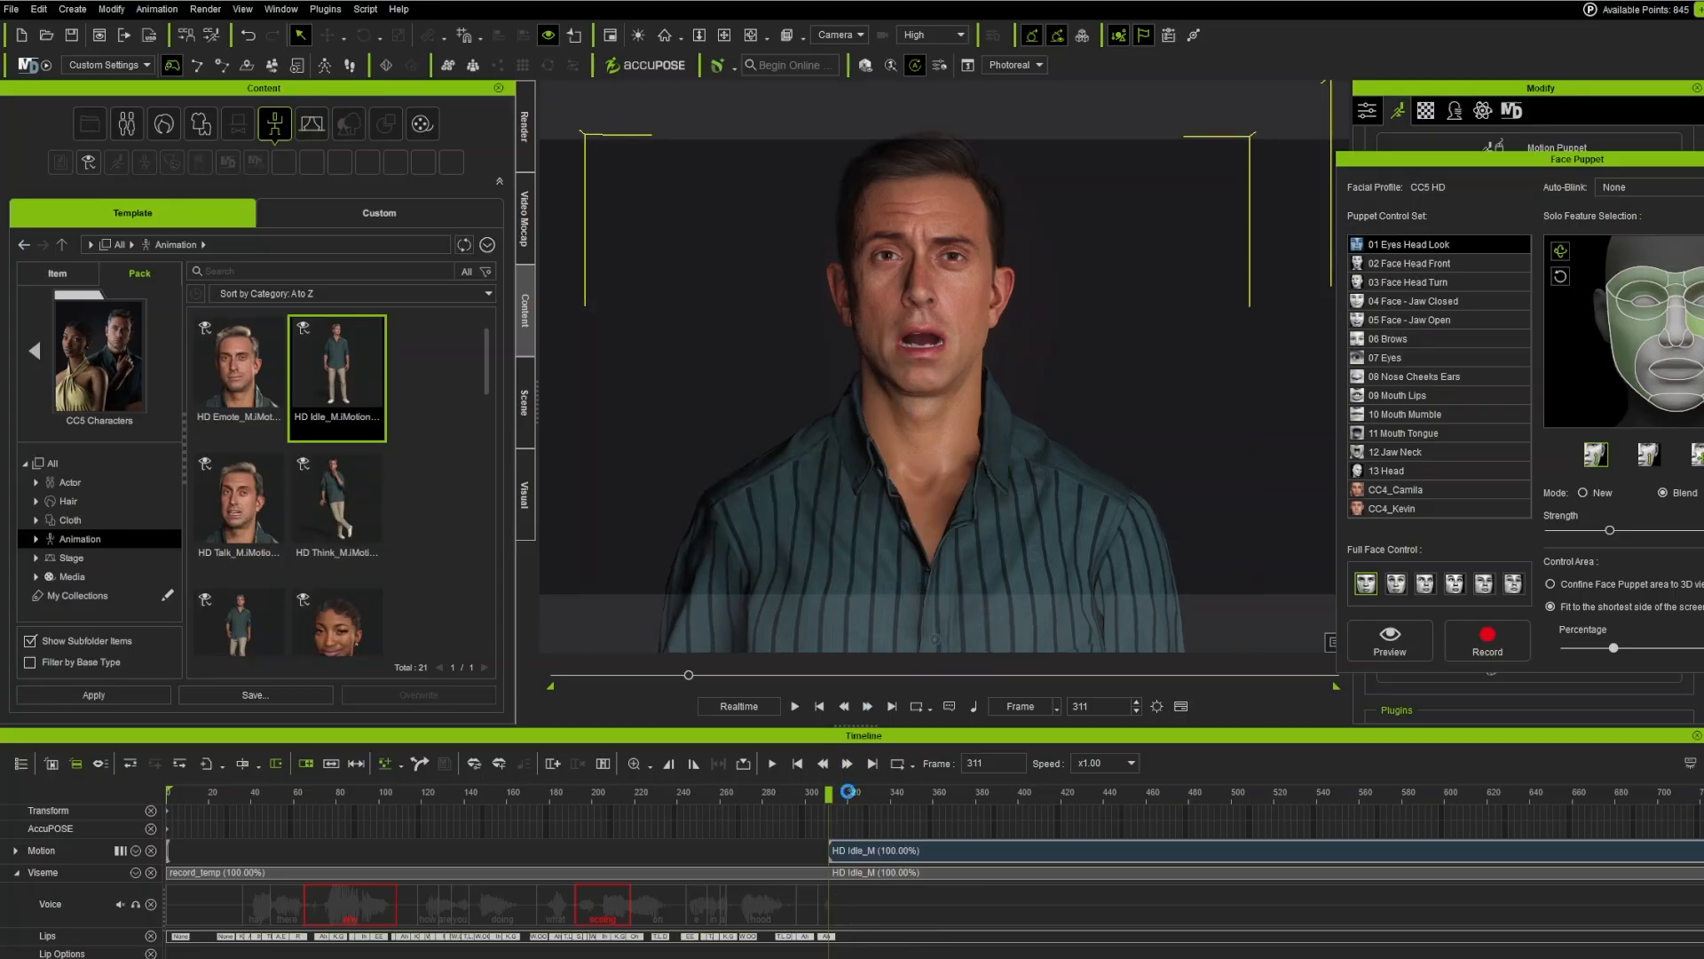
Step: Try moving the HD Idle_M motion and its linked viseme clip to the timeline start, and play the result
drag(959, 849, 284, 879)
key(space)
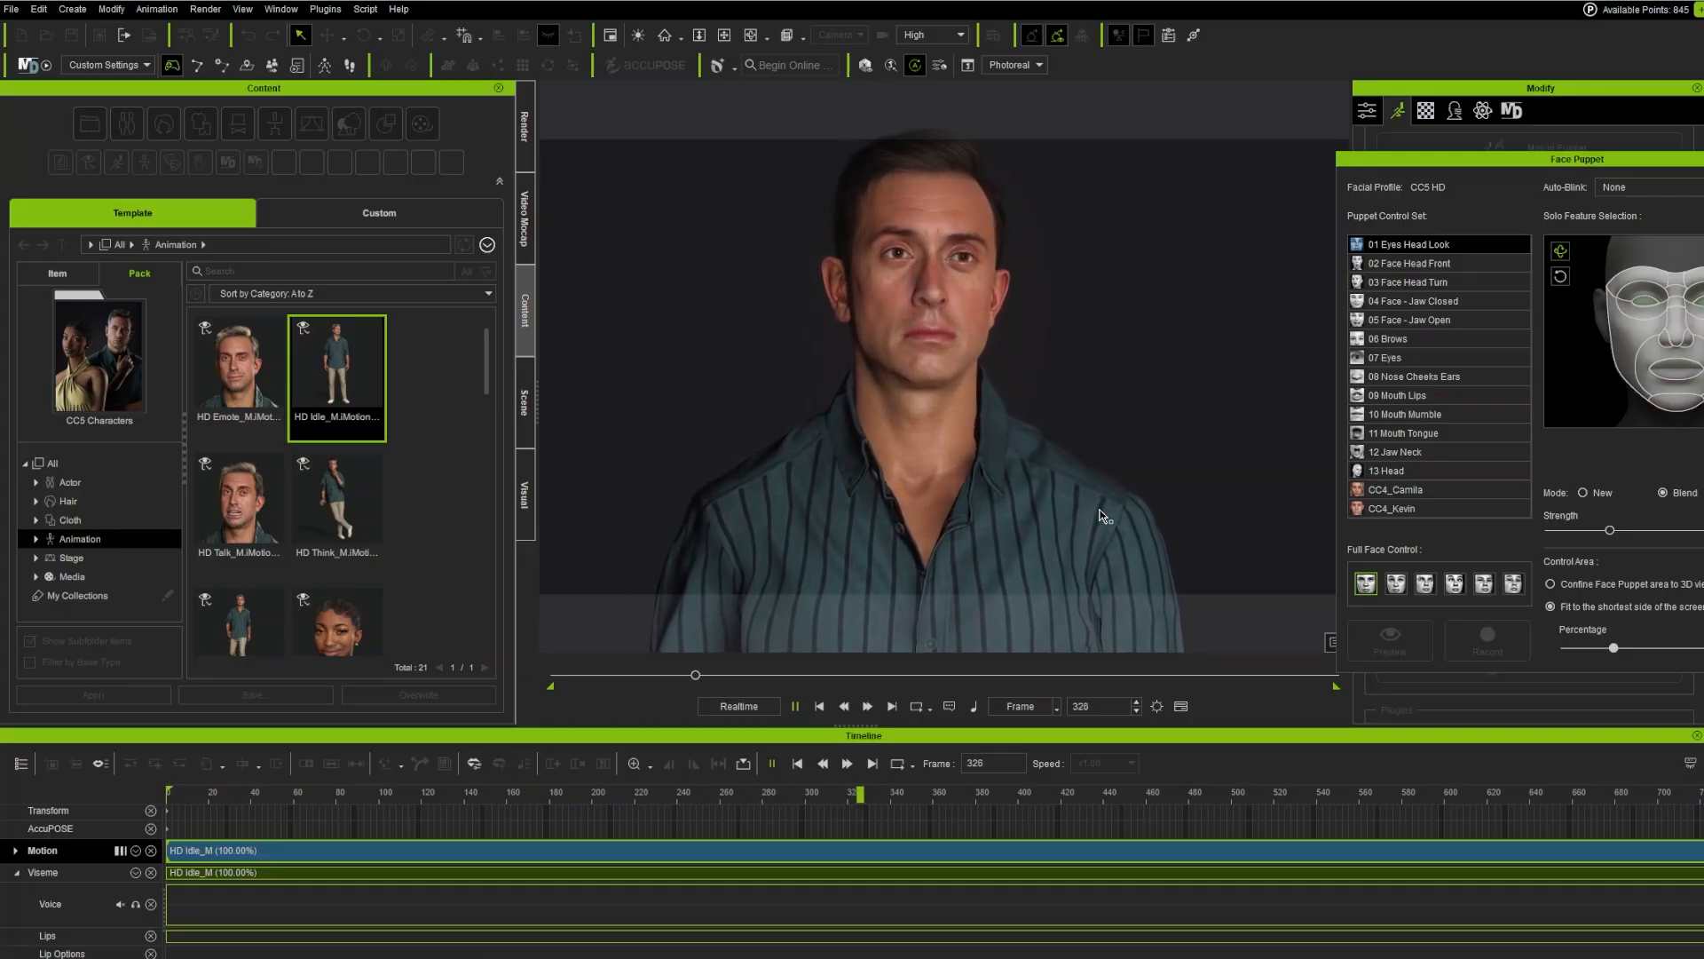
key(space)
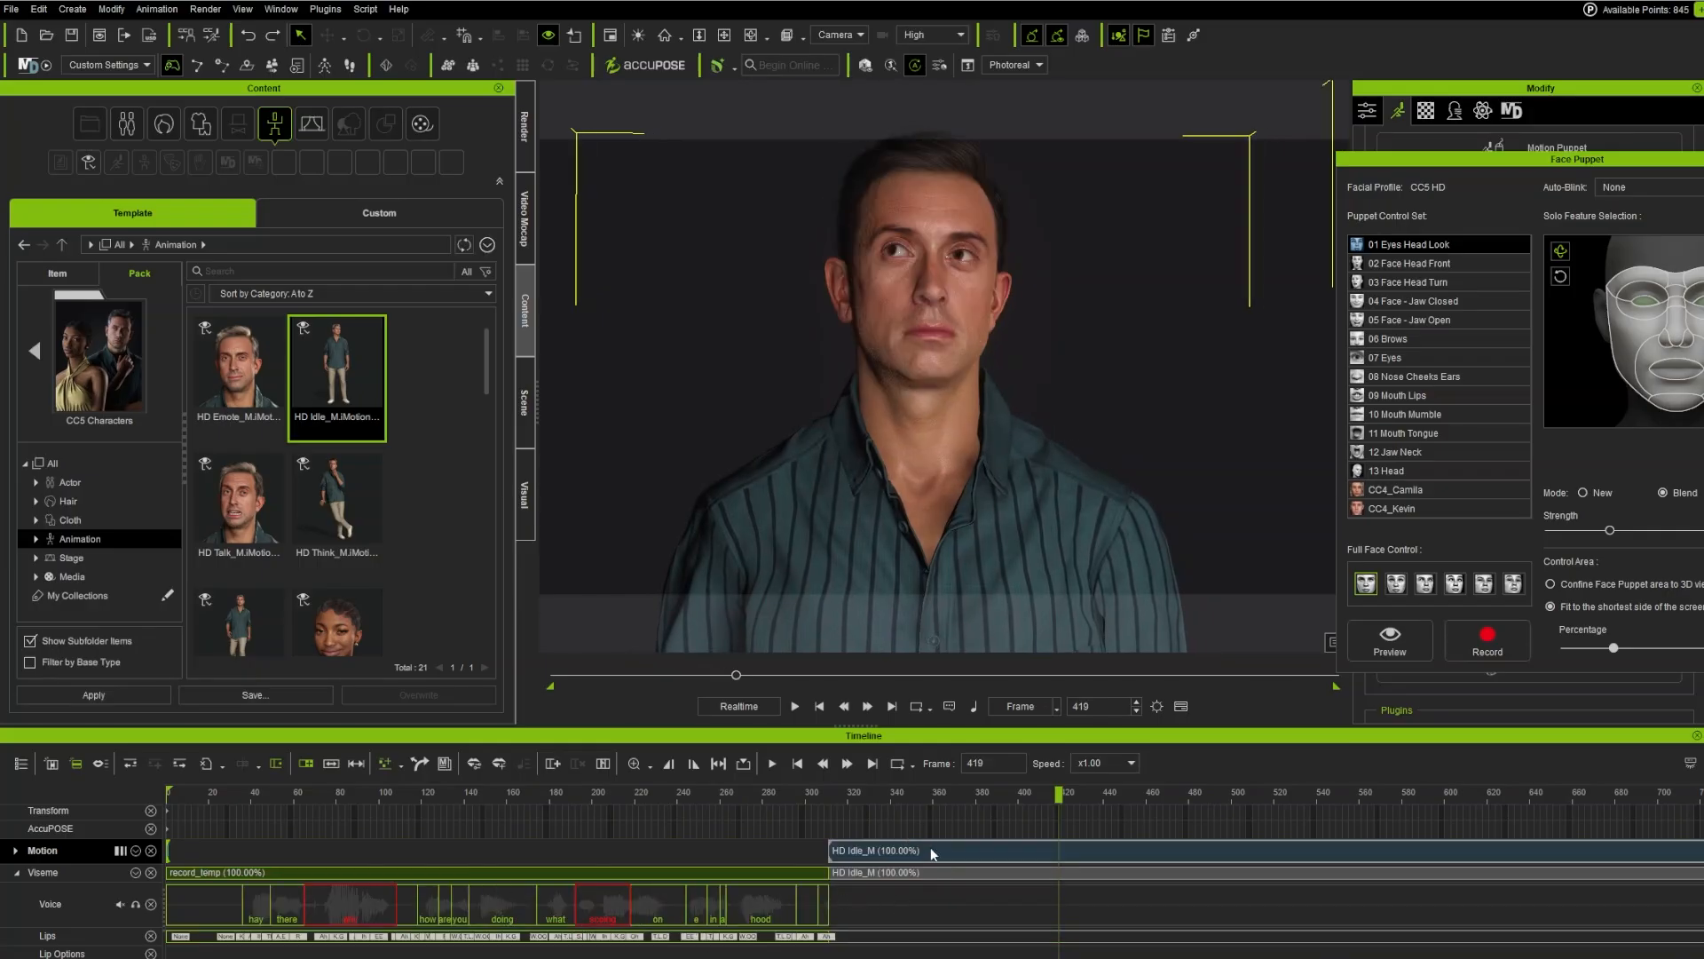
Step: Move the linked HD Idle_M clips clear of the recorded voice clip, starting at about frame 390
drag(930, 847, 995, 852)
click(382, 793)
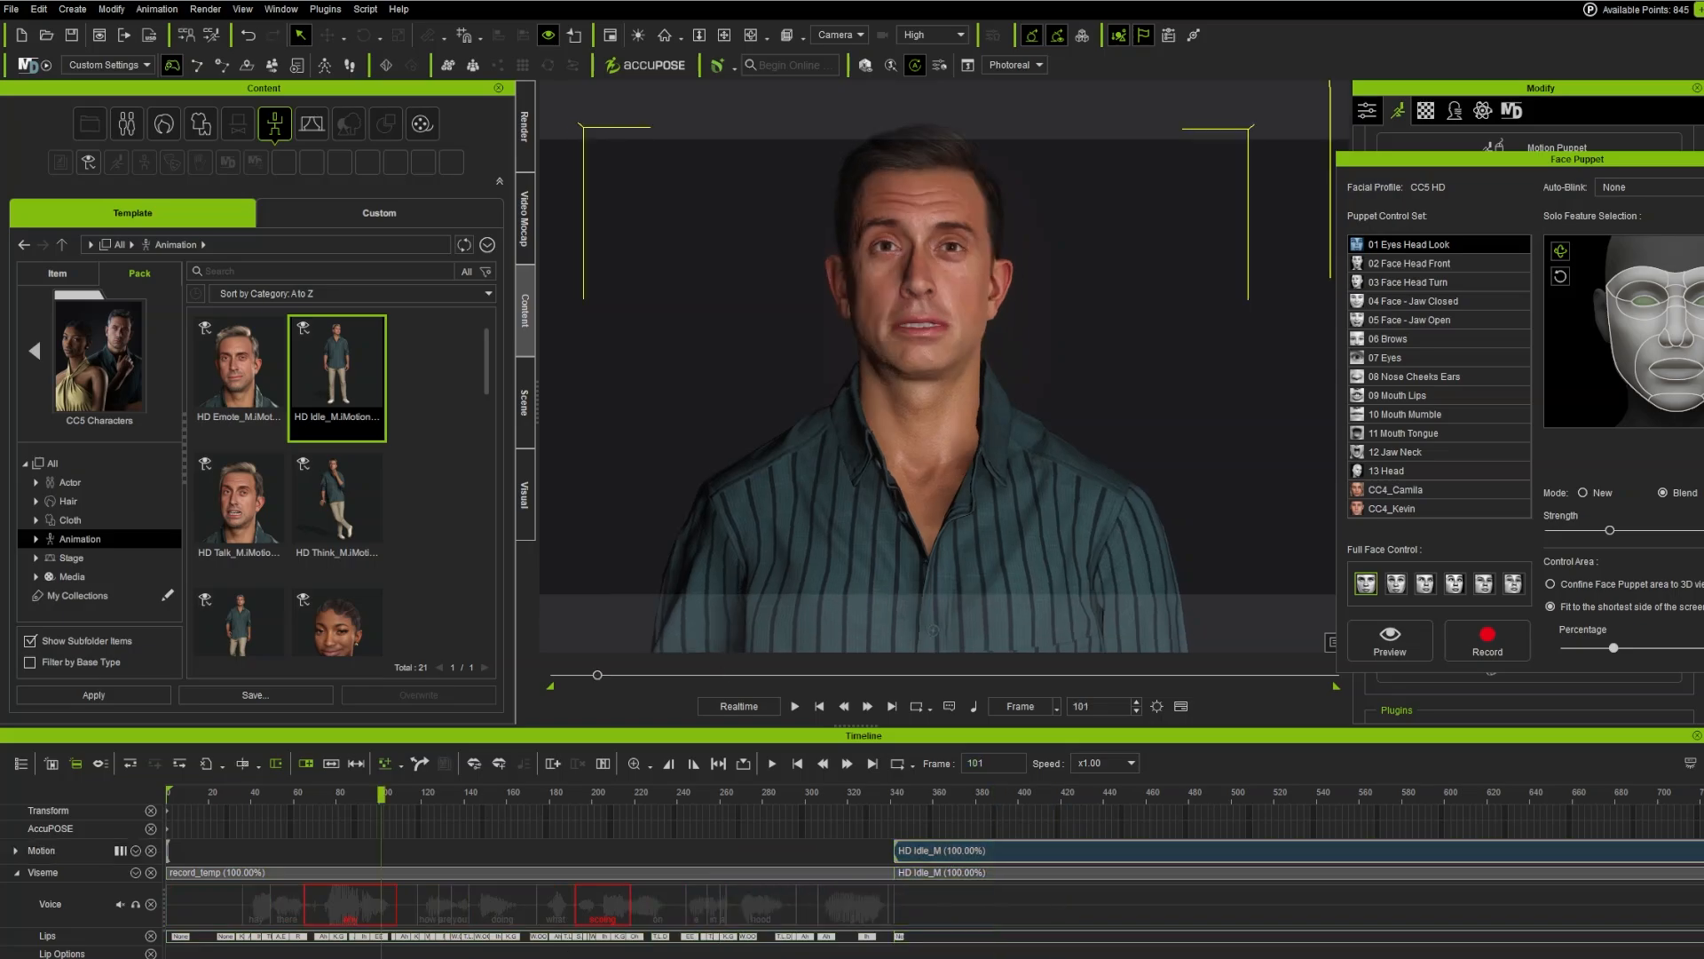
click(473, 948)
click(1088, 853)
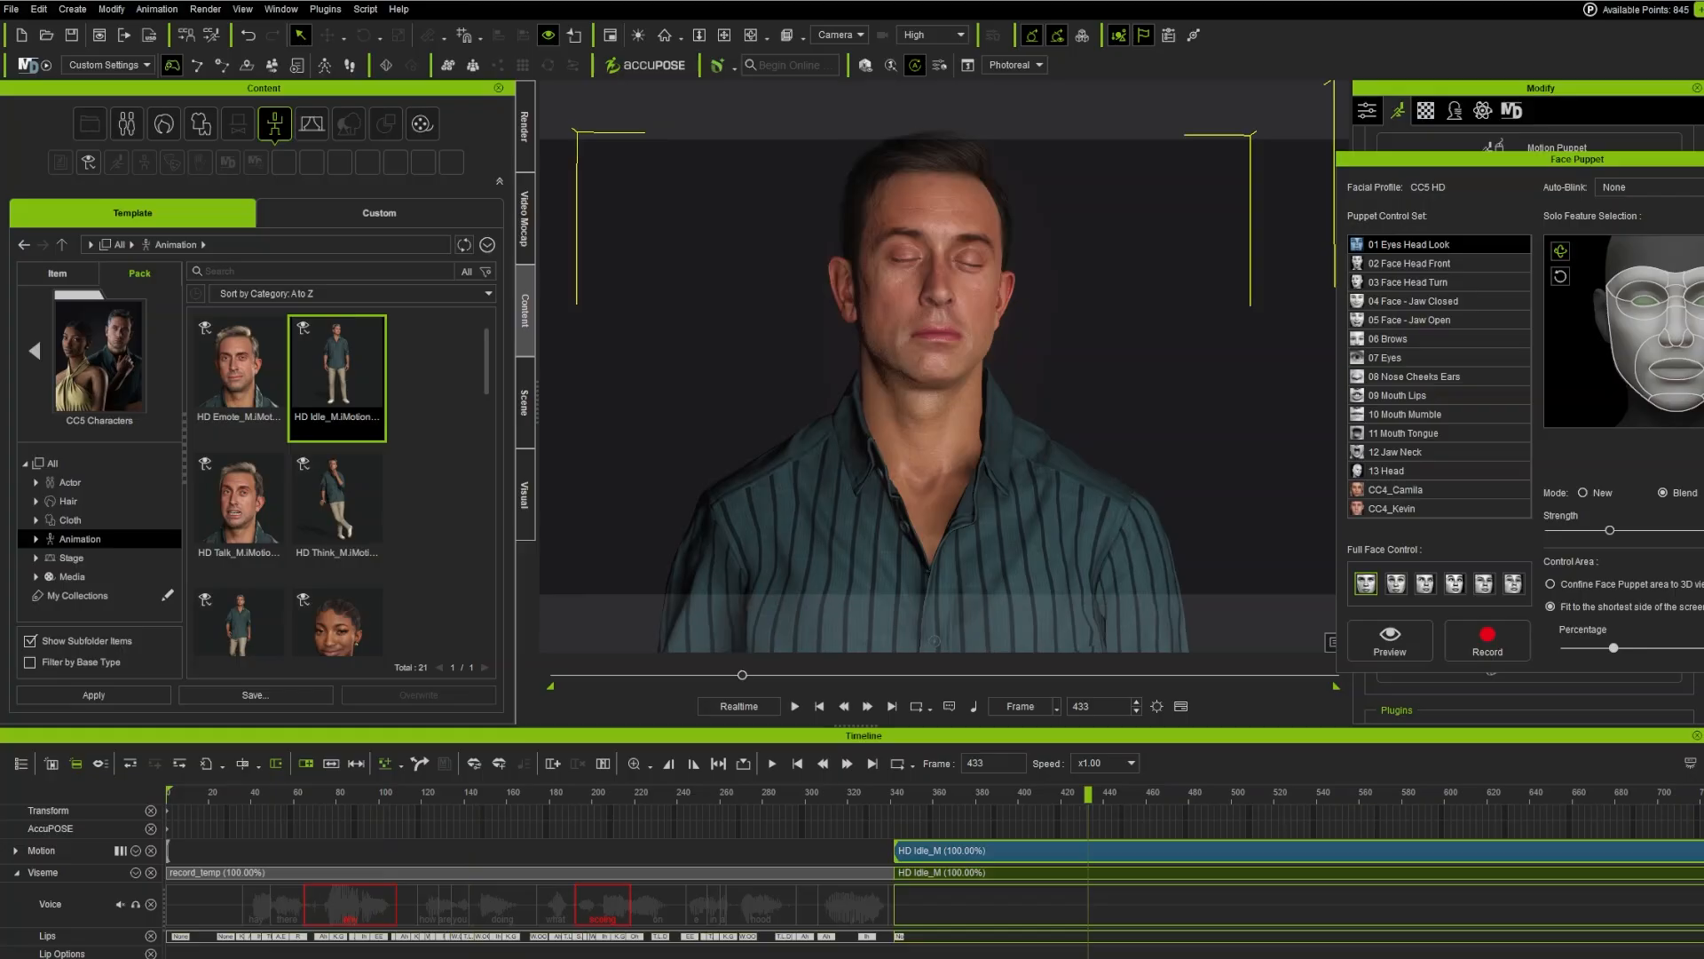
right_click(1181, 851)
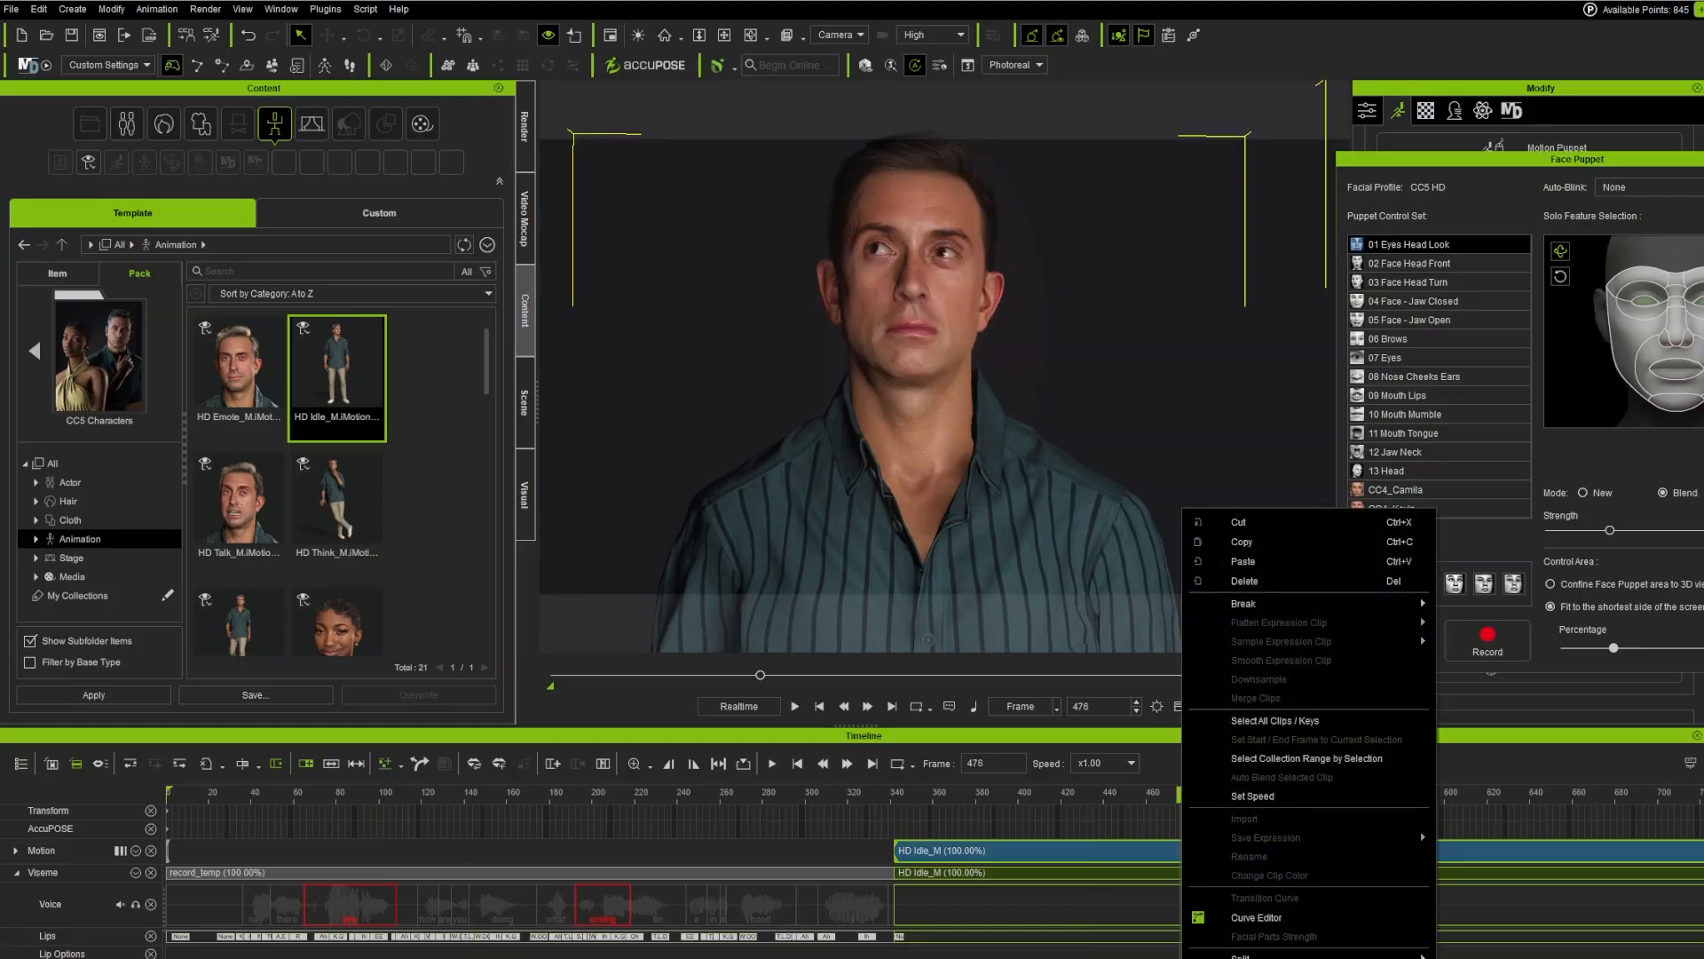
mouse_move(1405, 954)
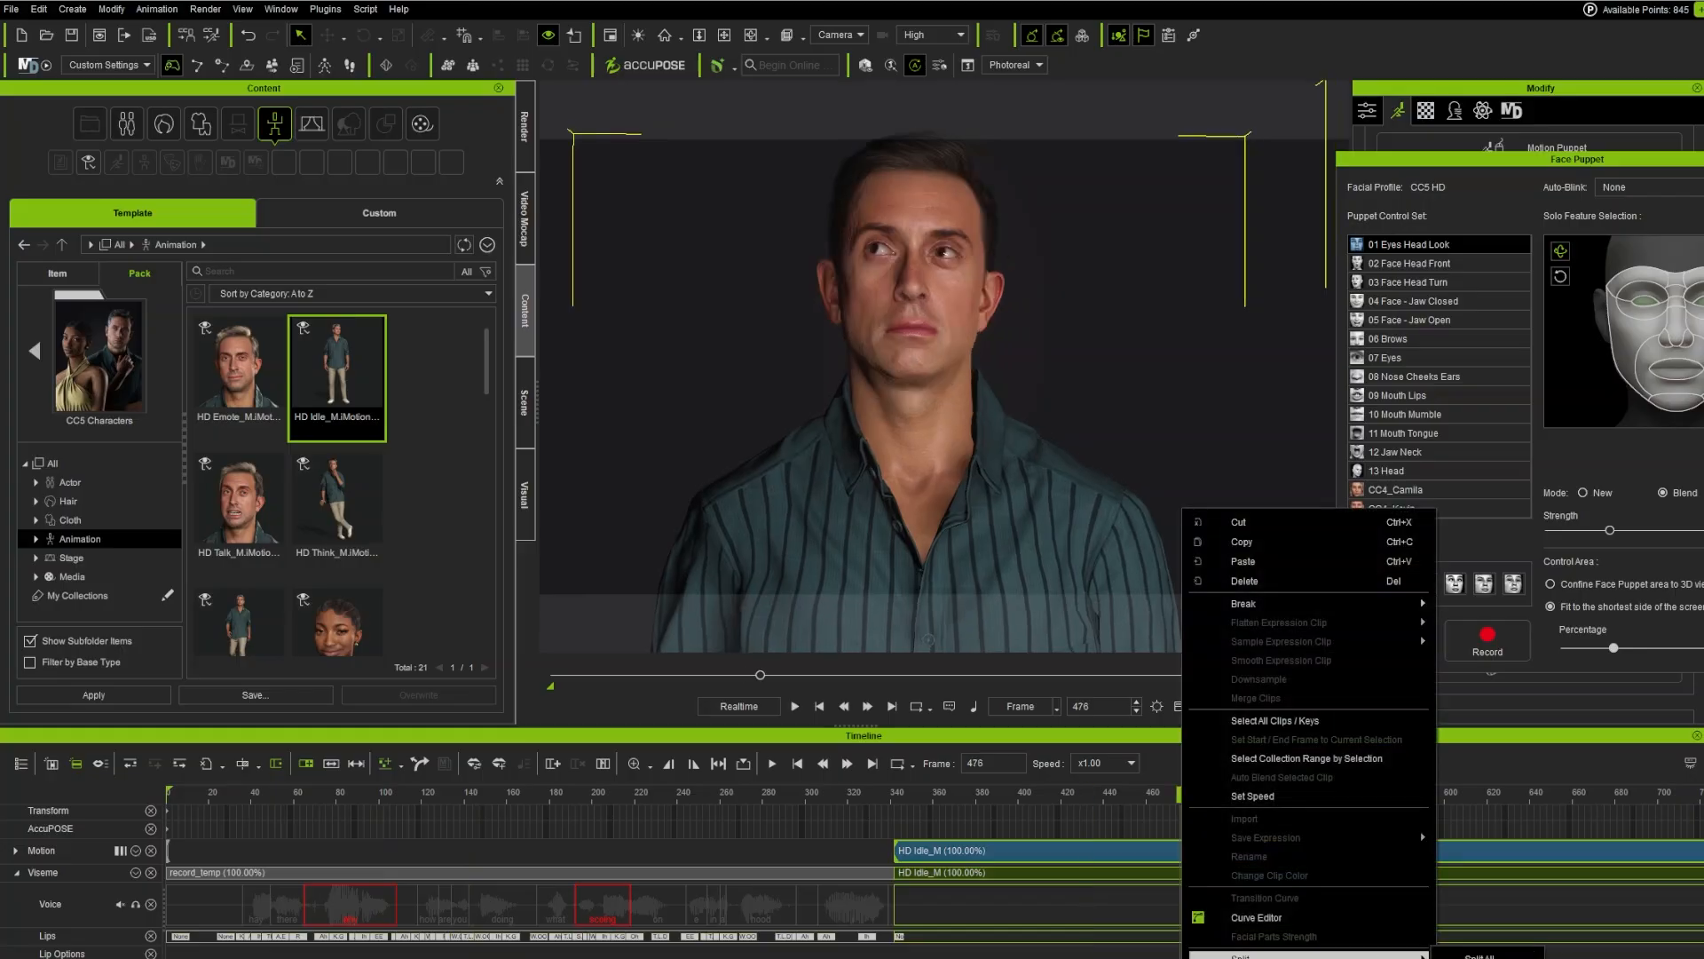
click(1481, 956)
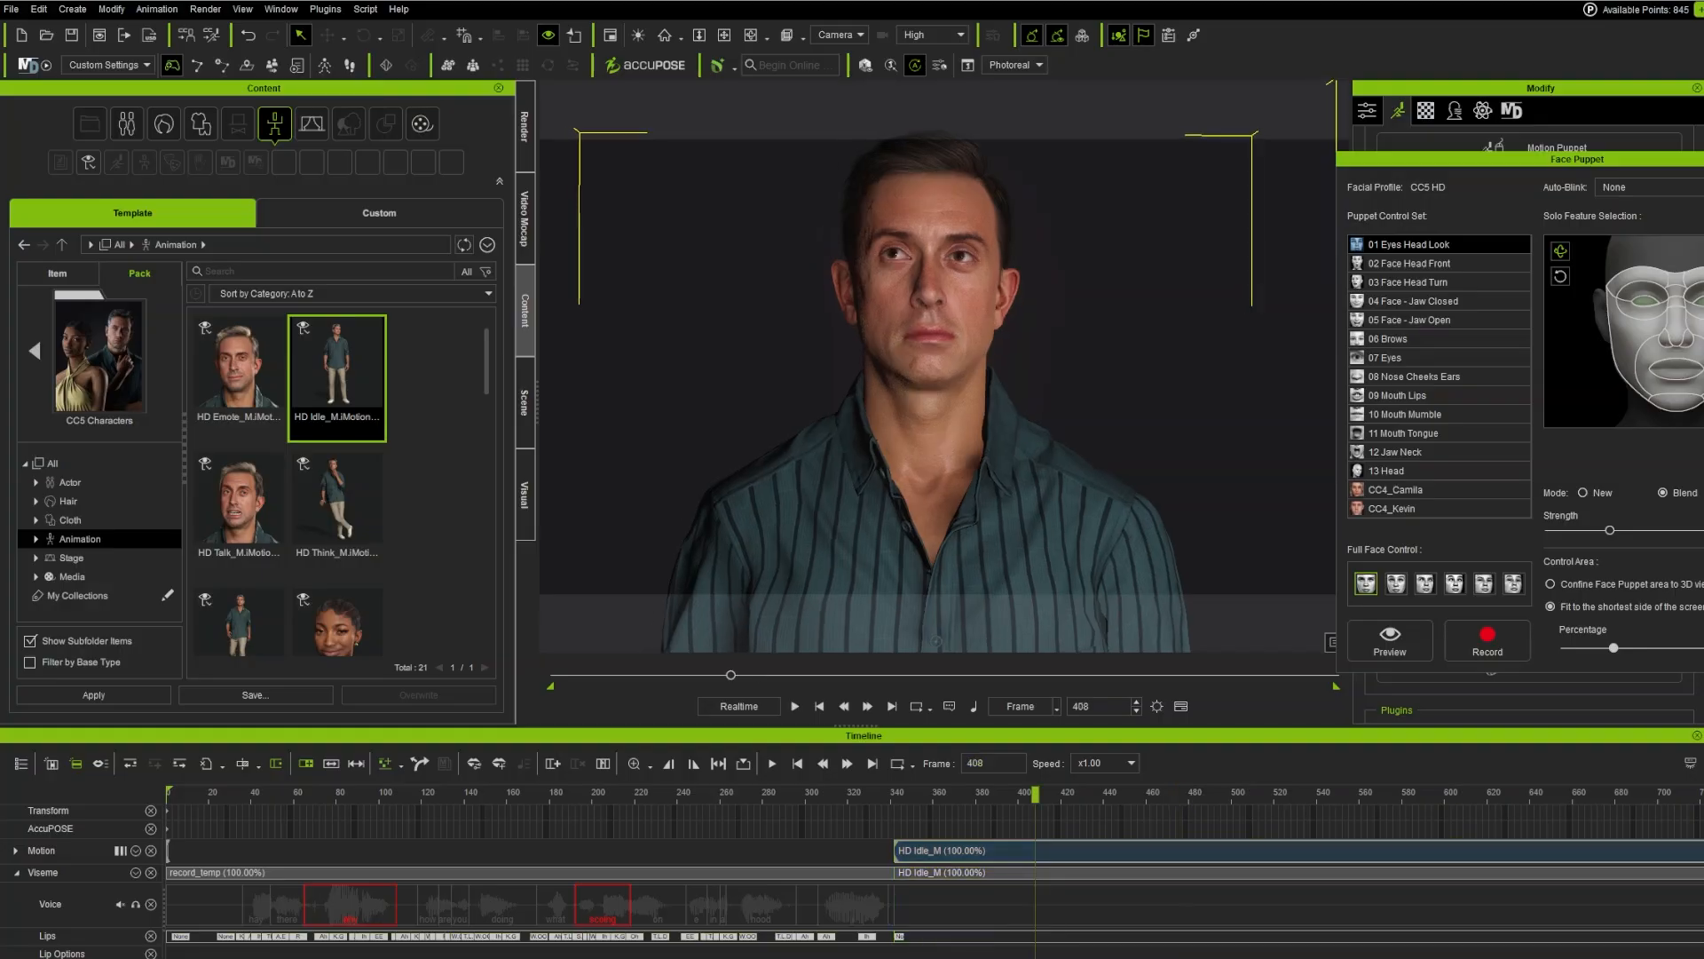
drag(995, 849, 1129, 892)
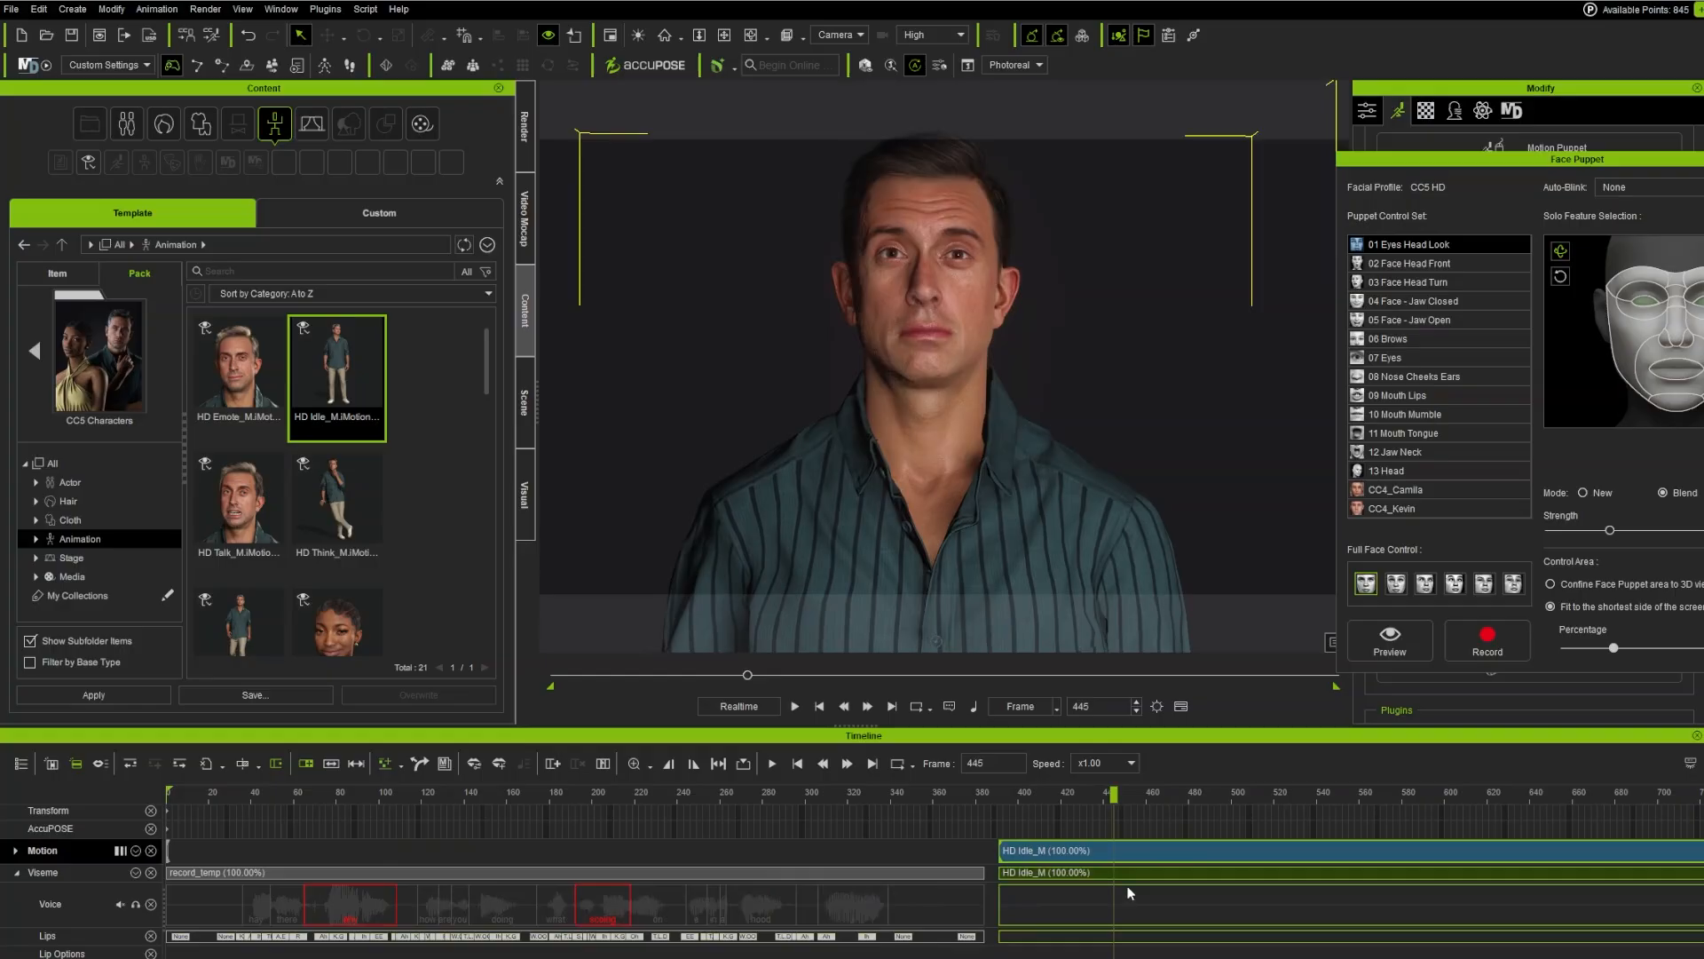
Step: Split the selected HD Idle_M viseme clip from its linked motion clip and remove the idle viseme clip
right_click(1130, 877)
mouse_move(1212, 856)
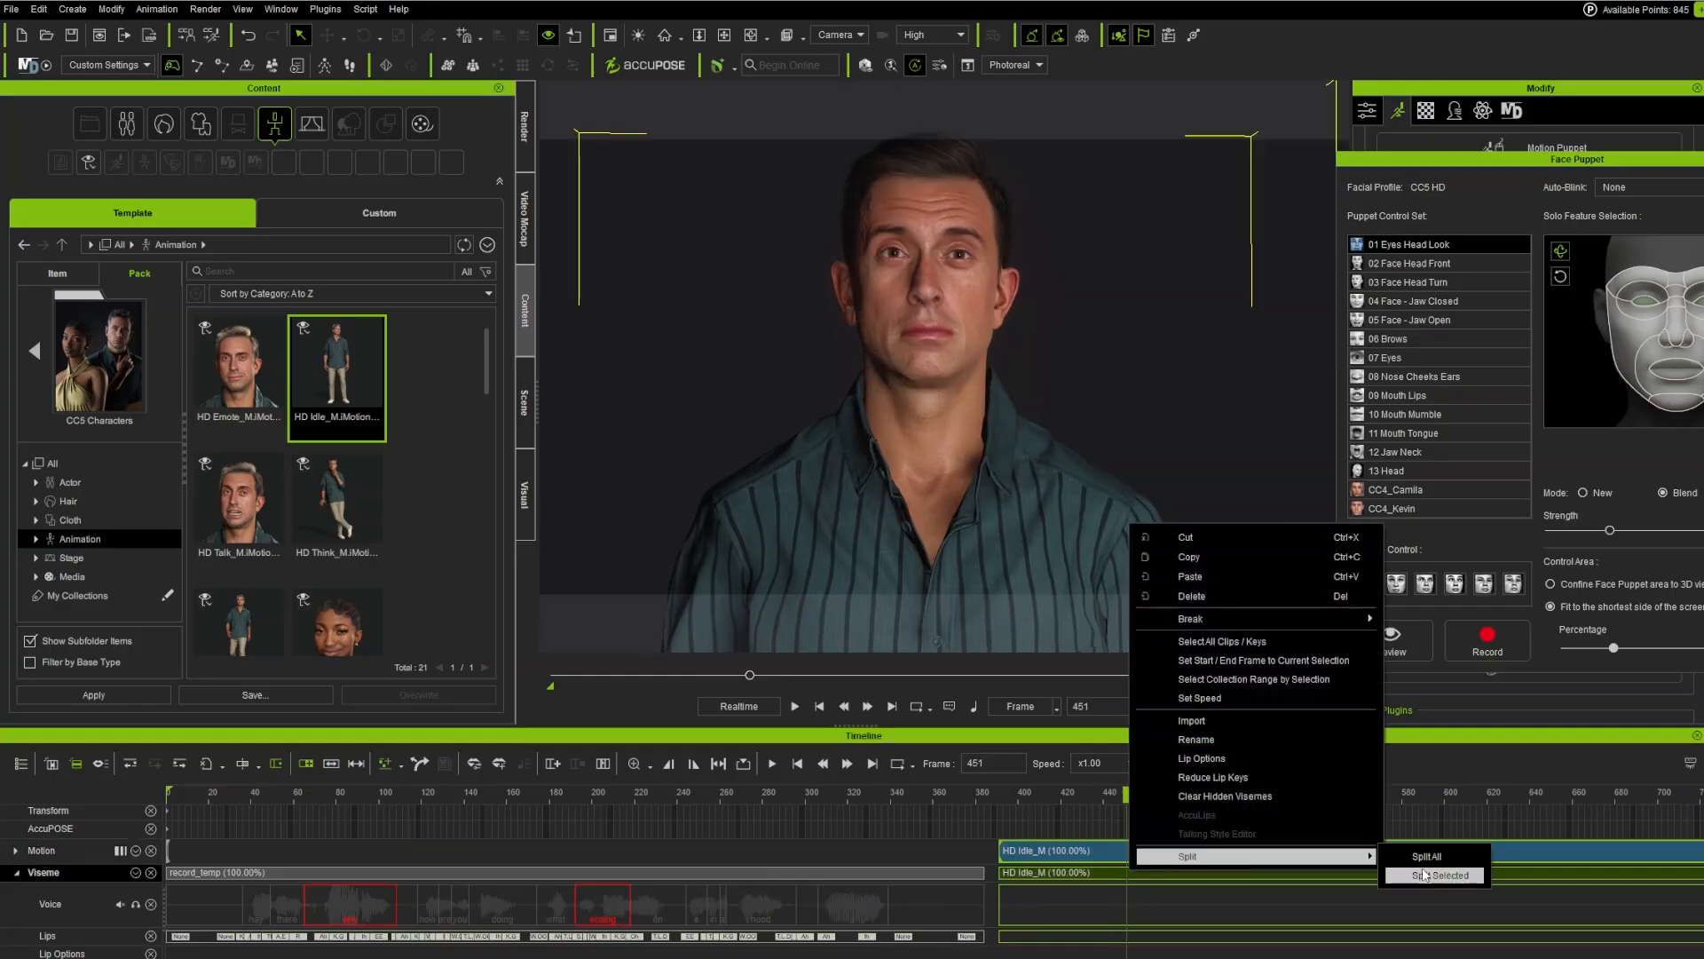
click(1439, 875)
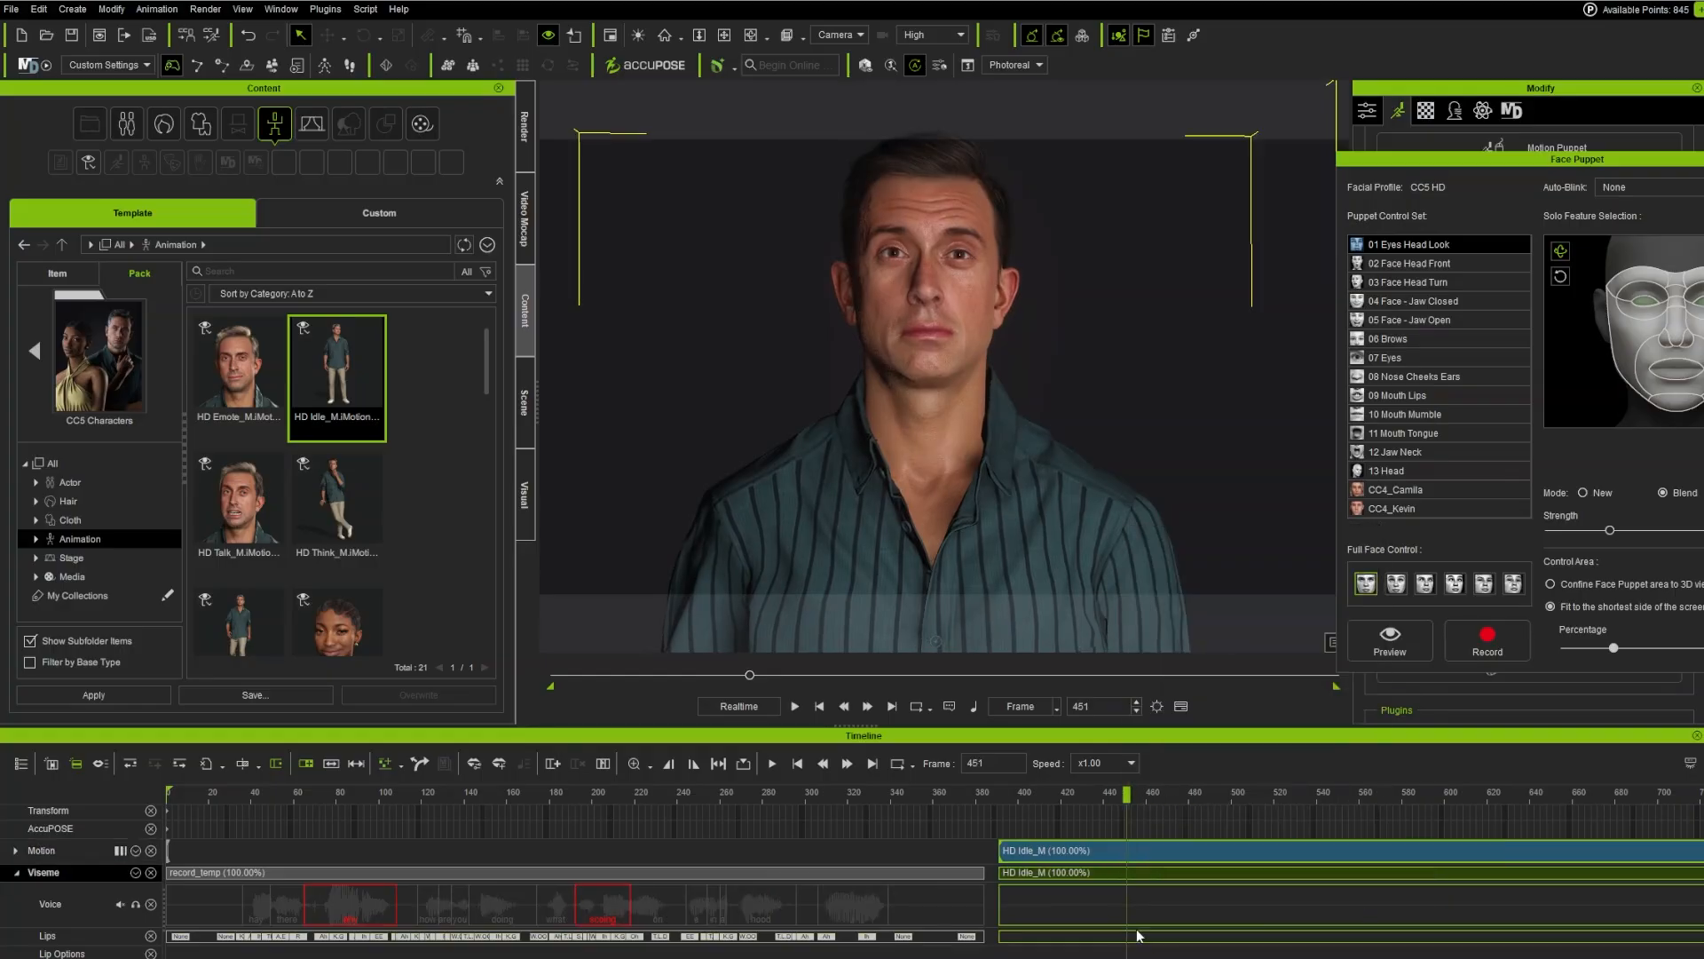
click(1178, 868)
Step: Move the HD Idle_M motion clip to frame 0 and play it back together with the voice clip
drag(1136, 848, 302, 853)
drag(267, 792, 205, 798)
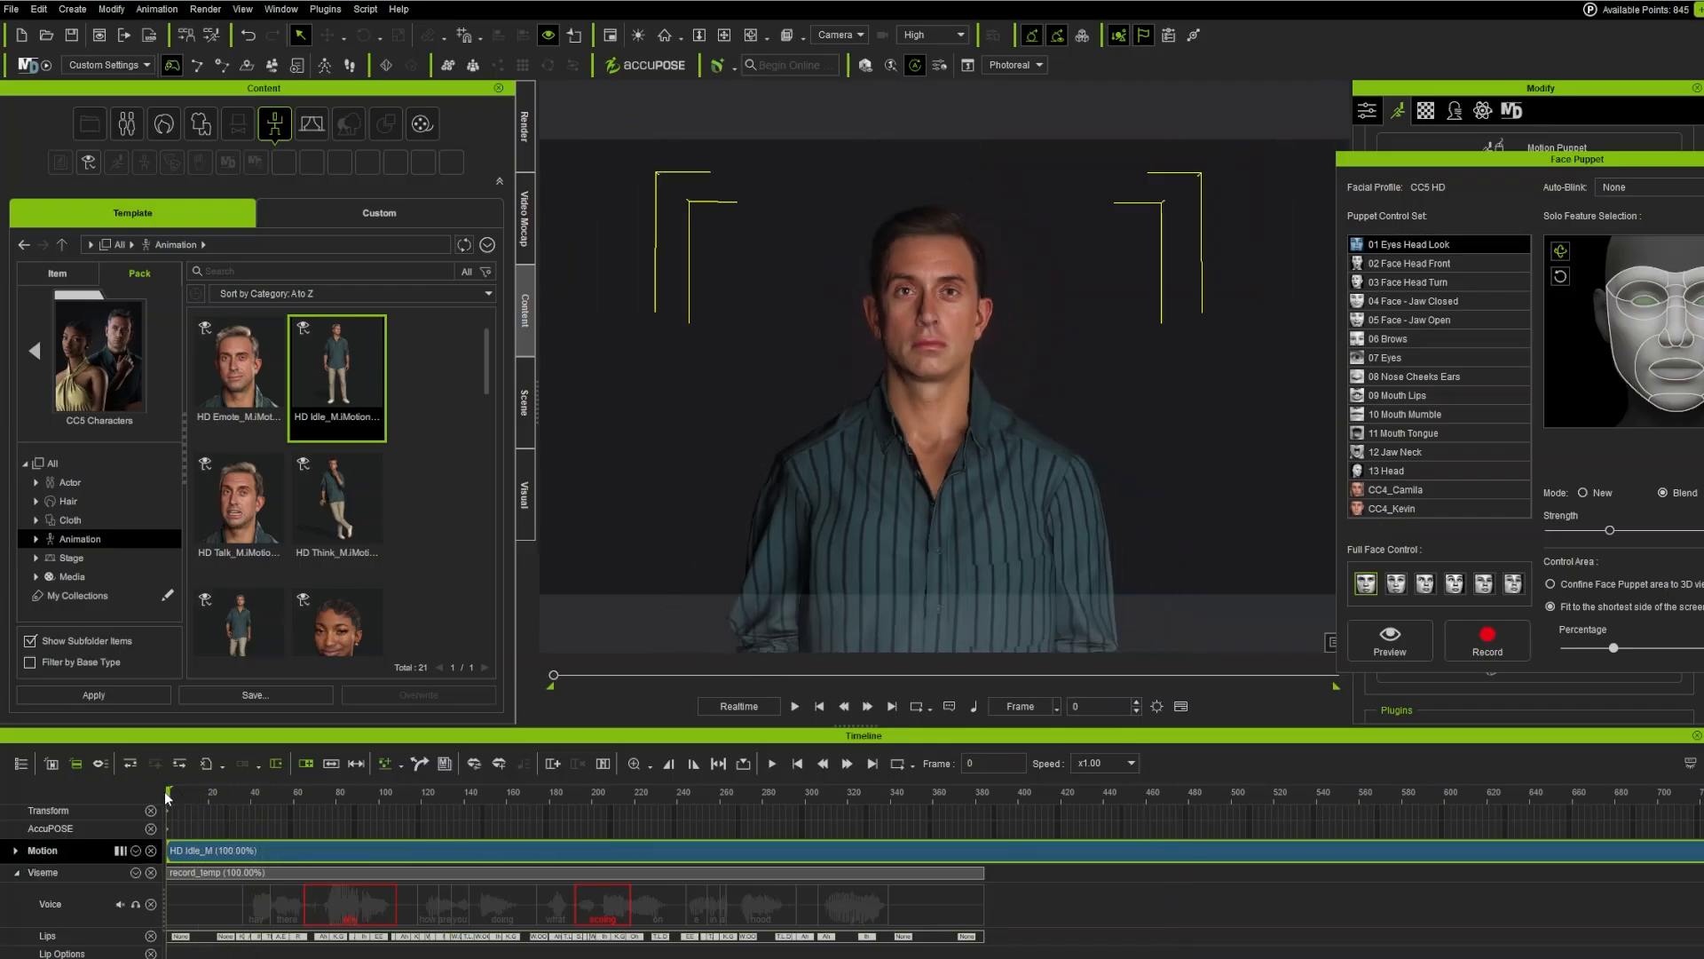
key(space)
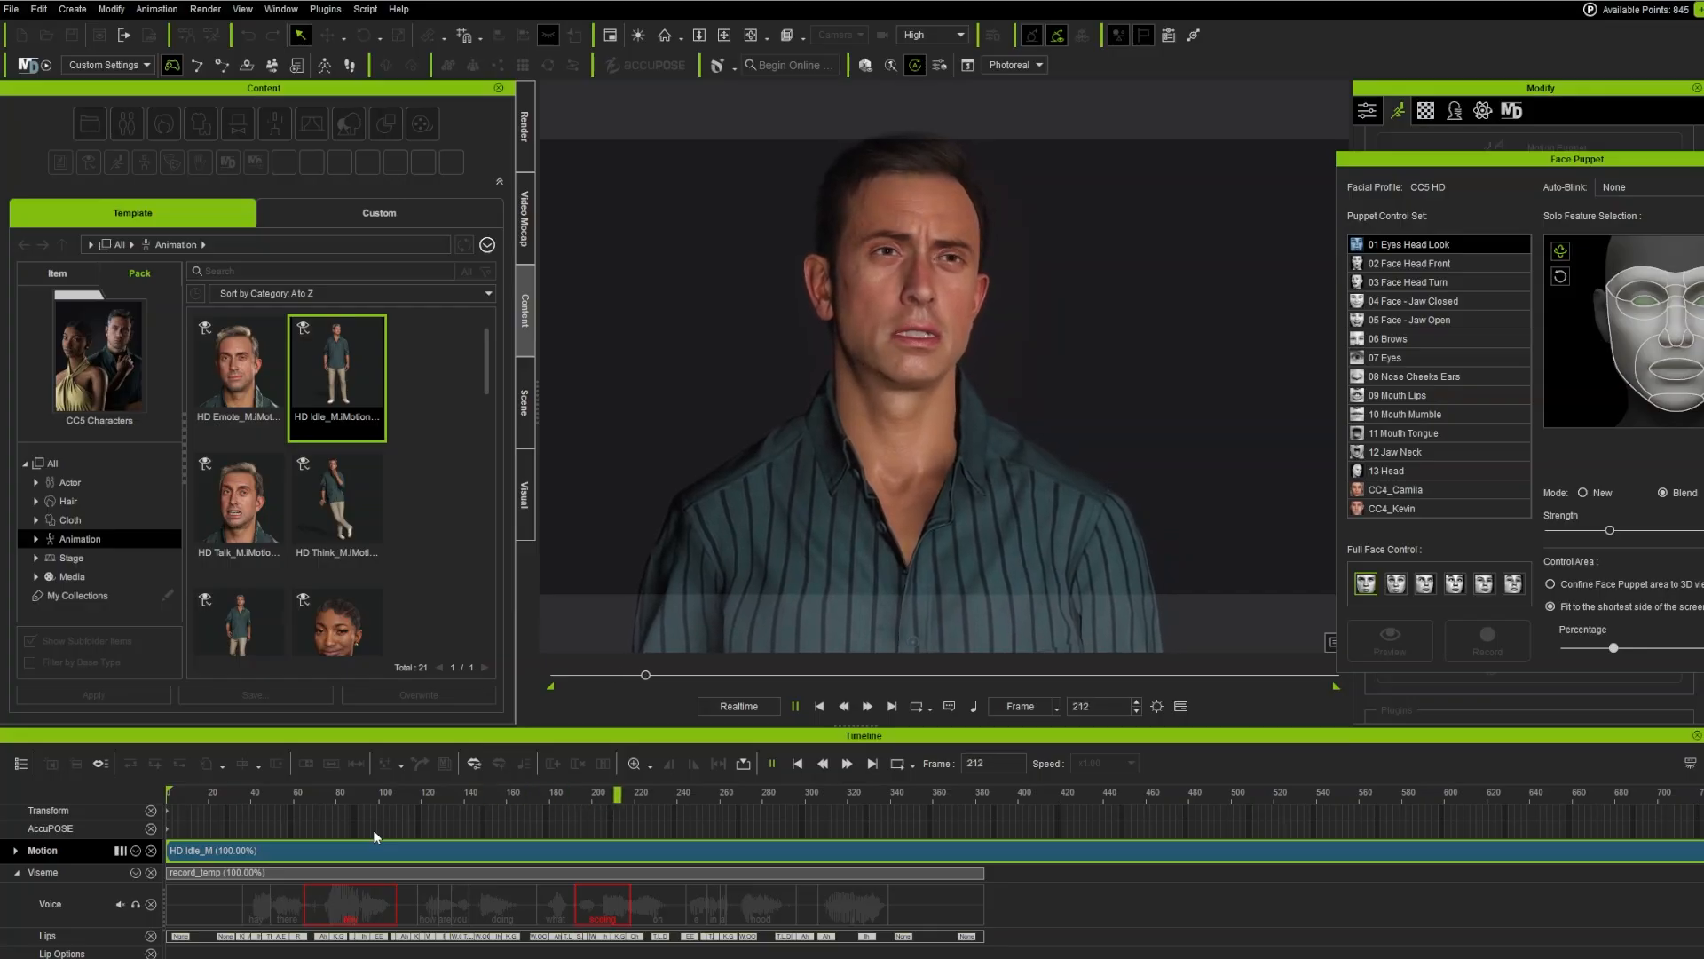
key(space)
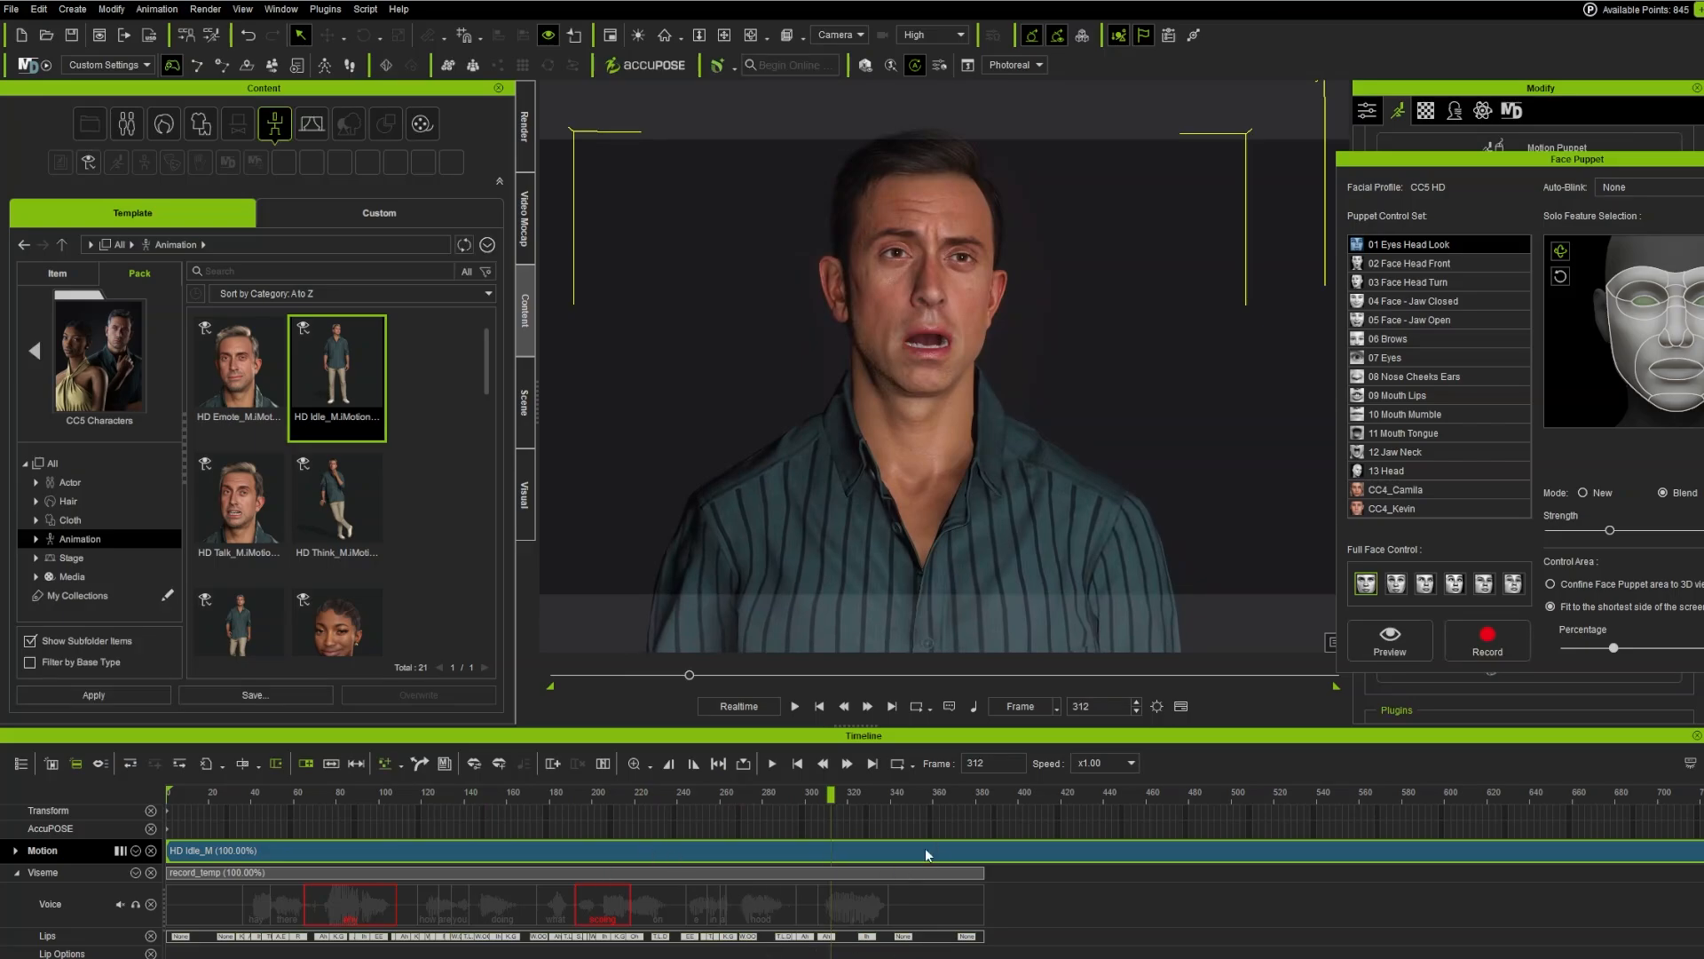
right_click(838, 845)
mouse_move(923, 832)
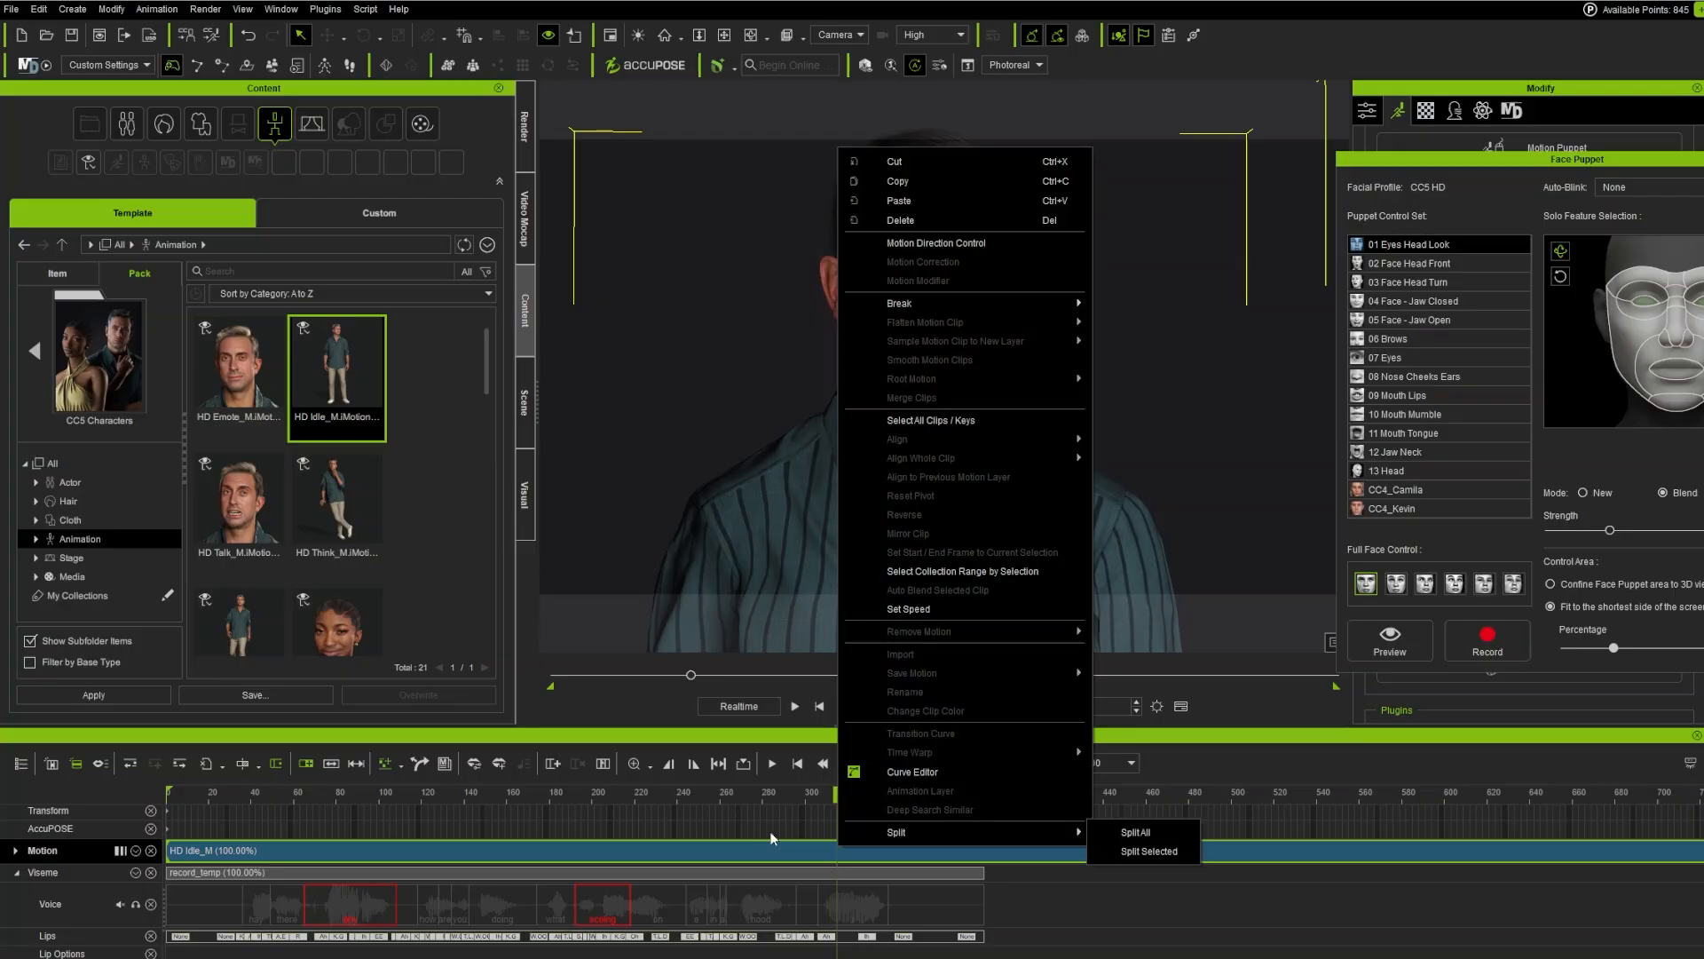
click(508, 851)
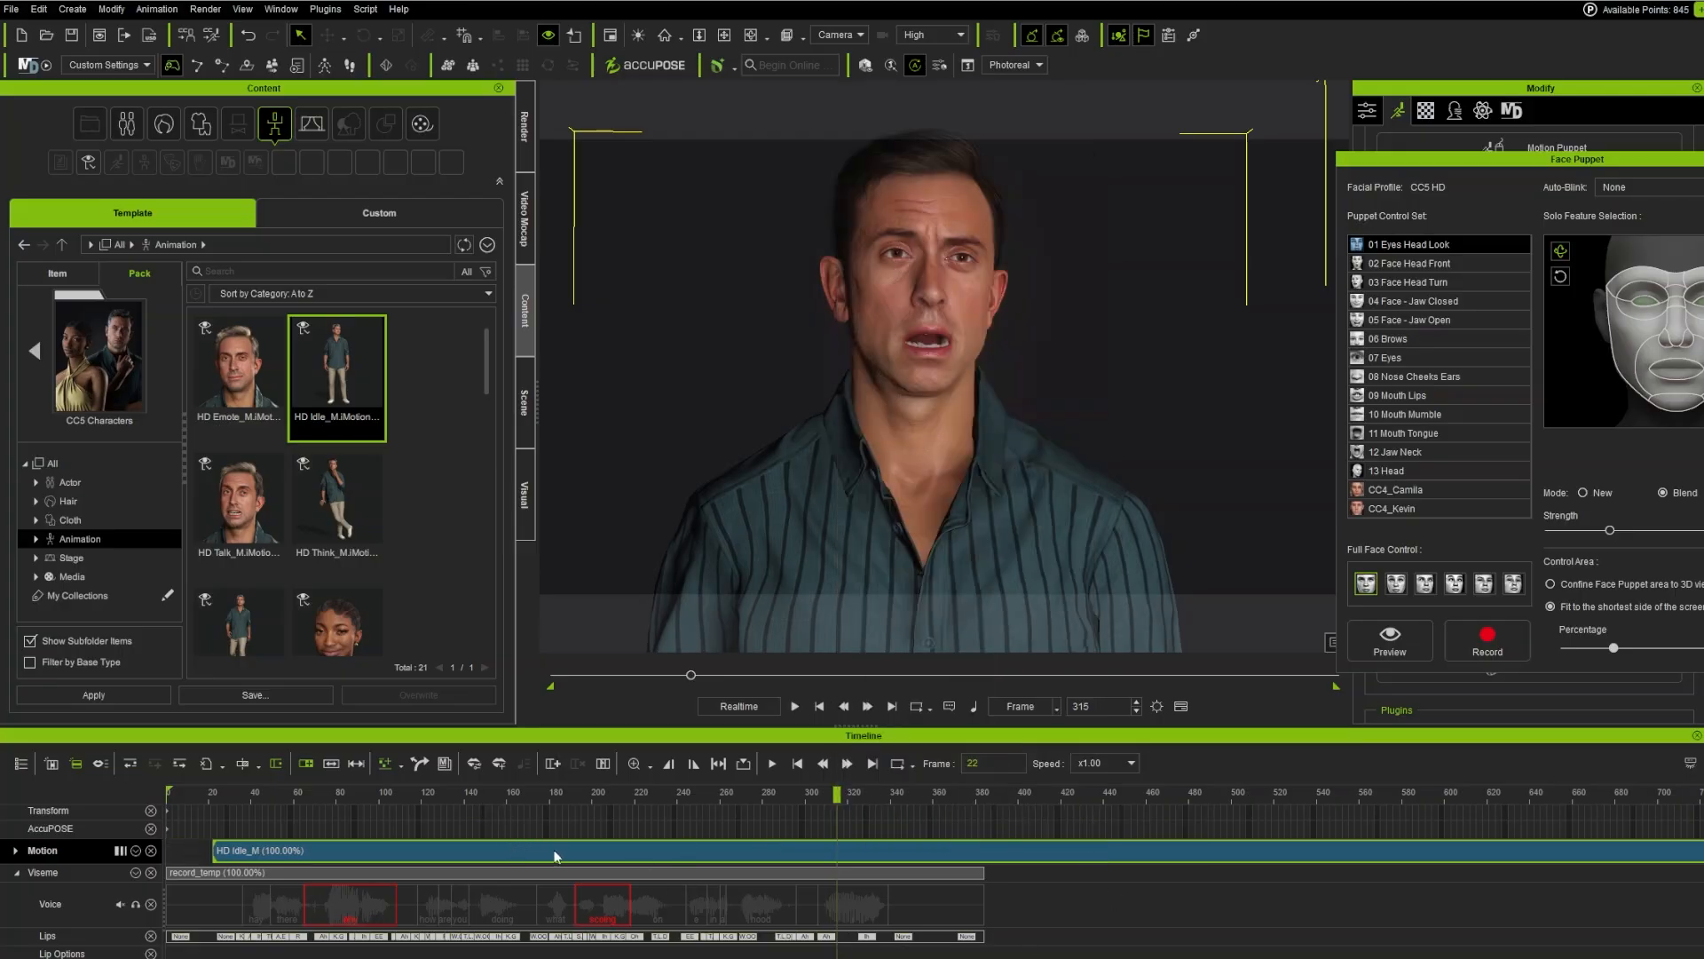
Step: Examine the Motion track's gesture and layer sub-tracks, and play back the combined body and facial animation
click(347, 792)
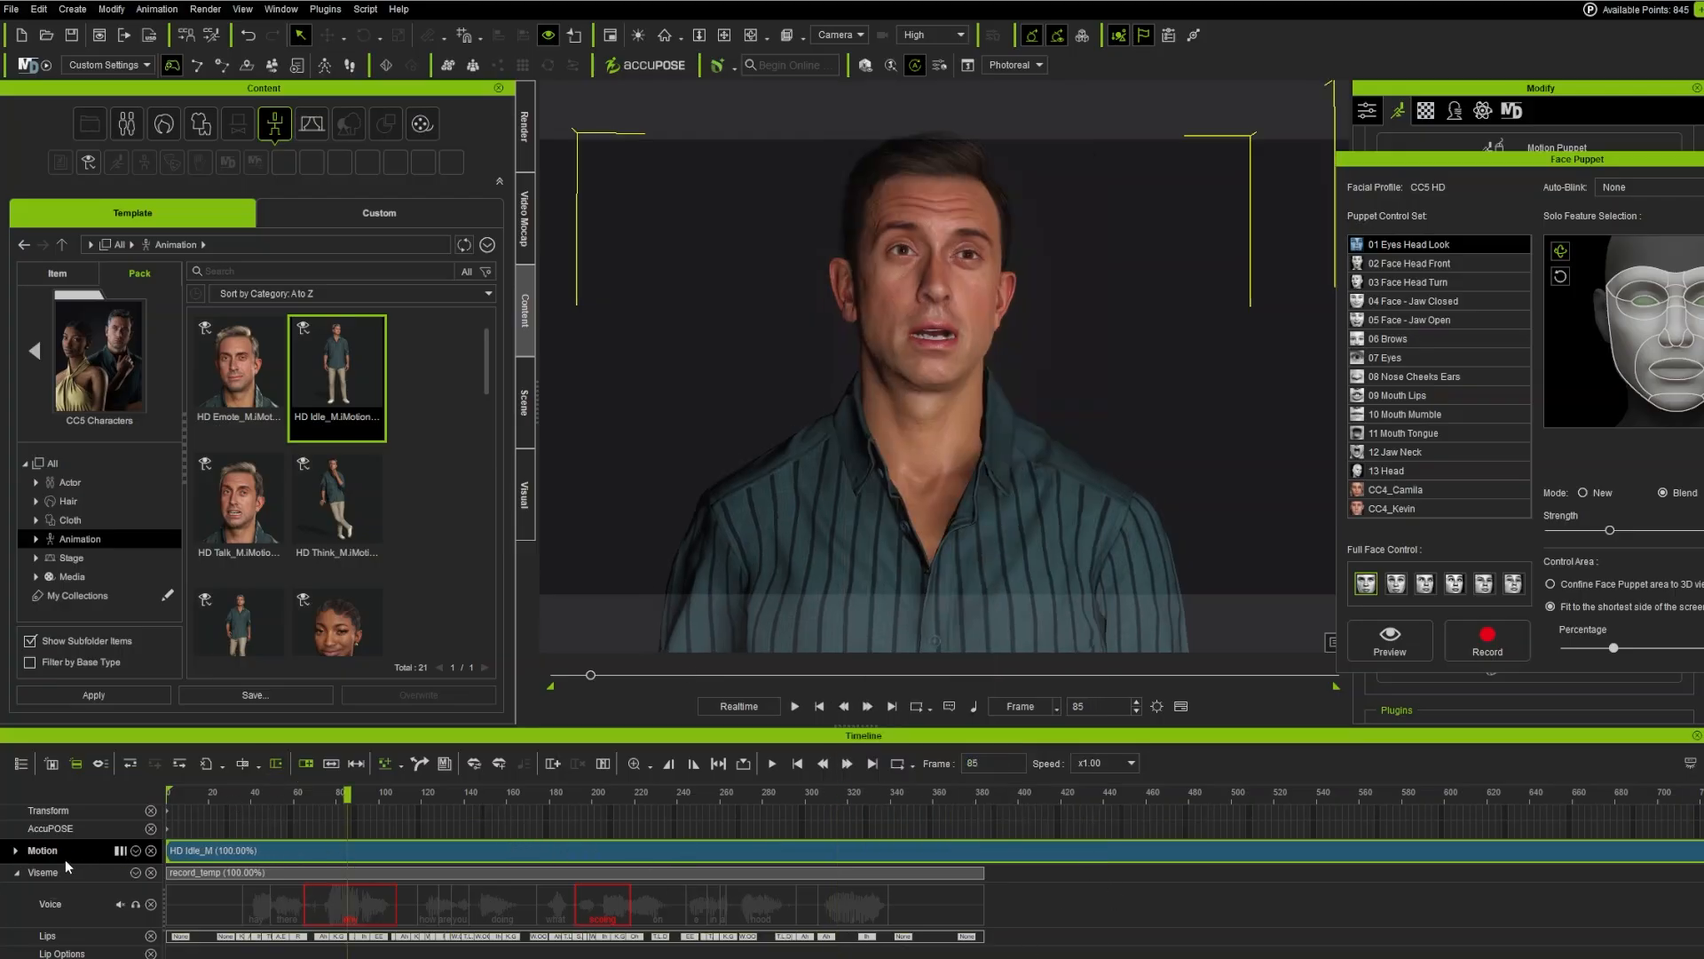
click(15, 851)
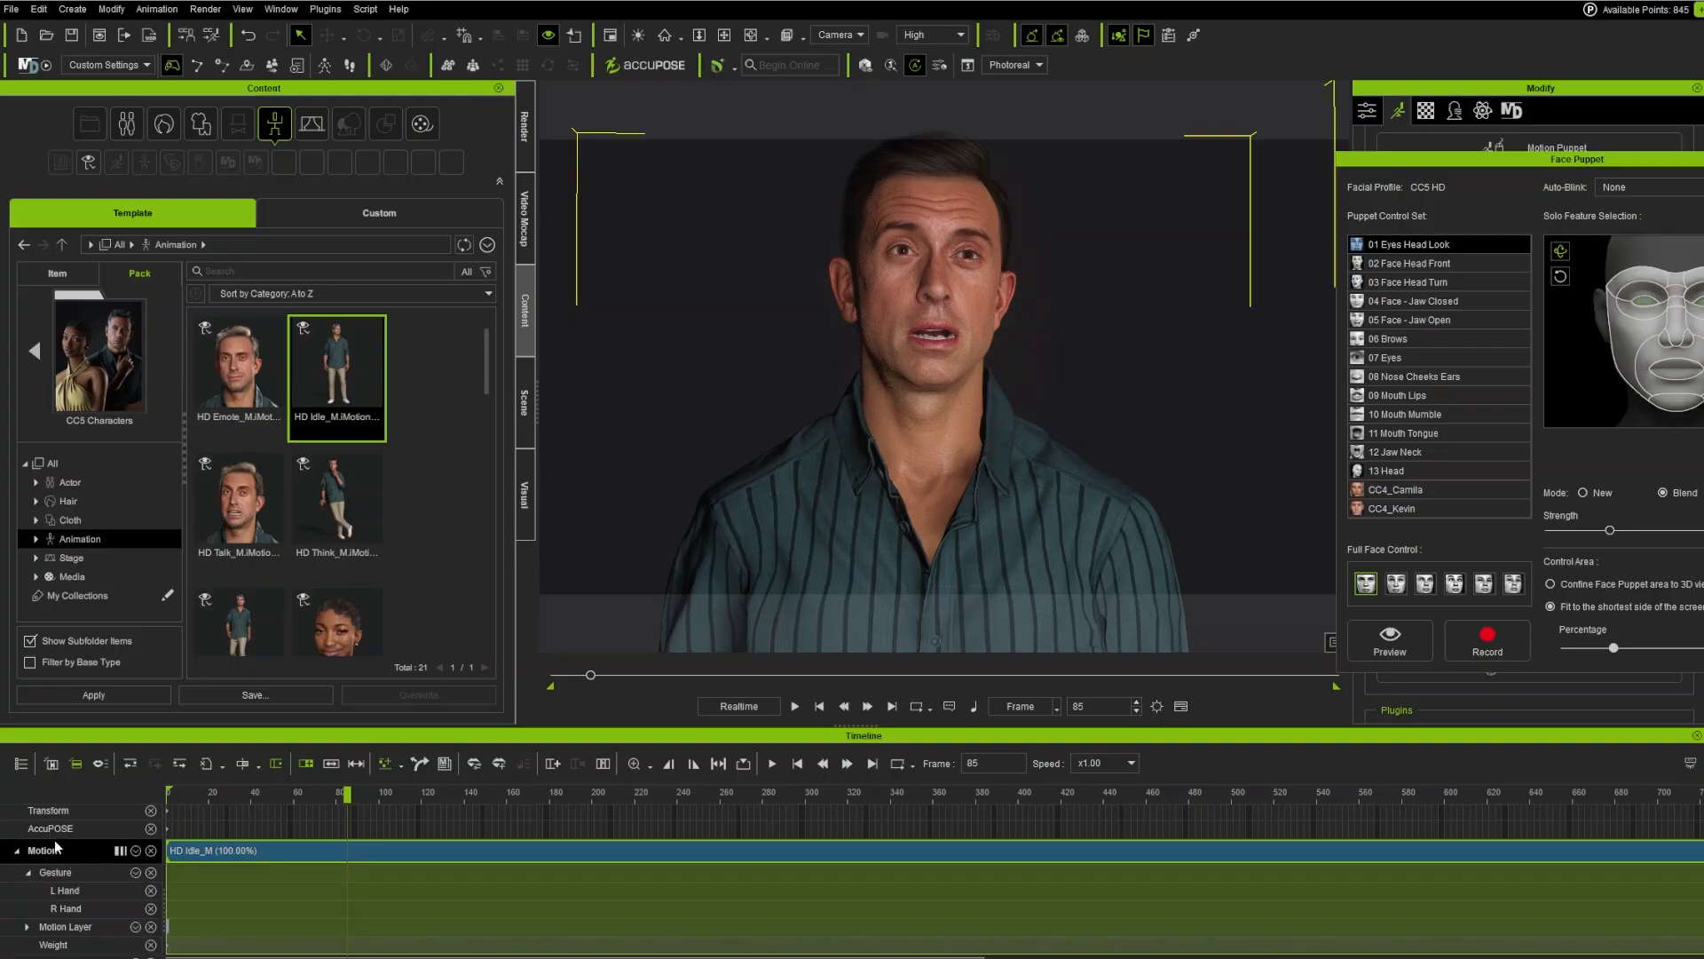
click(16, 850)
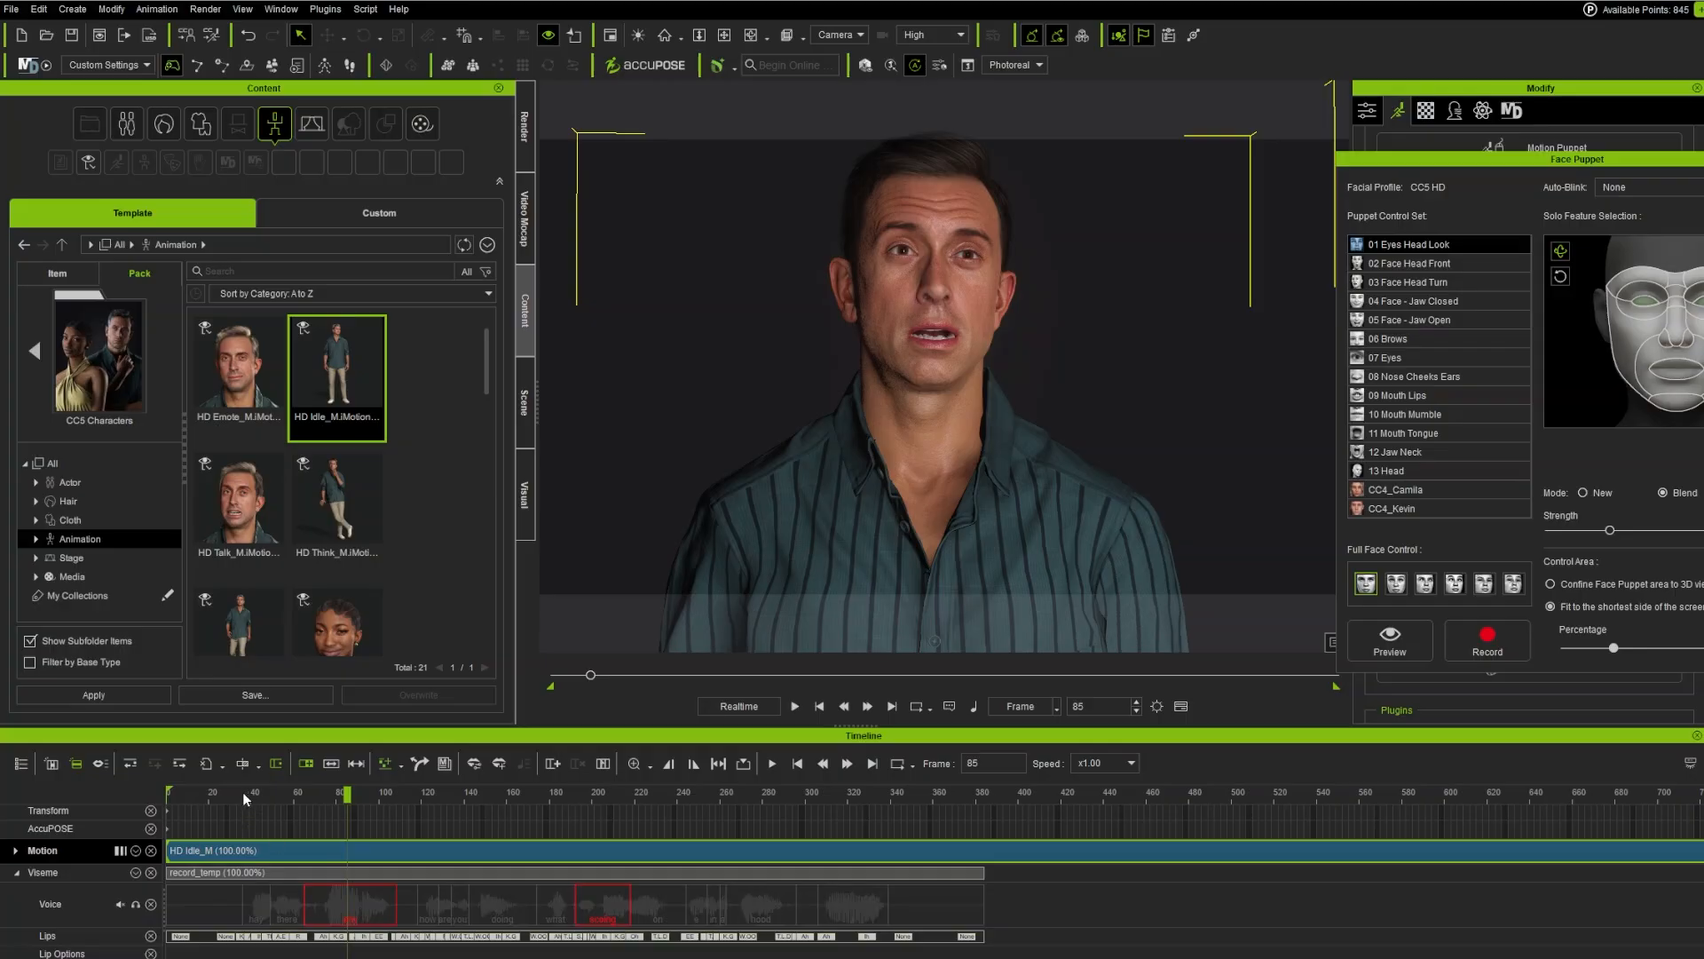
key(space)
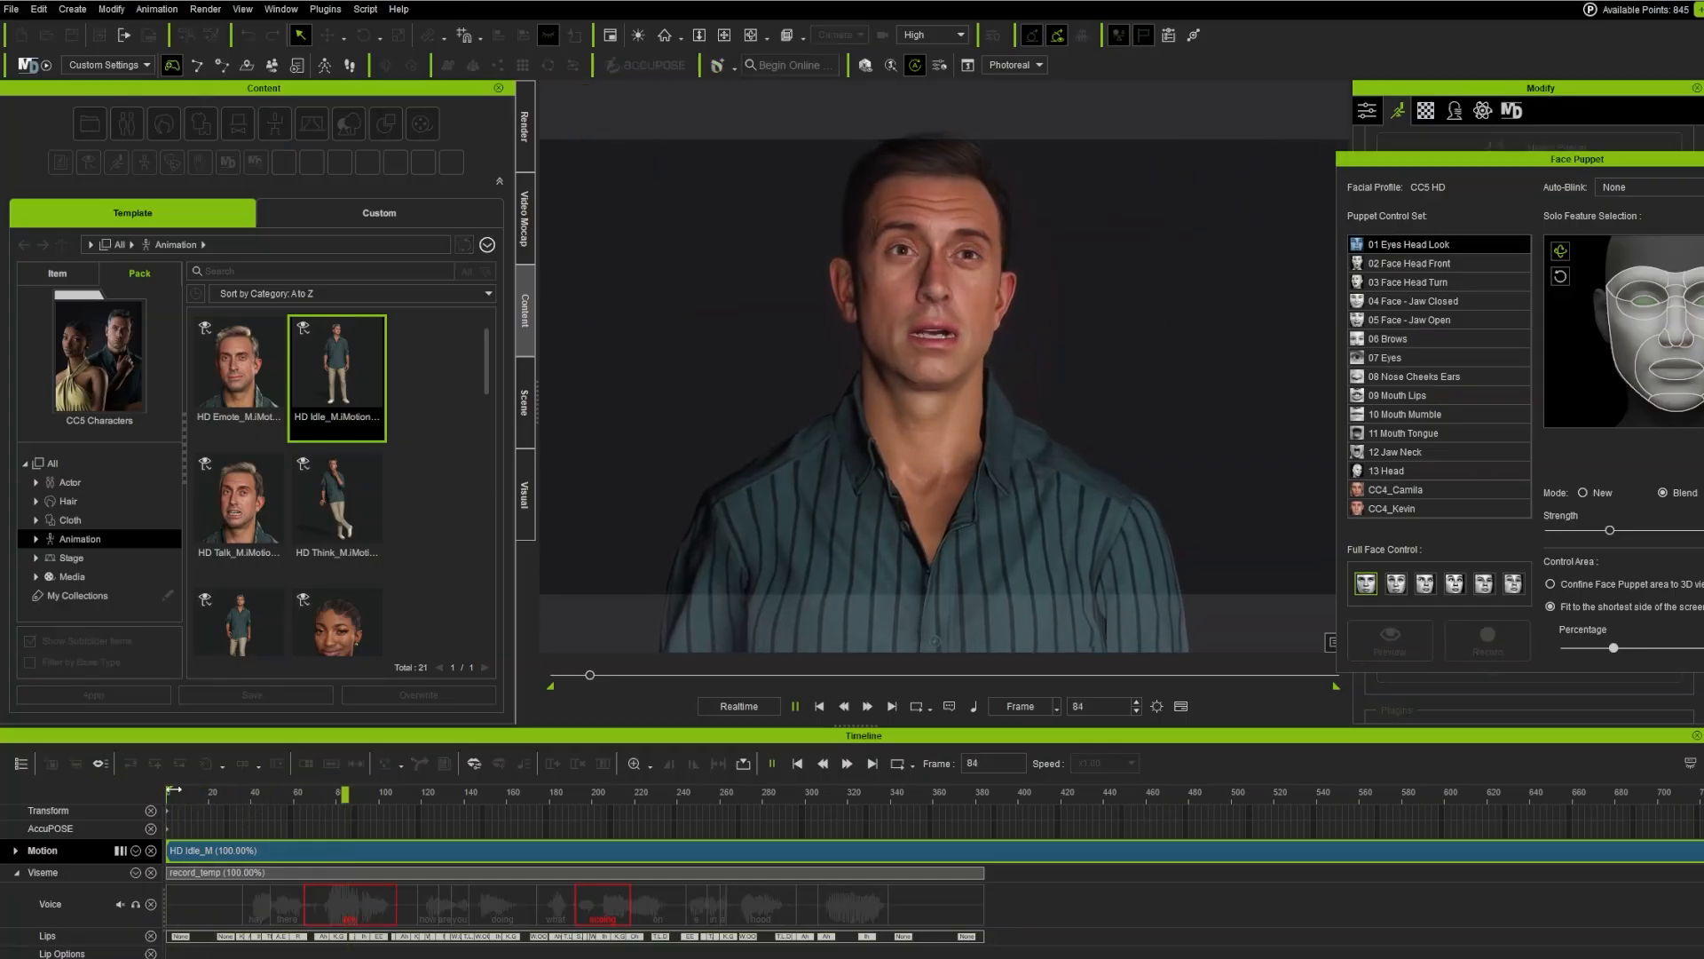
key(space)
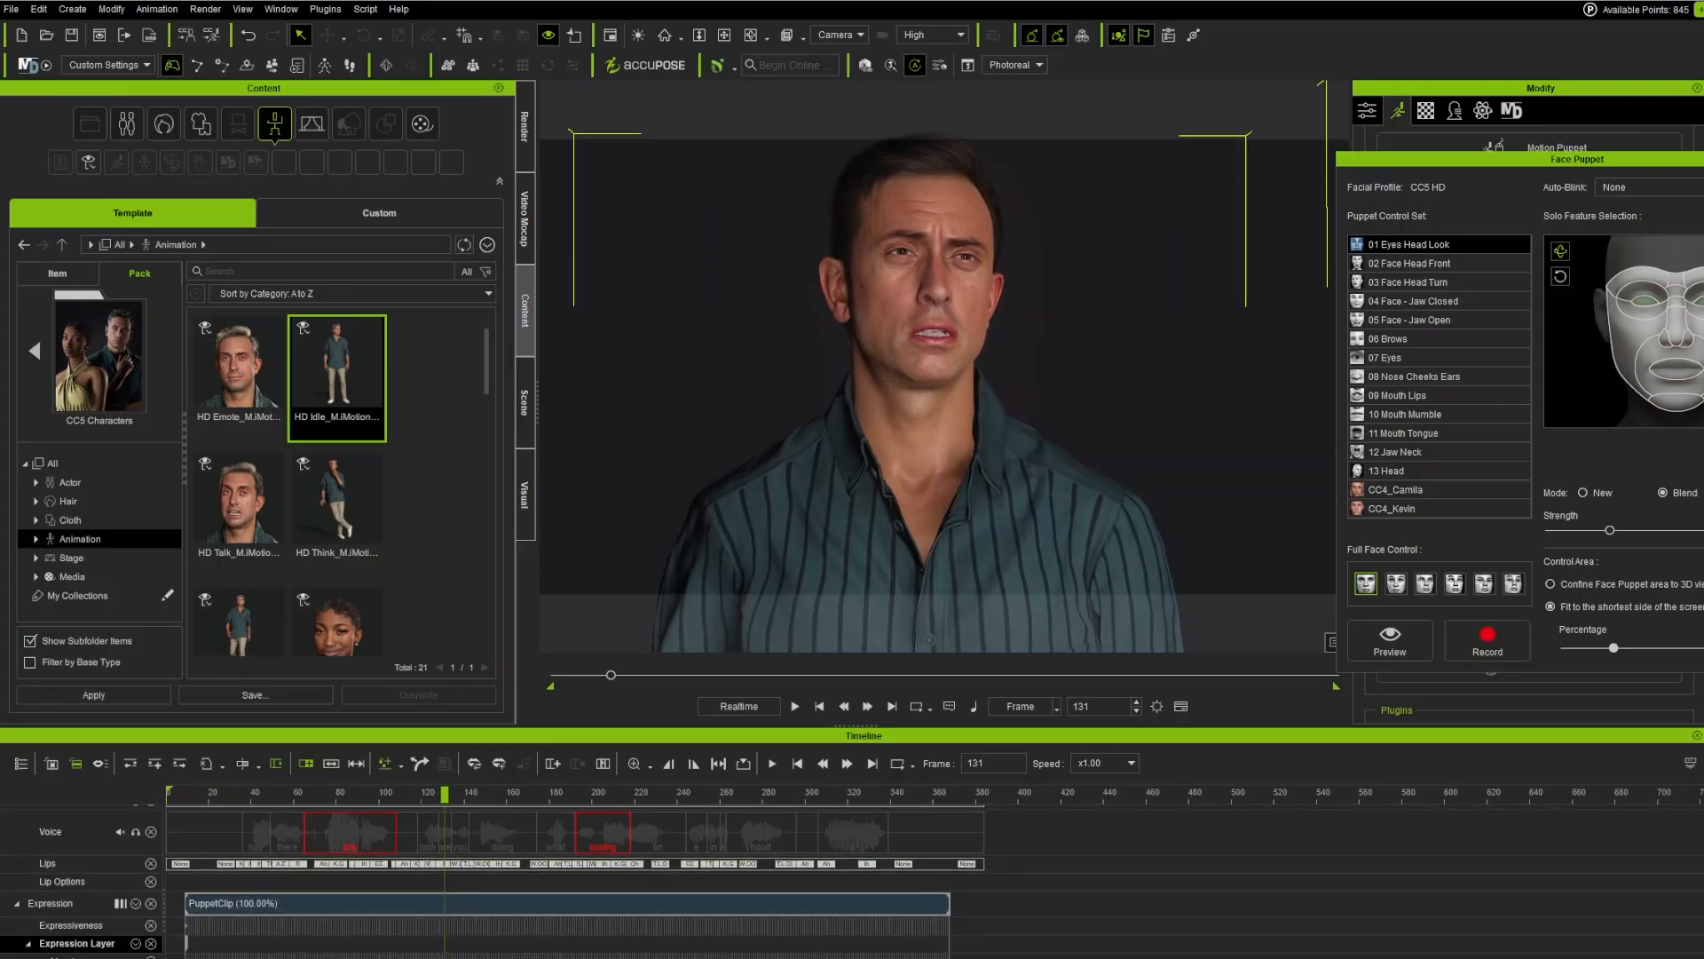
Step: Examine the PuppetClip on the Expression track and its individual facial feature tracks at frame 110
click(399, 957)
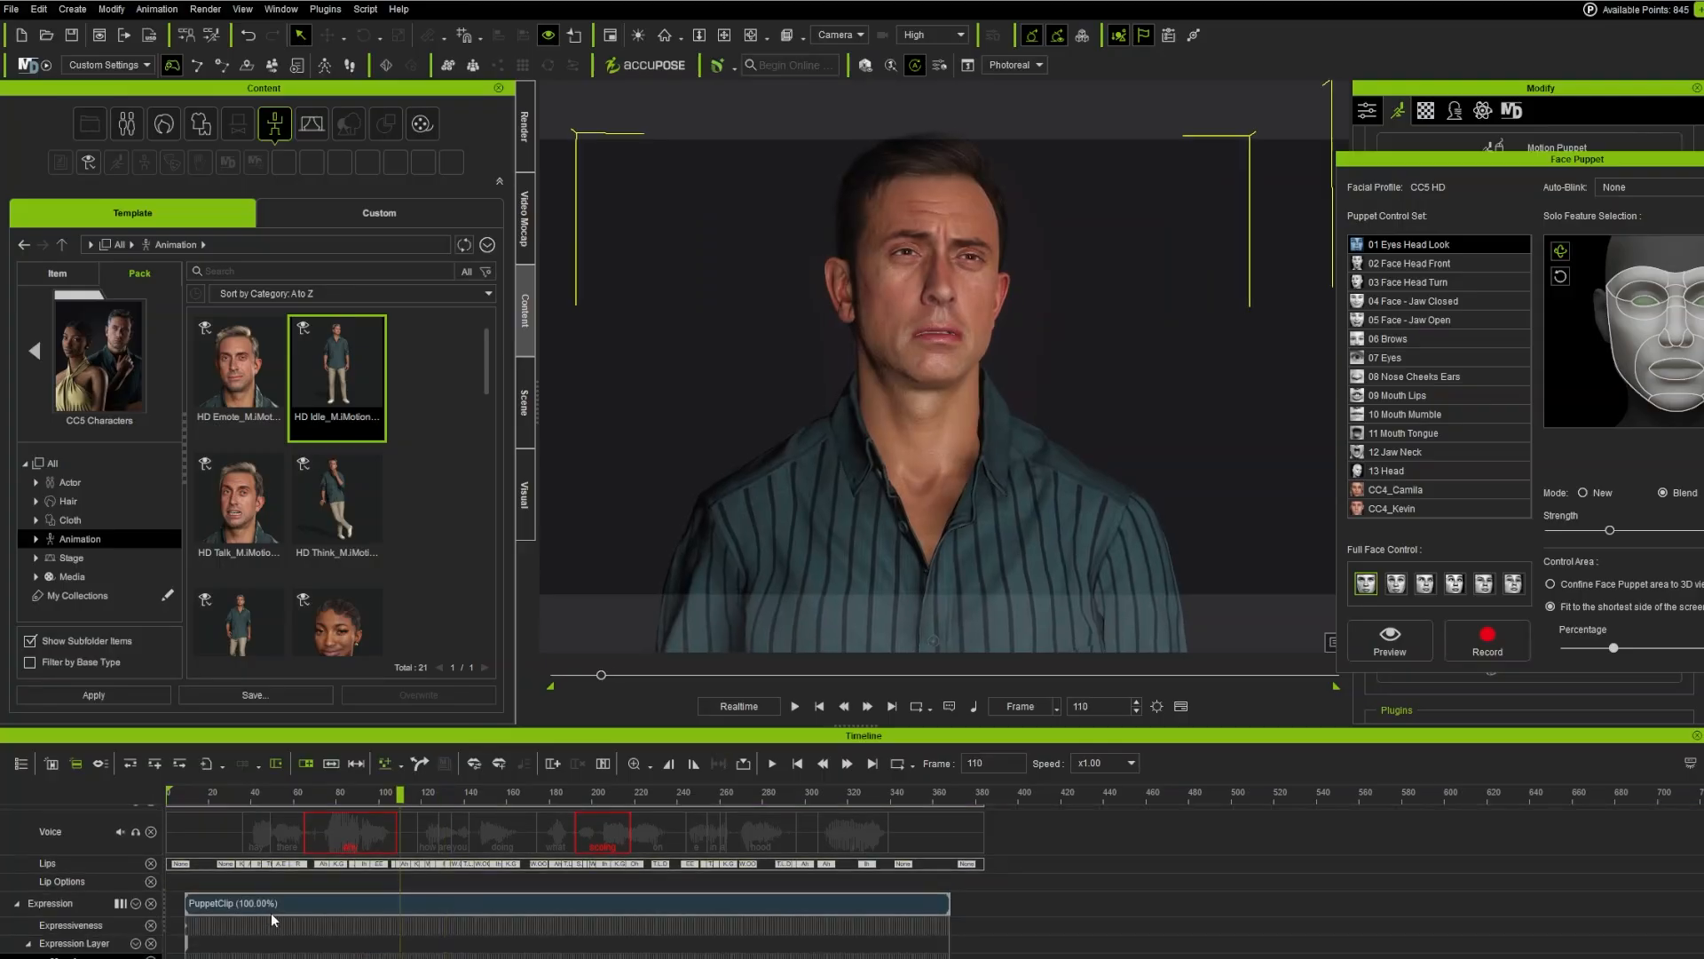
scroll(275, 919, up, 3)
scroll(284, 937, down, 2)
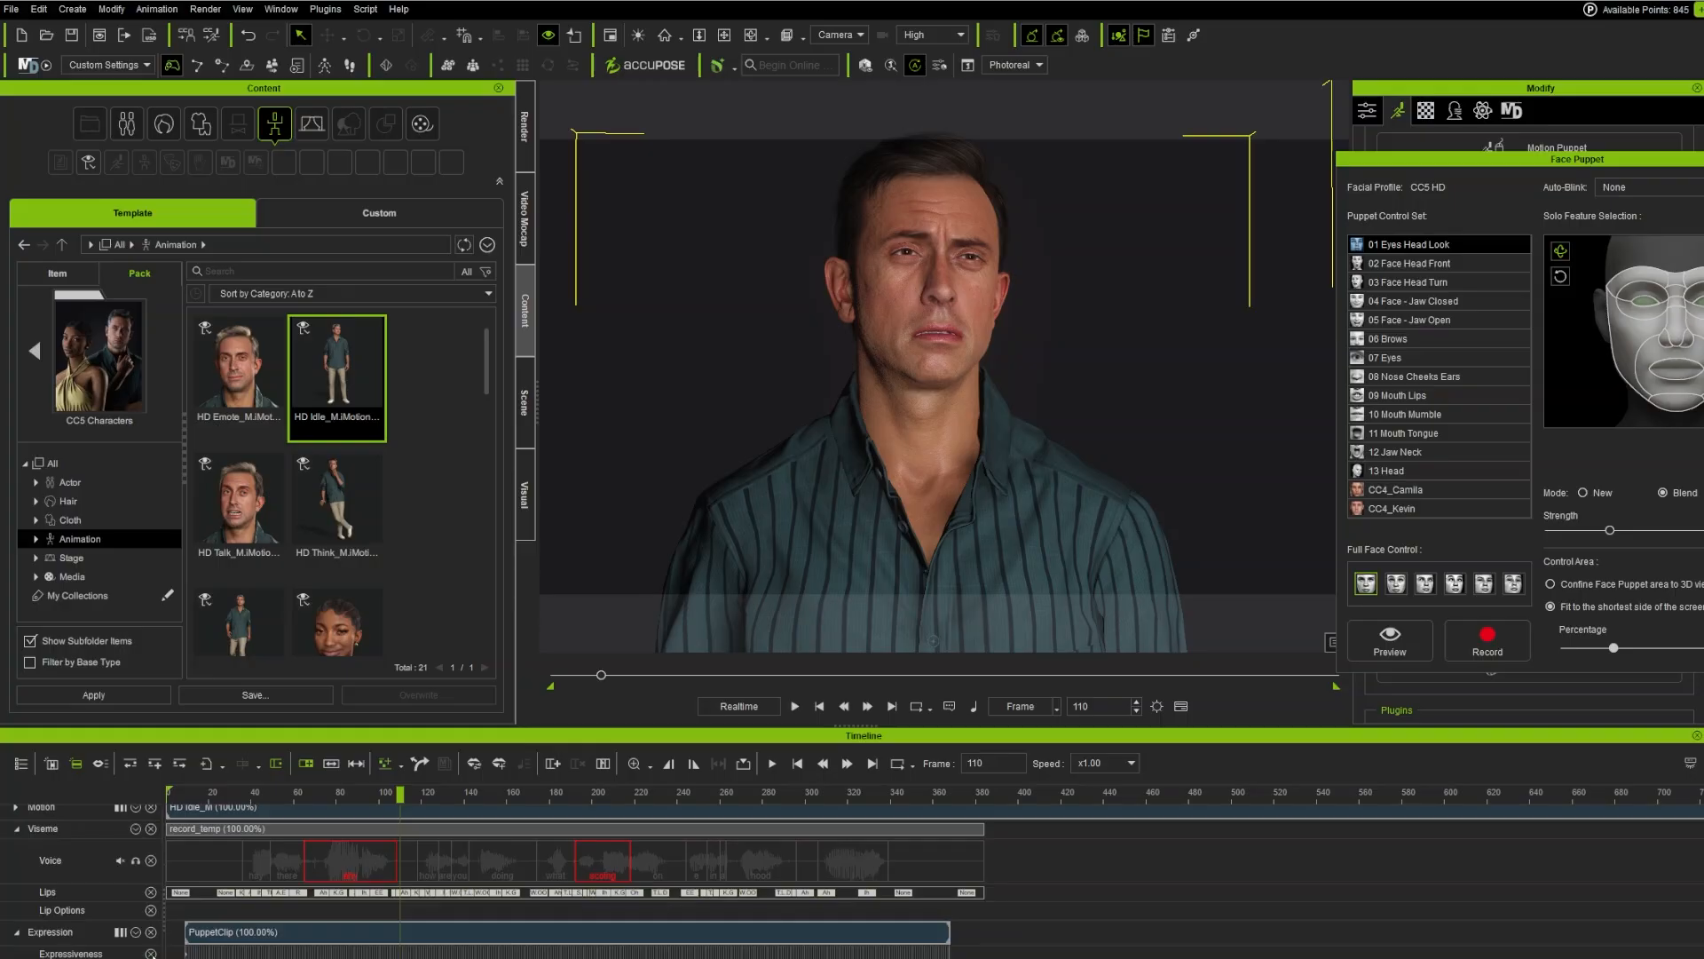
click(122, 934)
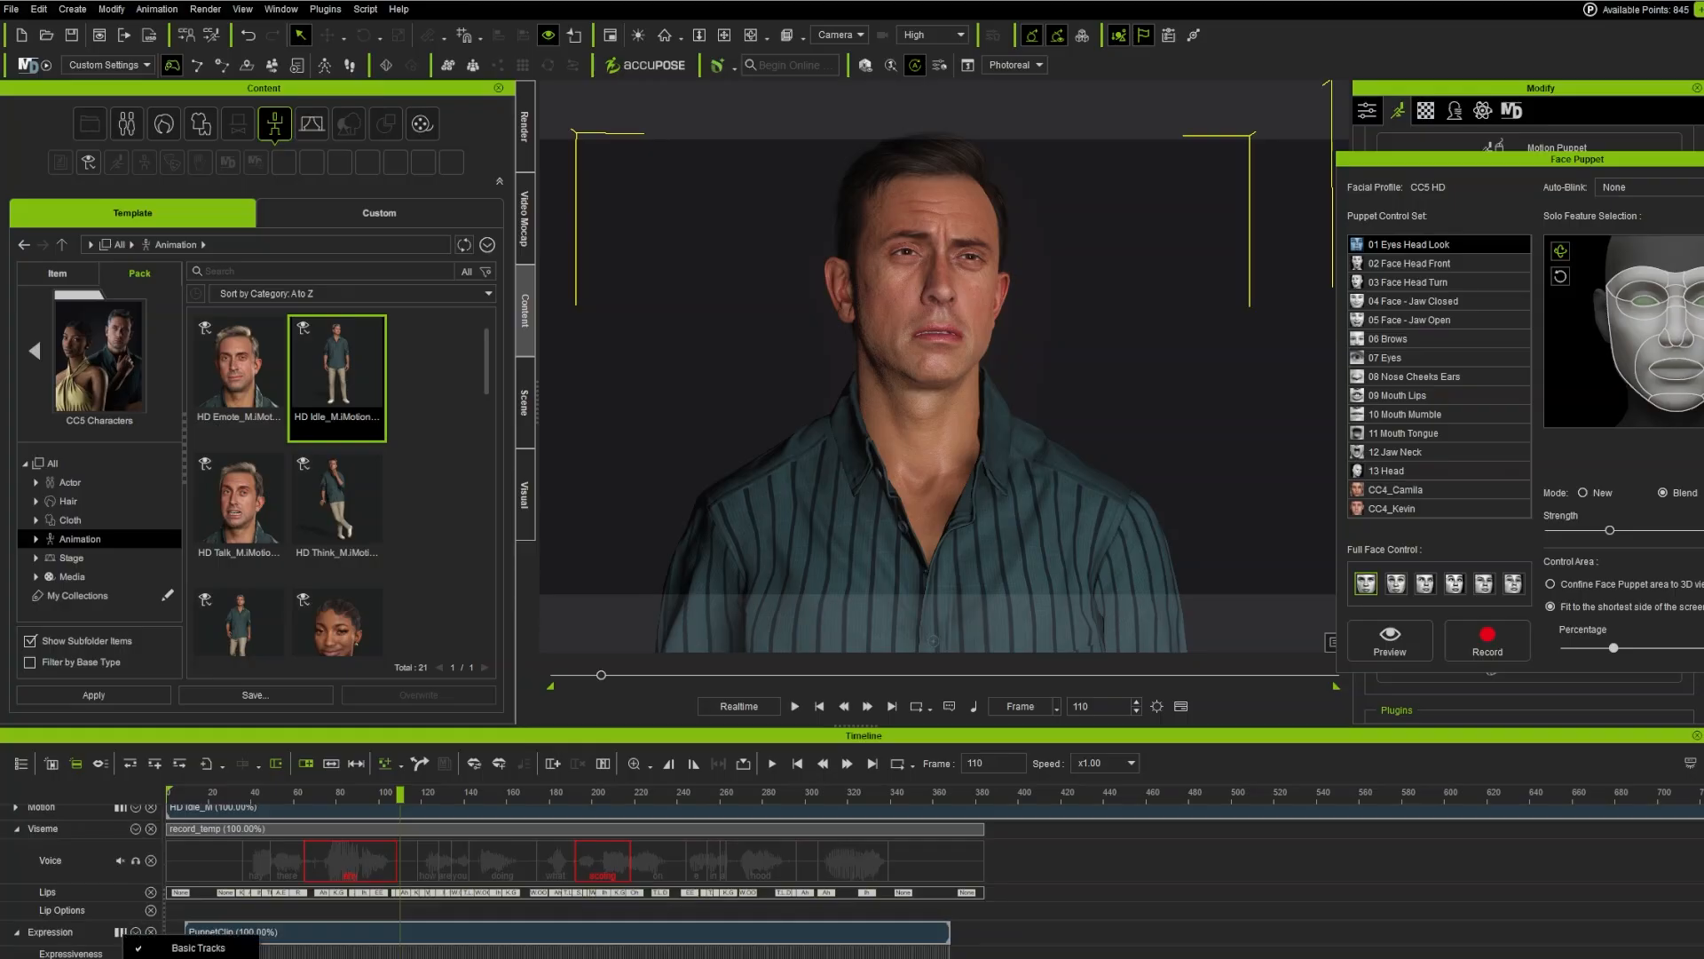
click(230, 948)
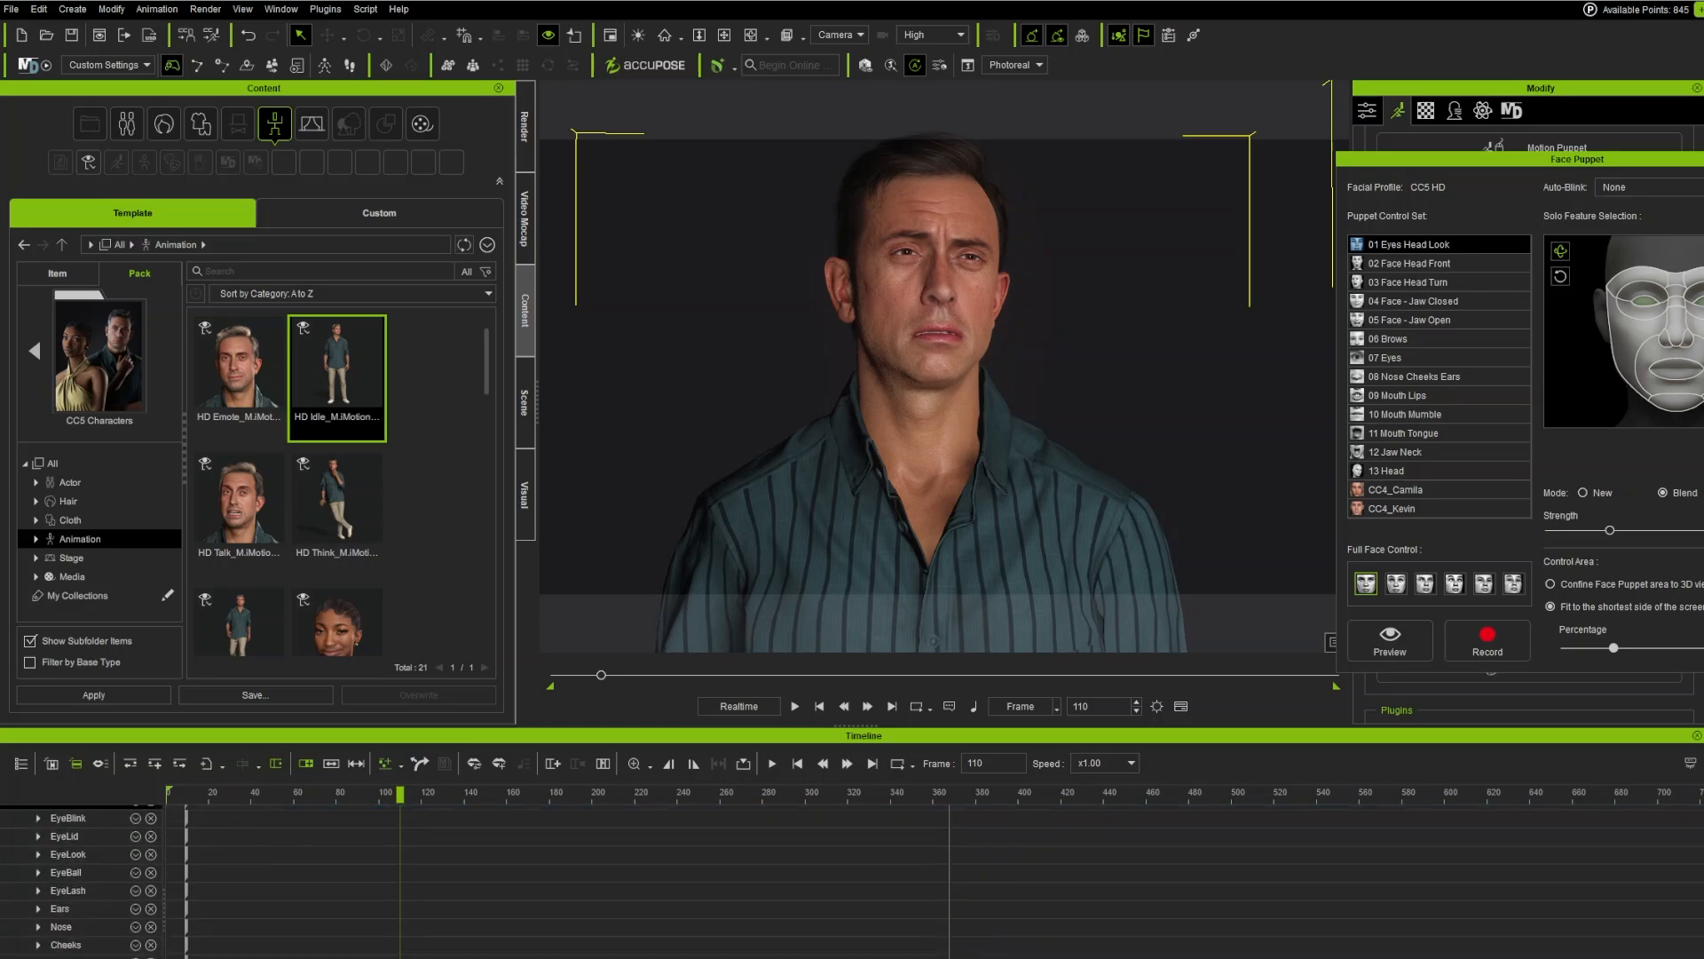
scroll(246, 951, up, 1)
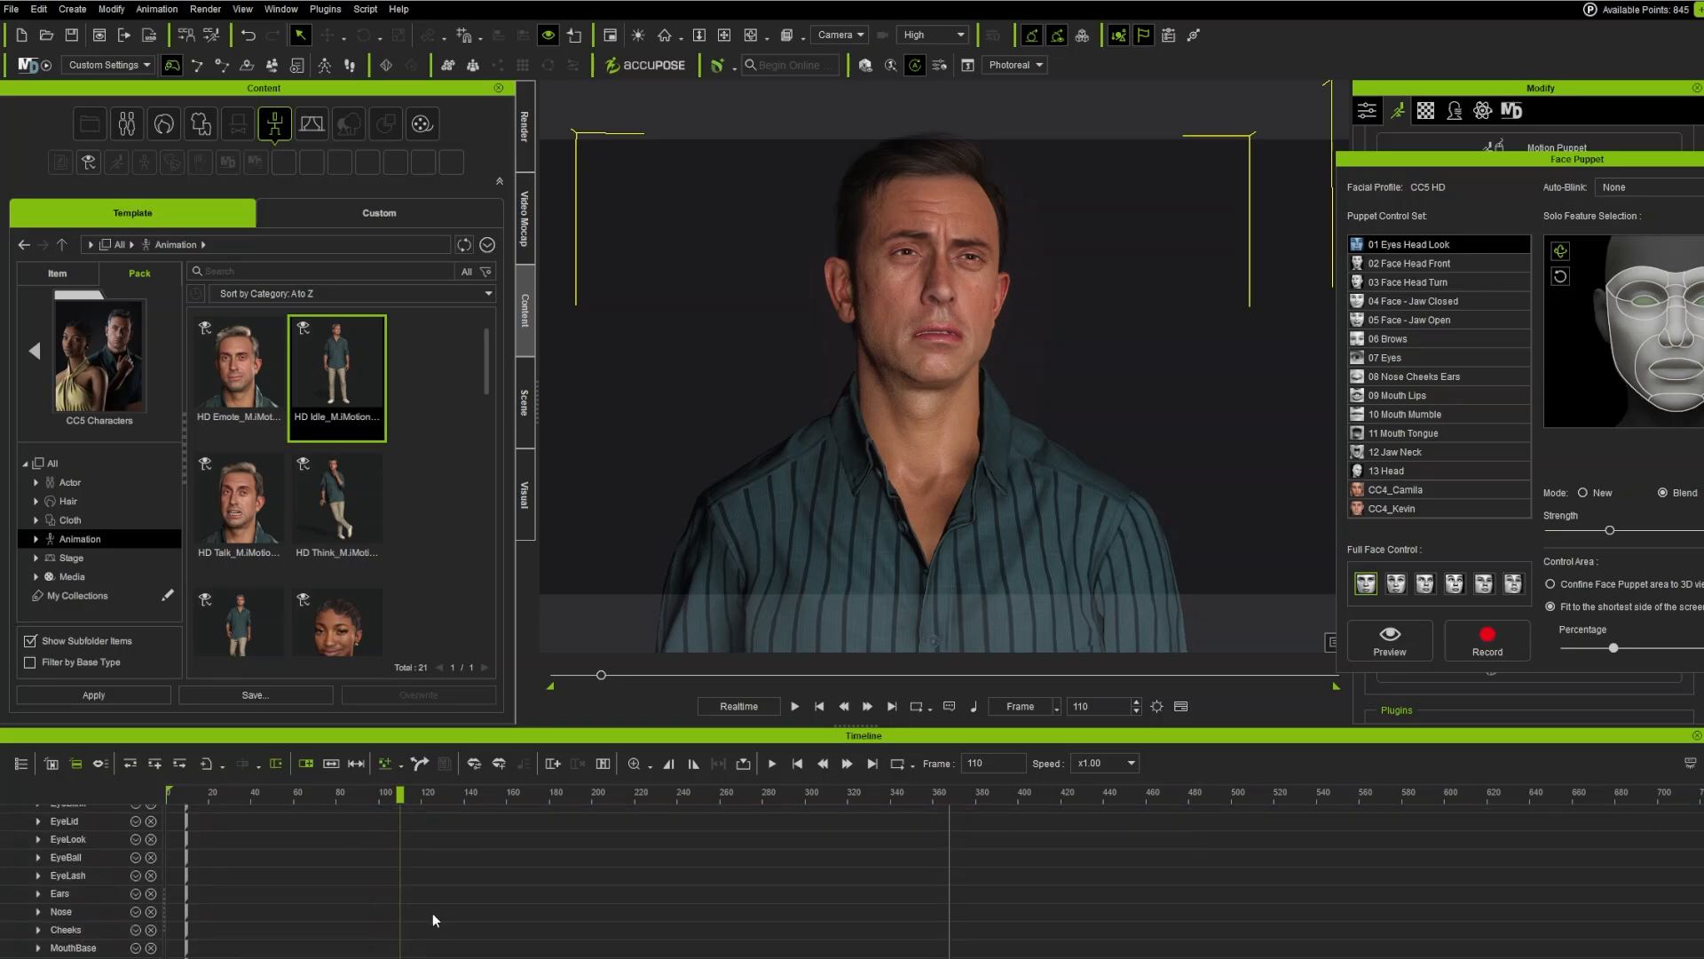
scroll(434, 914, up, 5)
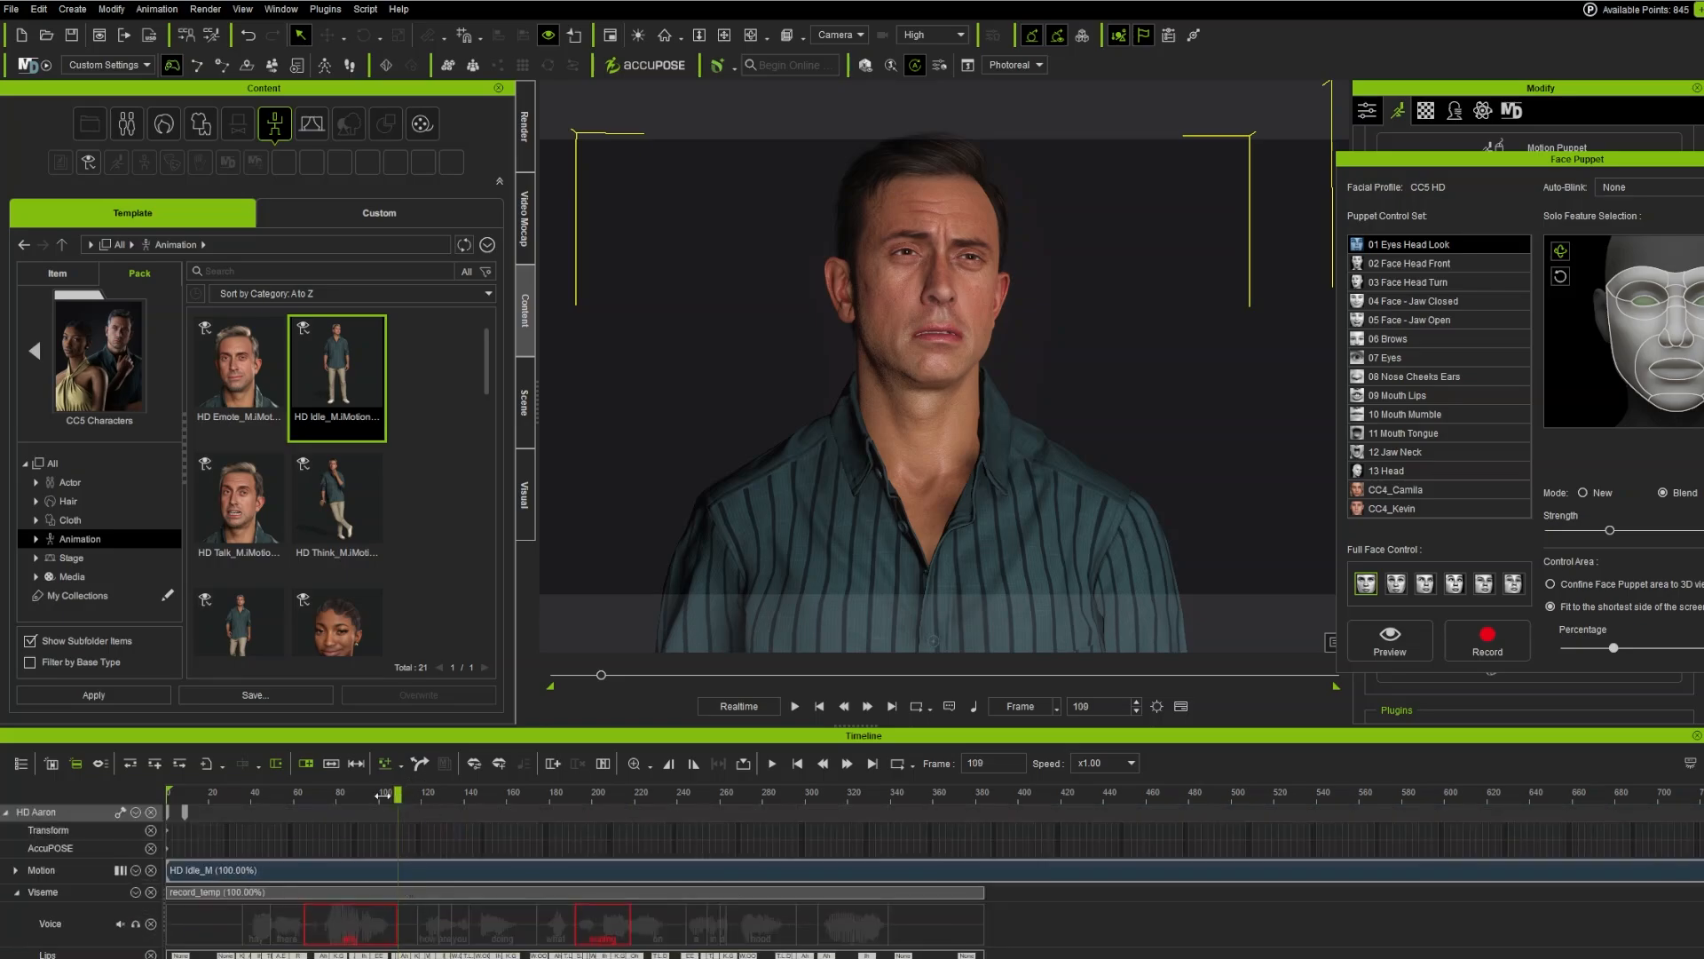
Step: Delete the puppeted expression clip from HD Aaron and play the voice and idle motion back from the start
drag(400, 792, 184, 803)
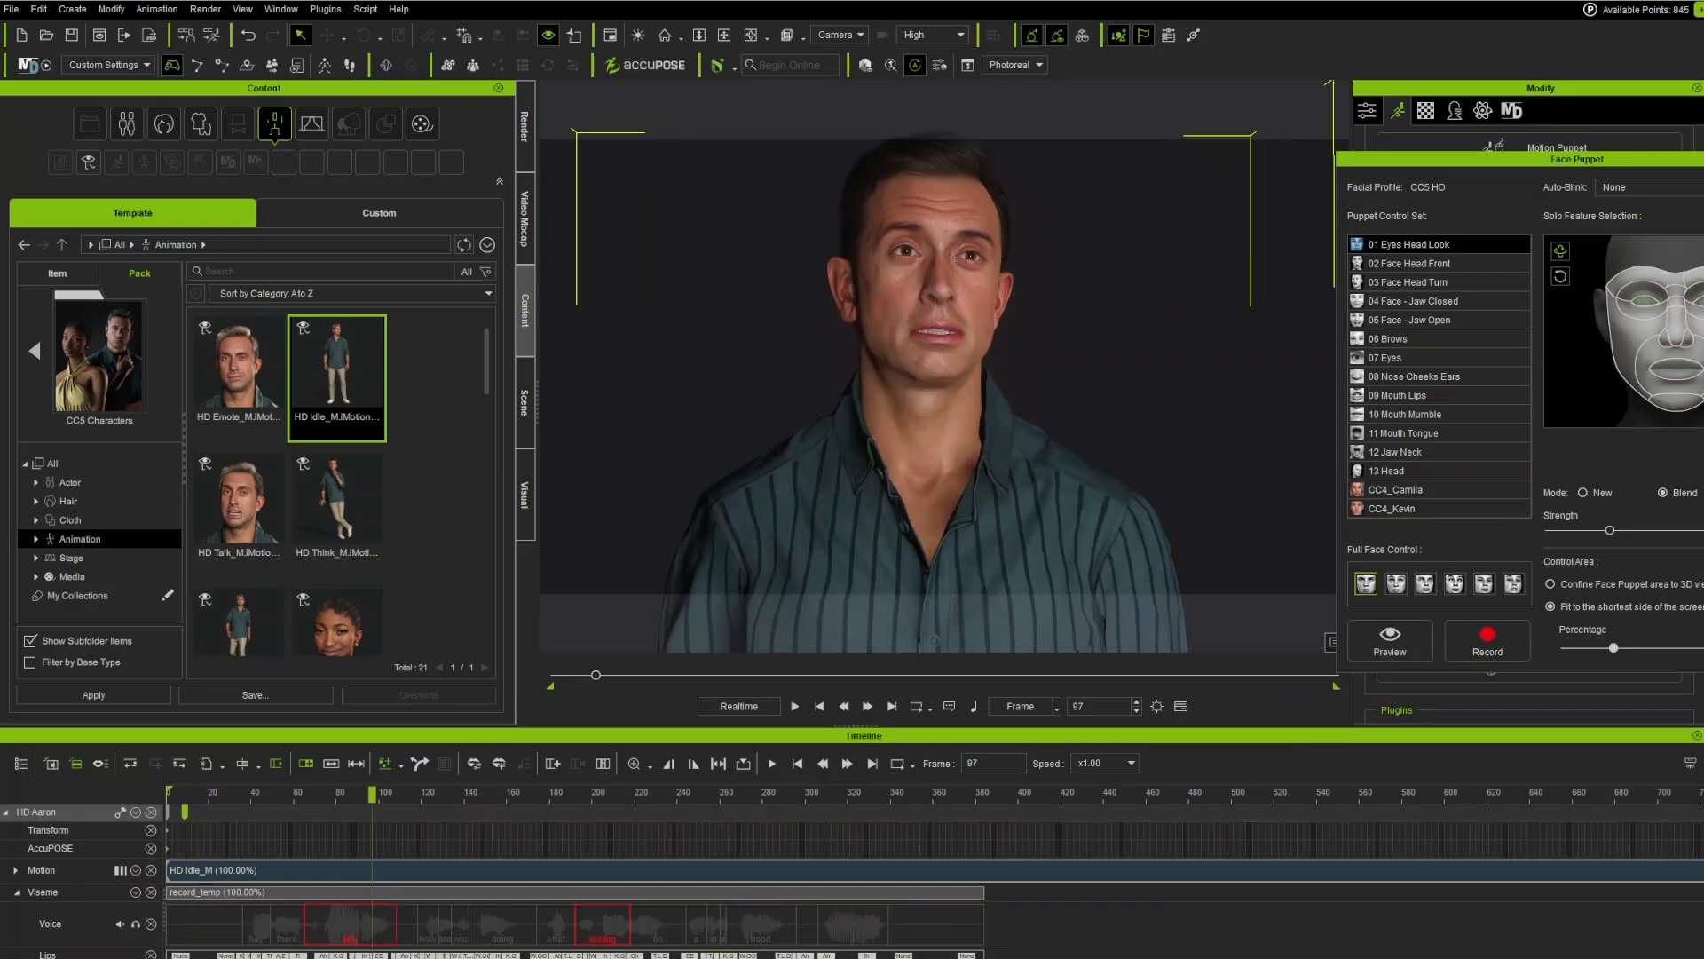
key(Delete)
drag(313, 795, 170, 796)
key(space)
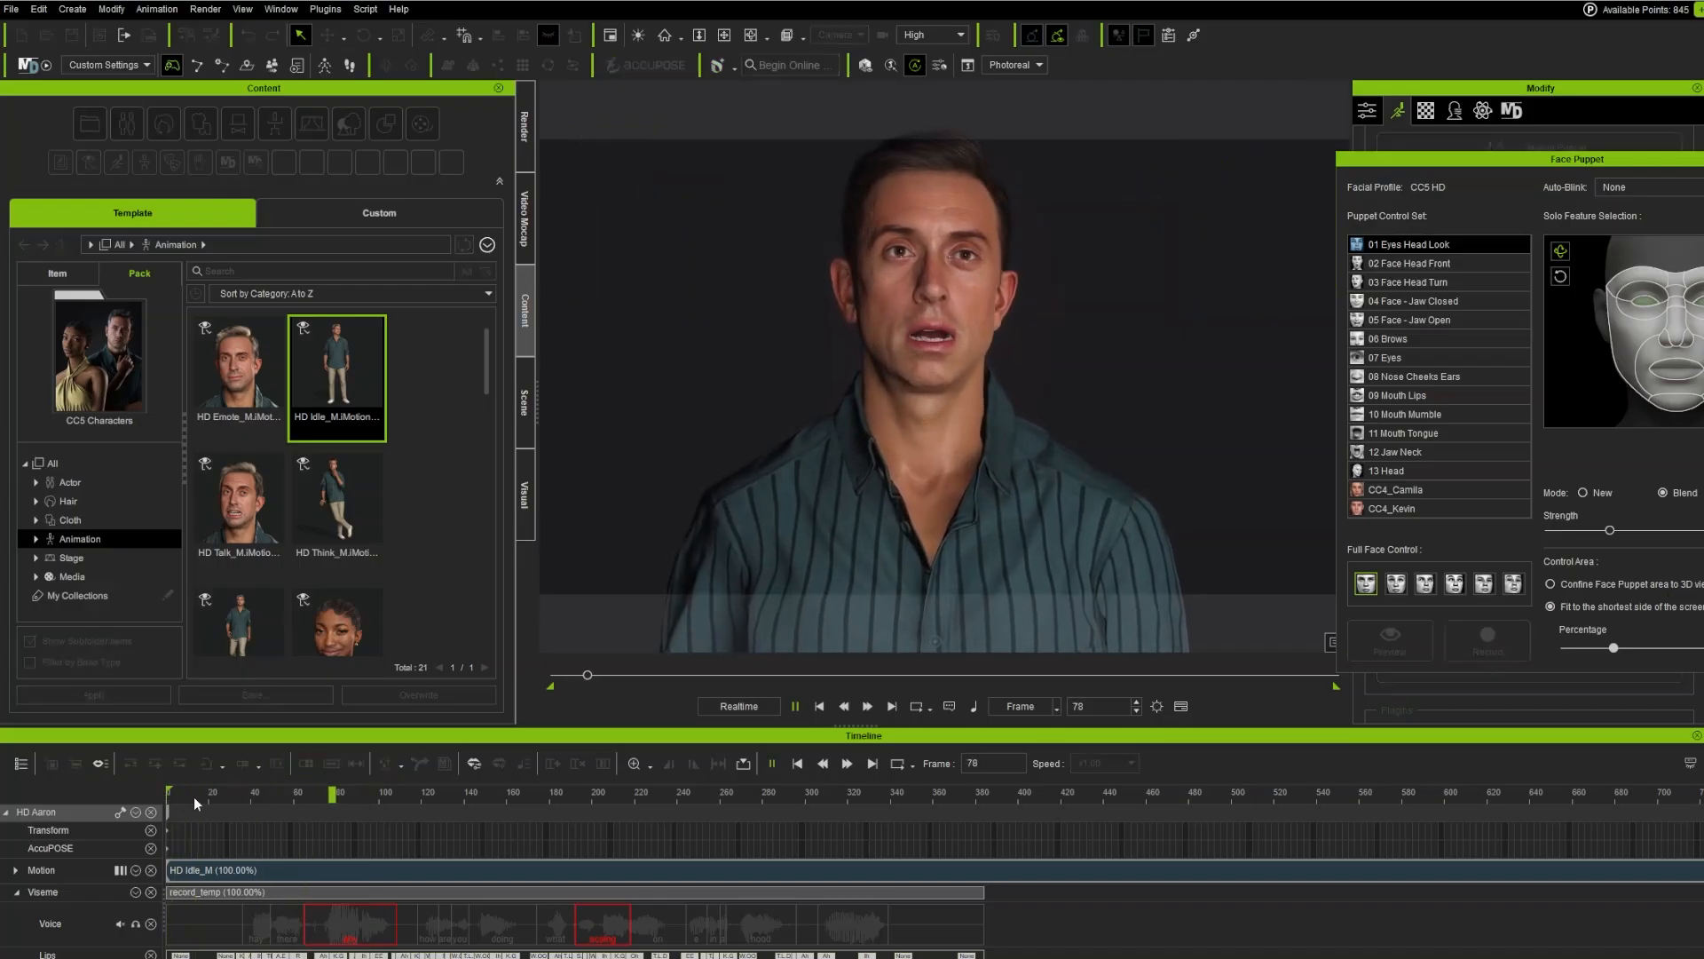
key(space)
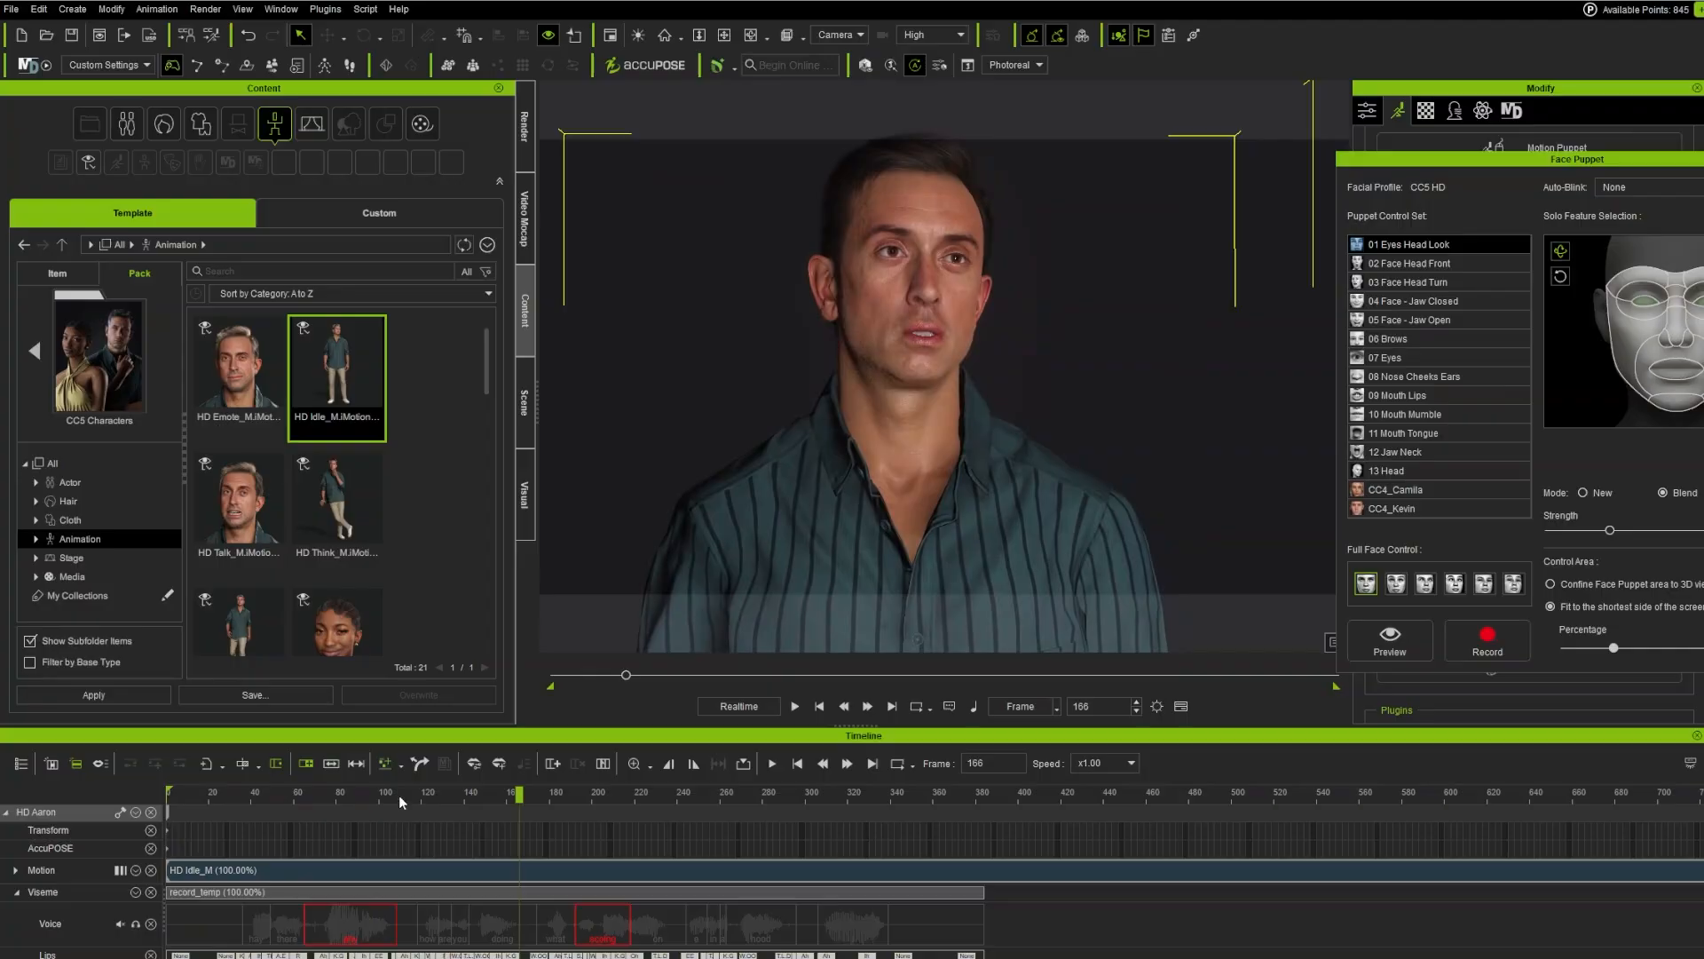
Step: Open the Face Key editor at frame 38 and apply the A2_Happy expression from the 01-Happy style
drag(399, 797, 249, 807)
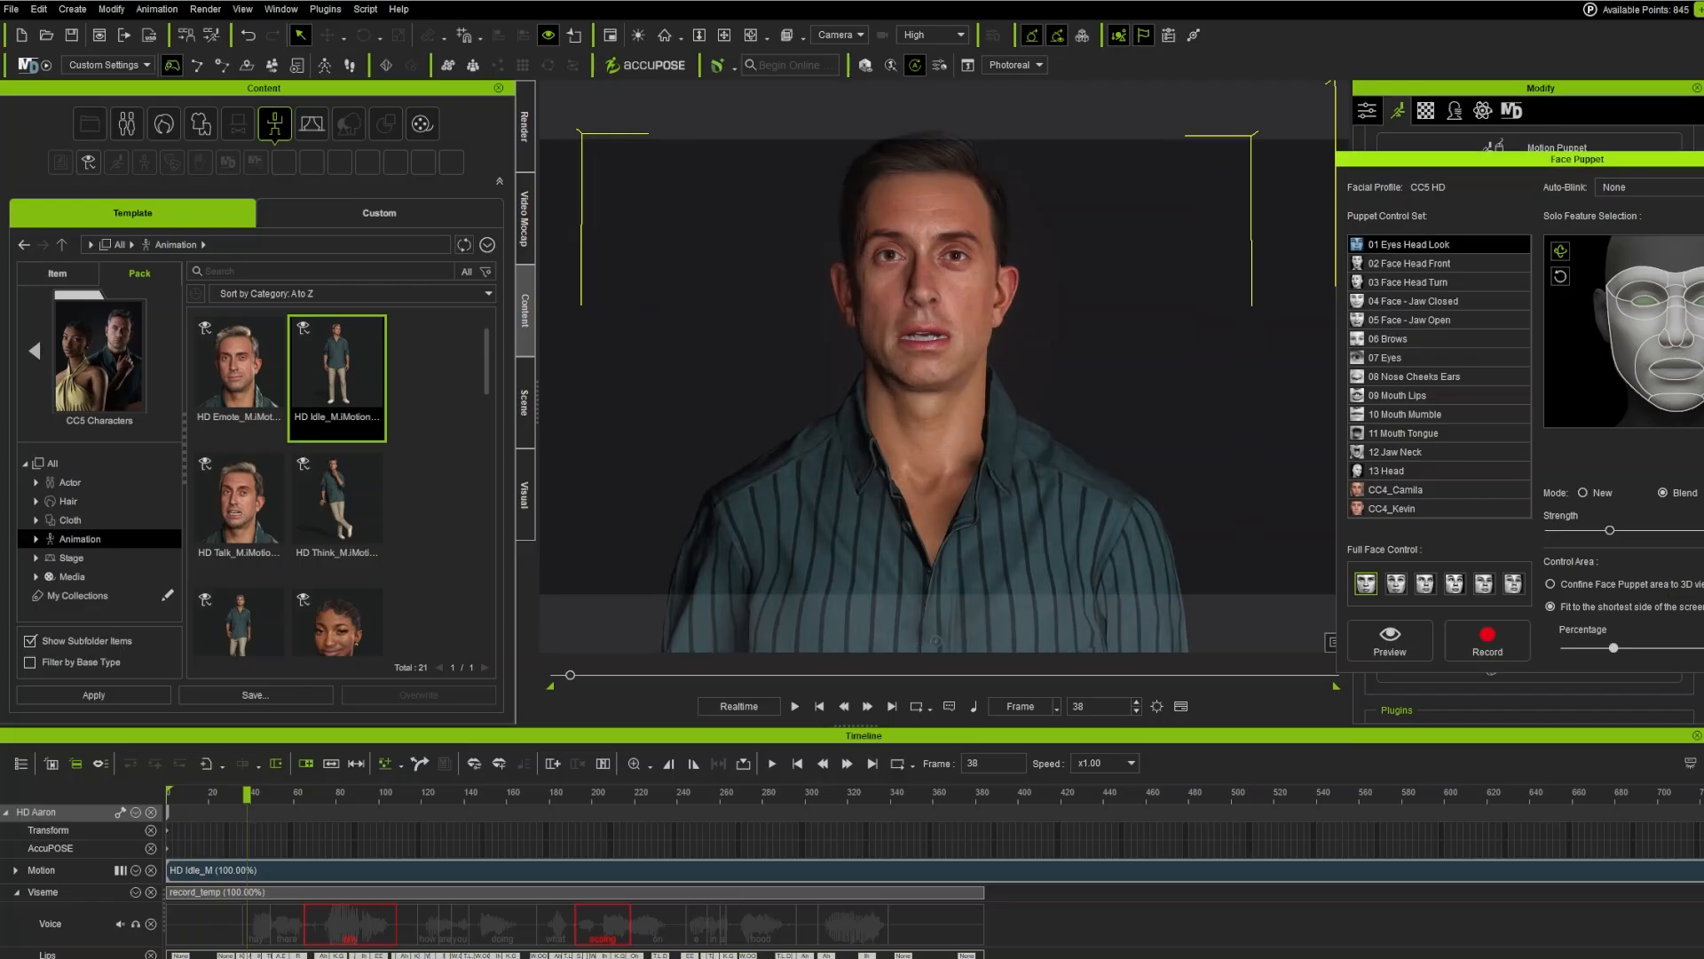
click(1703, 160)
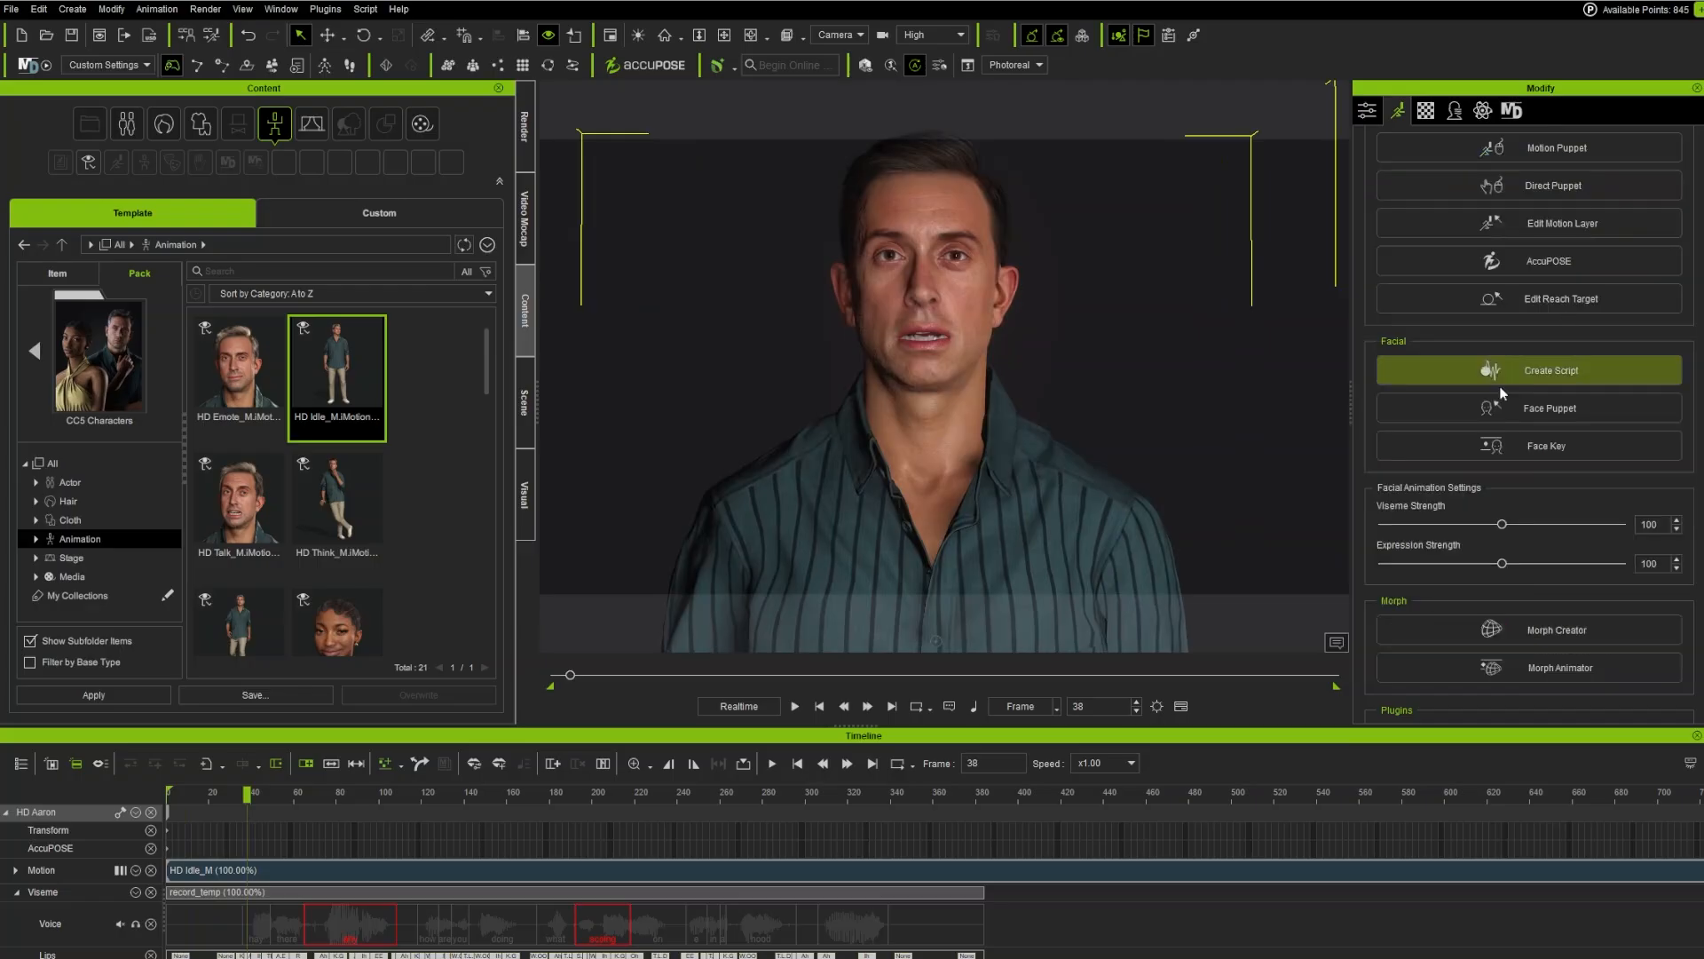
click(1538, 447)
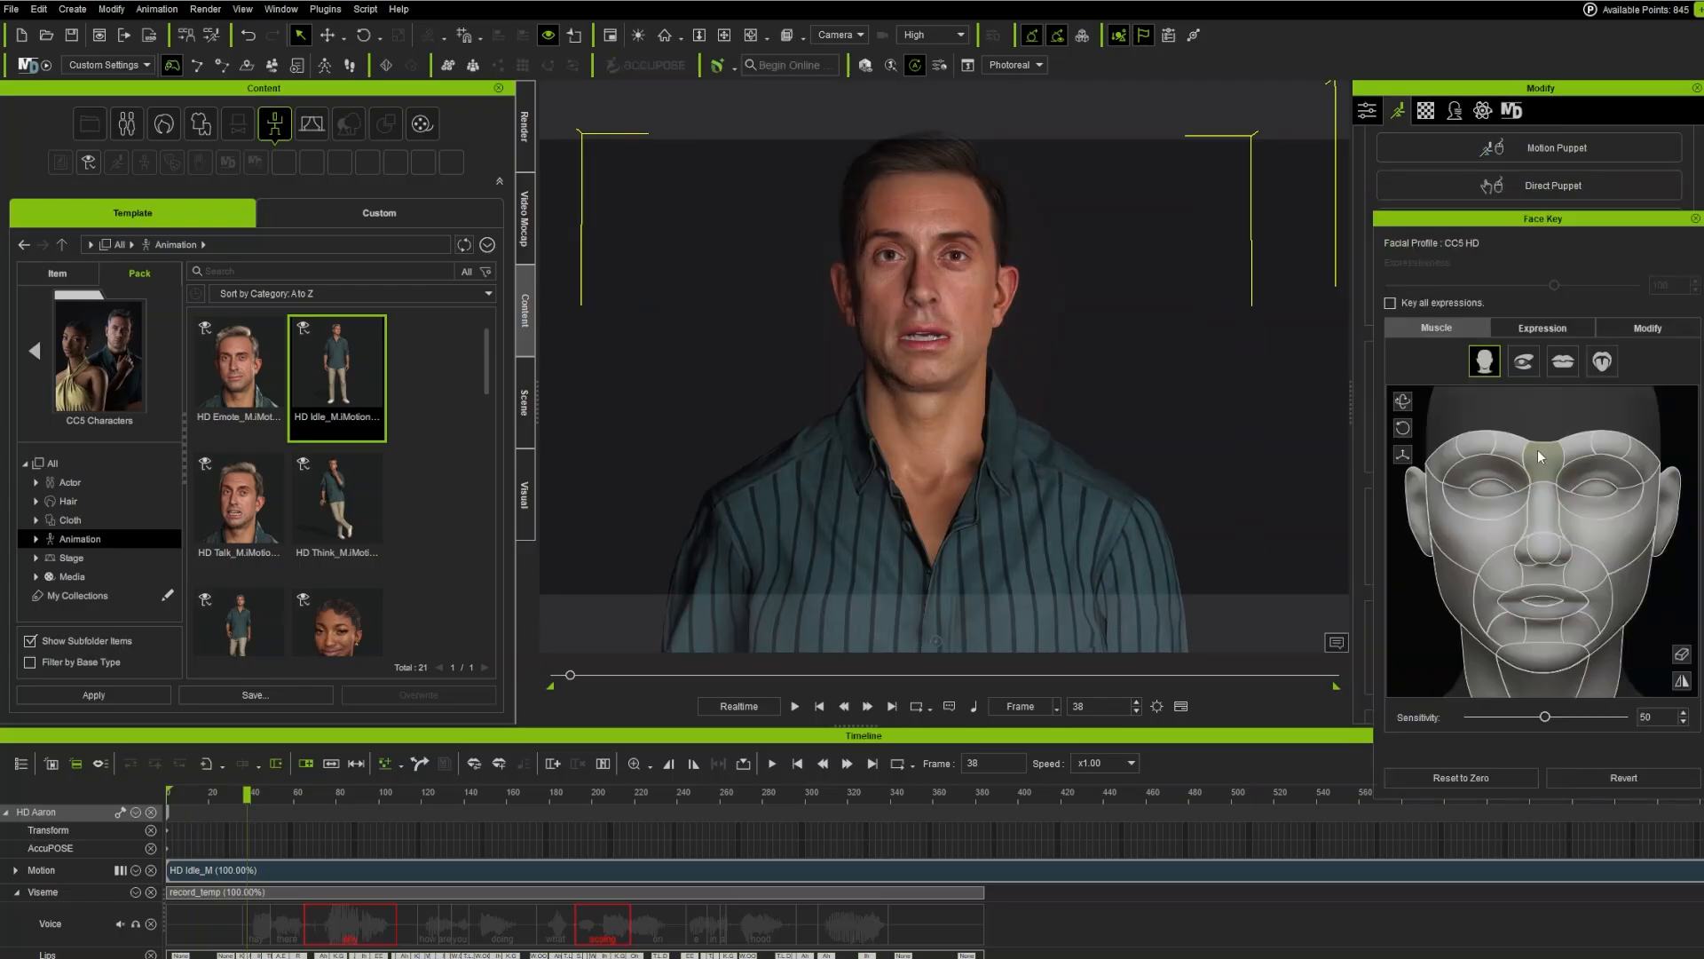
click(1536, 325)
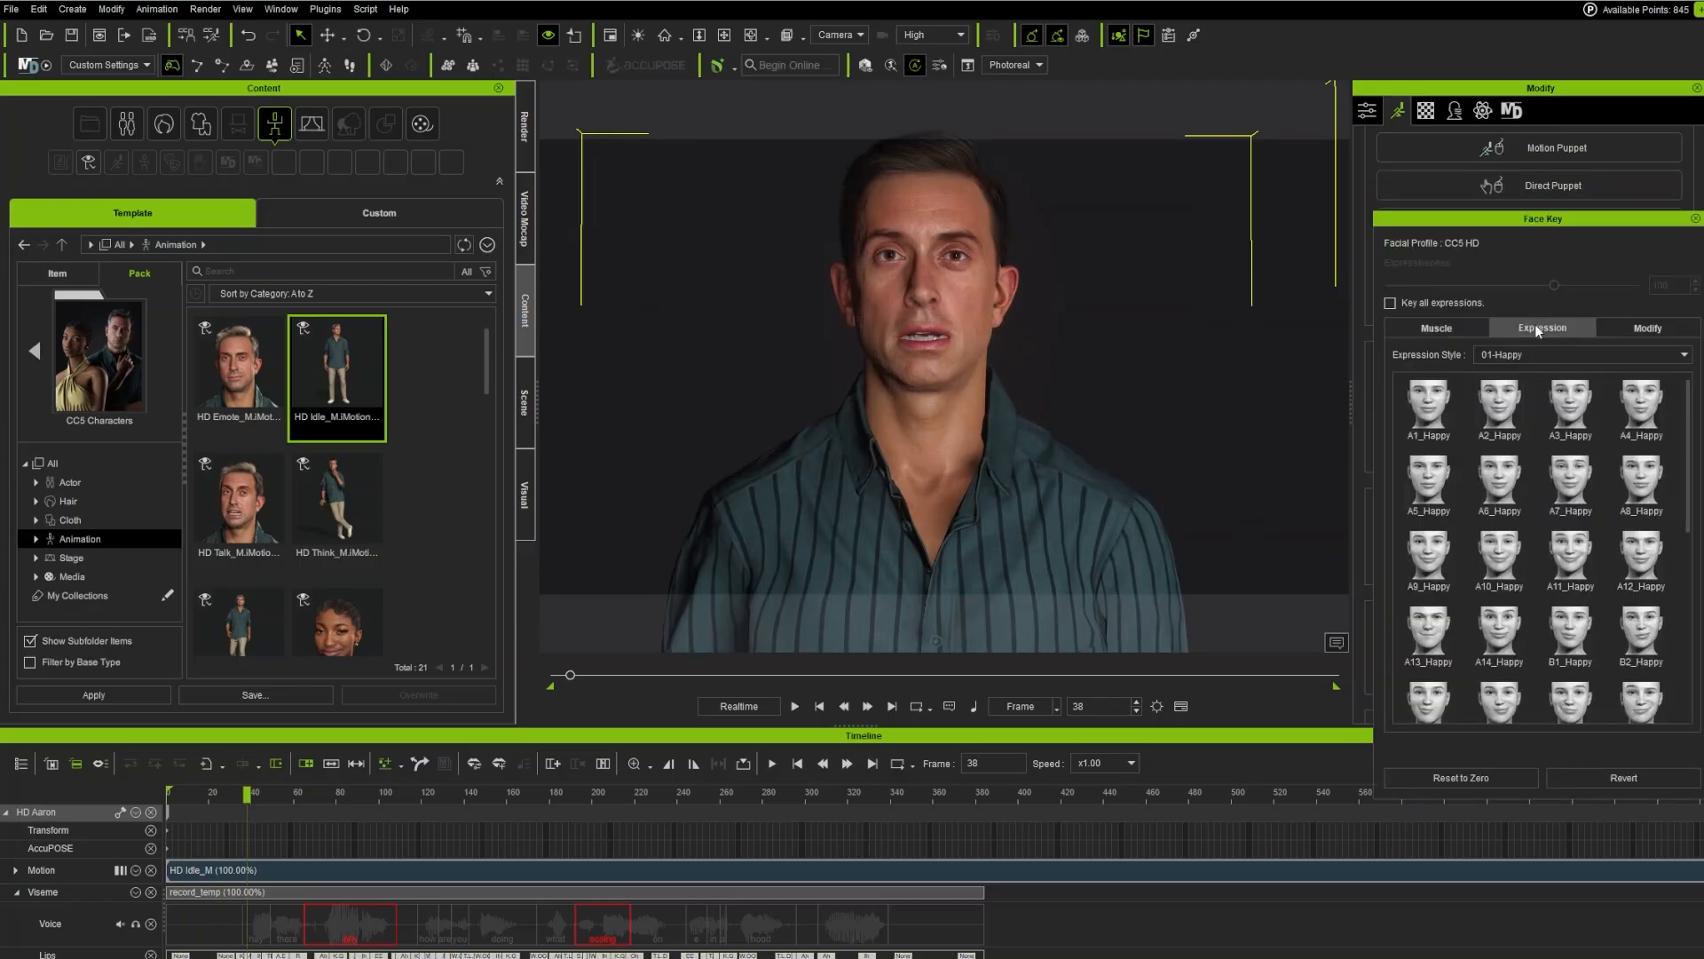
click(1477, 425)
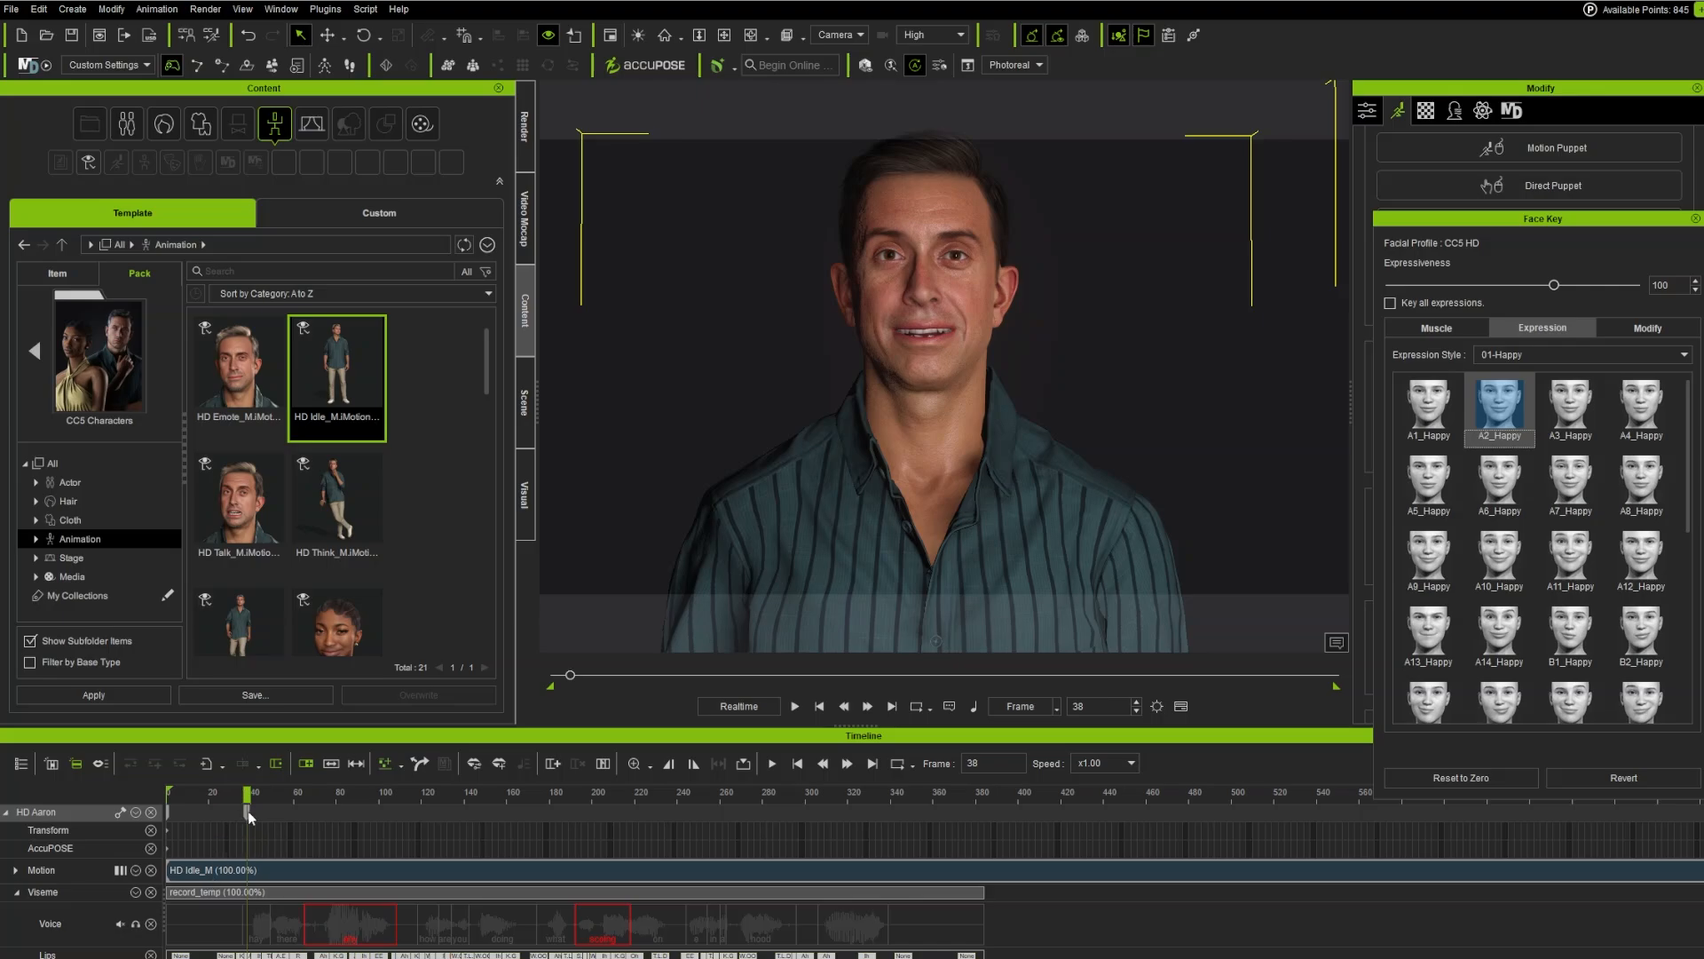
Step: Apply the A7_Happy expression at frame 97 and play back the transition from the A2_Happy key
key(space)
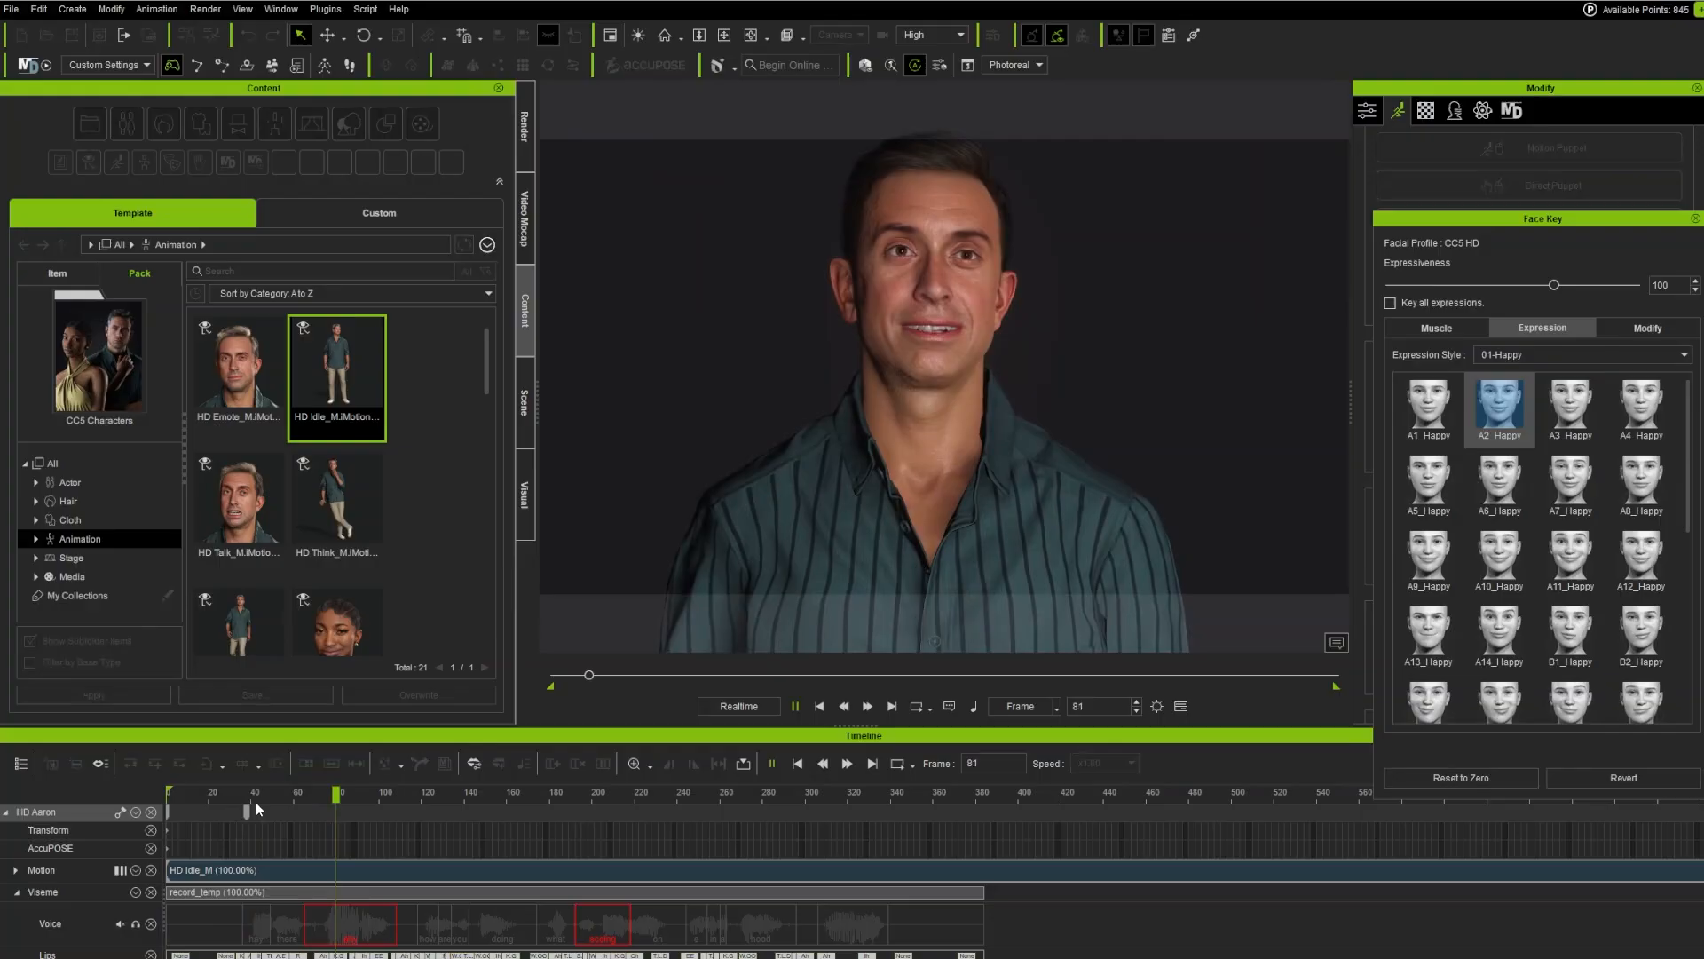
key(space)
click(1565, 480)
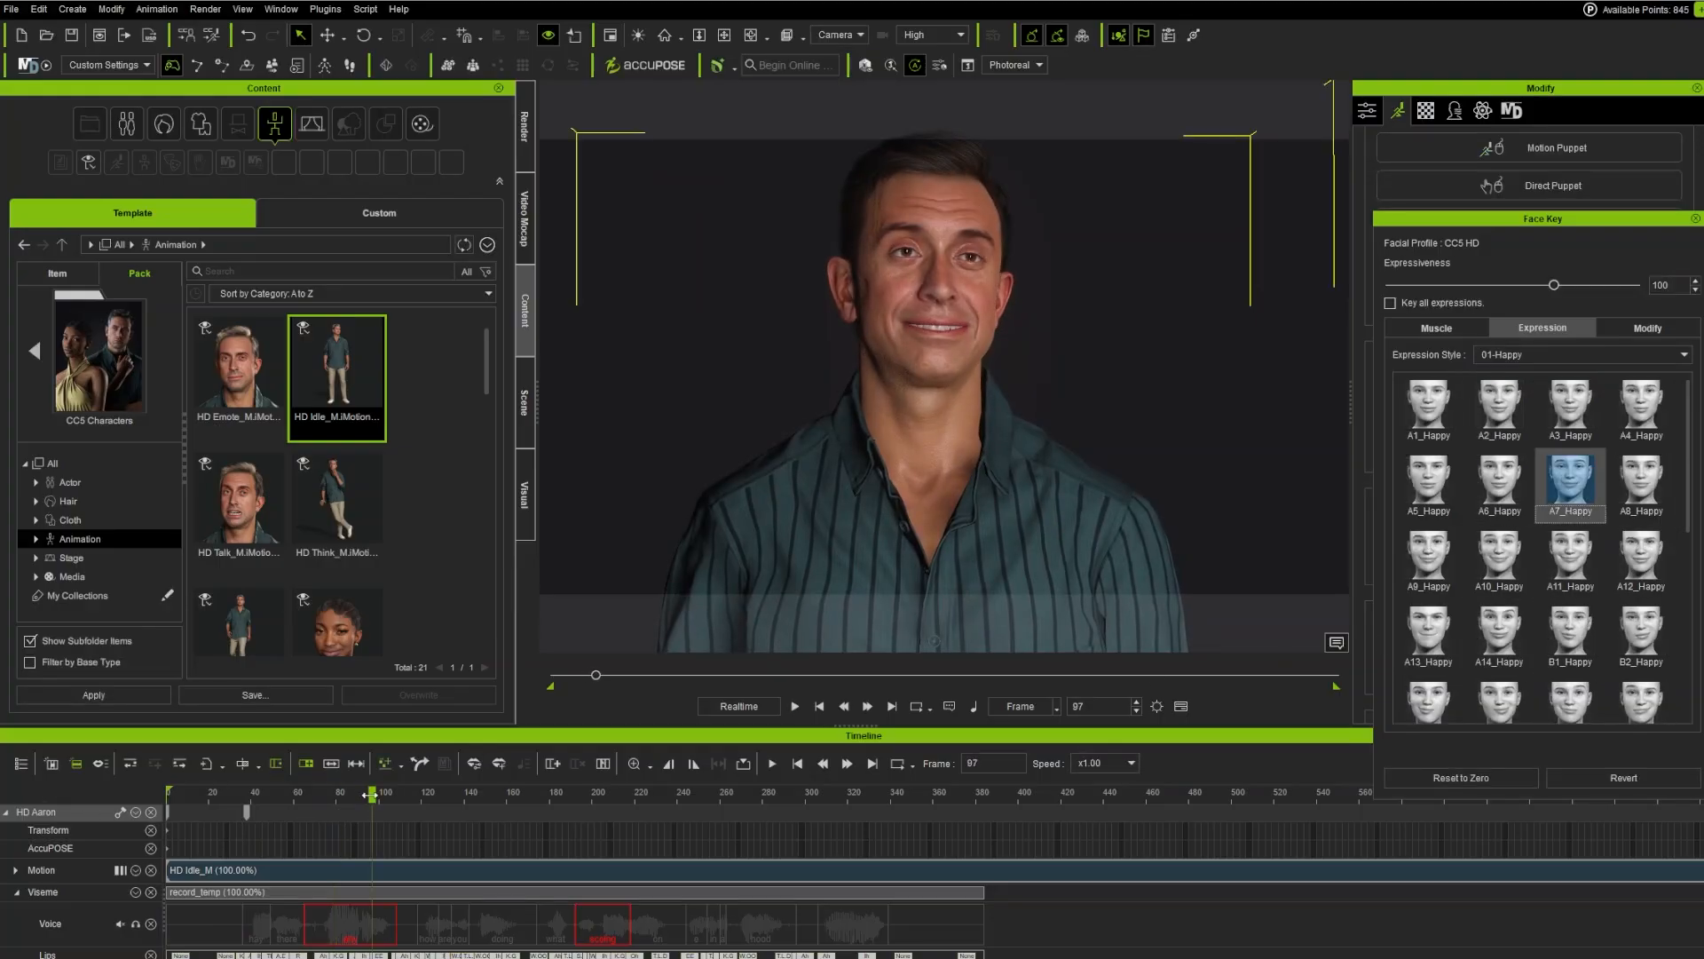
drag(369, 794, 215, 793)
key(space)
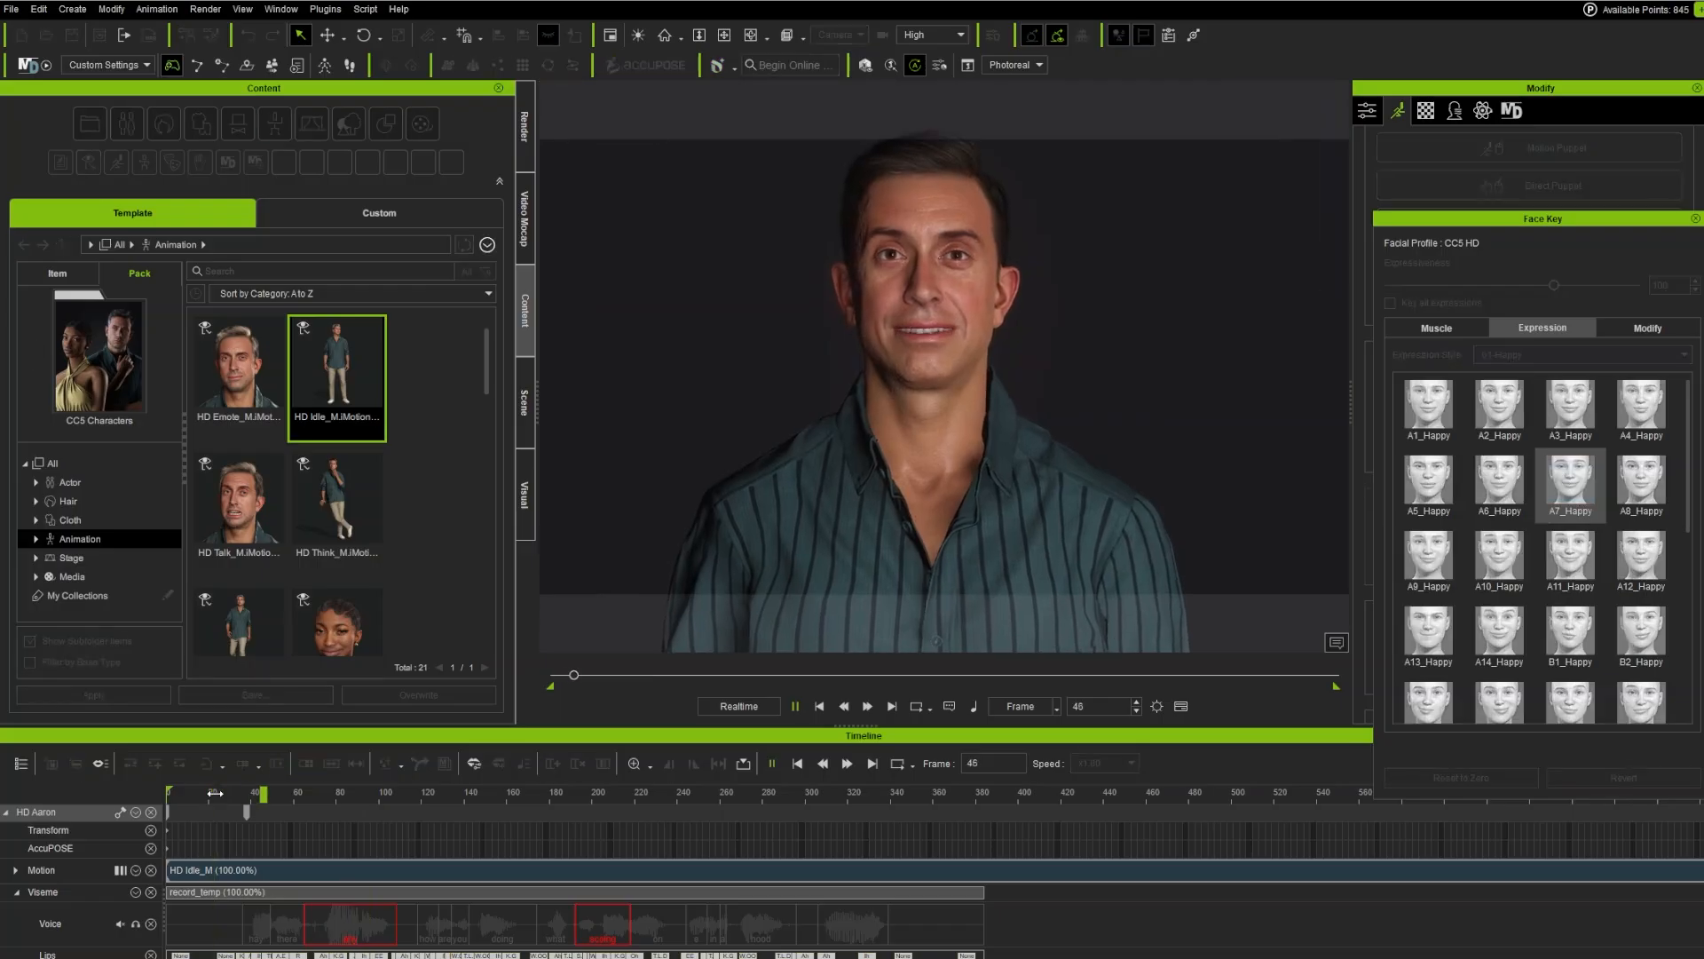
key(space)
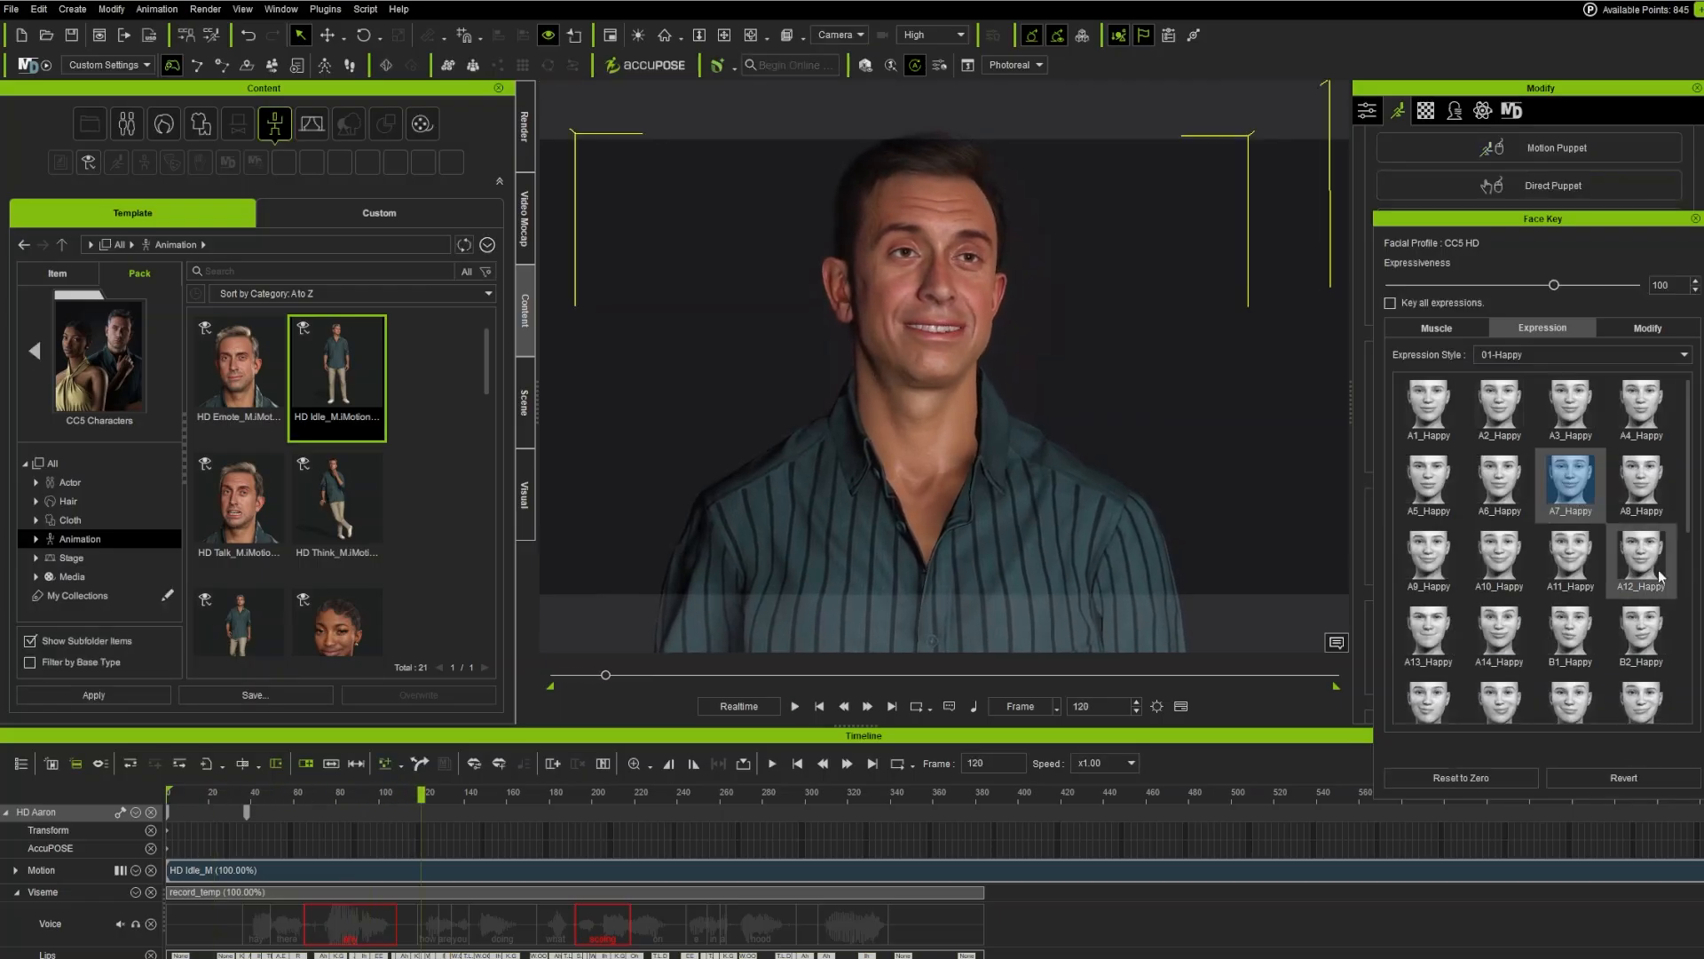
Step: Undo a trial of A11_Happy at frame 120, and set the expression key at frame 97 to A11_Happy instead
click(1573, 559)
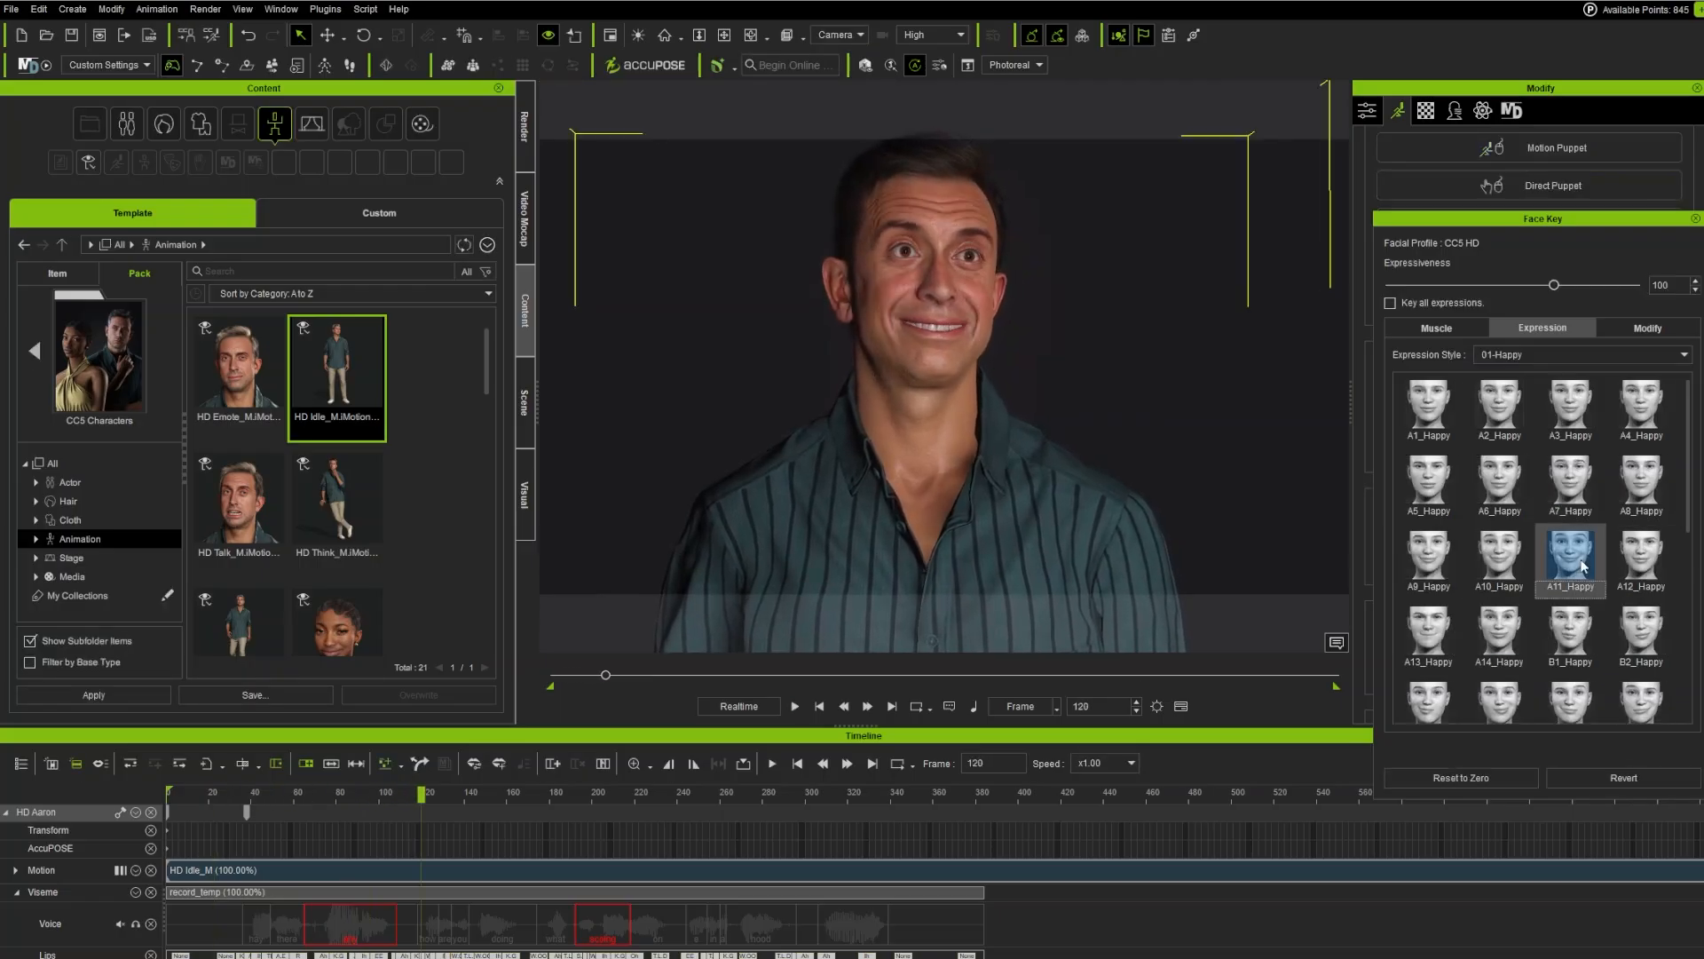
key(ctrl+z)
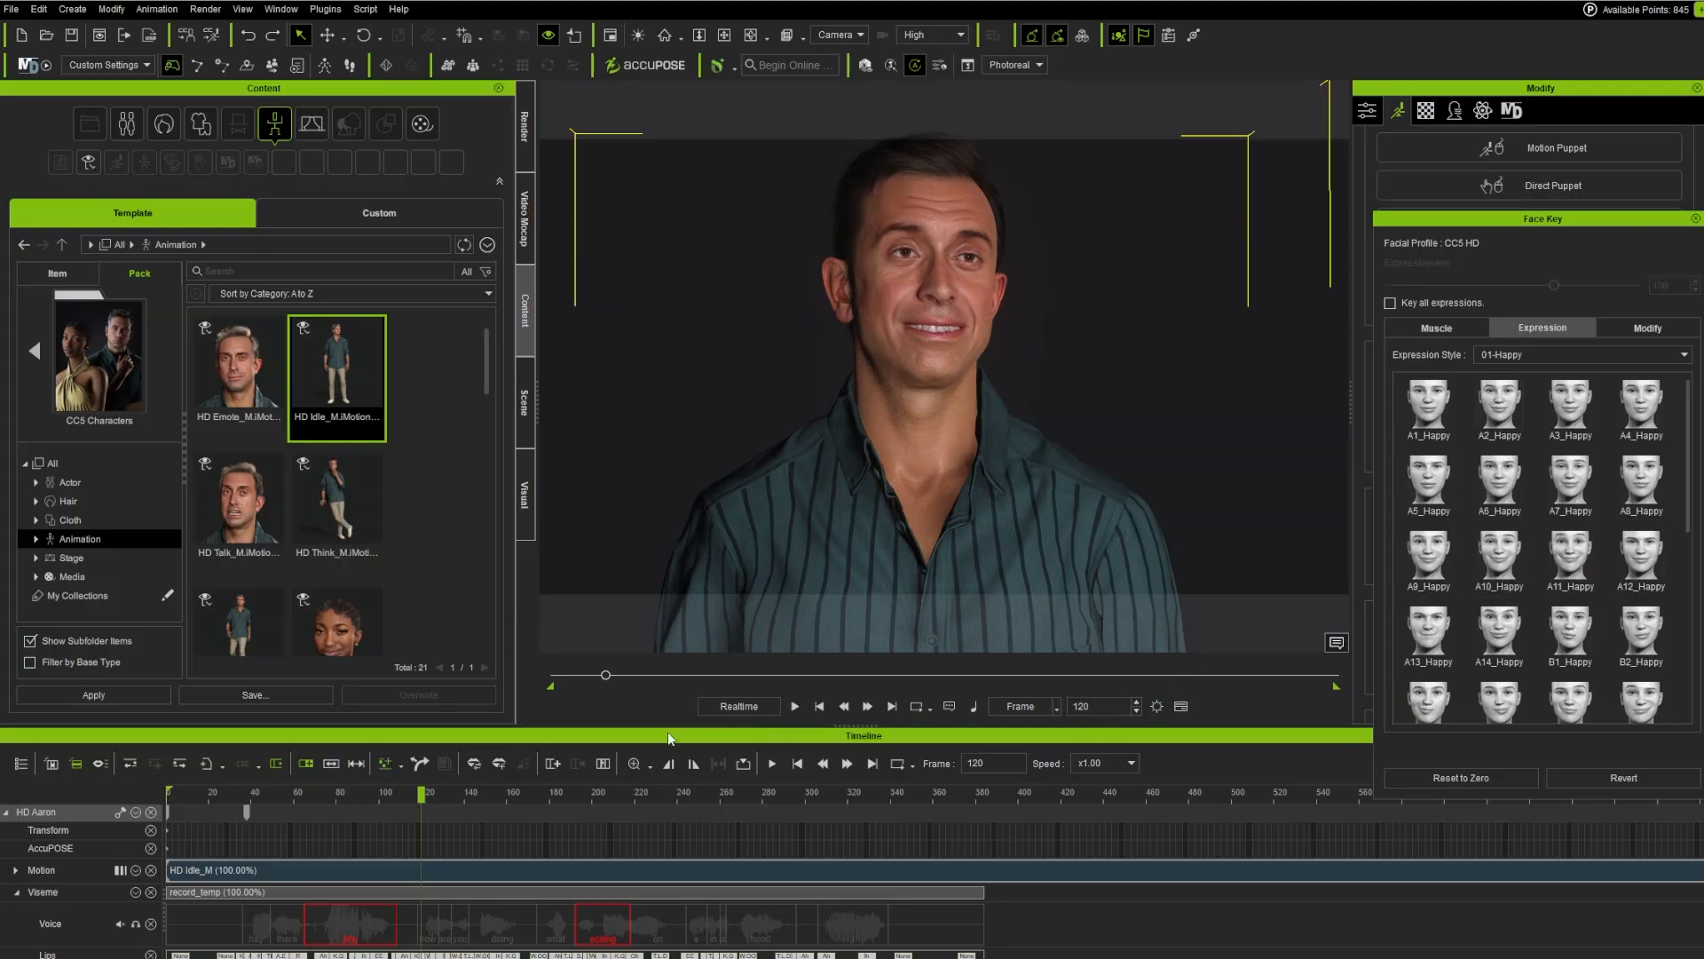
scroll(254, 927, down, 3)
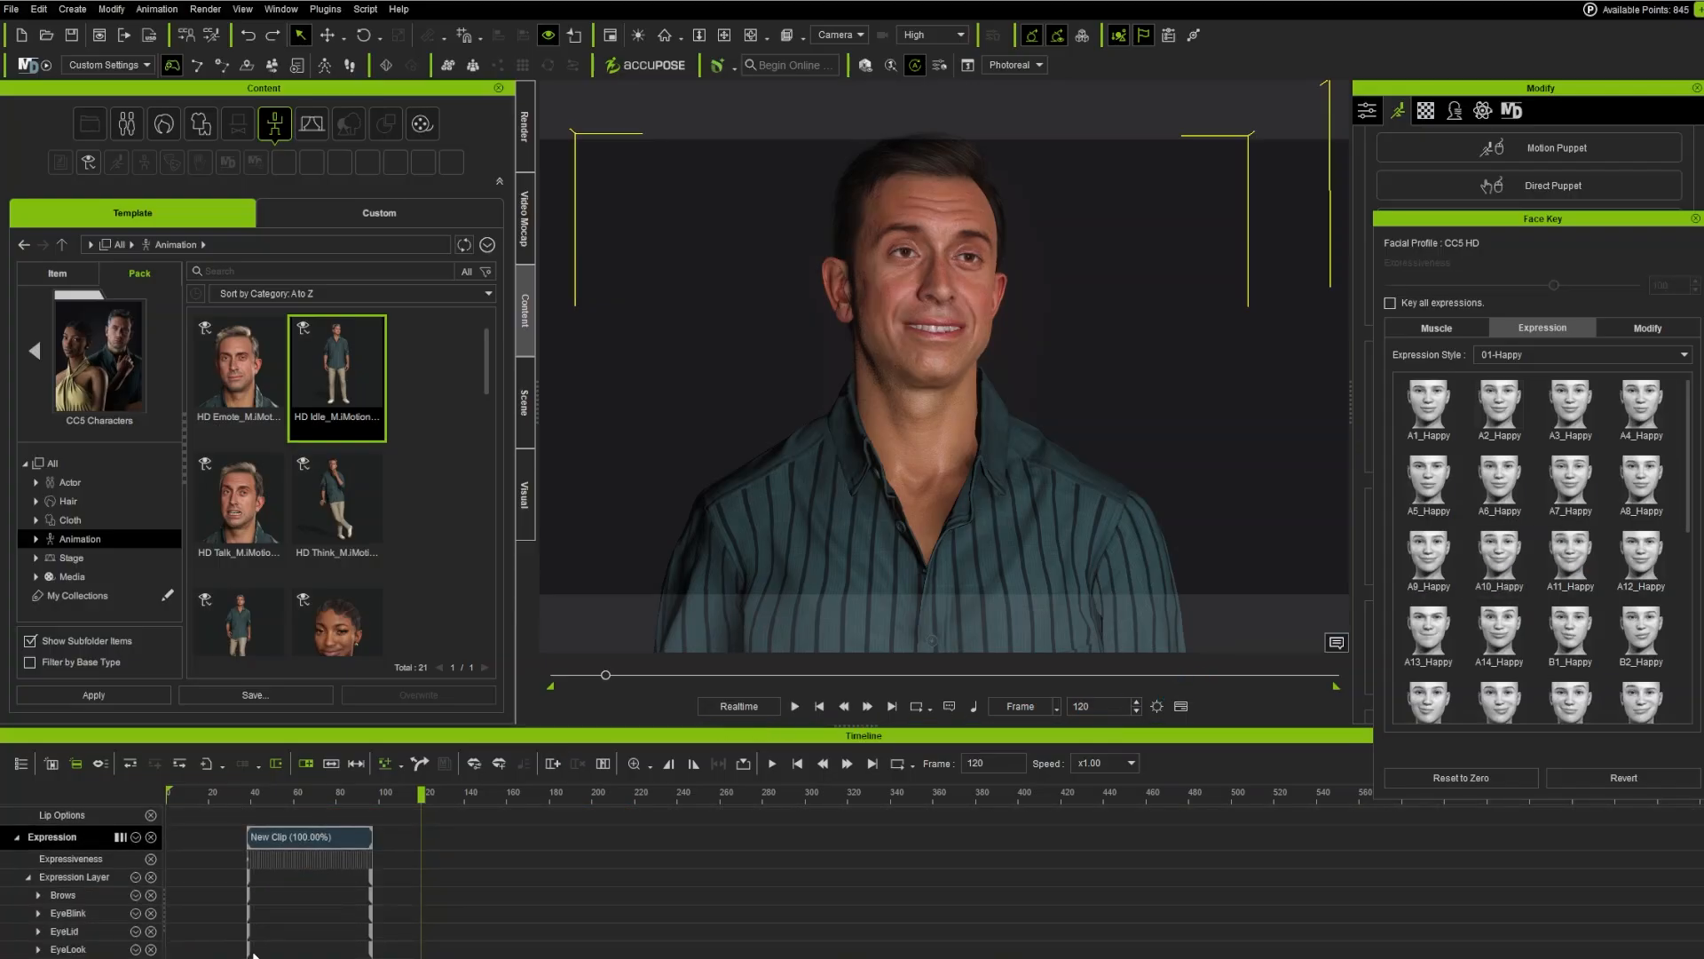
scroll(256, 941, up, 1)
drag(418, 793, 374, 796)
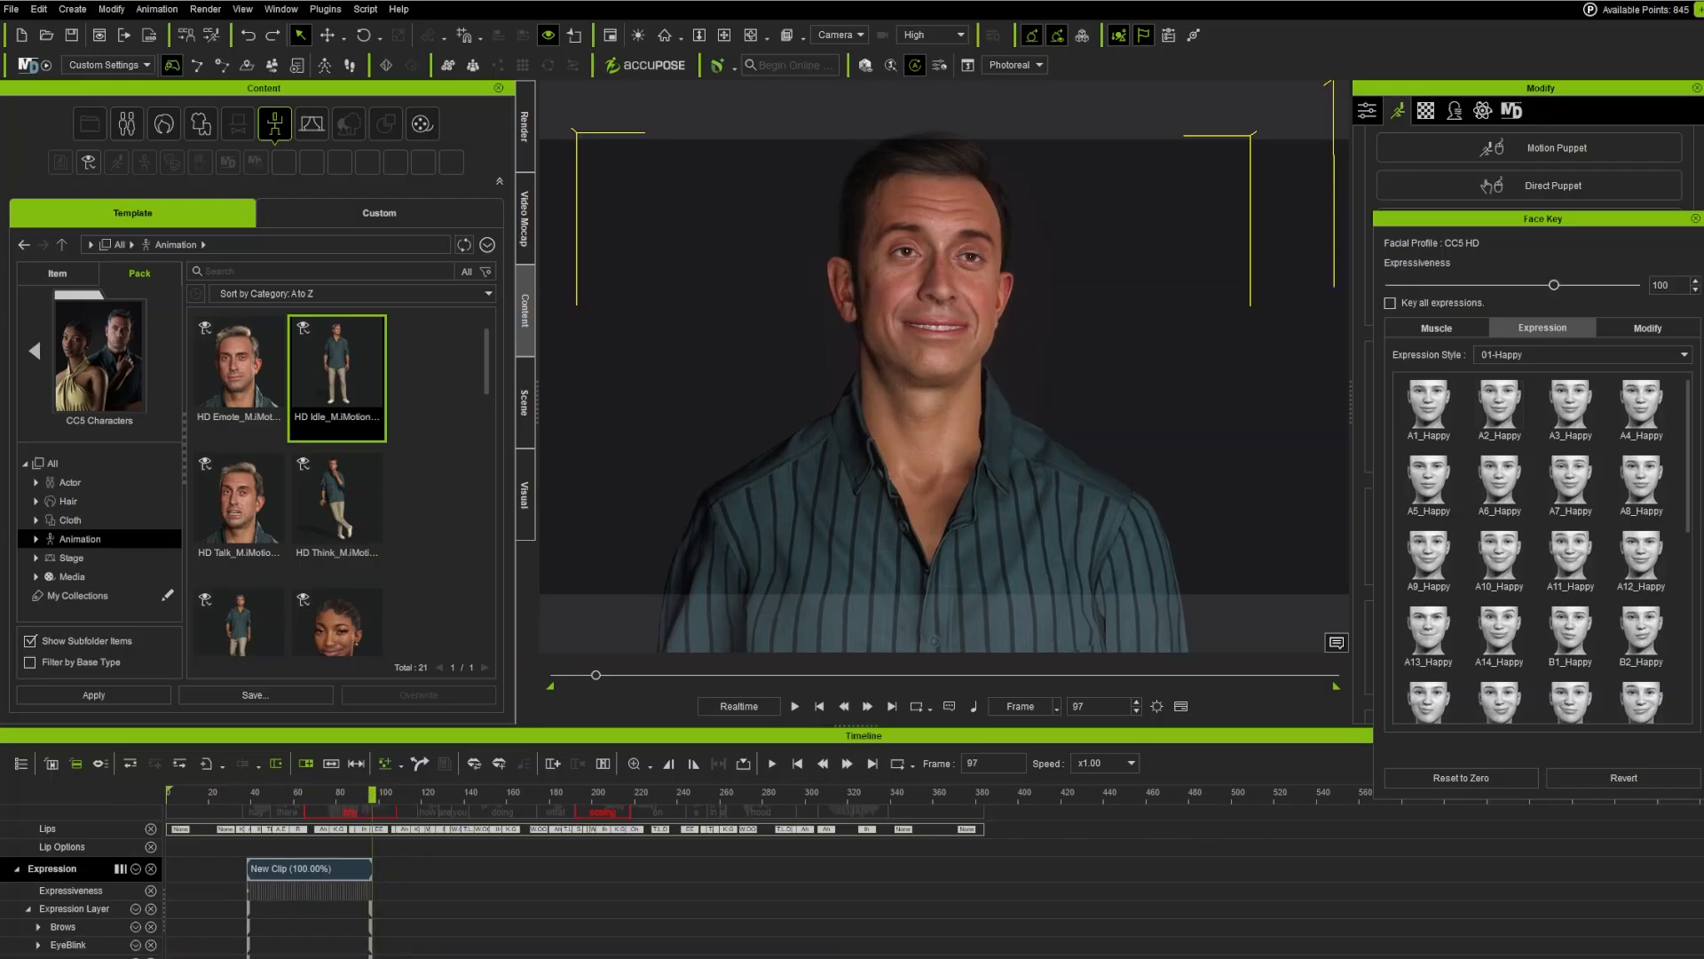
click(371, 904)
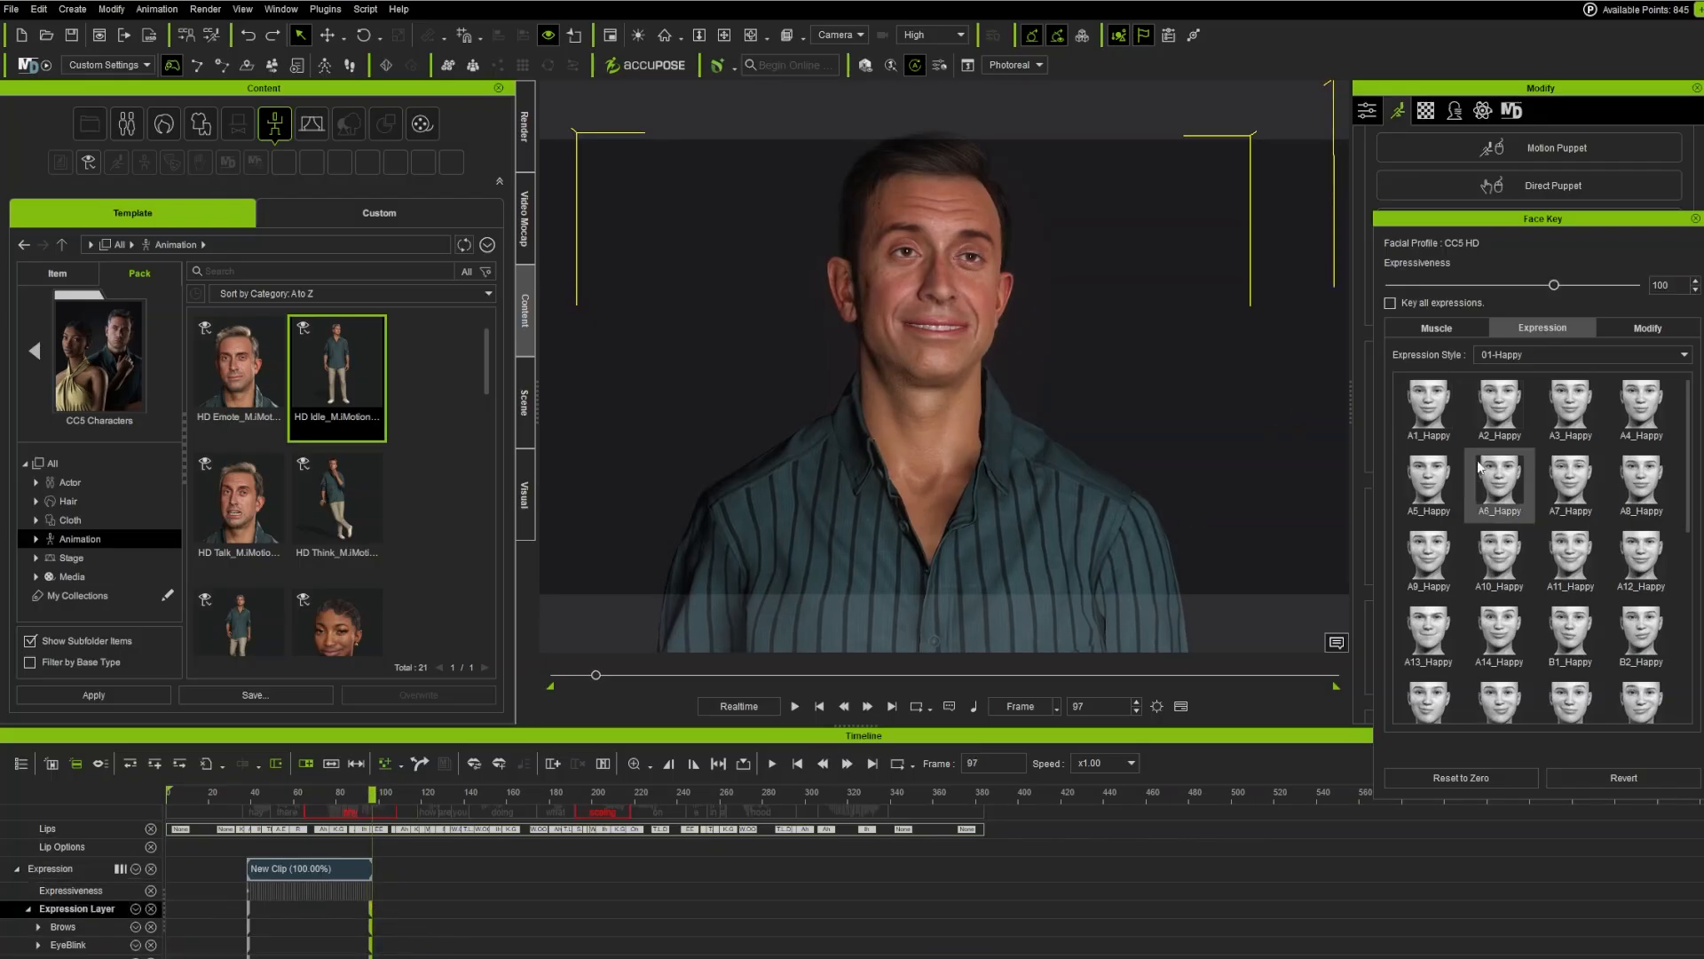
click(1567, 564)
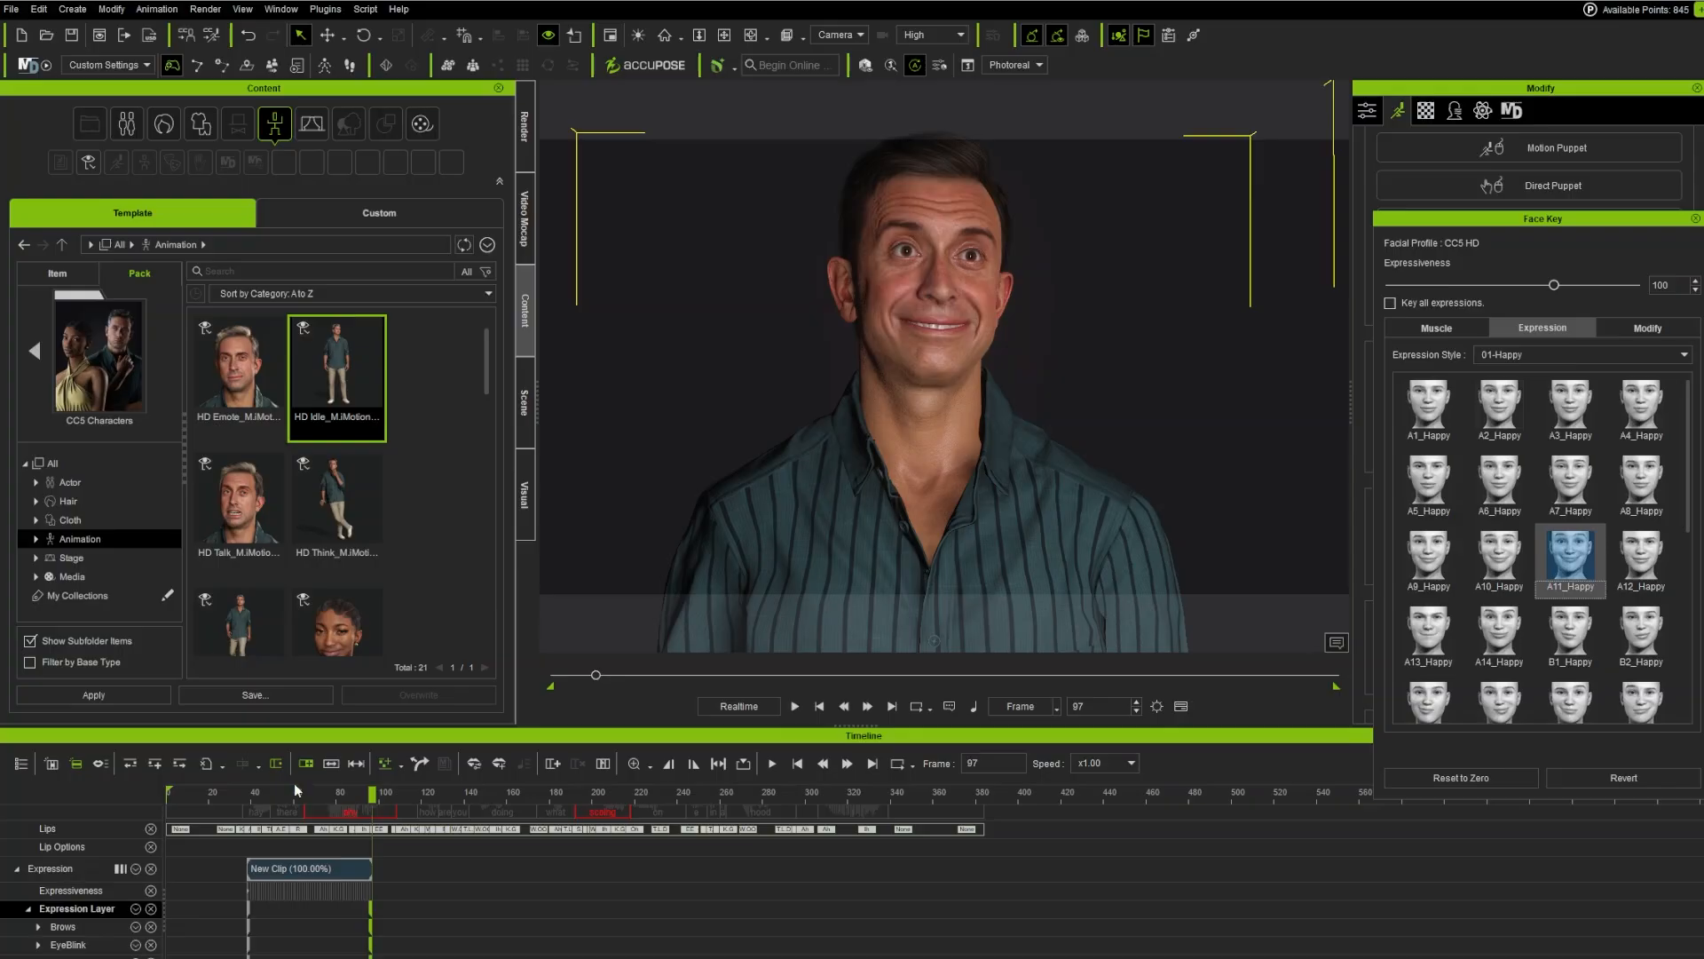
Step: Play back the happy expression keys and add an A9_Happy expression key at frame 116
drag(372, 793, 223, 775)
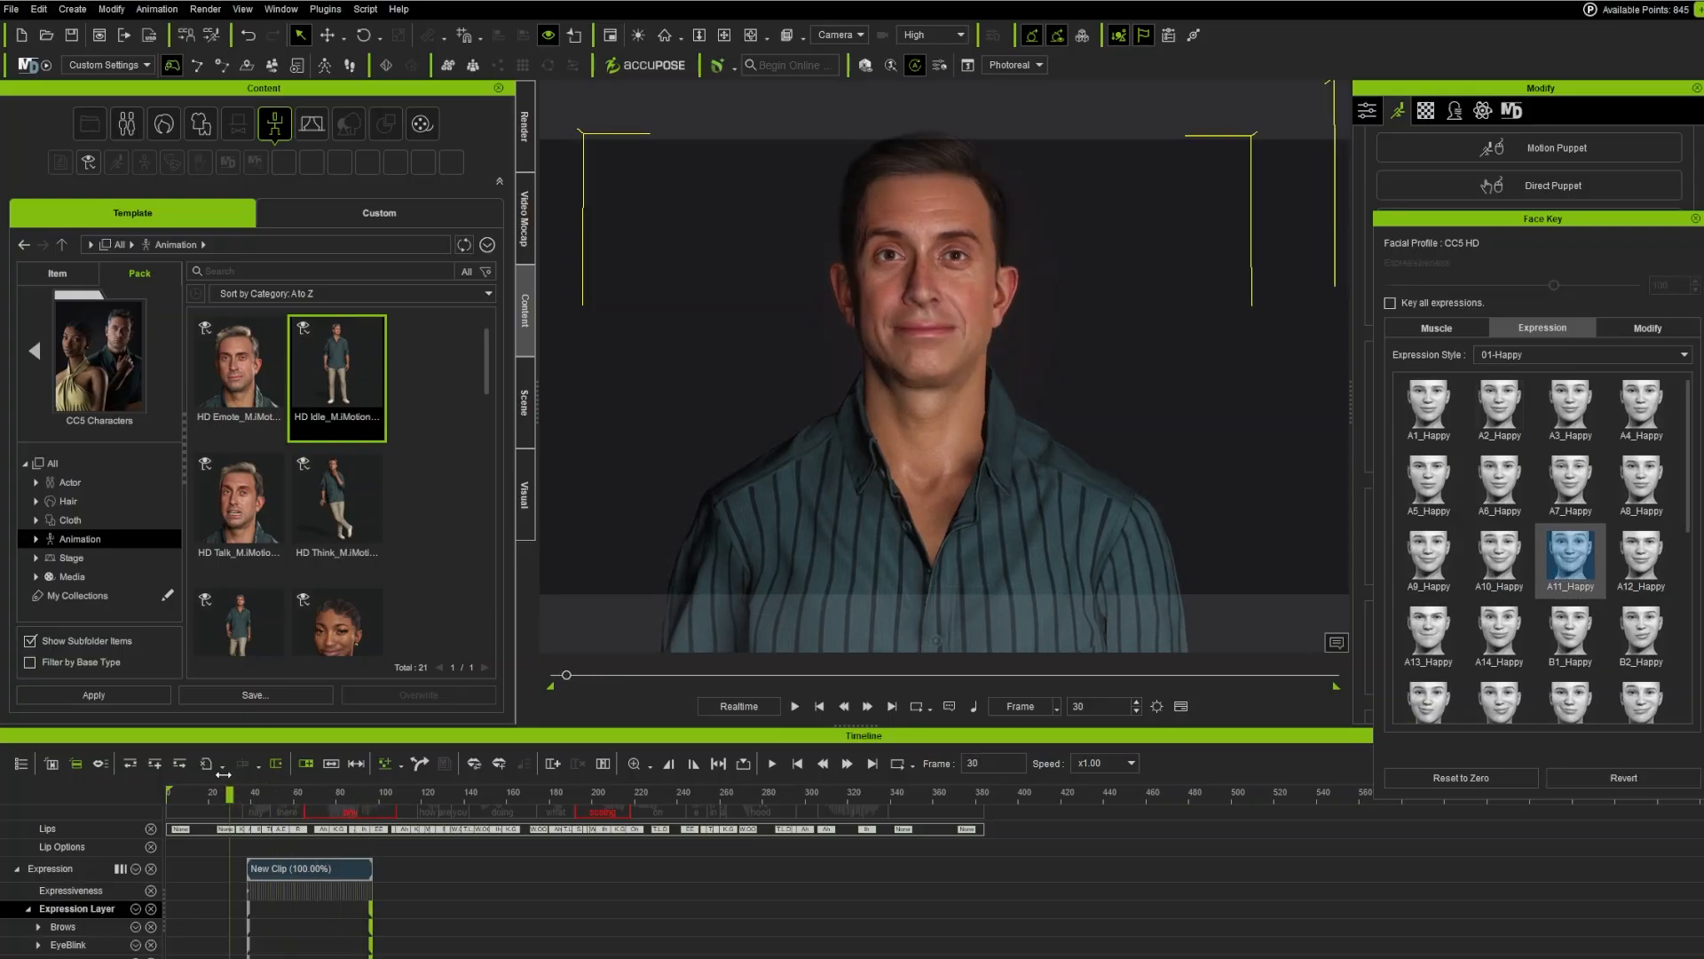
key(space)
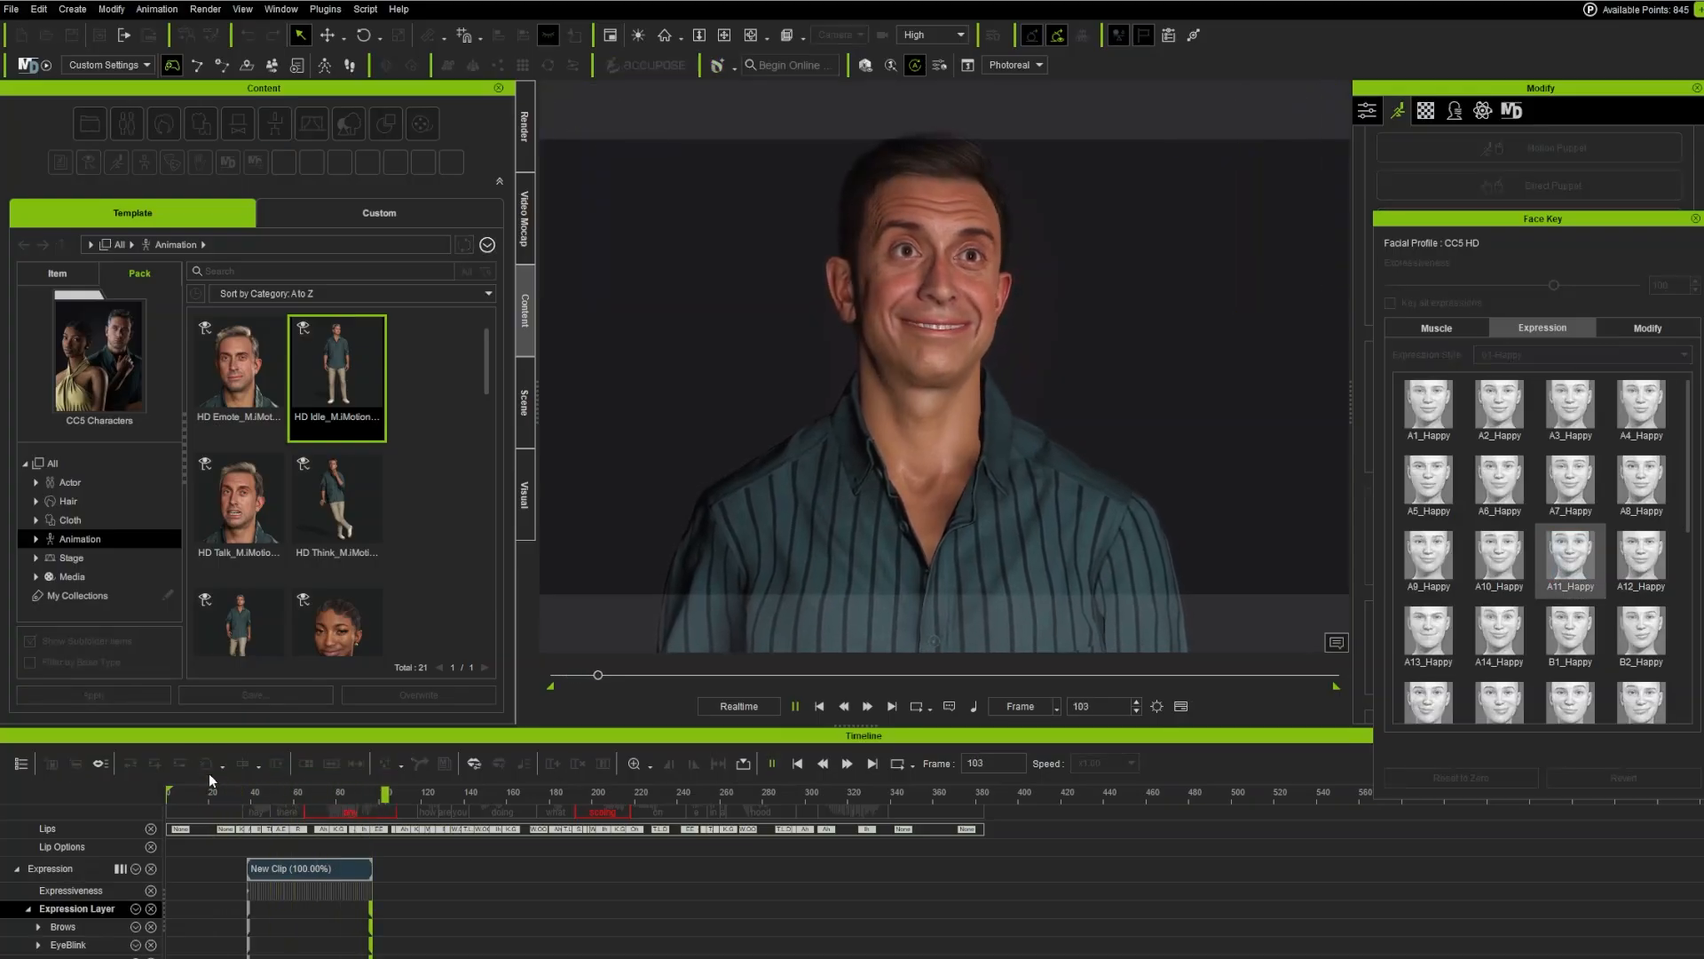
key(space)
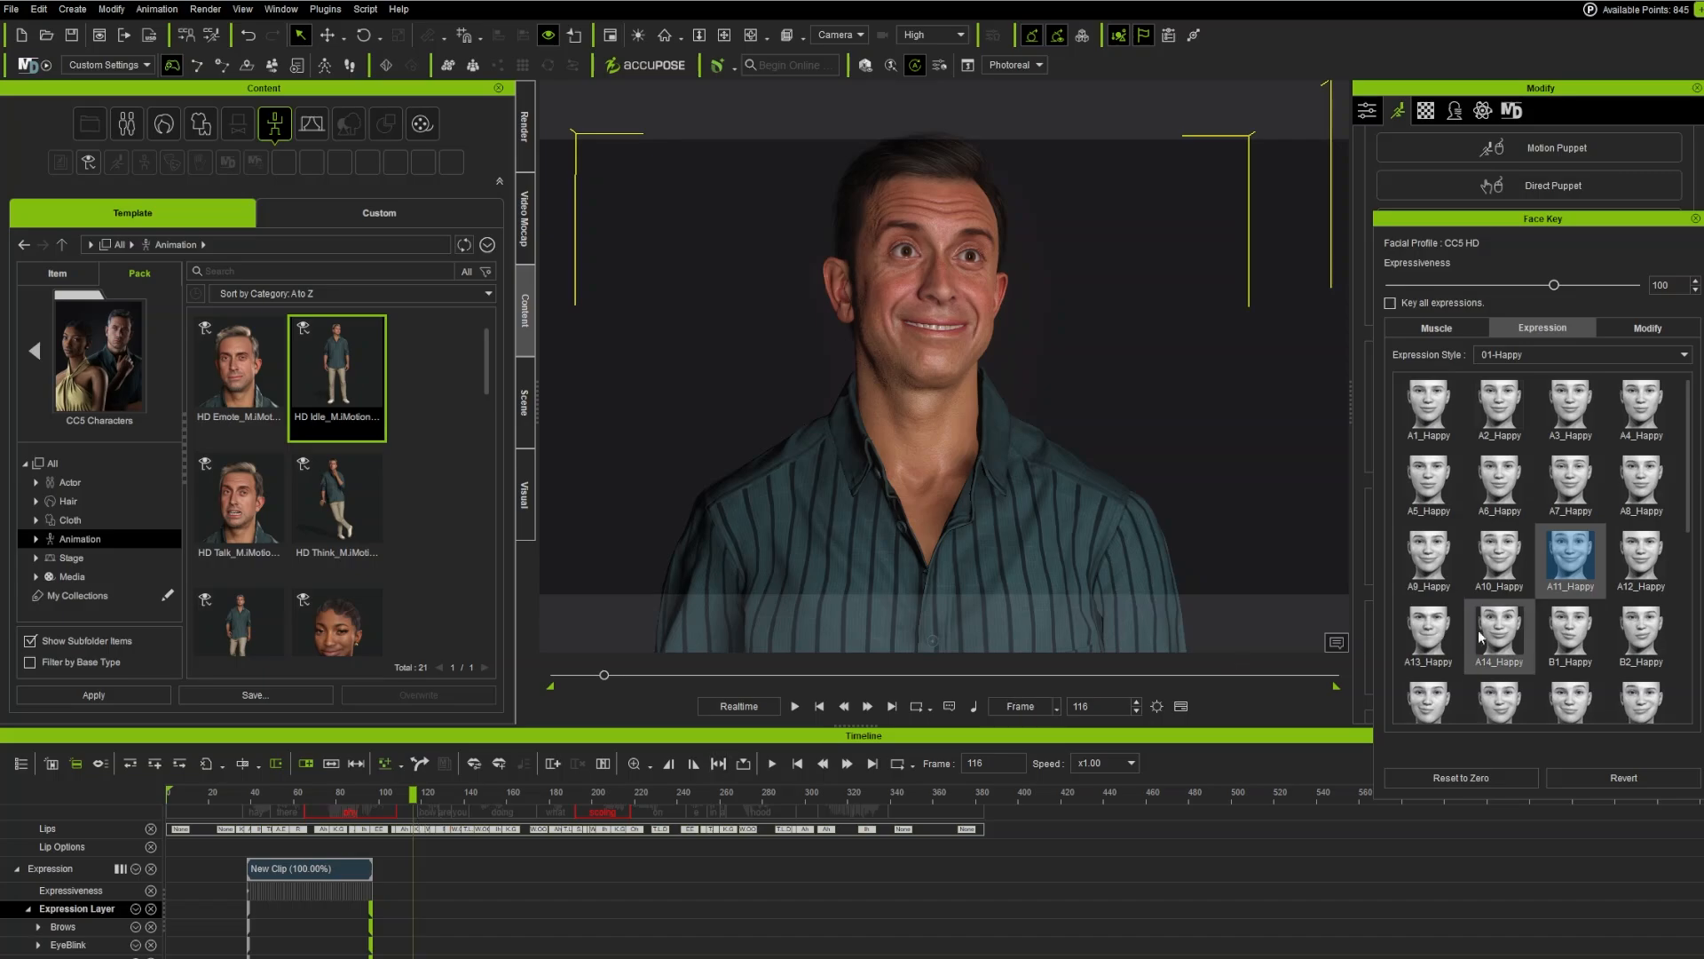
click(1430, 561)
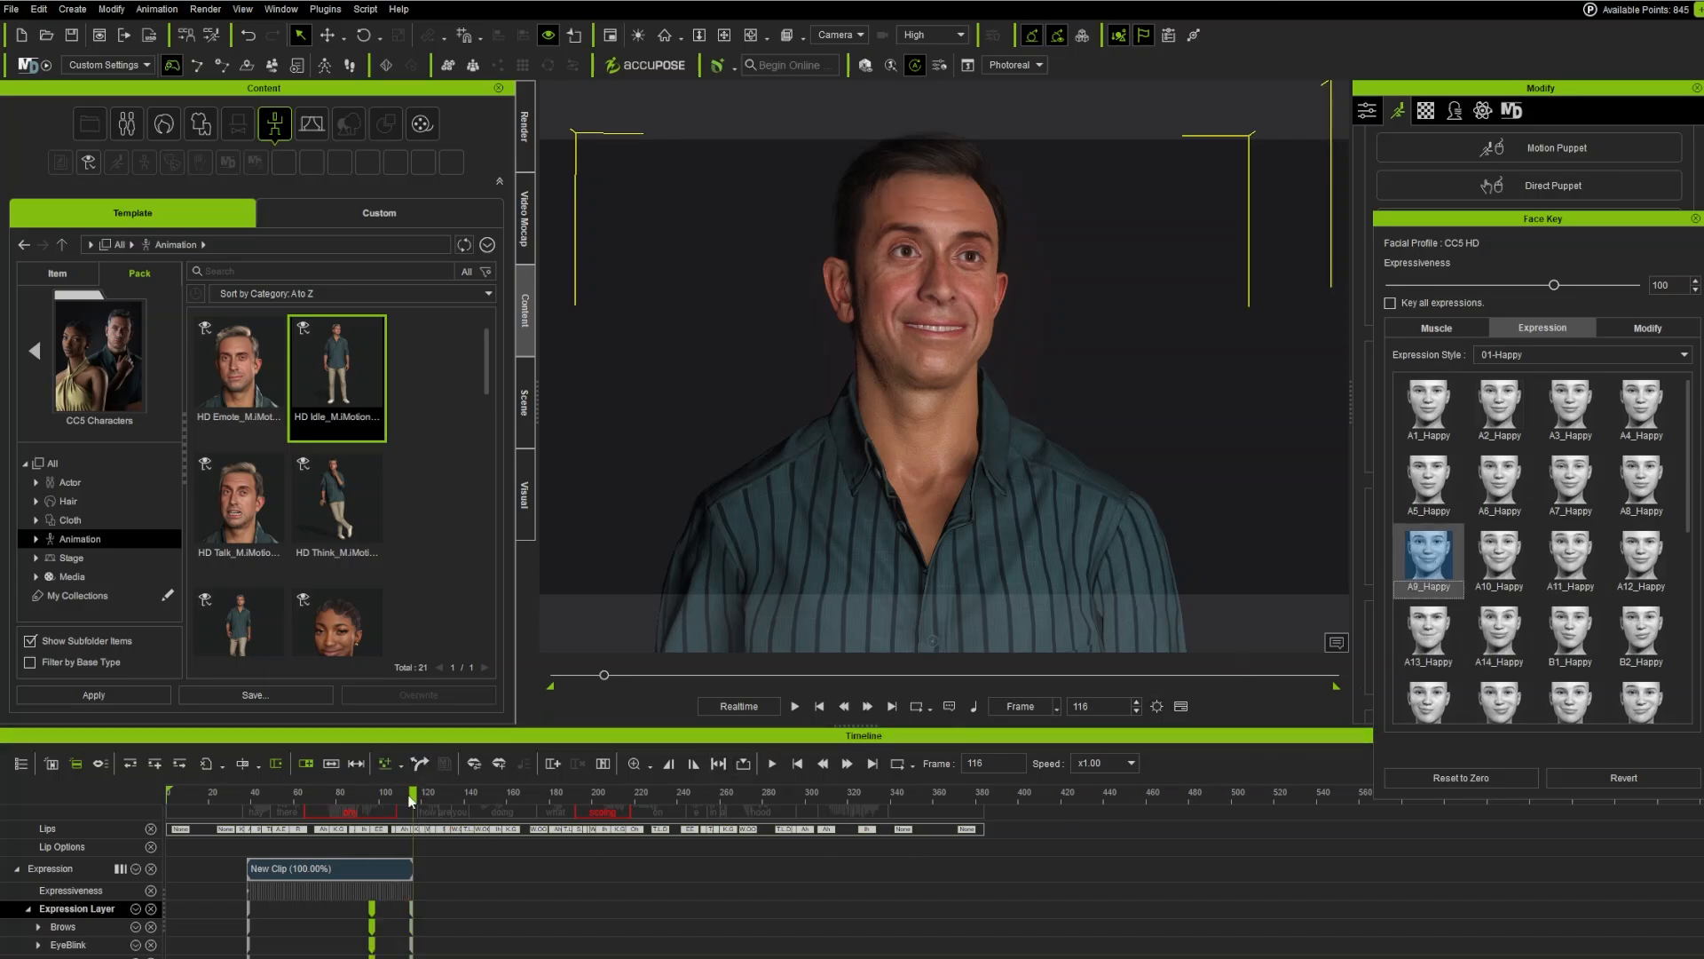
drag(411, 799, 252, 803)
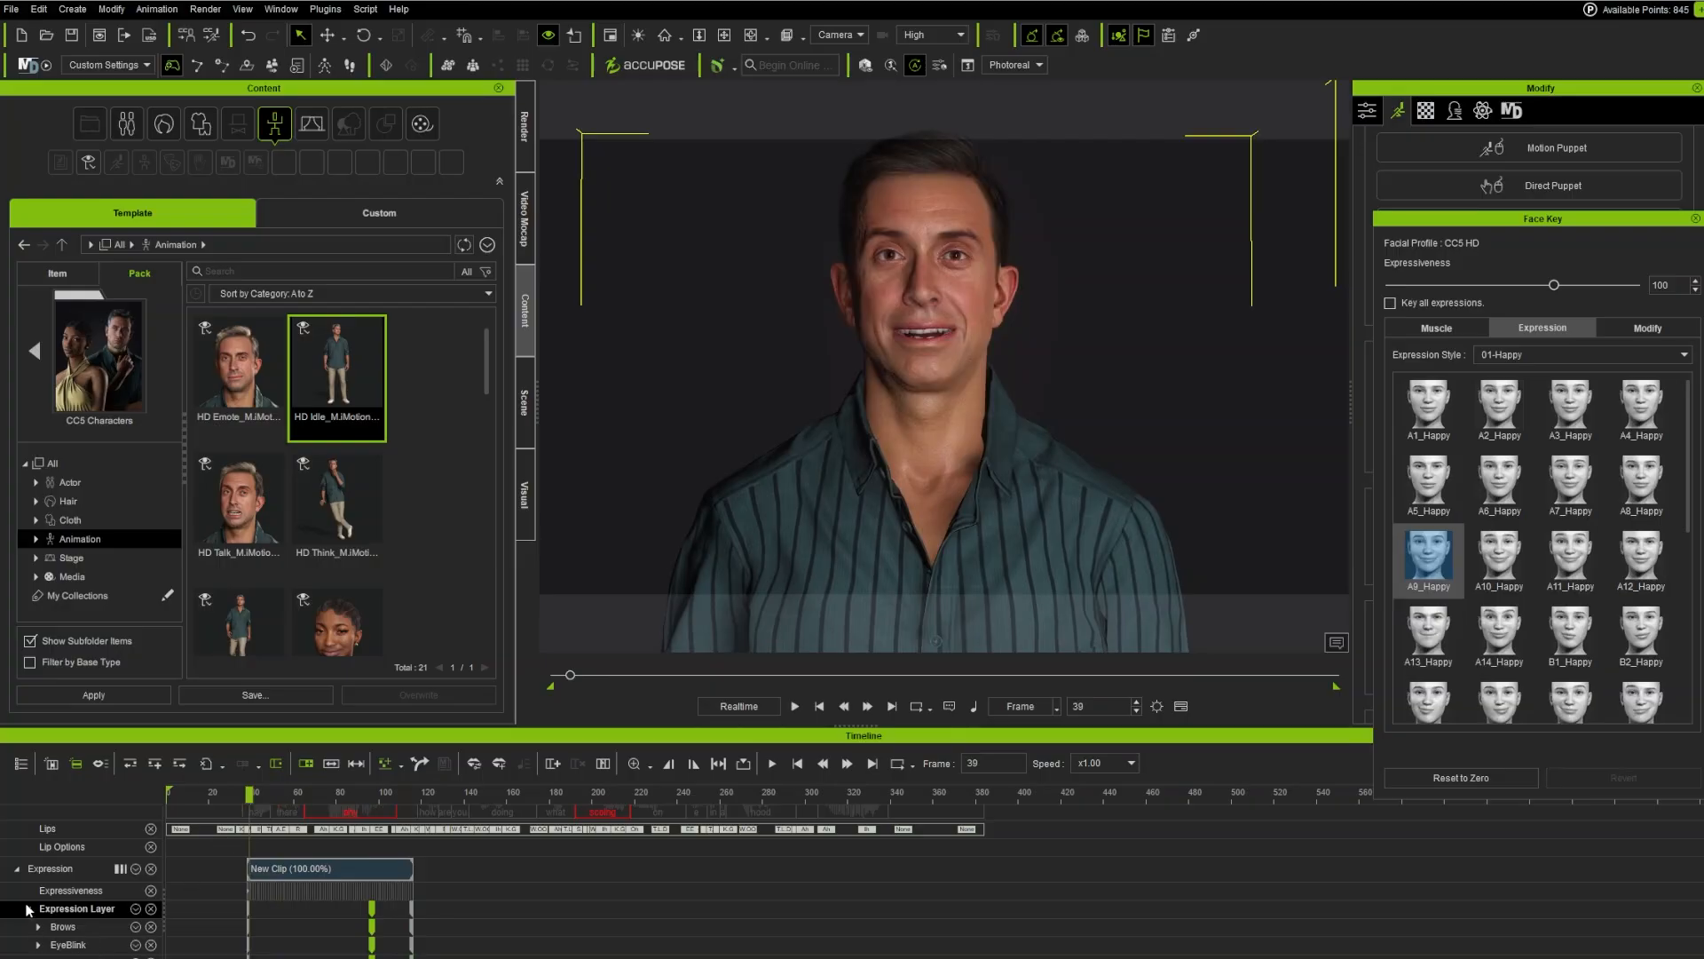
scroll(27, 909, up, 3)
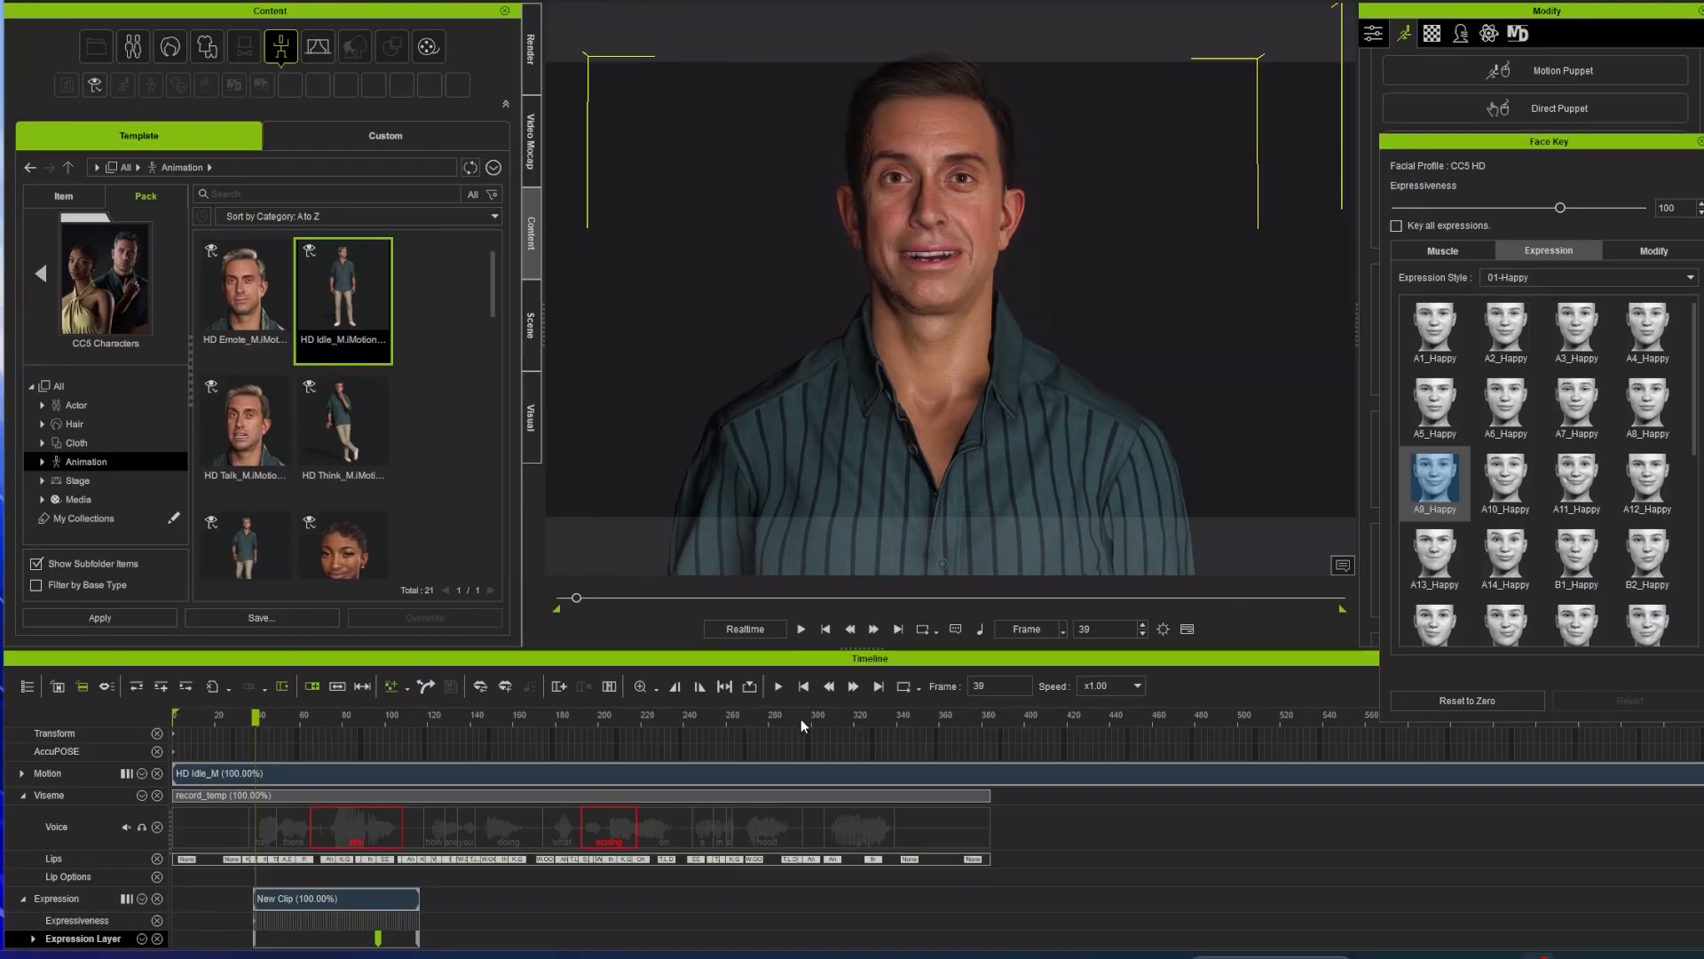
Step: Add a C6_Sad expression key from the 02-Sad style at frame 161
key(space)
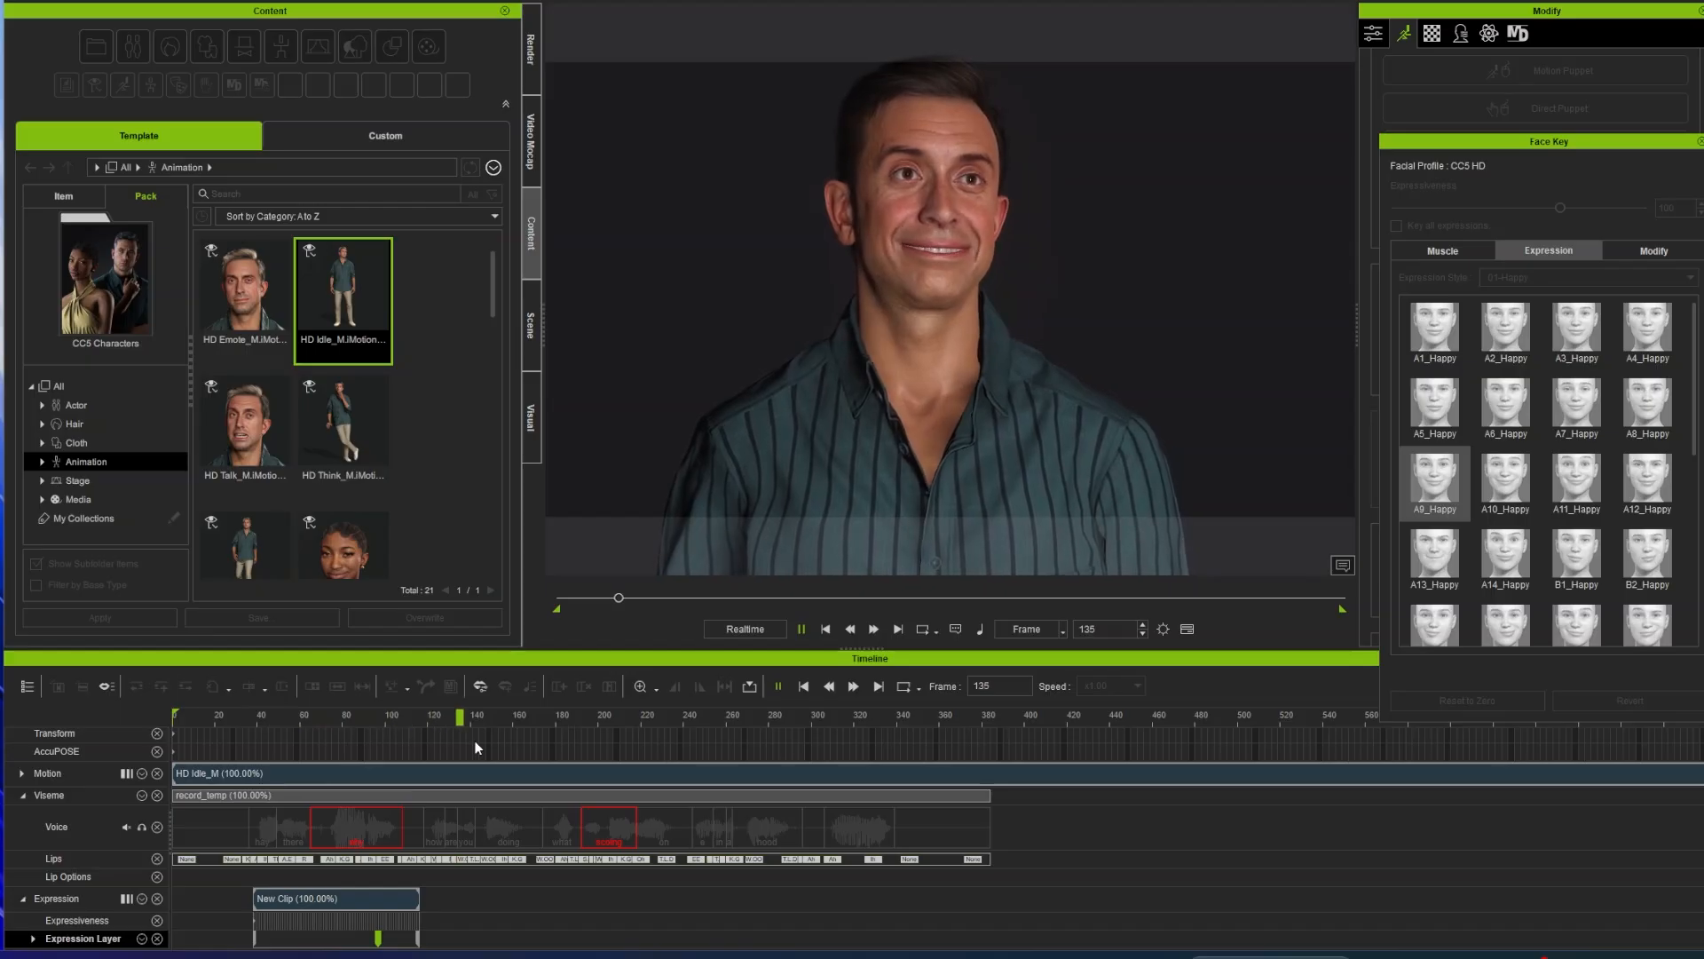
key(space)
drag(540, 727, 515, 726)
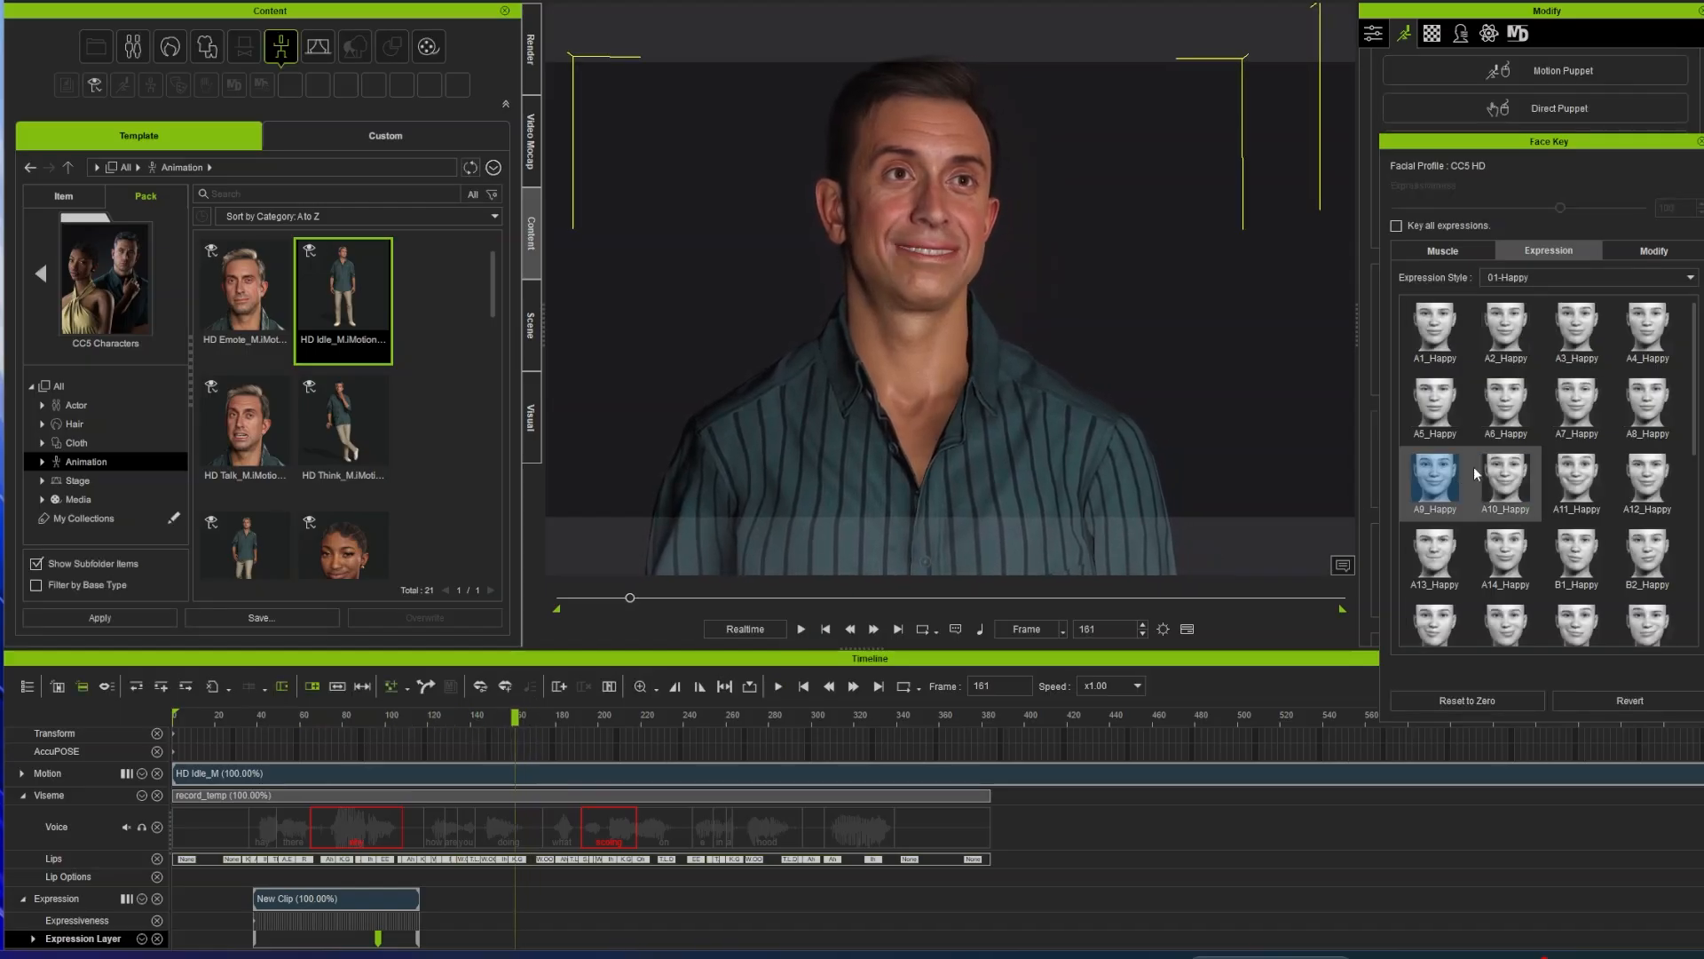
scroll(1509, 479, down, 3)
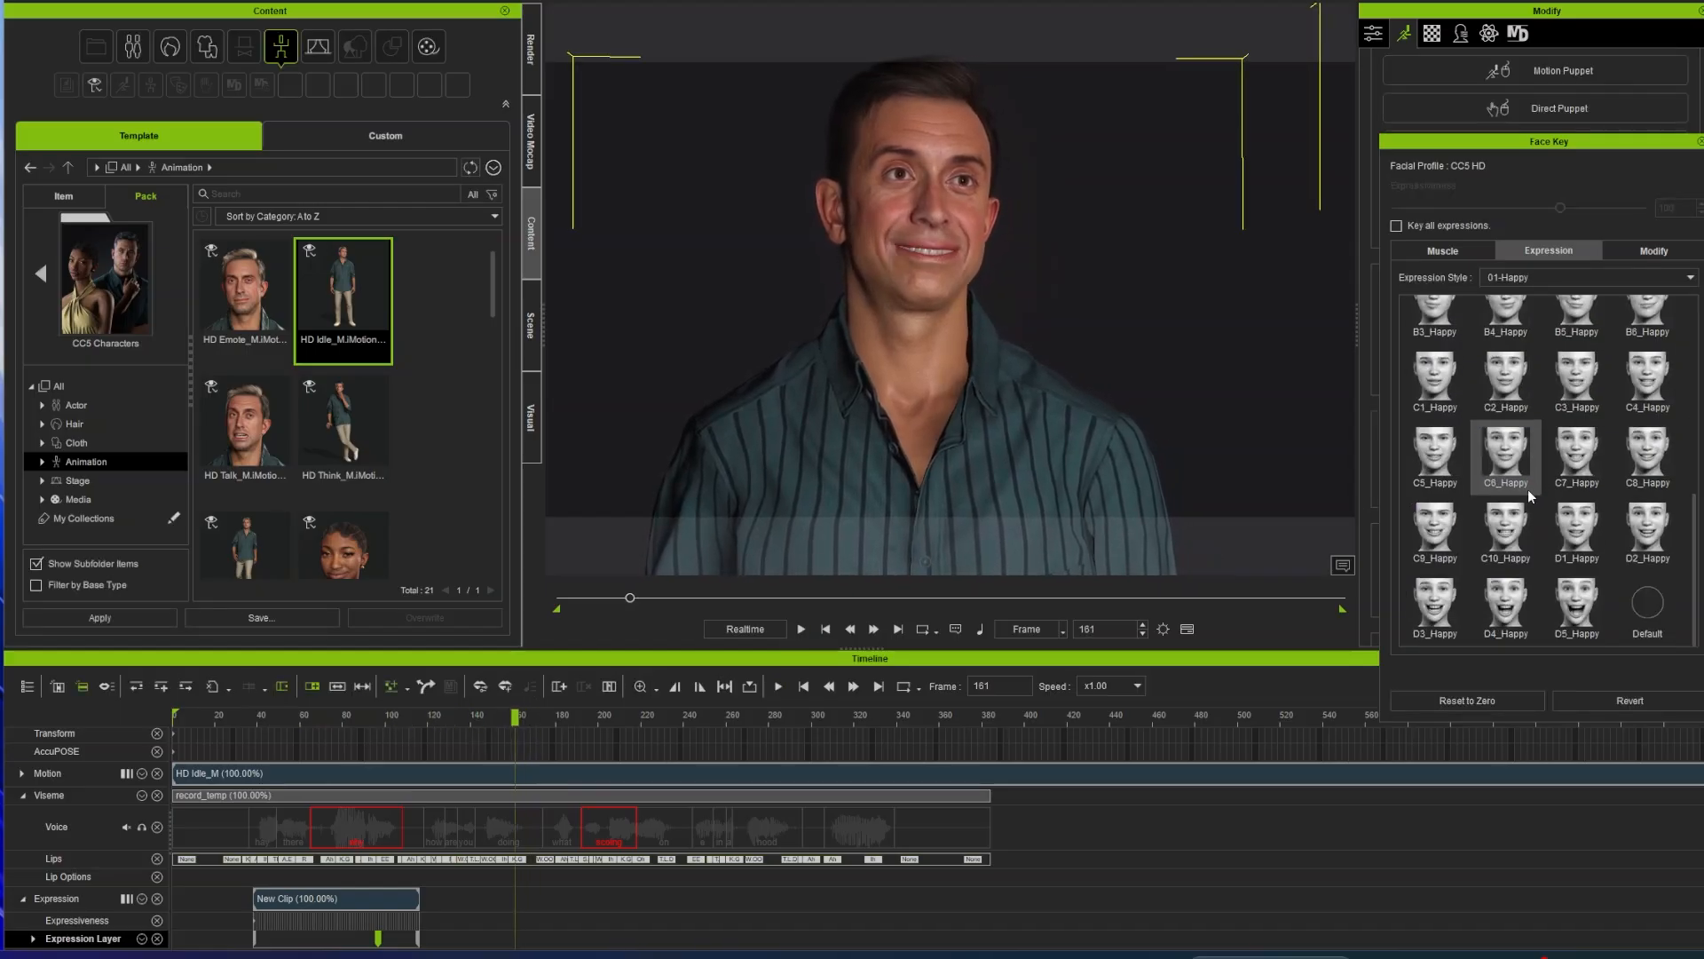
click(1525, 281)
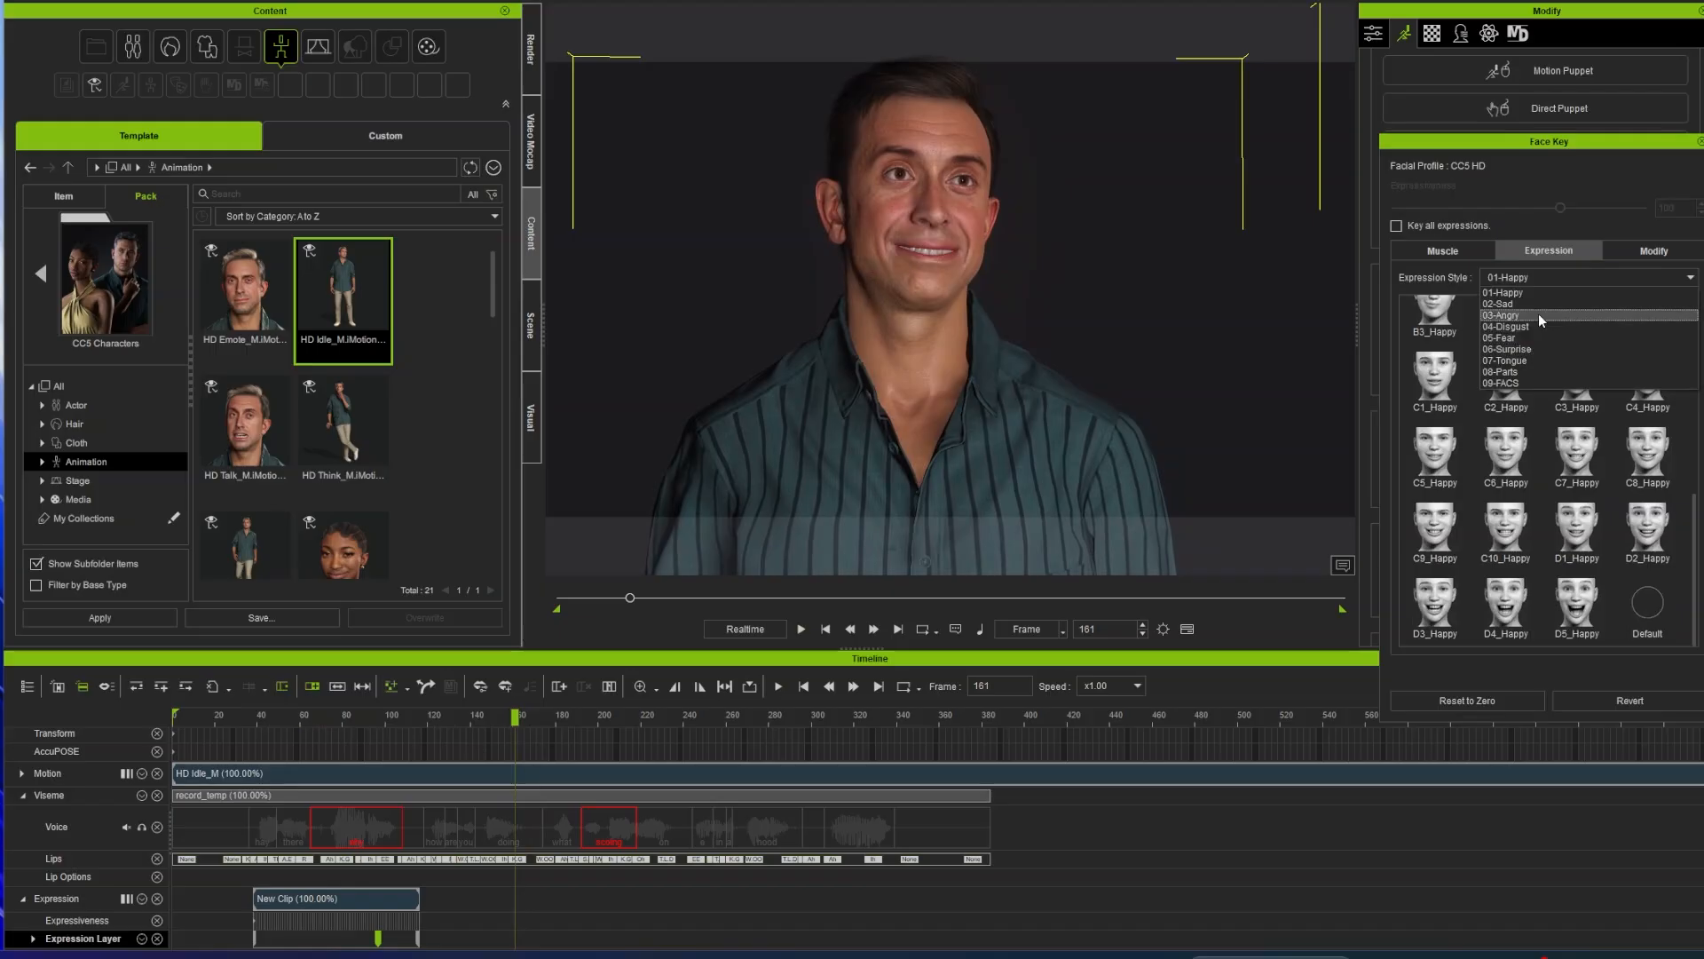
click(1509, 303)
click(1505, 457)
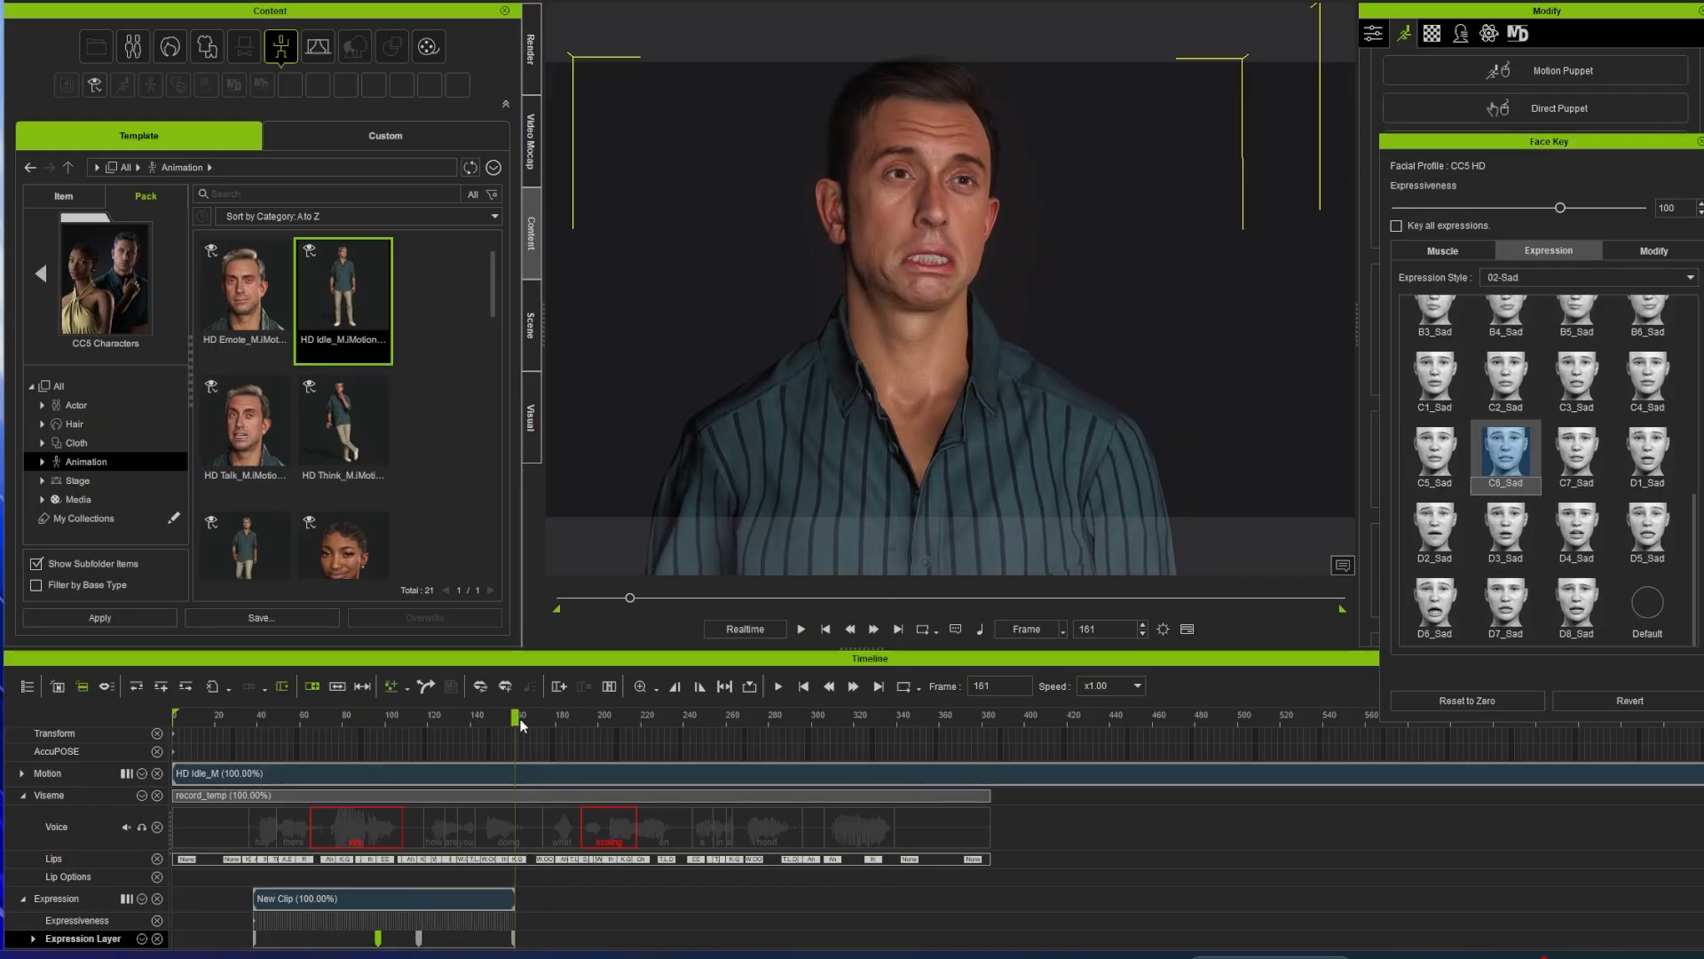
Step: Play back the voice clip to review the change from the happy expressions to the sad one
drag(518, 719, 252, 742)
key(space)
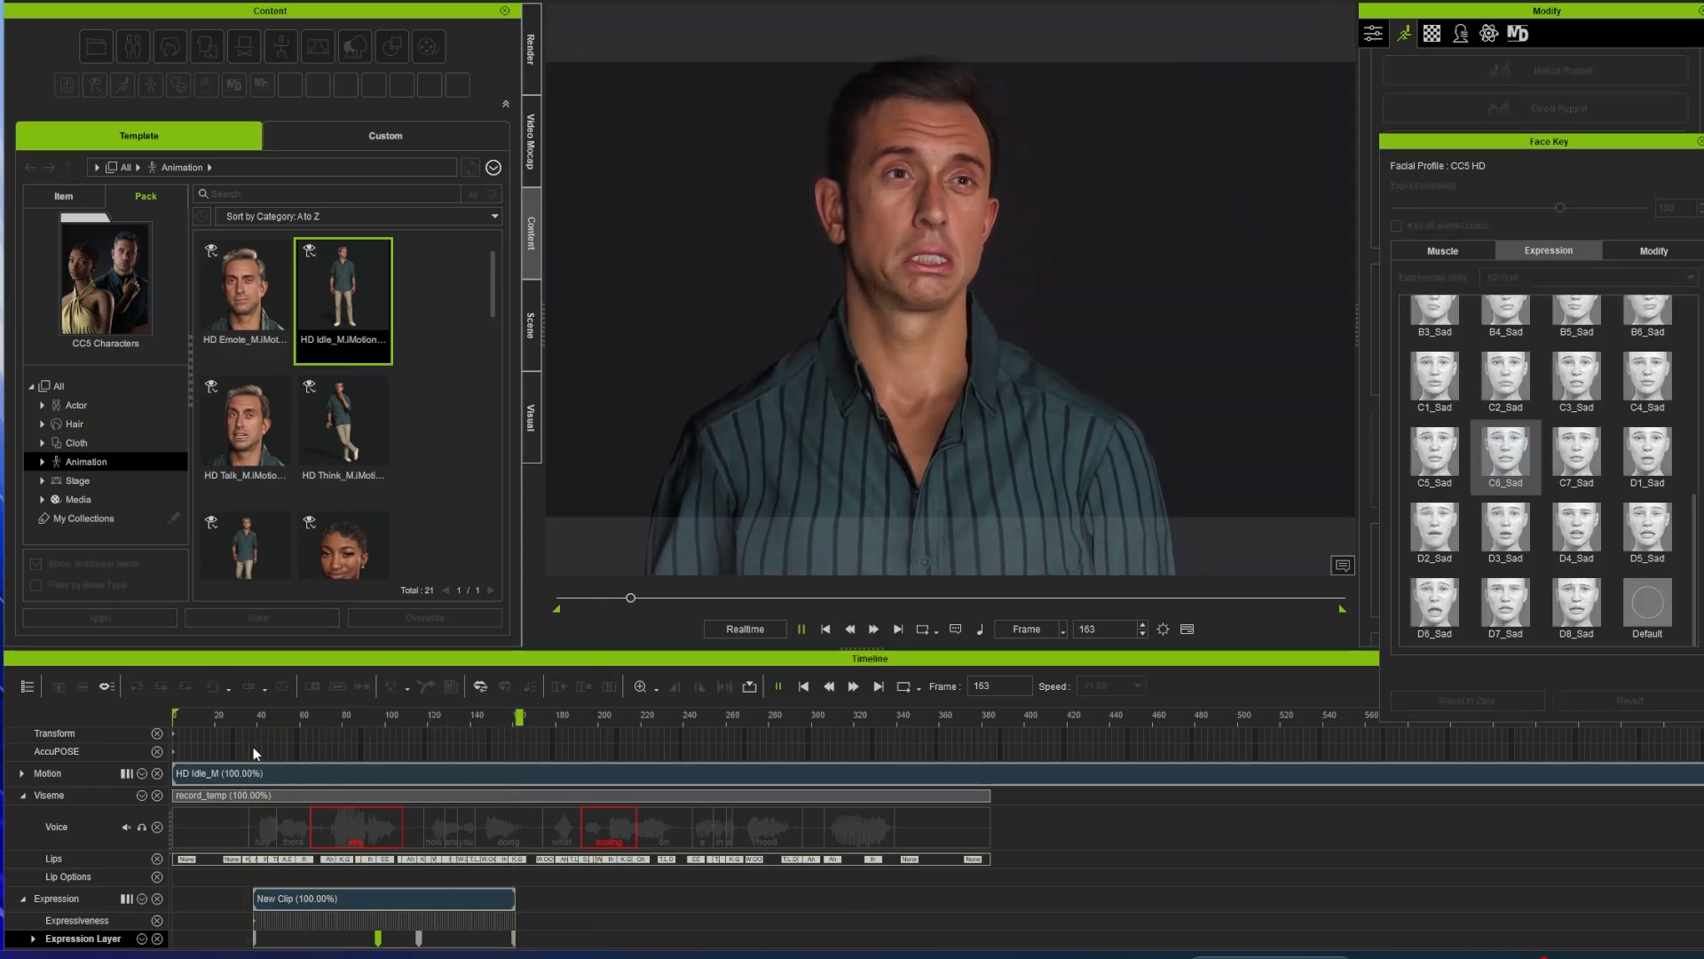
key(space)
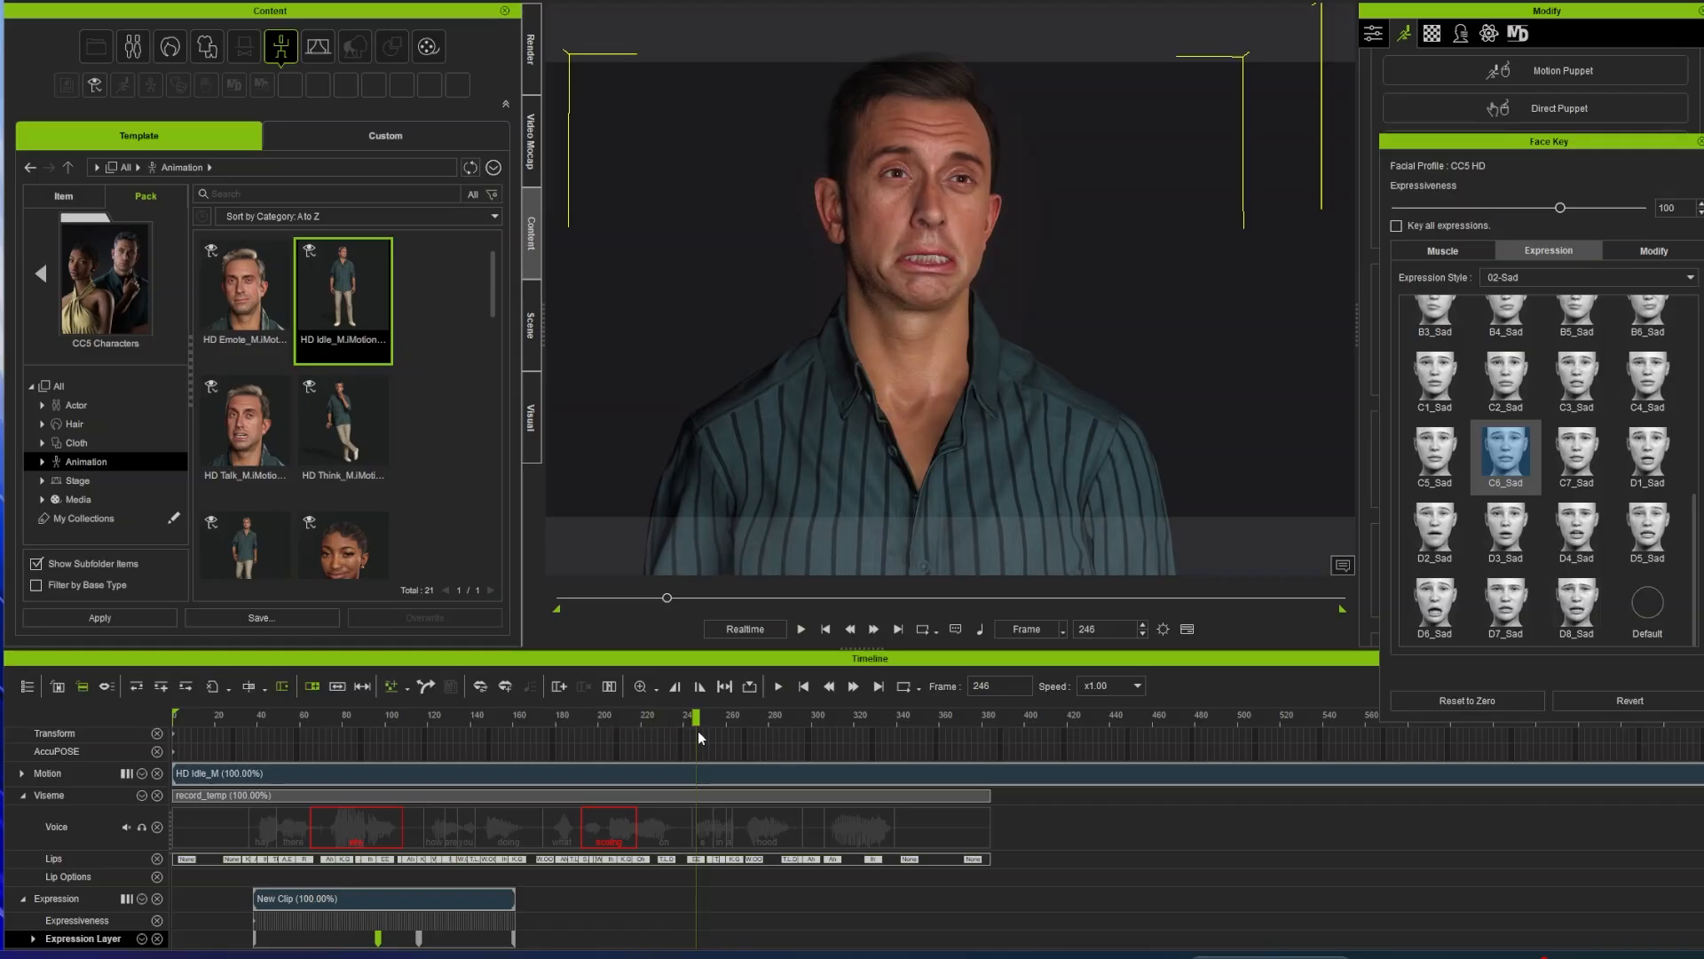
Step: Add an A3_Disgust expression key from the 04-Disgust style at frame 141
drag(657, 714, 472, 727)
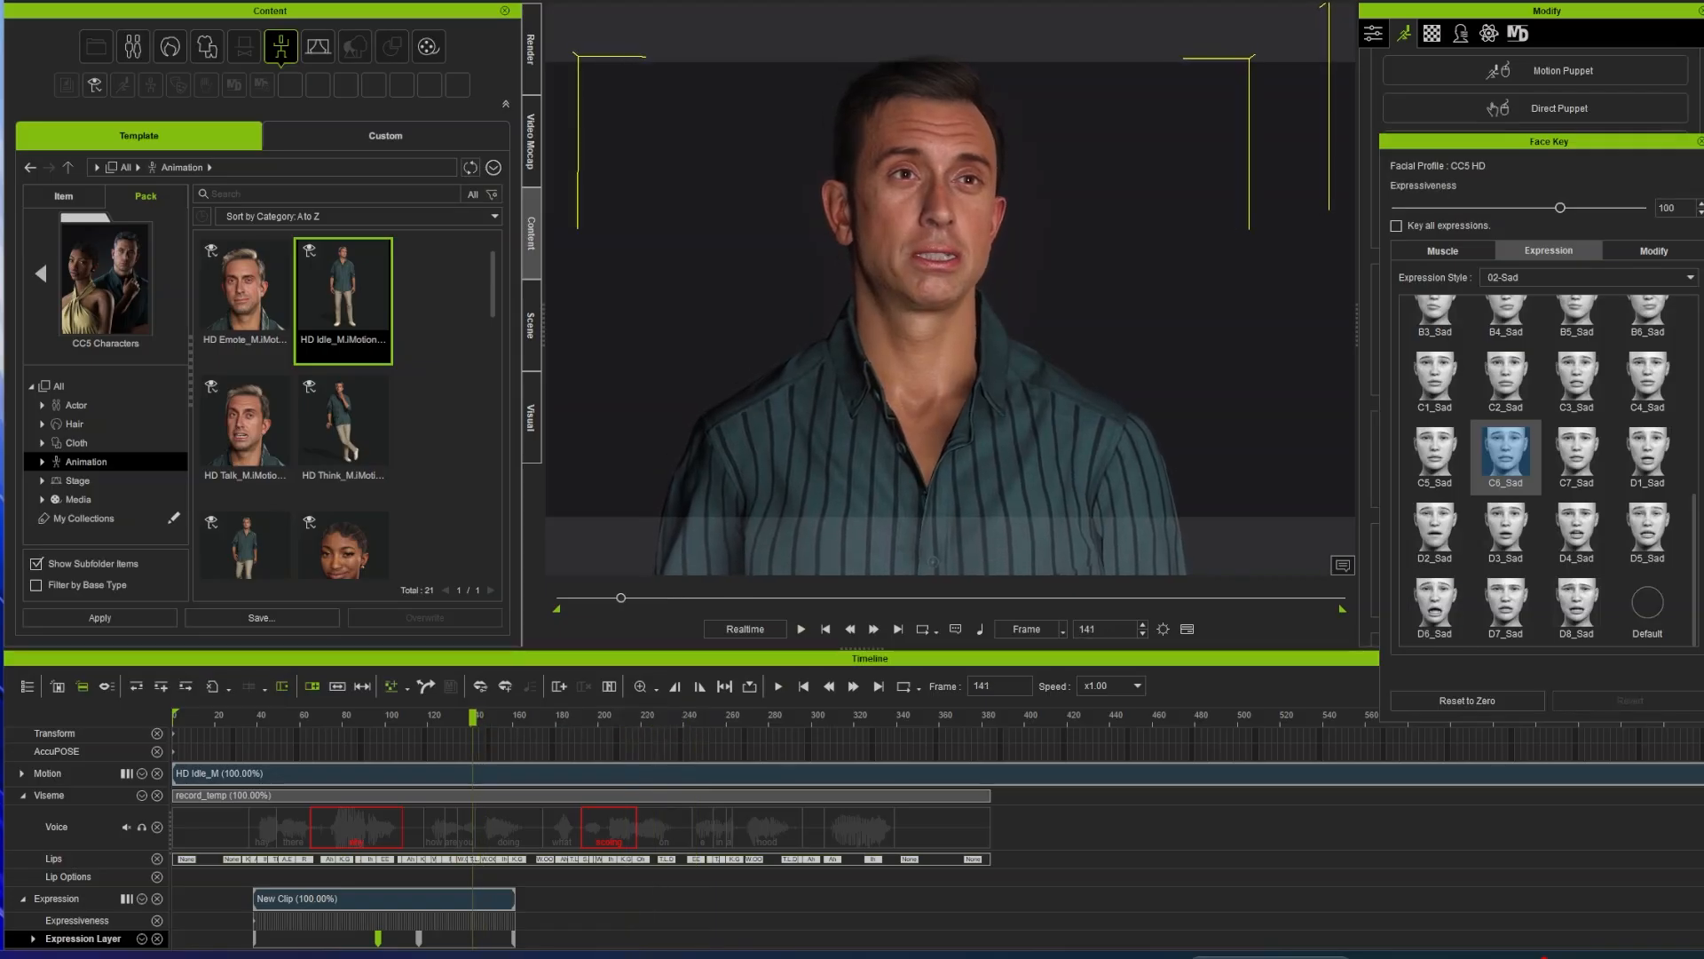
scroll(1601, 473, up, 5)
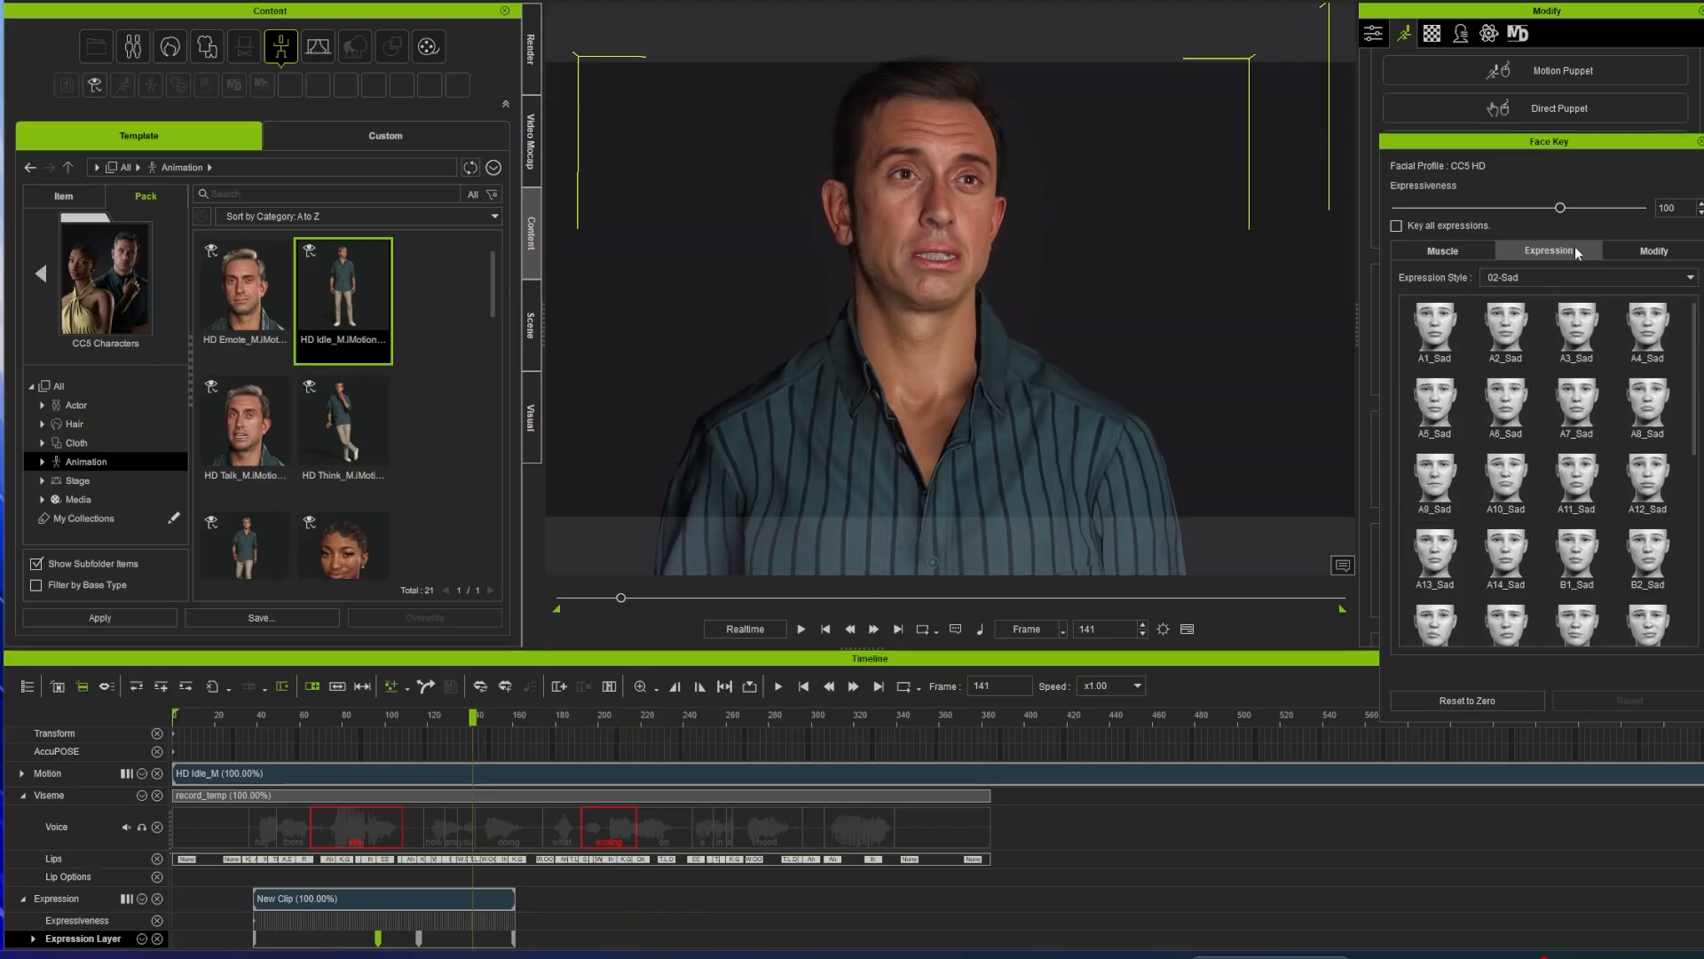
click(1518, 278)
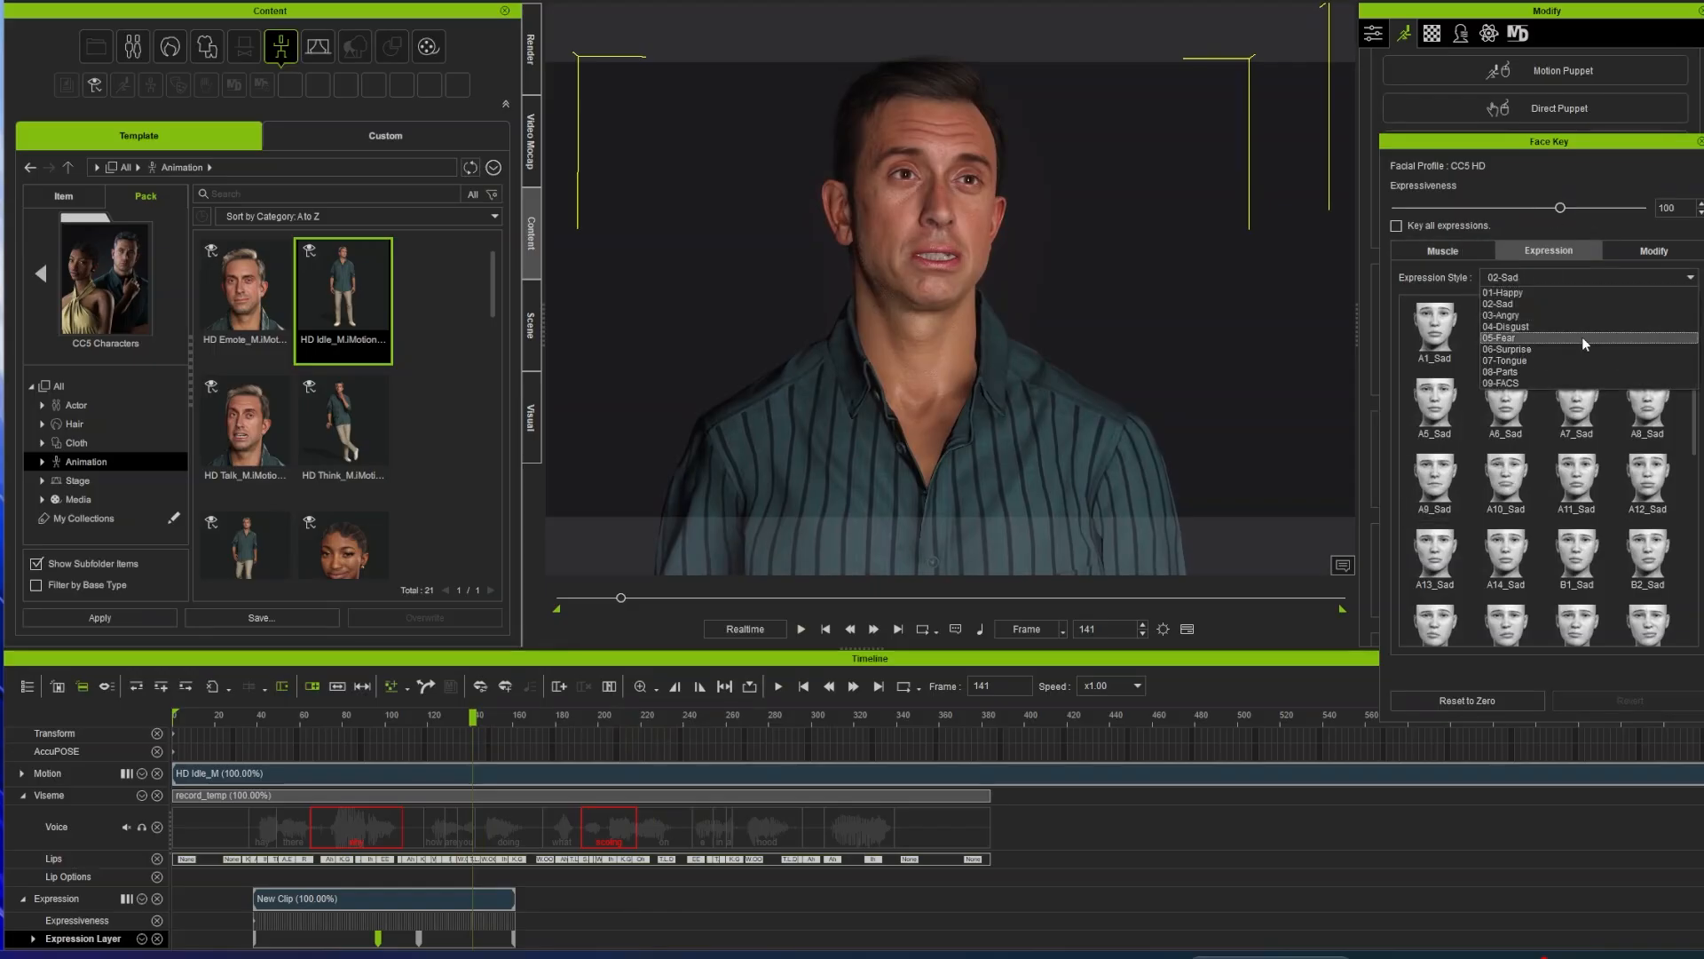
click(1549, 327)
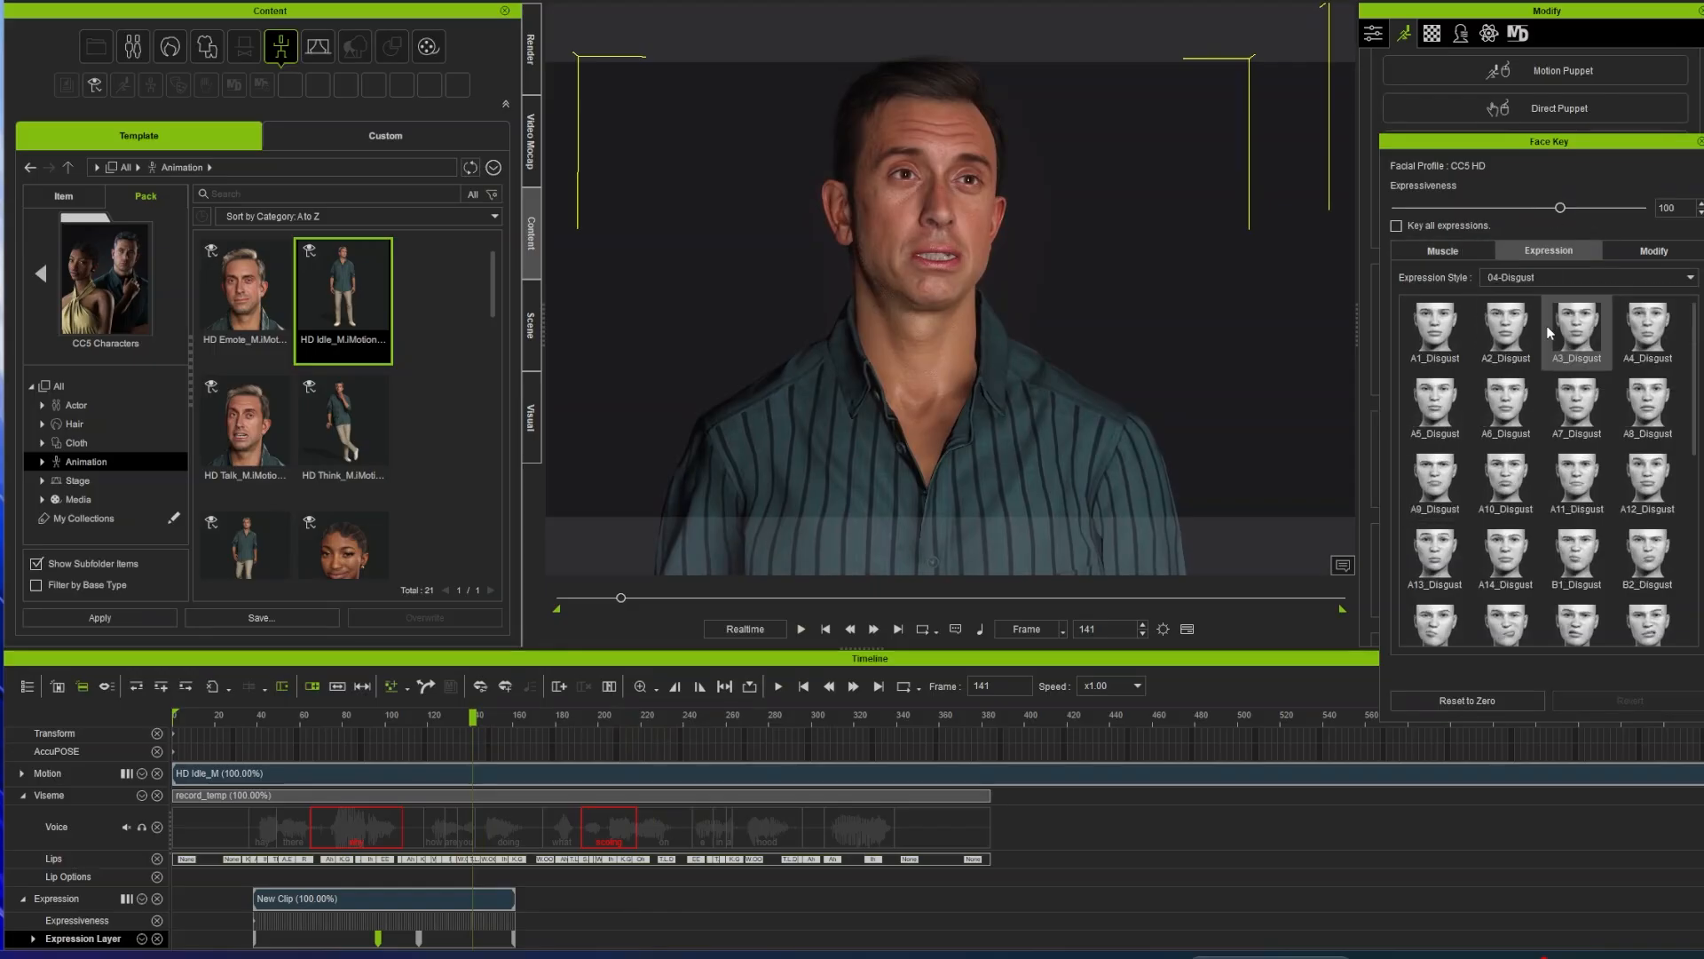
click(1577, 330)
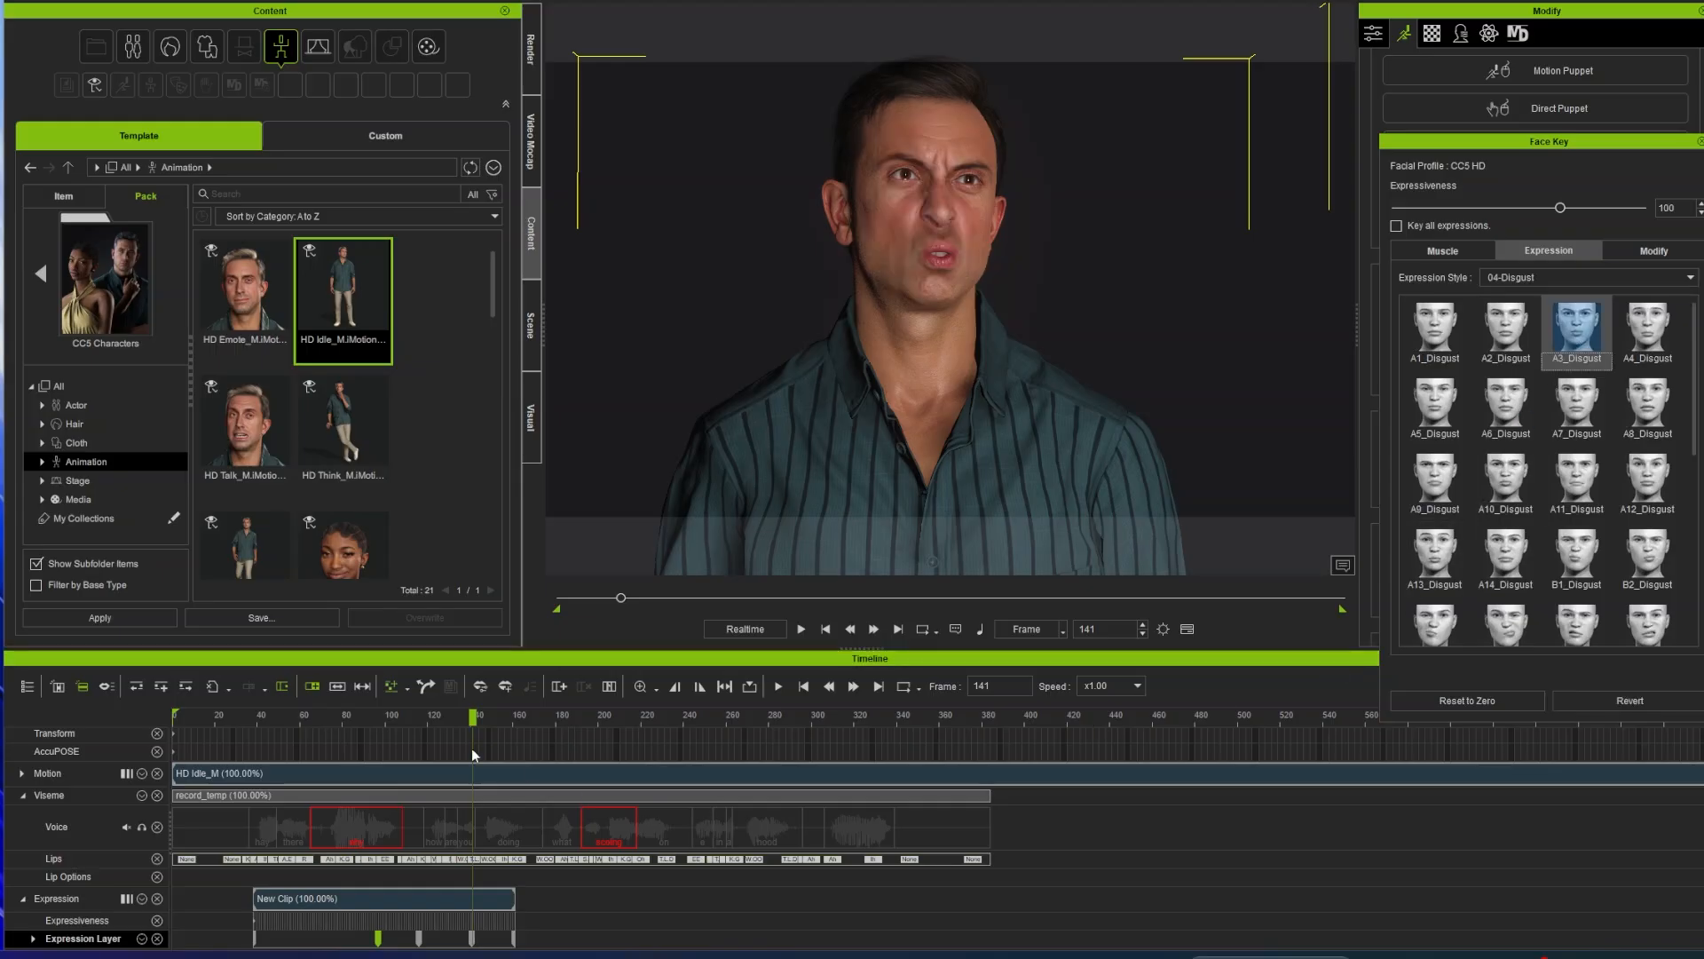
Step: Play back the new disgust key and add a B2_Disgust expression key at frame 236
key(space)
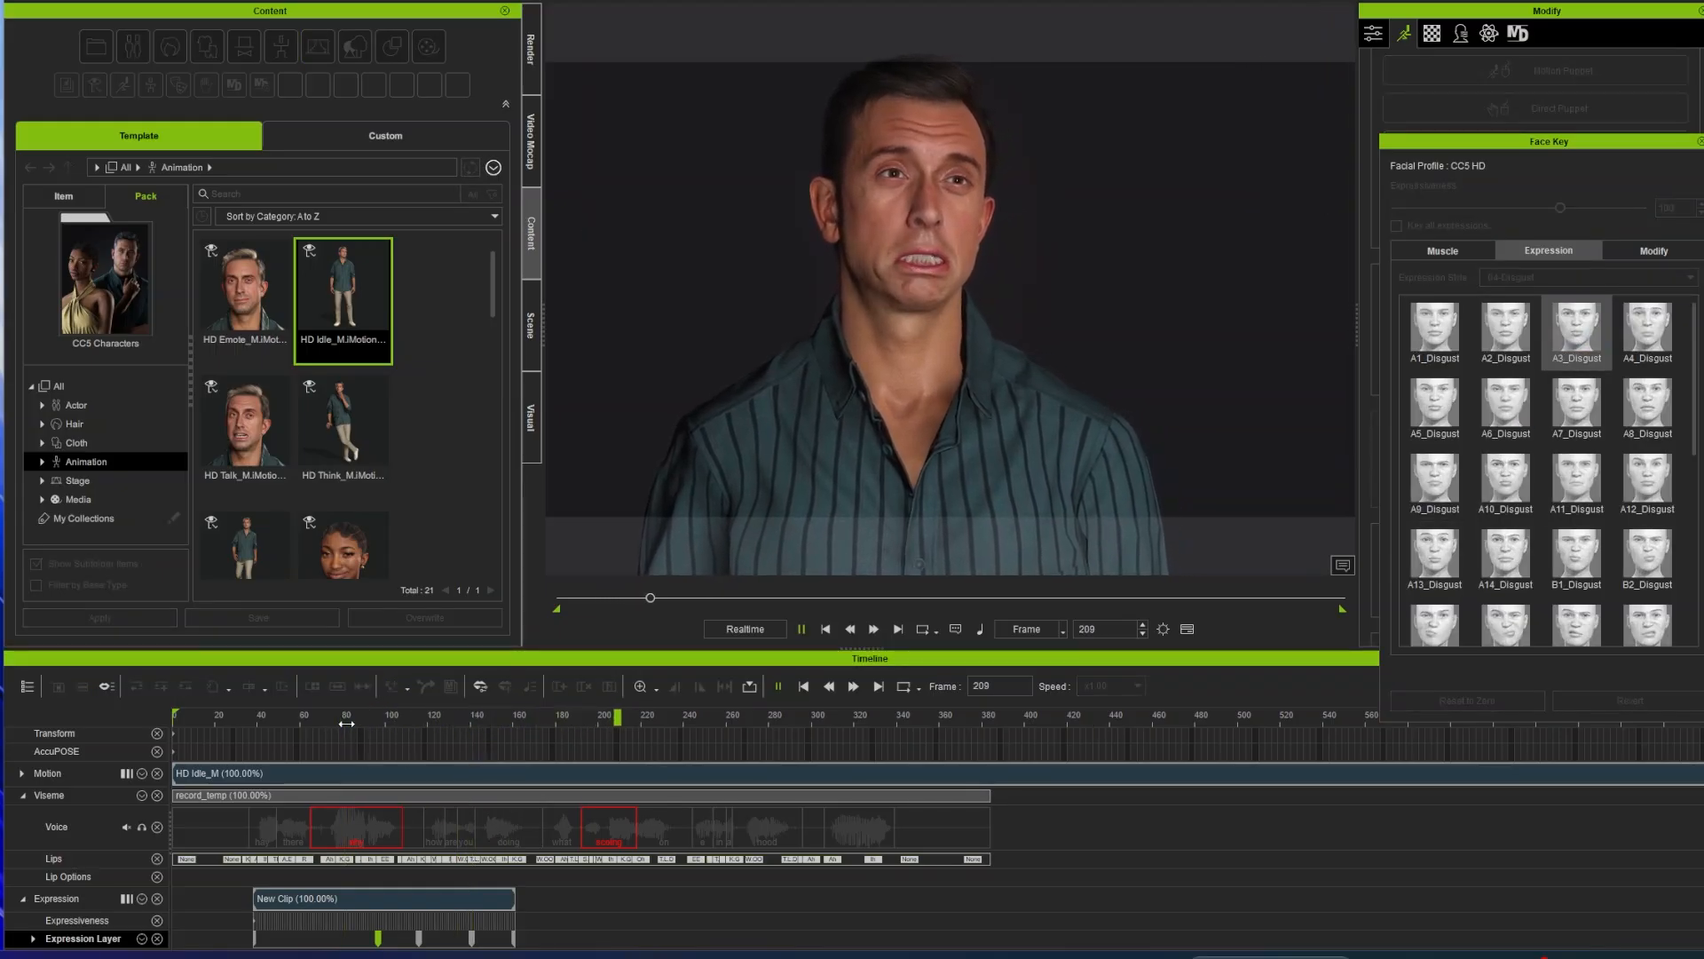
key(space)
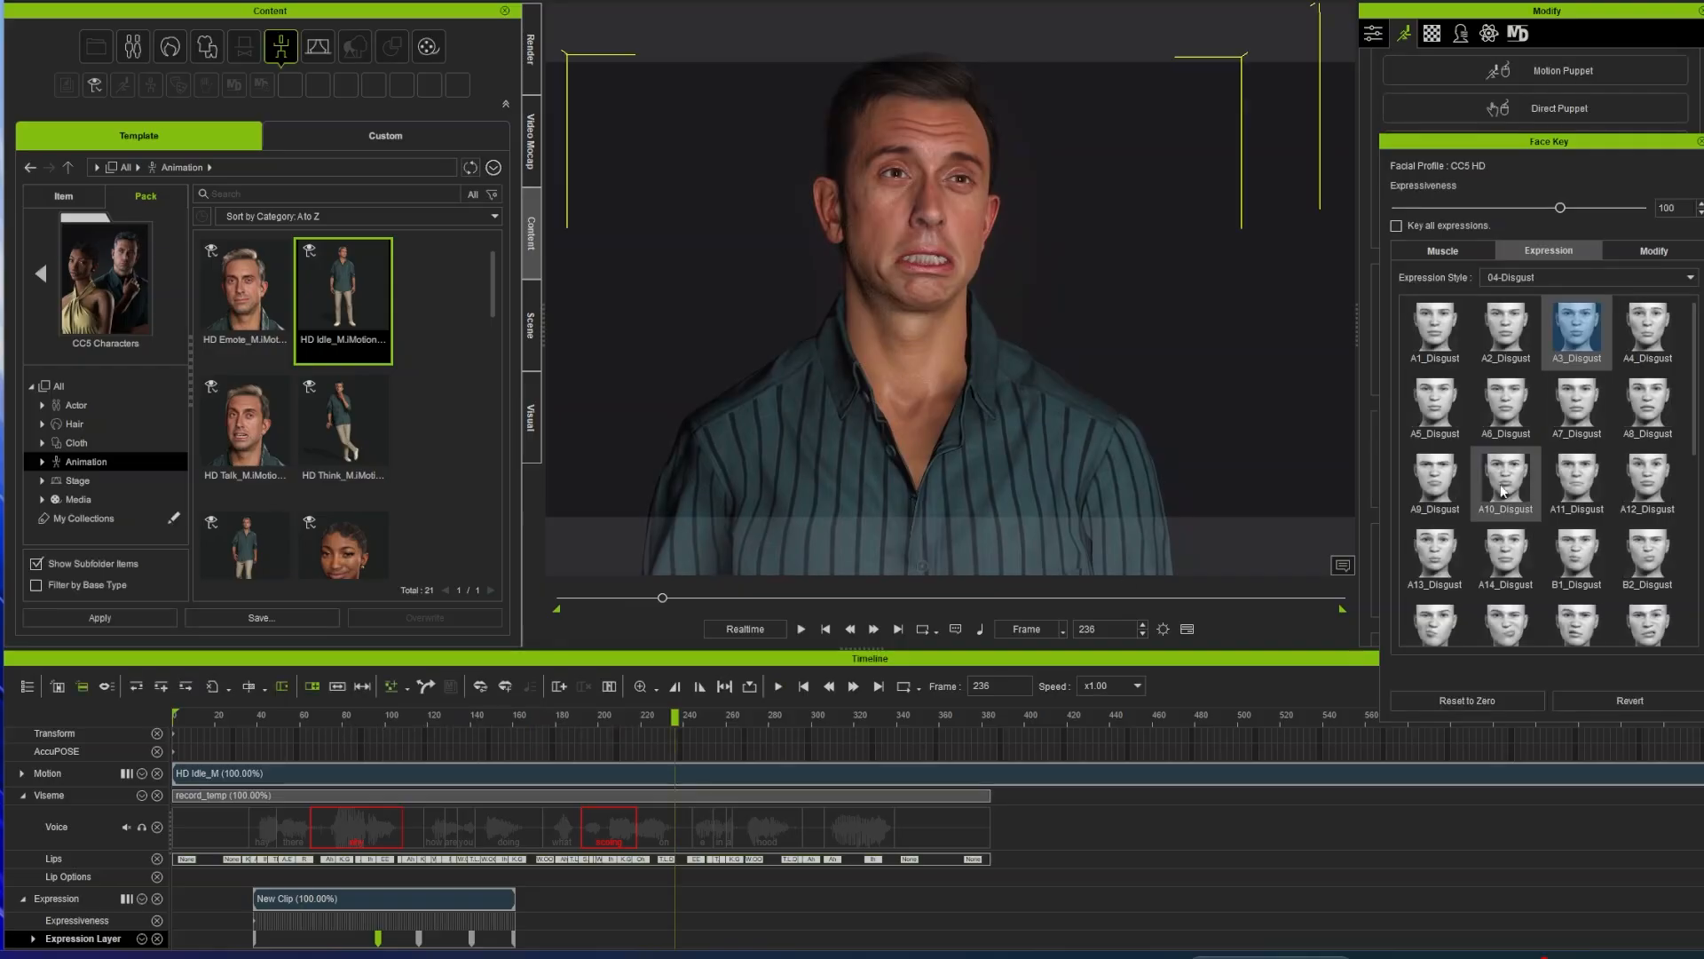
click(1651, 561)
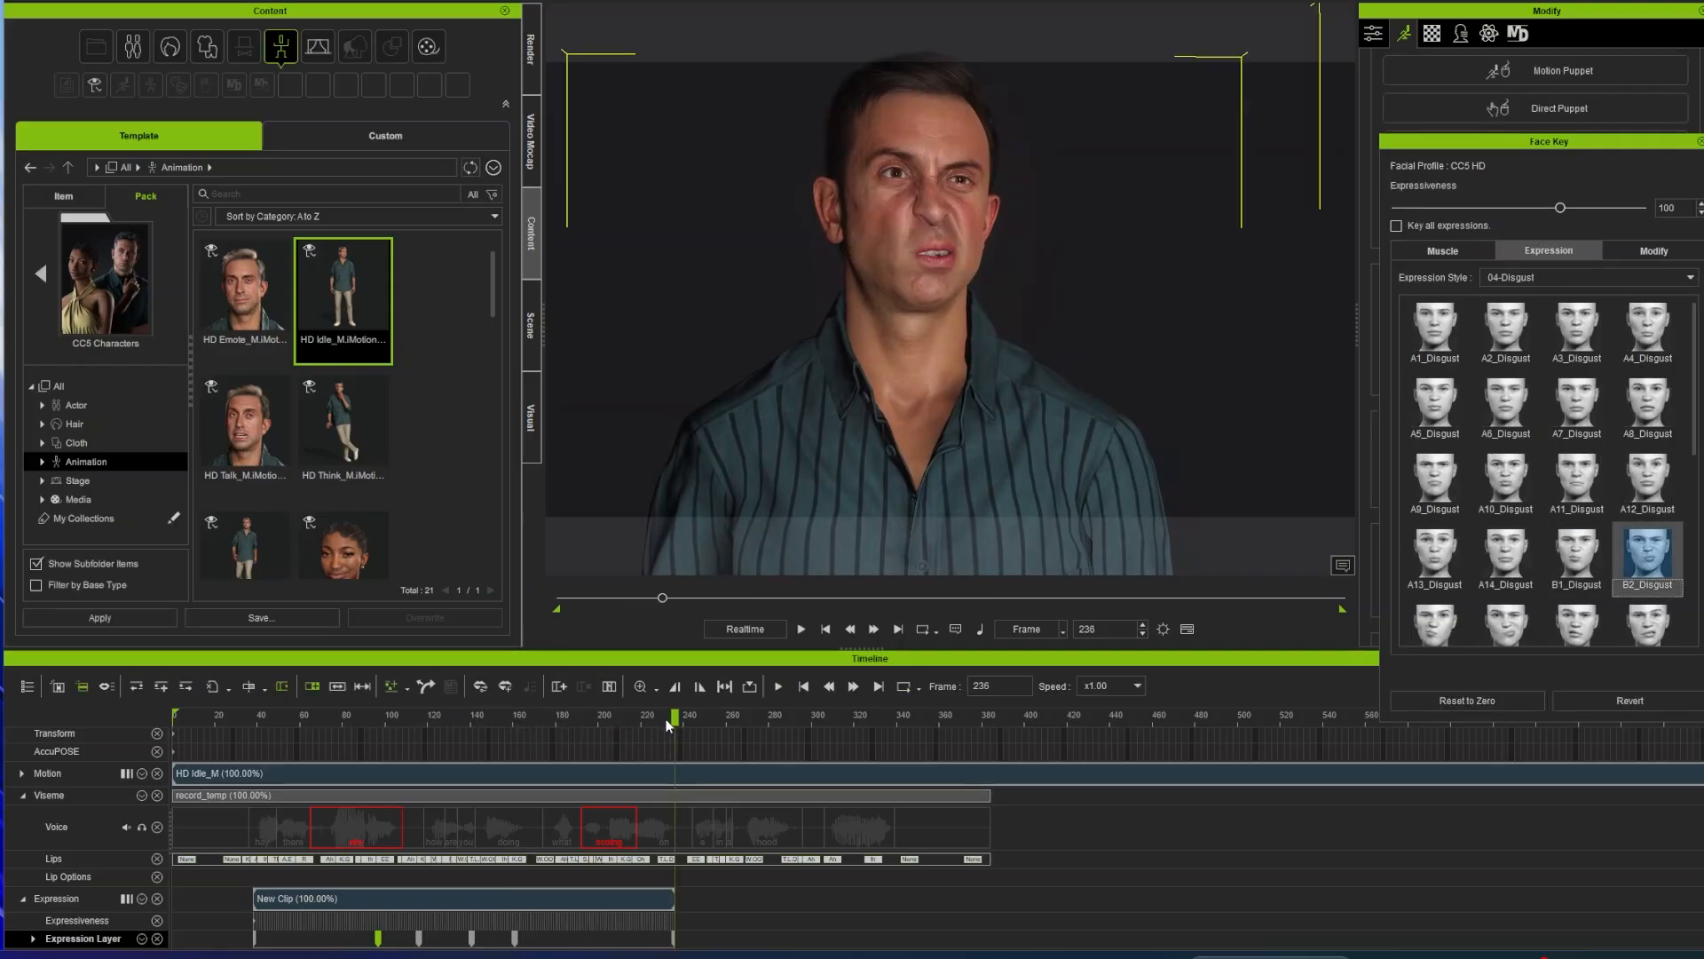
Step: Review the B2_Disgust key, then move it earlier and shift the expression clip to start at about frame 20
drag(668, 725, 481, 726)
key(space)
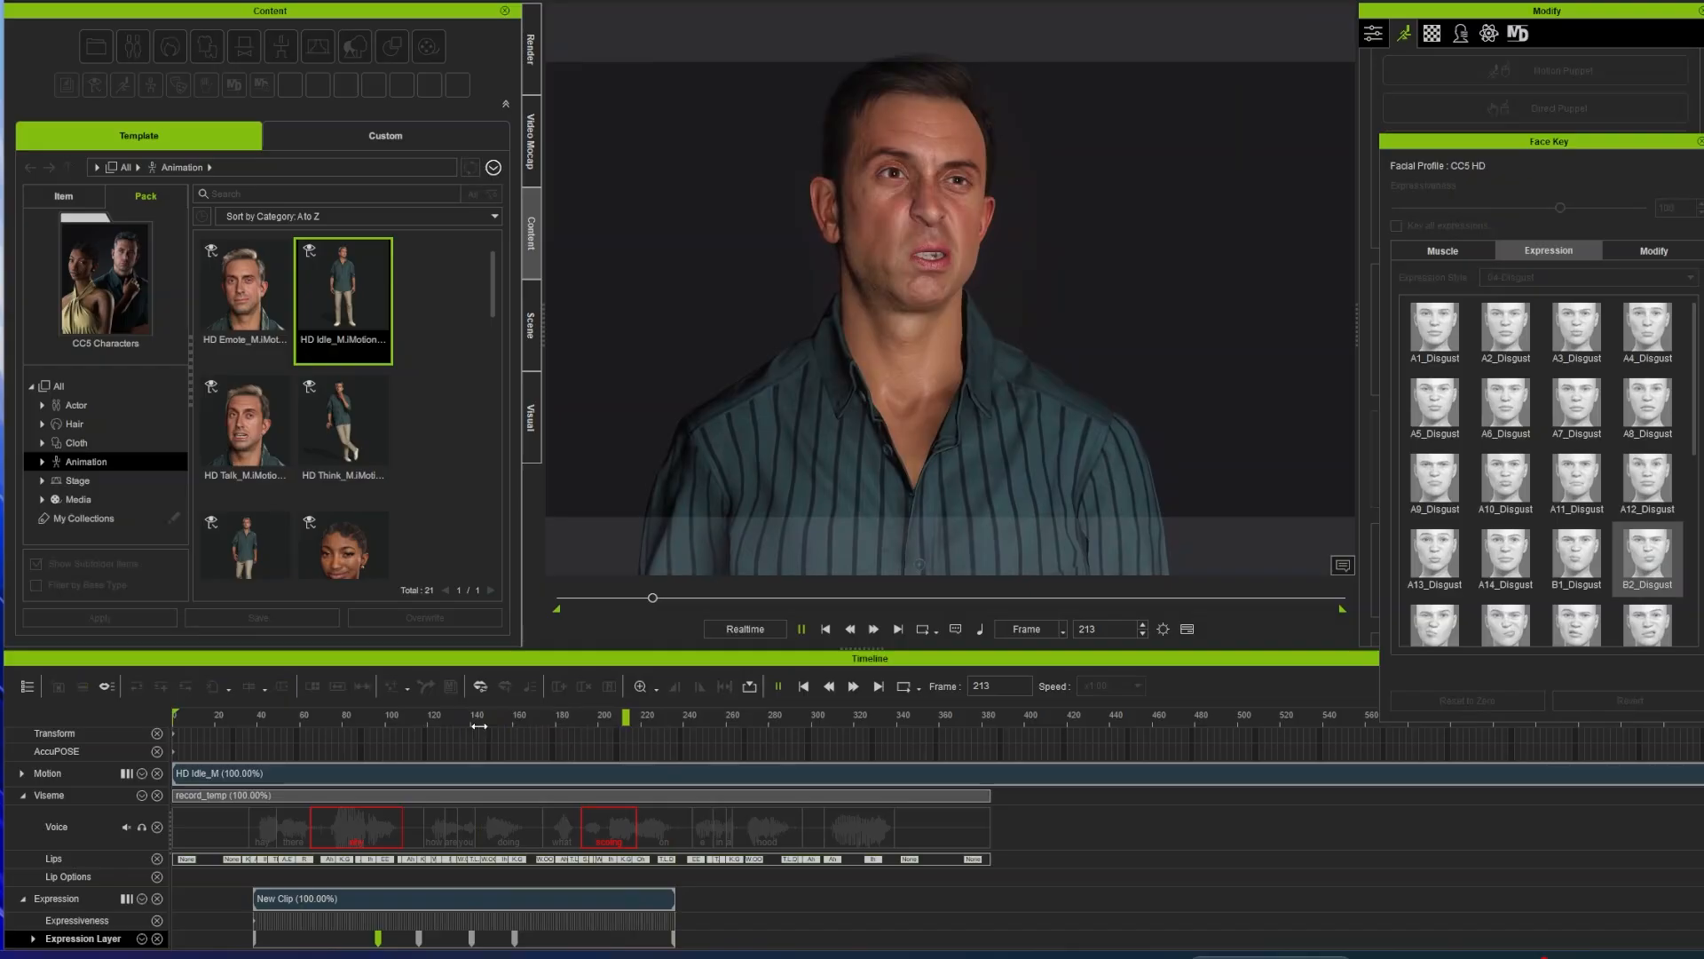
key(space)
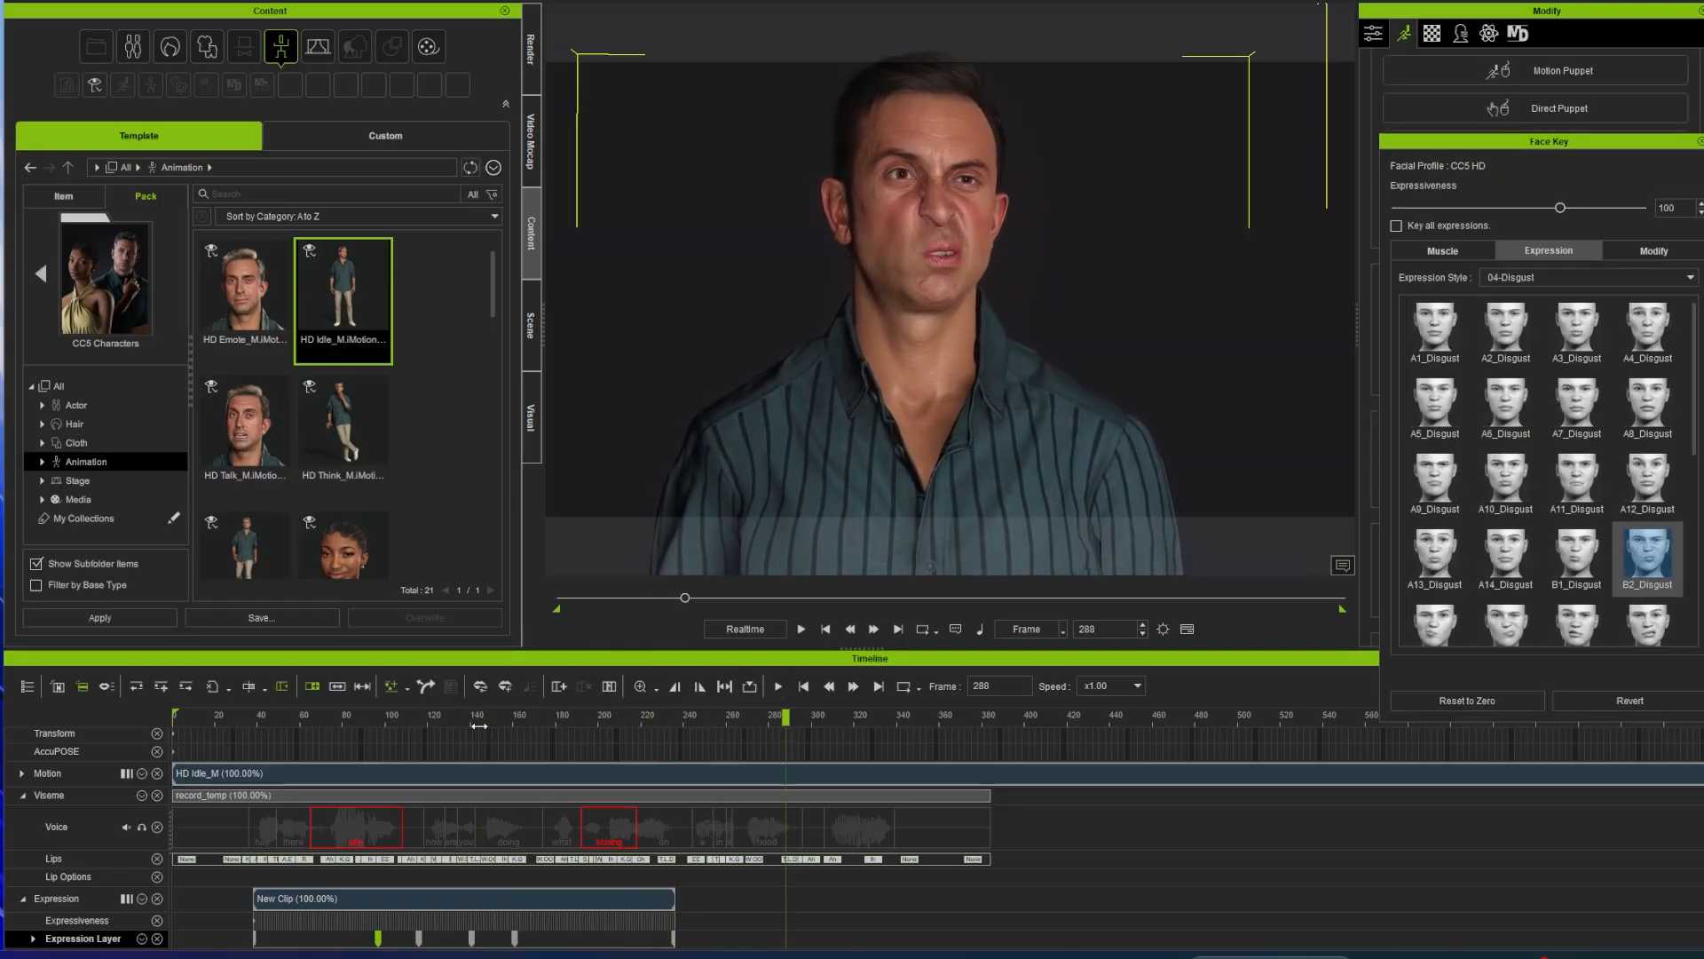
drag(672, 943, 633, 941)
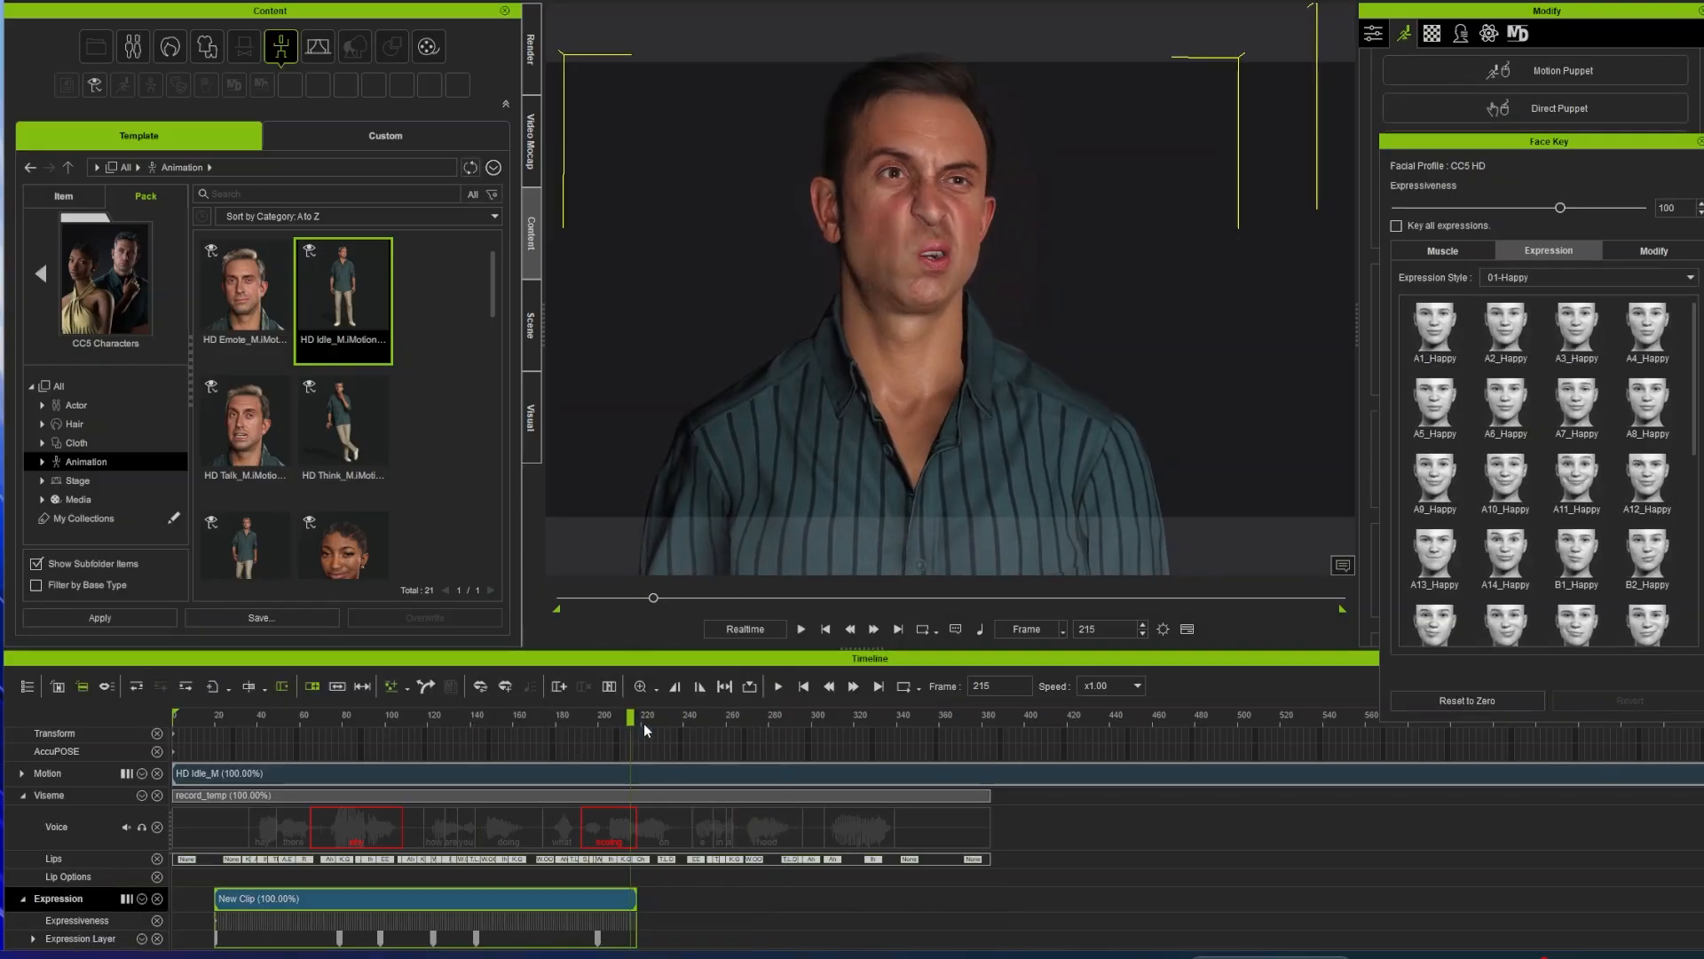
Step: Add a B4_Disgust expression key from the 04-Disgust style at frame 275
drag(634, 715, 764, 728)
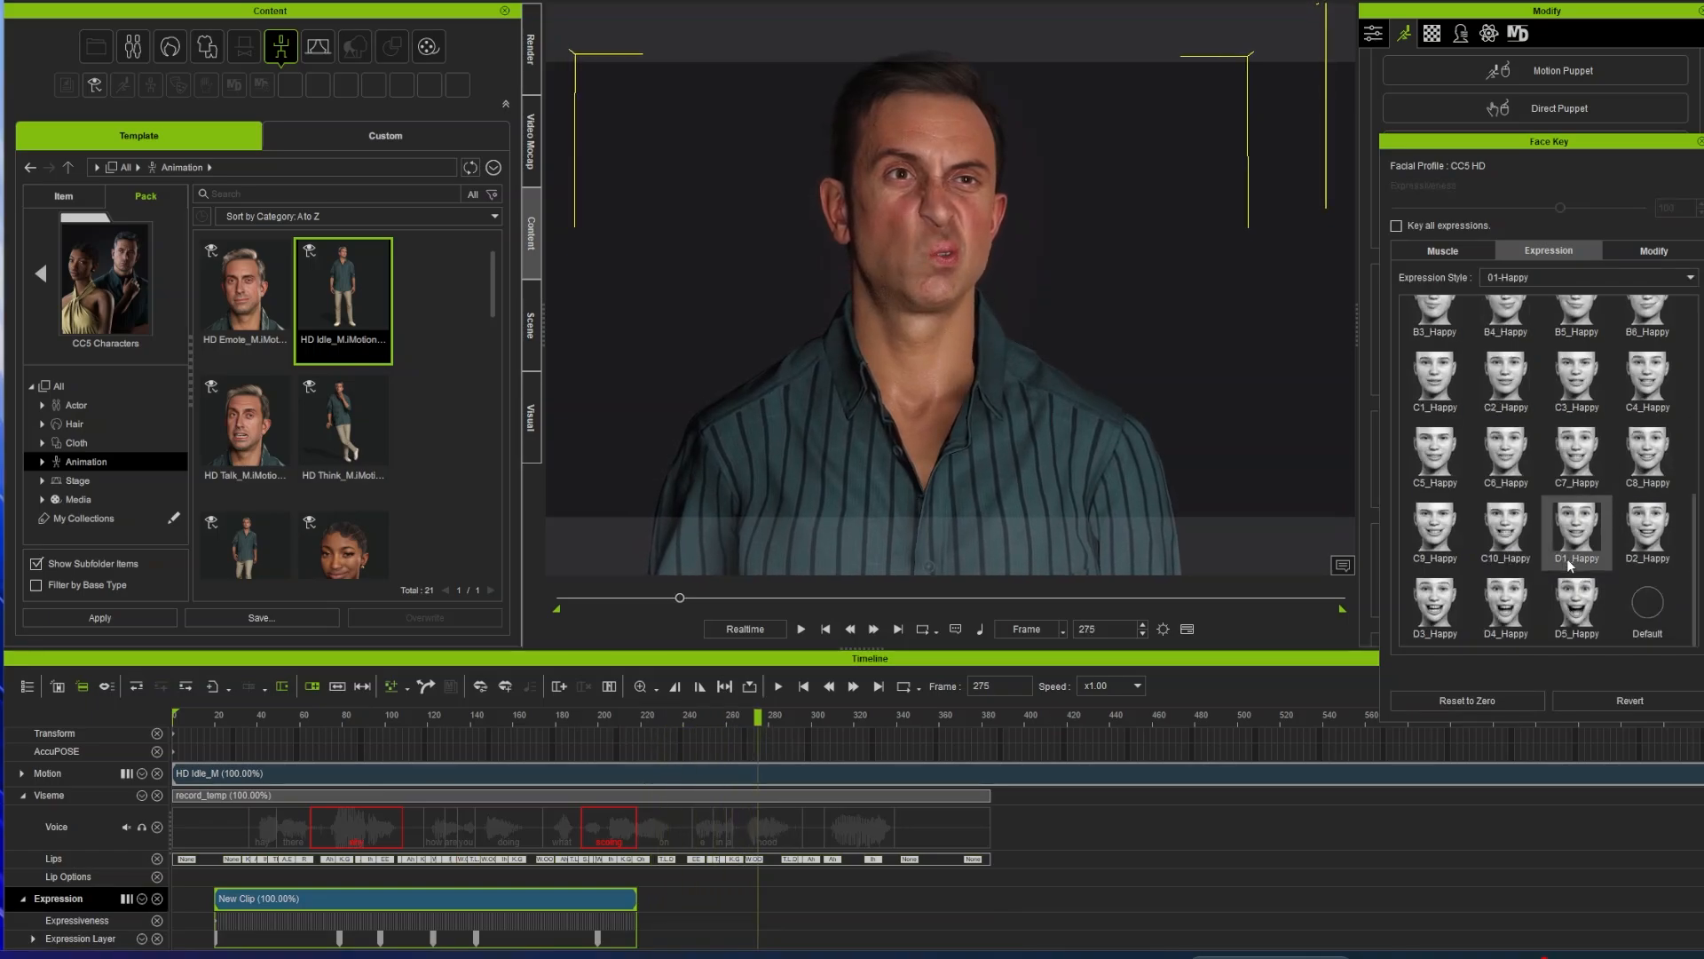
click(1522, 273)
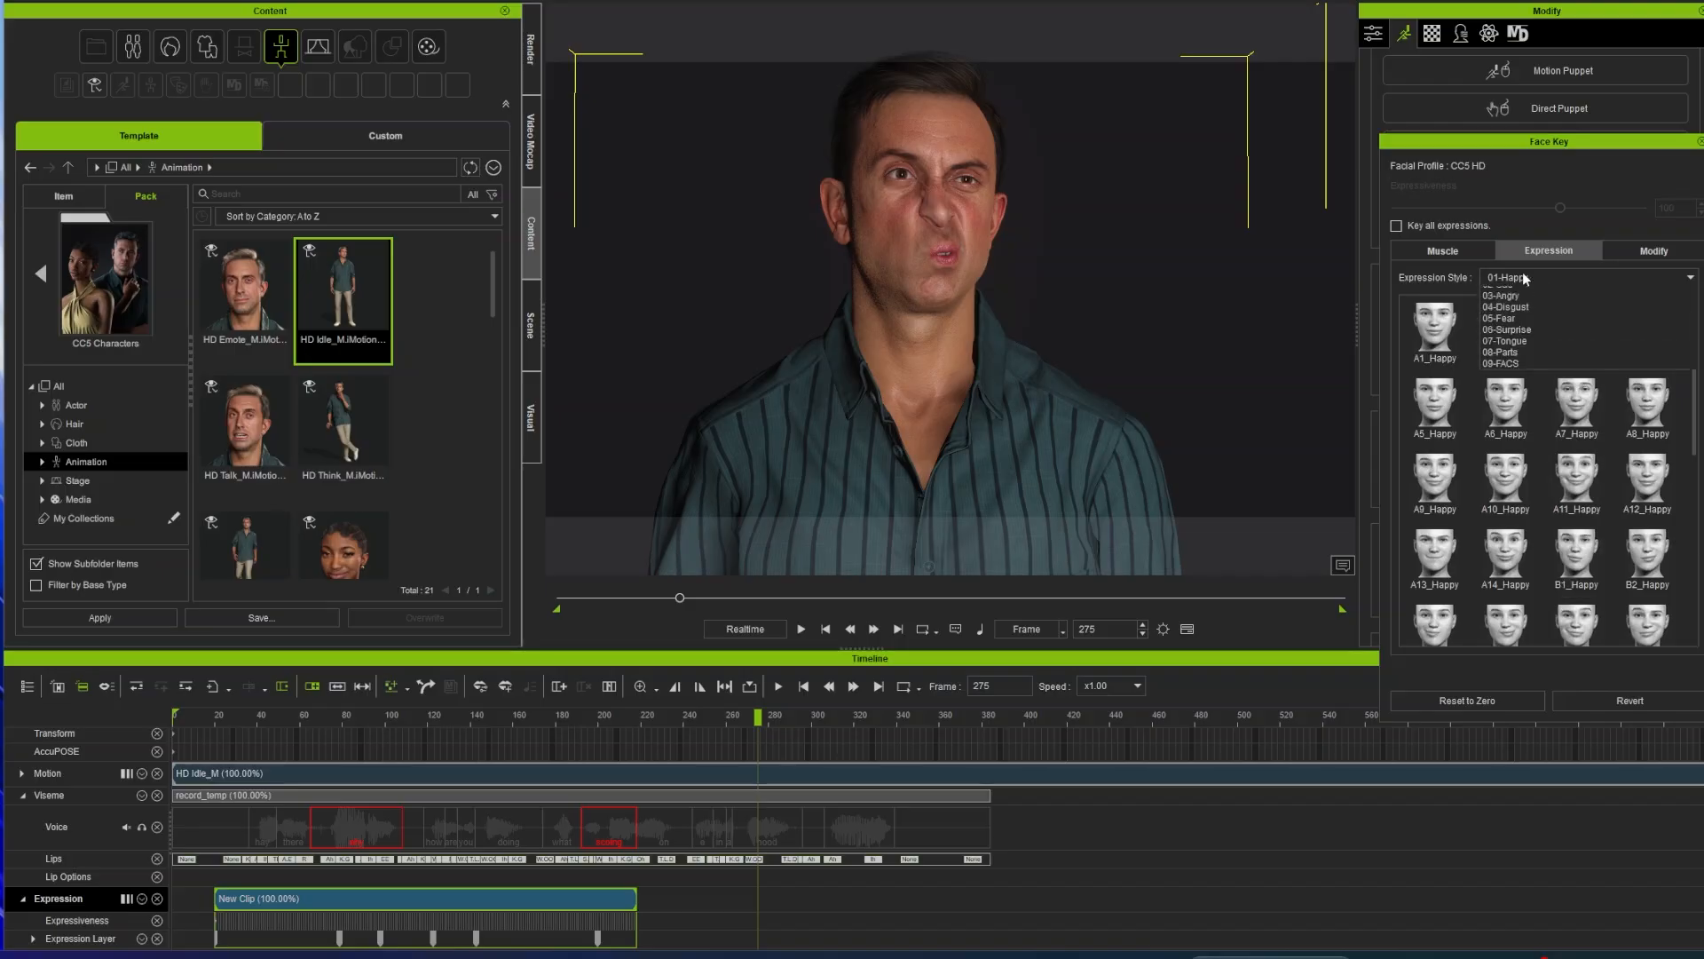
click(1531, 323)
scroll(1568, 539, down, 4)
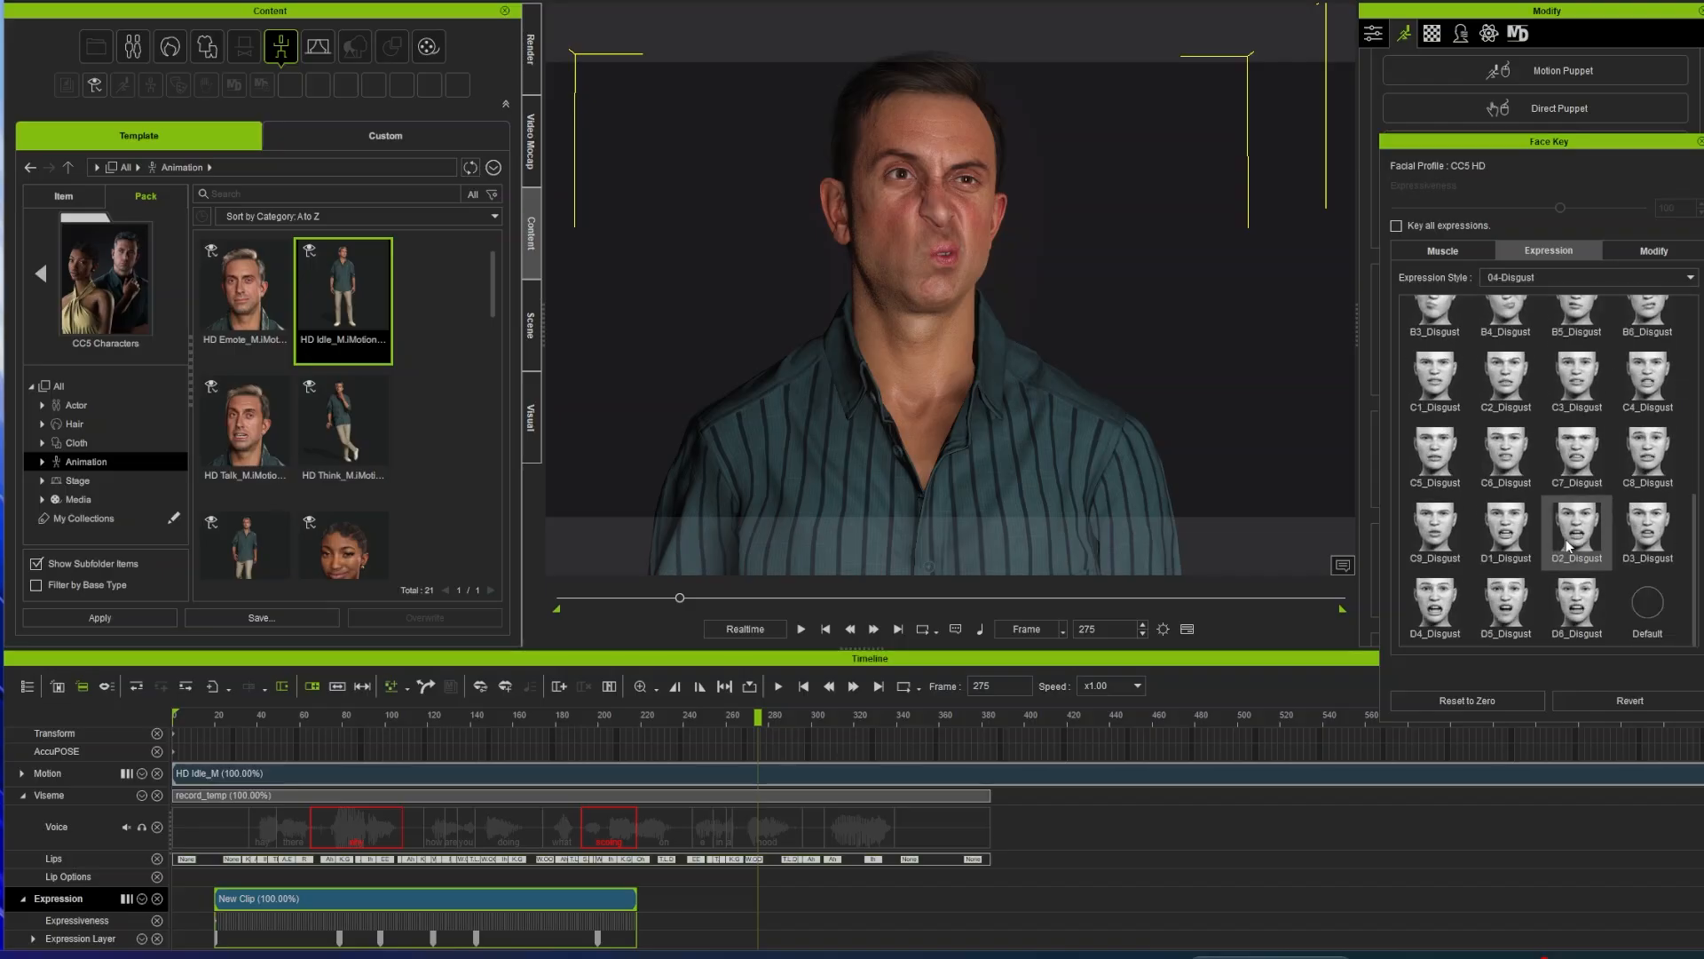
scroll(1566, 541, up, 2)
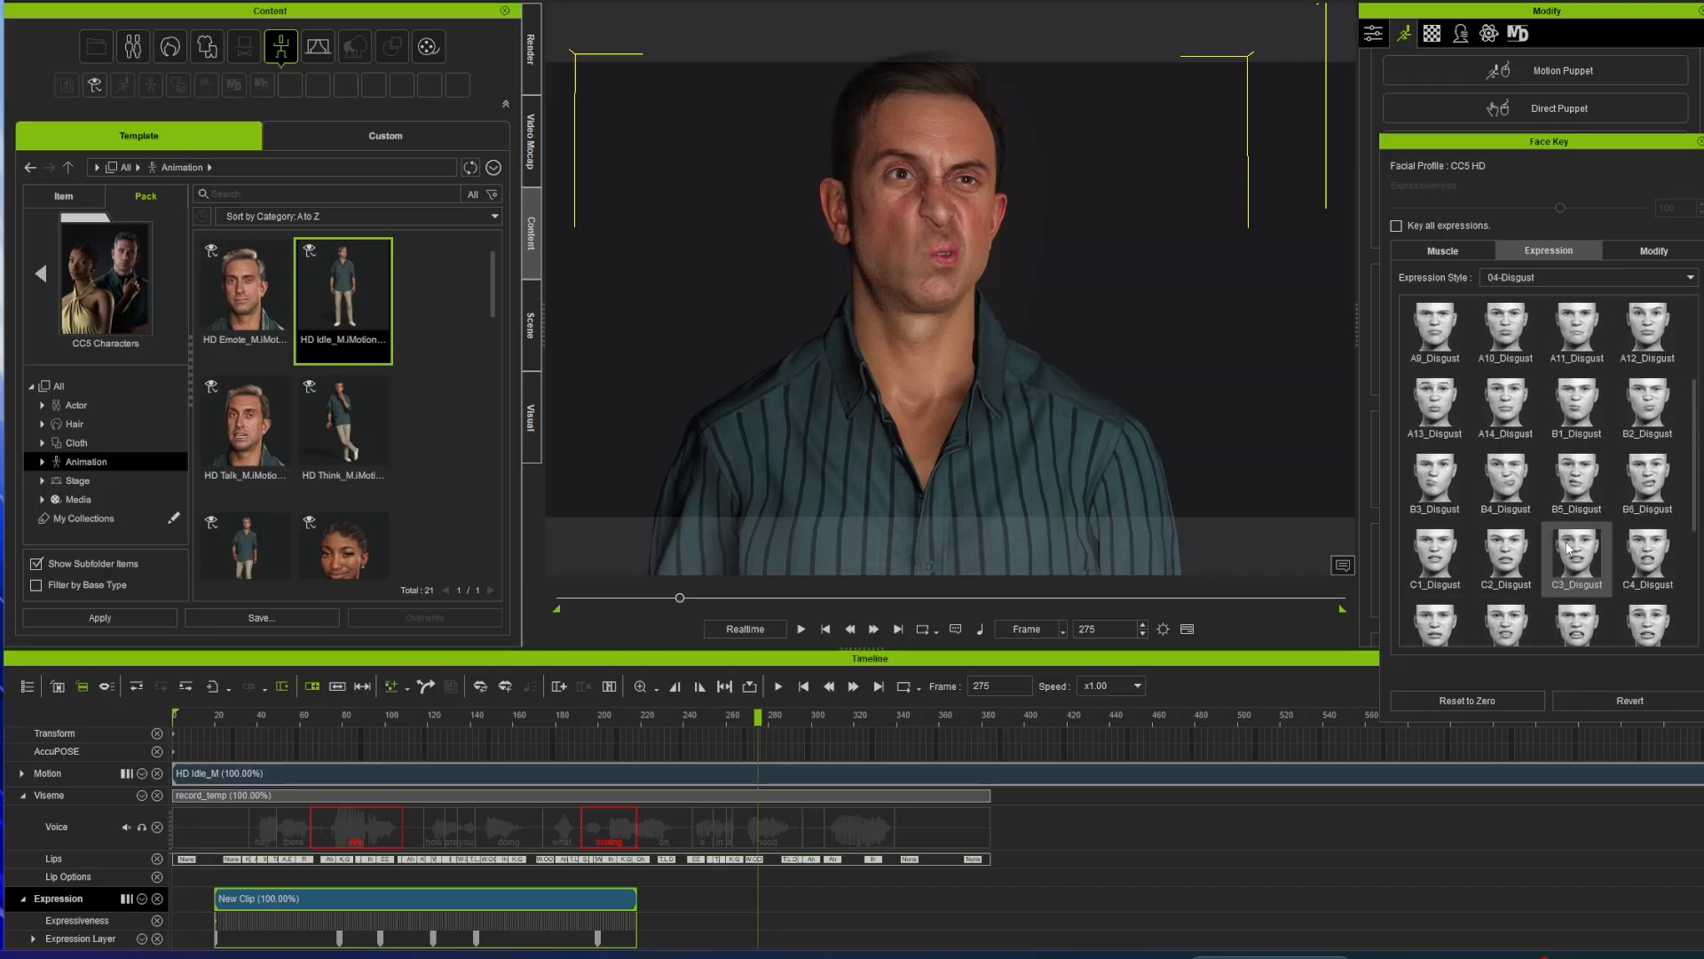
click(1517, 489)
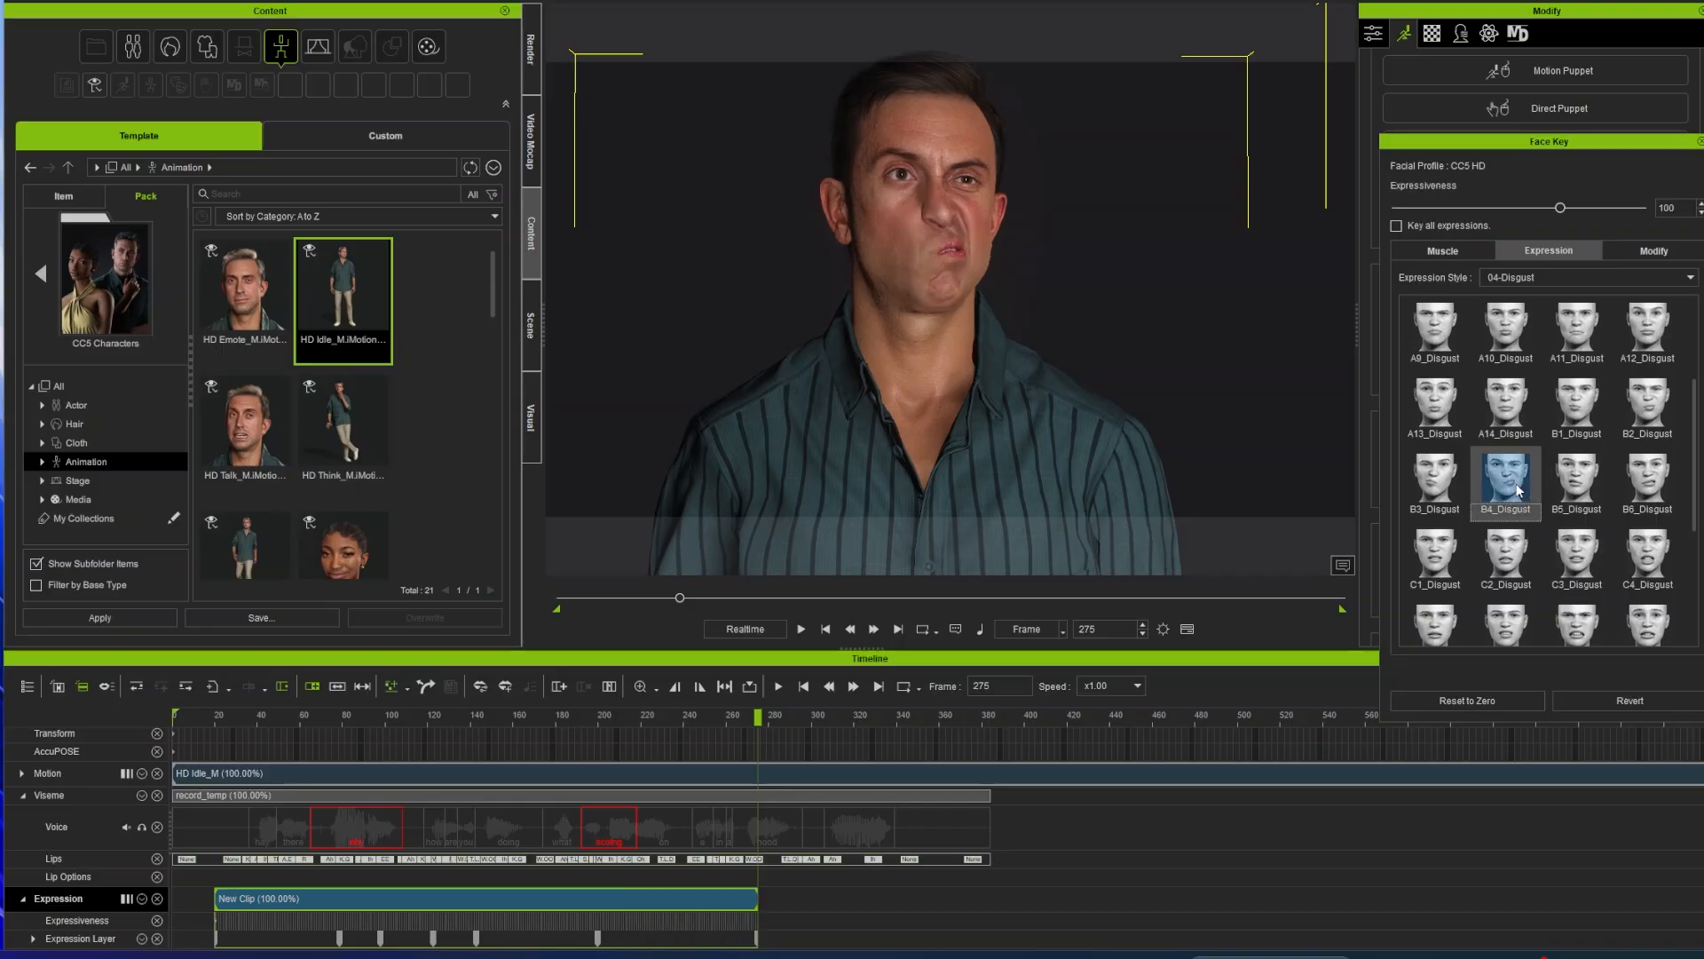
Step: Delete the expression key at frame 200 and play back the transition into the last disgust key
click(597, 938)
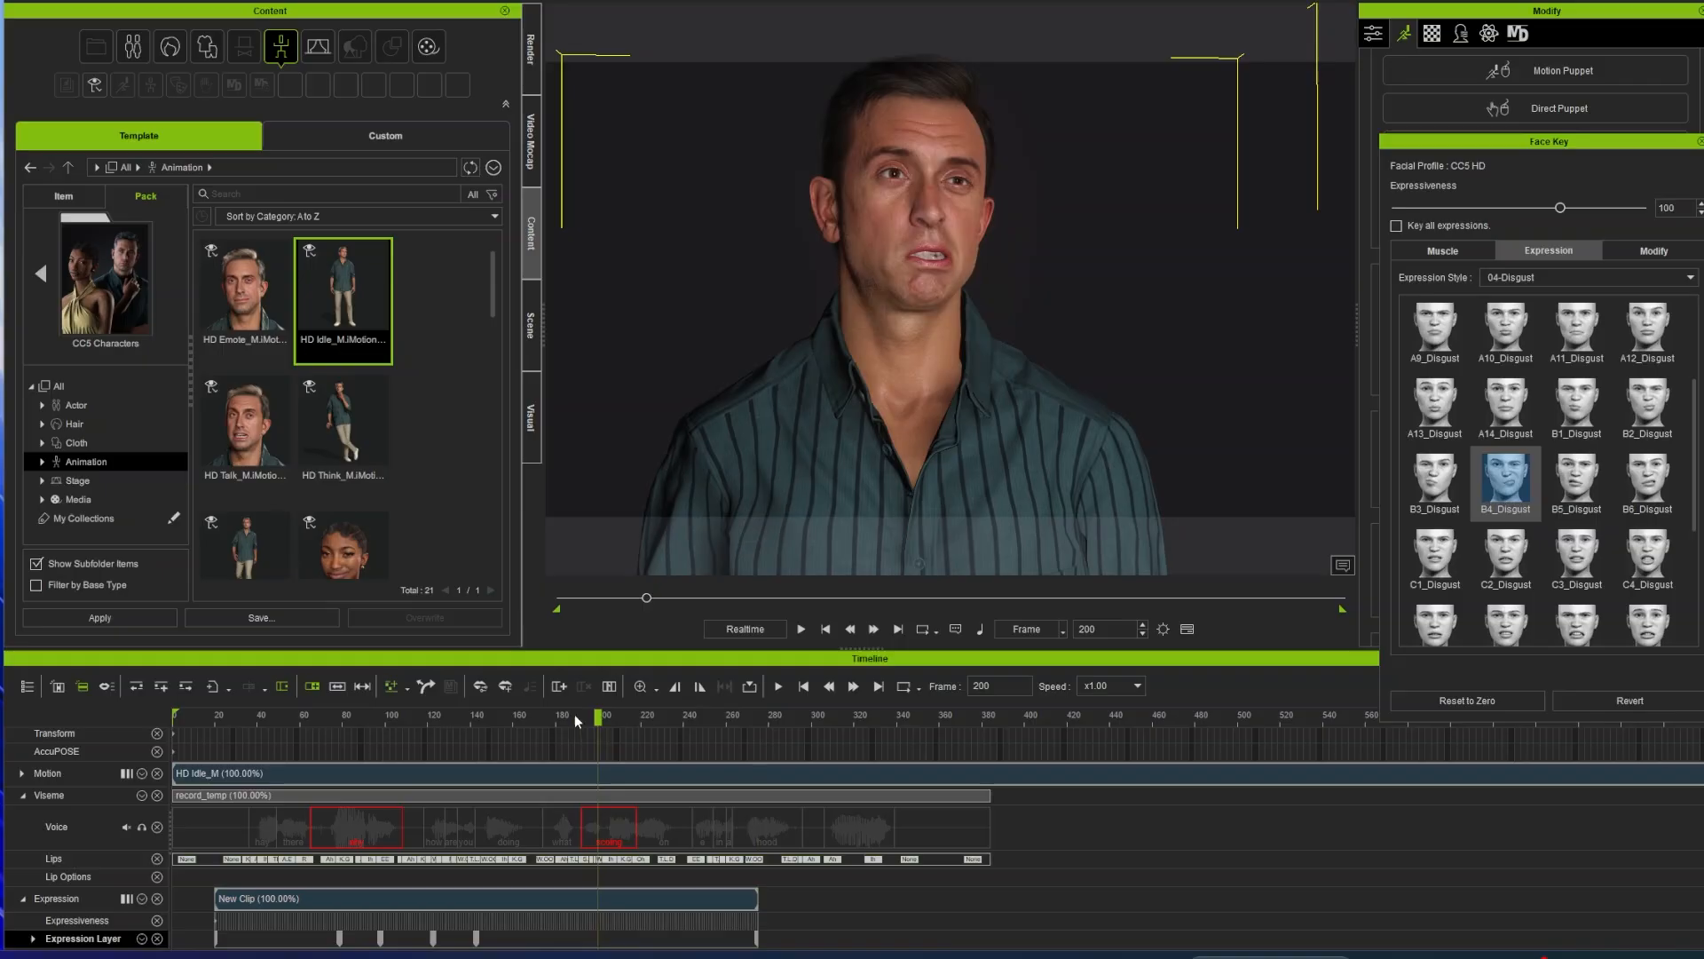
key(space)
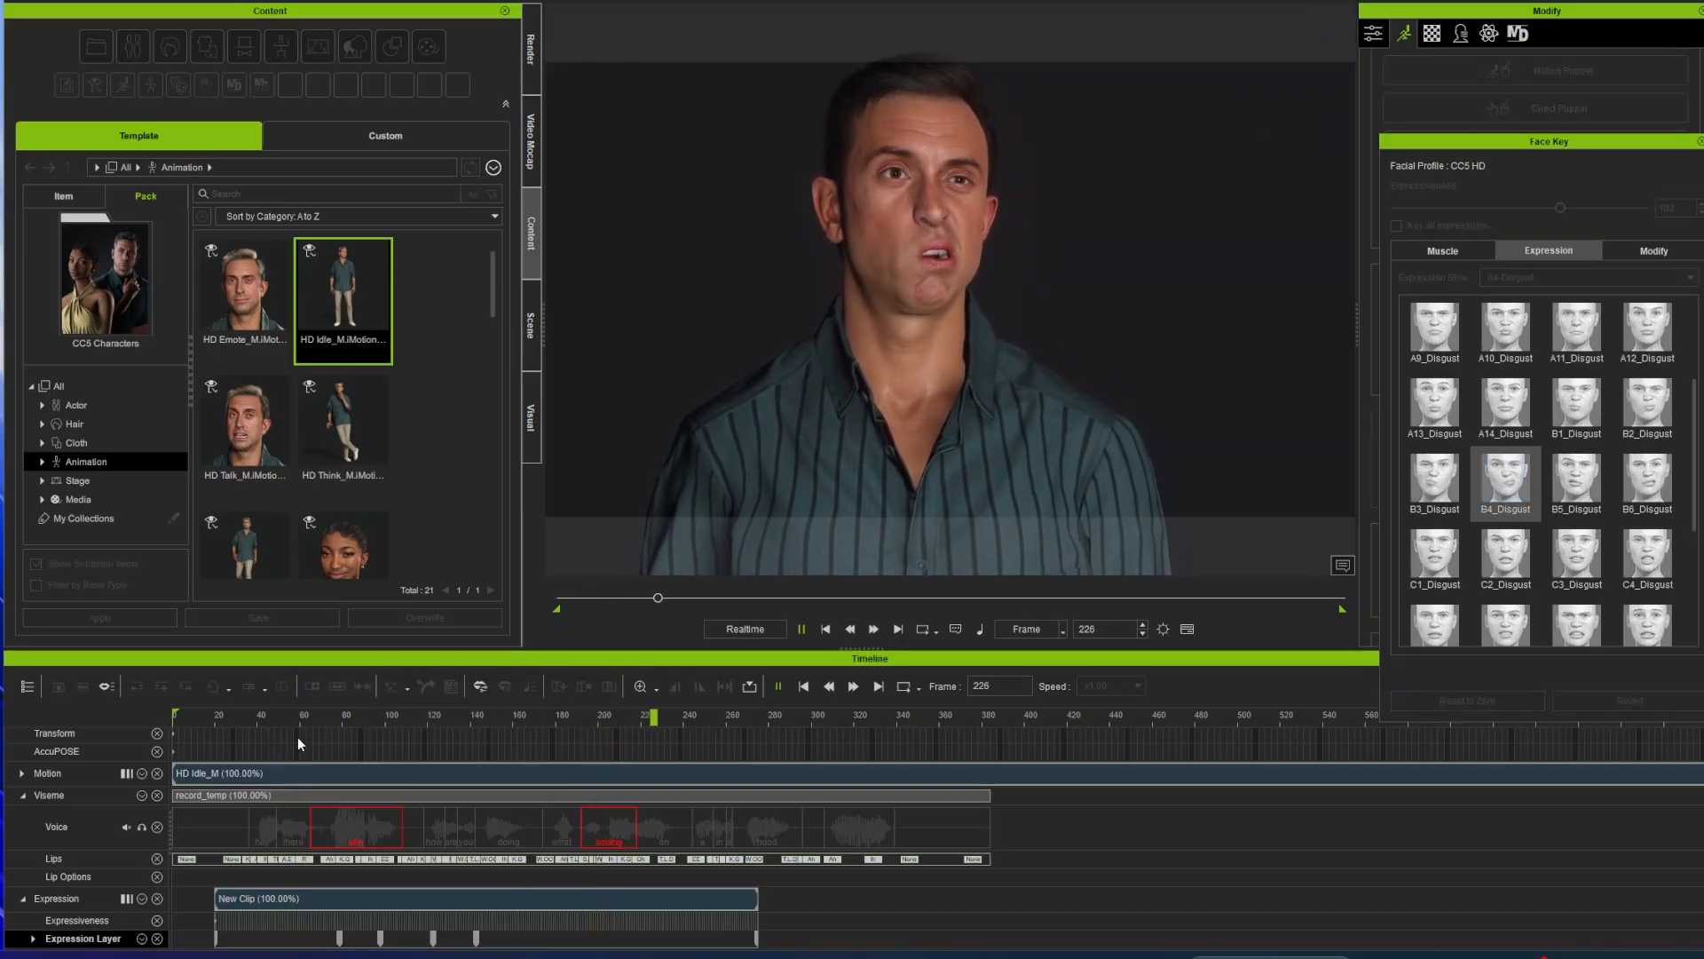
key(space)
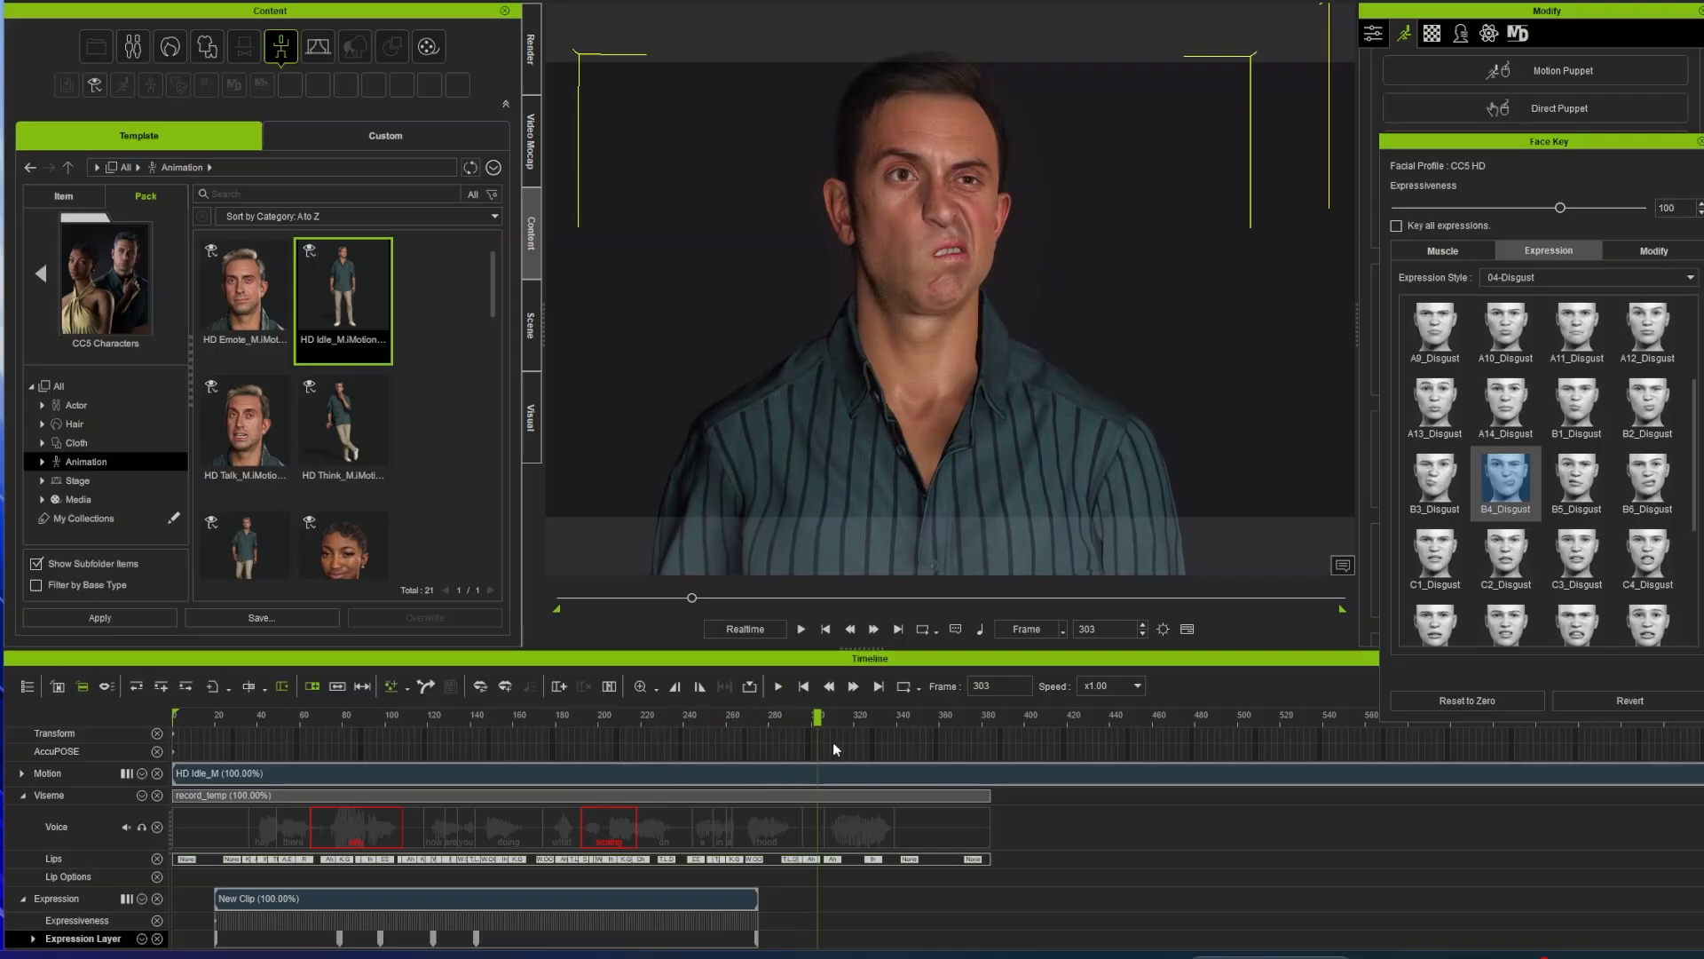
Step: Add an A14_Disgust expression key at frame 232 and play back the voice clip across it
drag(813, 717, 667, 717)
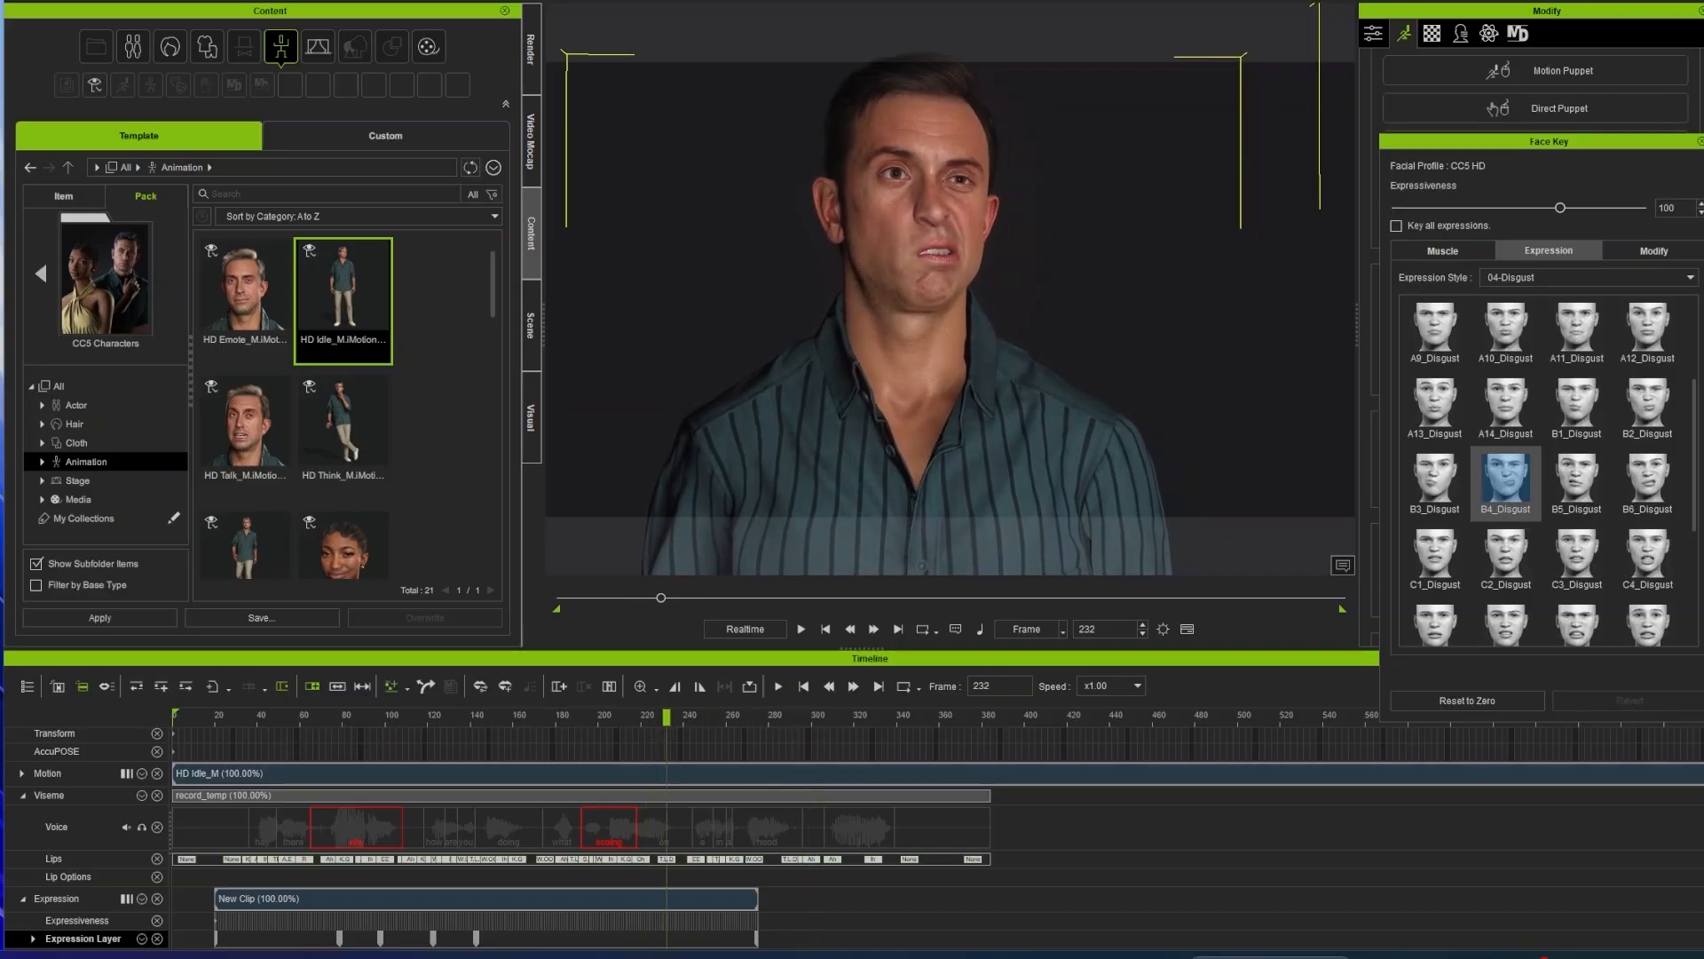
click(1506, 406)
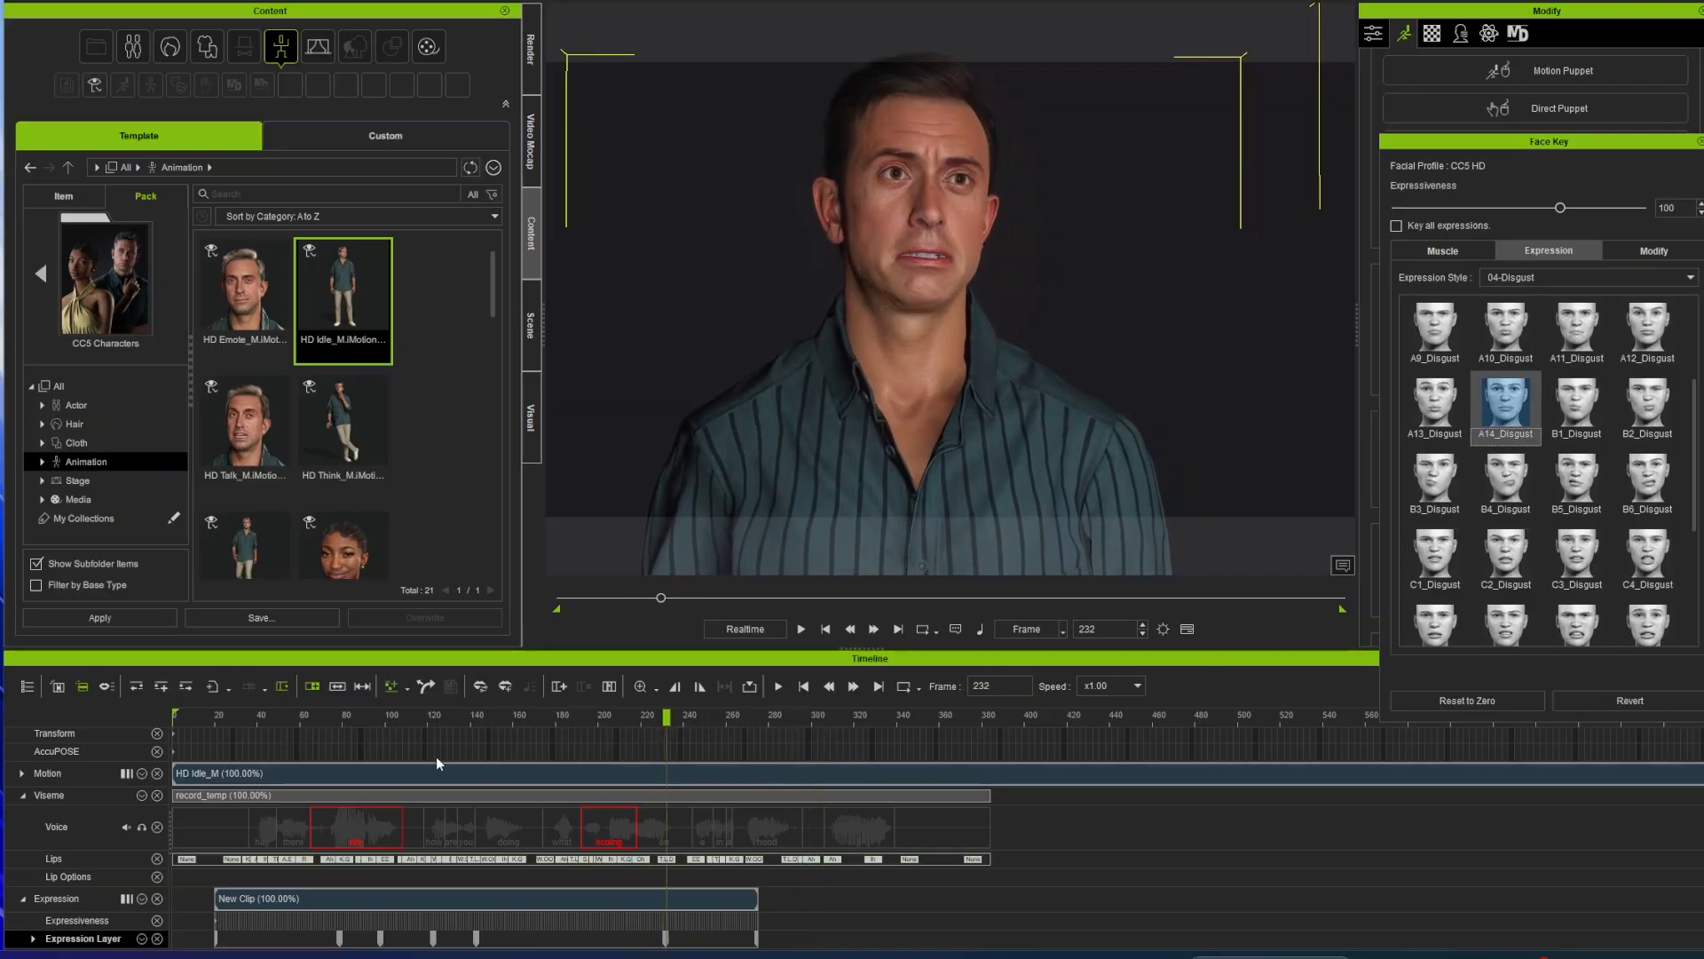
drag(658, 719, 444, 722)
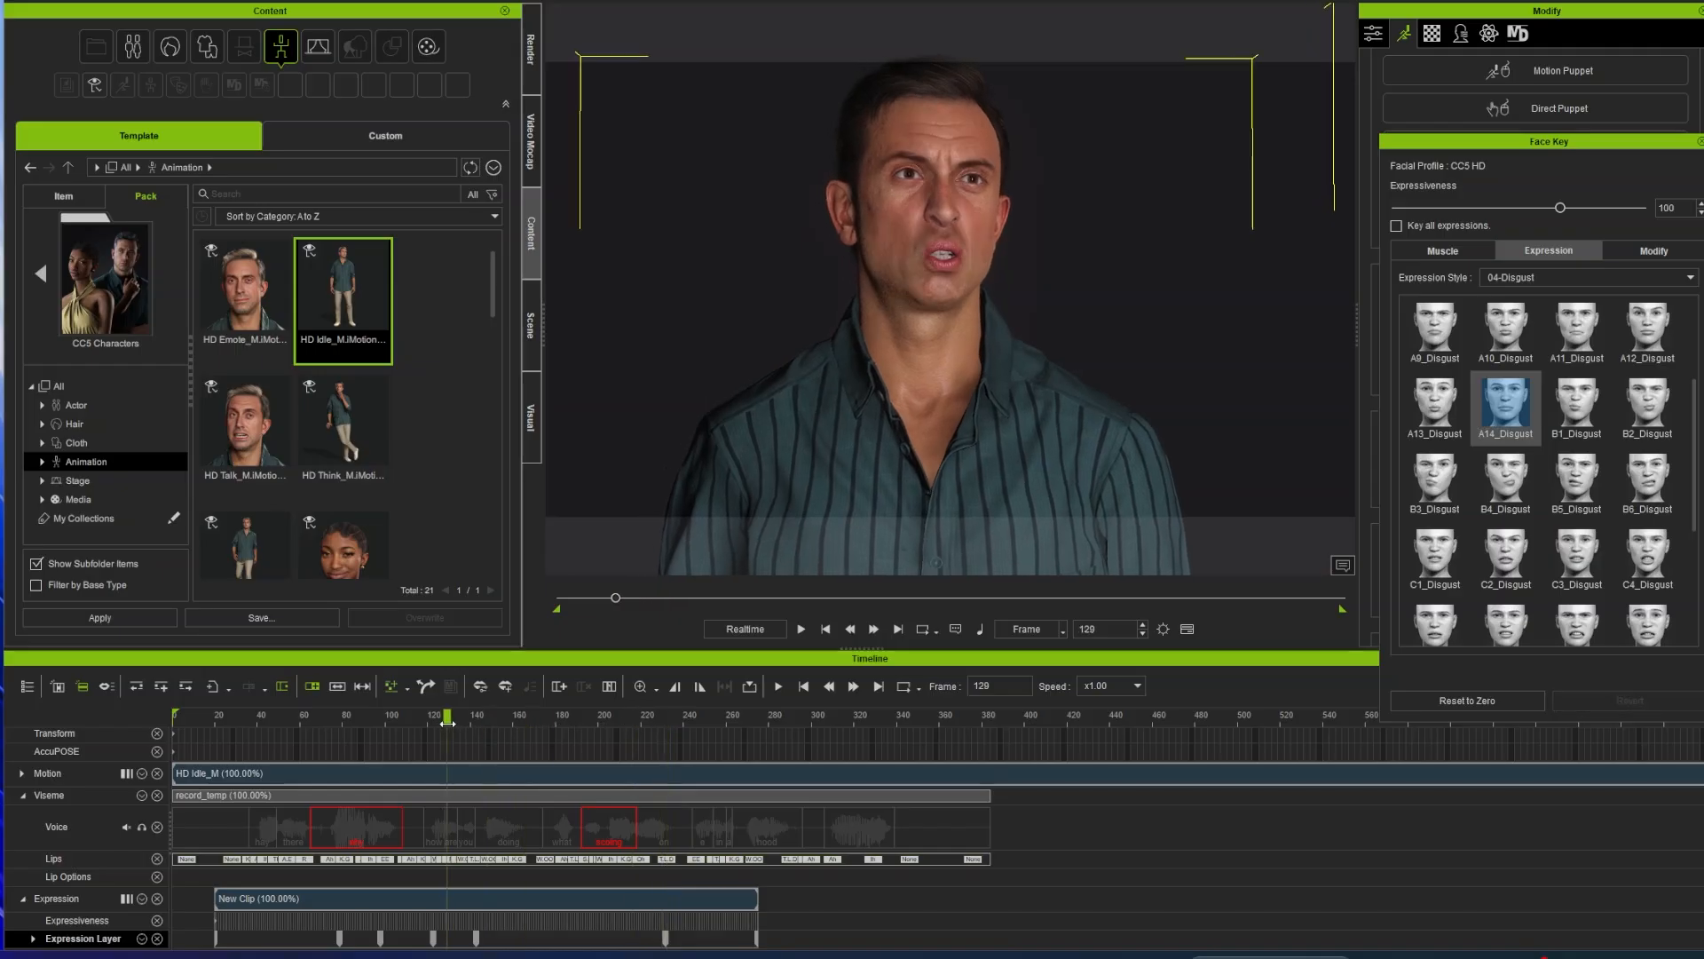
key(space)
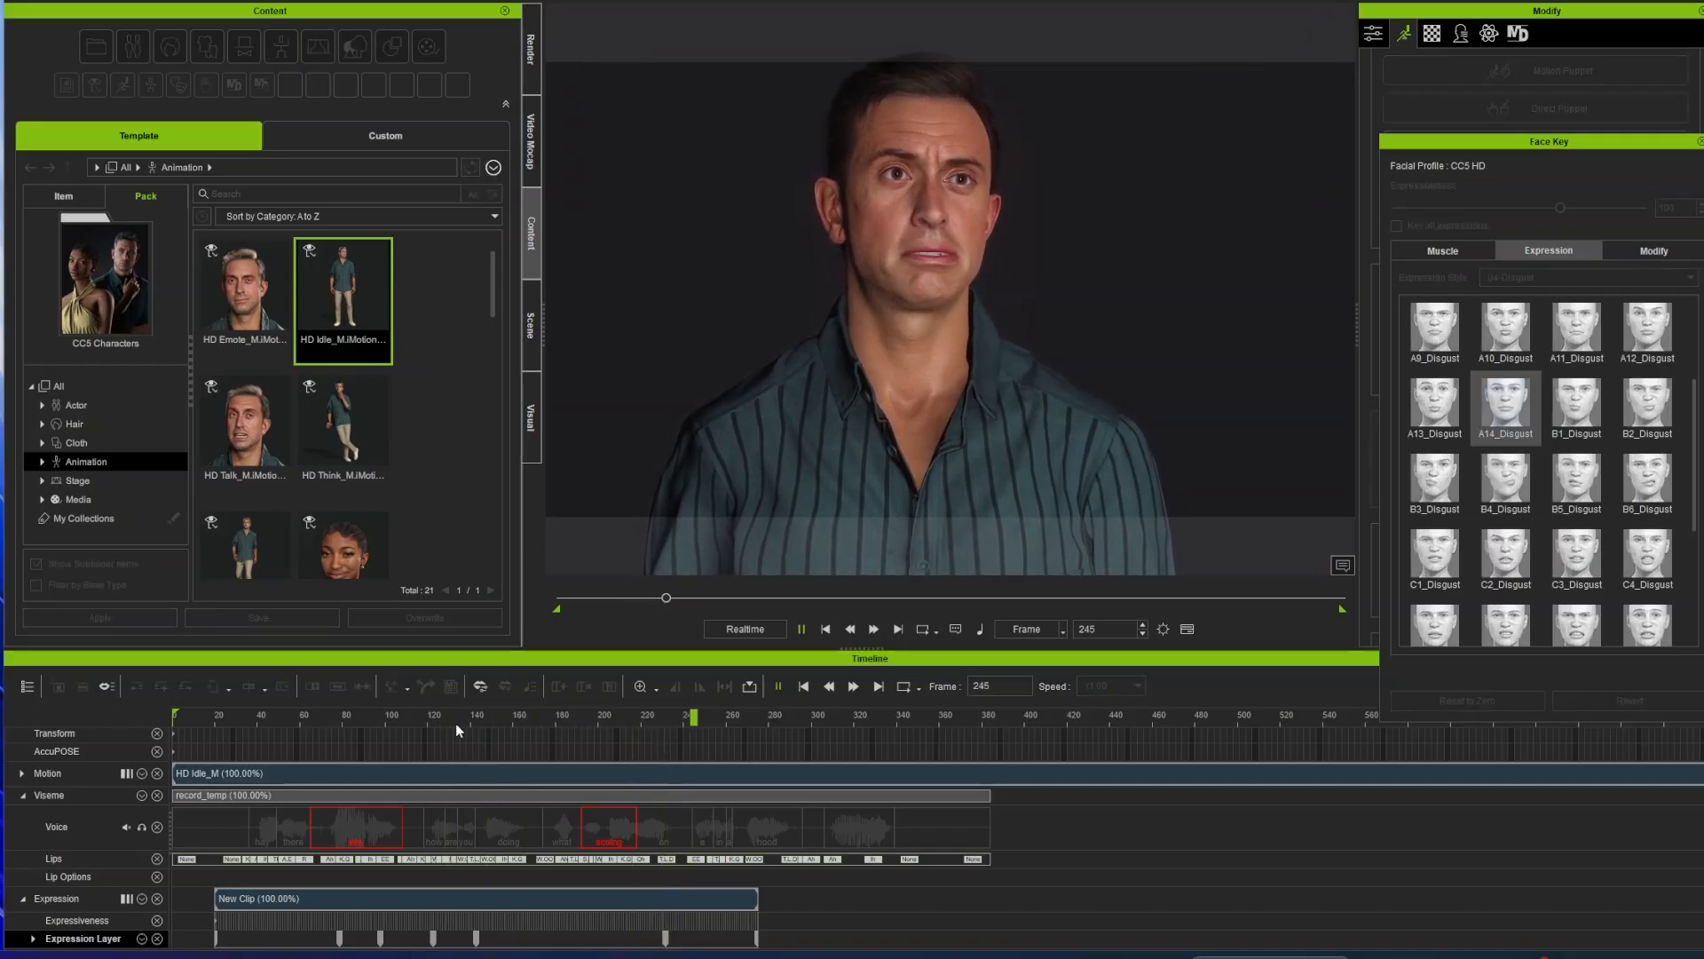
key(space)
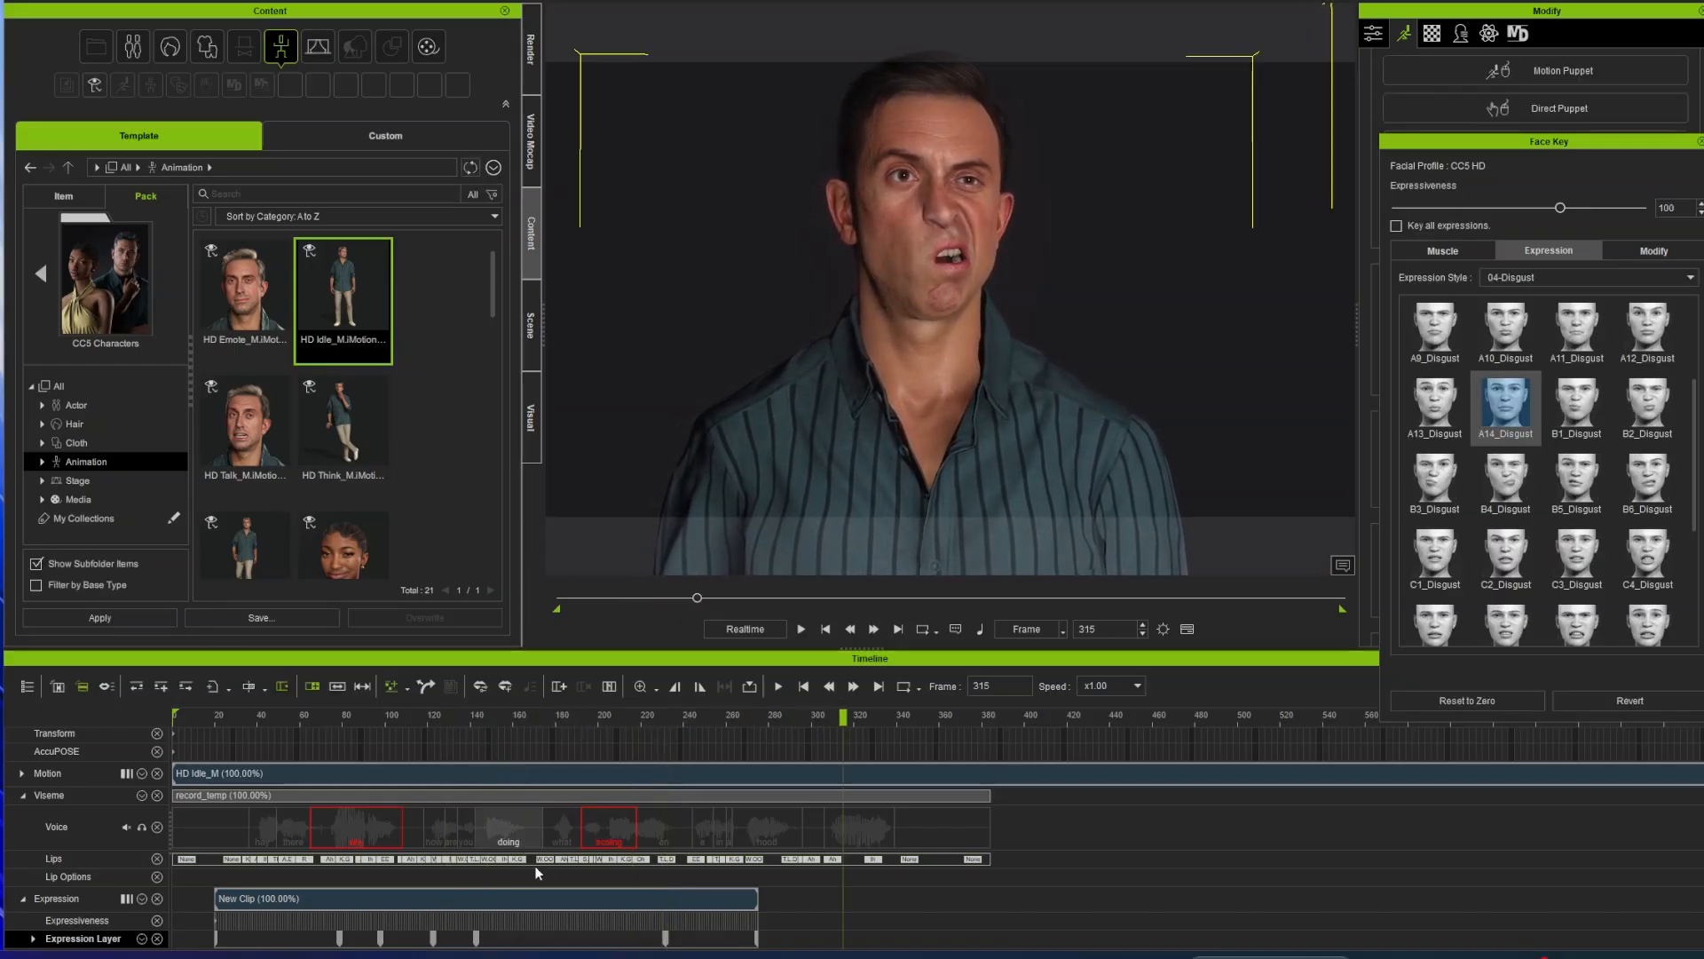
Step: Move the A14_Disgust key from frame 232 to about frame 253 and play back the new timing
click(666, 941)
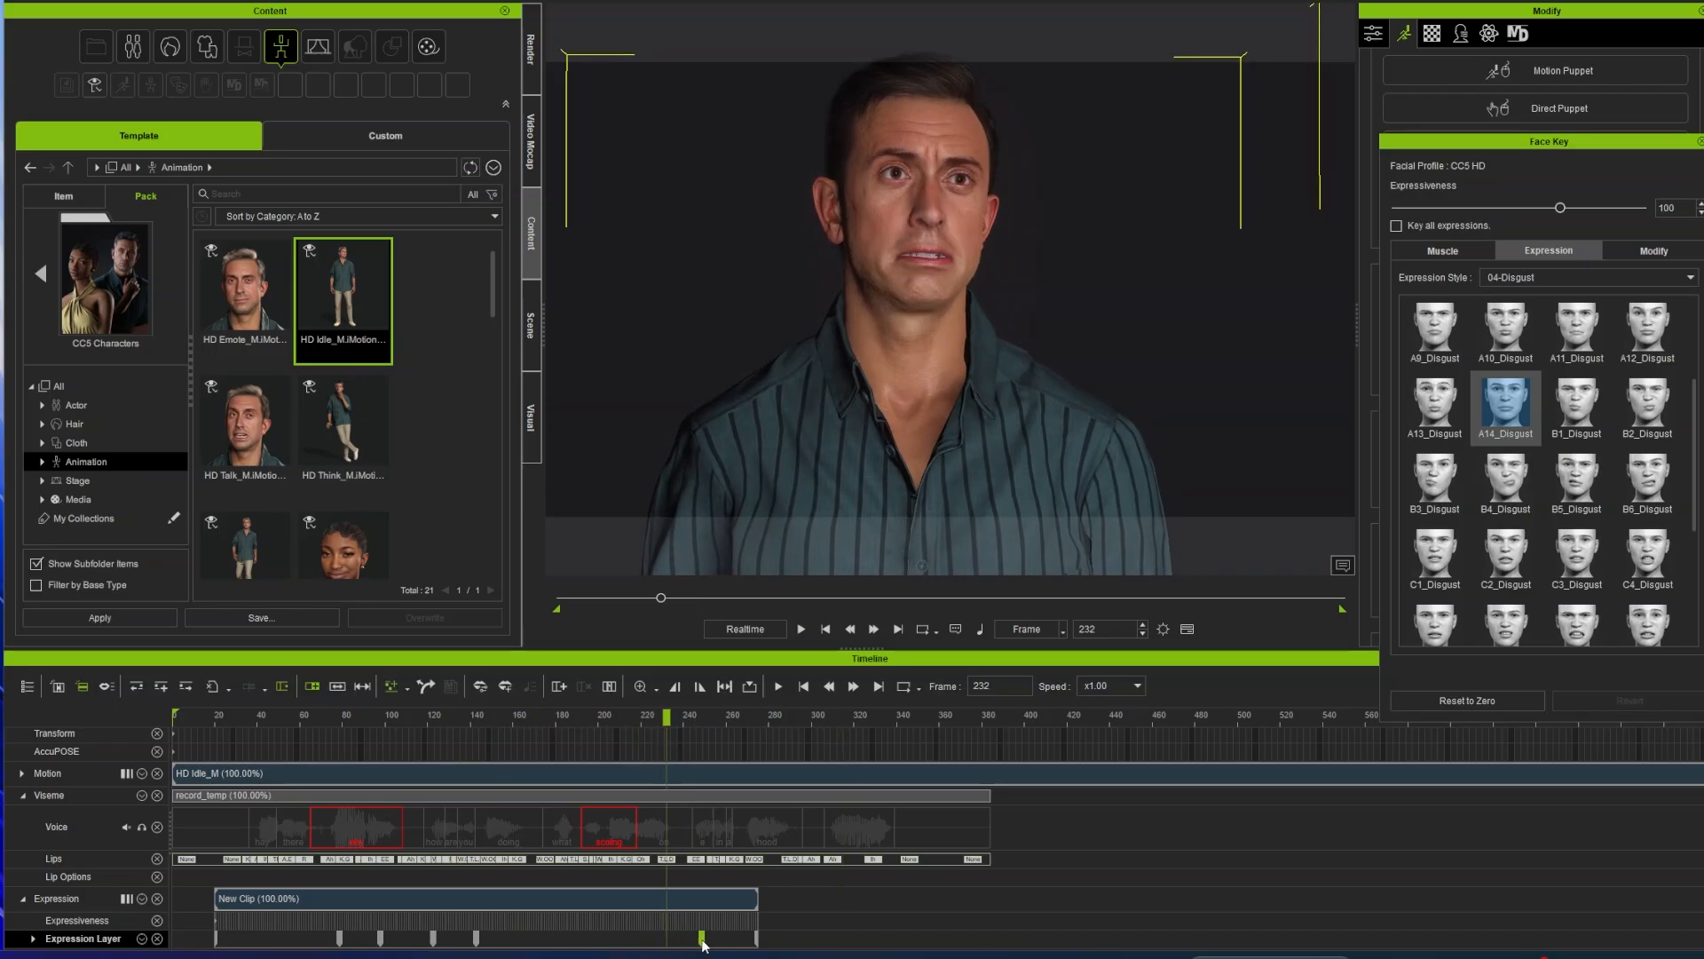
key(space)
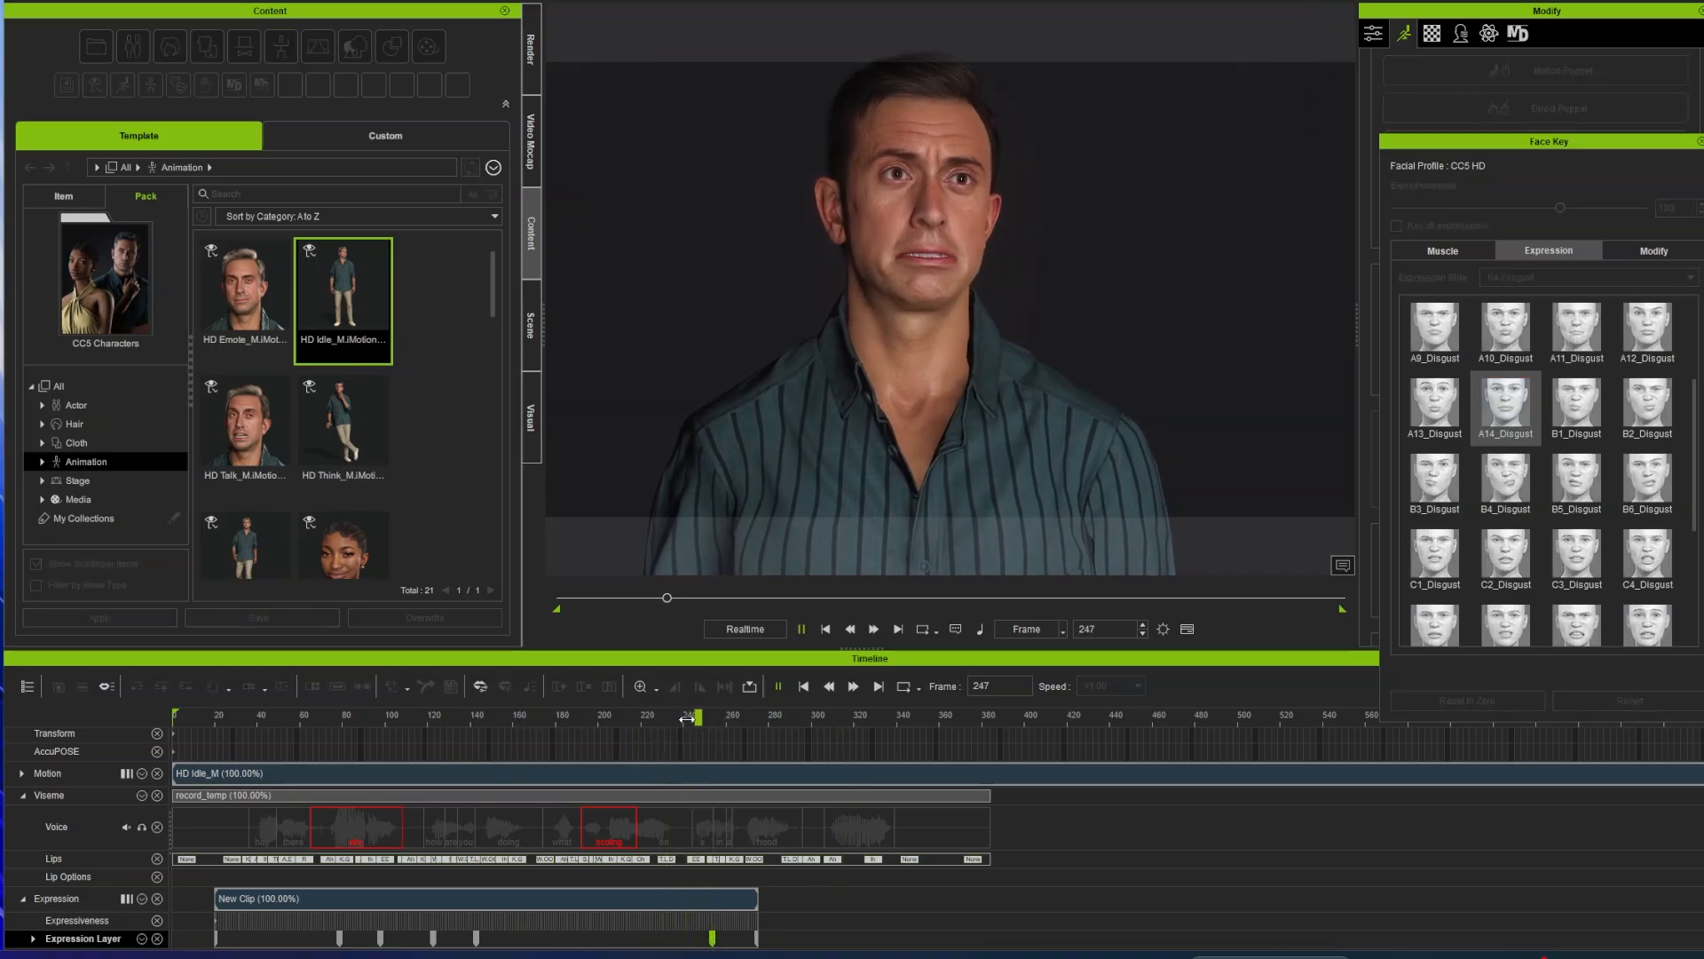
key(space)
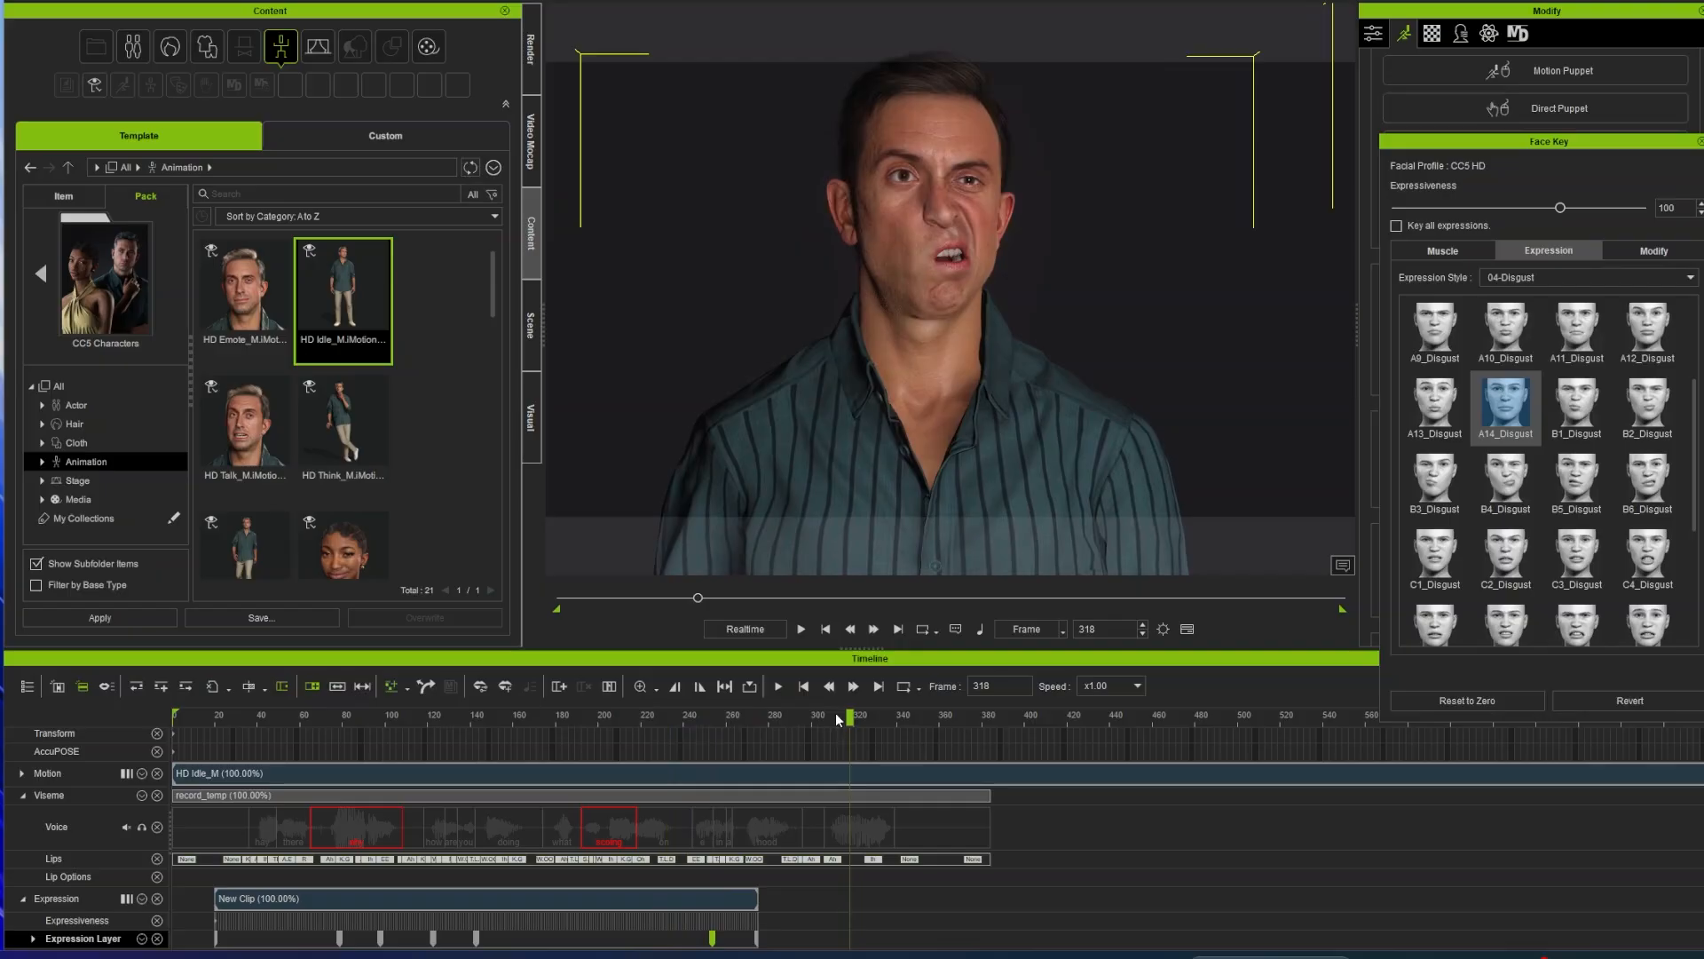
Step: Add another A14_Disgust expression key at frame 306 and play back the end of the voice clip
drag(838, 717, 825, 716)
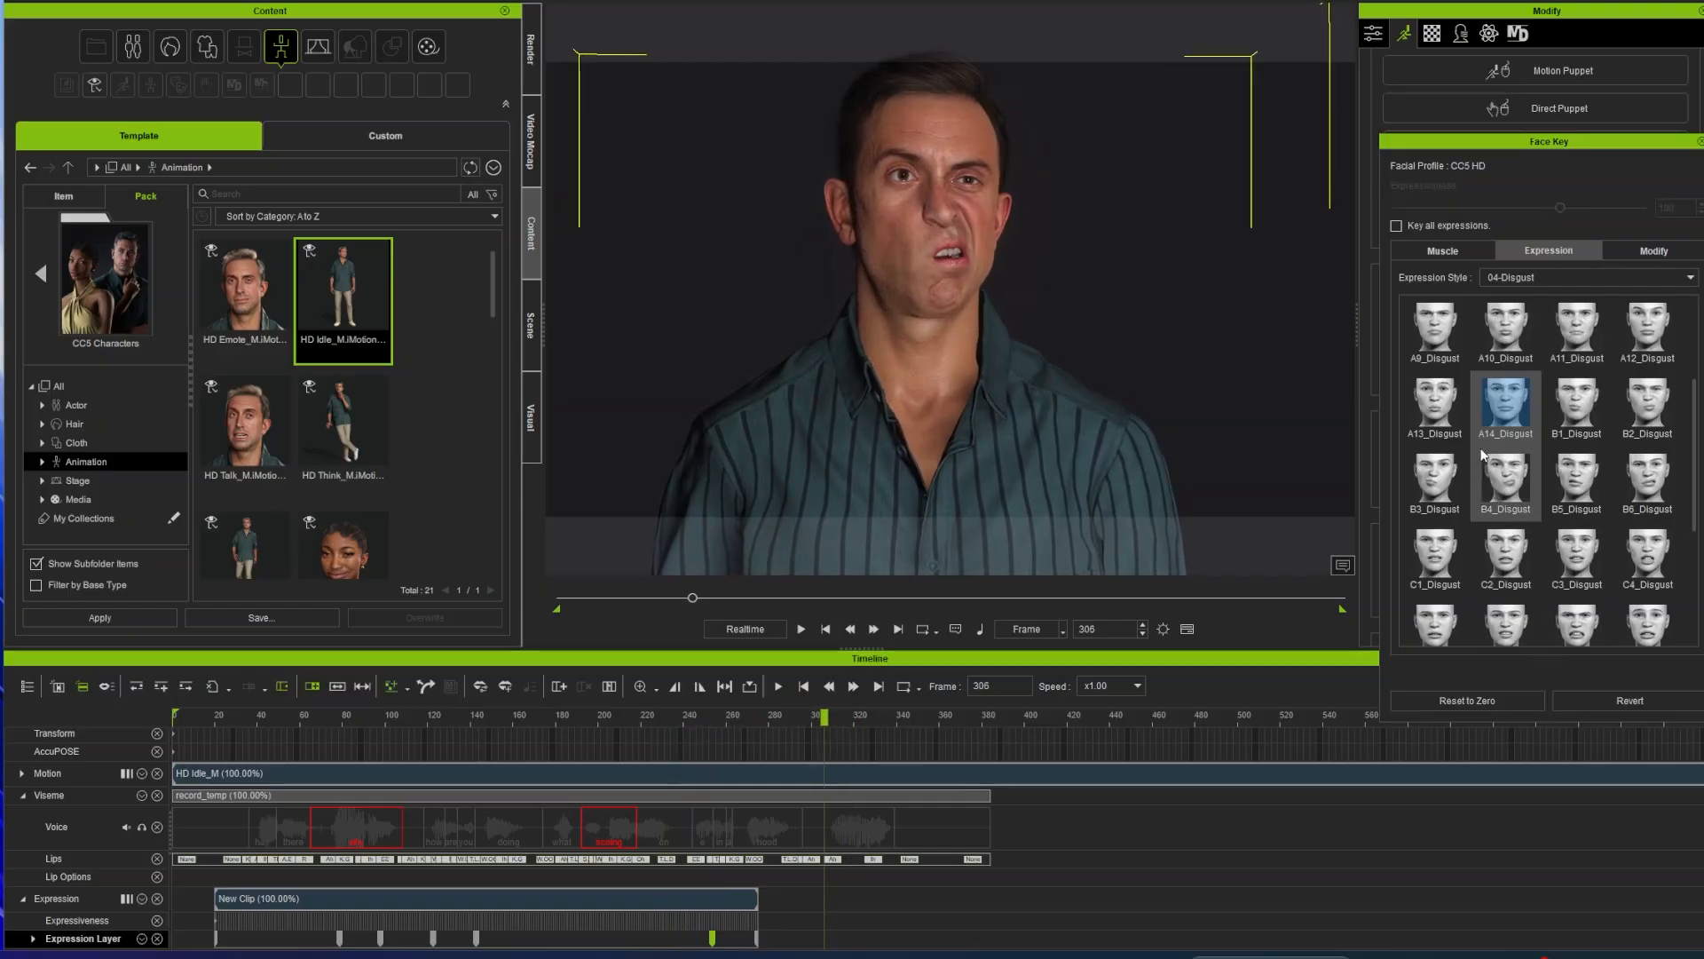
click(1495, 404)
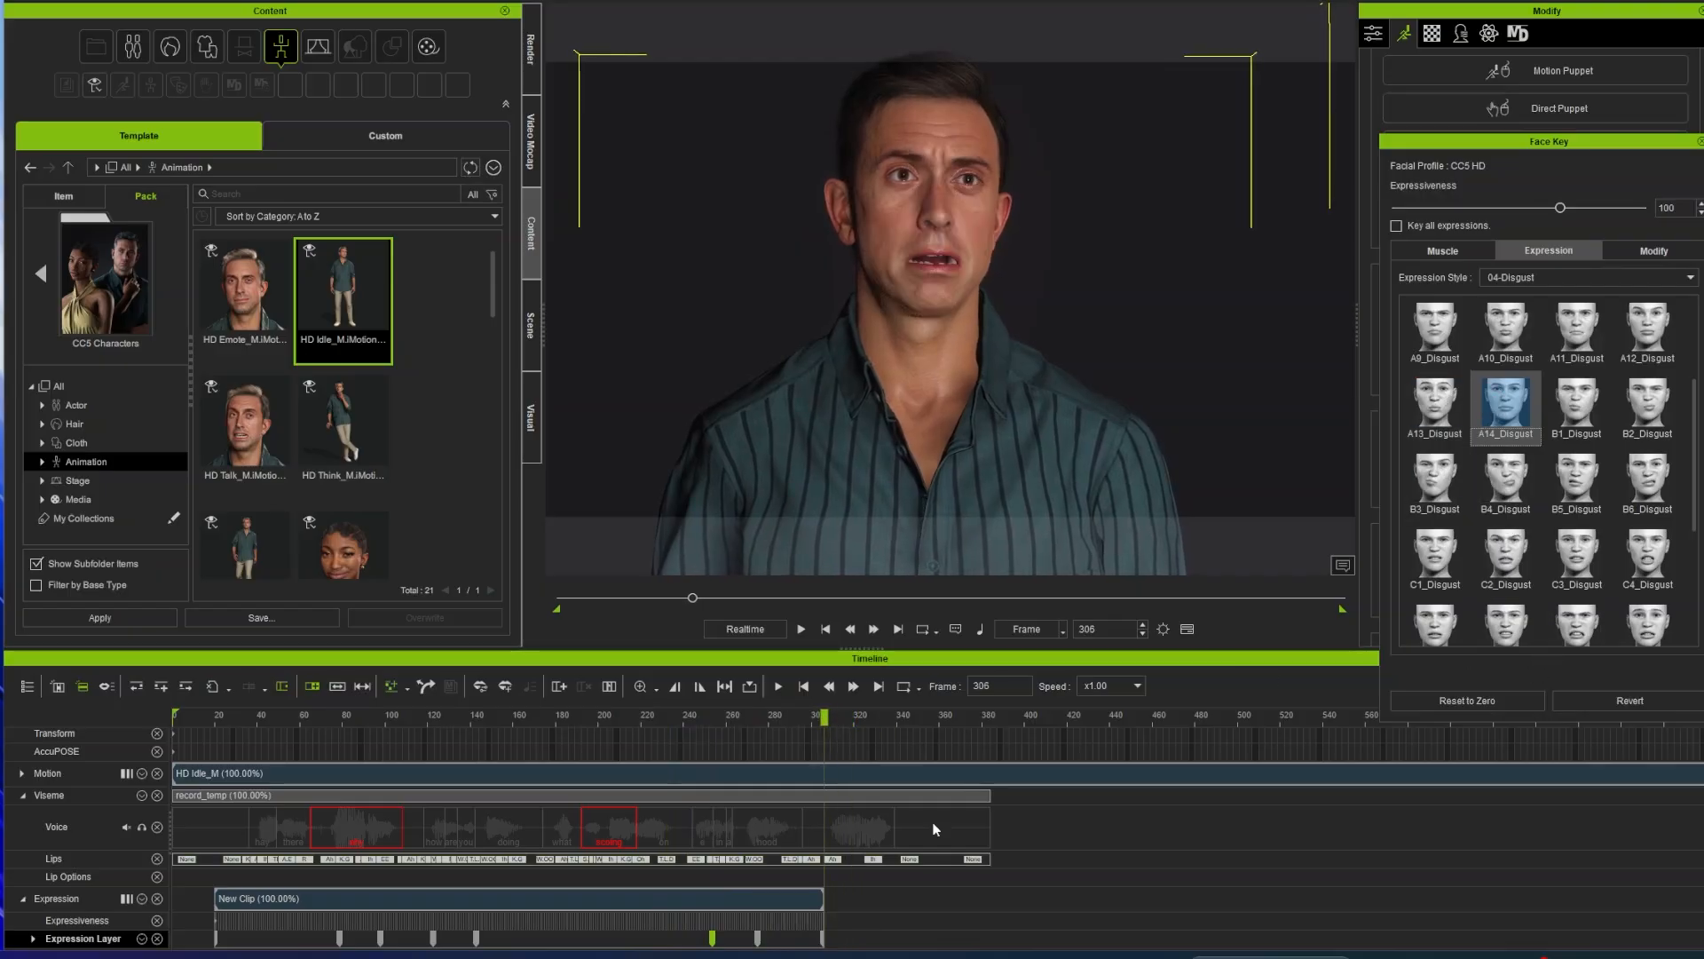
click(674, 719)
key(space)
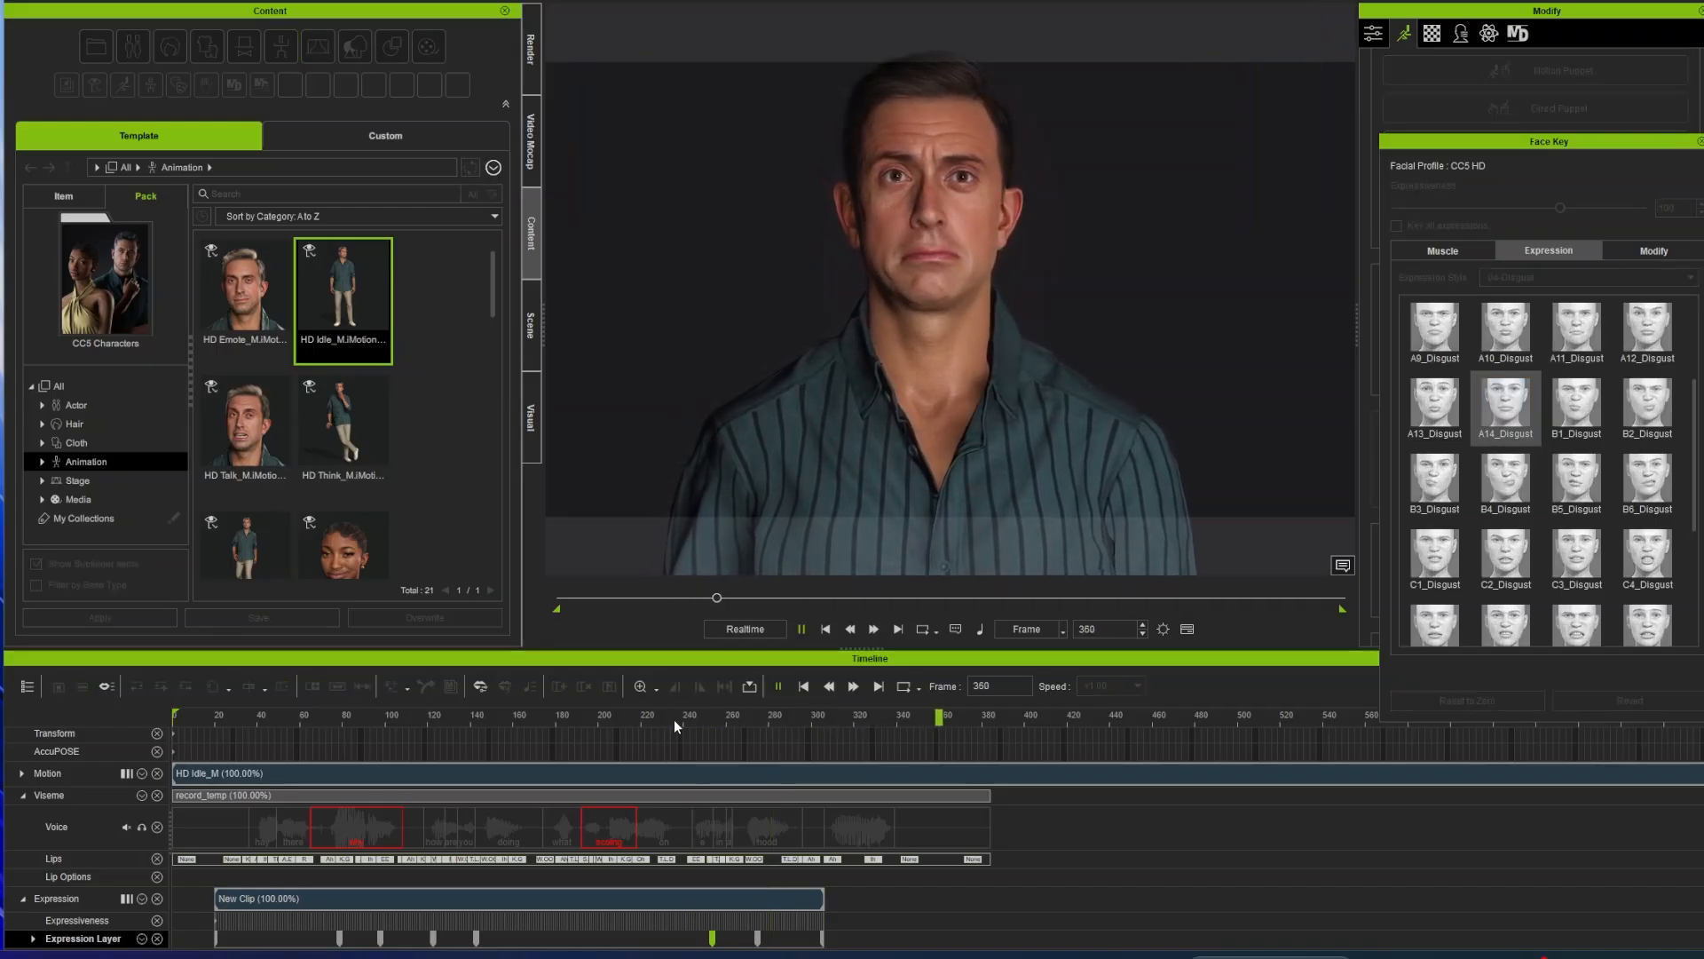
key(space)
Step: Play back the animation from frame 24 to review the happy and sad expression keys
drag(694, 723, 232, 737)
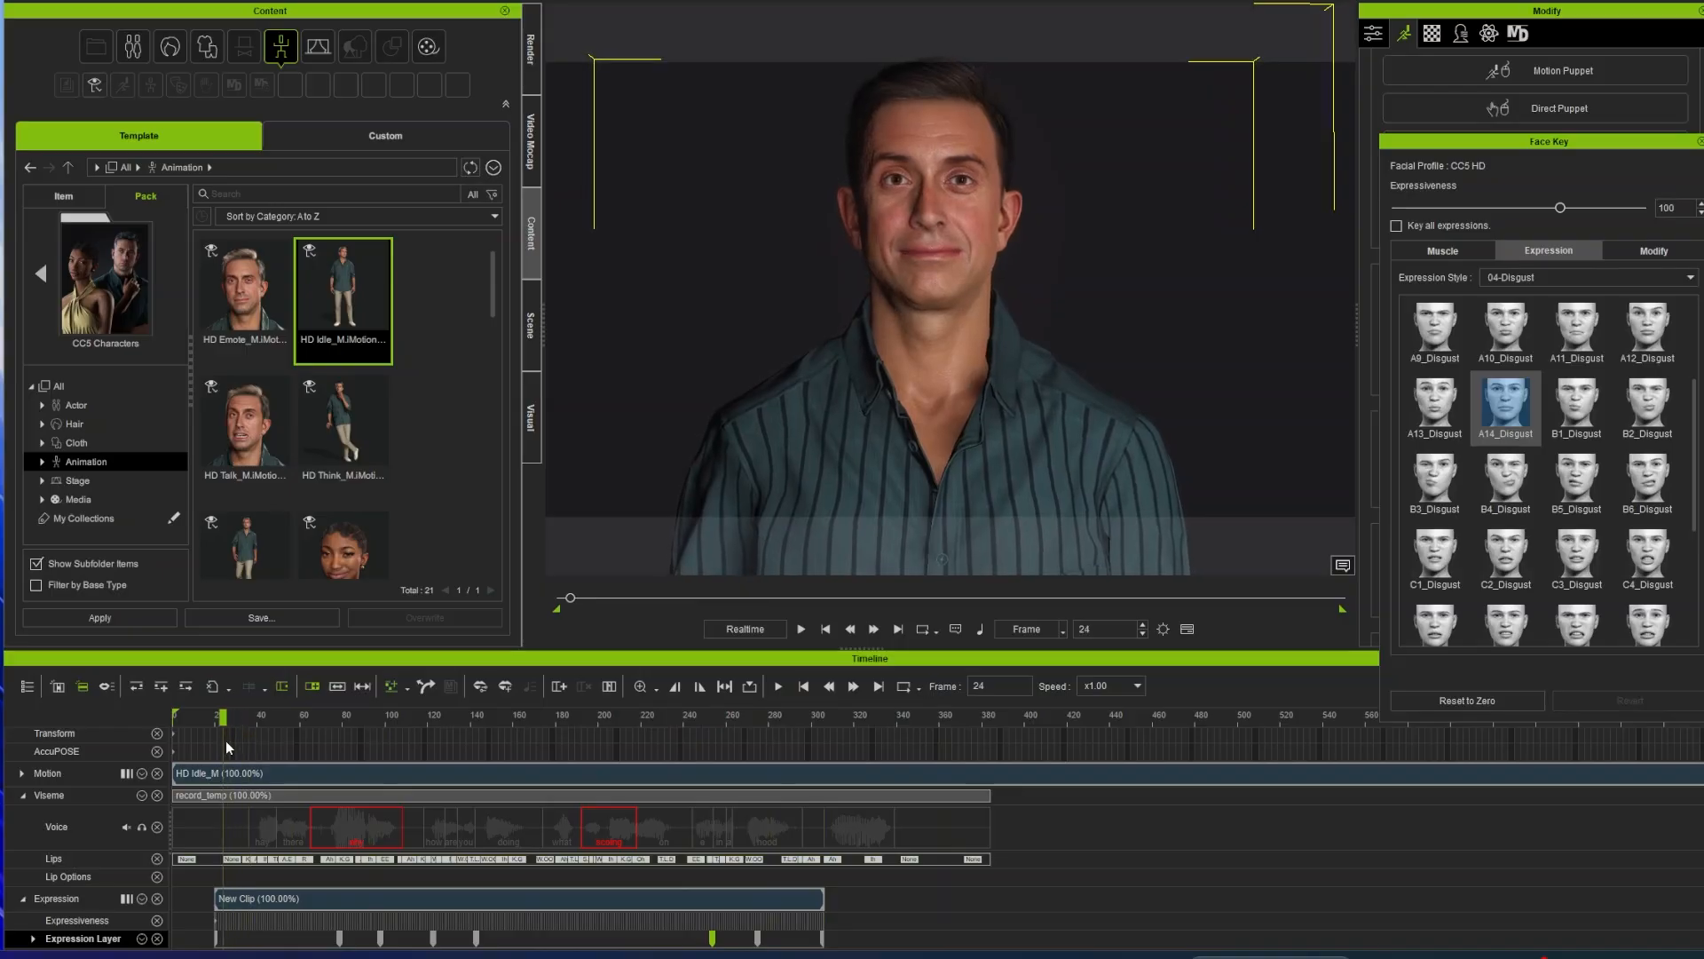
key(space)
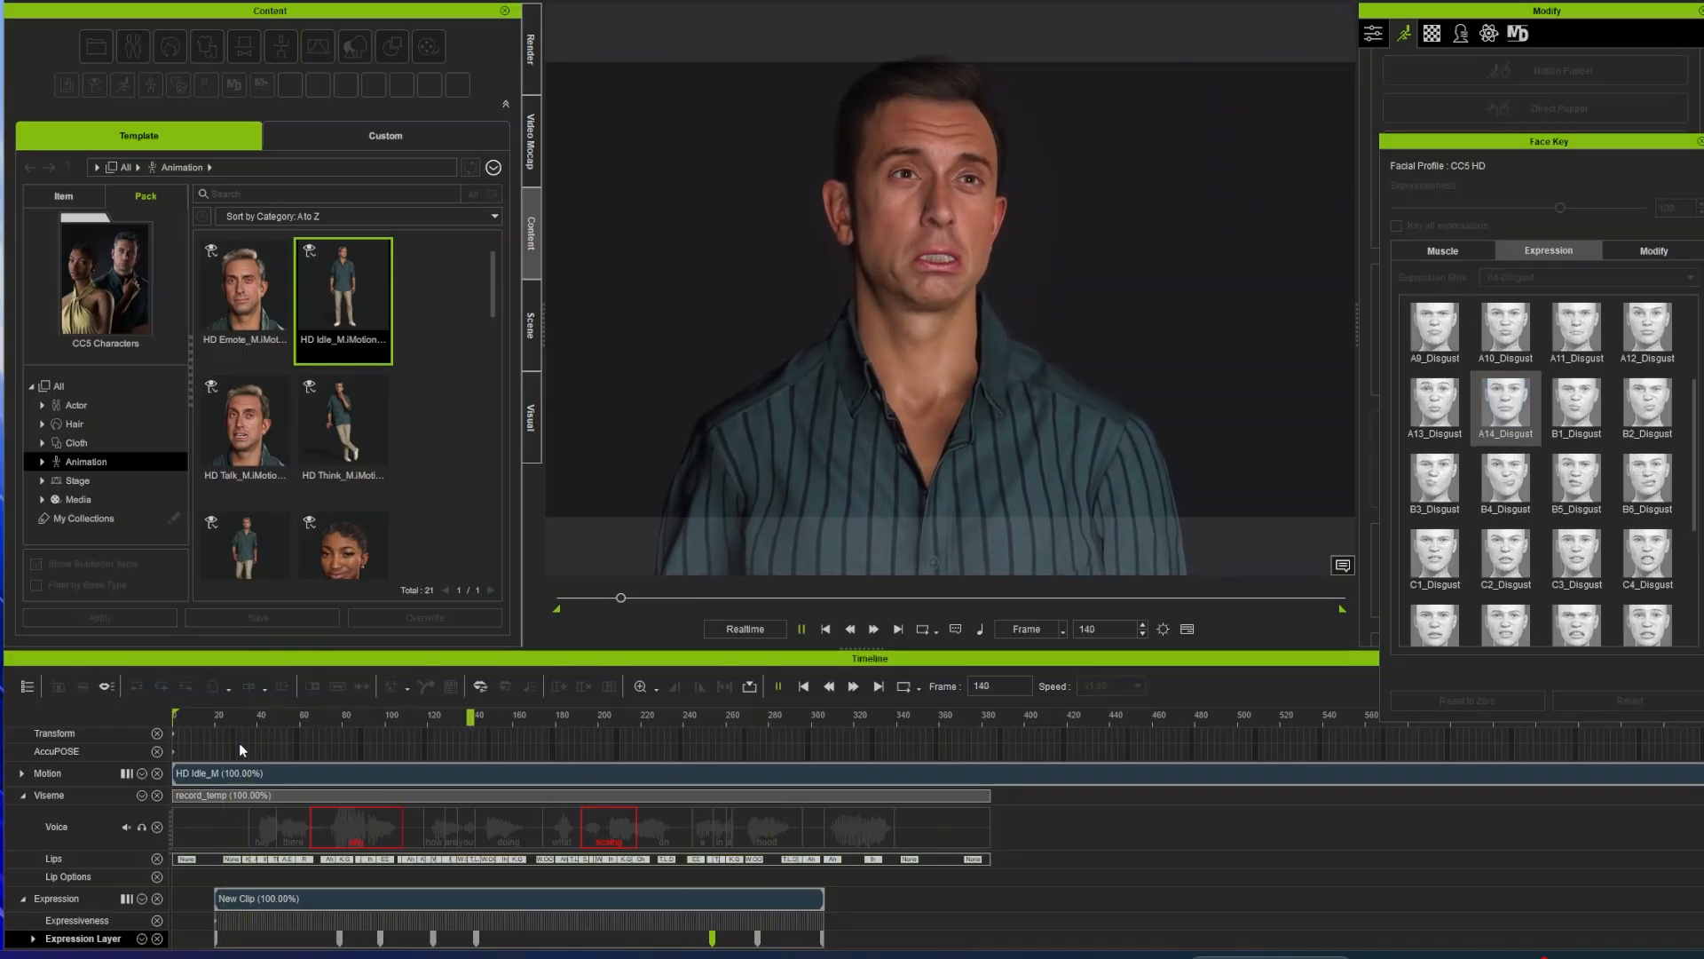
key(space)
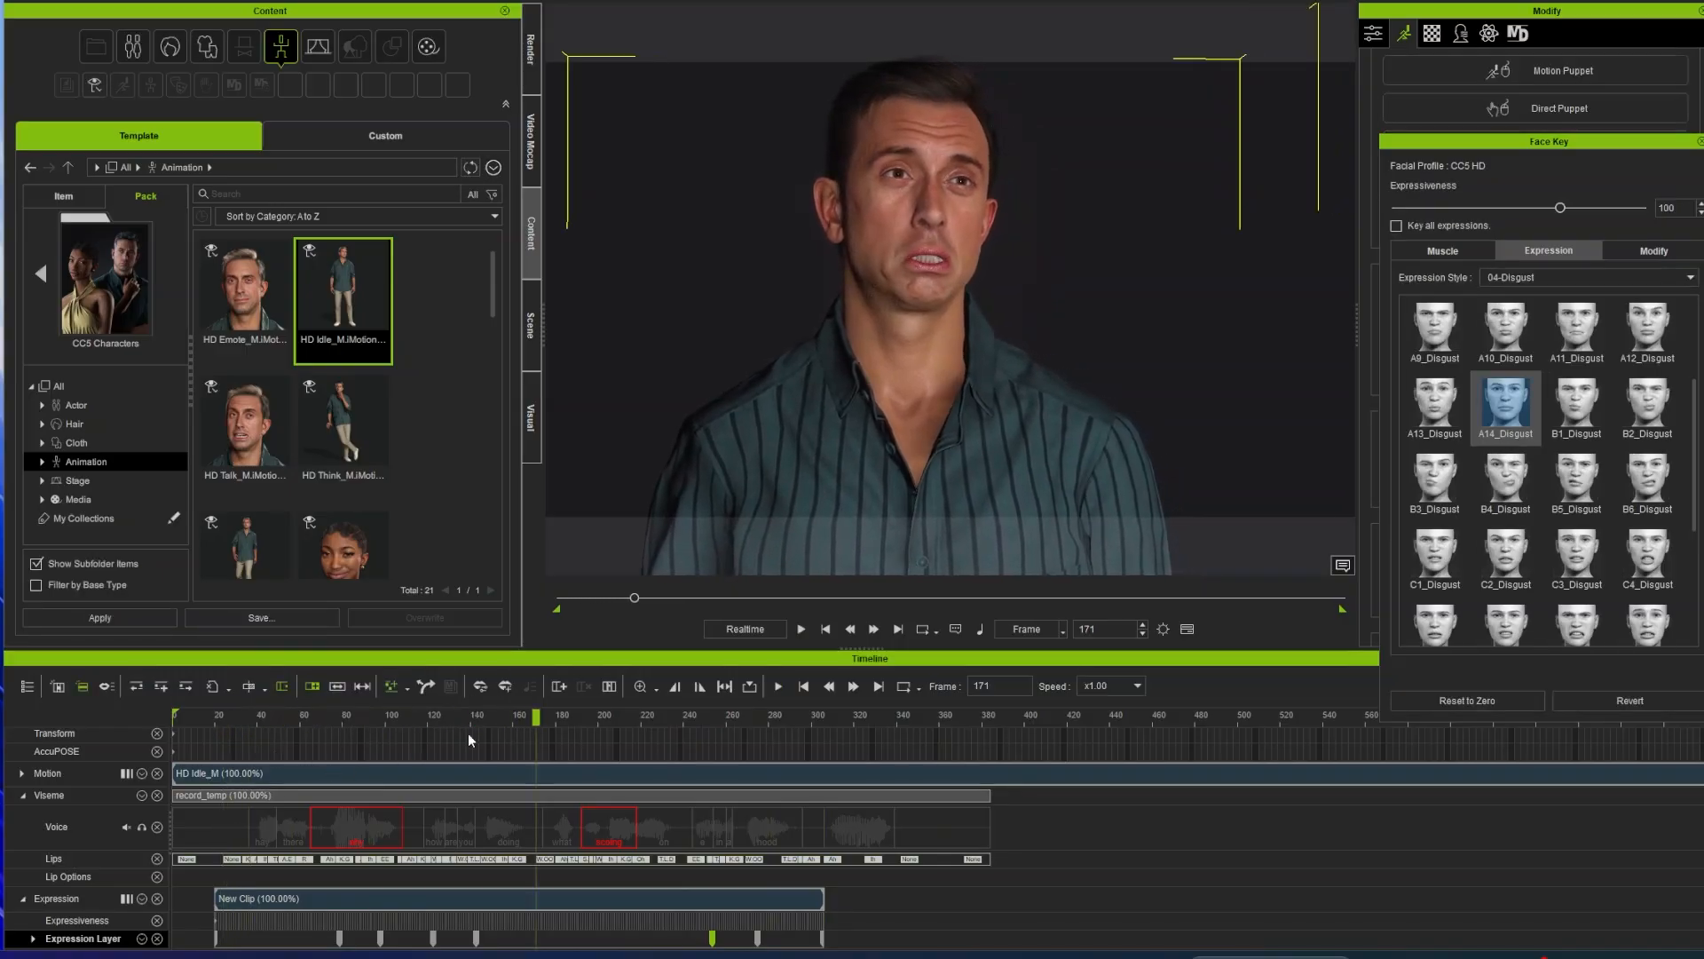
Step: Try the A10_Happy expression on the key at frame 143 and play back the voice clip from frame 51
click(478, 939)
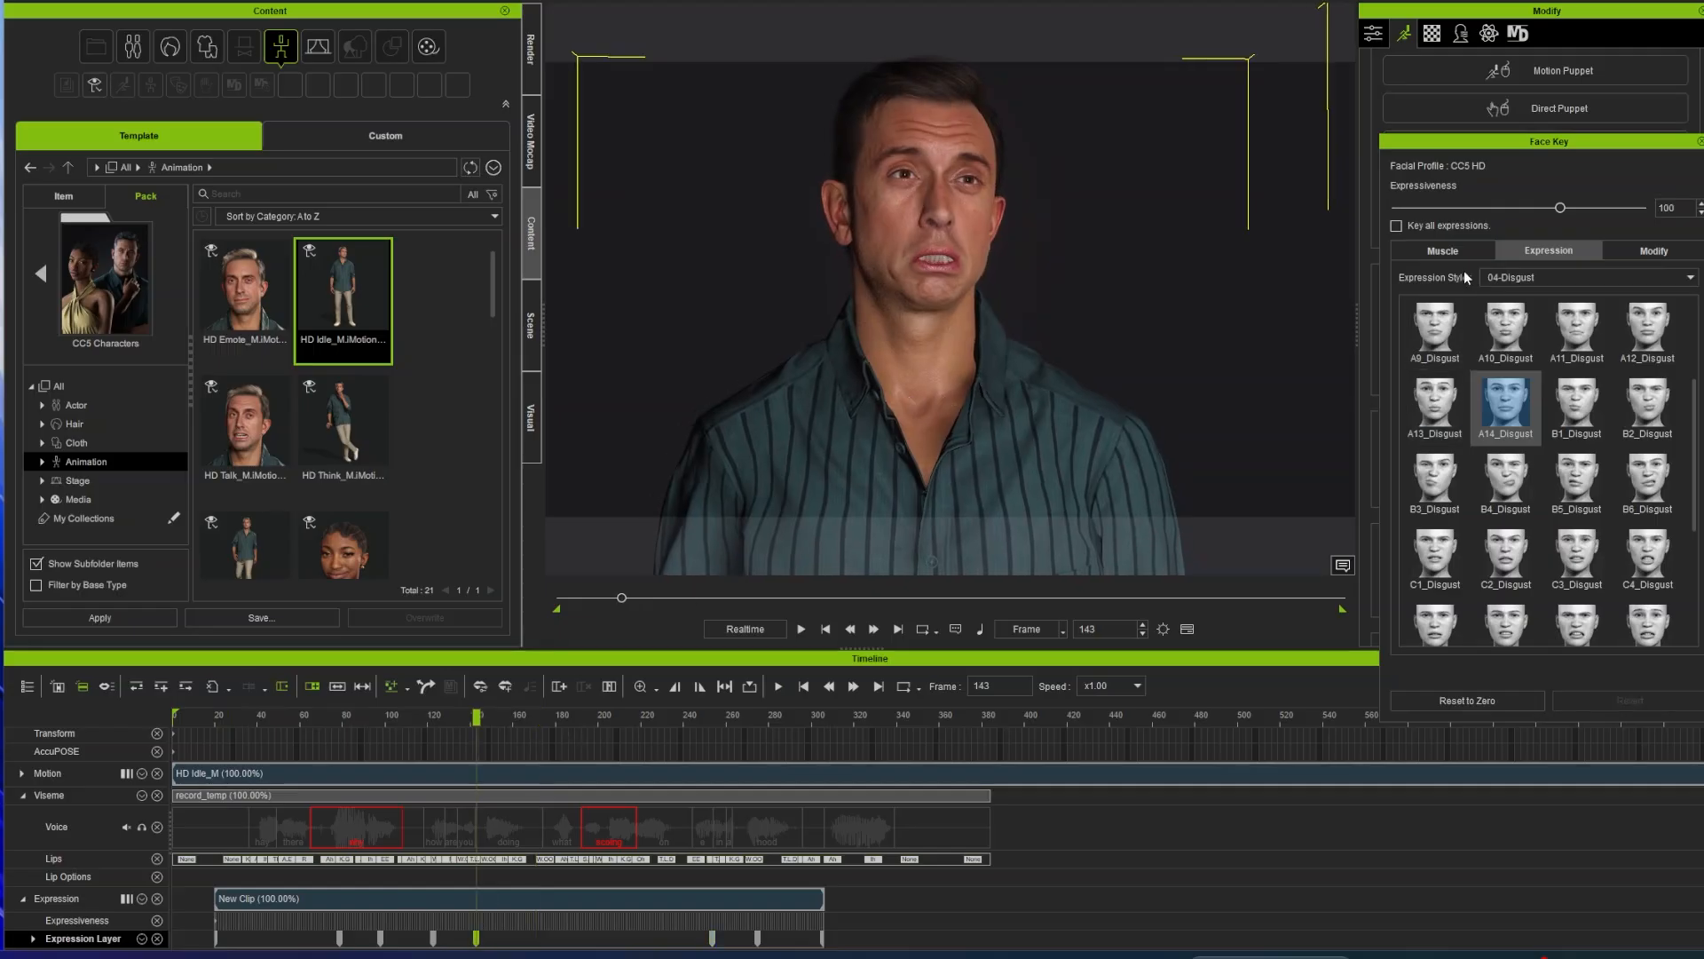
click(1553, 275)
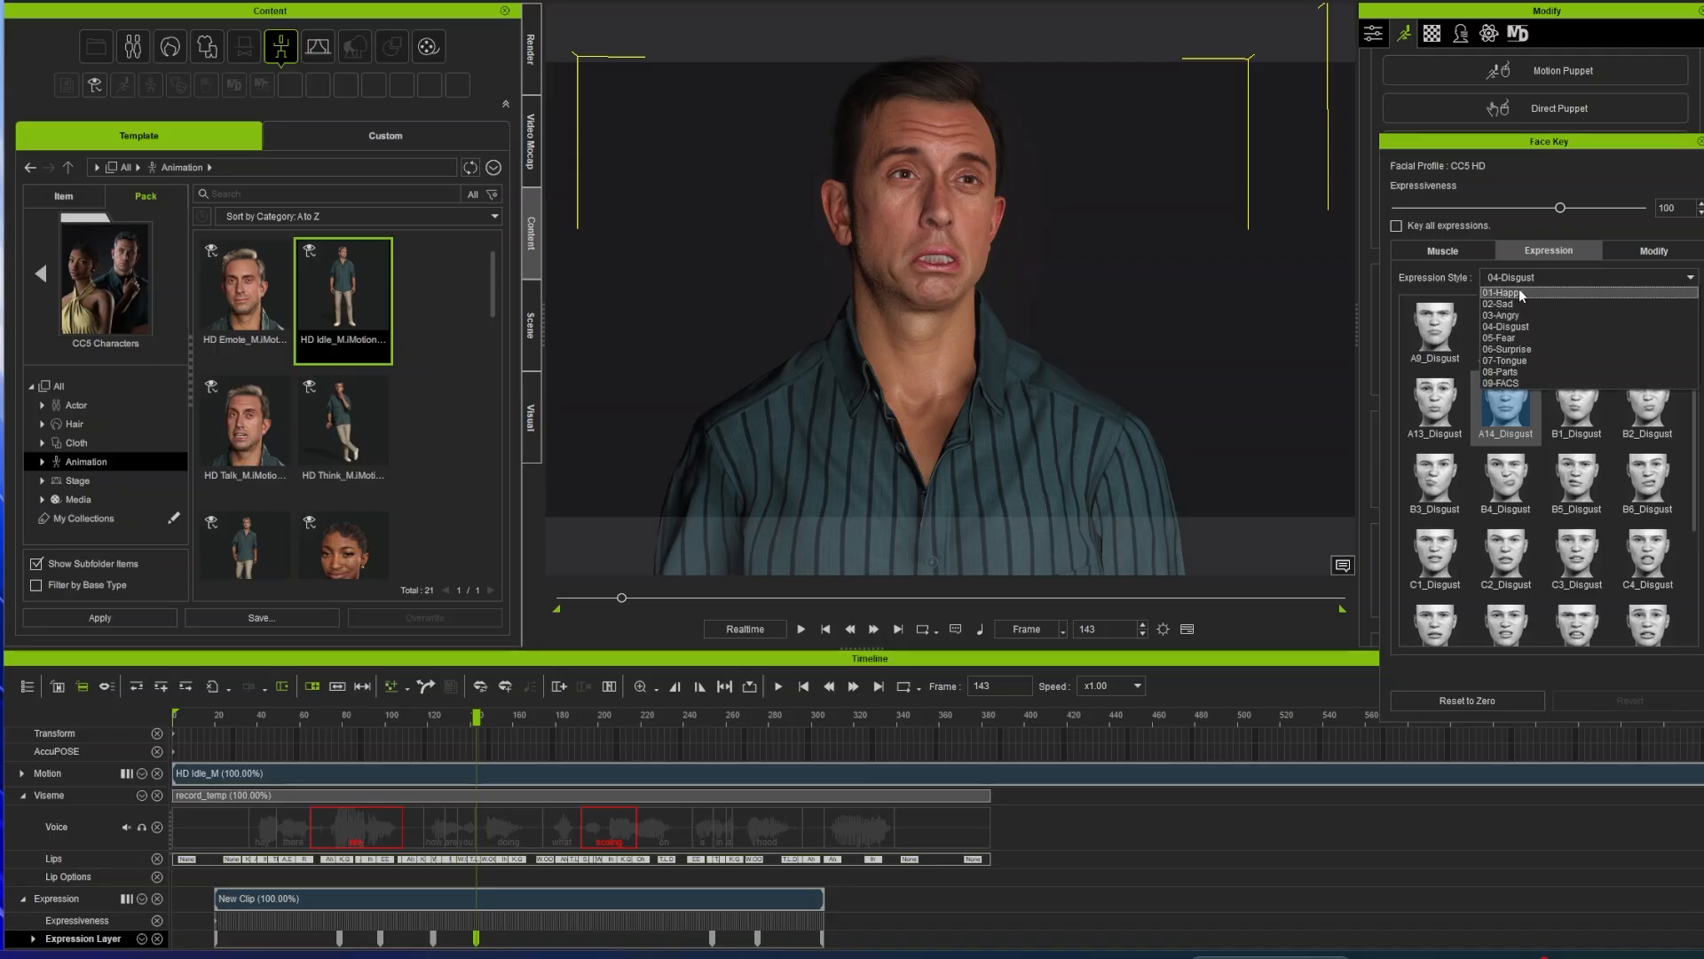
click(1519, 291)
click(1499, 334)
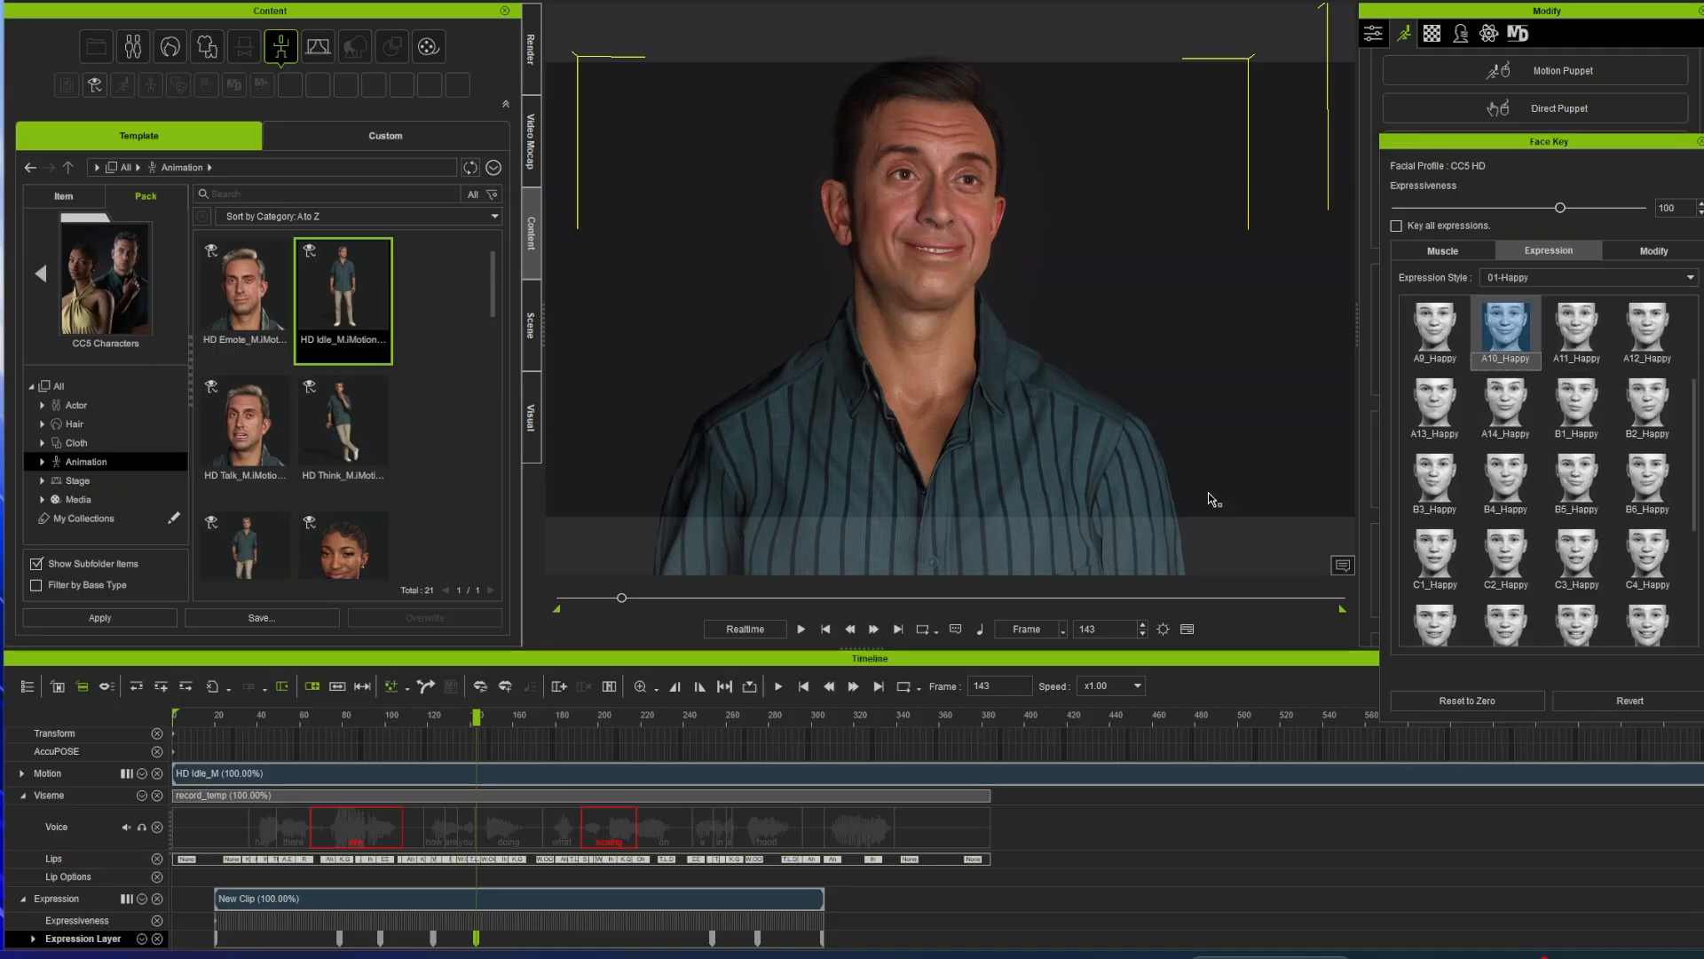
click(284, 739)
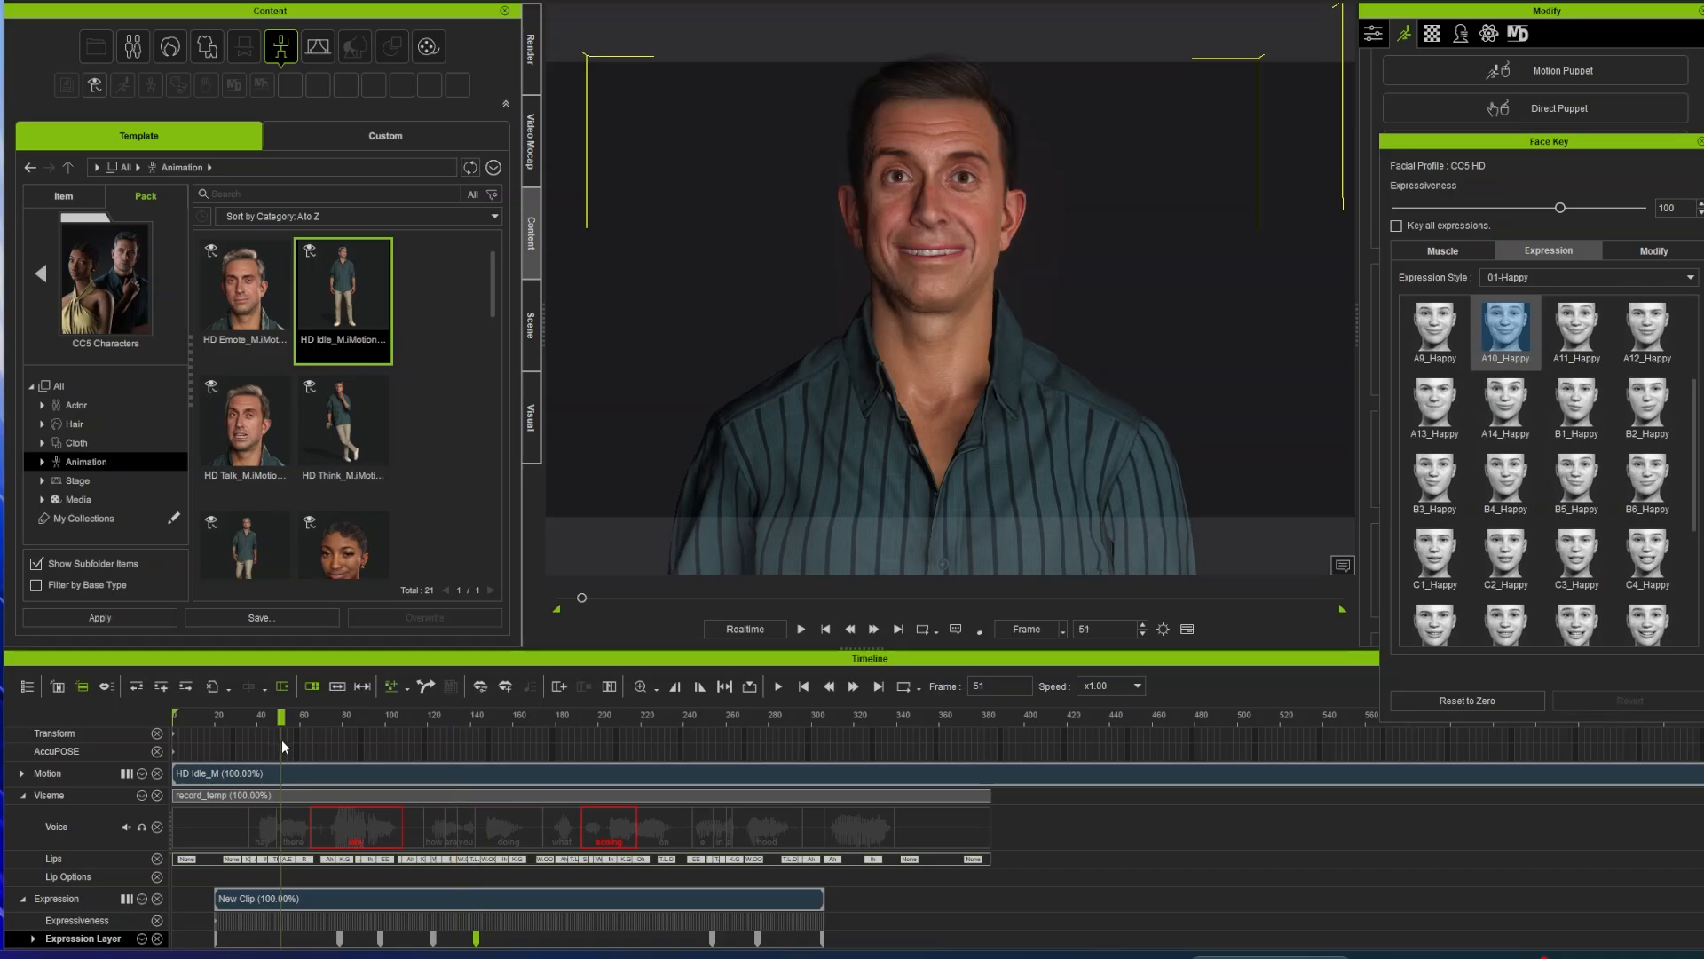
key(space)
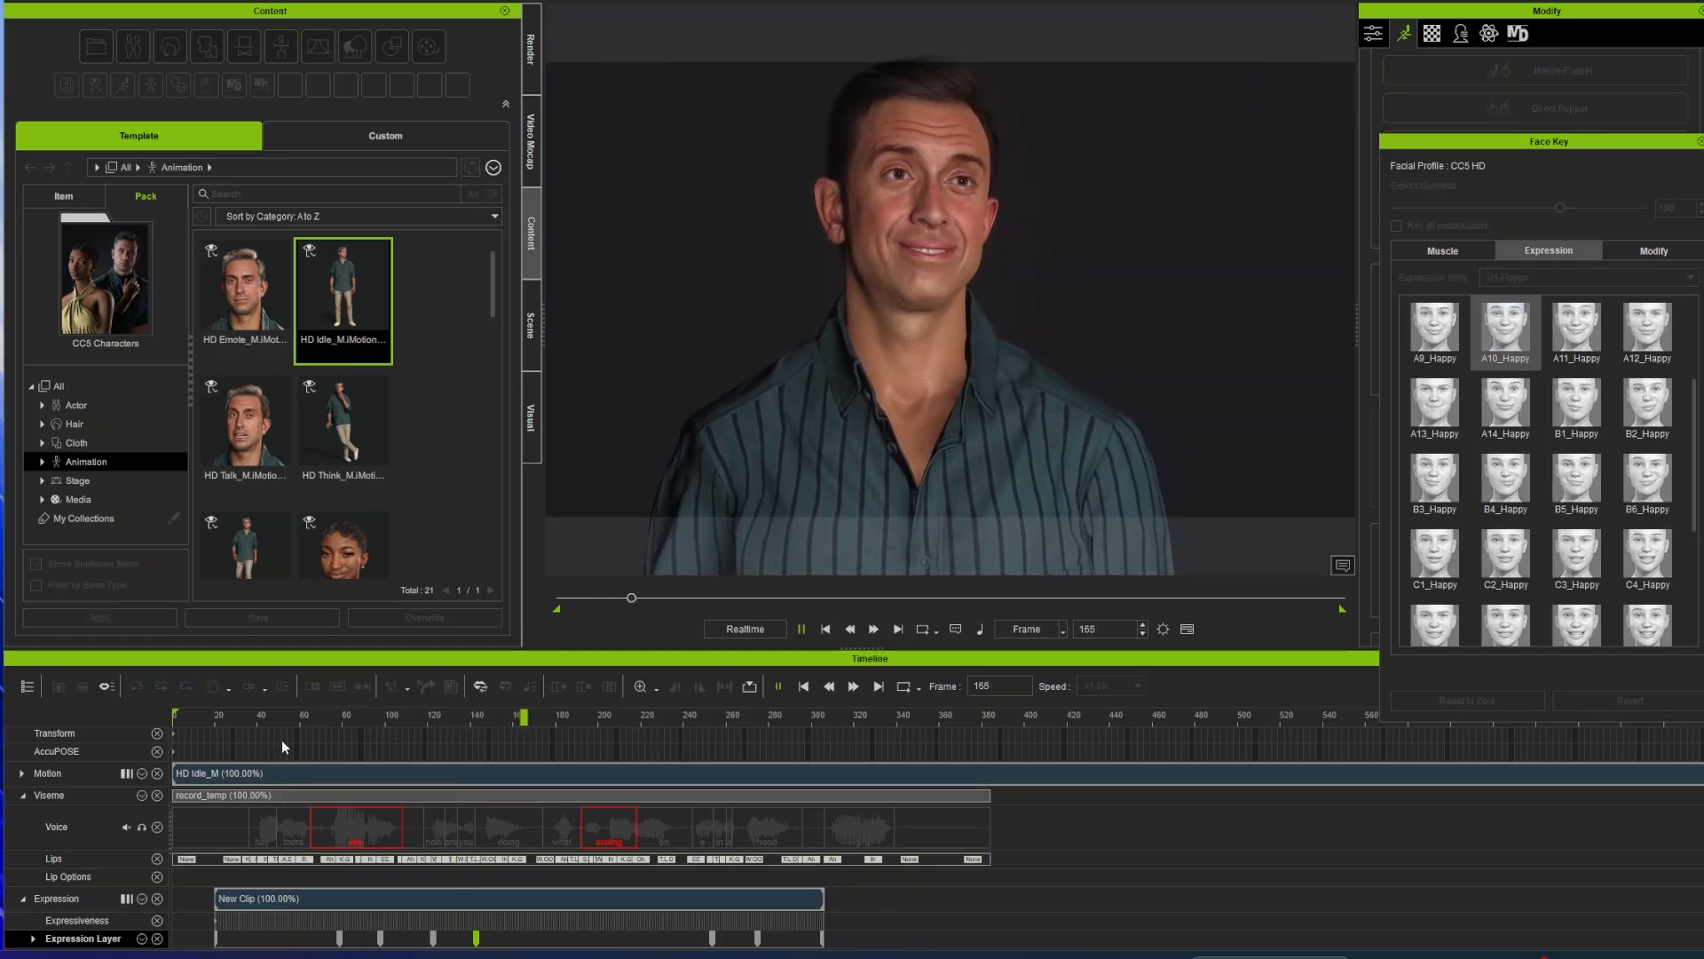
key(space)
mouse_move(492, 715)
mouse_down()
mouse_move(276, 721)
mouse_move(465, 726)
mouse_up()
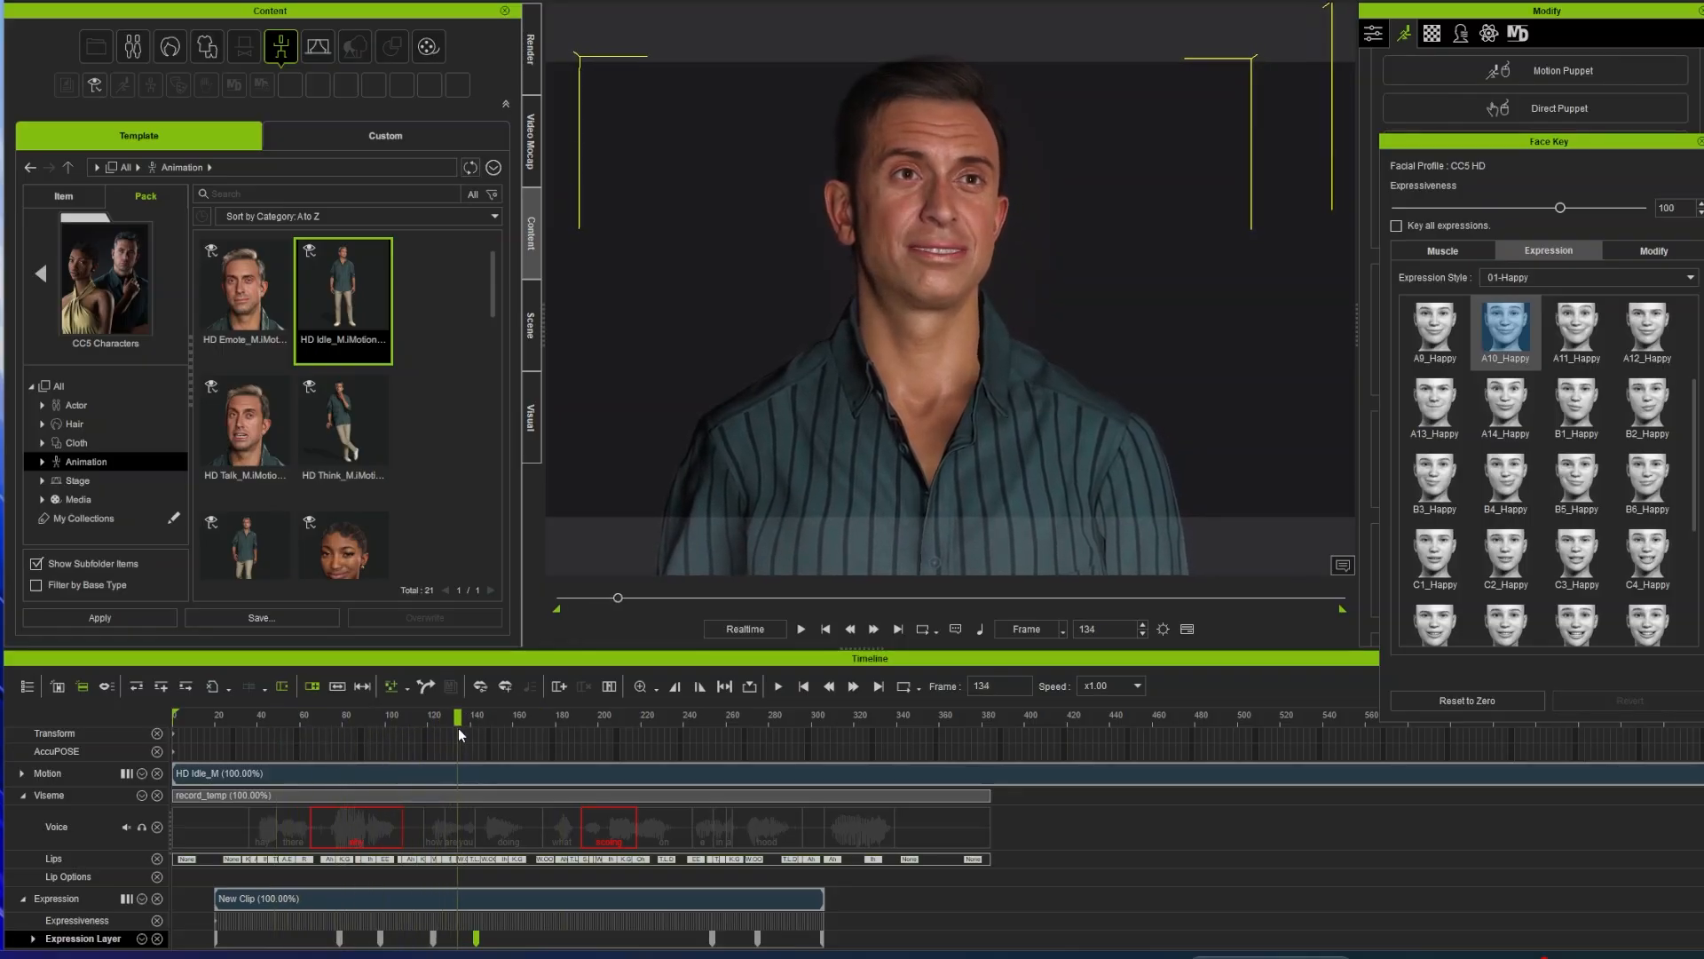
Step: Delete the A10_Happy expression key near frame 143 and set Expressiveness to 9 at frame 144
drag(475, 946, 479, 948)
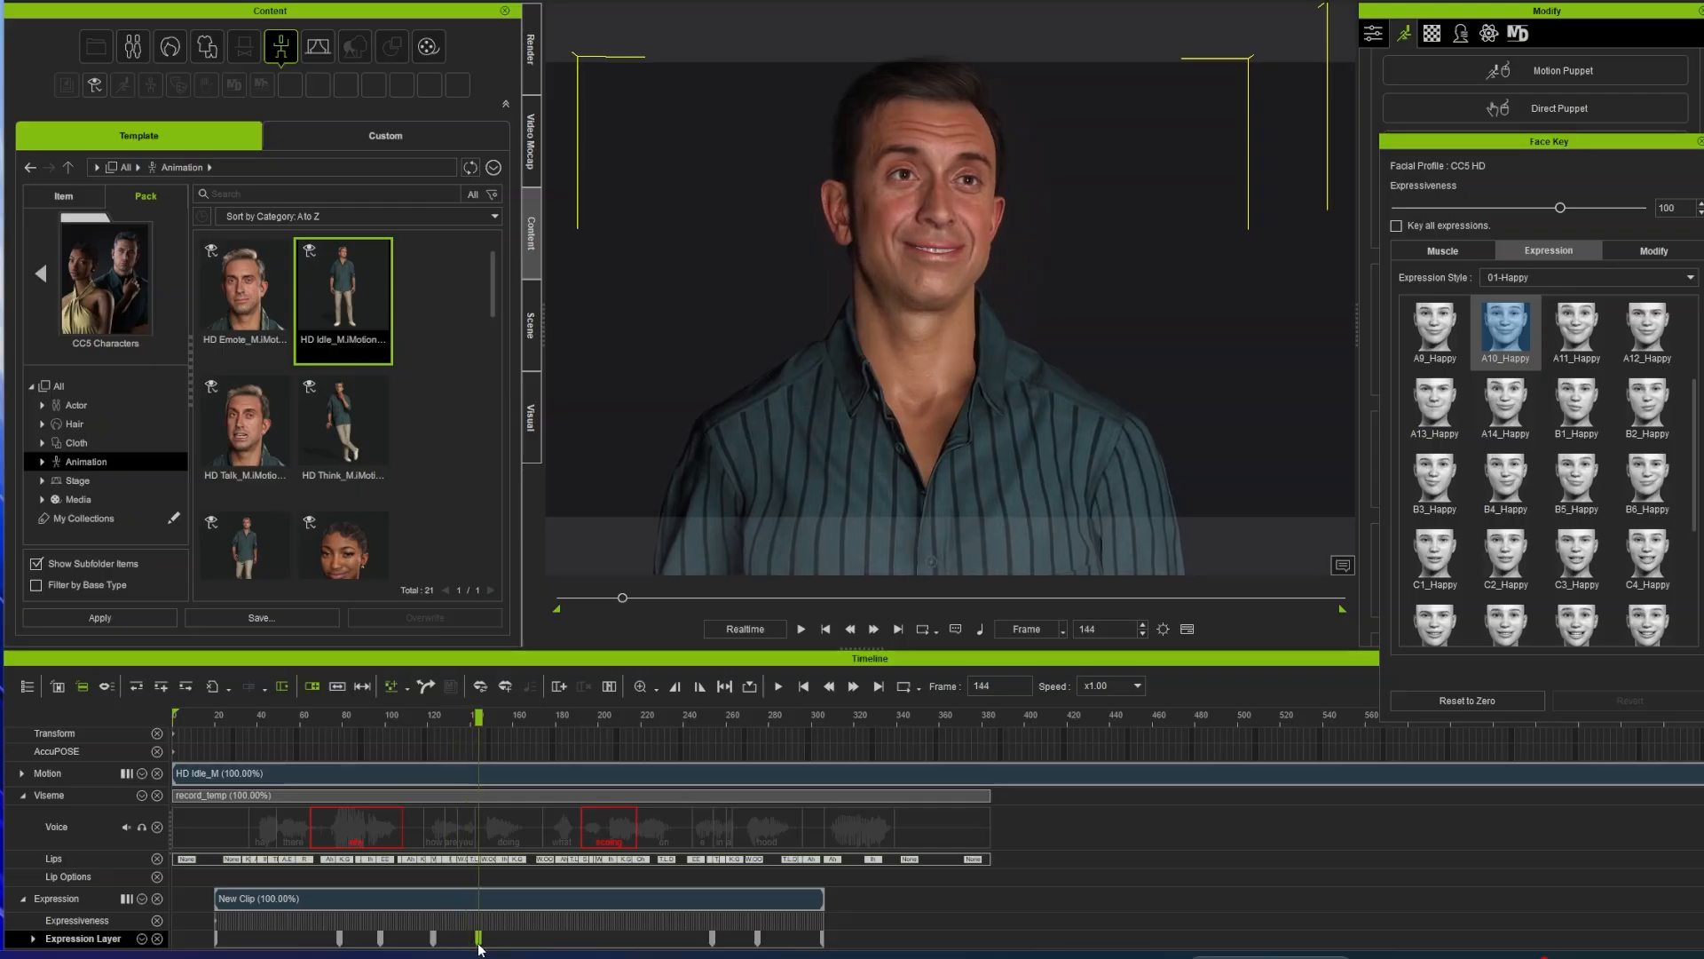
key(Delete)
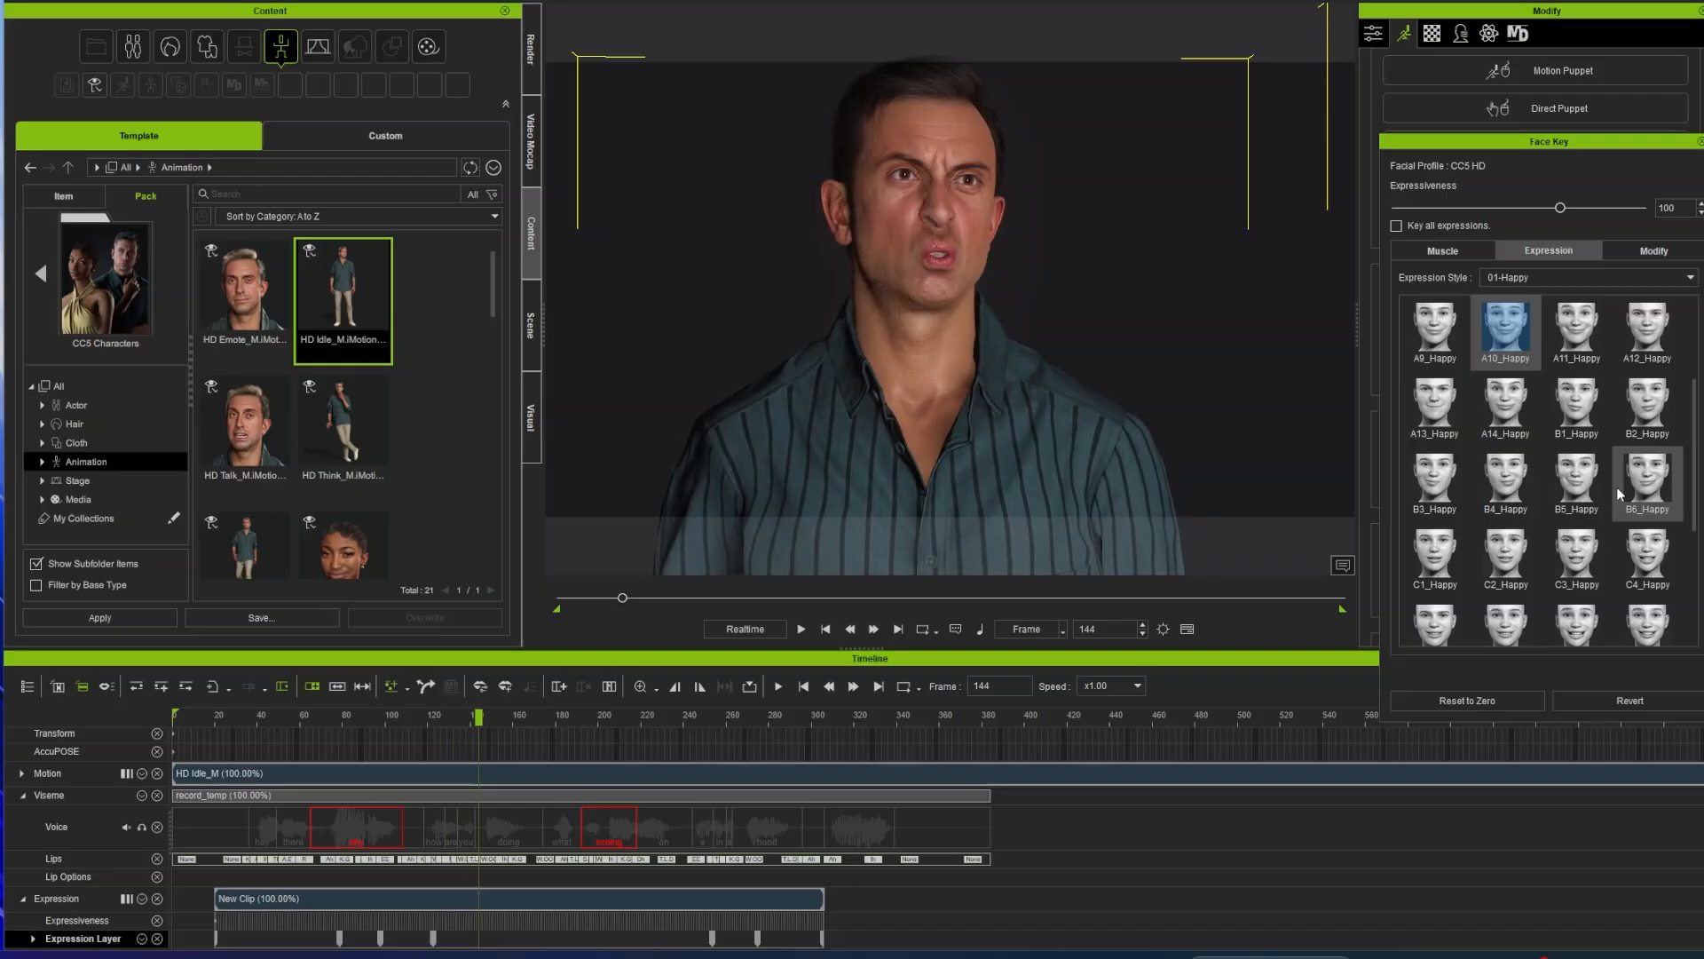
scroll(1607, 509, down, 3)
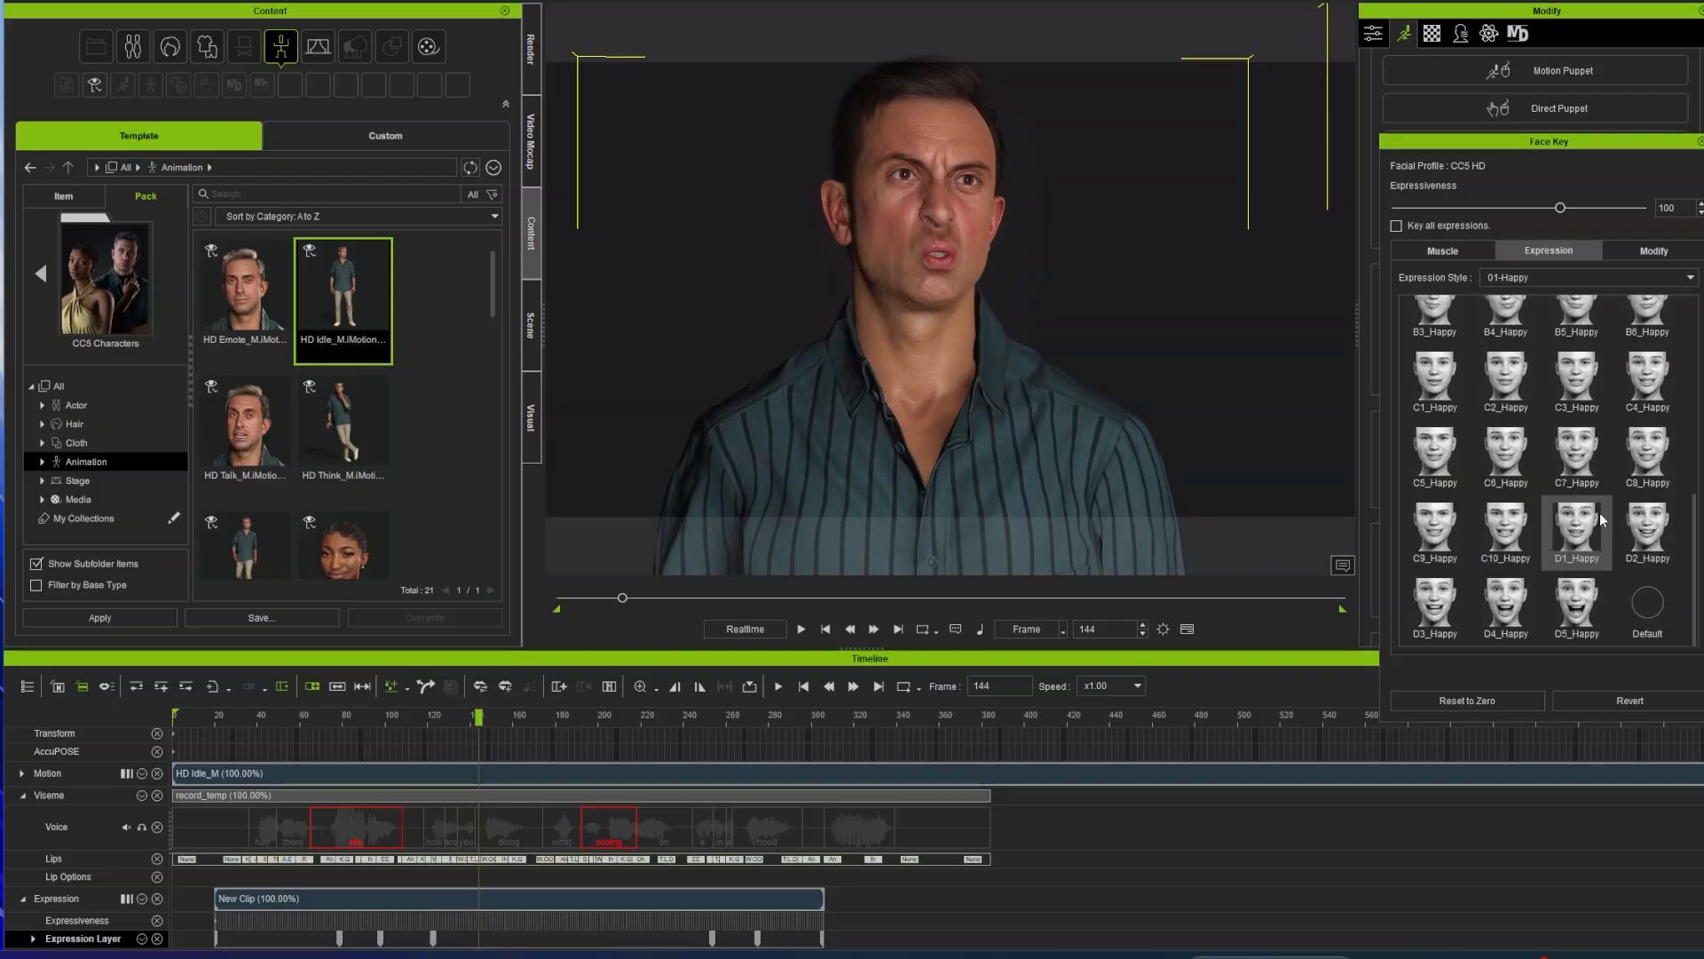
scroll(1562, 426, up, 3)
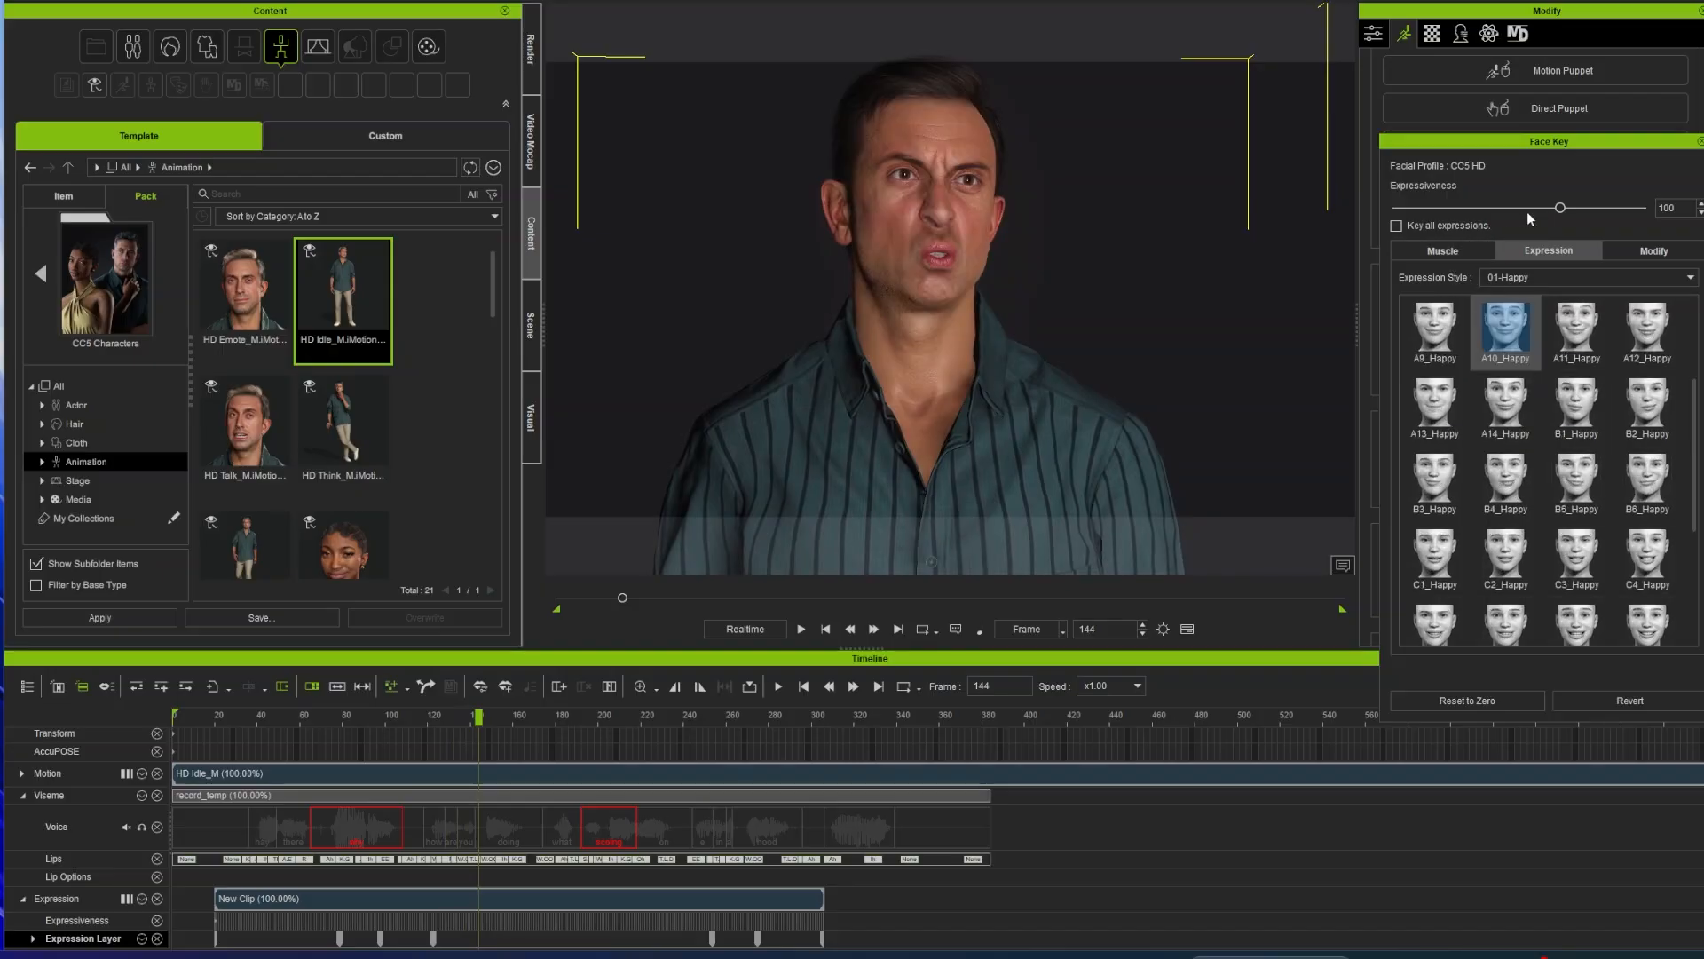
drag(1559, 208, 1412, 213)
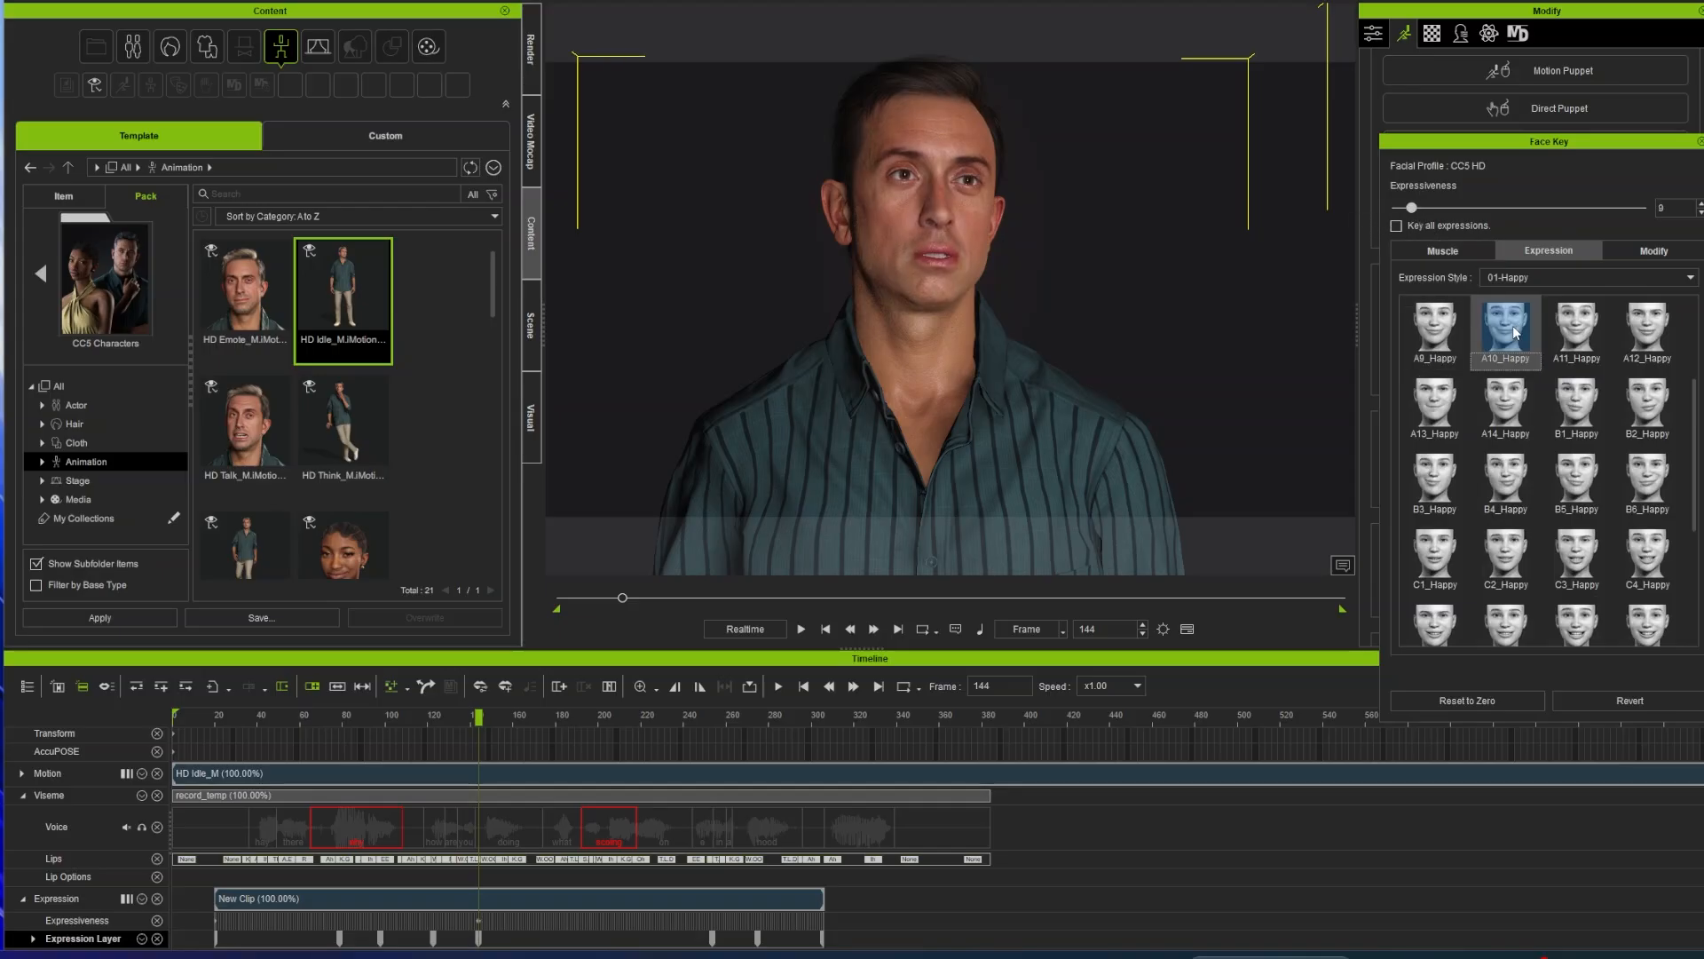
Step: Play back the voice clip through to its end to review the lowered expressiveness around frame 144
drag(487, 746, 259, 727)
key(space)
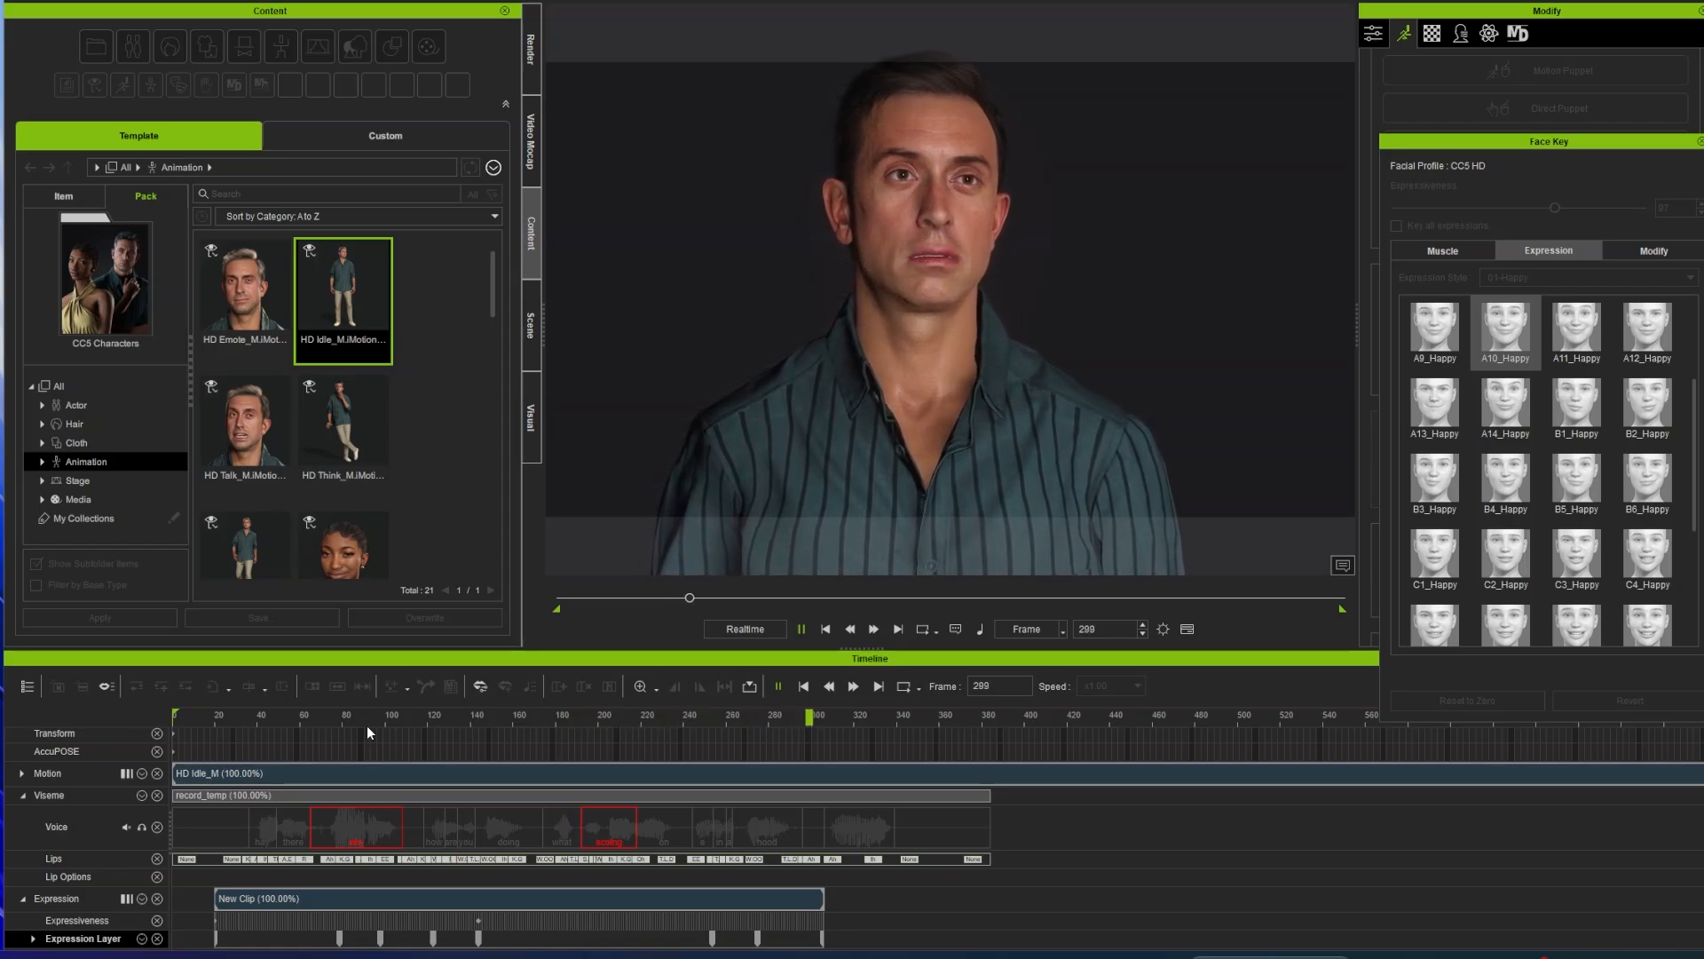
key(space)
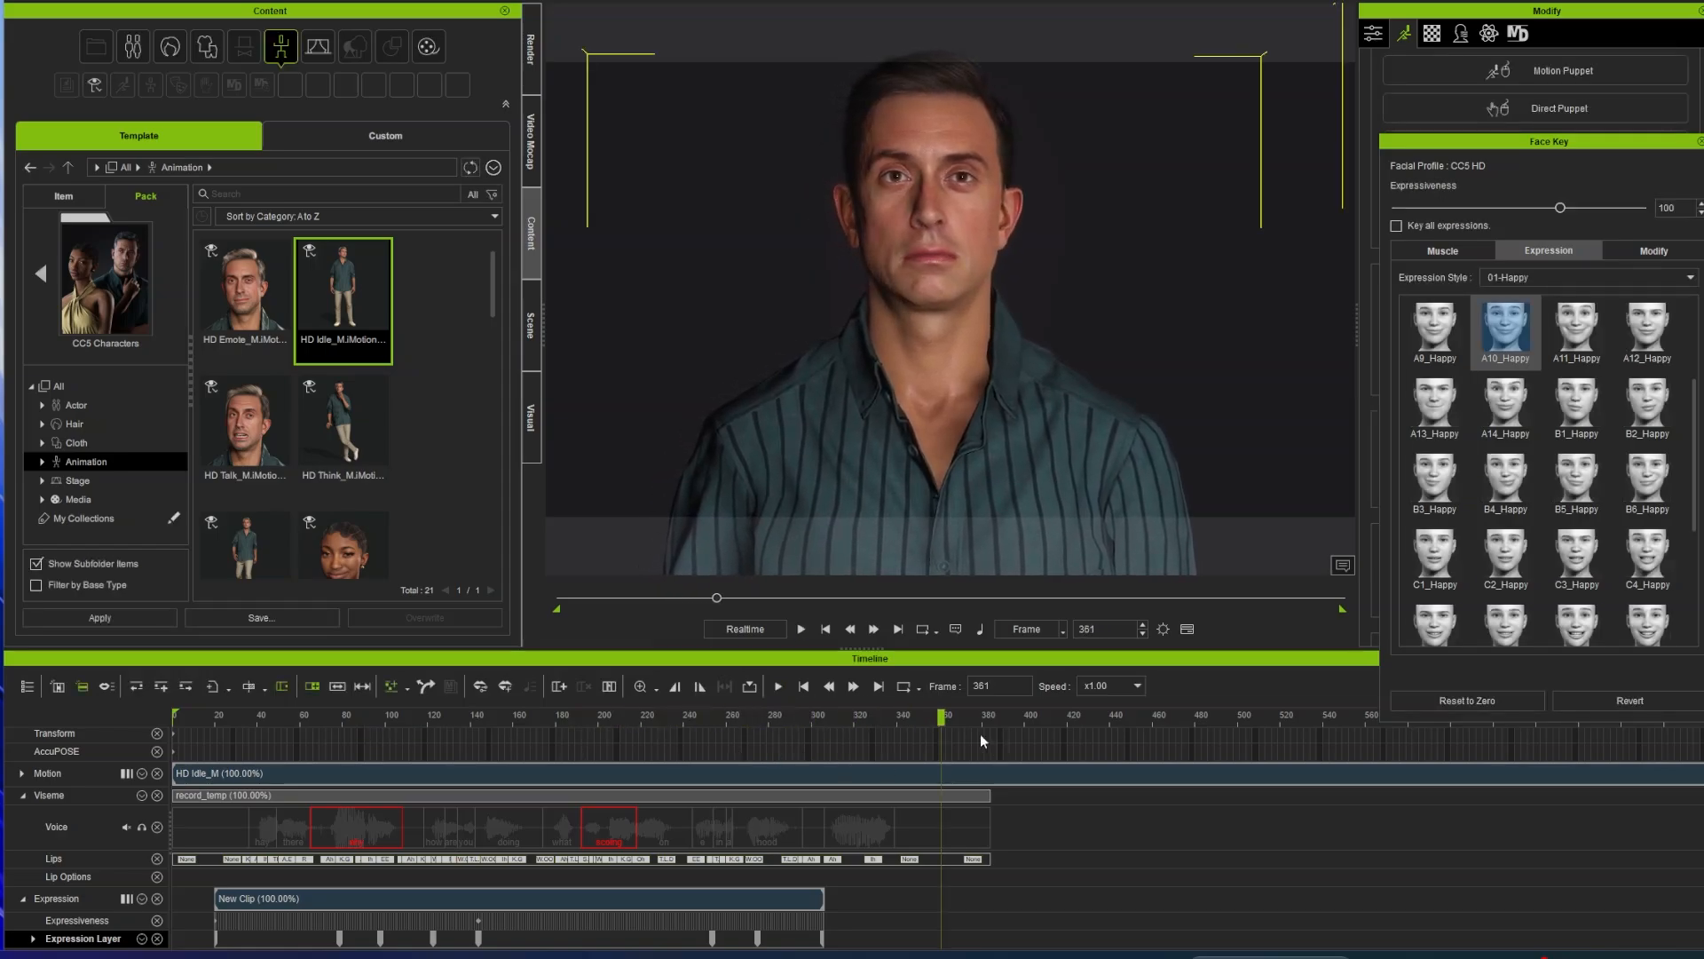
drag(940, 719, 537, 777)
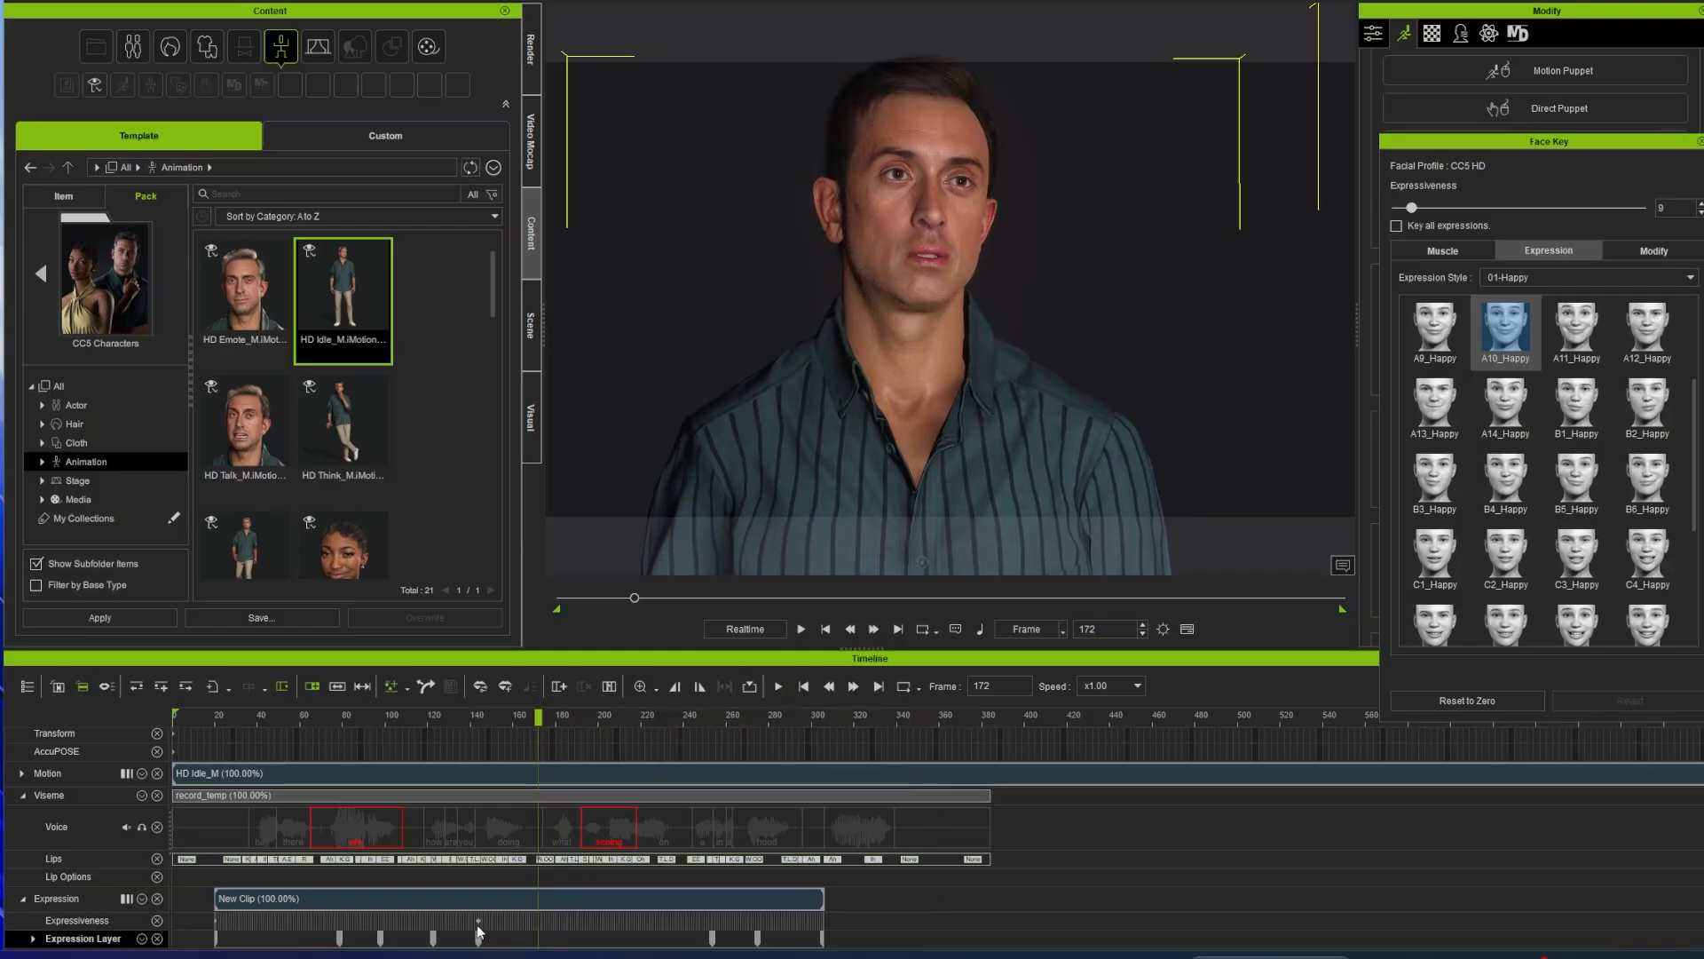
Step: Set Expressiveness to 82 at frame 124, on the expression key just before the lowered one
click(478, 919)
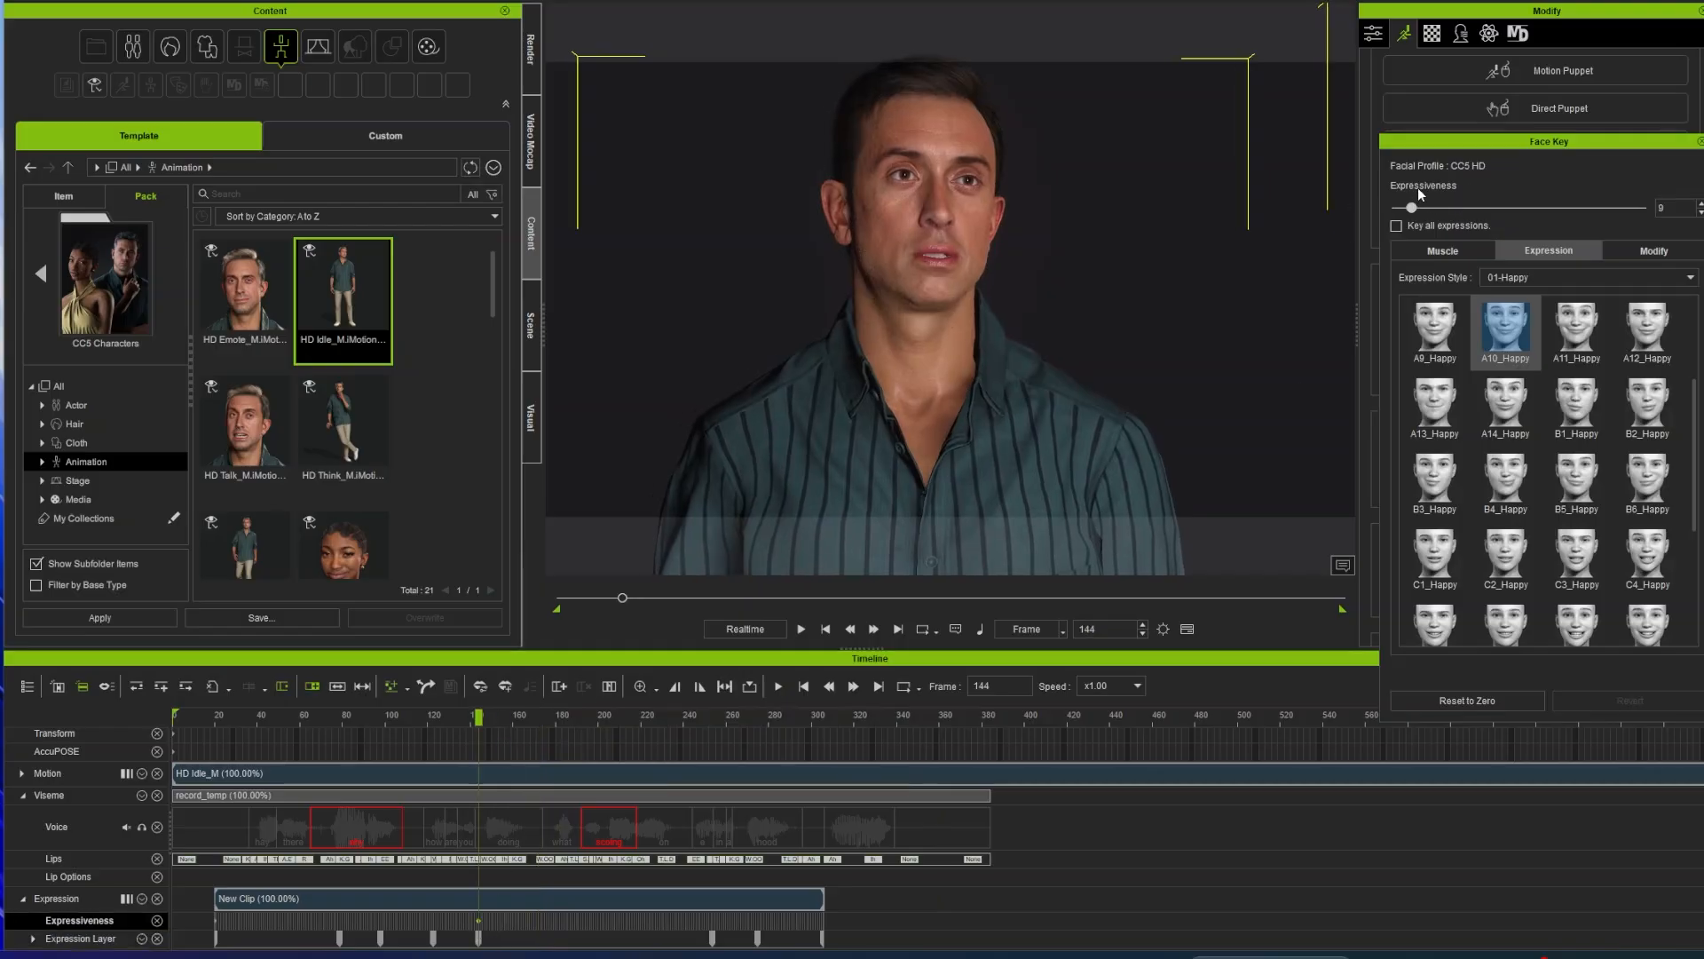
drag(480, 713, 415, 717)
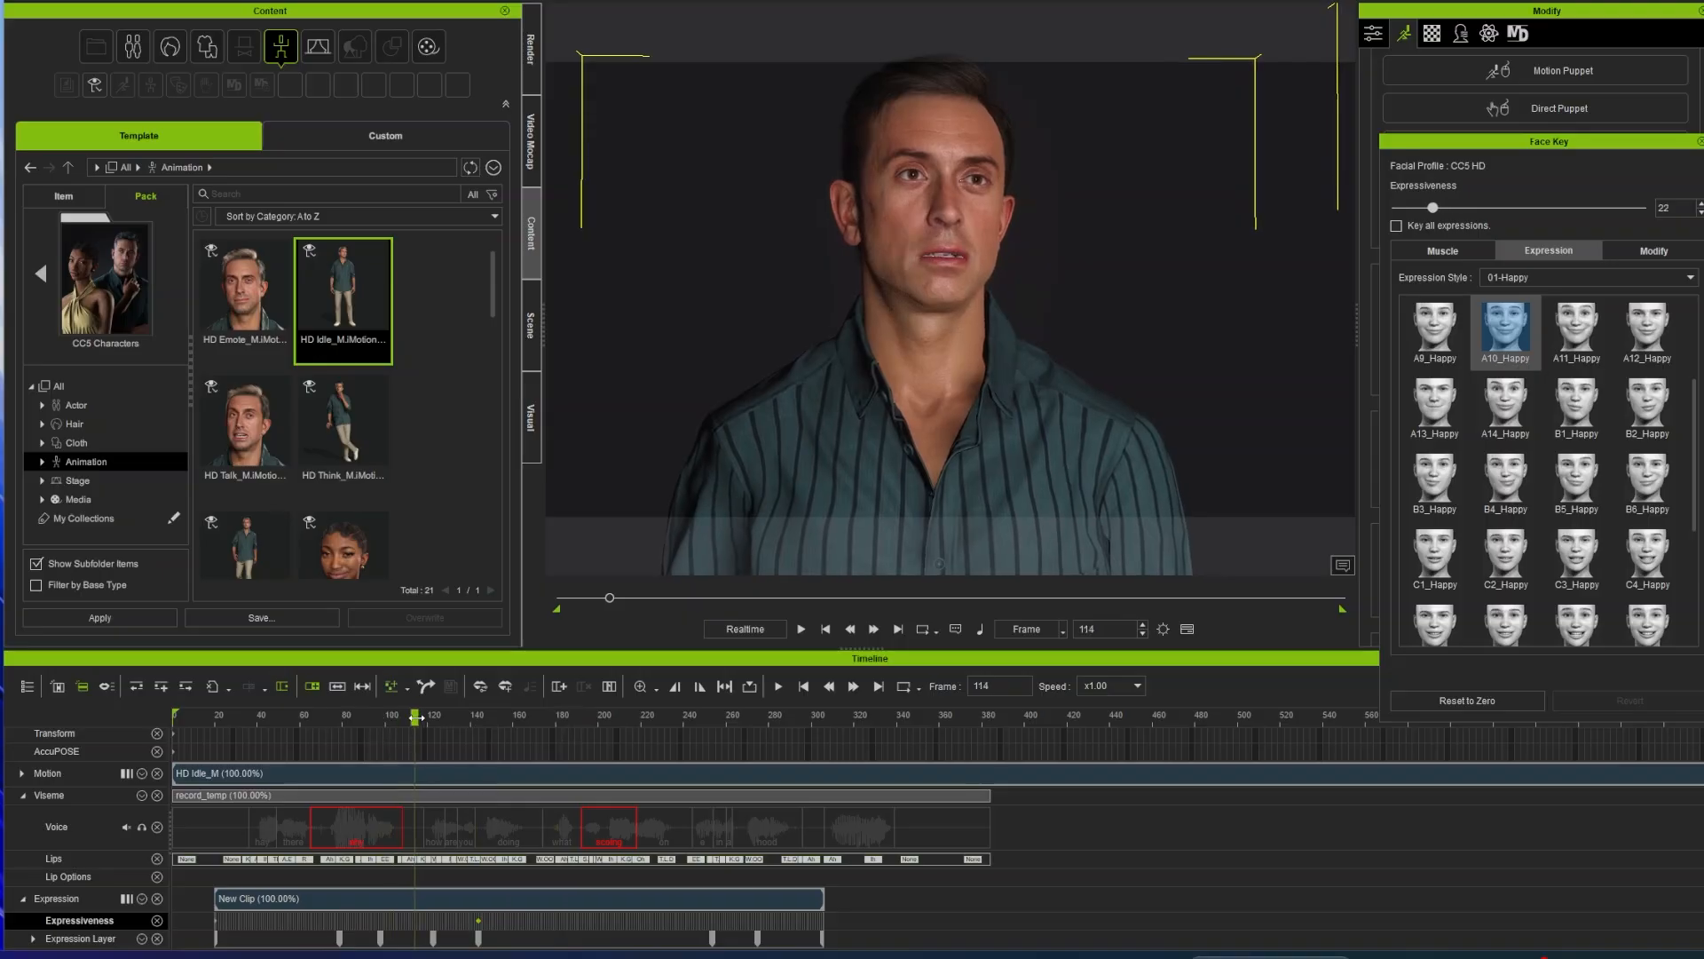
click(434, 938)
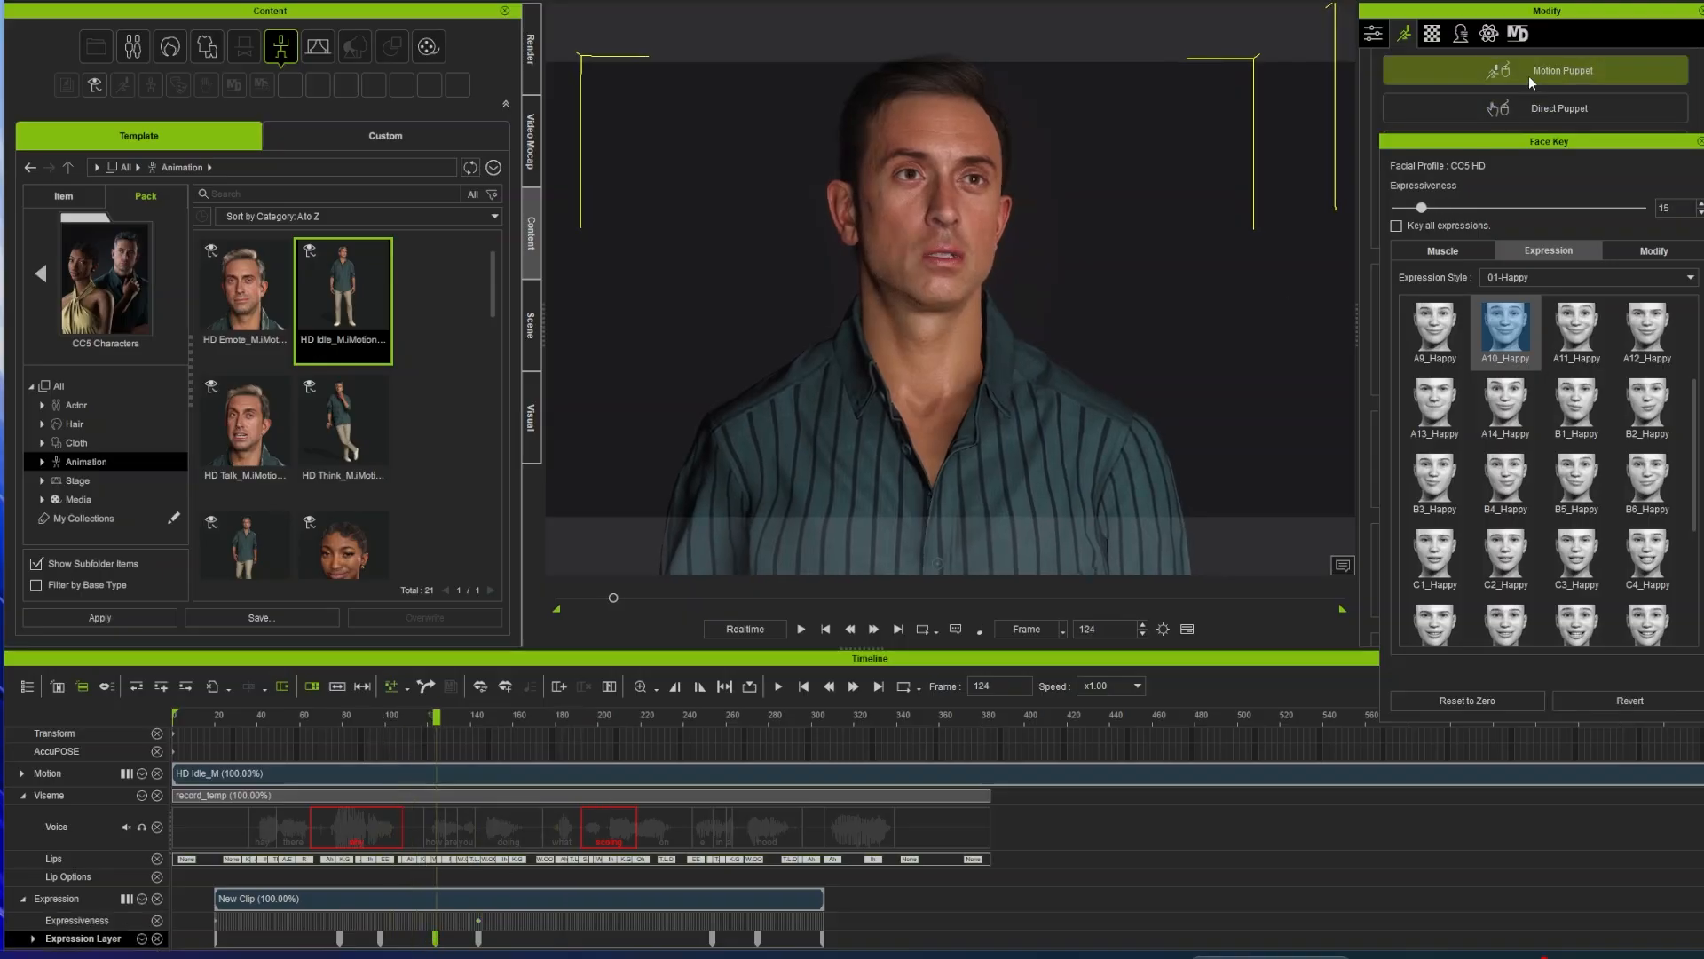
drag(1424, 205, 1529, 211)
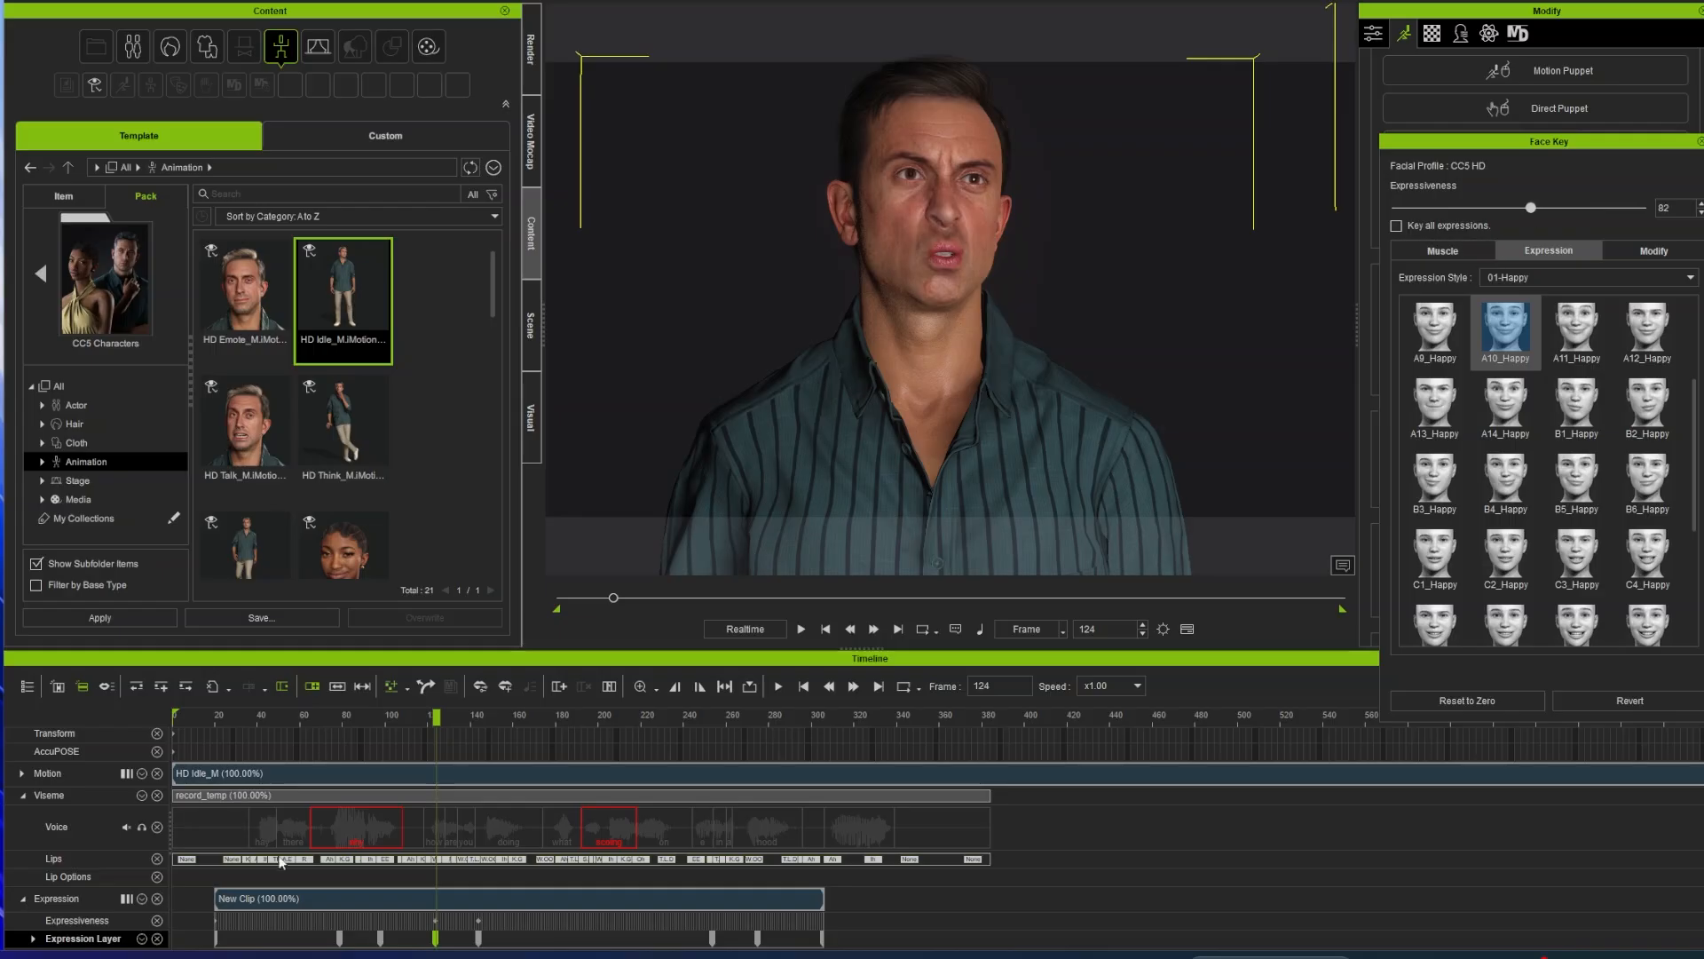
Step: Play back the voice clip across the expressiveness keys at frames 124 and 144
drag(422, 714, 276, 717)
key(space)
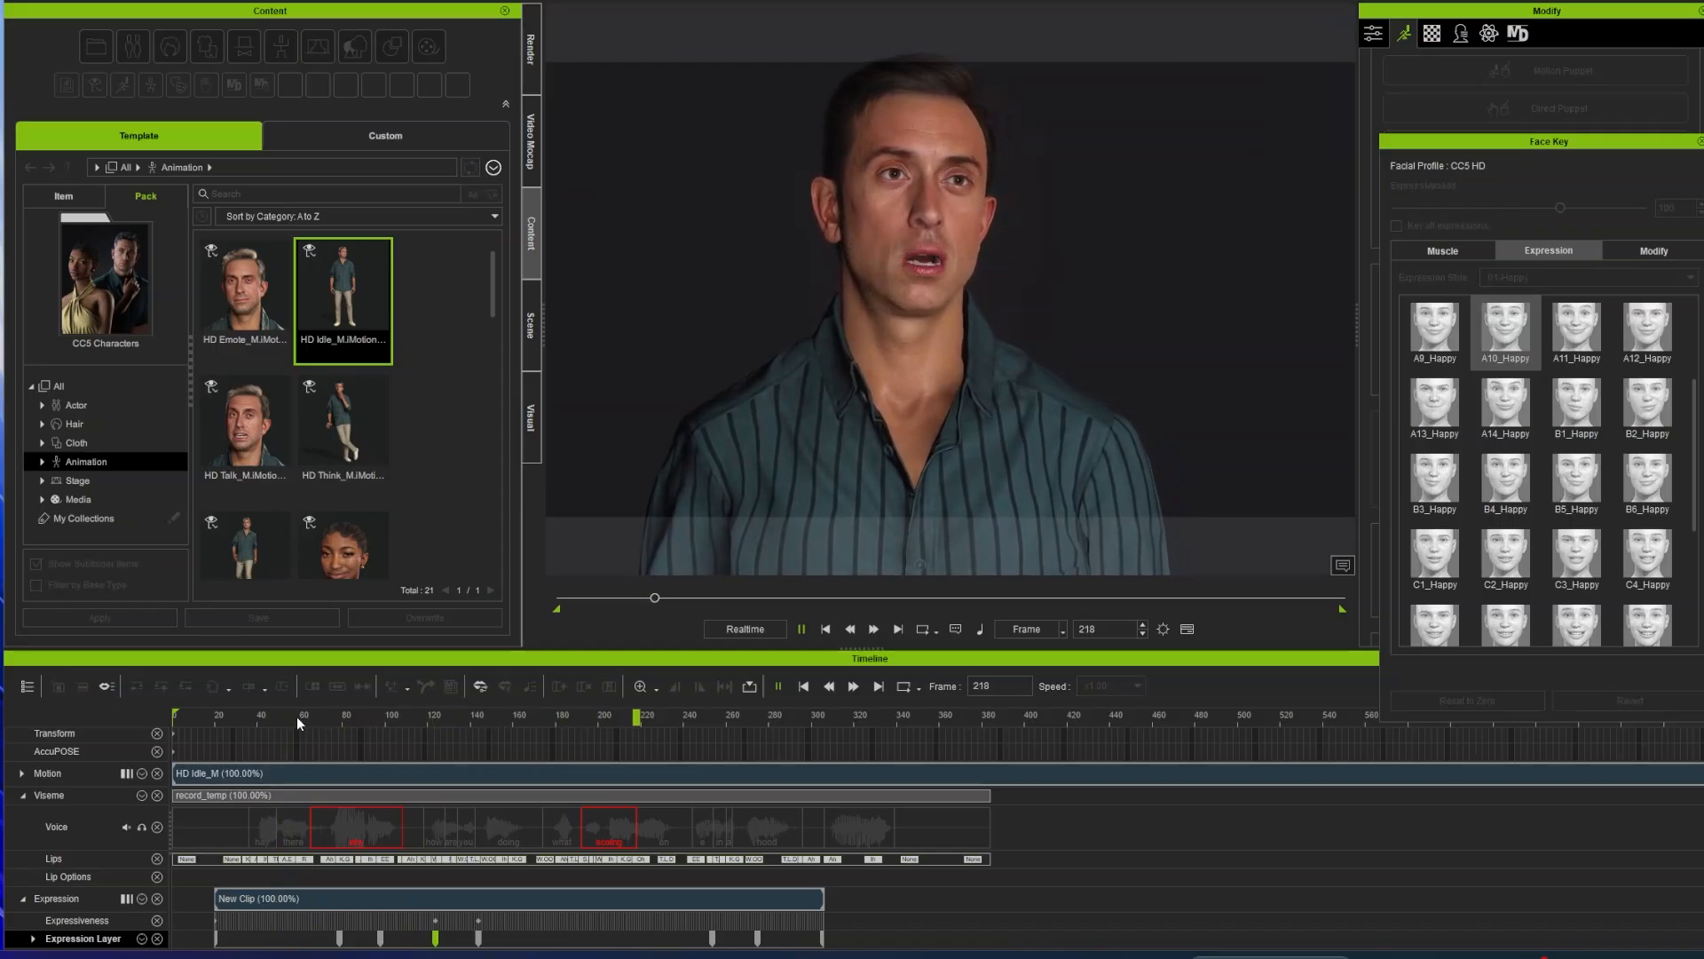
key(space)
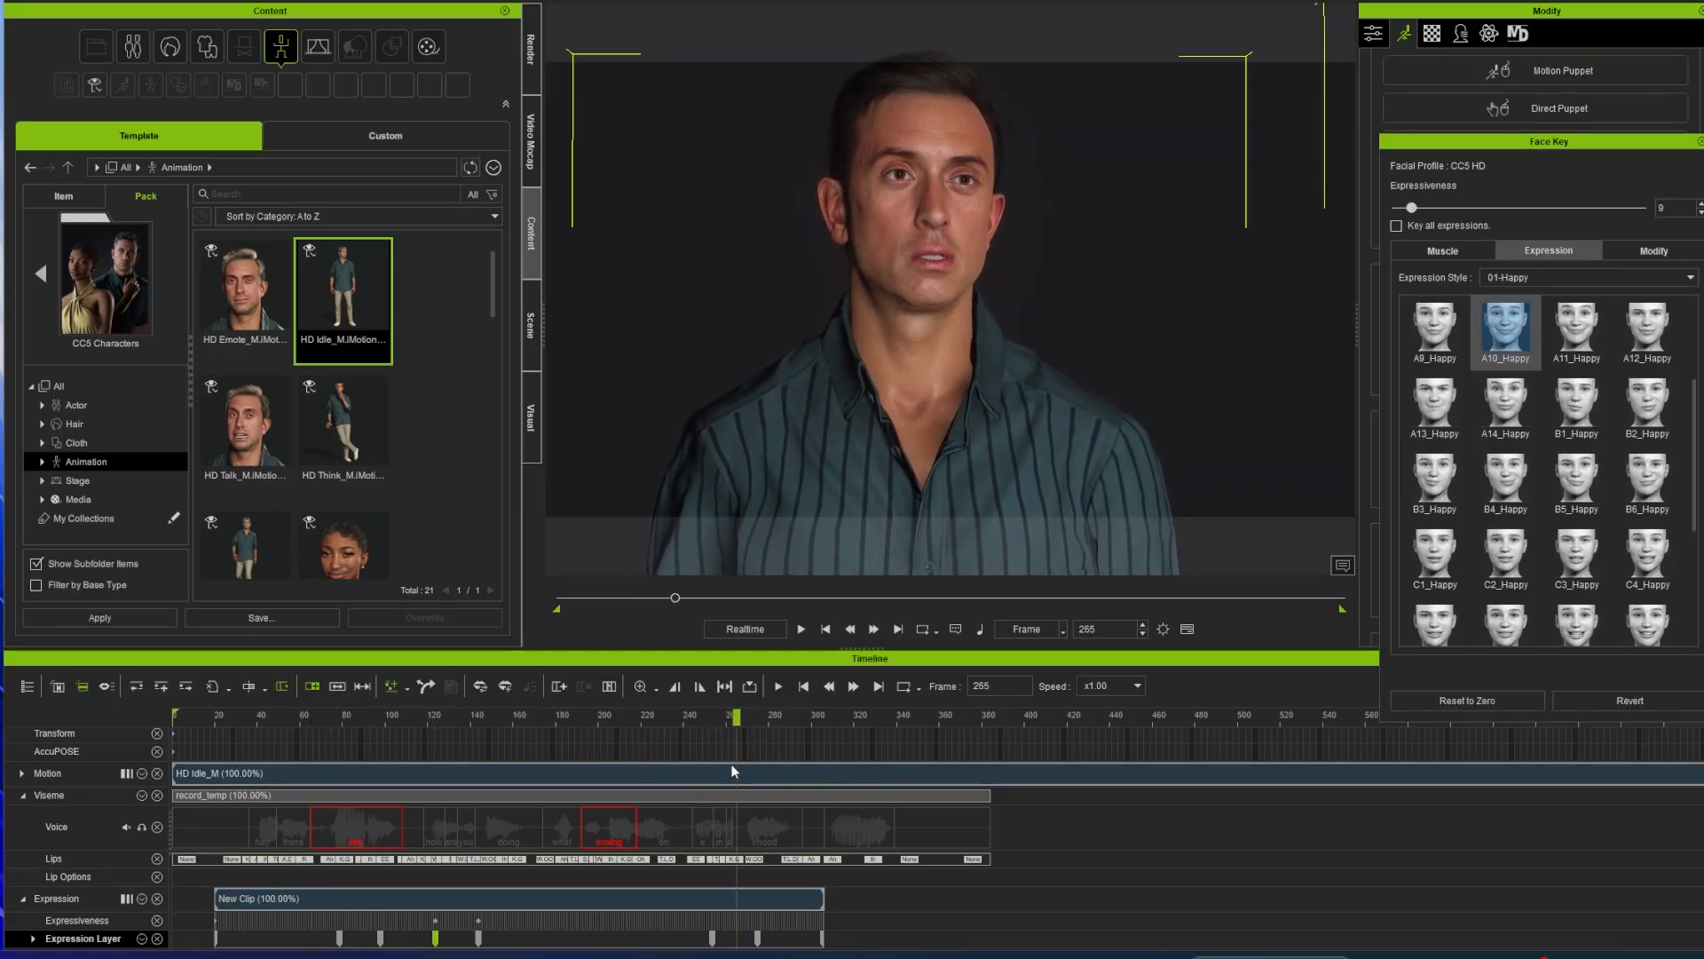
Step: Key Expressiveness at 12 on frame 259, 79 on frame 272 and 42 on frame 297
drag(733, 717, 724, 717)
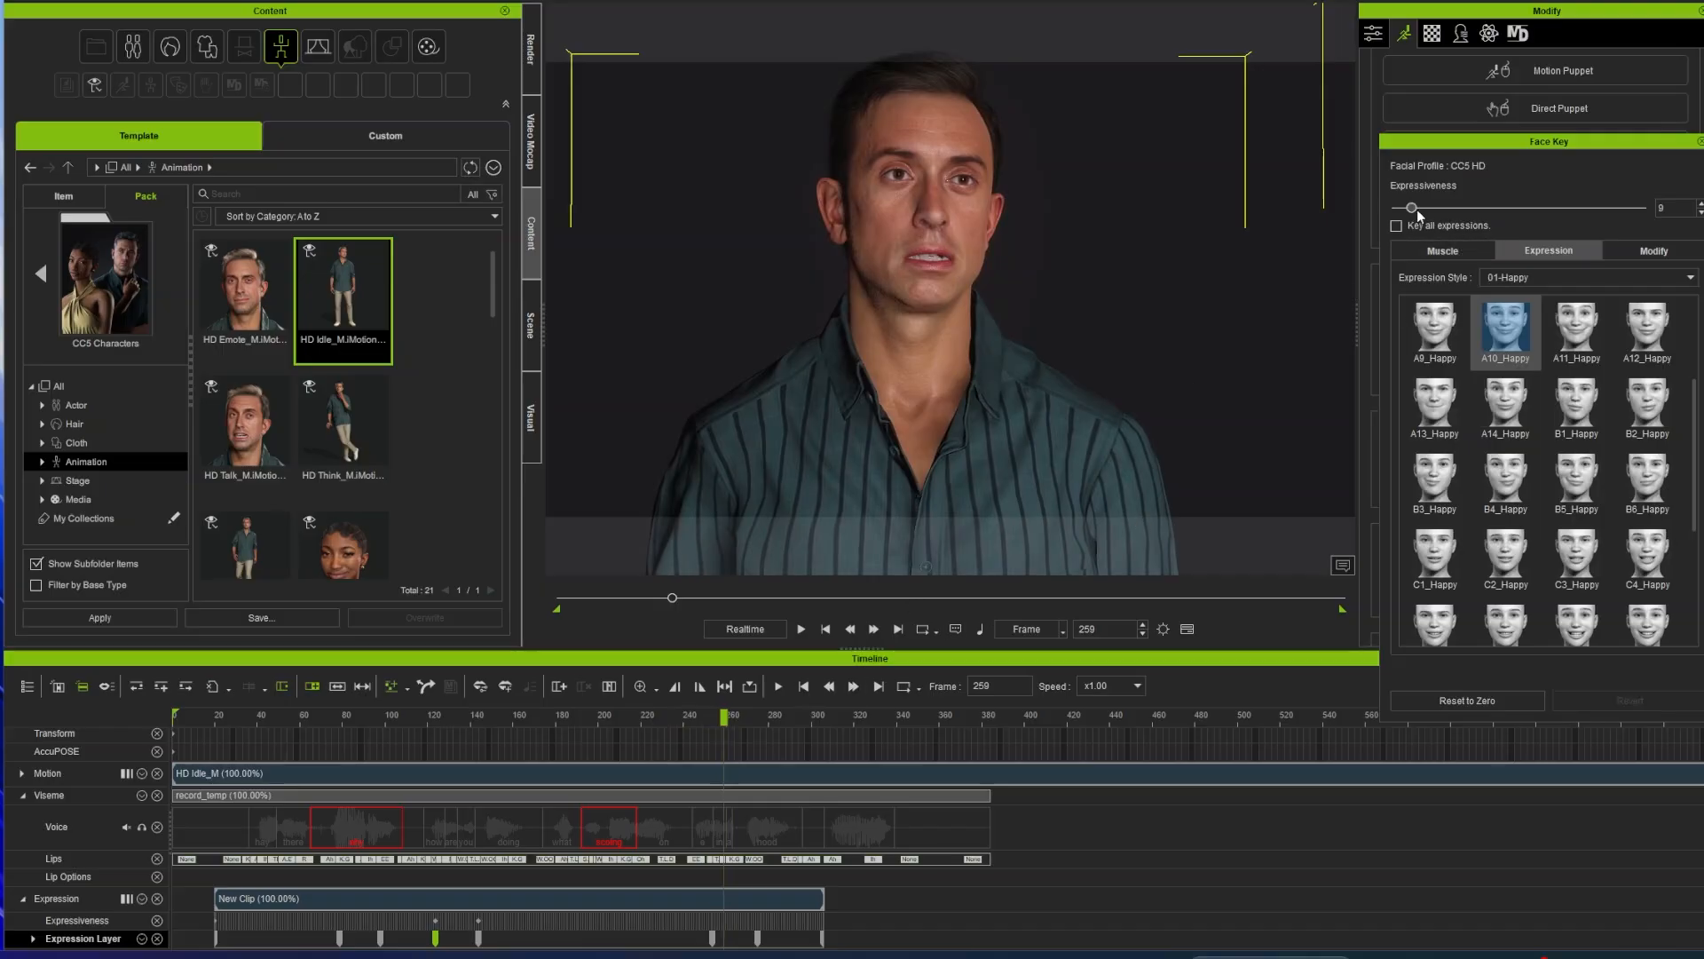
drag(1417, 211, 1414, 207)
drag(733, 721, 753, 721)
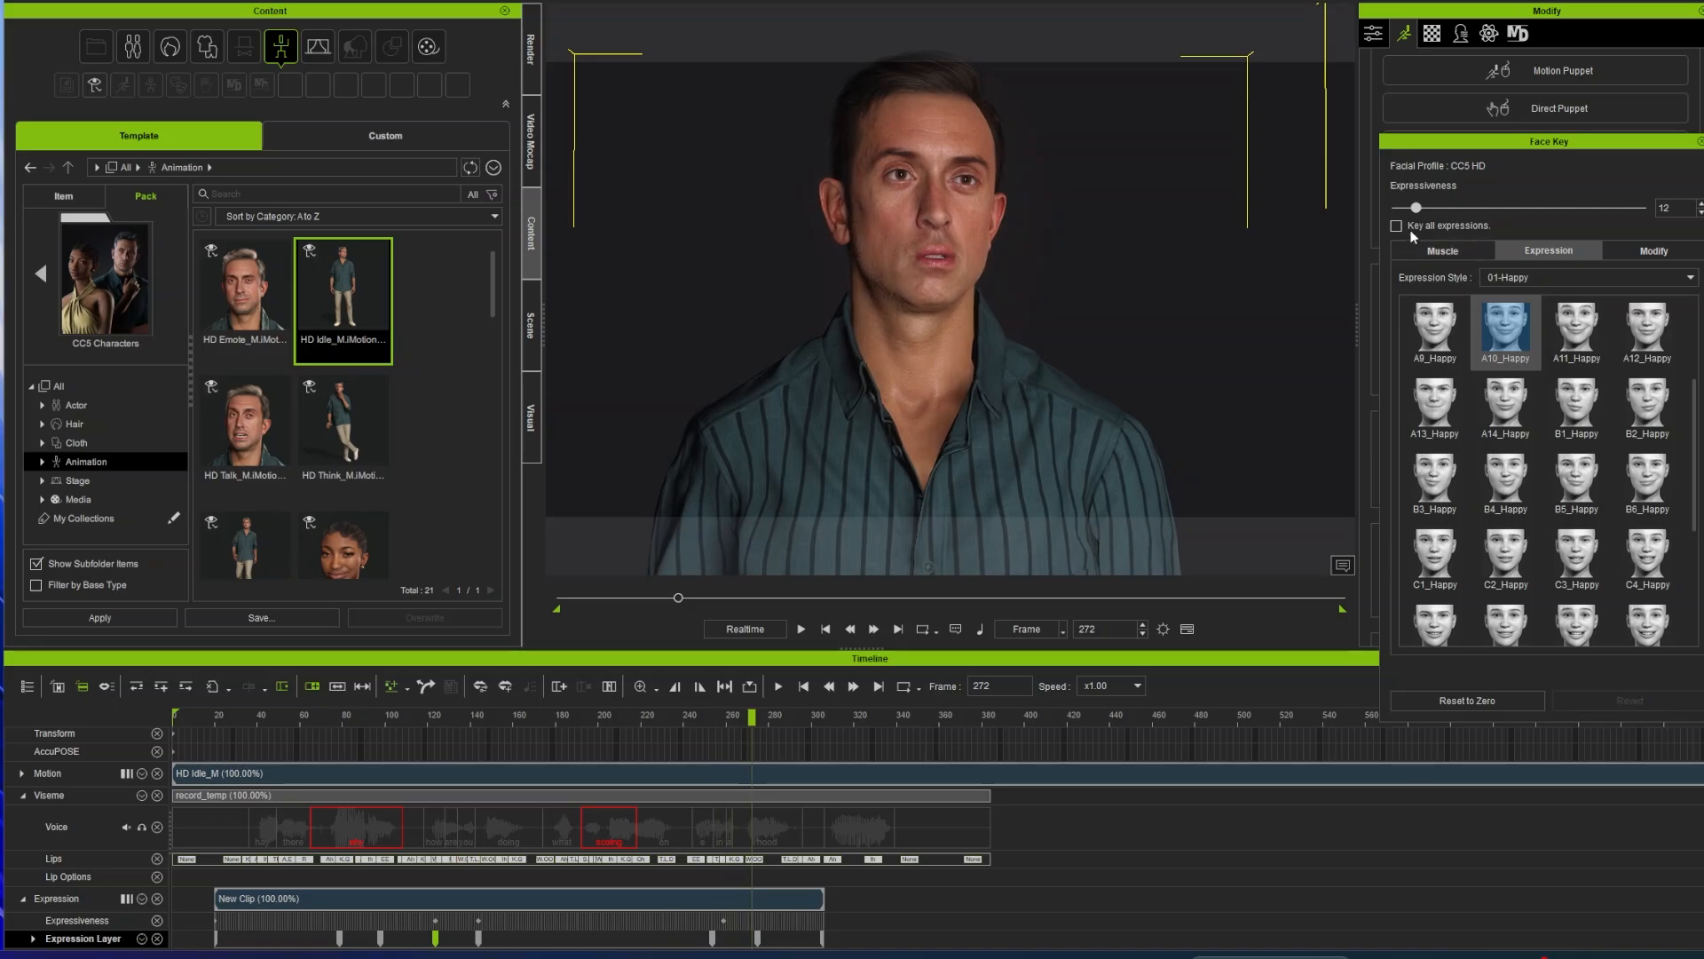
drag(1417, 208, 1532, 216)
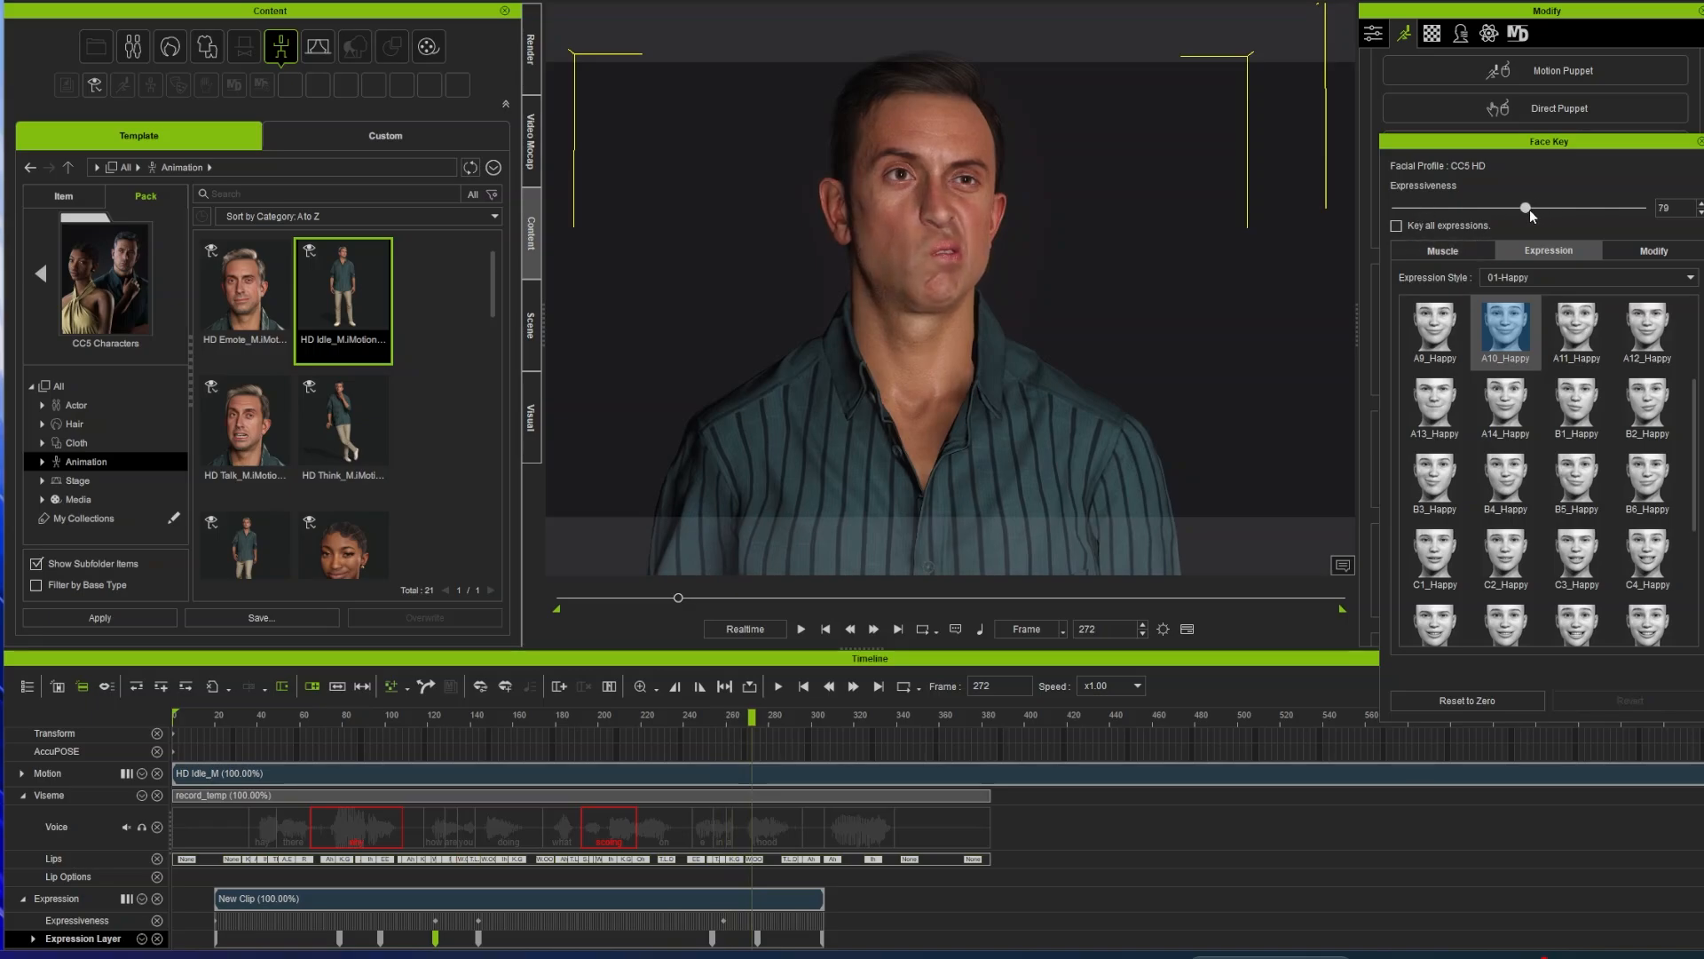
drag(753, 715, 806, 716)
drag(1526, 207, 1465, 210)
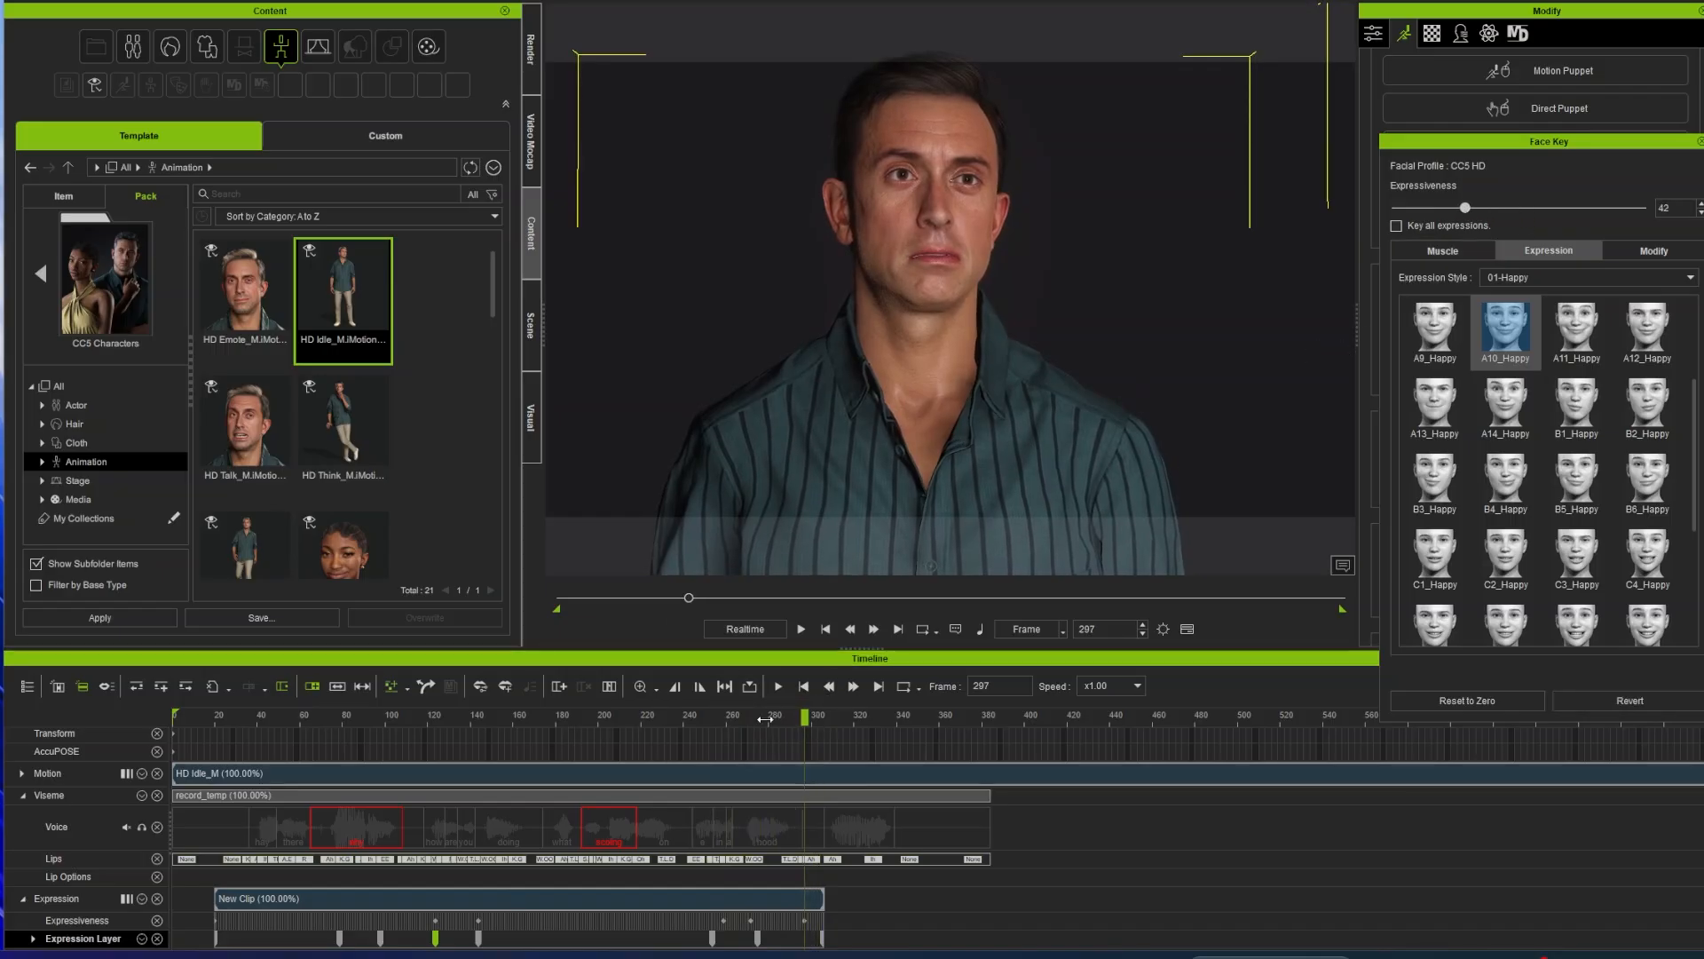
Step: Play back the animation across the three newest expressiveness keys and return to frame 6
key(space)
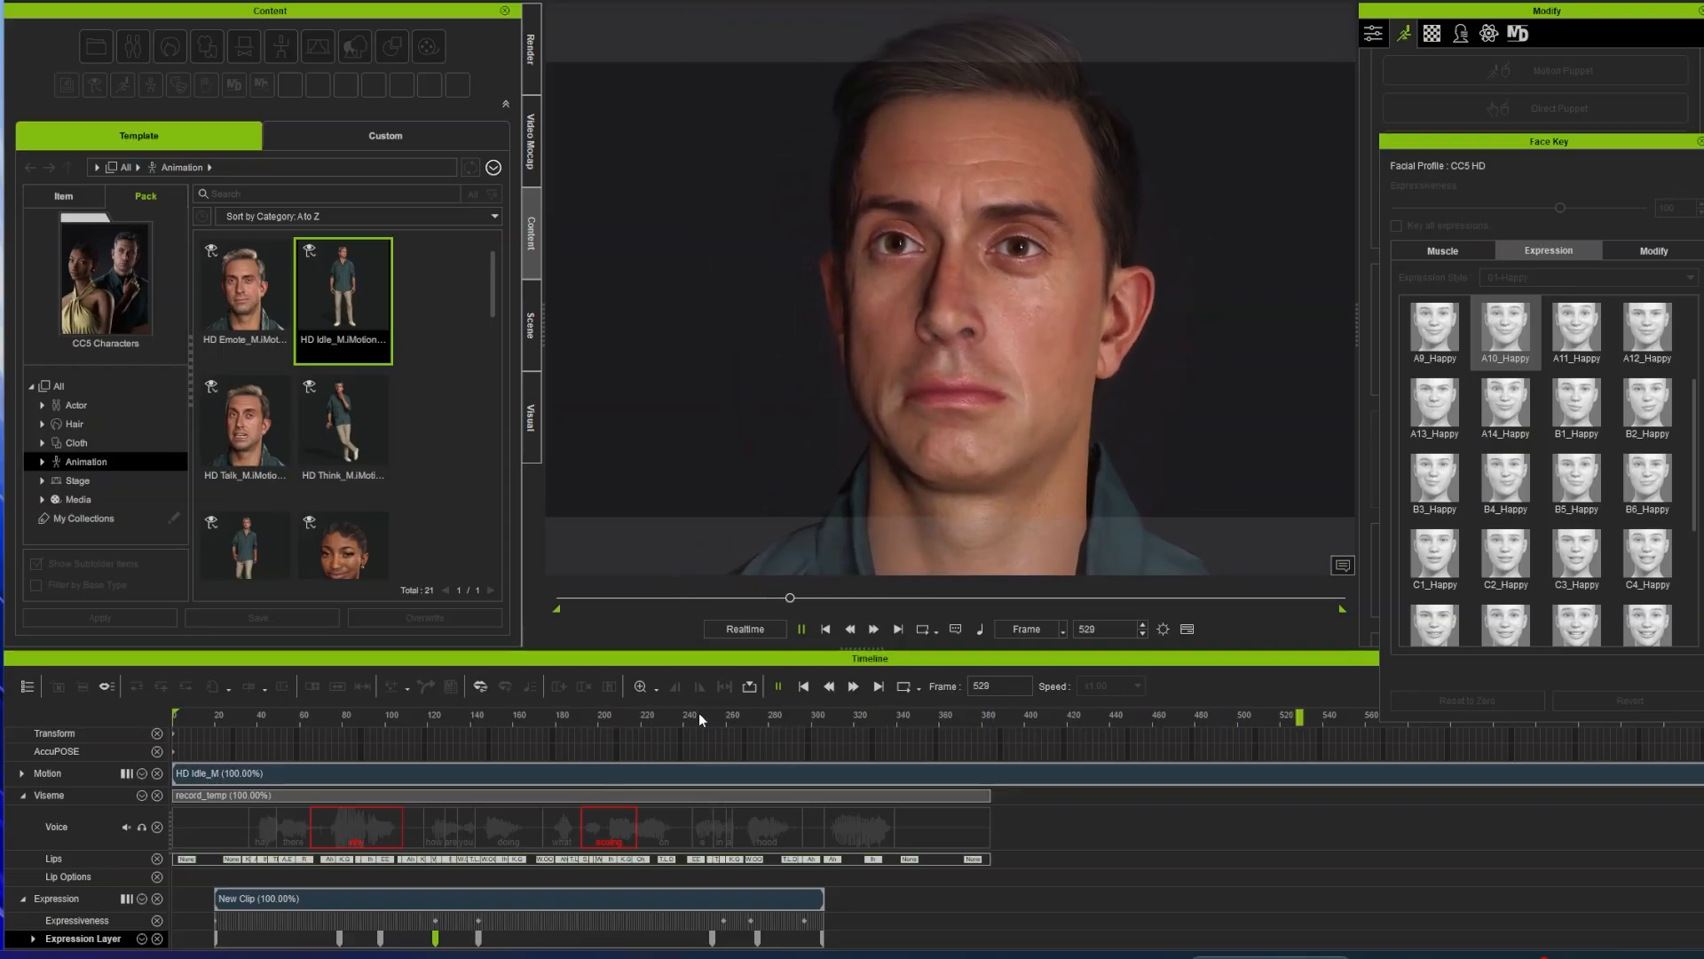
click(359, 716)
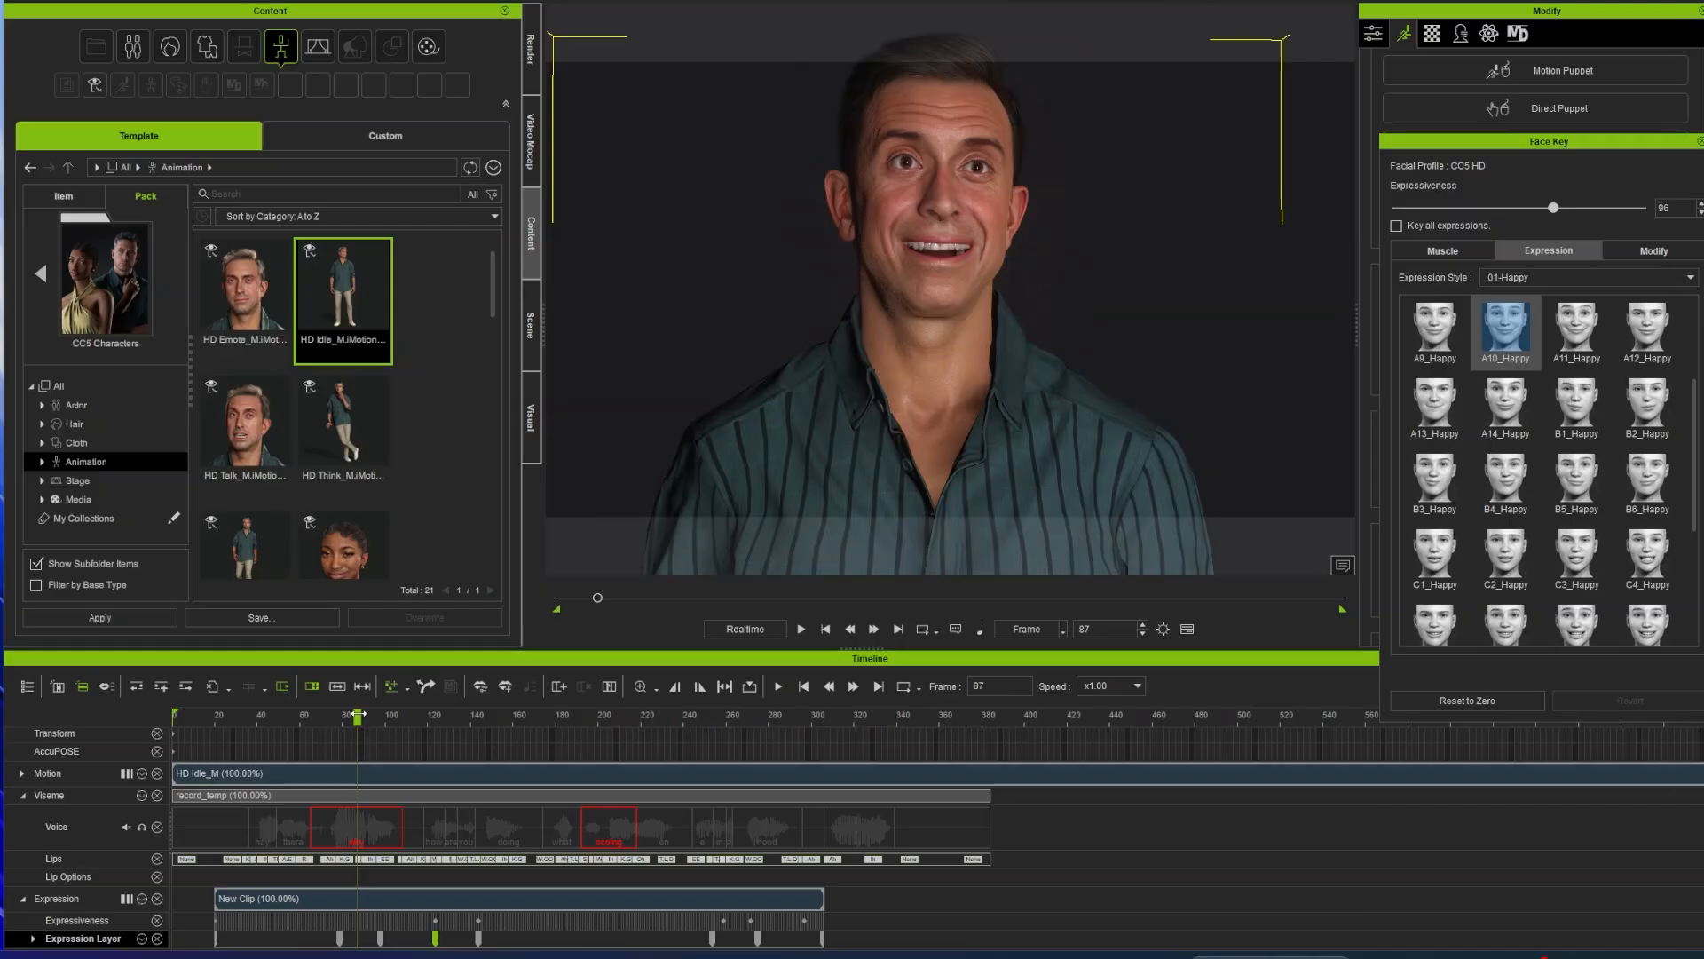
drag(358, 717, 185, 741)
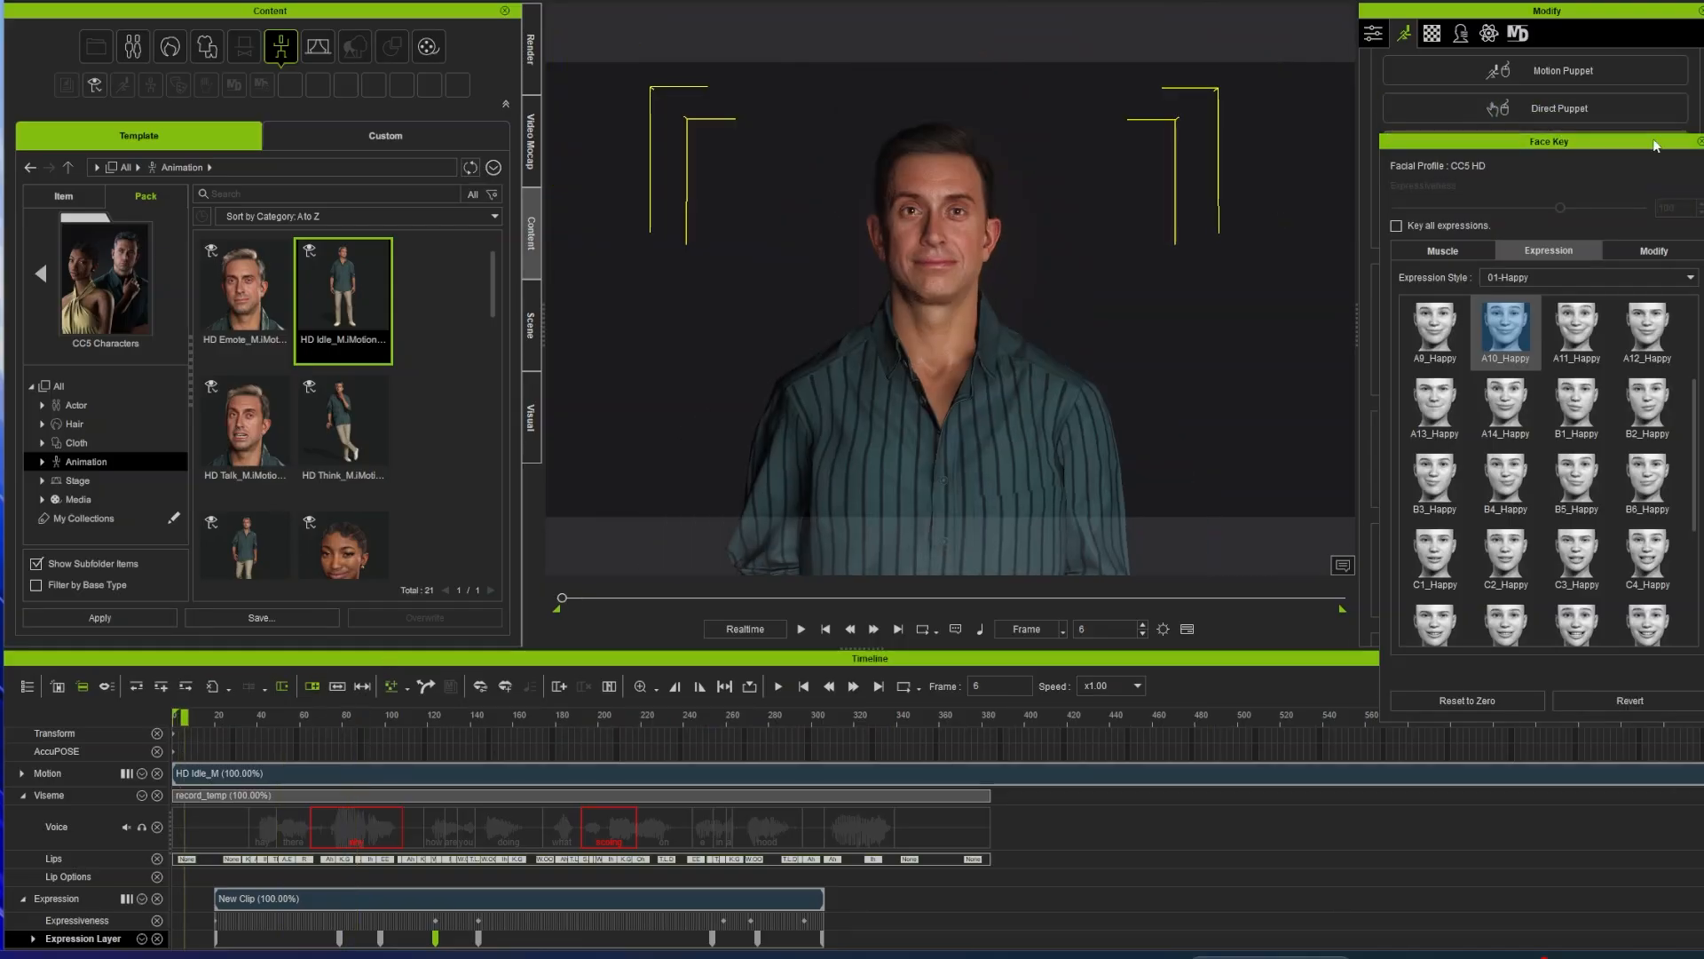
Step: Close Face Key, open Face Puppet and select both eyes as the solo features for puppeteering
click(1699, 141)
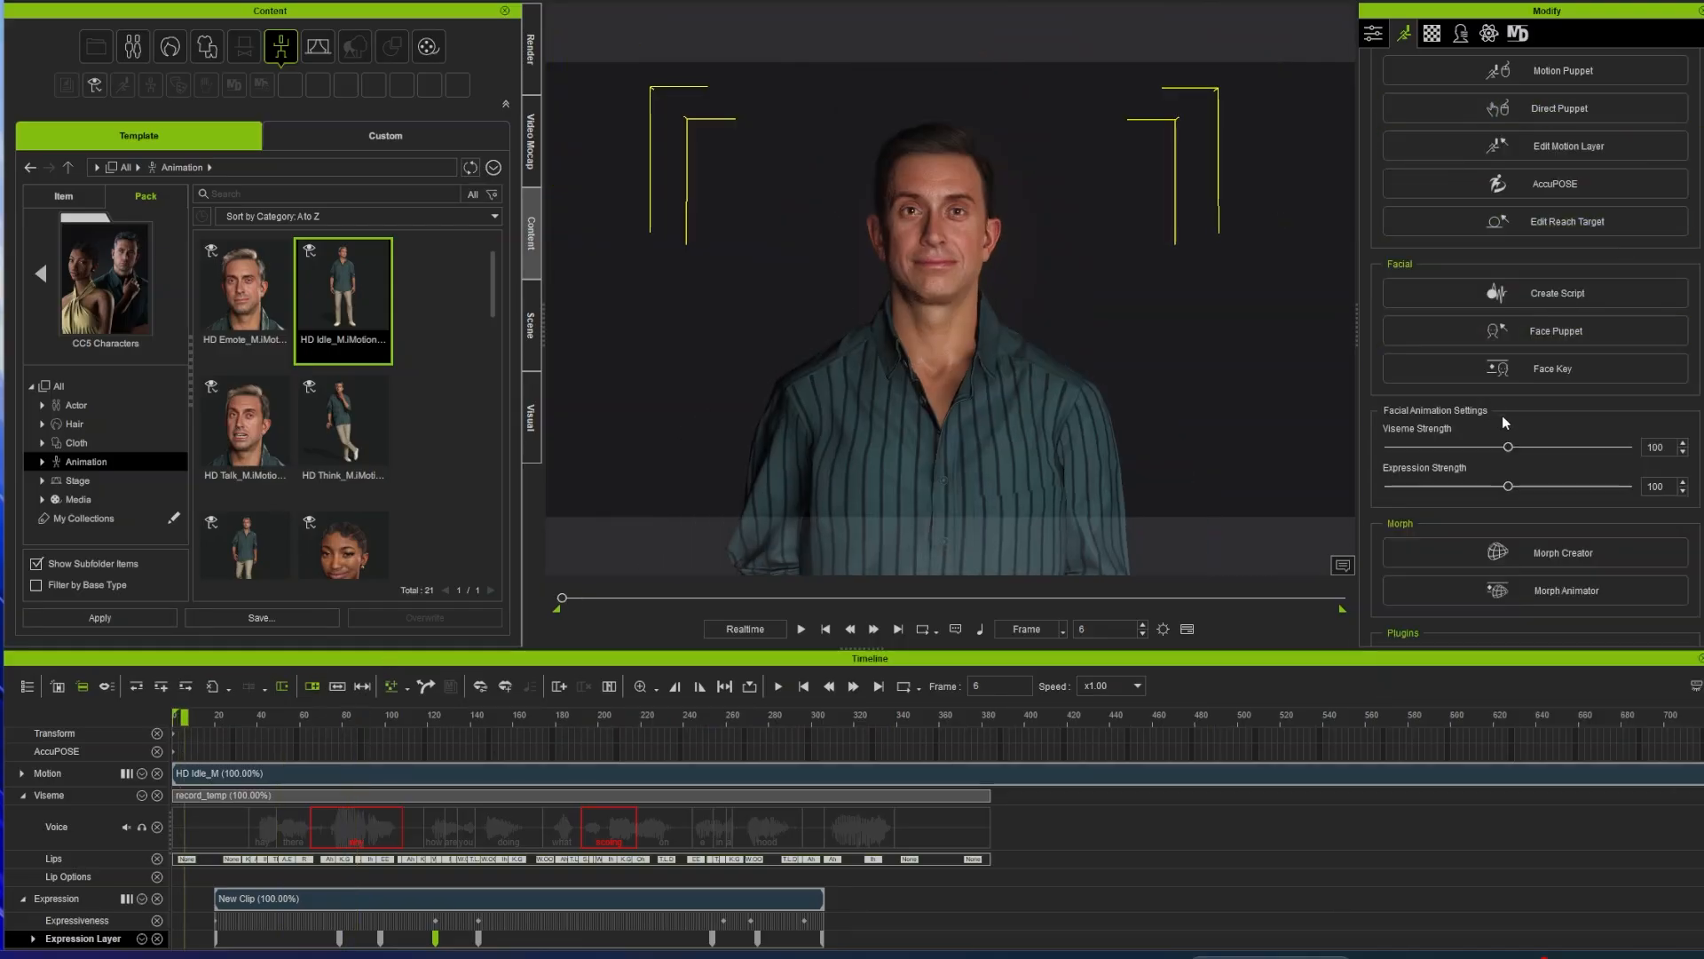
click(1557, 337)
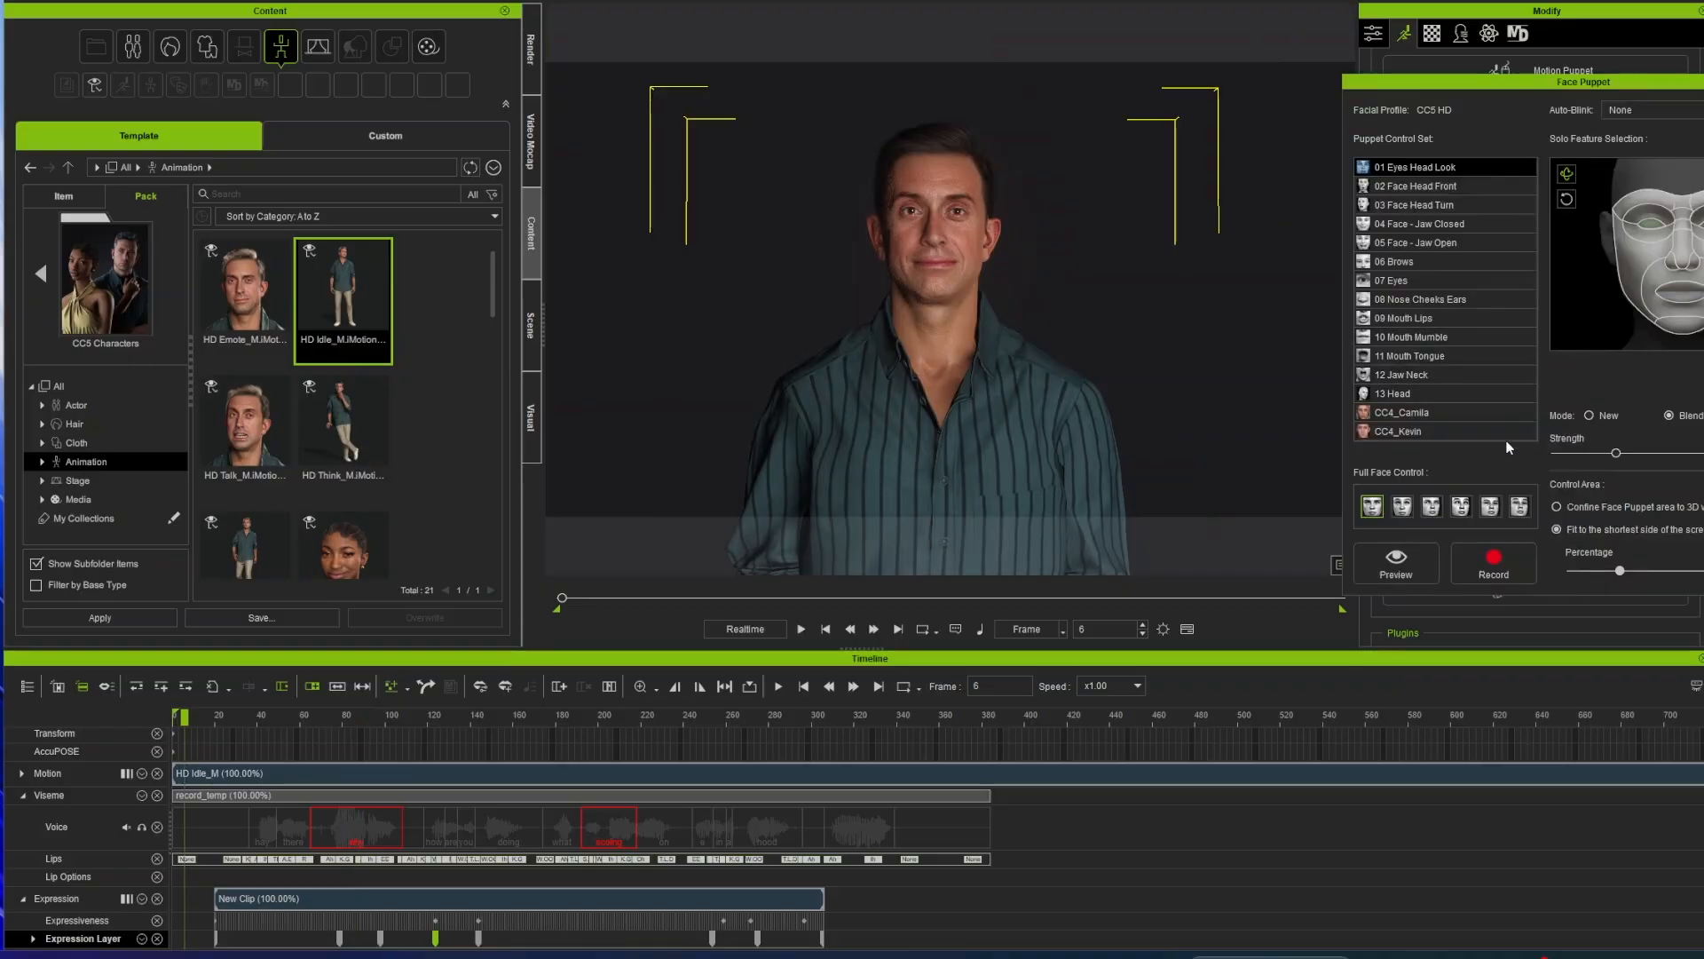
click(1657, 229)
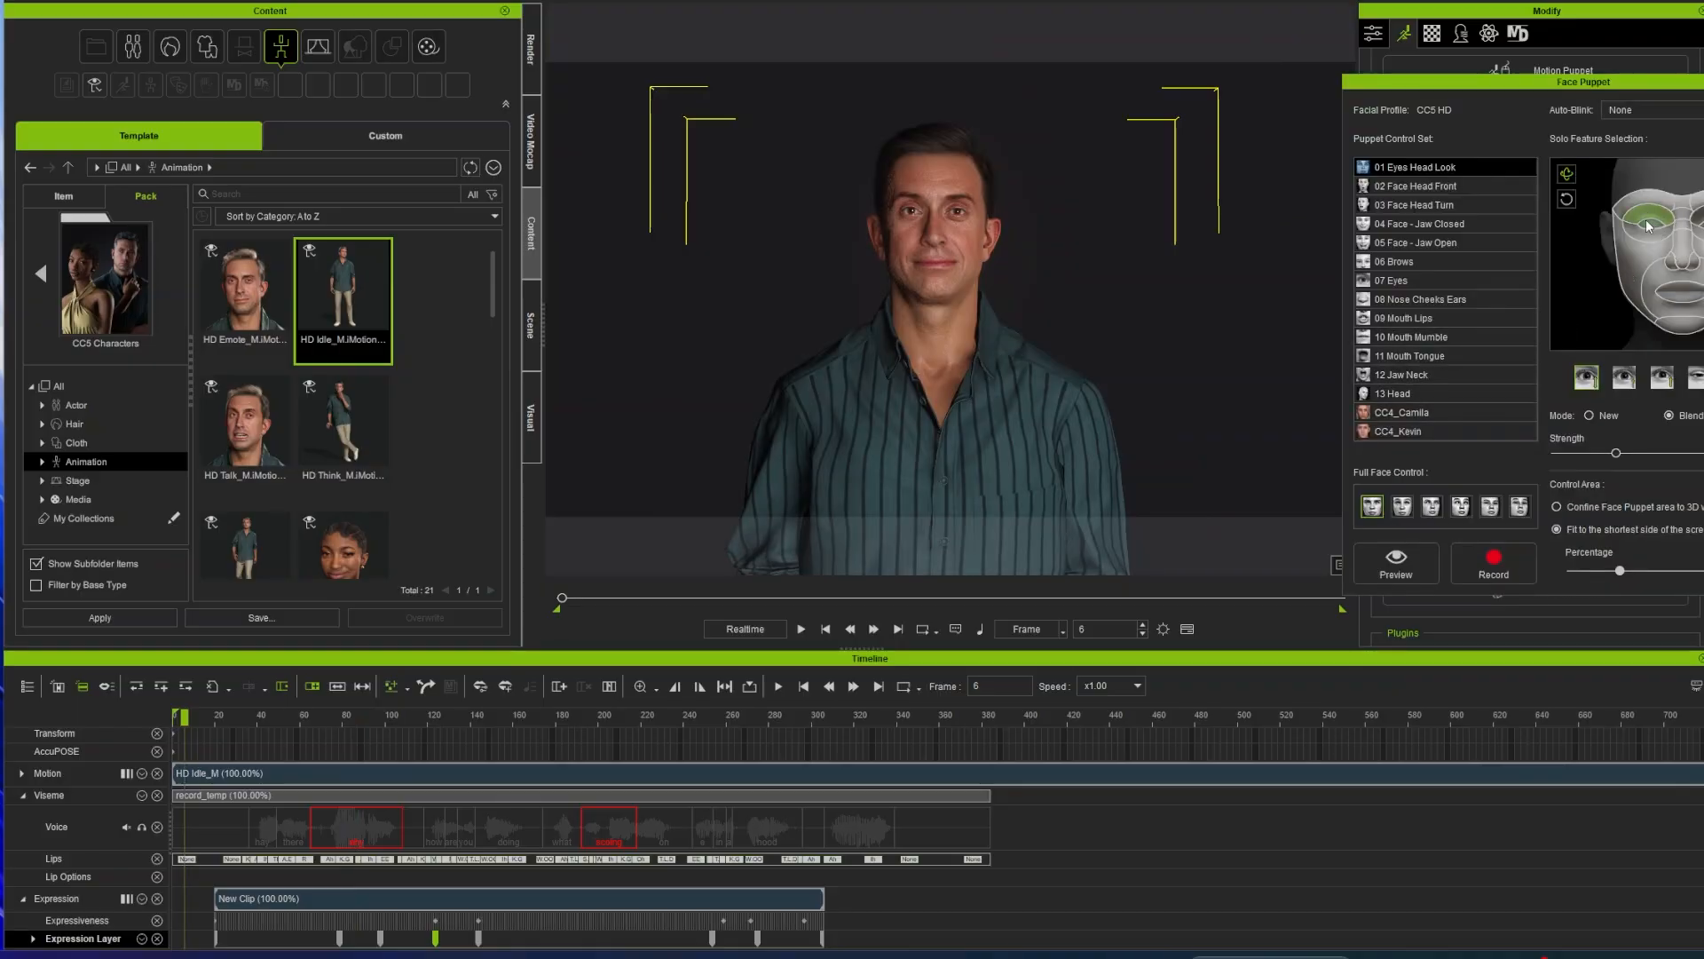
click(1646, 221)
click(1657, 238)
click(1695, 223)
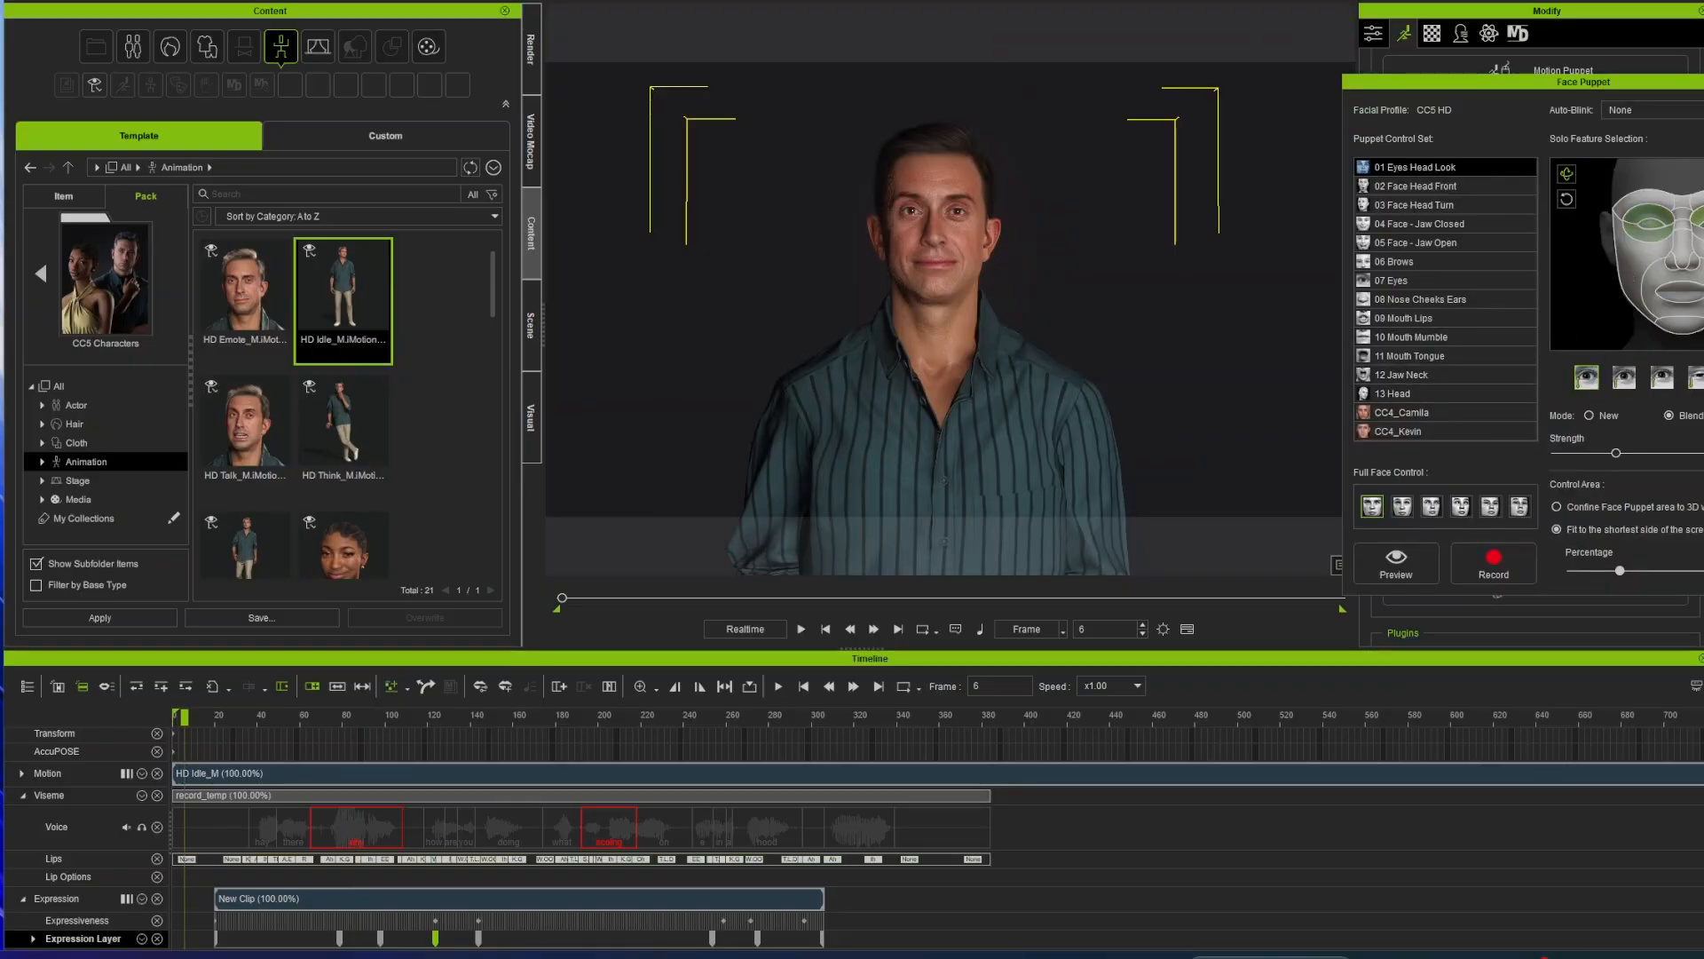
click(1648, 223)
click(1649, 222)
click(1696, 223)
Step: Preview the eye puppeteering, and record an eyes-only Face Puppet performance from frame 1 to frame 526
click(1399, 566)
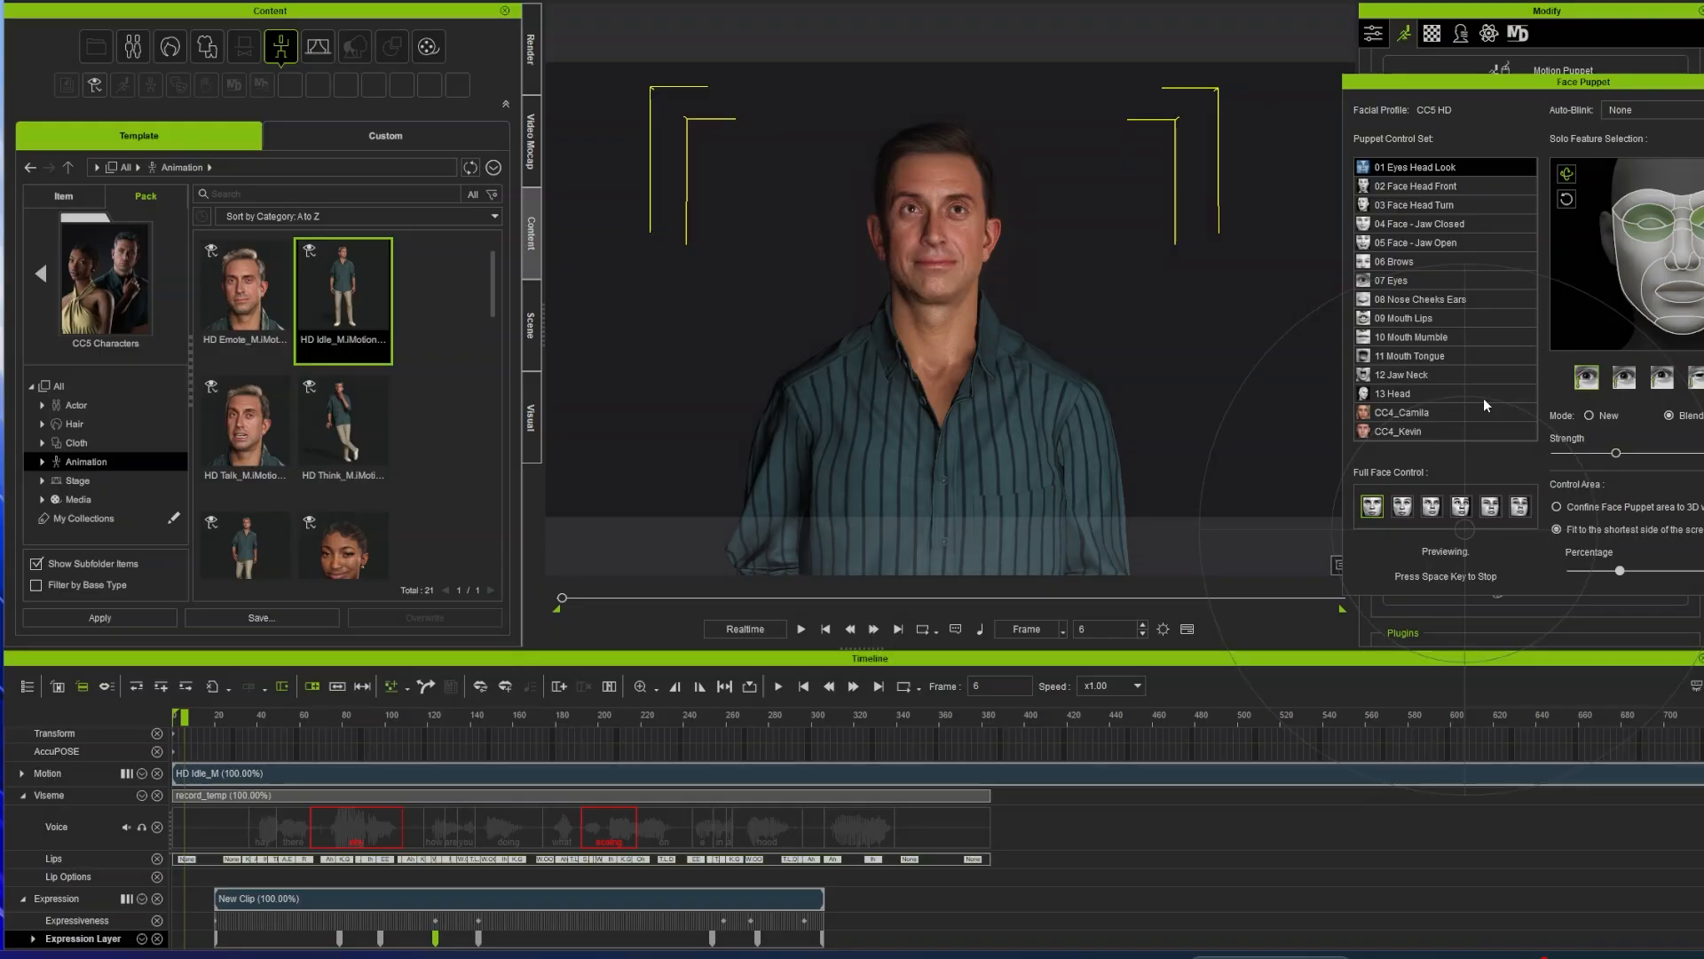
key(space)
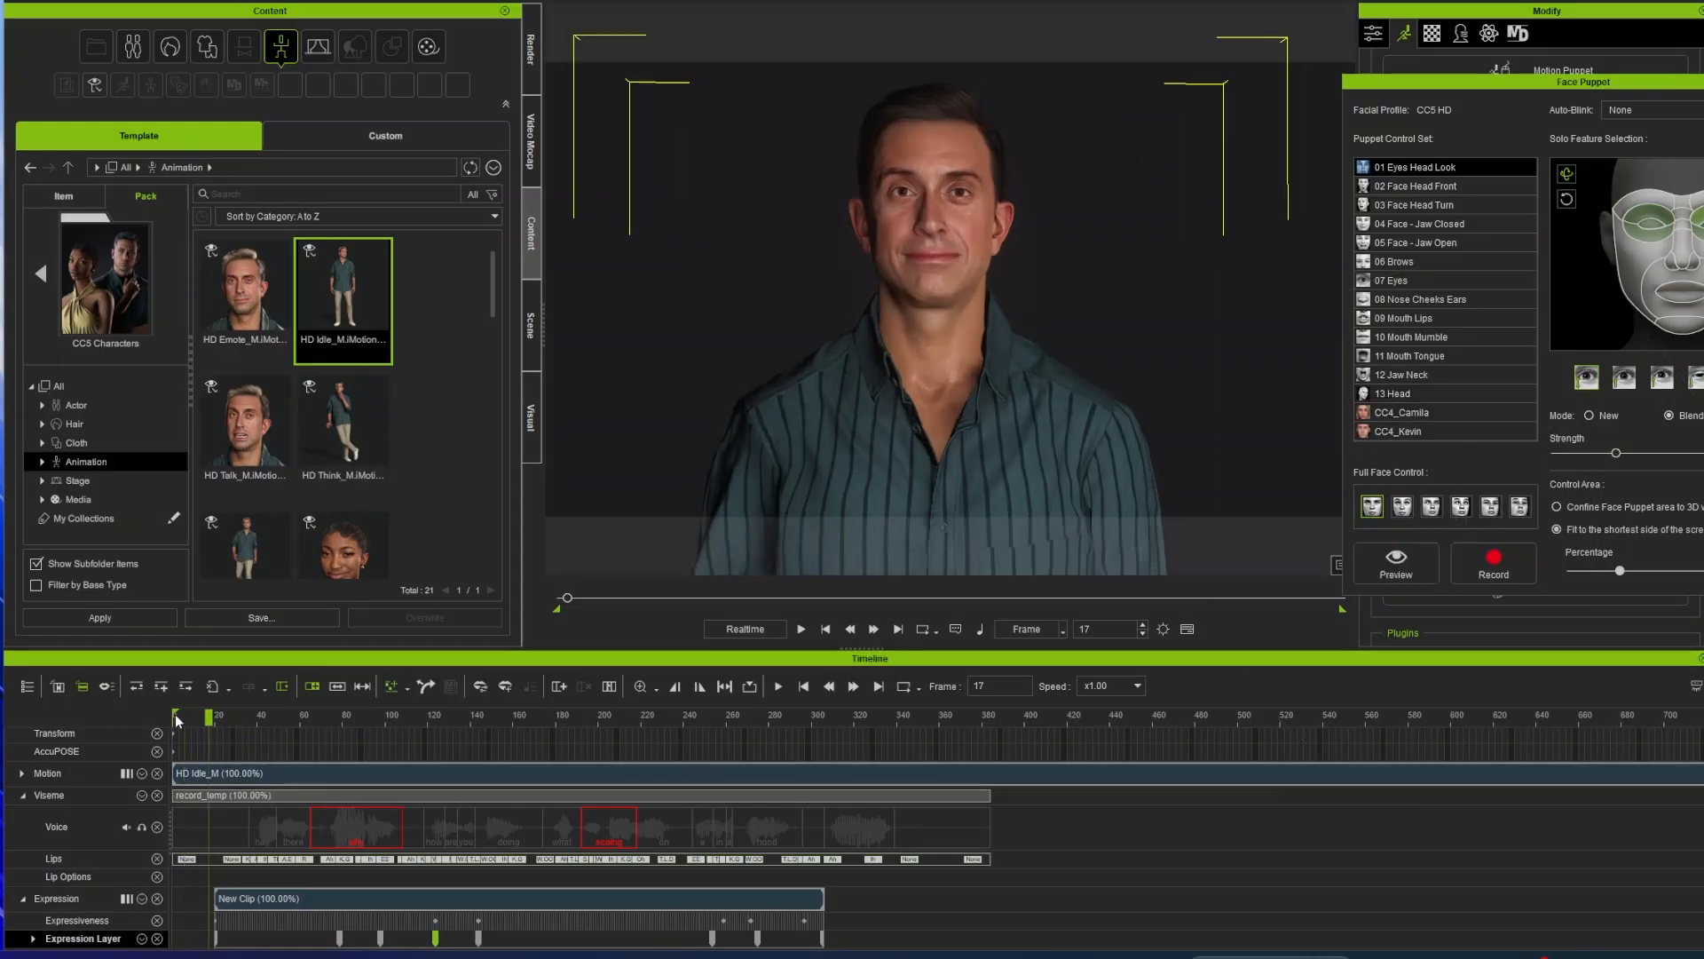
click(1494, 563)
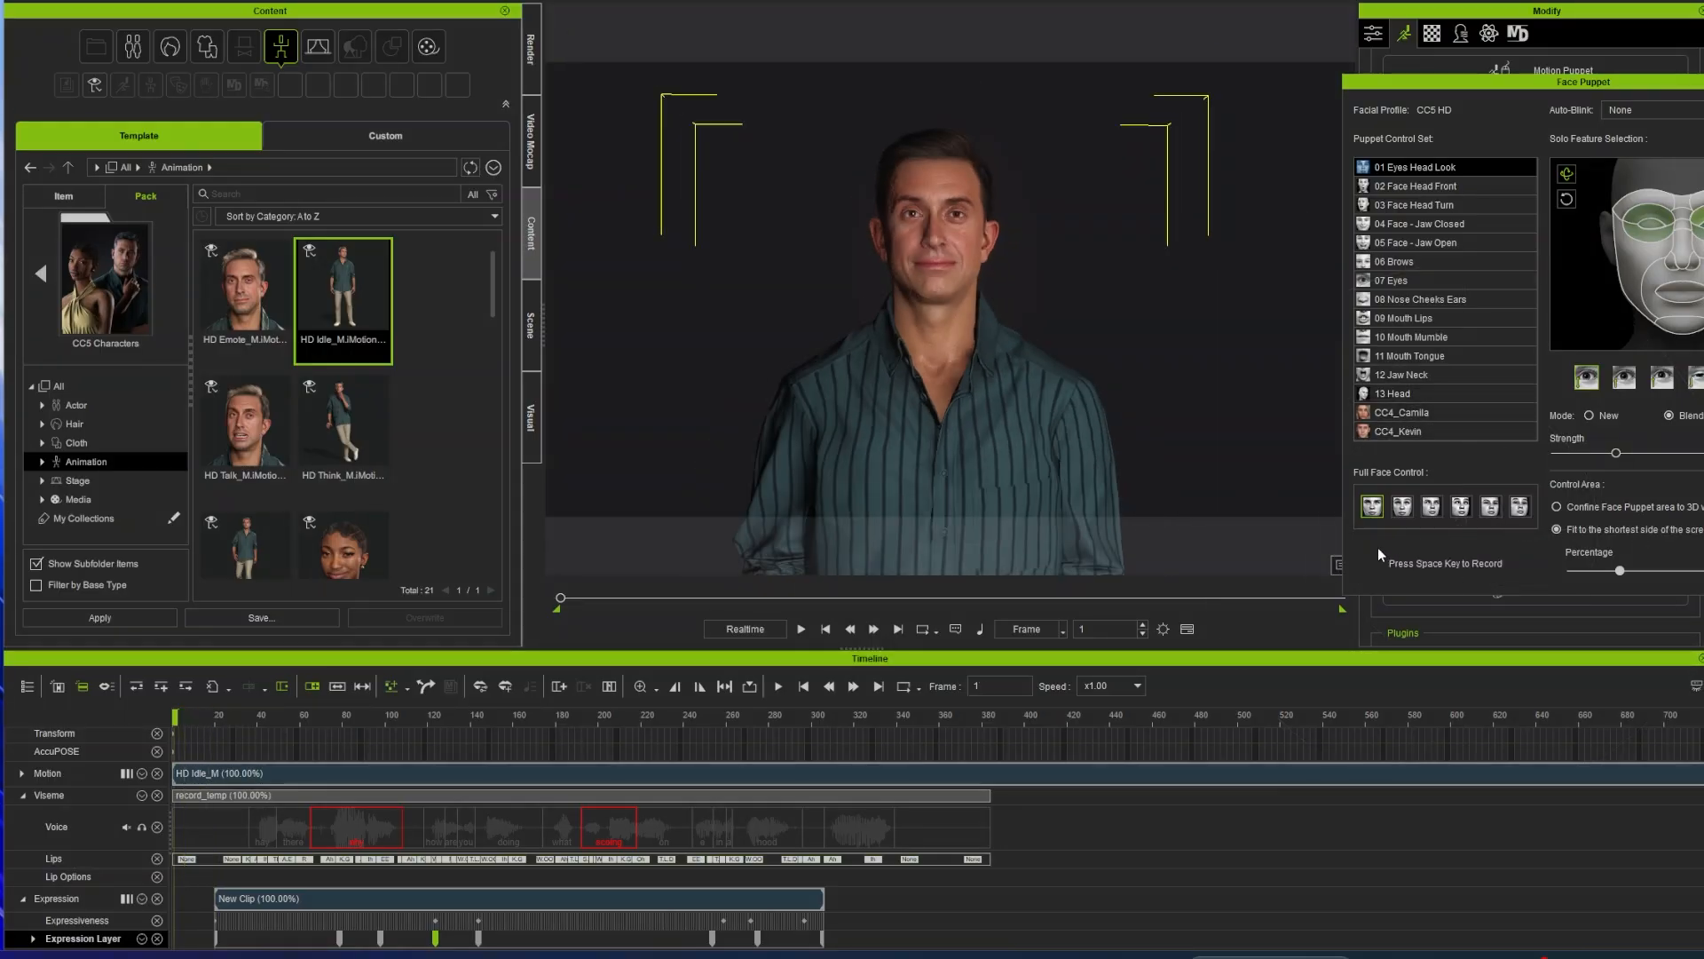
key(space)
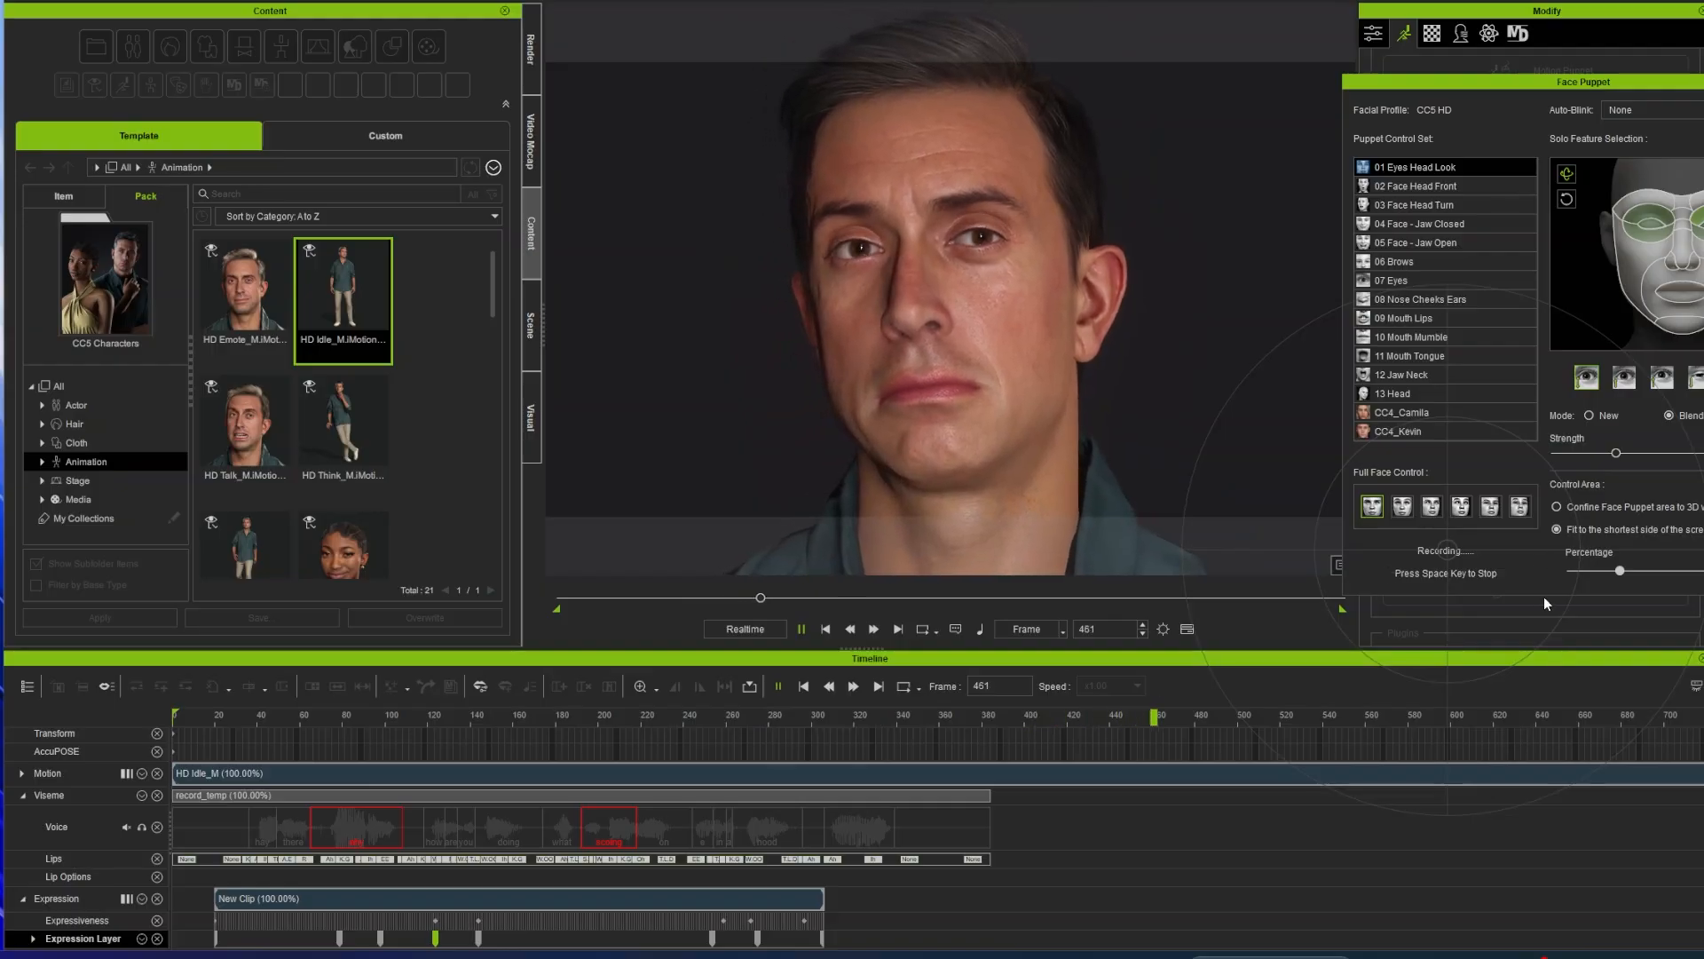
key(space)
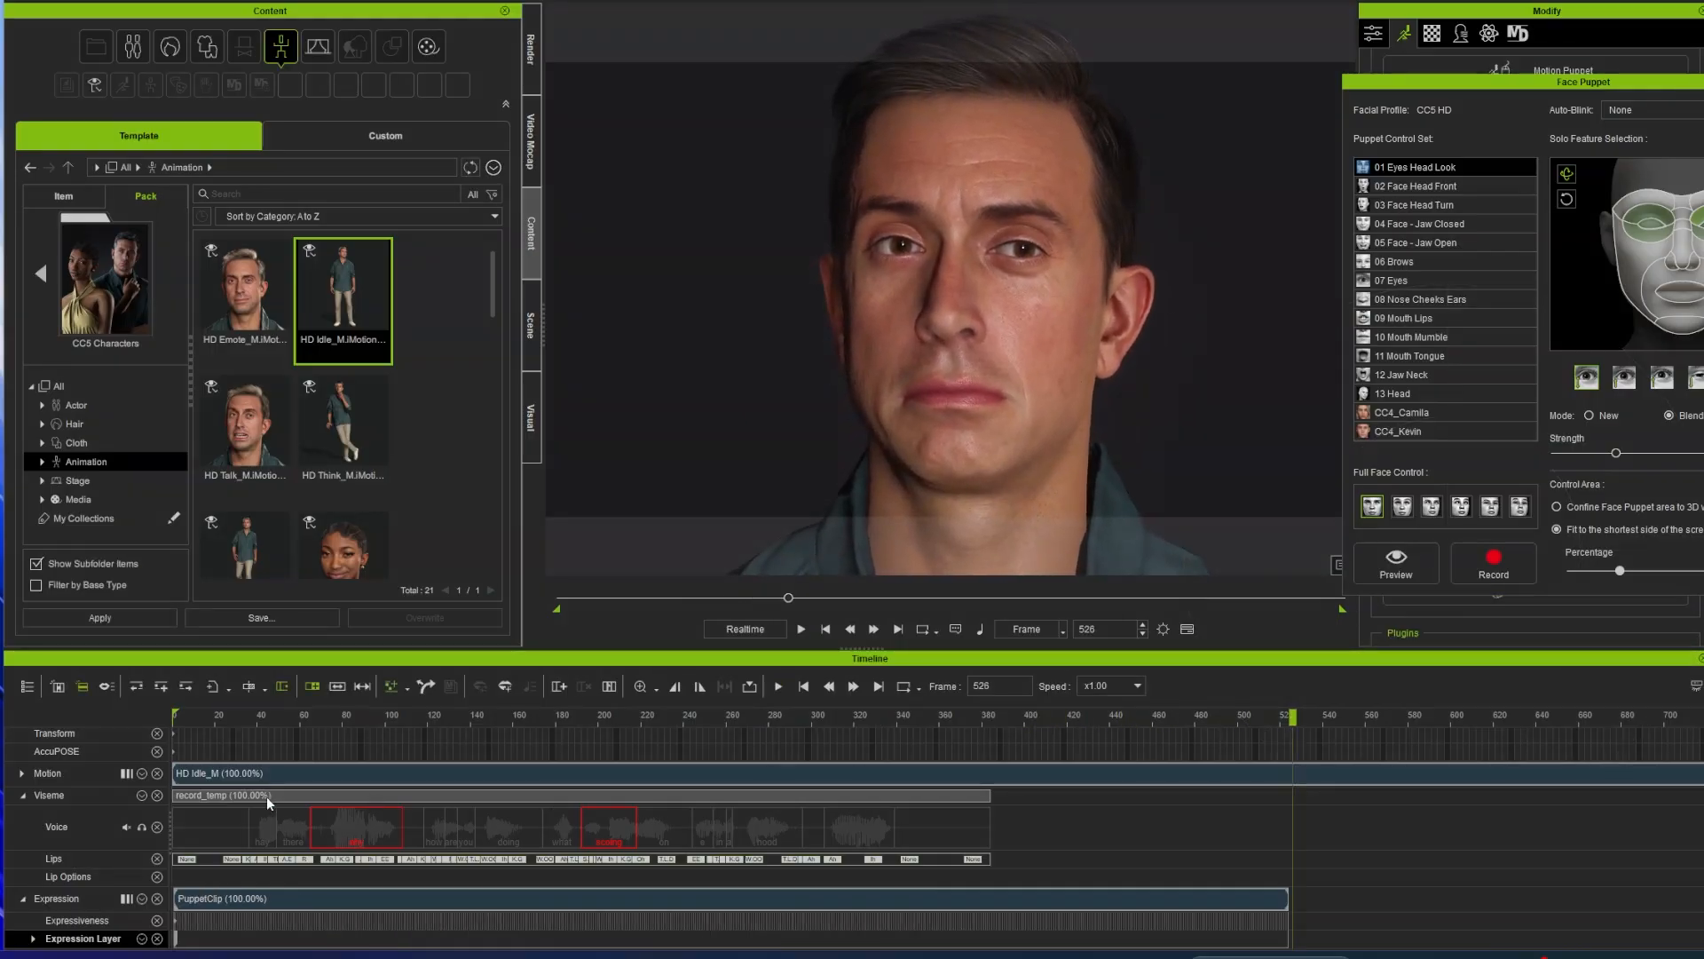
Step: Delete all camera keys after frame 27 from the timeline
scroll(91, 810, up, 1)
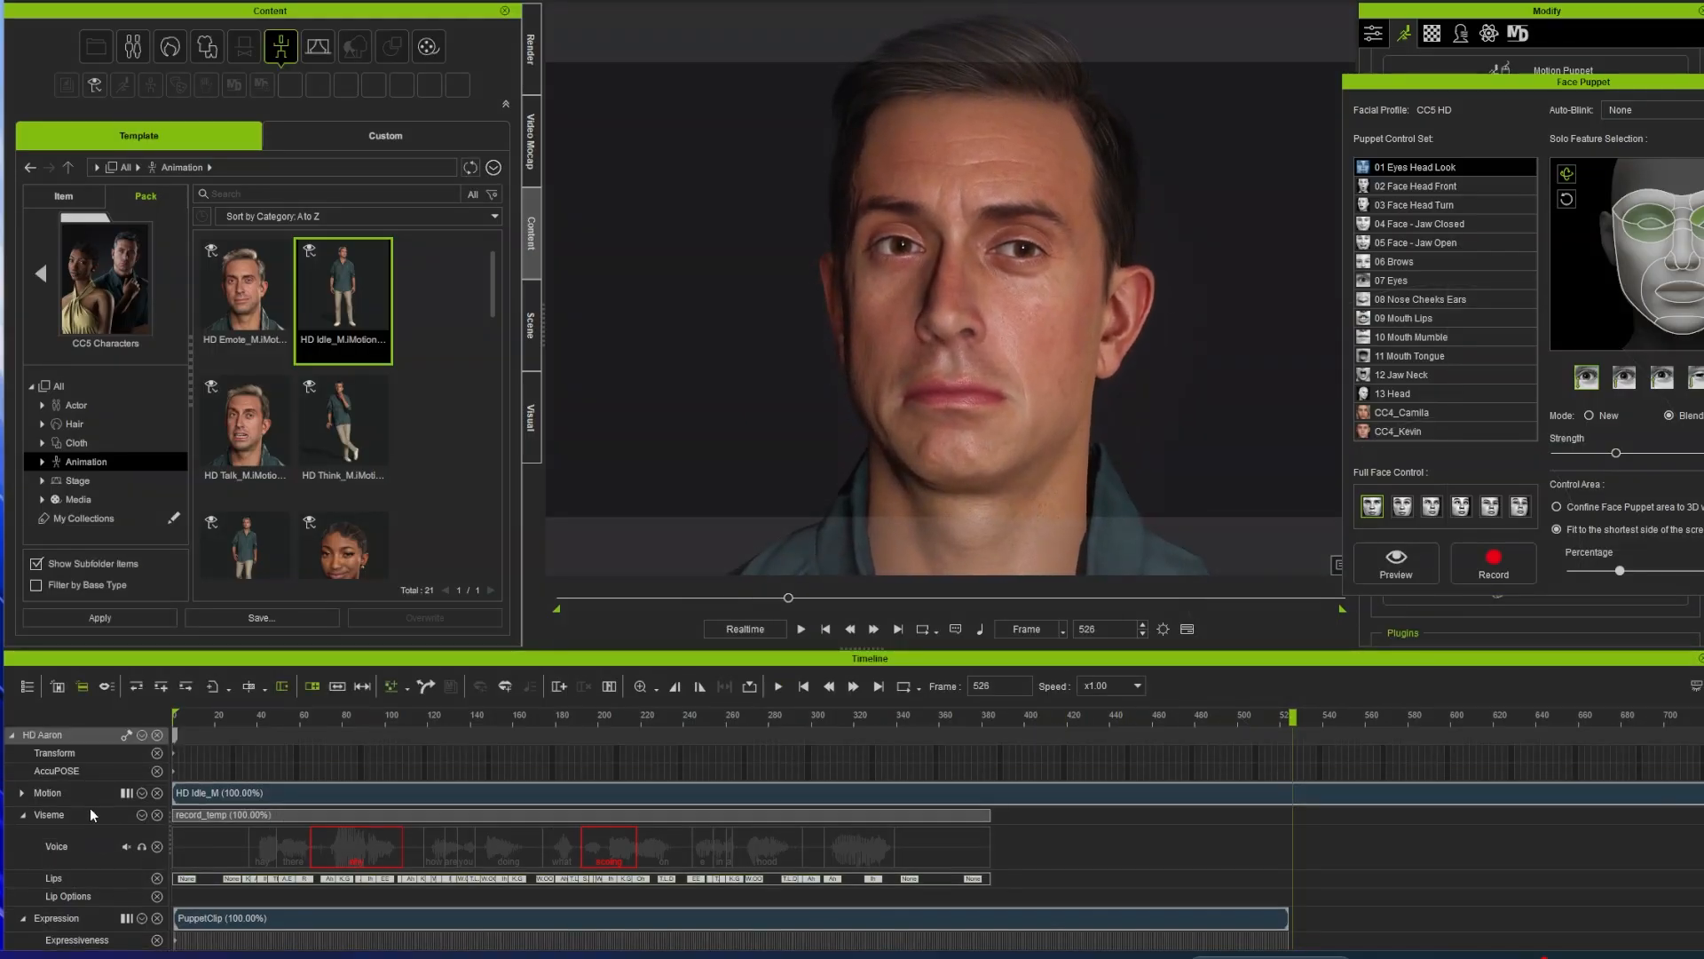
scroll(93, 814, down, 1)
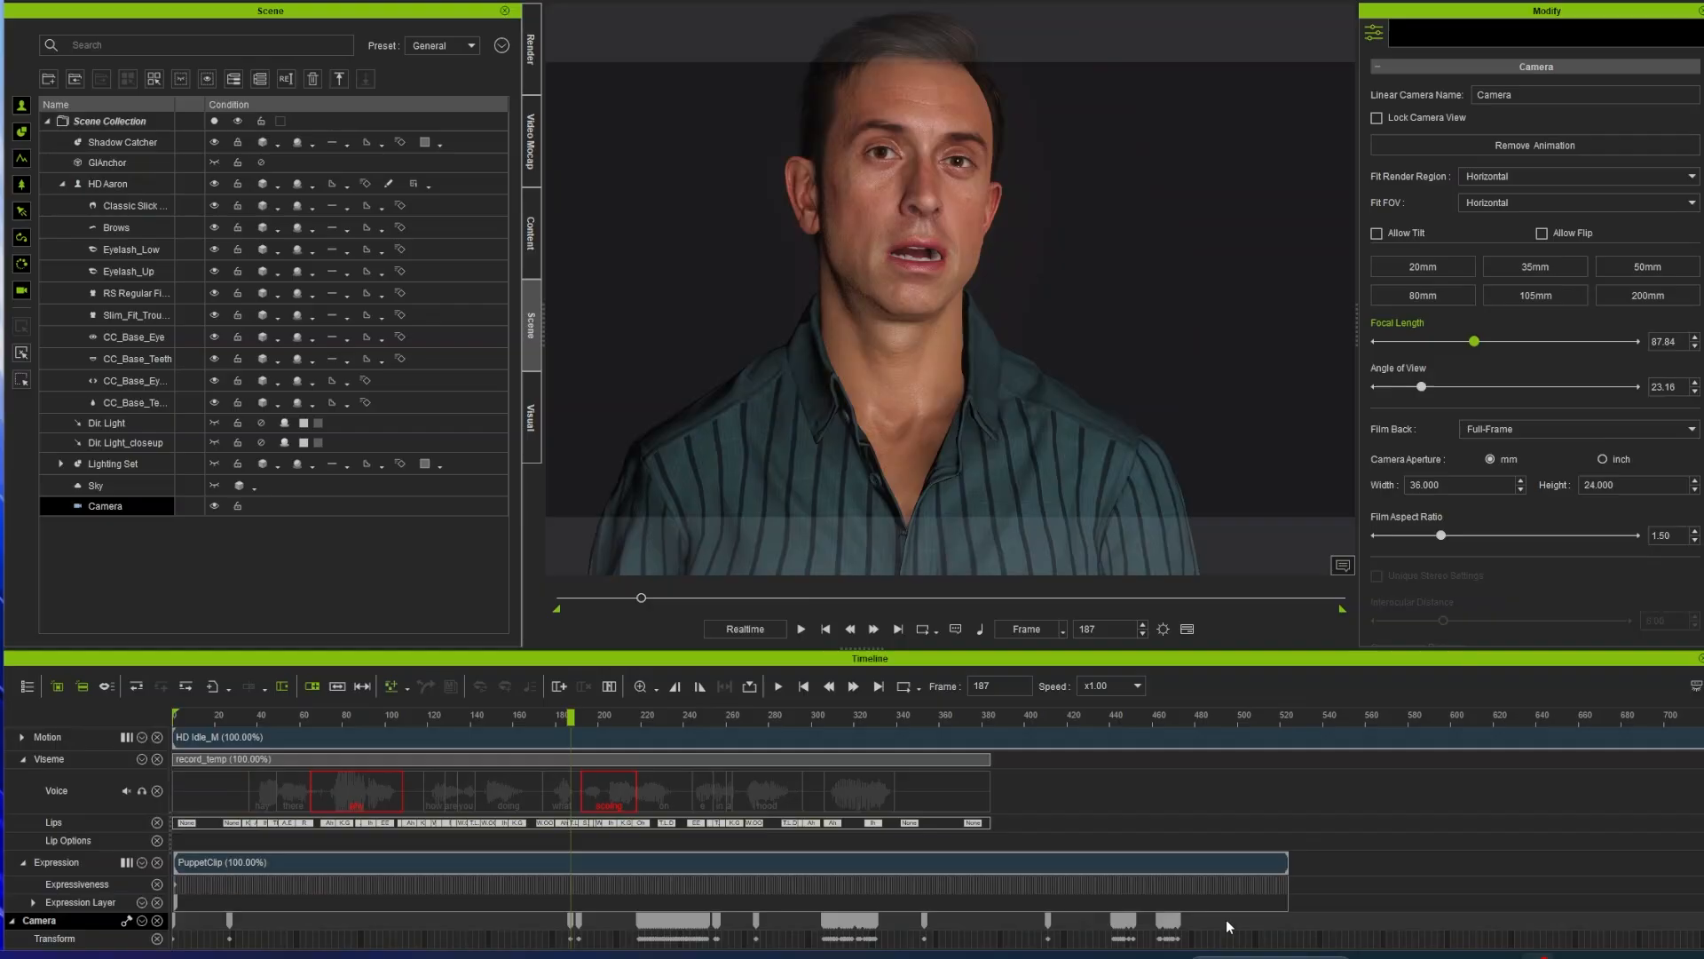
drag(1227, 919, 303, 956)
key(Delete)
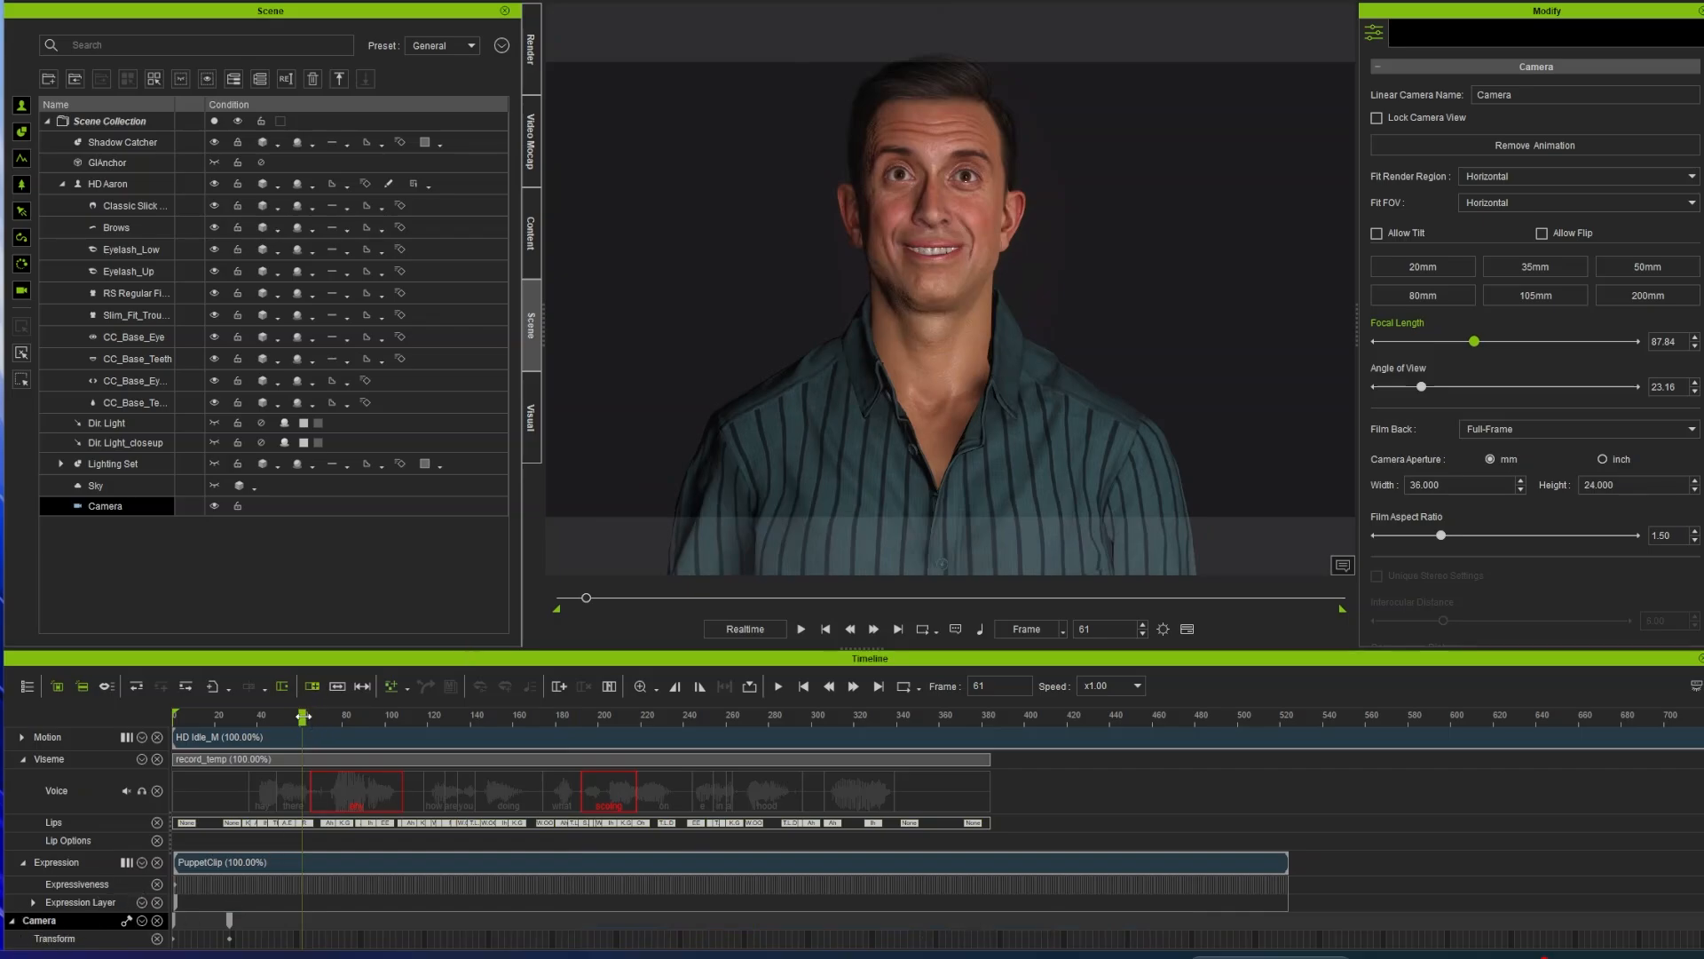
Step: Play back the animation while moving the camera closer, and delete the resulting camera keys near frame 137
drag(303, 715, 185, 720)
key(space)
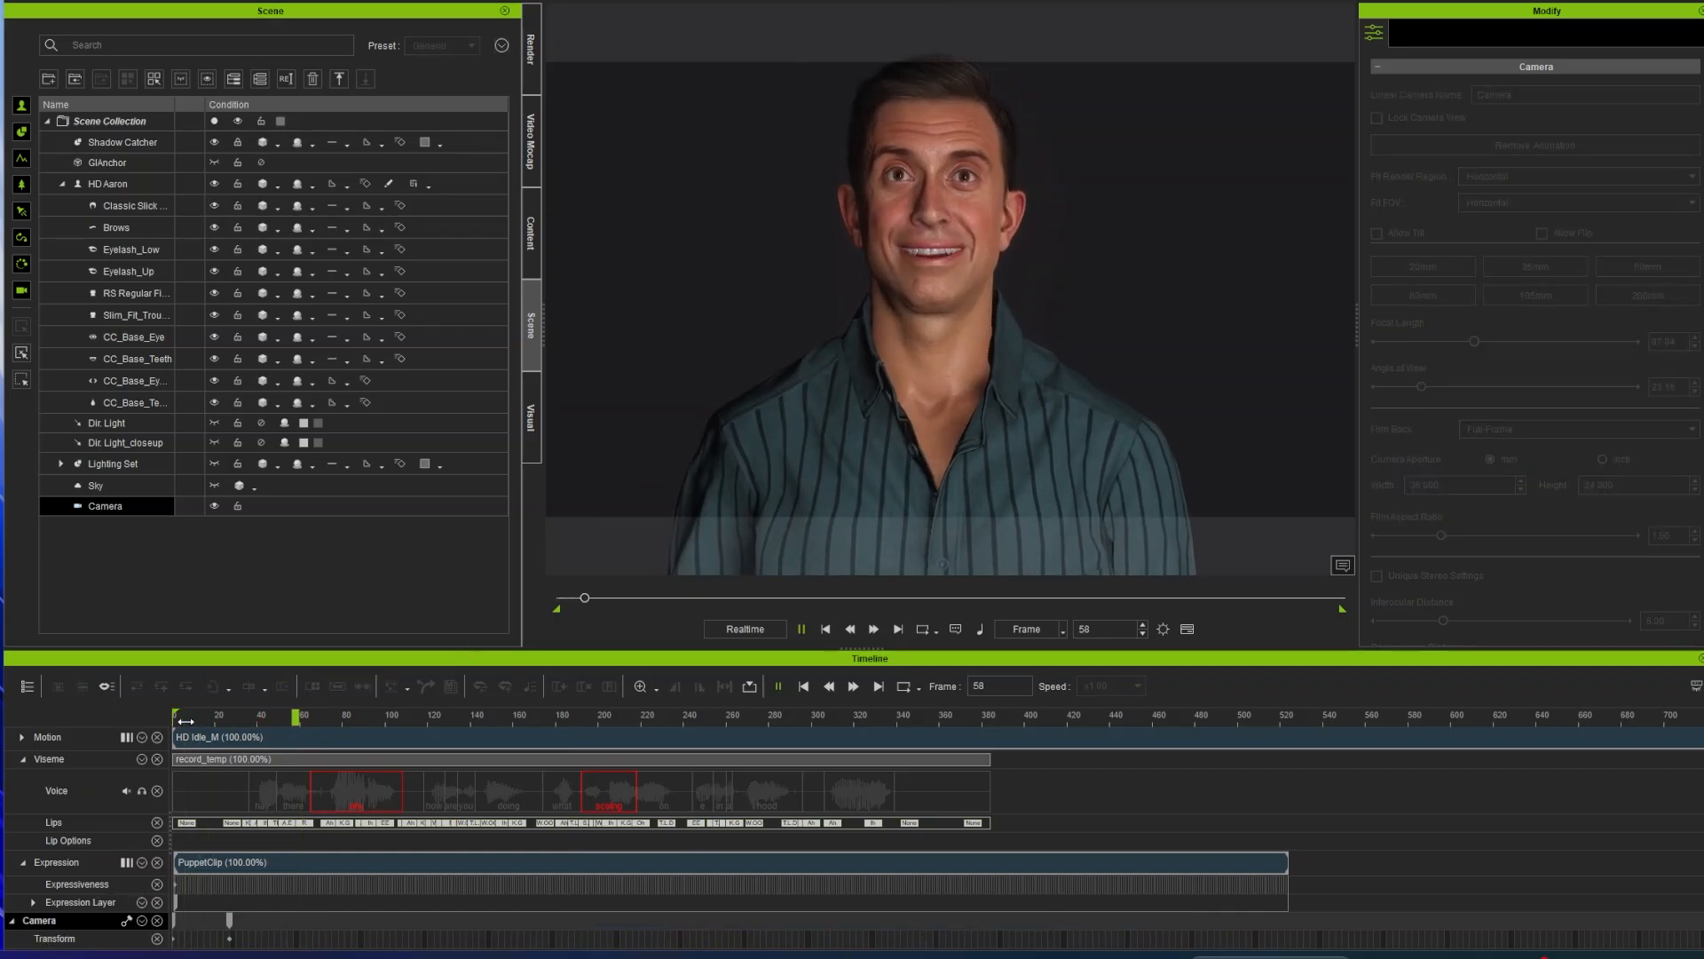
scroll(983, 259, up, 2)
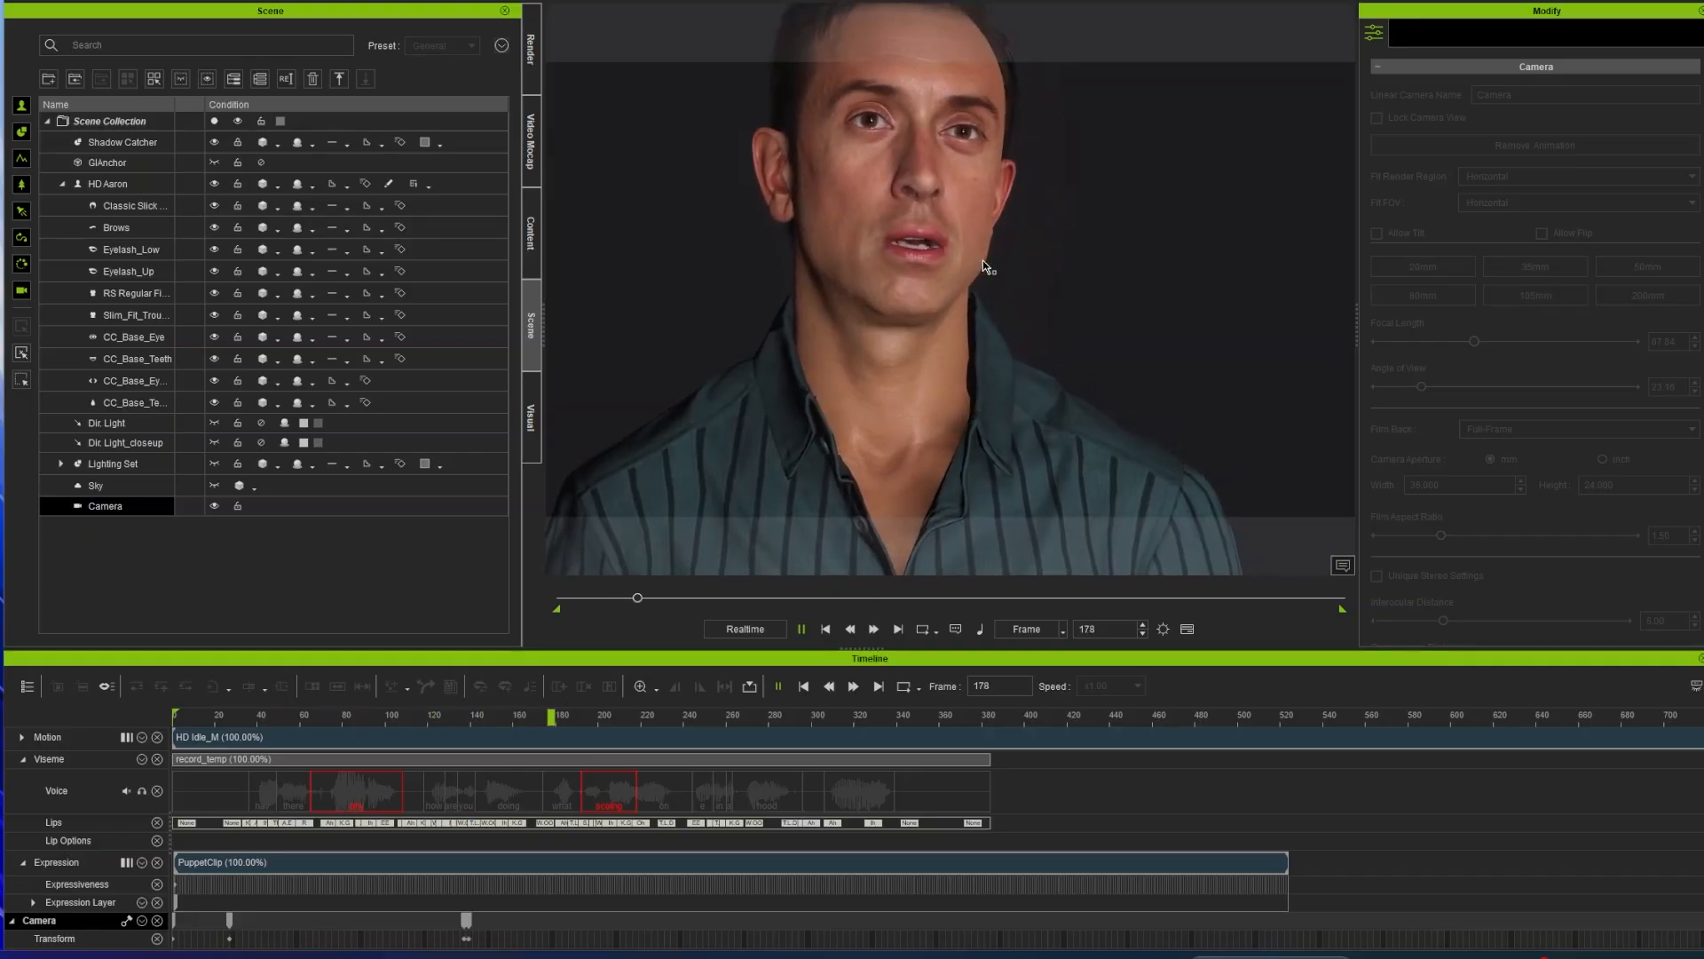
key(space)
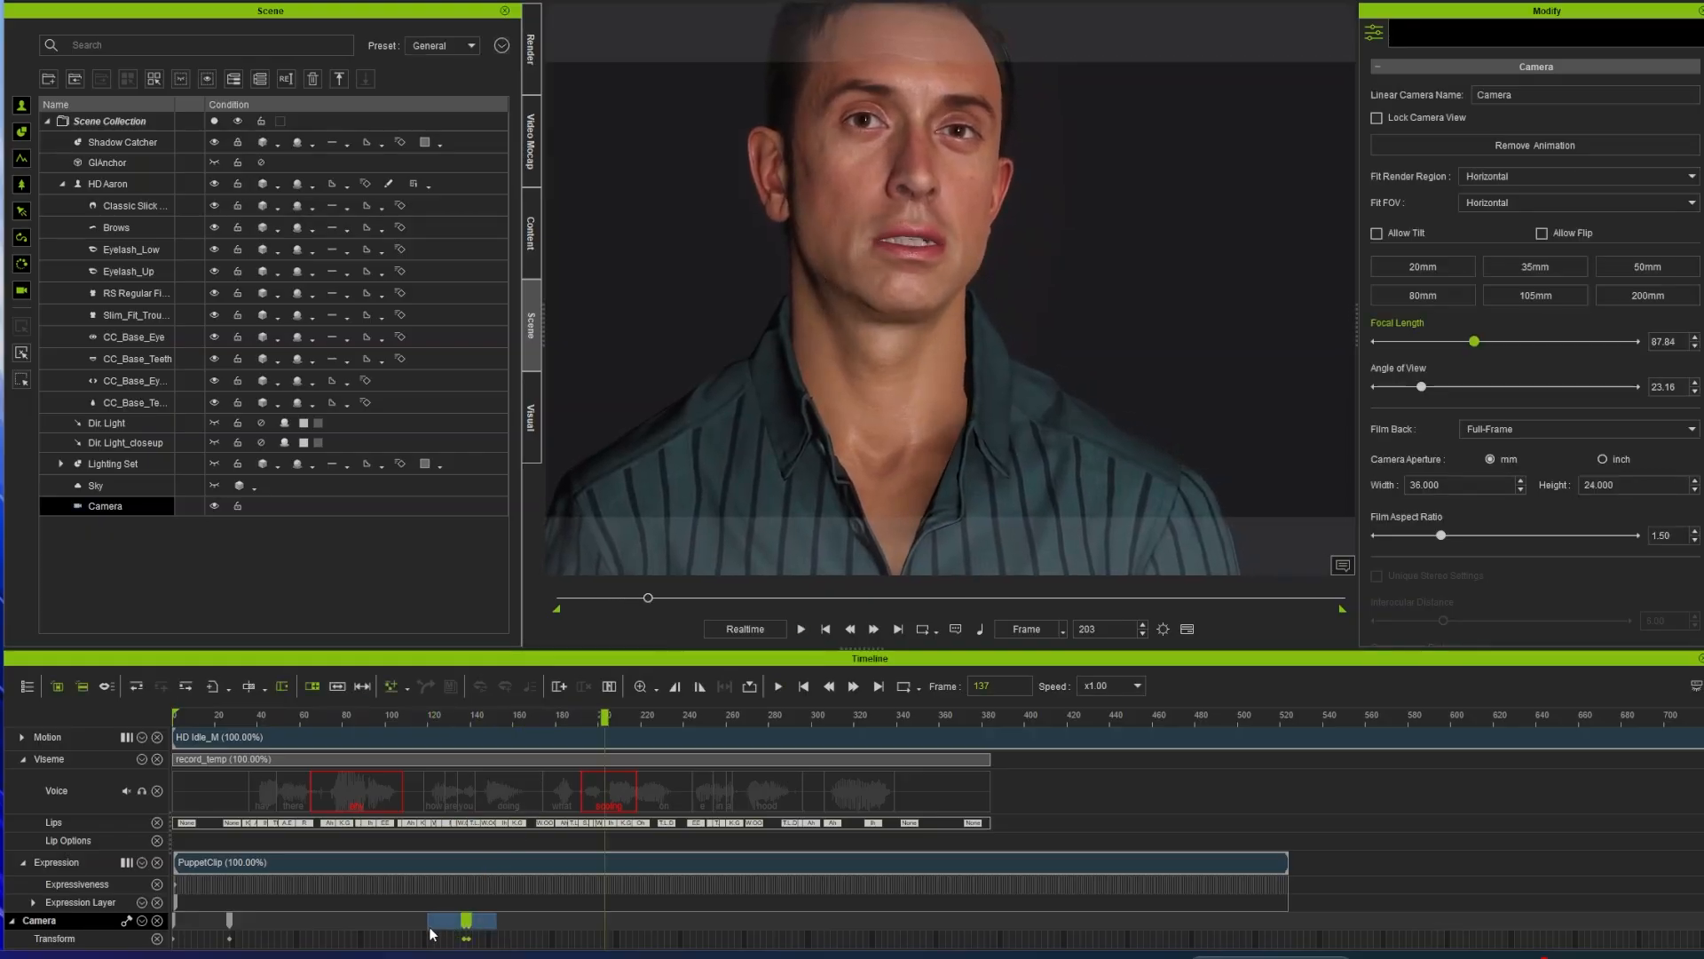
click(432, 932)
key(Delete)
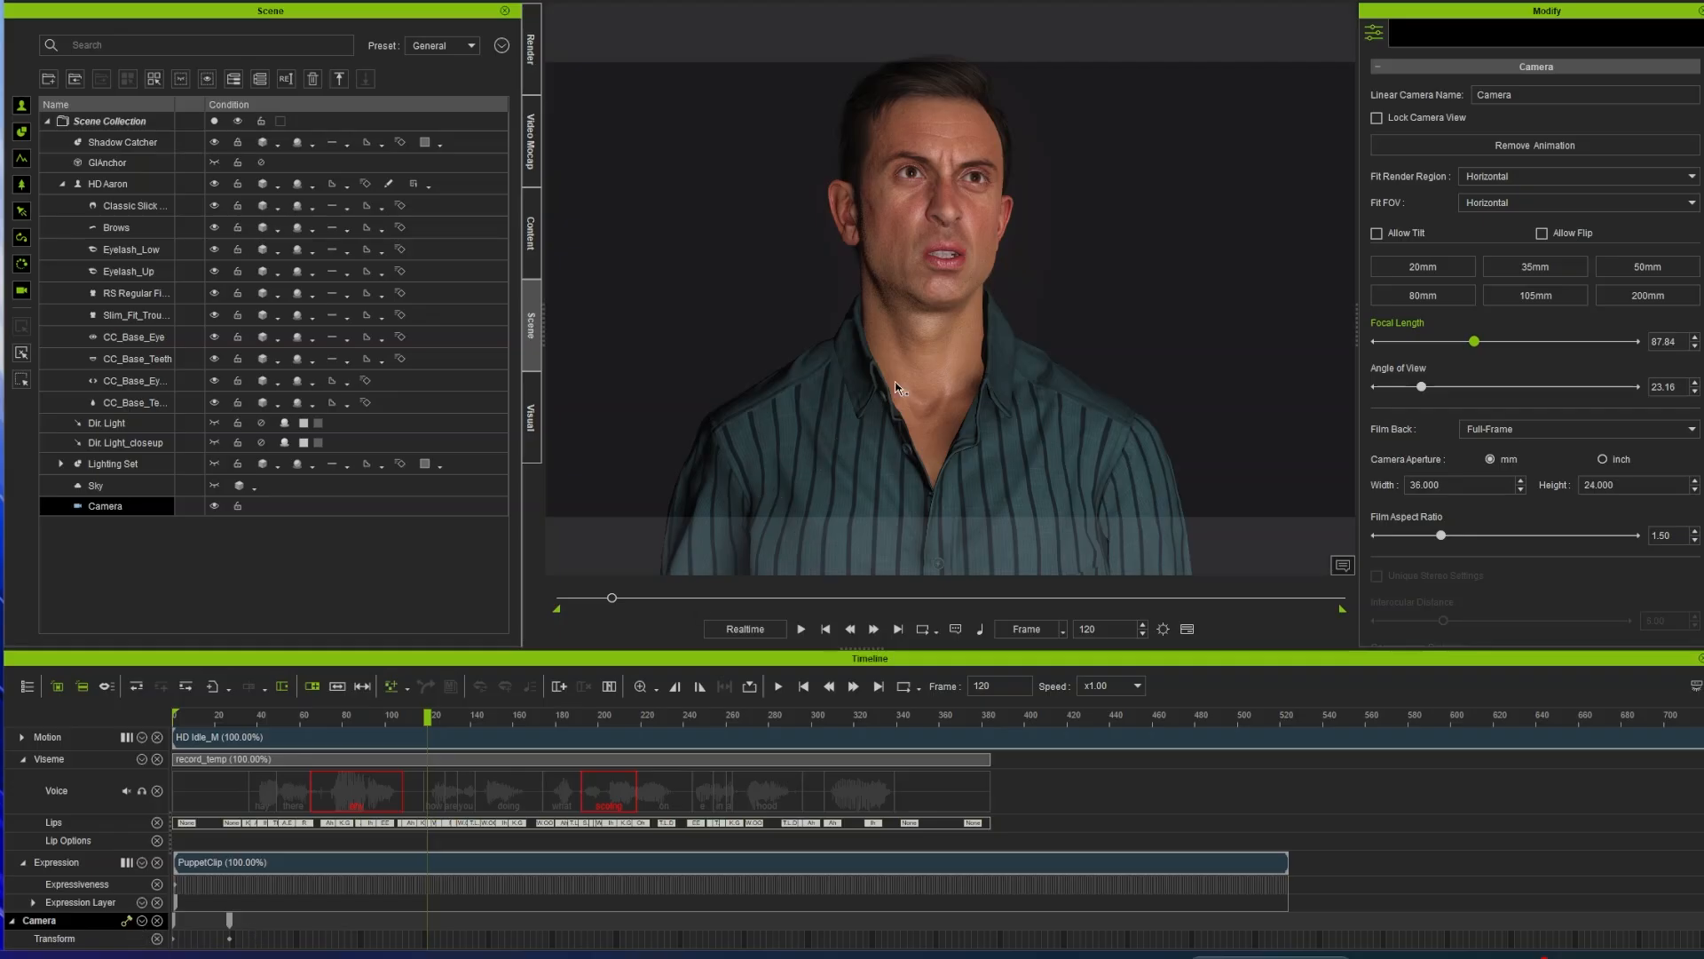
Step: Replace the camera key at frame 27 with a close-up framing of the face keyed at frame 19
mouse_move(938, 319)
right_down()
mouse_move(941, 297)
mouse_move(919, 305)
right_up()
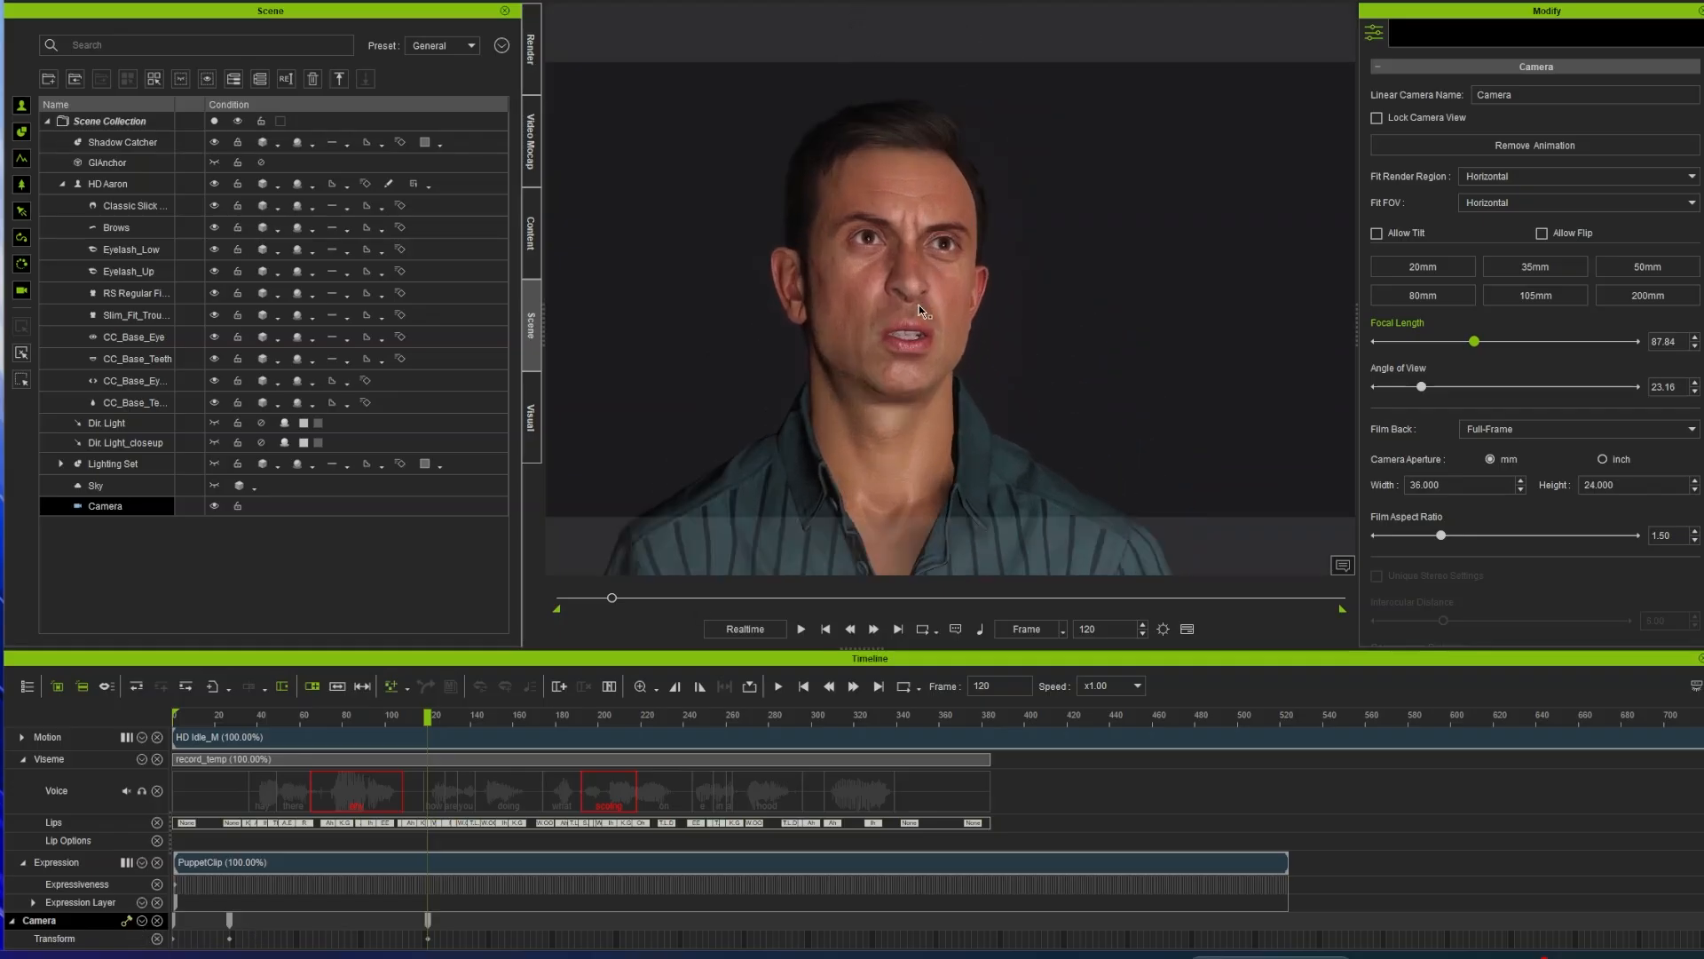
click(229, 924)
key(Delete)
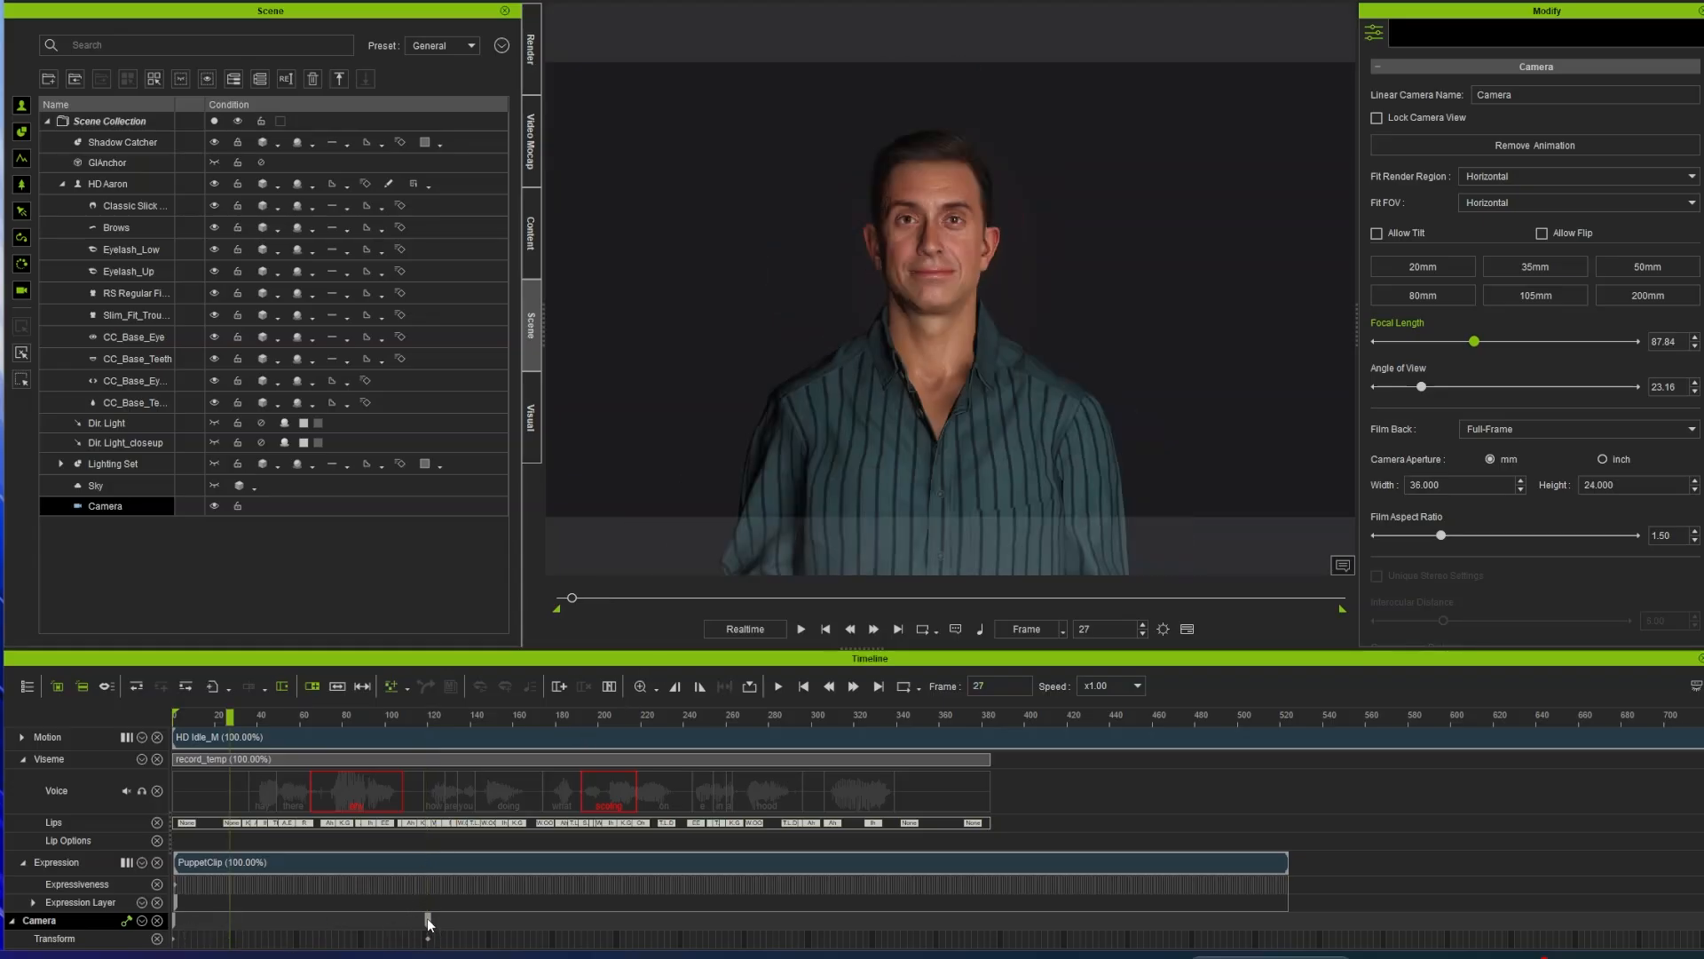
drag(428, 919, 213, 919)
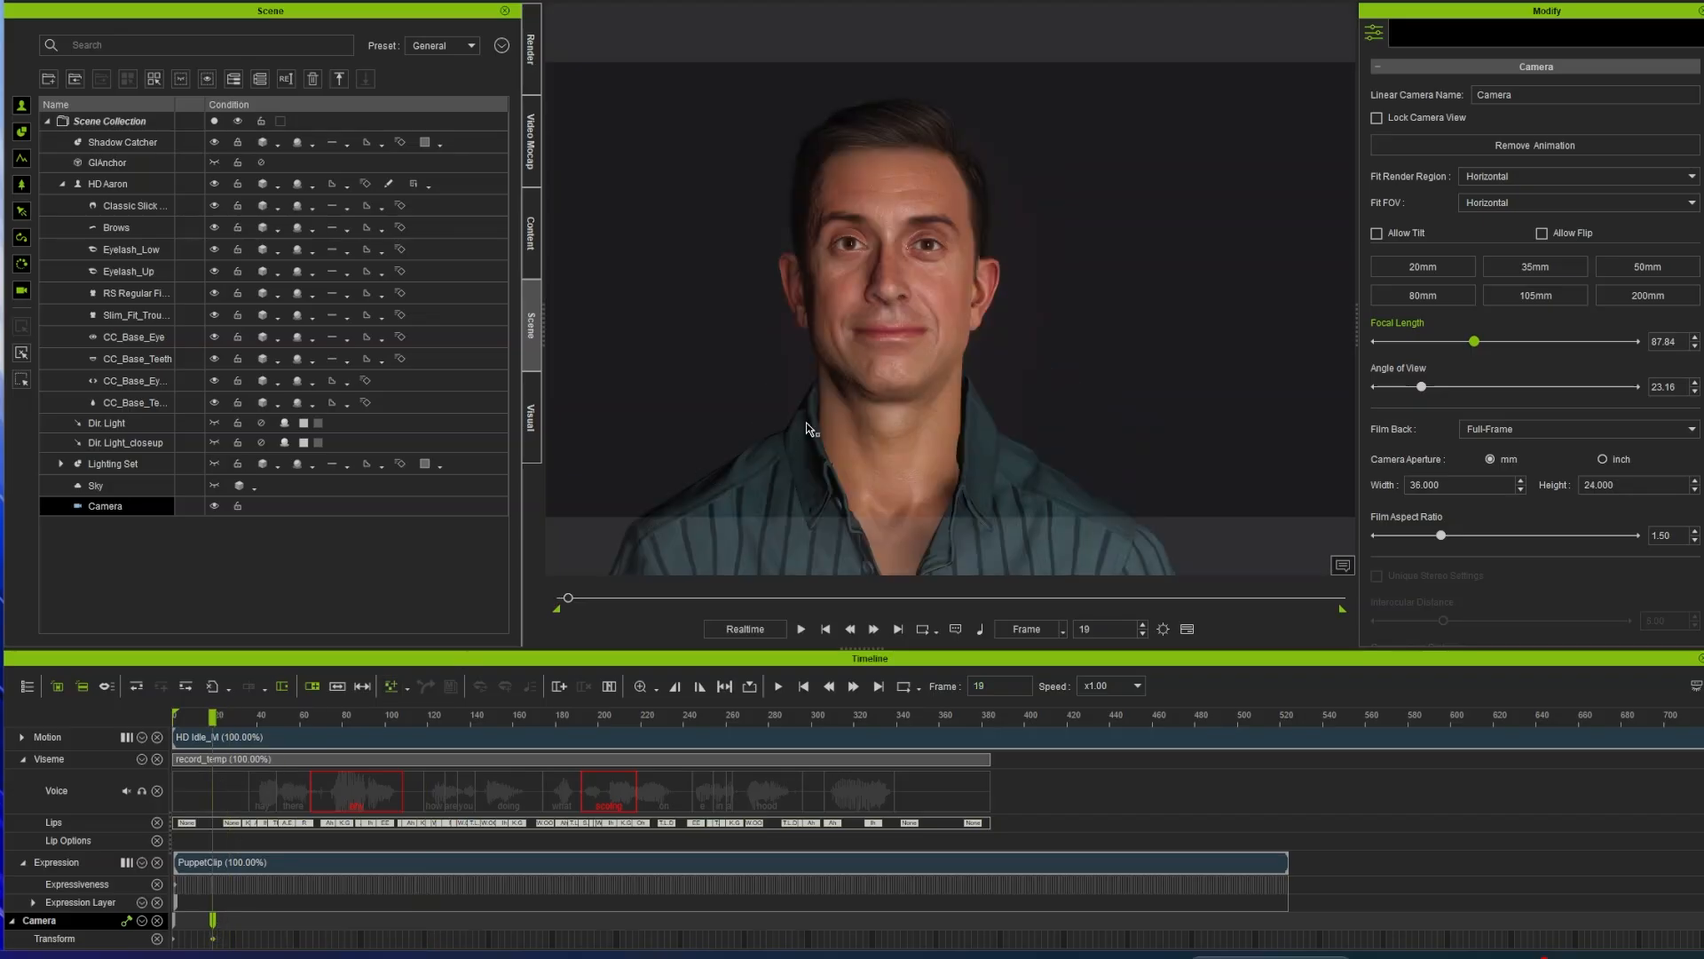
scroll(887, 325, up, 5)
middle_drag(1018, 261, 1086, 304)
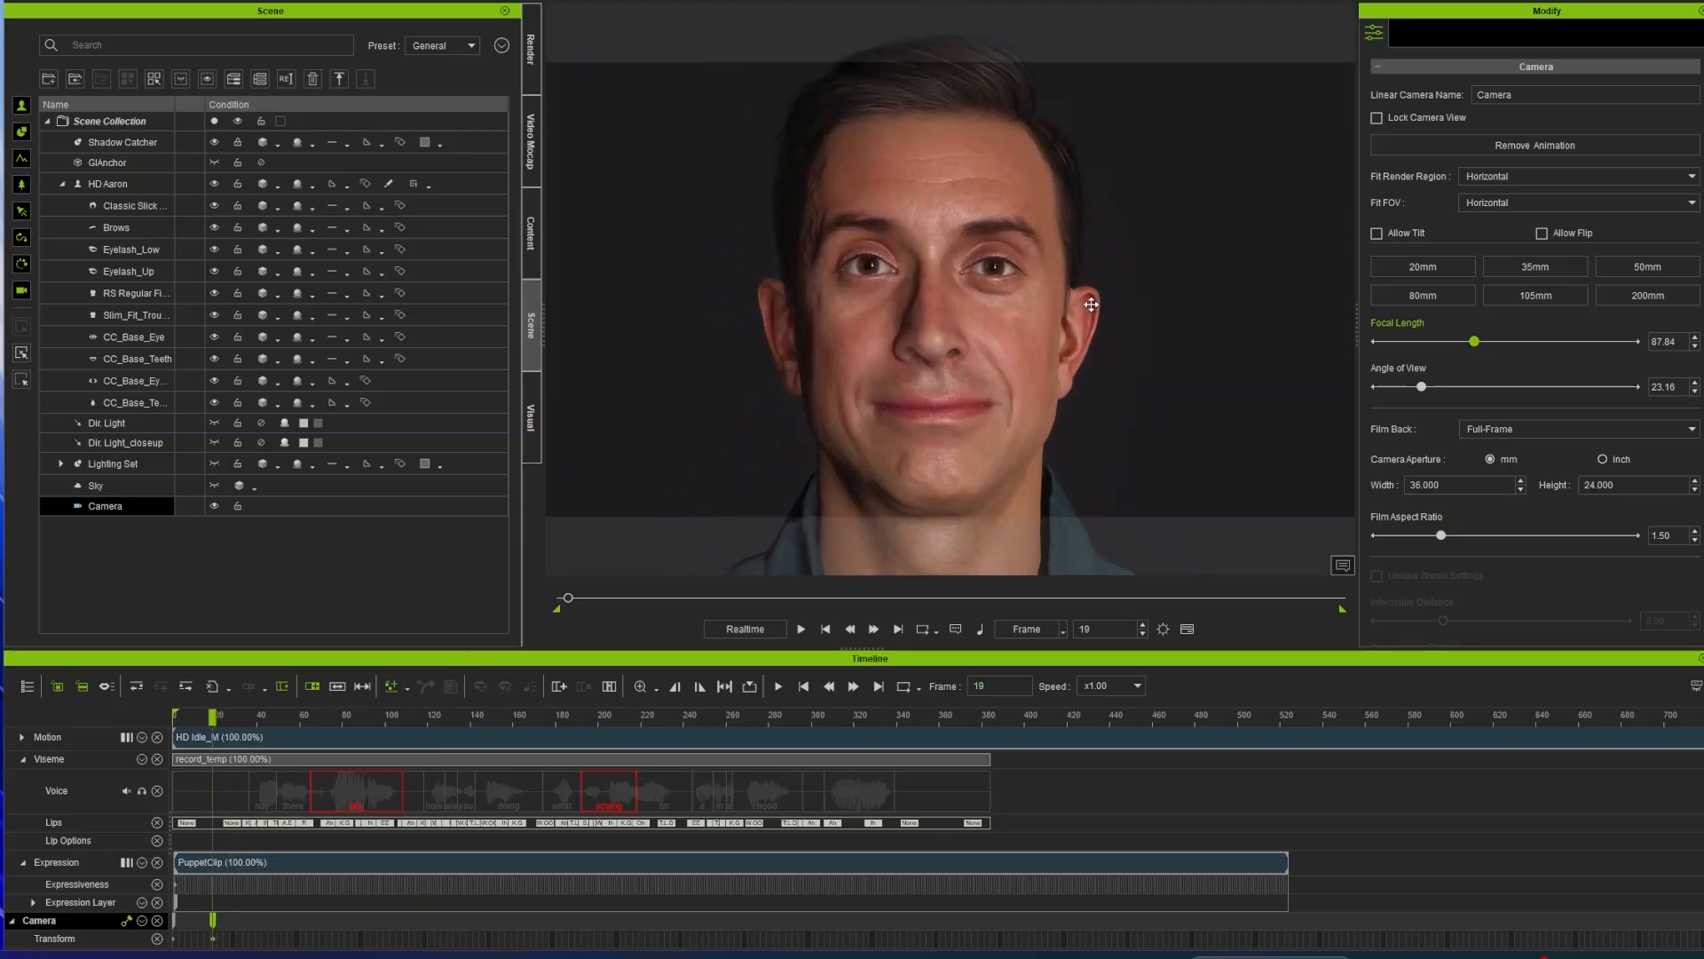
Step: Play back the animation in close-up, and scrub back through frame 82 to frame 52
key(space)
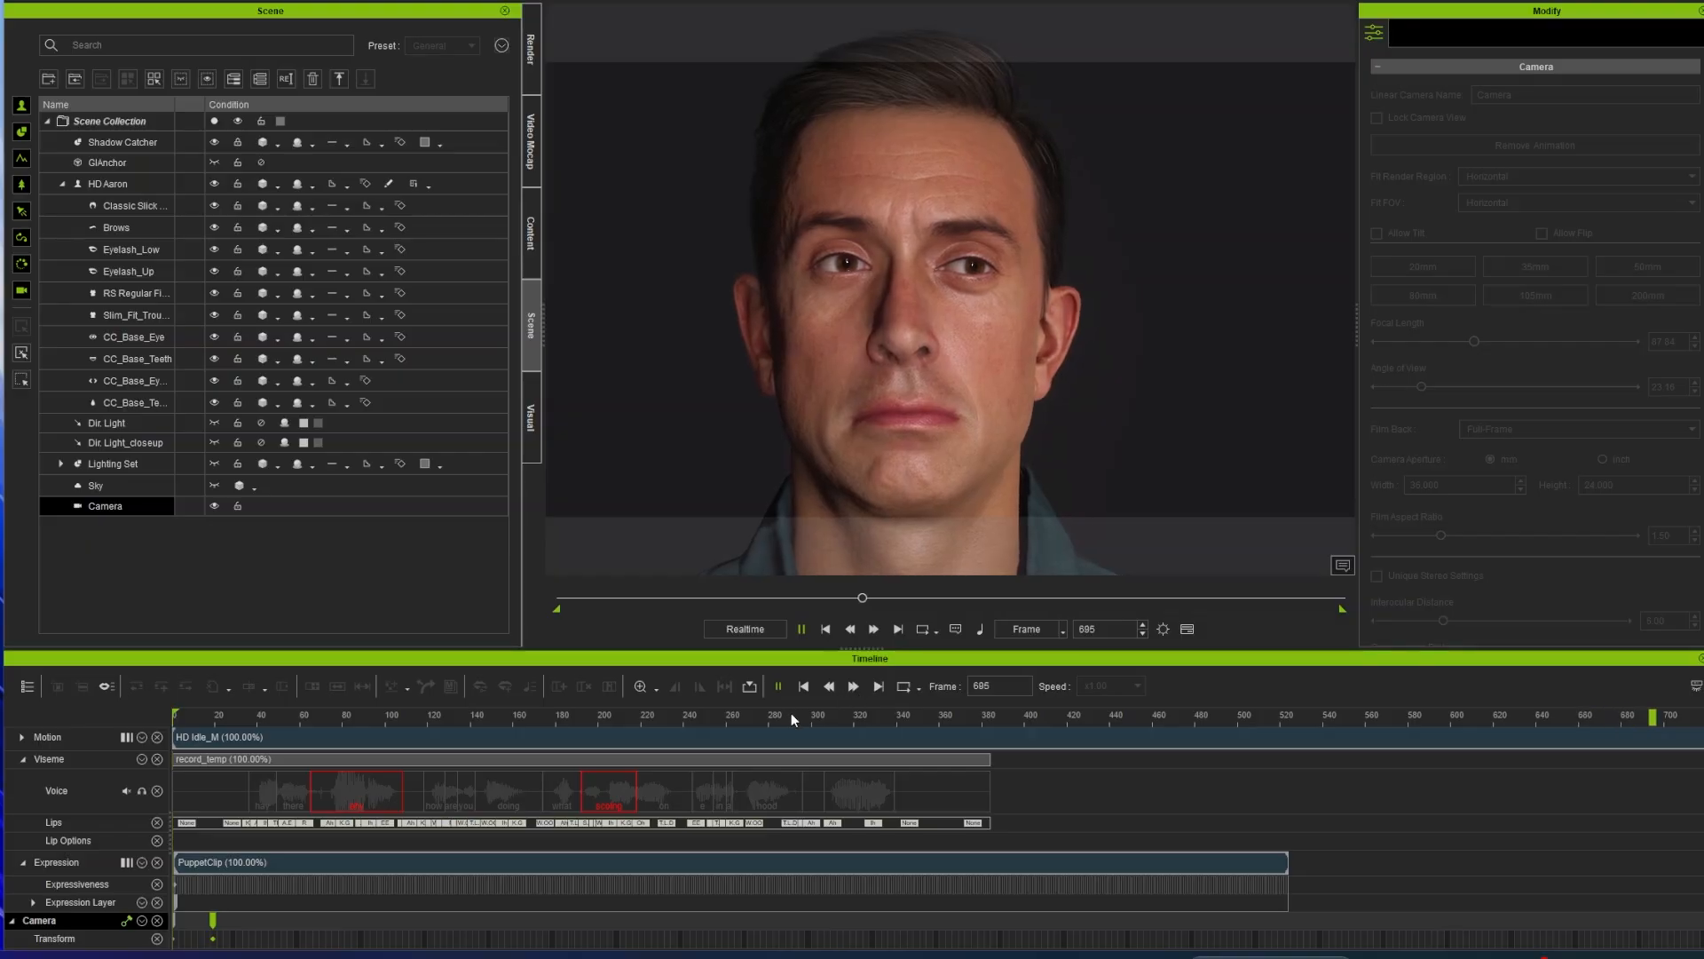
drag(786, 714, 348, 757)
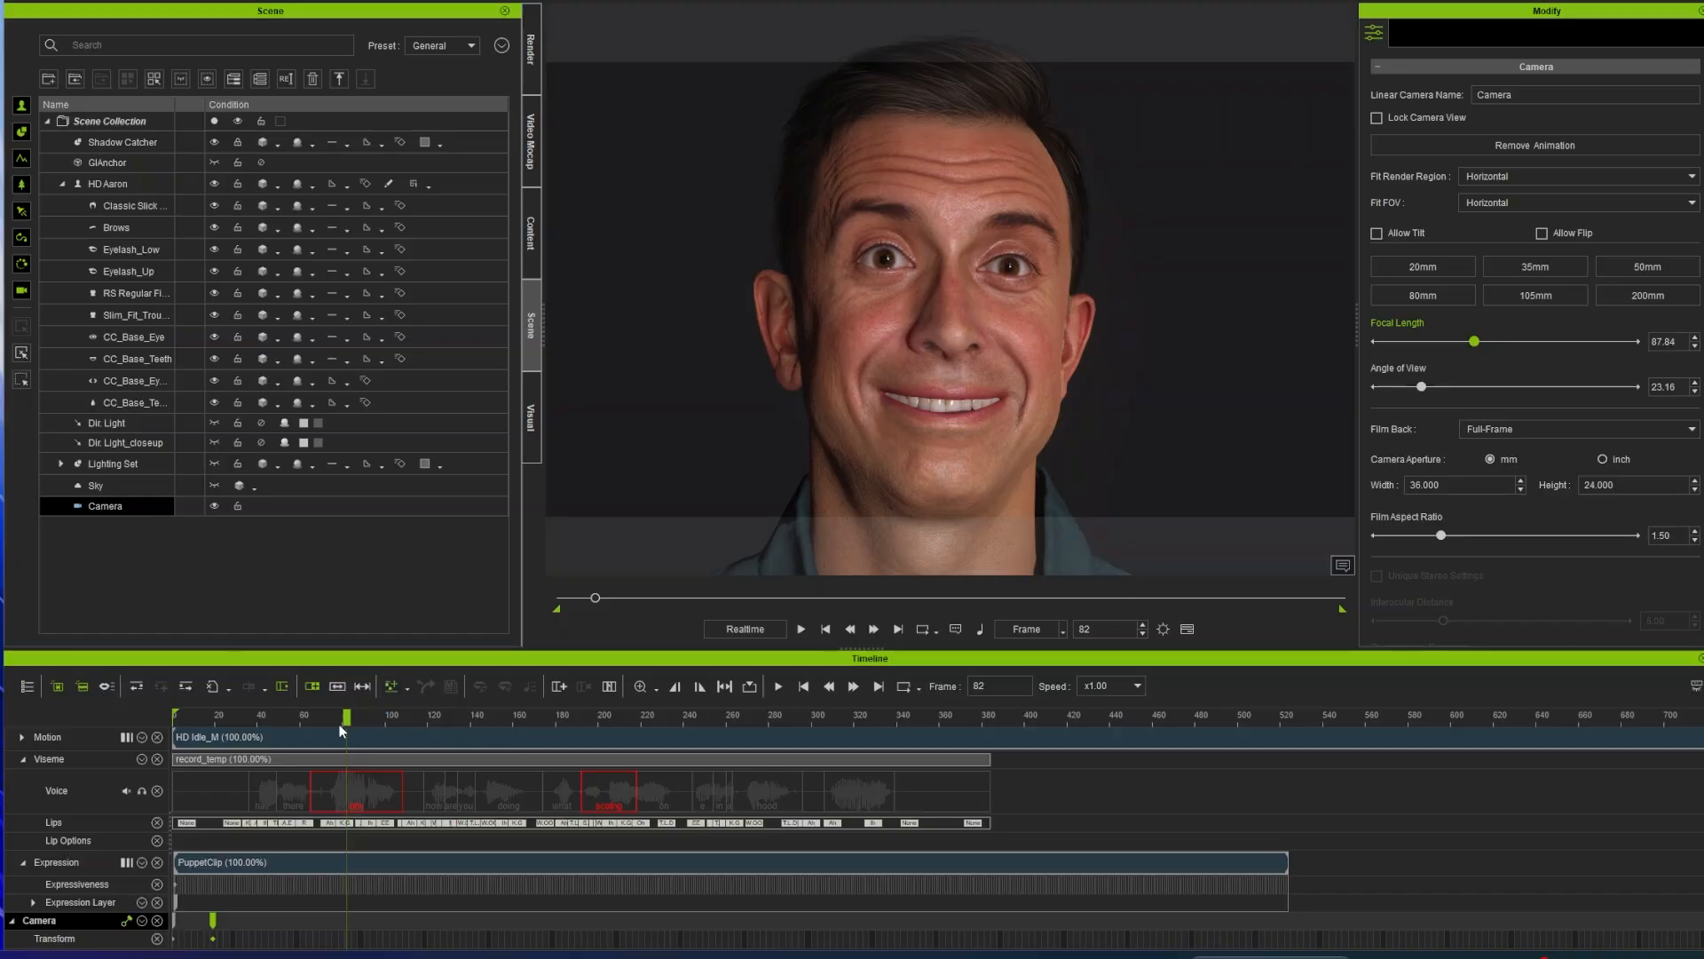
drag(347, 714, 282, 715)
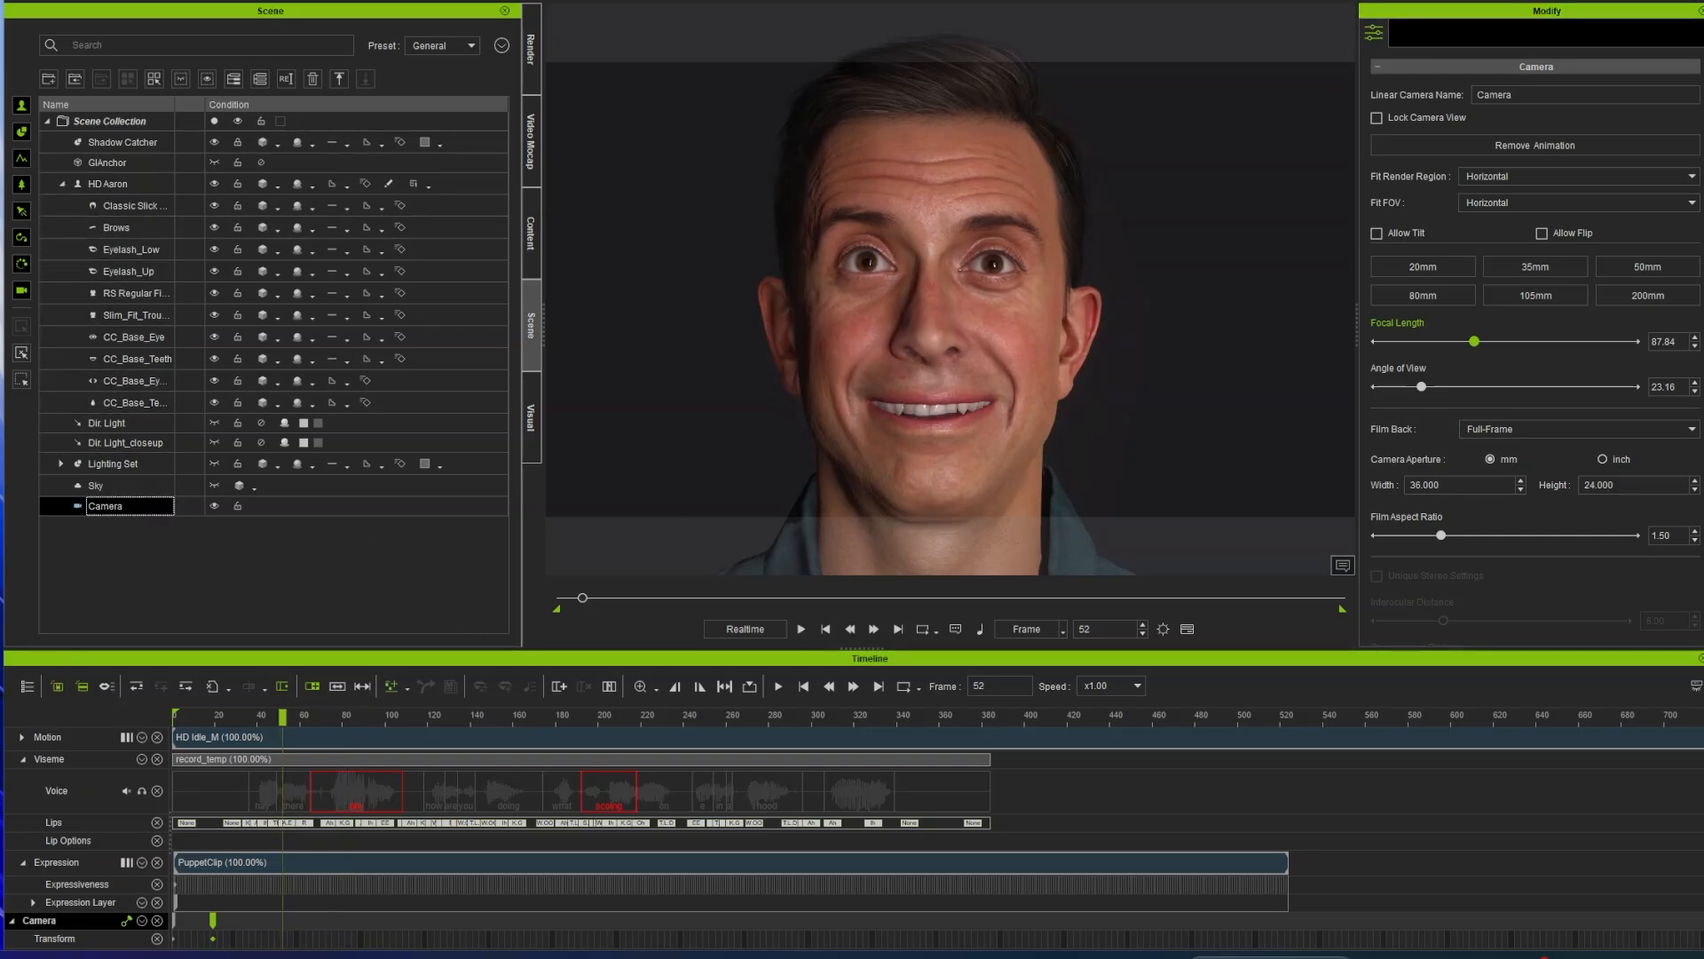
Step: Select the HD Aaron character and show its motion and facial animation tools
click(106, 184)
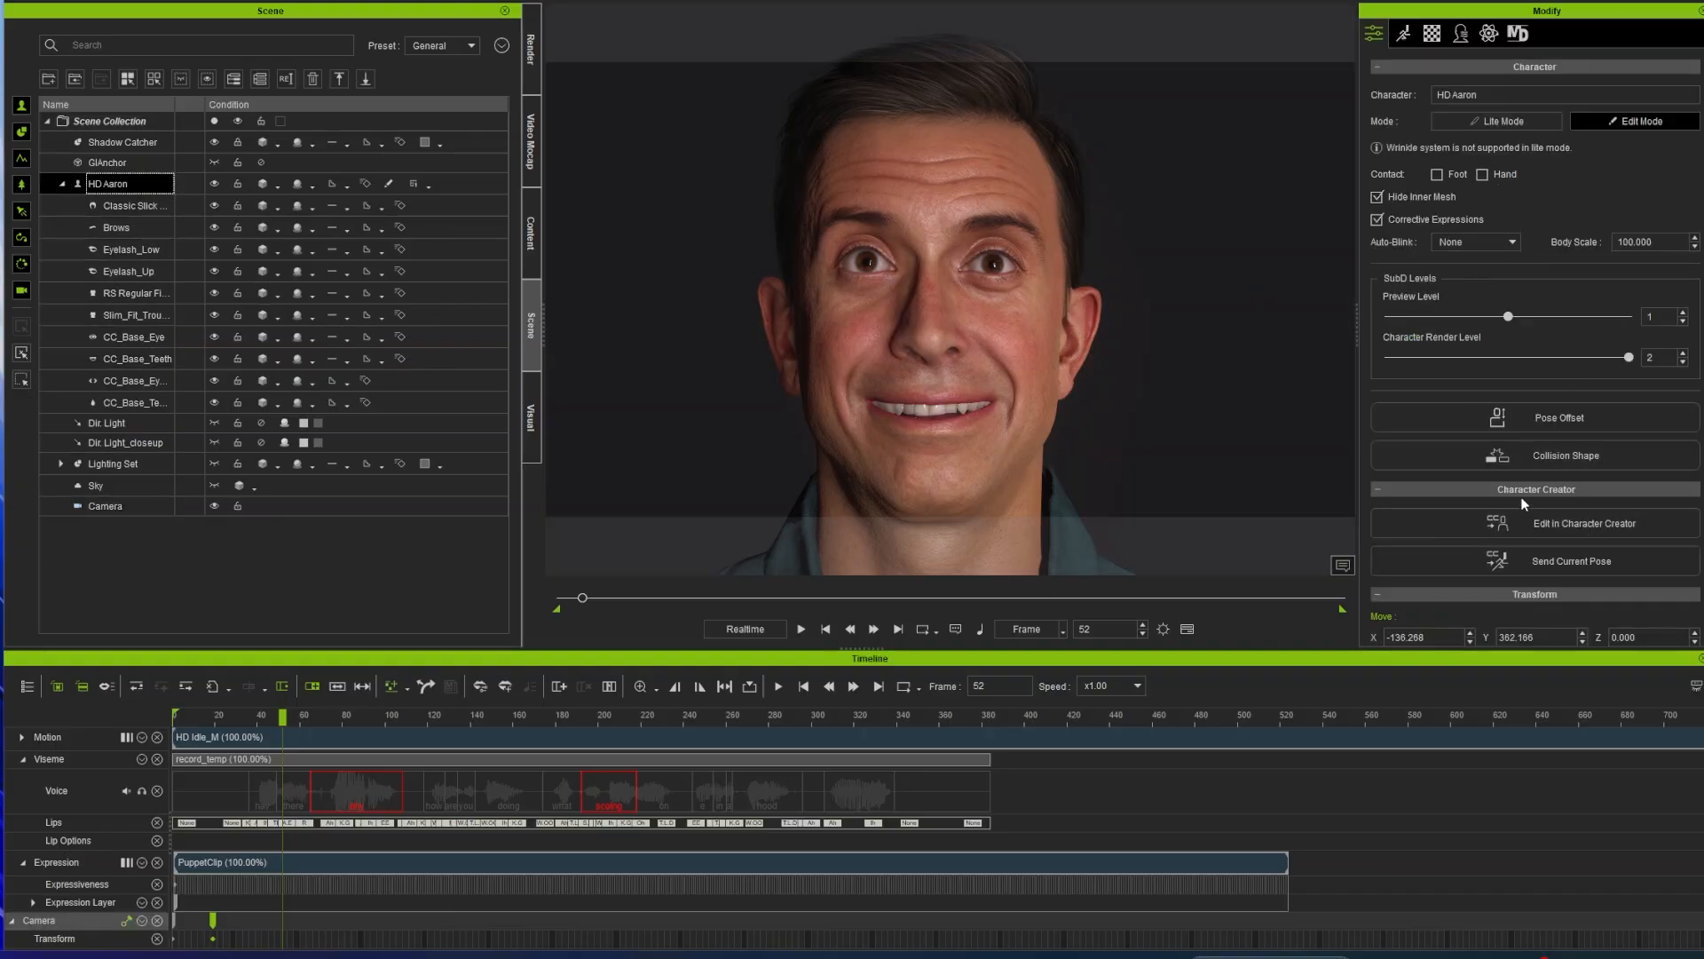
scroll(1569, 479, down, 1)
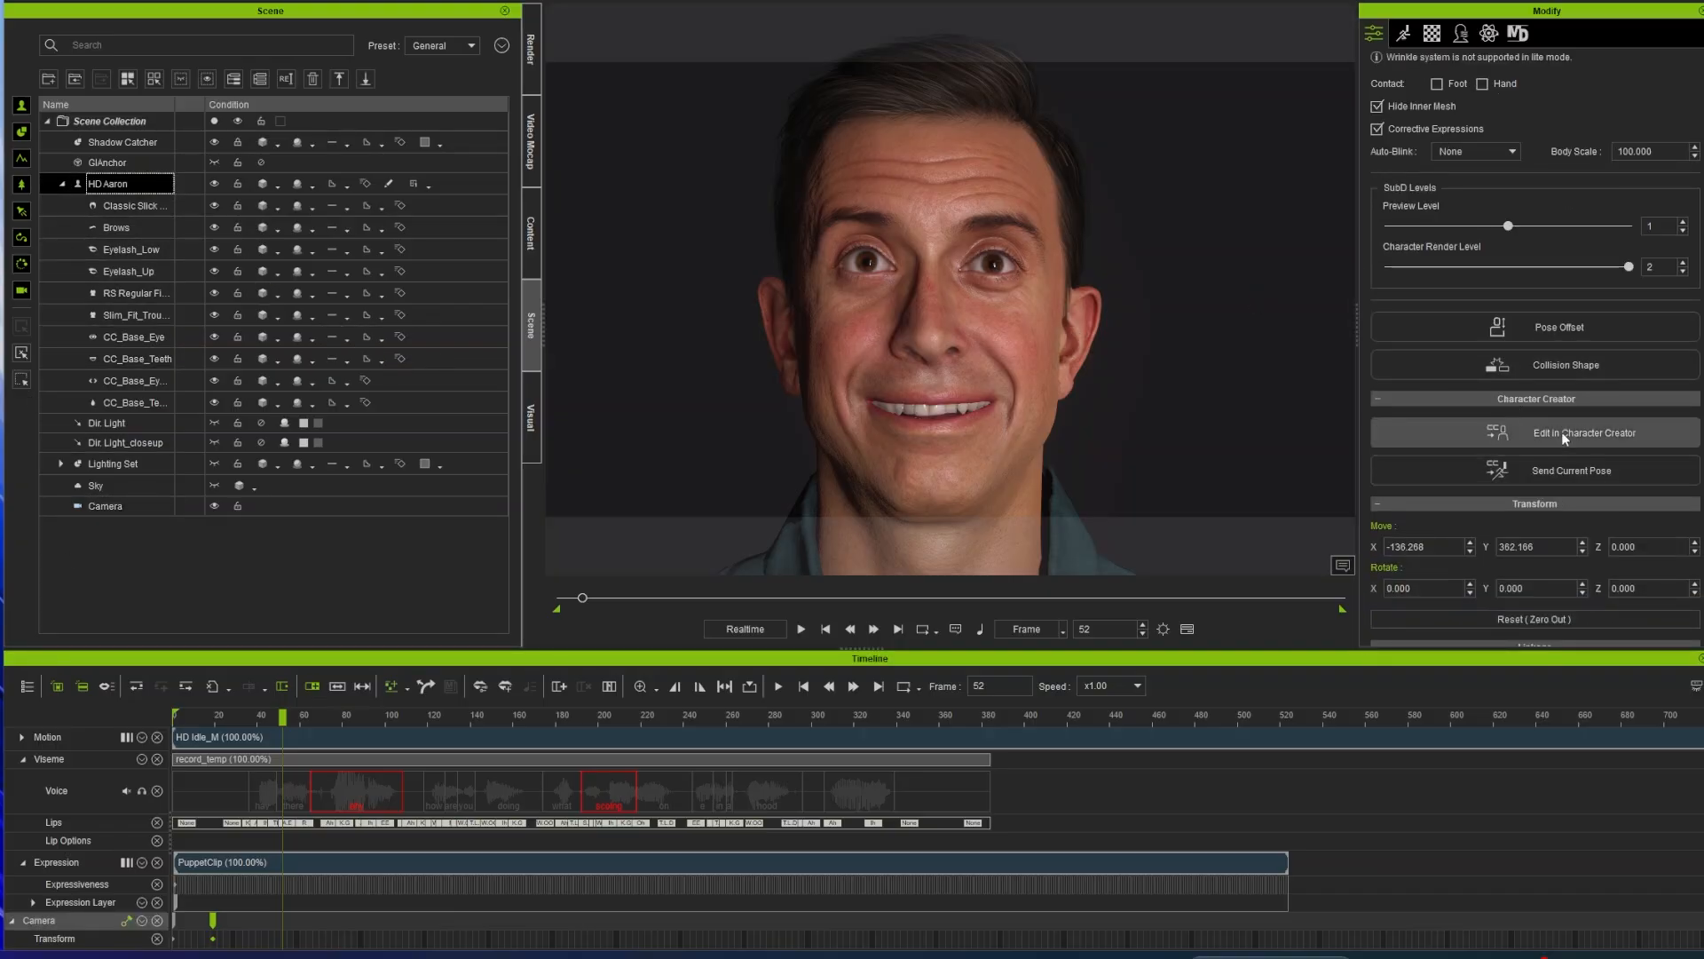
click(1403, 34)
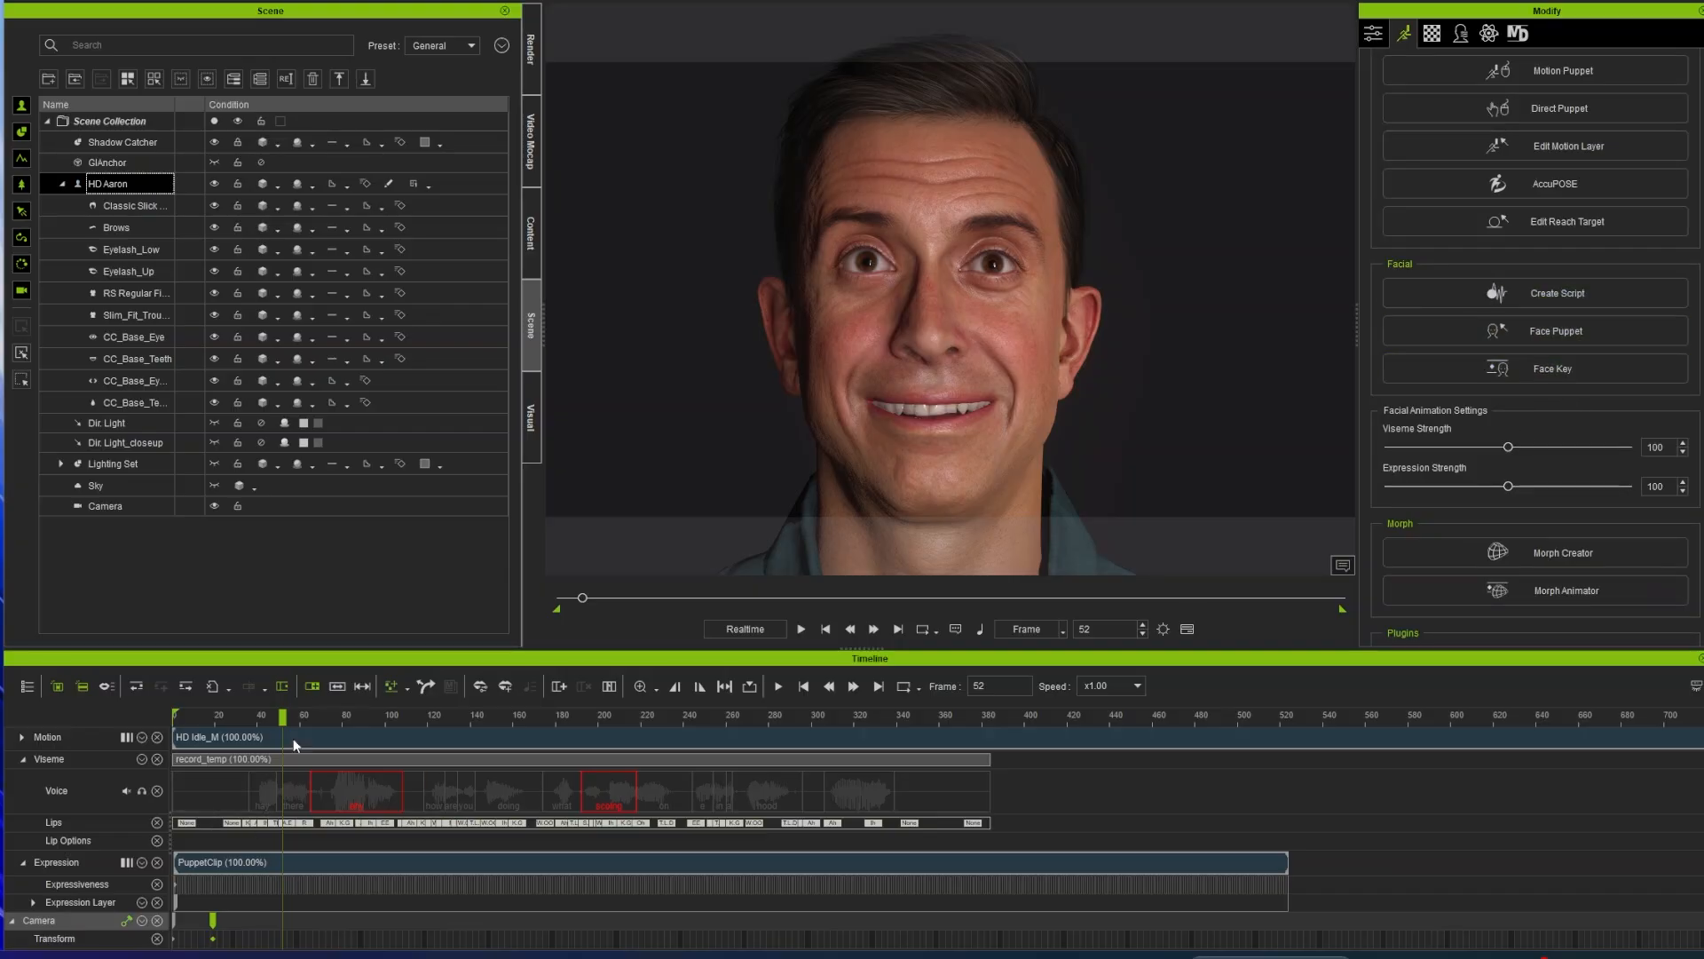
Step: Play back the facial animation from frame 52 to frame 390, and scrub back to frame 233
key(space)
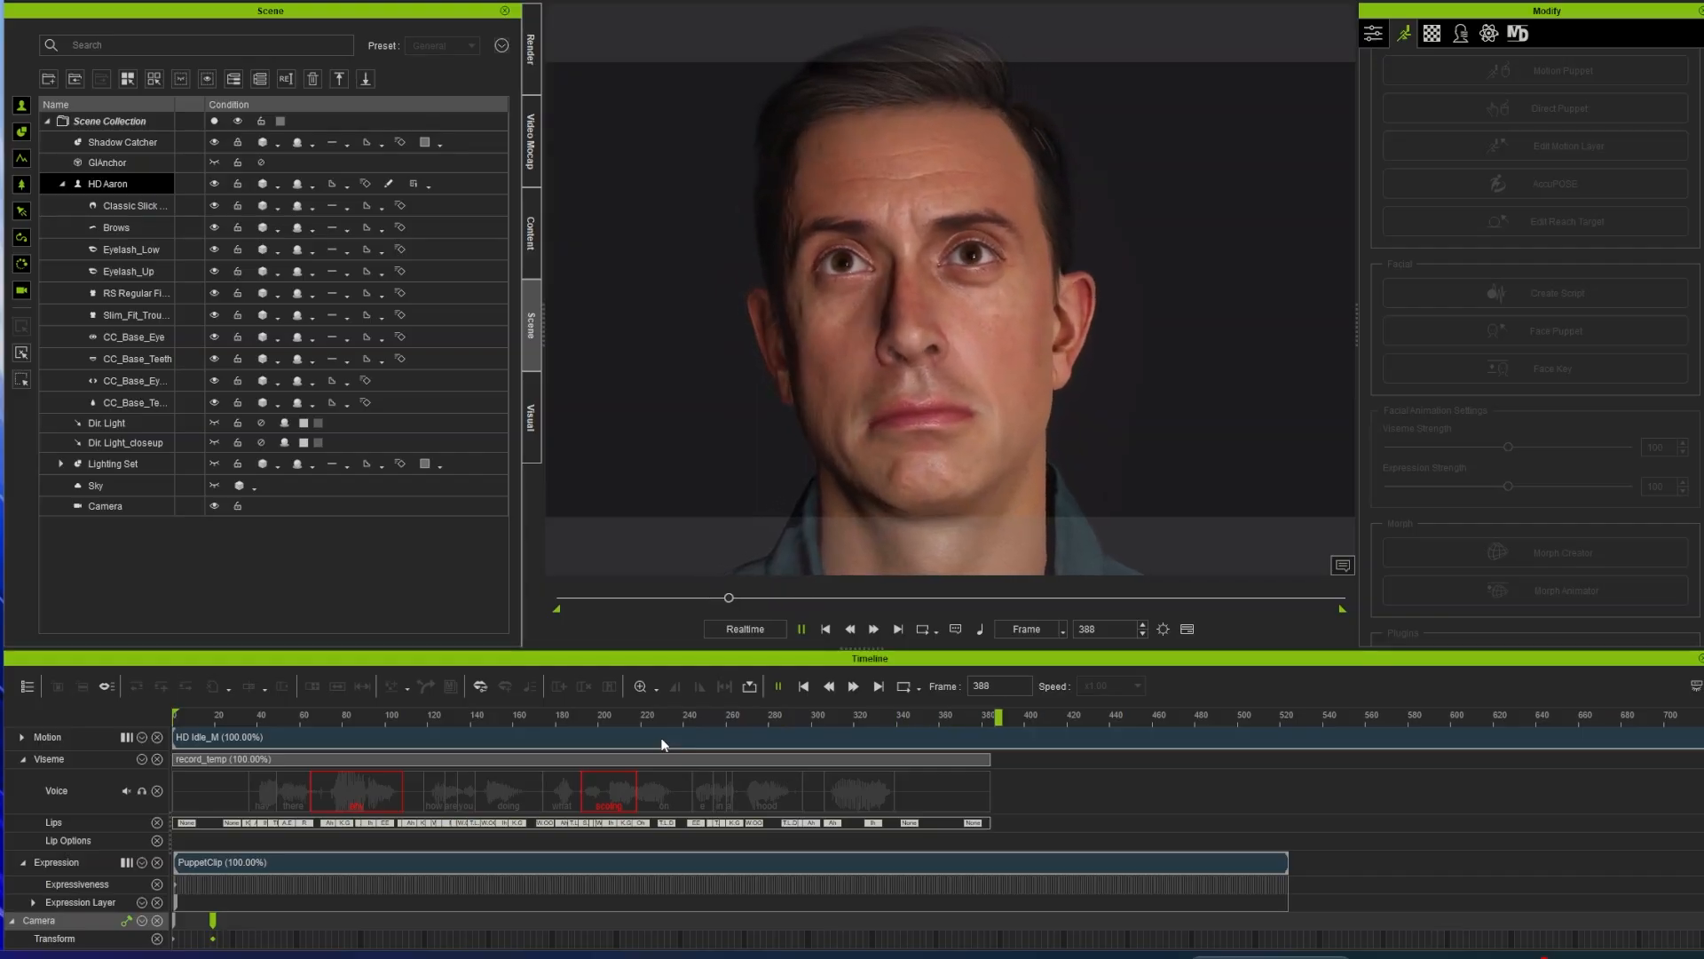
key(space)
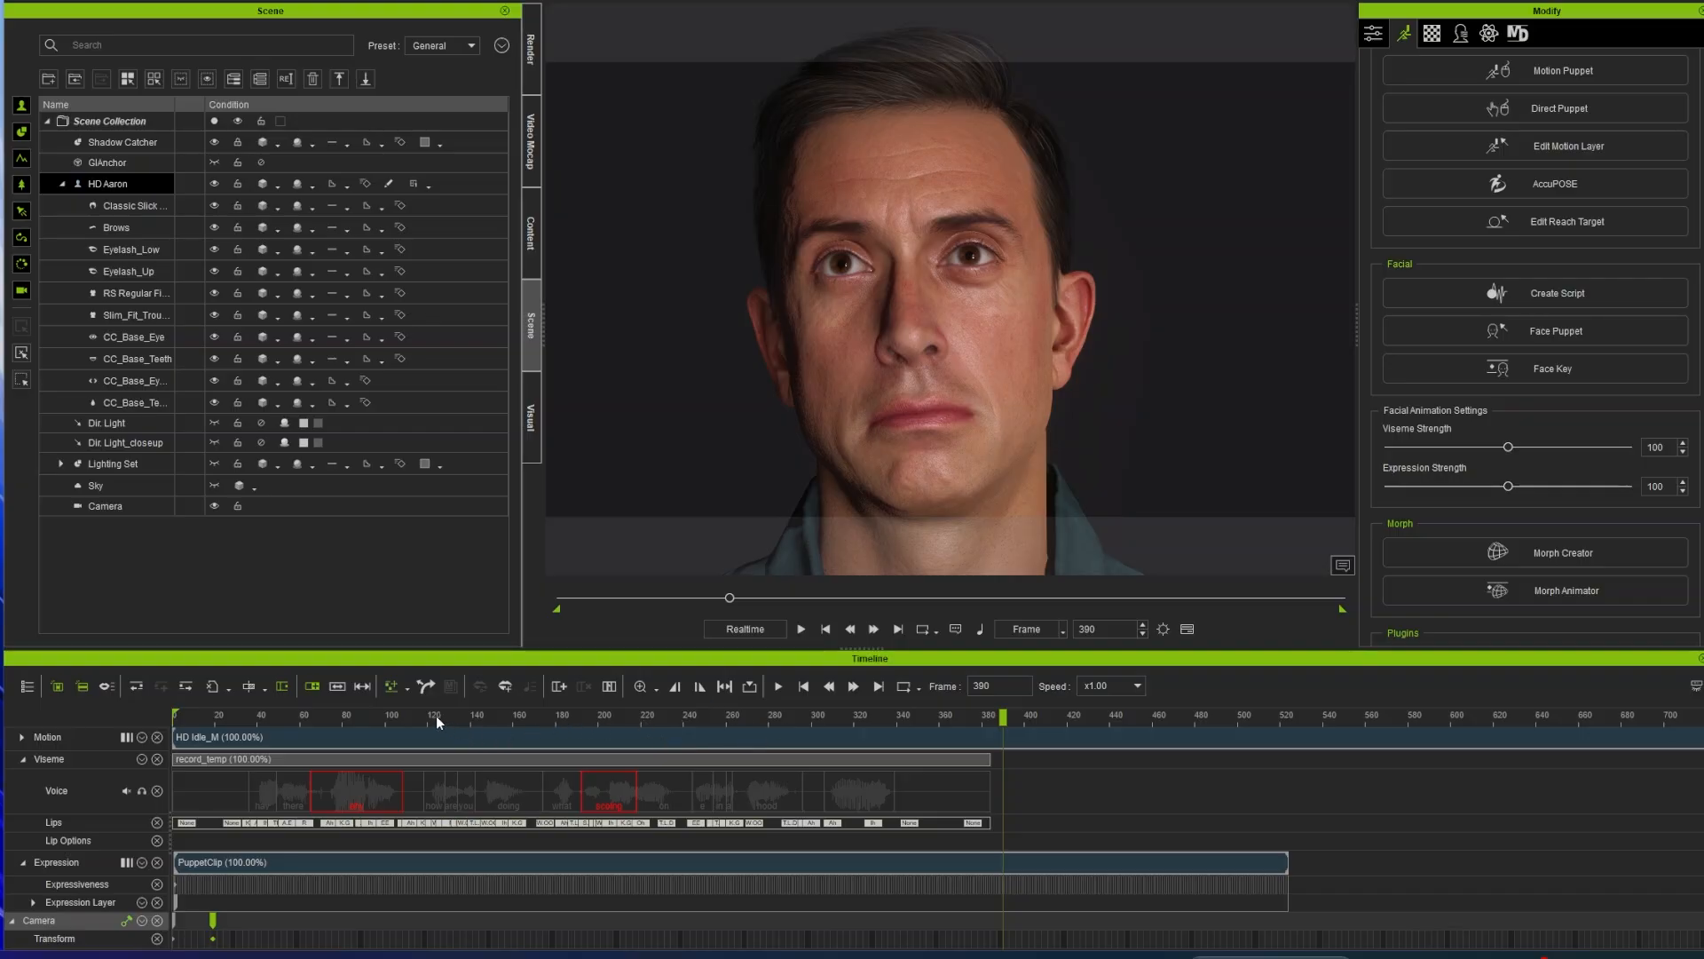
drag(435, 715, 668, 717)
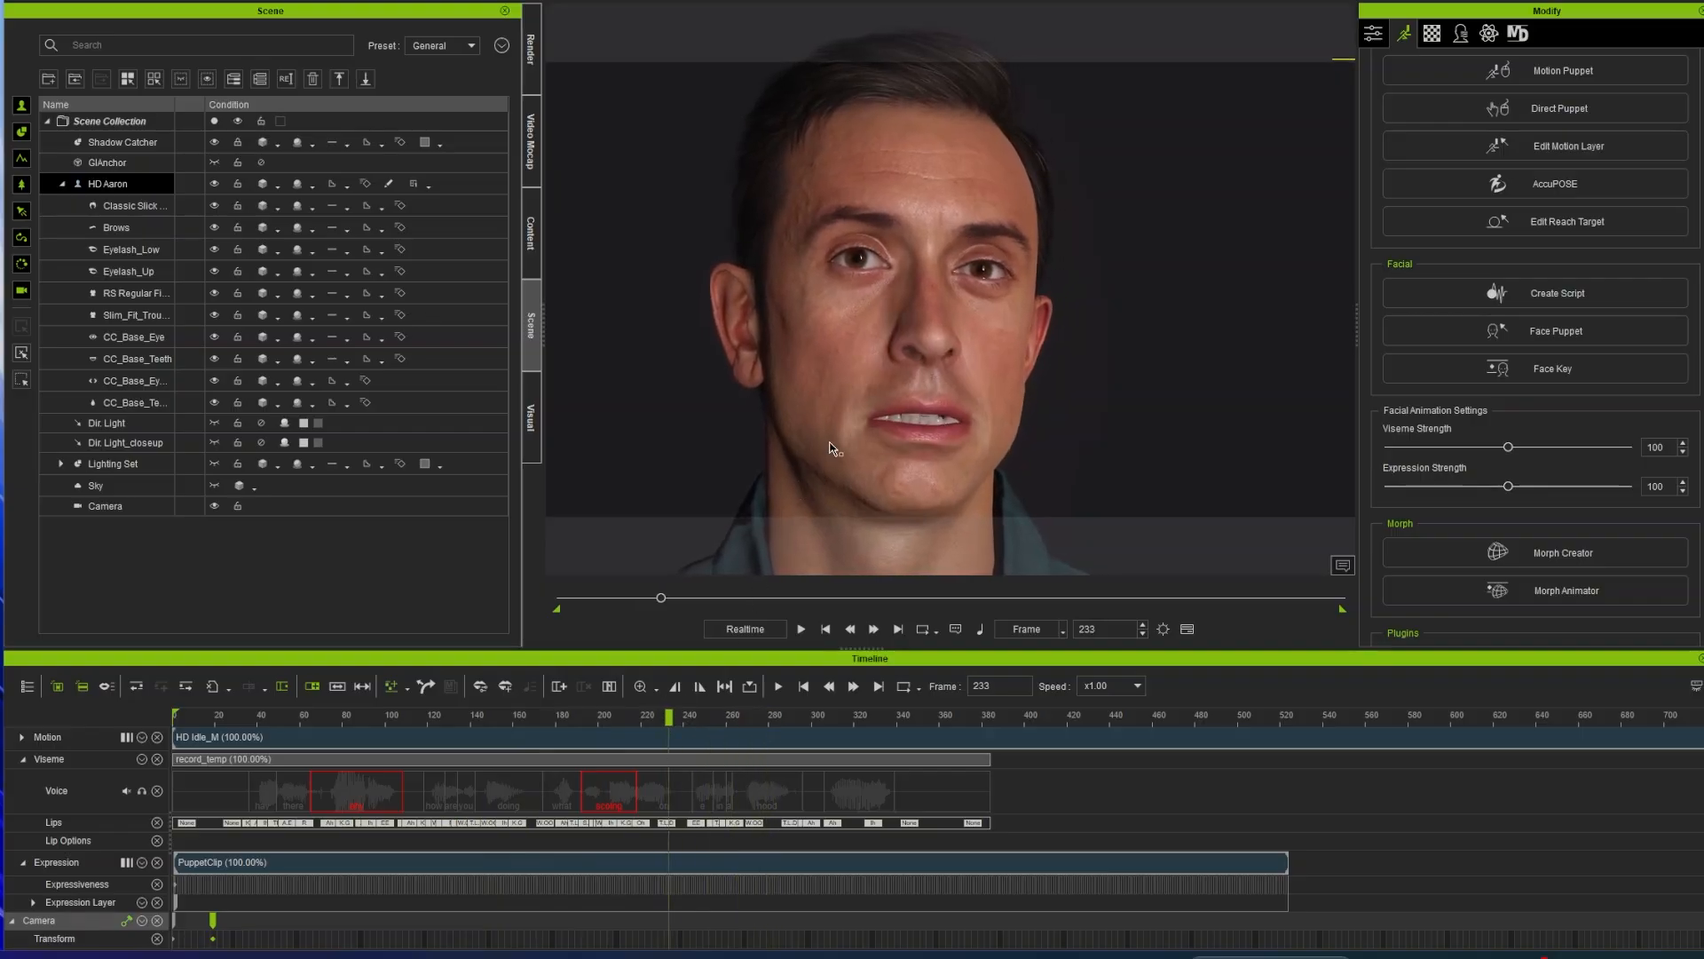
Step: Open HD Face Control and enlarge its window to show the head, eye, mouth and lip controls together
click(334, 1)
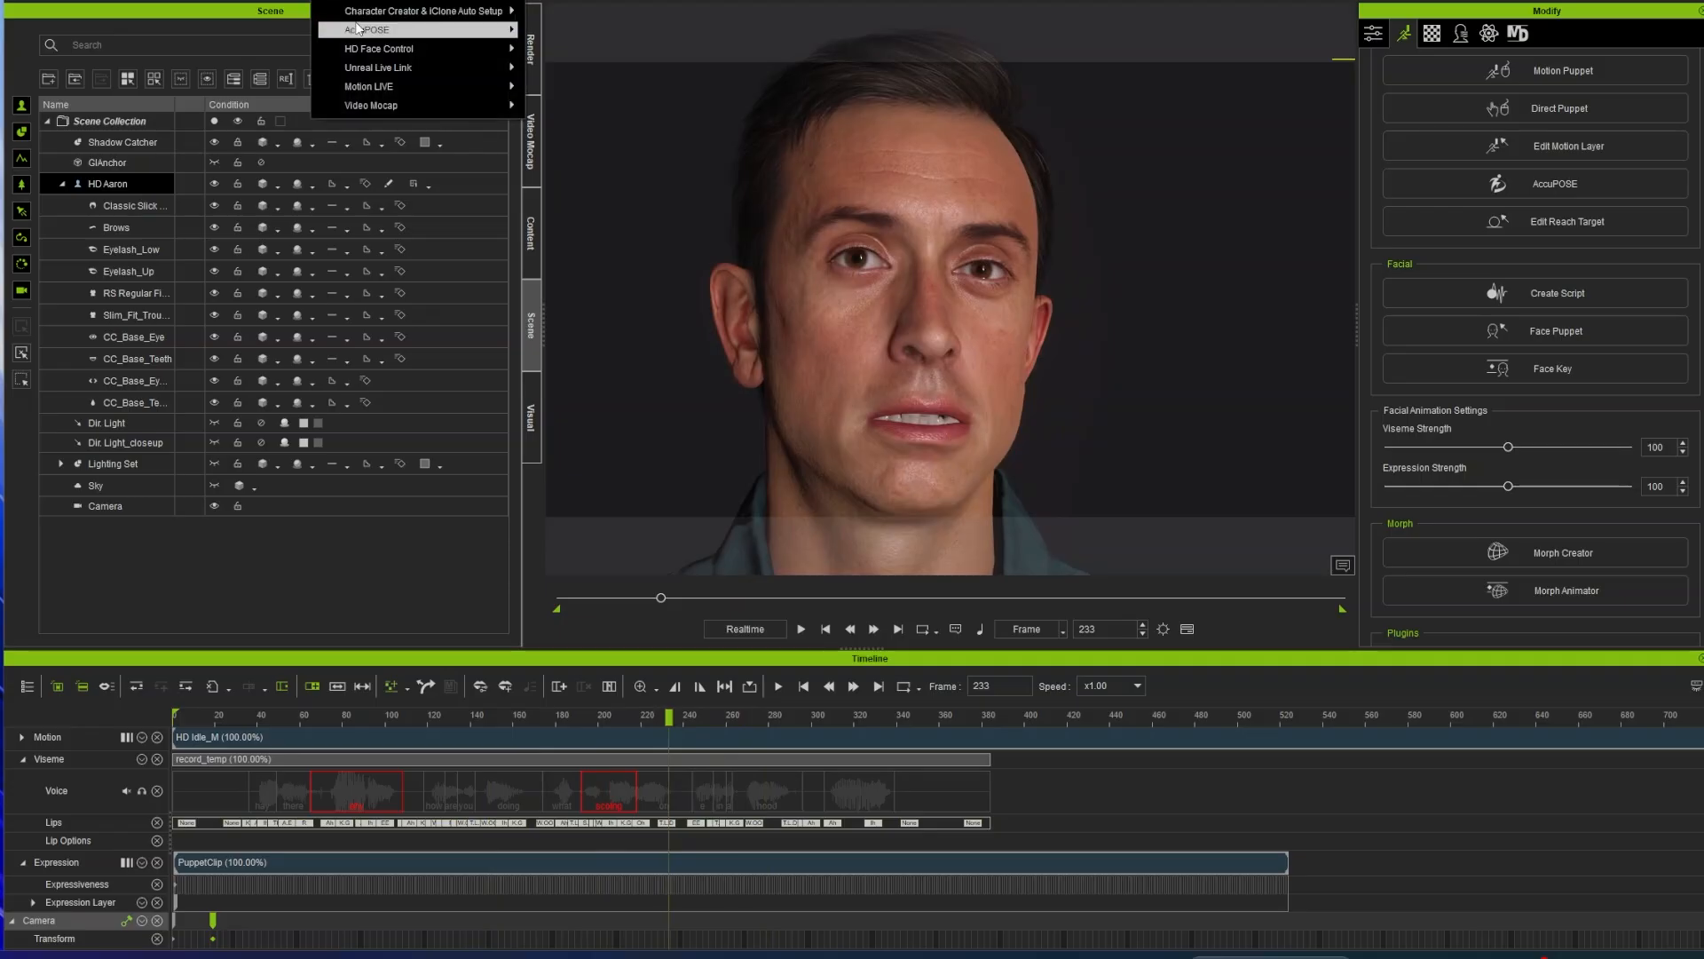
mouse_move(431, 56)
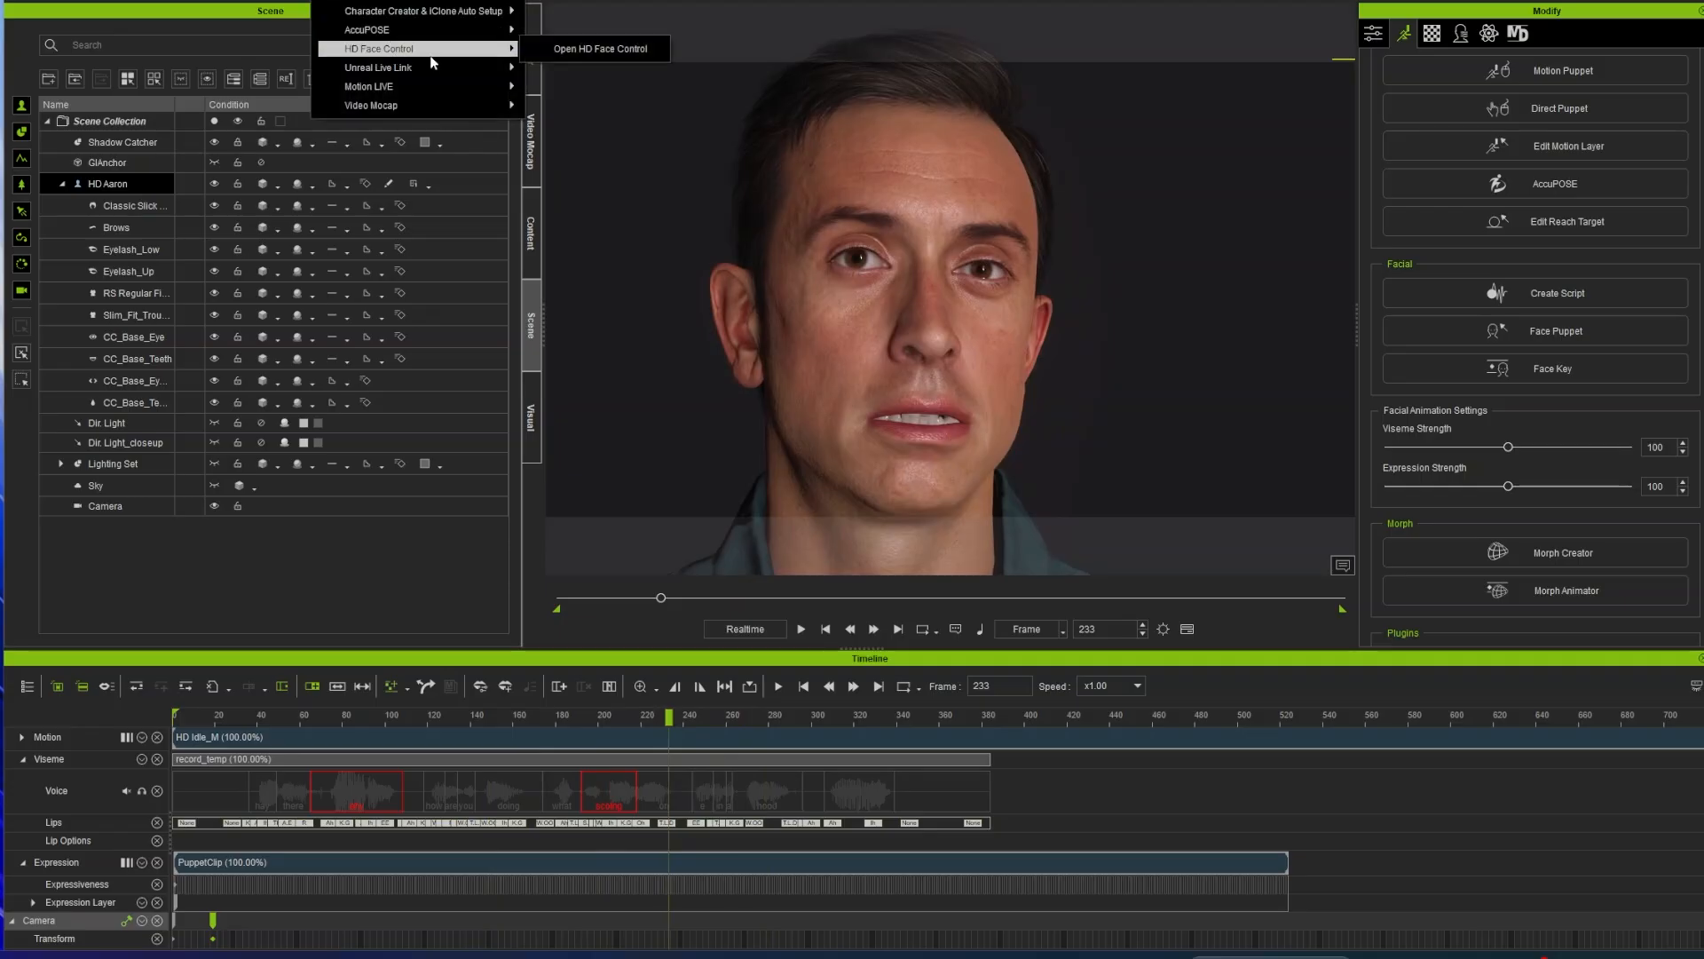
click(594, 53)
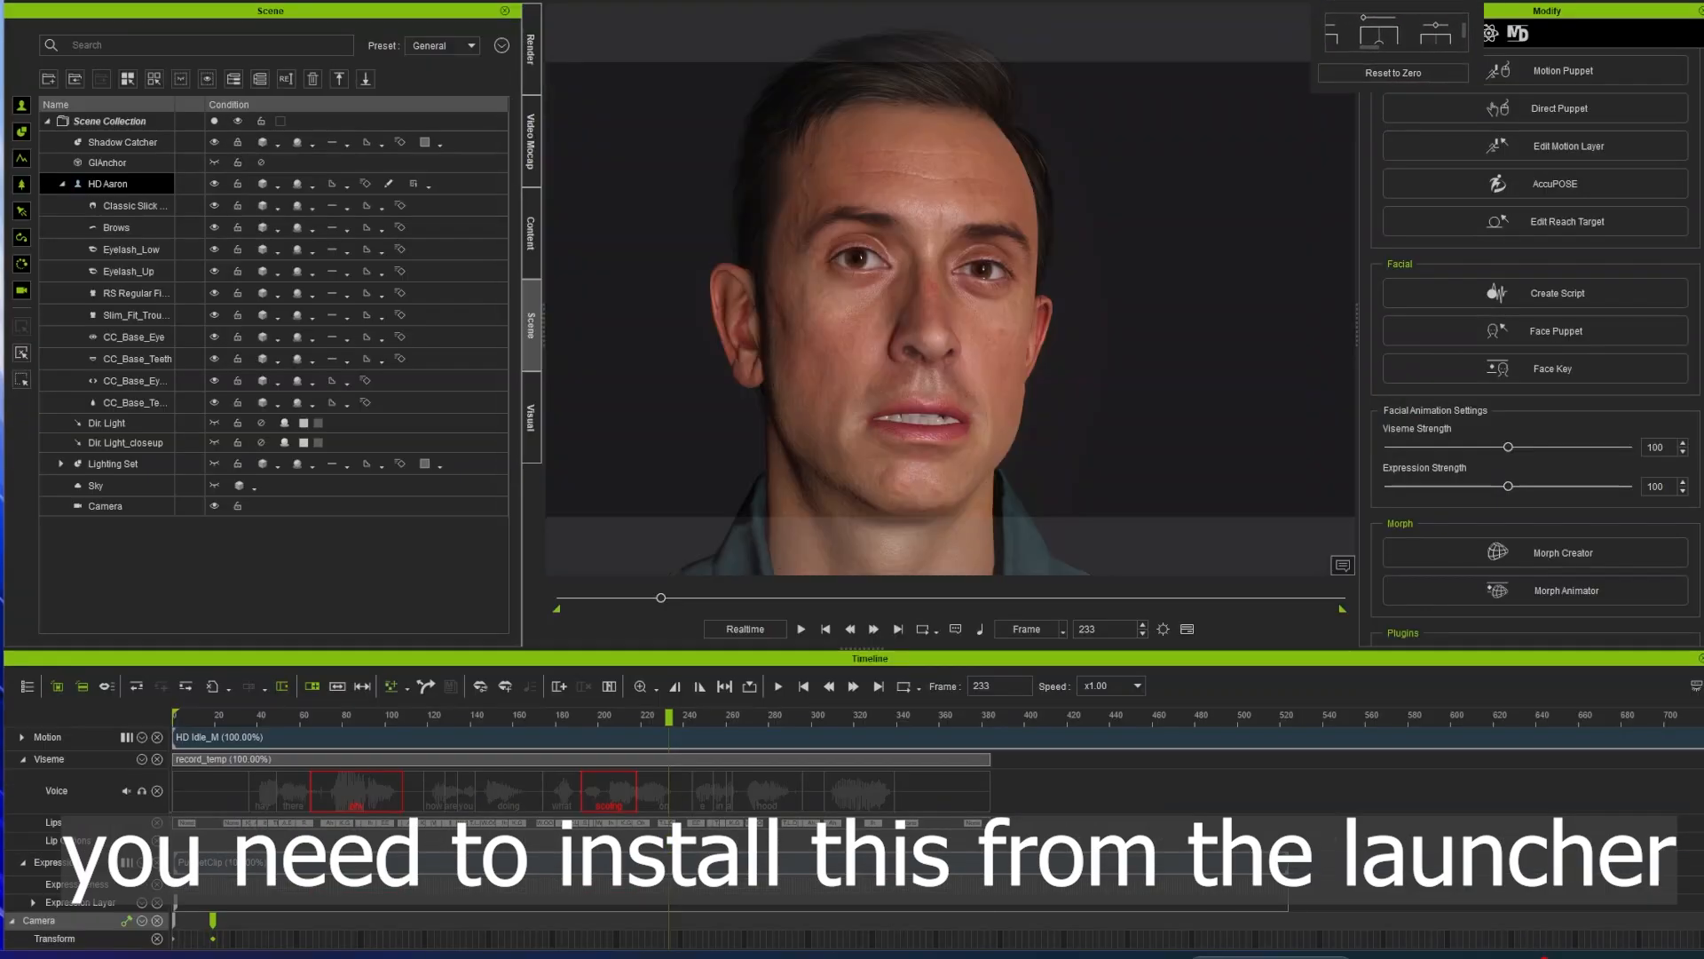
drag(1394, 10, 1395, 0)
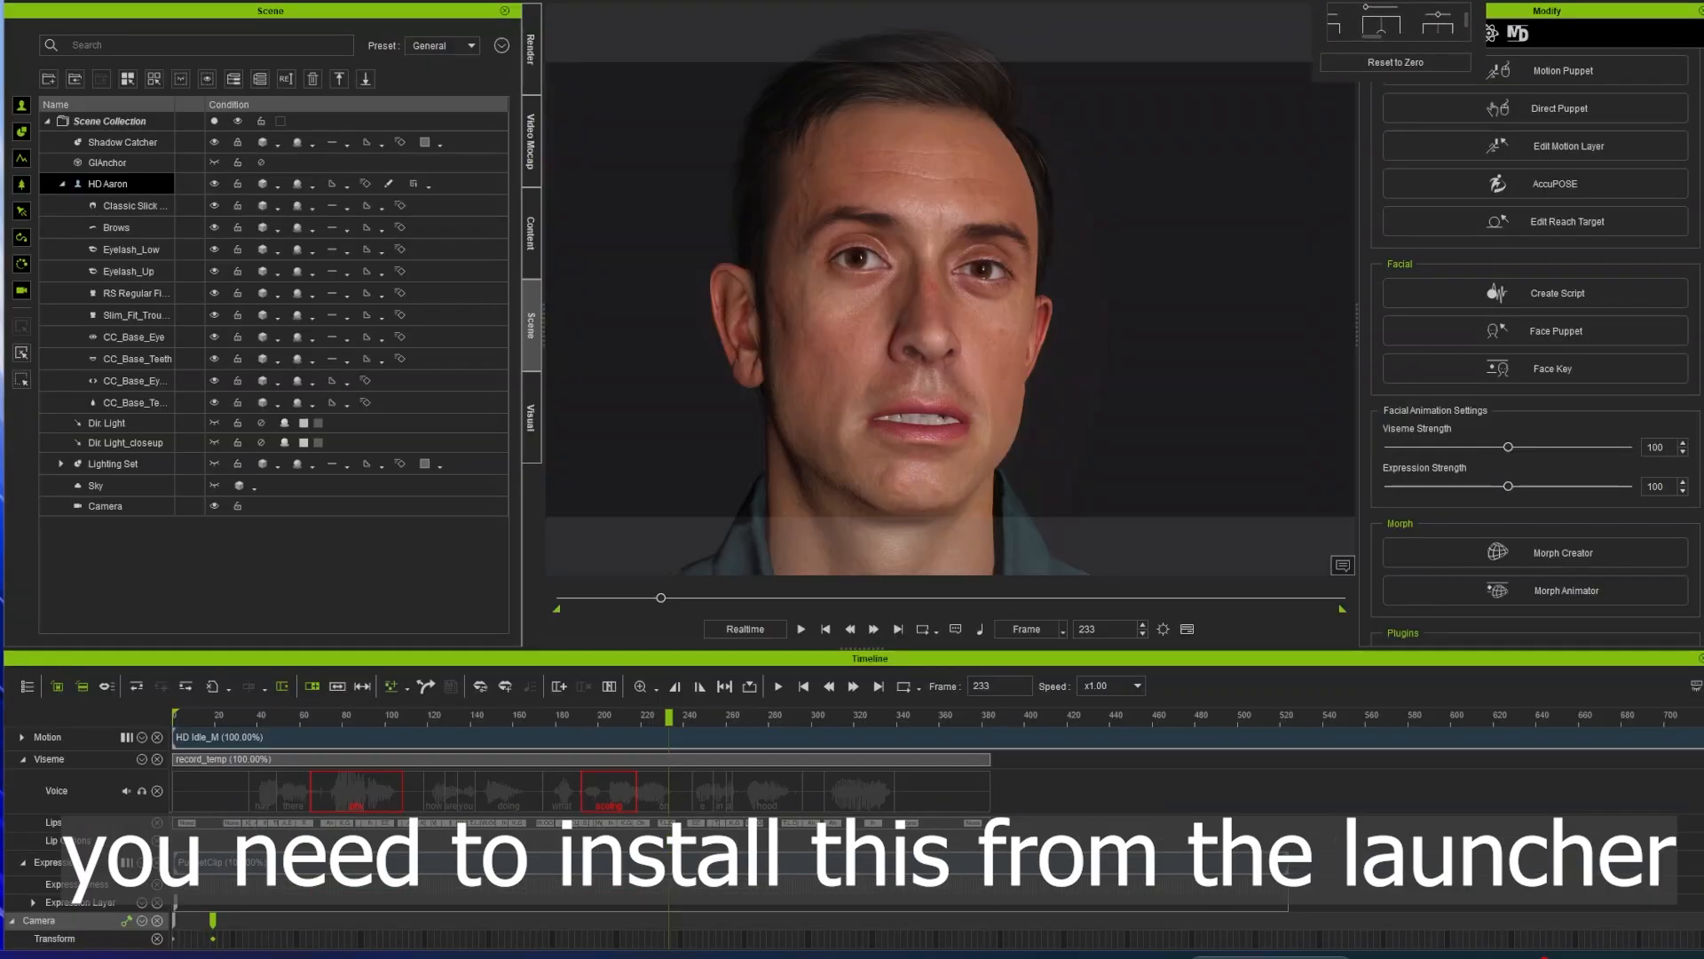
drag(1482, 81, 1484, 543)
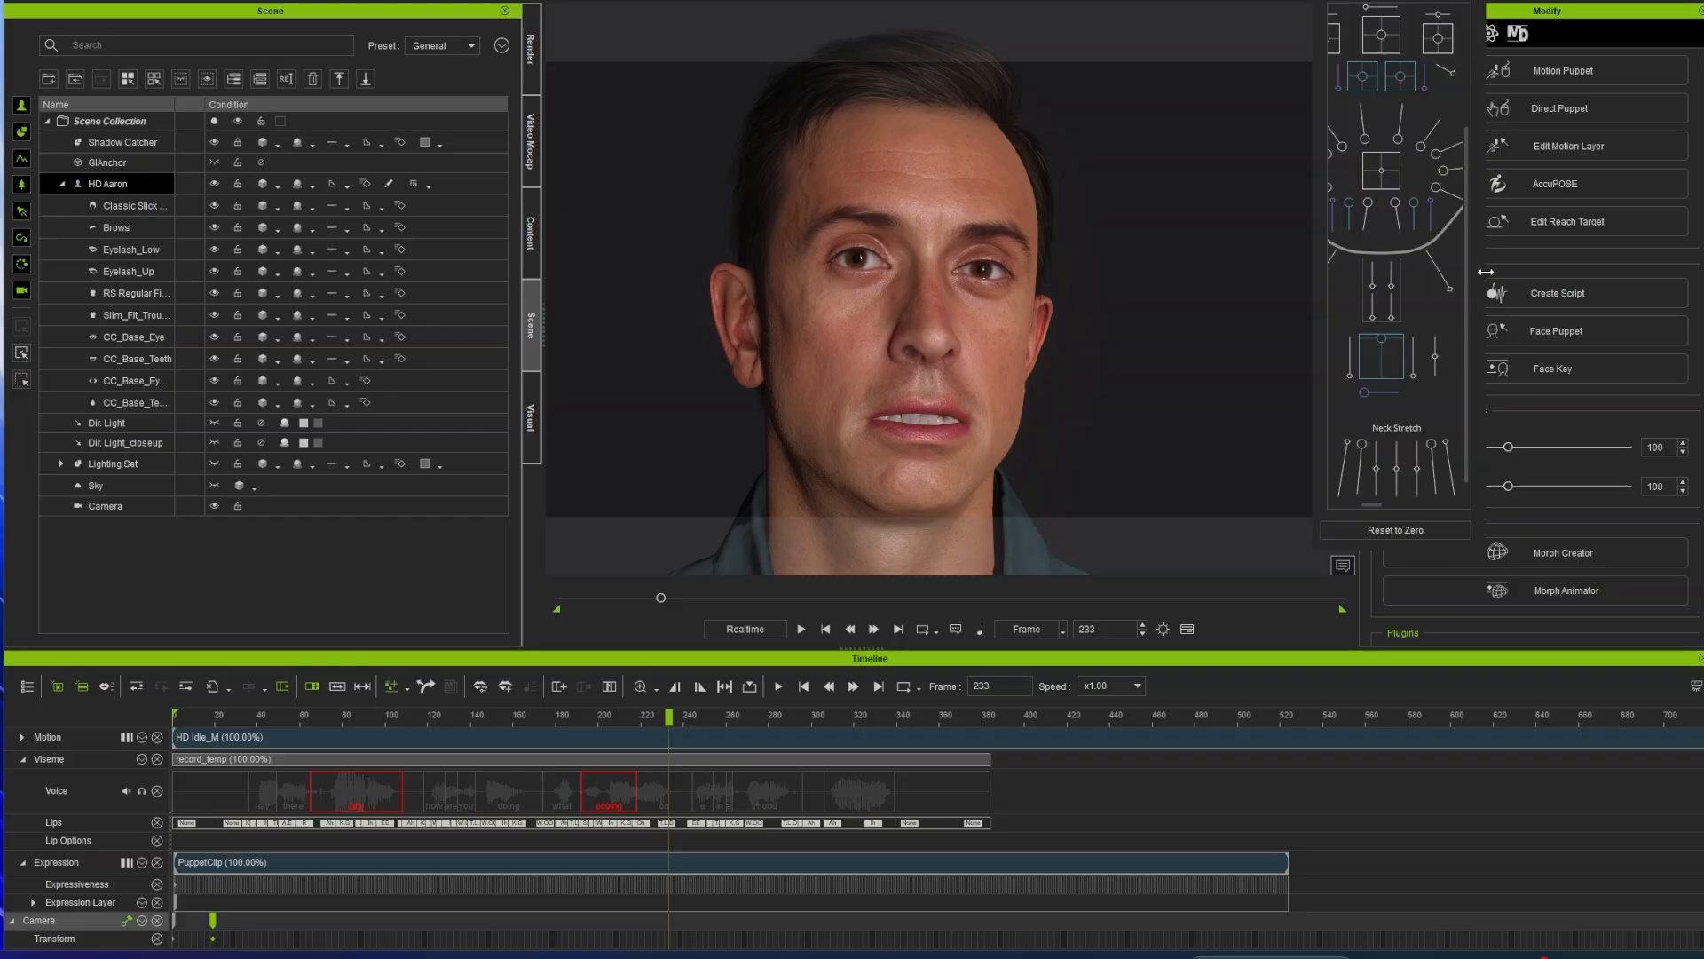
drag(1486, 272, 1700, 271)
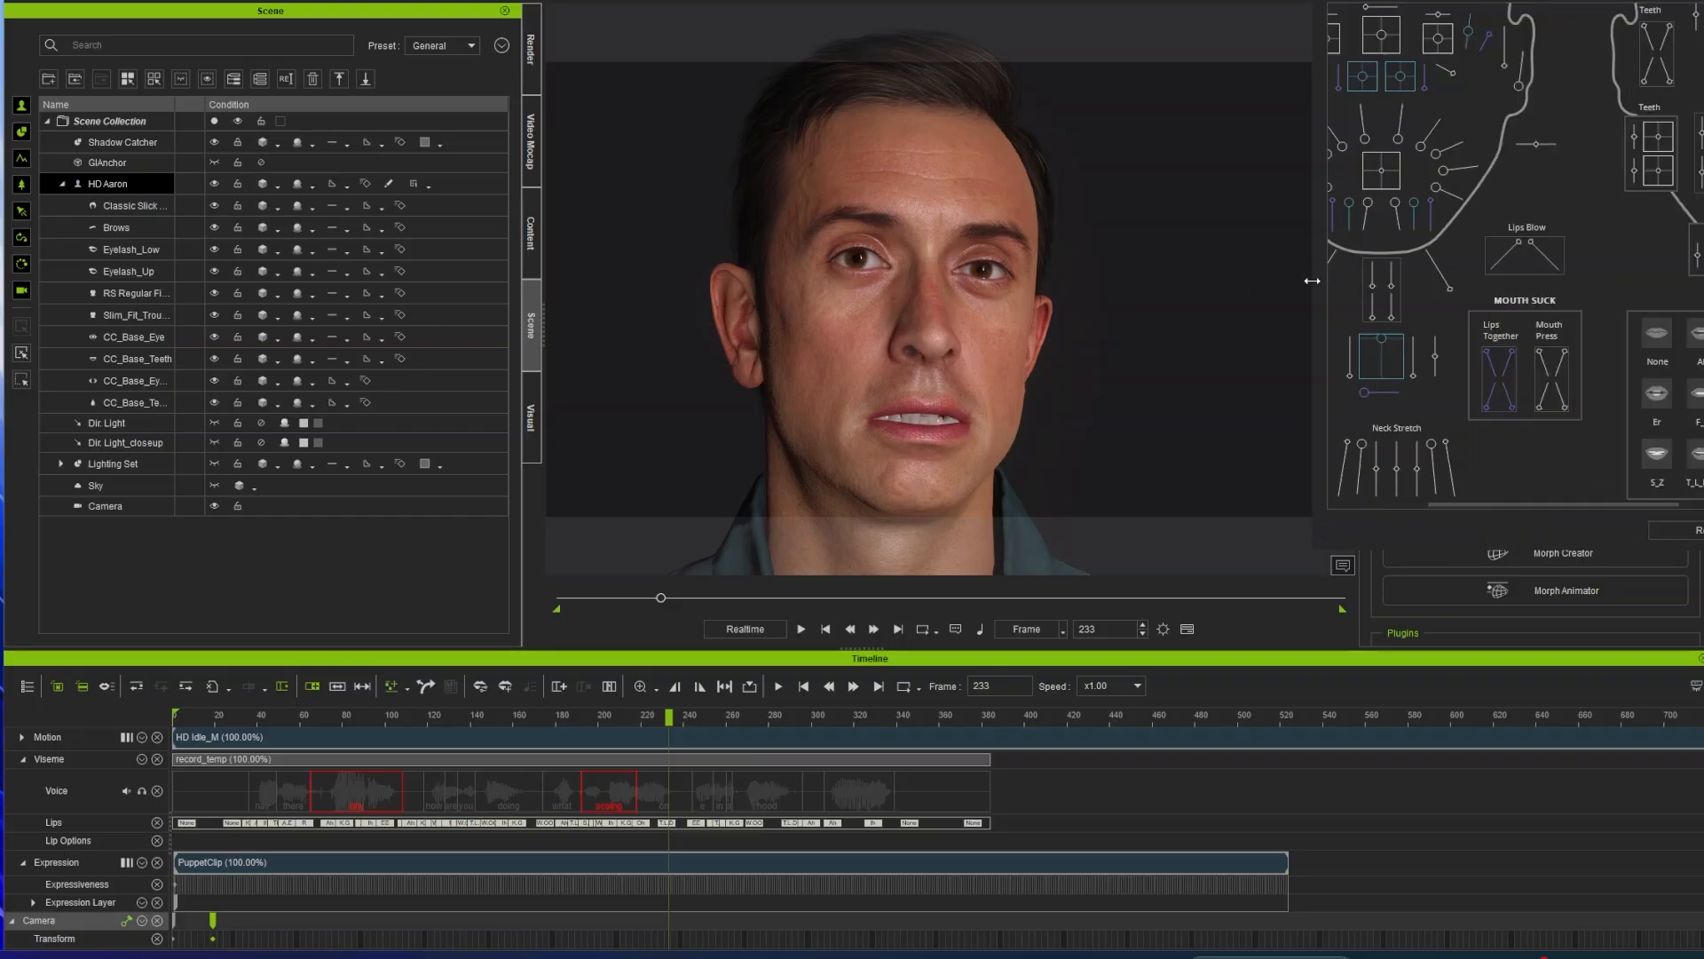
drag(1312, 281, 1163, 281)
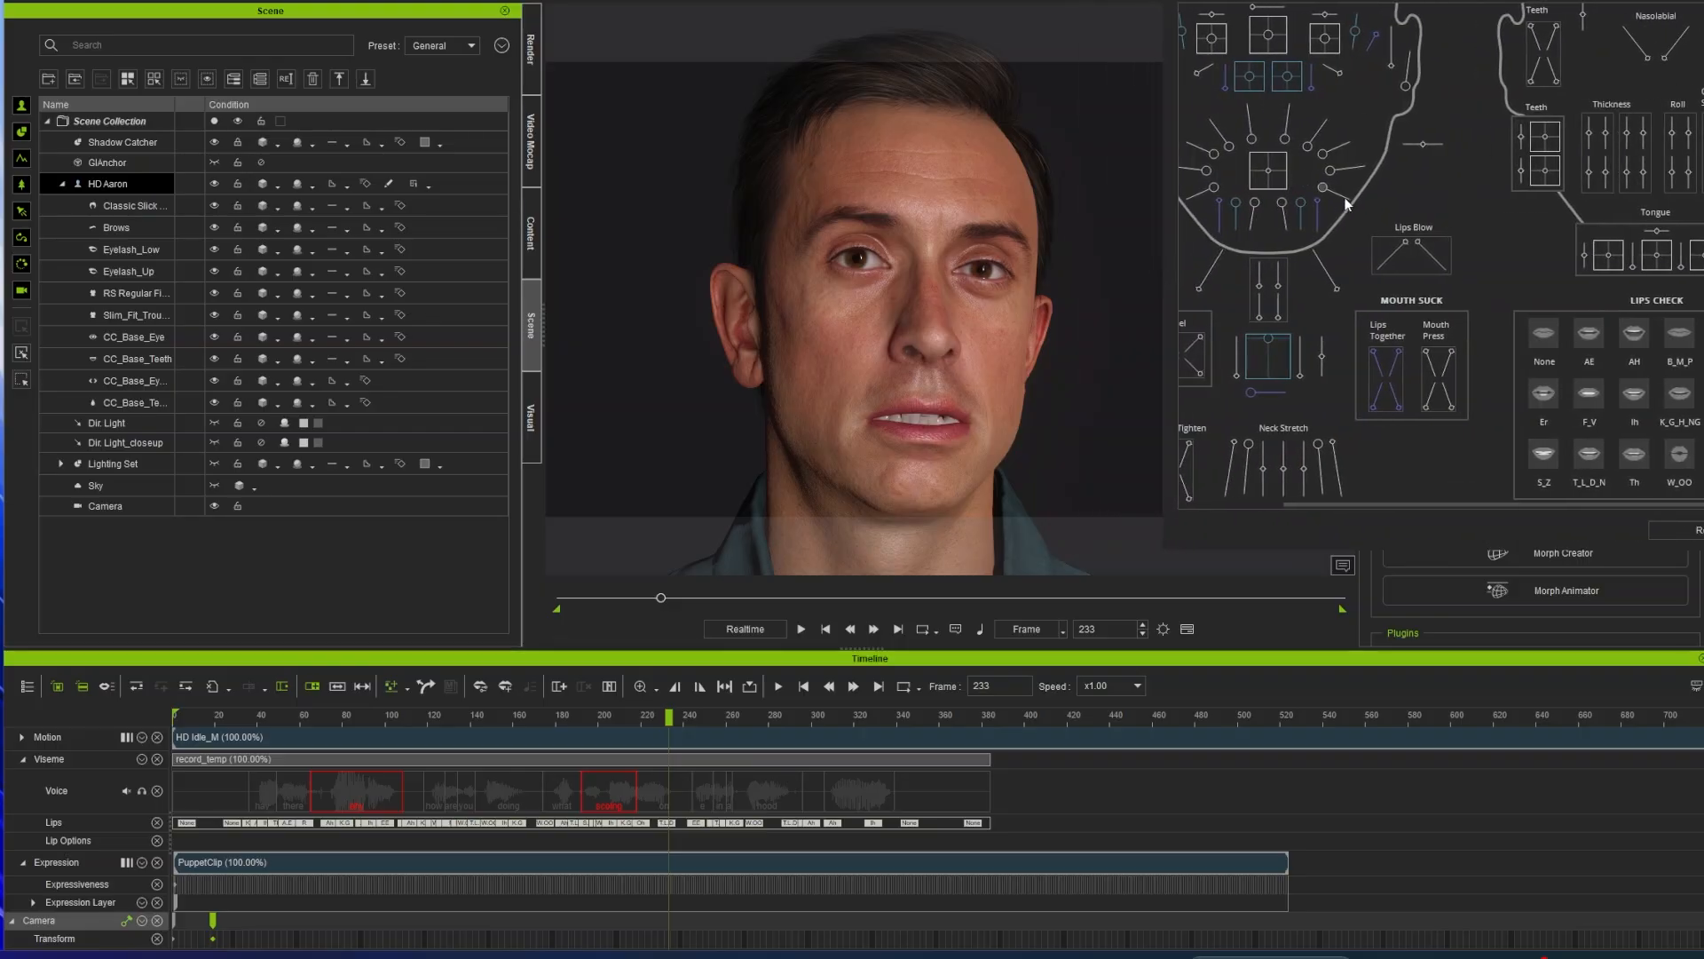
drag(1574, 505, 1419, 504)
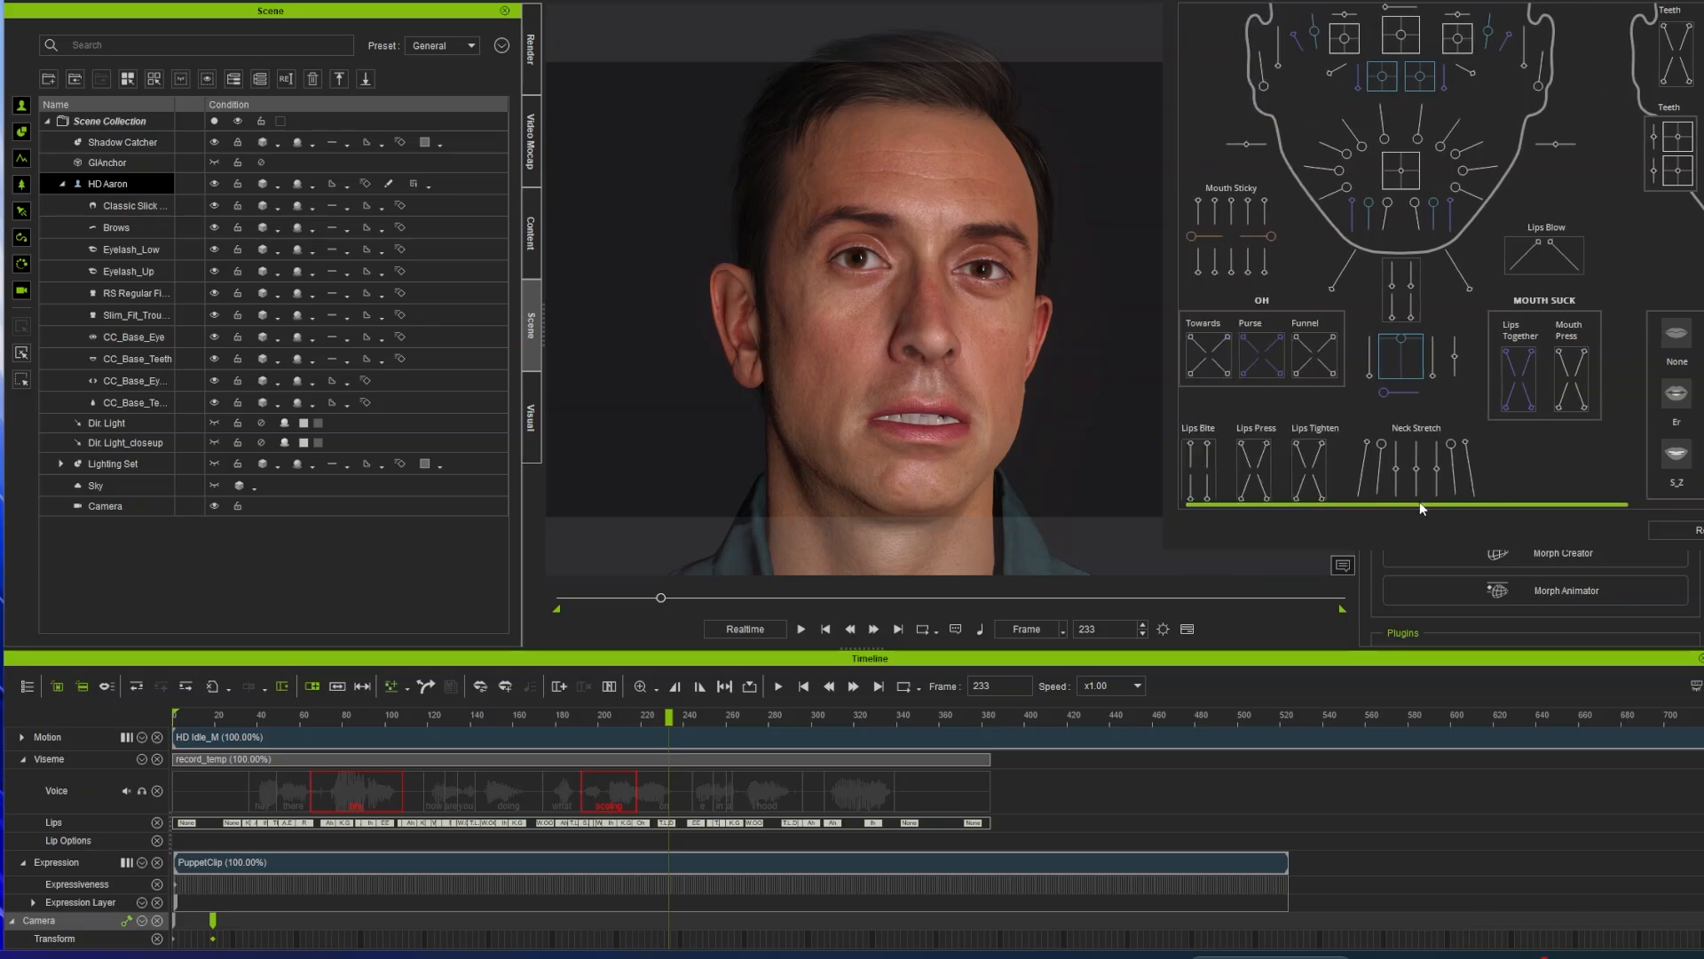
scroll(1536, 203, up, 2)
scroll(1531, 218, down, 2)
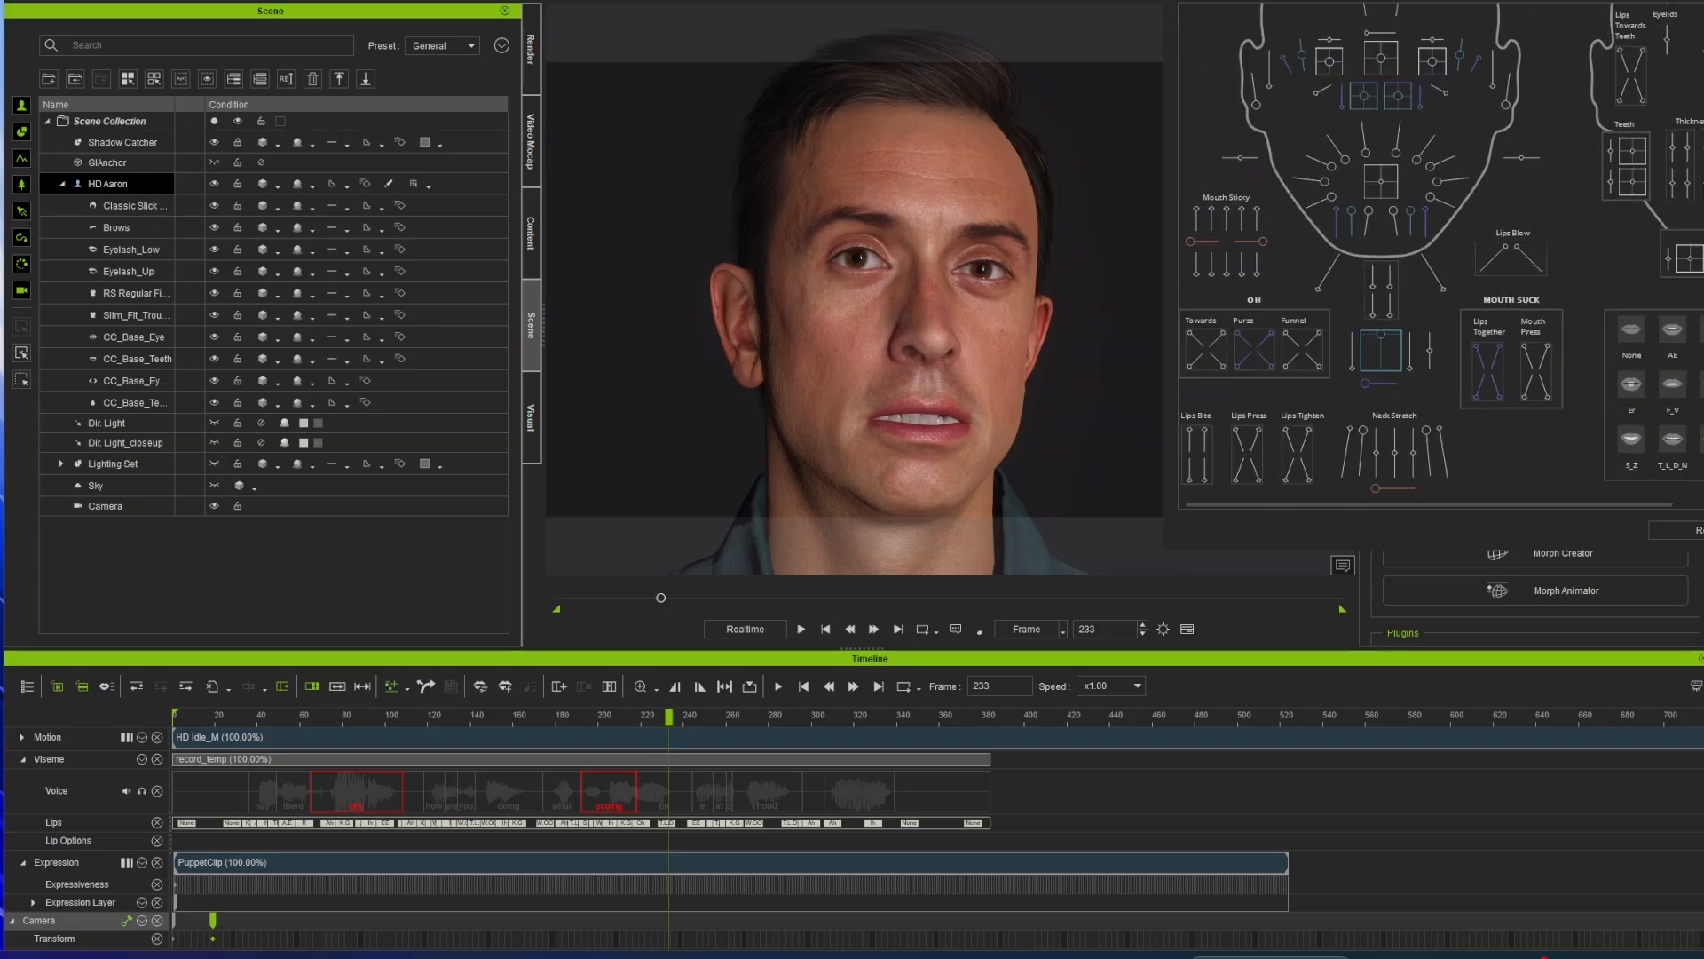
drag(1703, 302, 1703, 205)
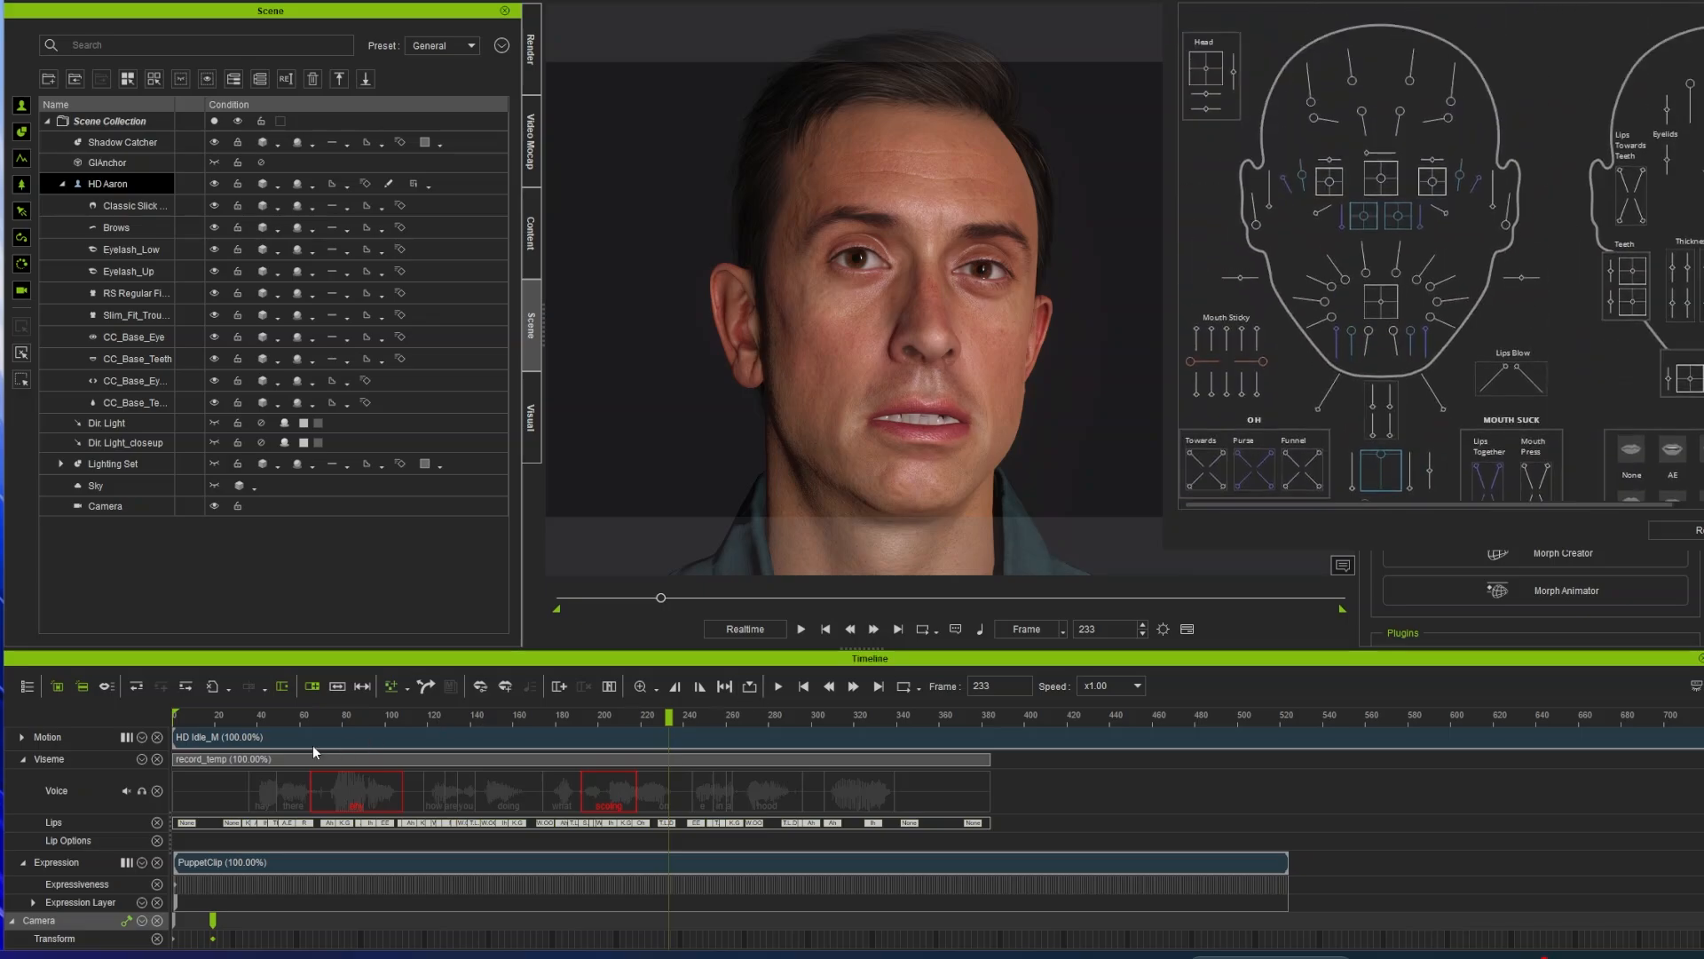
Step: Lower the character's eye gaze with a key at frame 67, and key the gaze level at frame 52
click(316, 716)
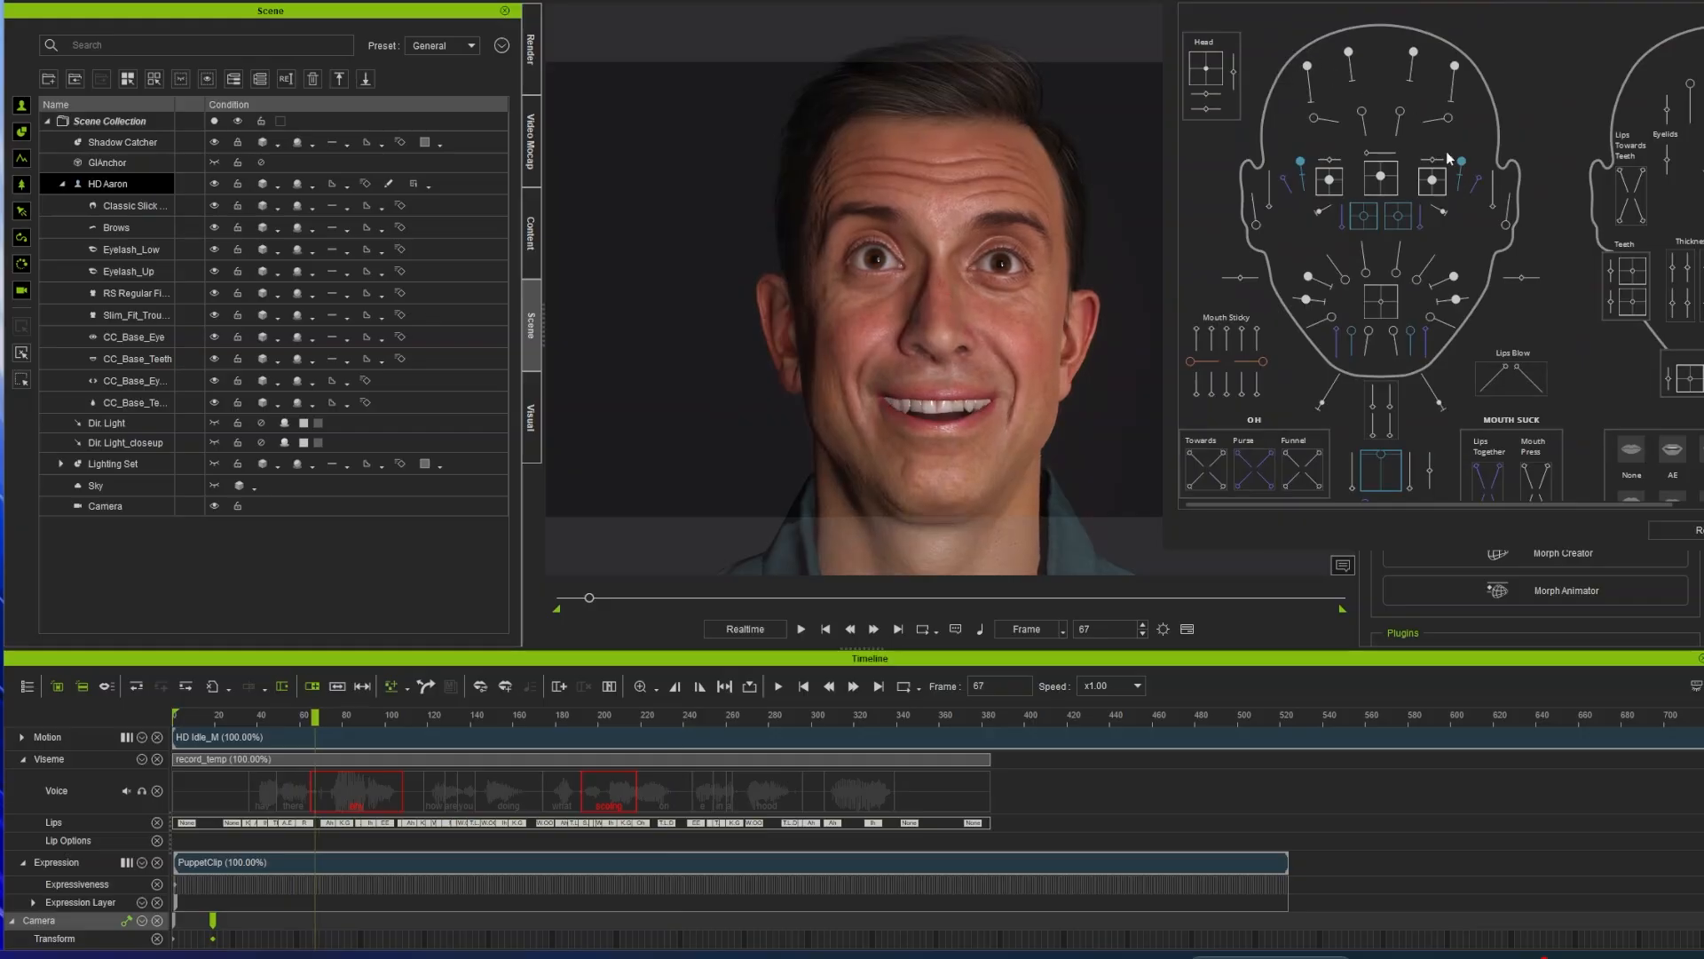
drag(1381, 177, 1381, 192)
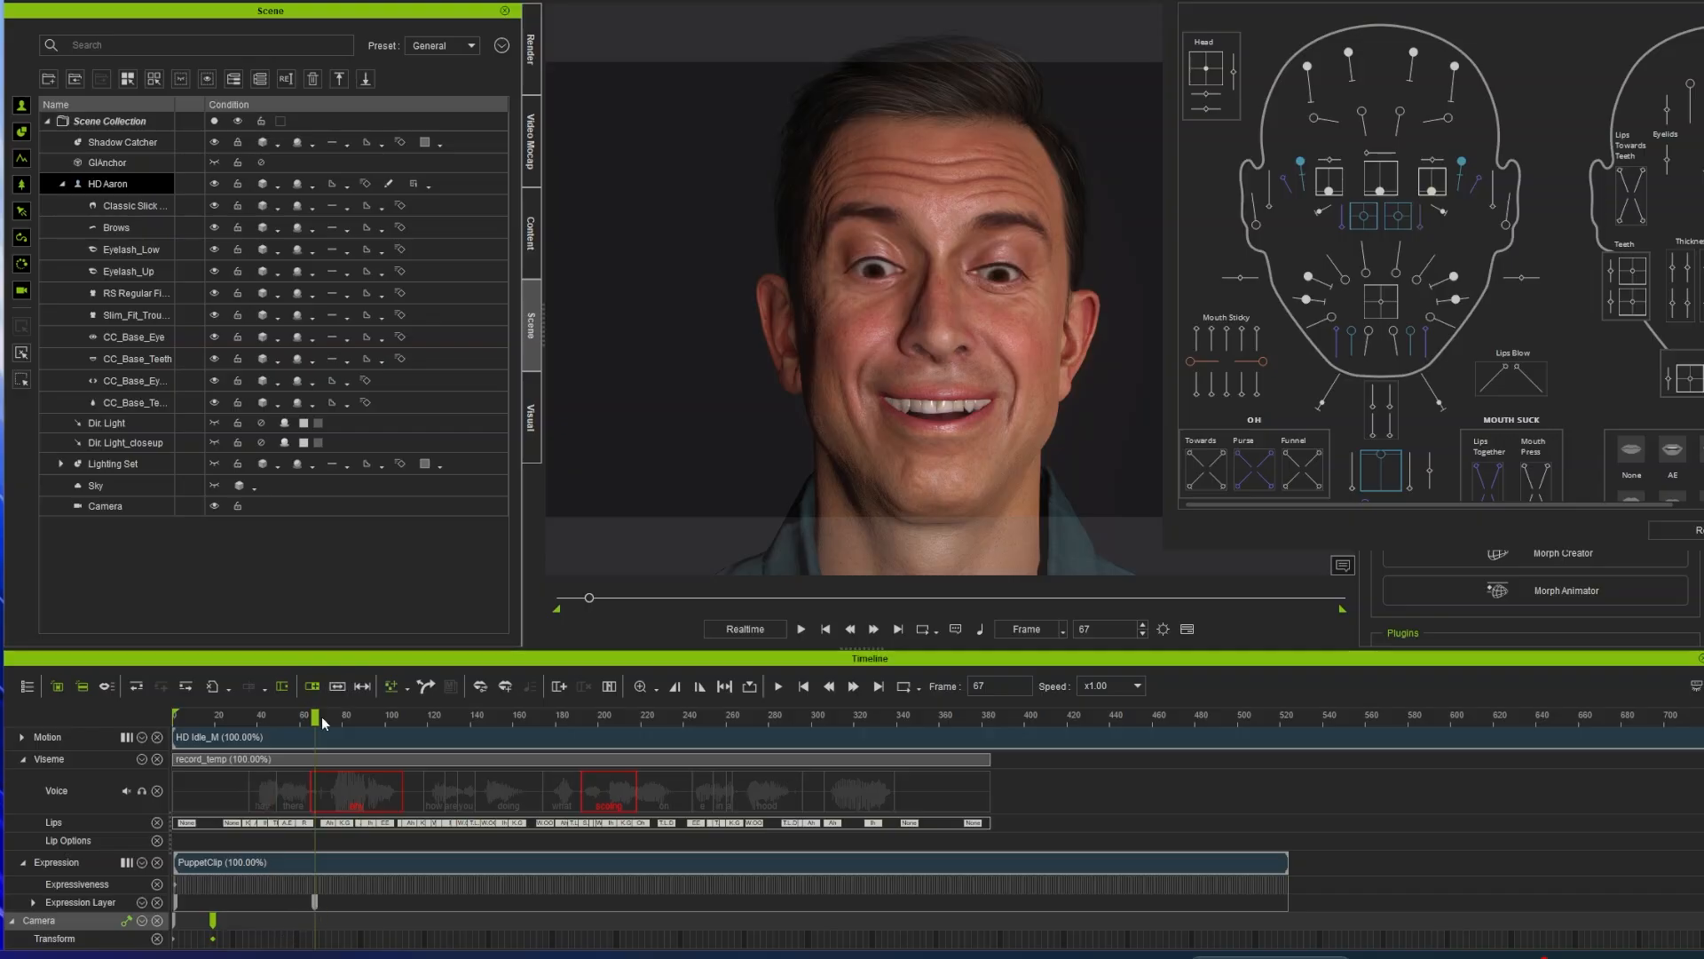
drag(318, 715, 283, 715)
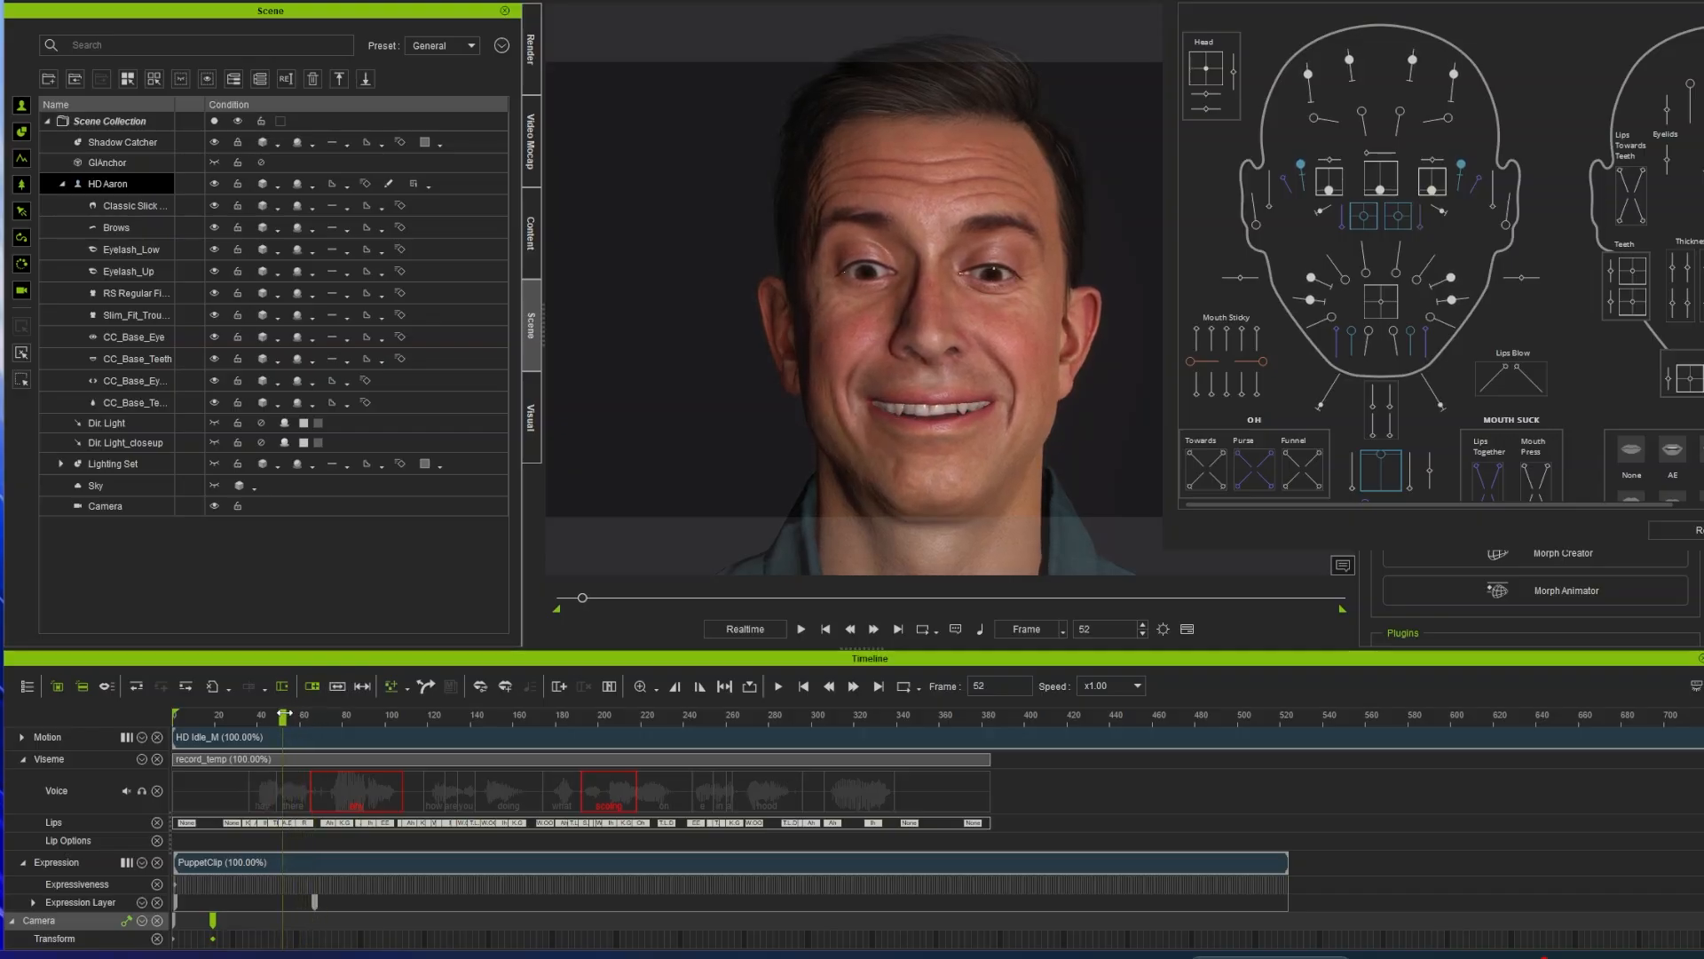
drag(1382, 192, 1386, 187)
Step: Key the eye gaze at frame 117, and shift it slightly sideways with another key at frame 122
drag(282, 716, 422, 716)
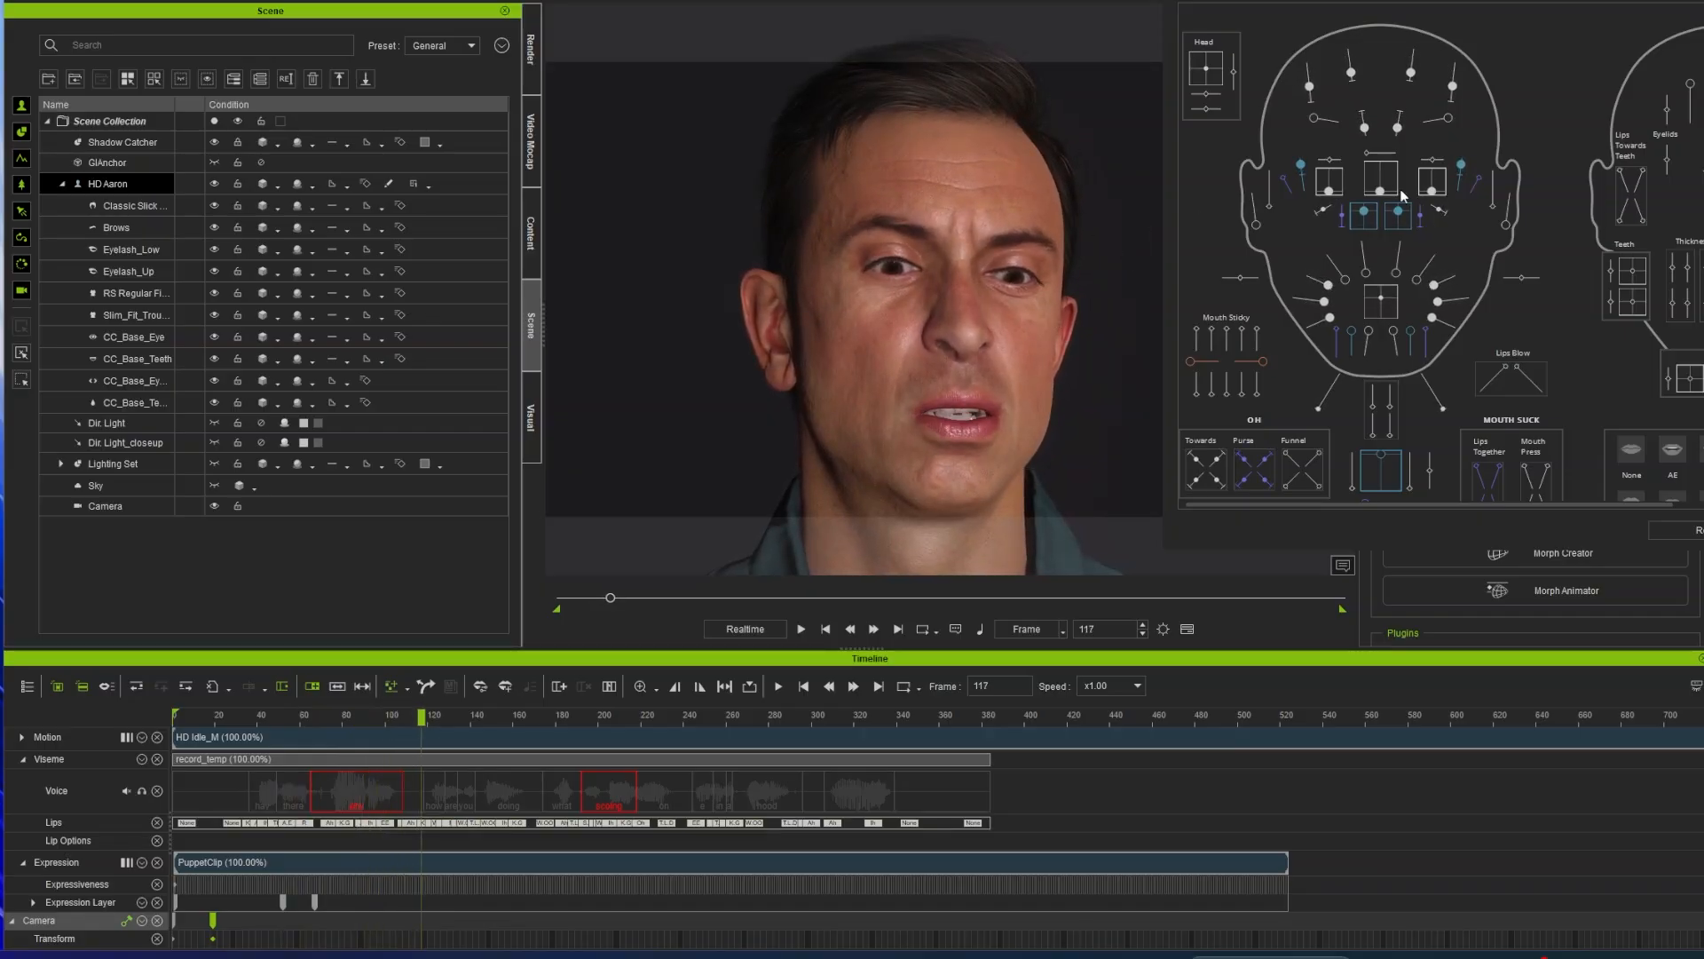
drag(1380, 193, 1380, 192)
drag(420, 721, 432, 717)
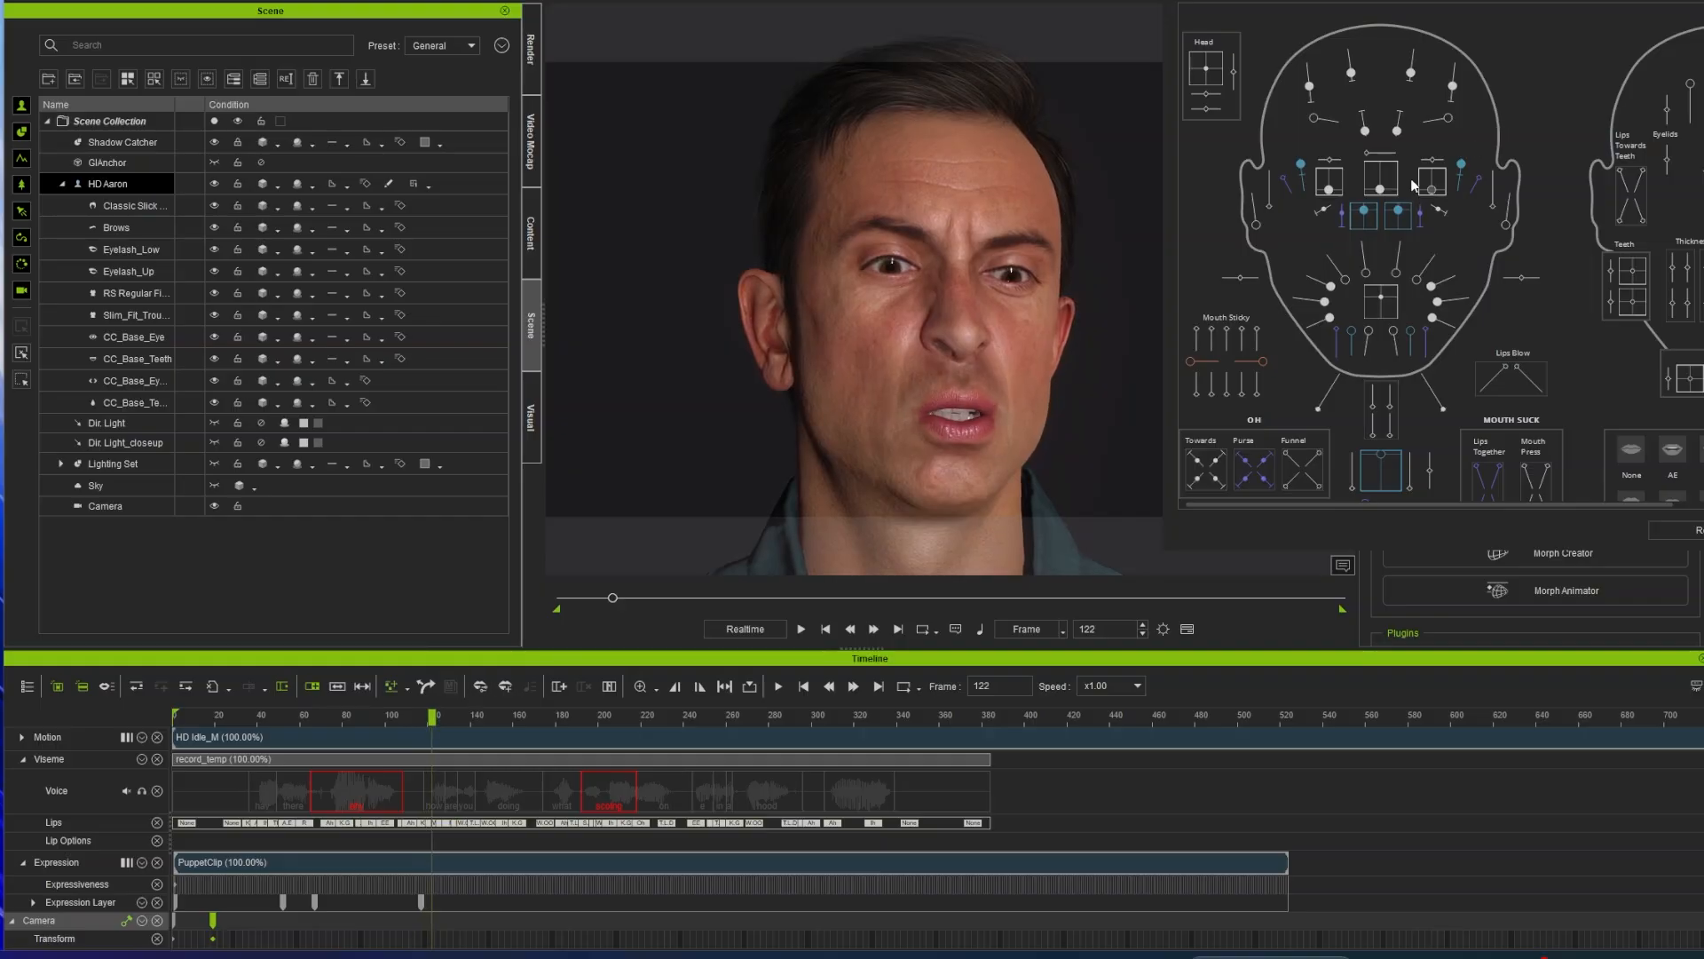
drag(1378, 196, 1375, 190)
Step: Play back the gaze animation to frame 175, and bring the eye gaze back to centre there
drag(438, 716, 268, 734)
key(space)
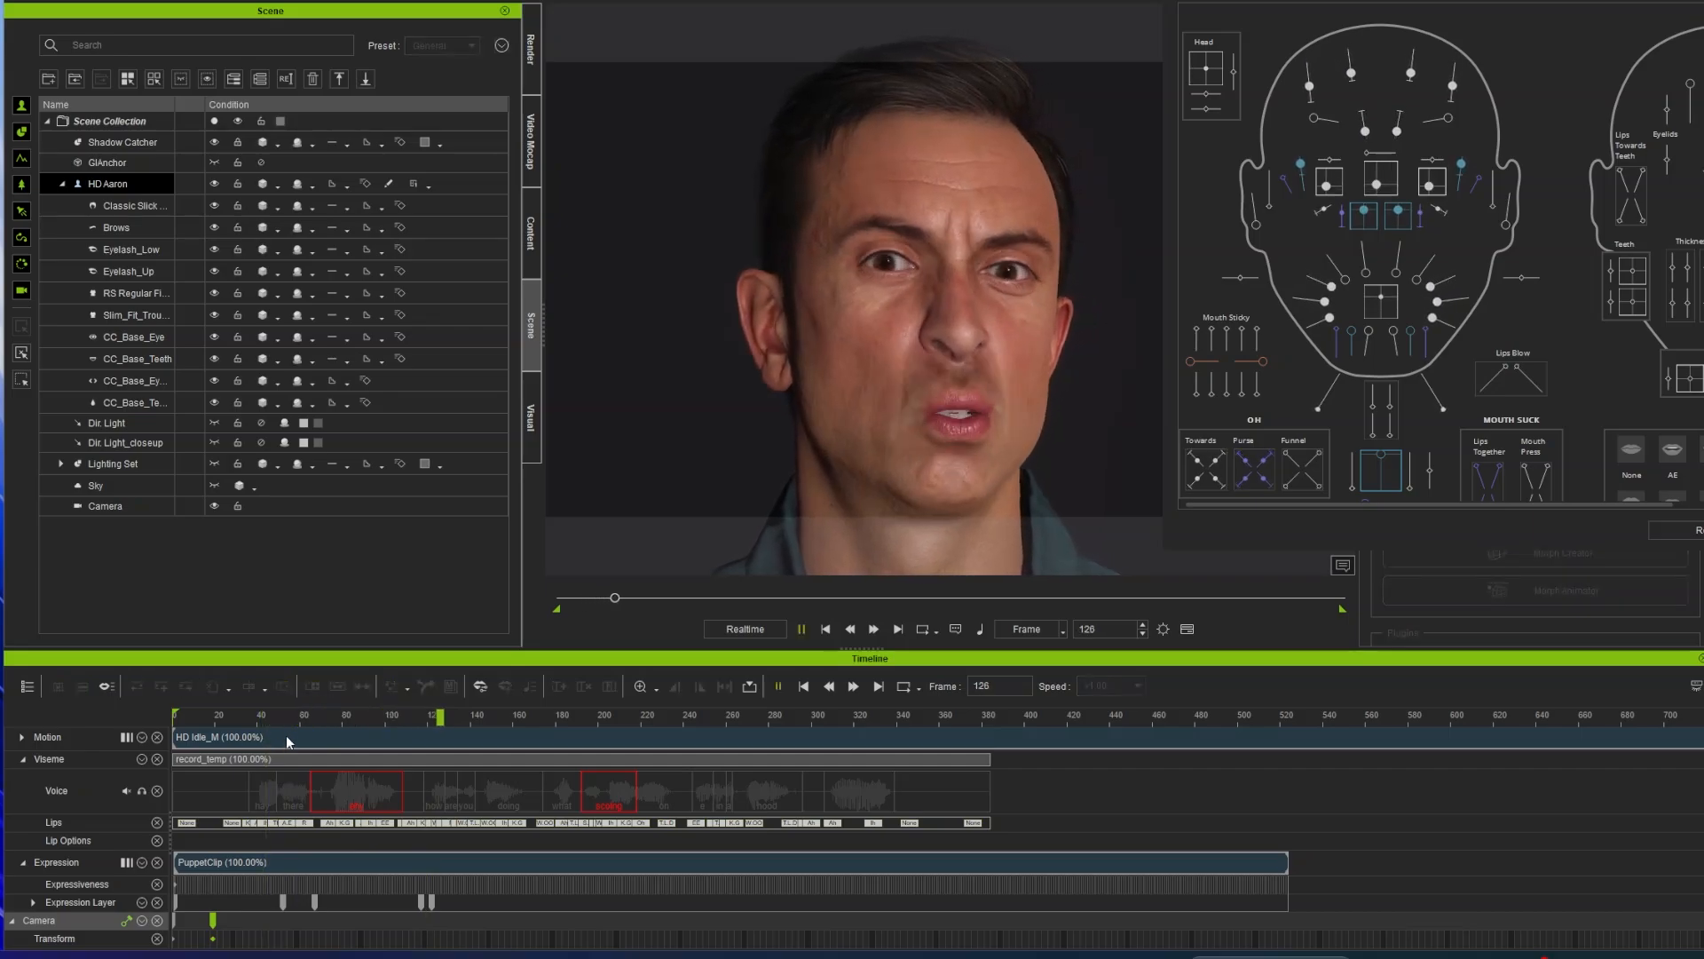
key(space)
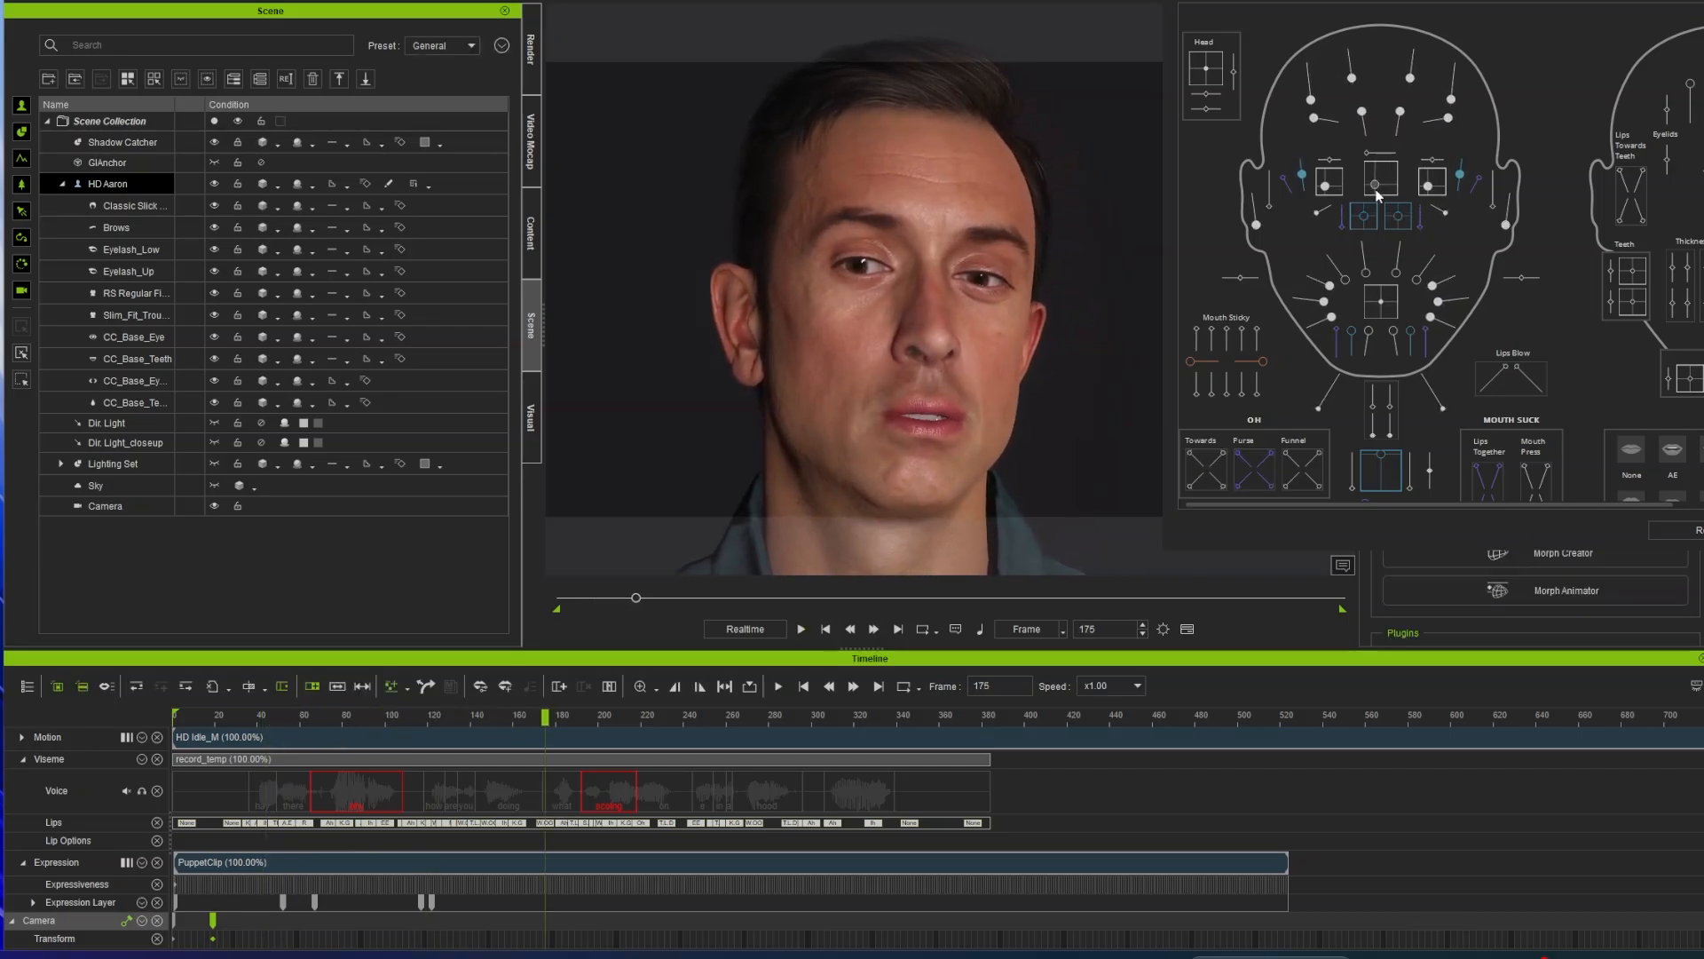
drag(1376, 185, 1381, 184)
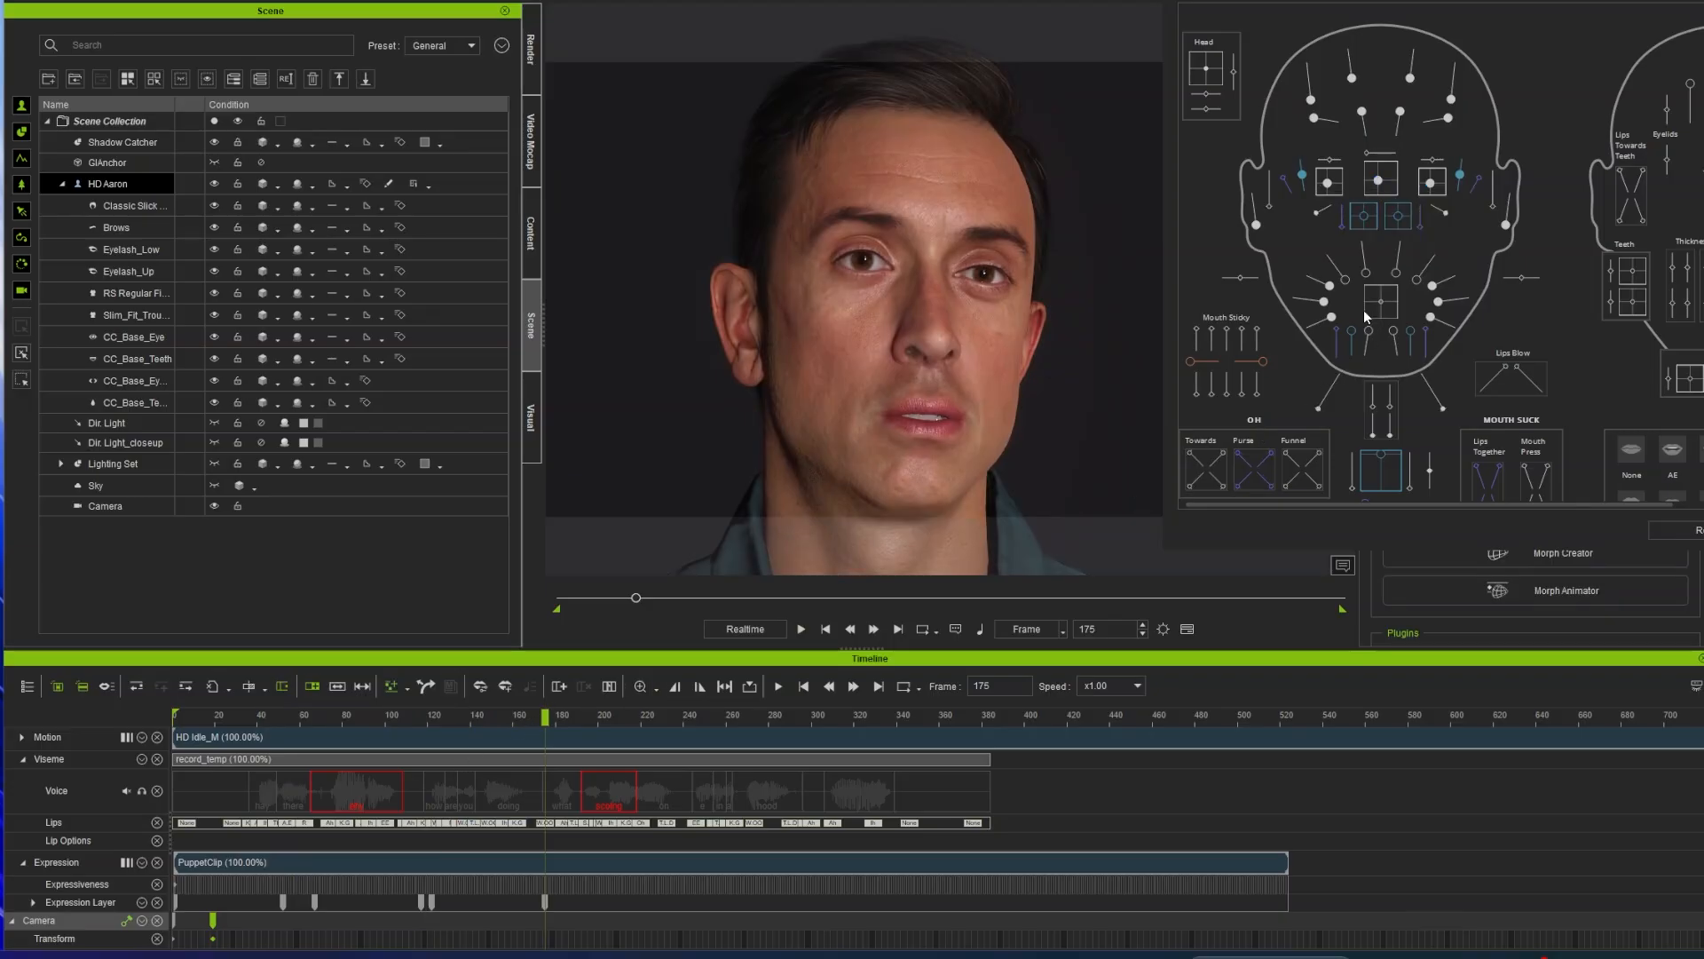
Step: Key the central mouth control raised at frame 53, lowered at frame 85 and eased back towards neutral at frame 100
drag(544, 719, 284, 717)
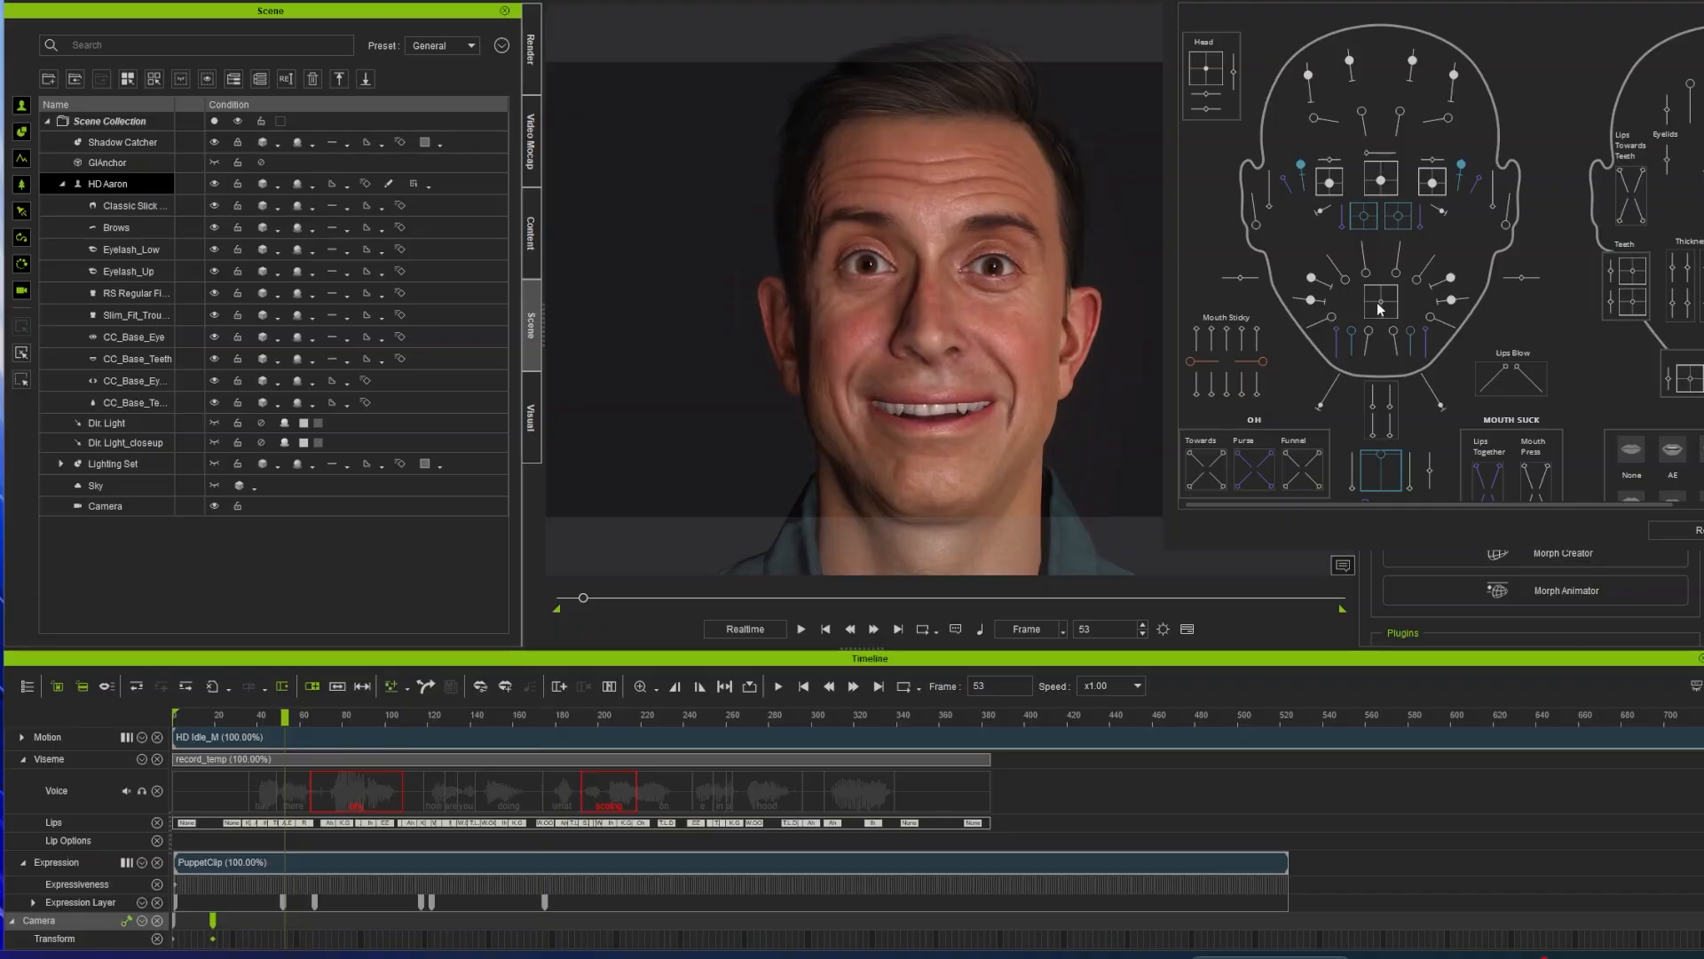
drag(1380, 309, 1379, 295)
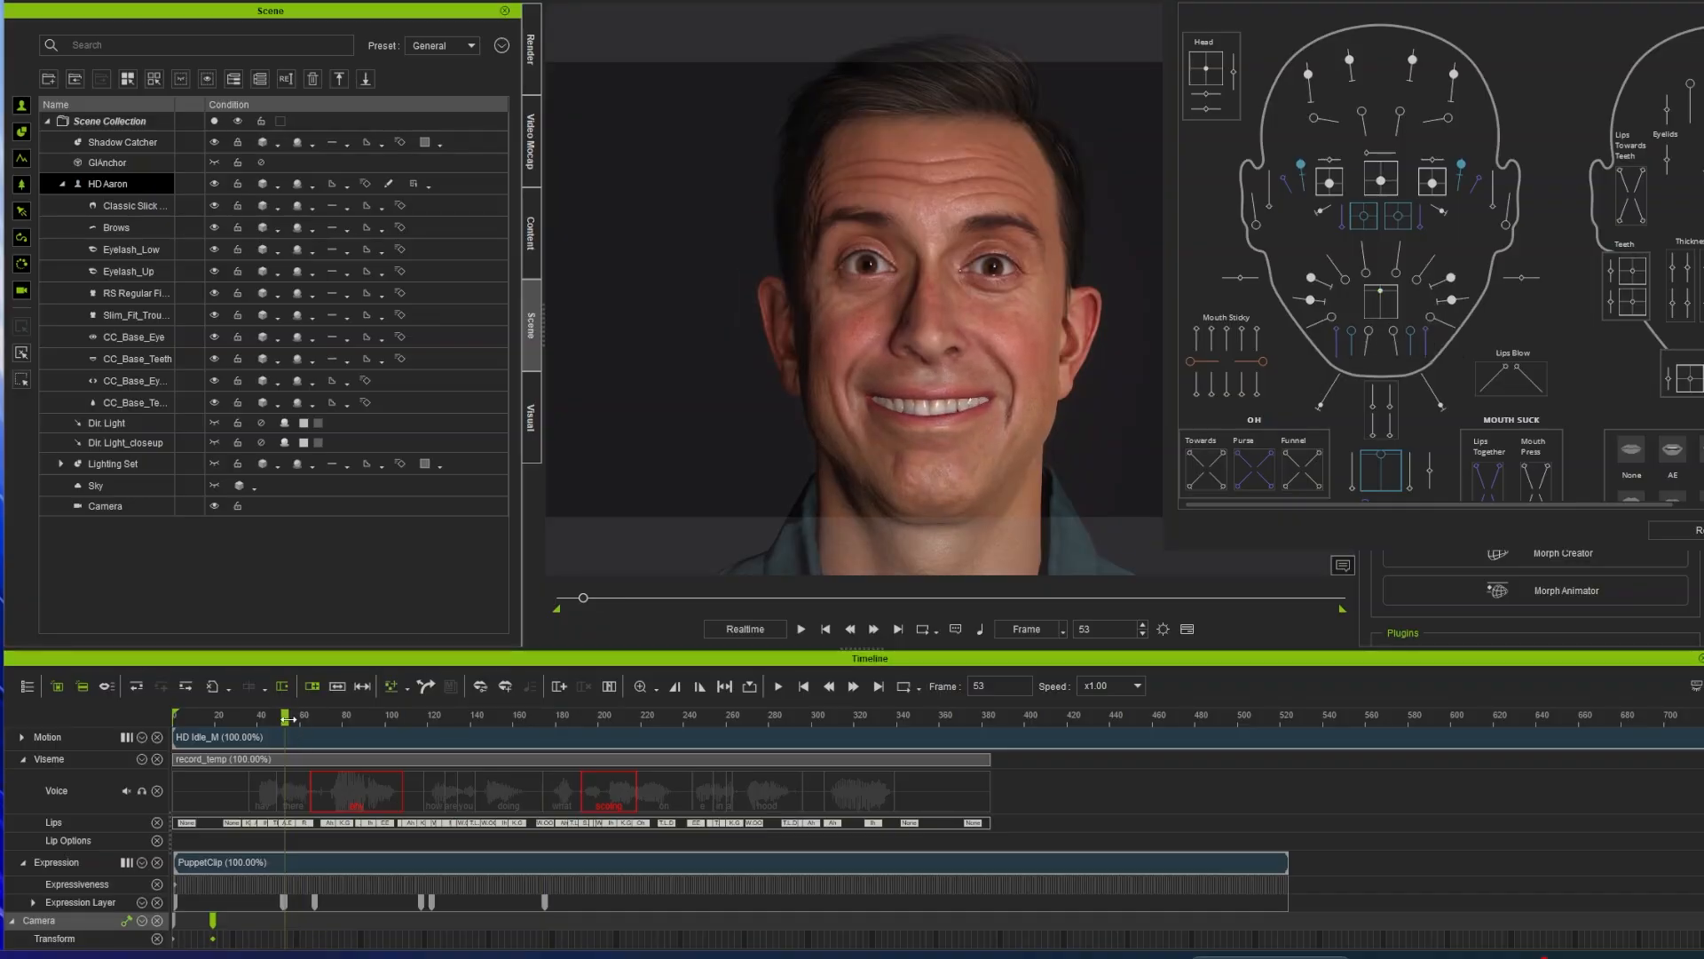
drag(289, 719, 353, 719)
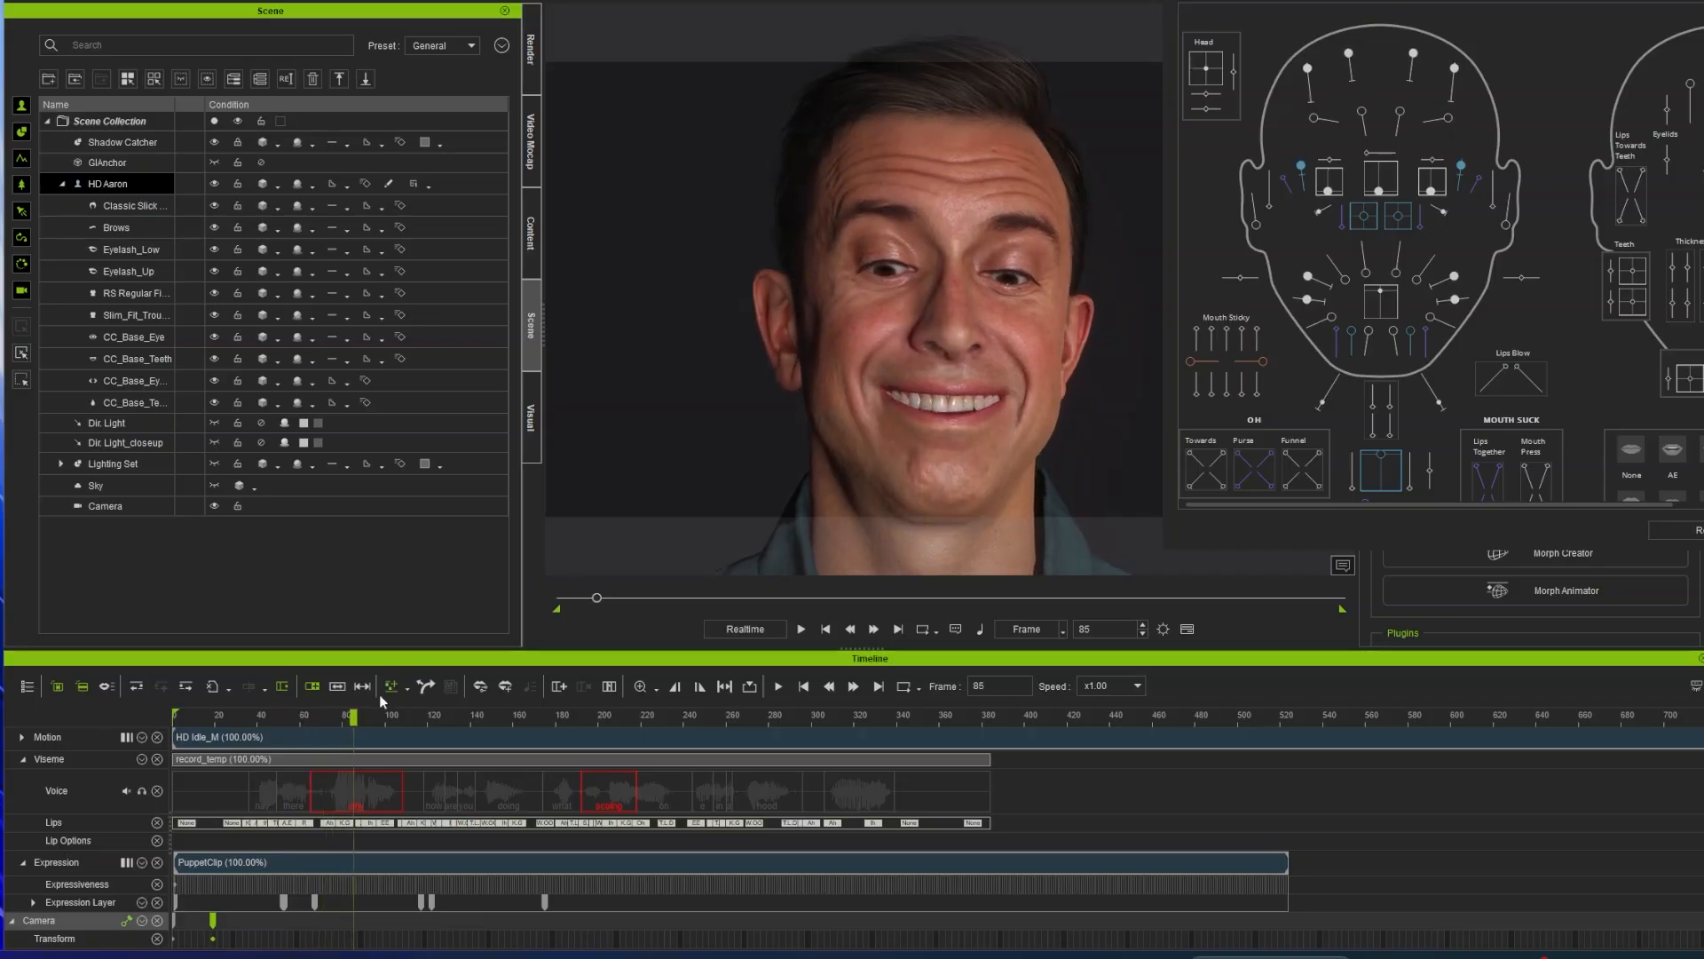
drag(1381, 299, 1383, 316)
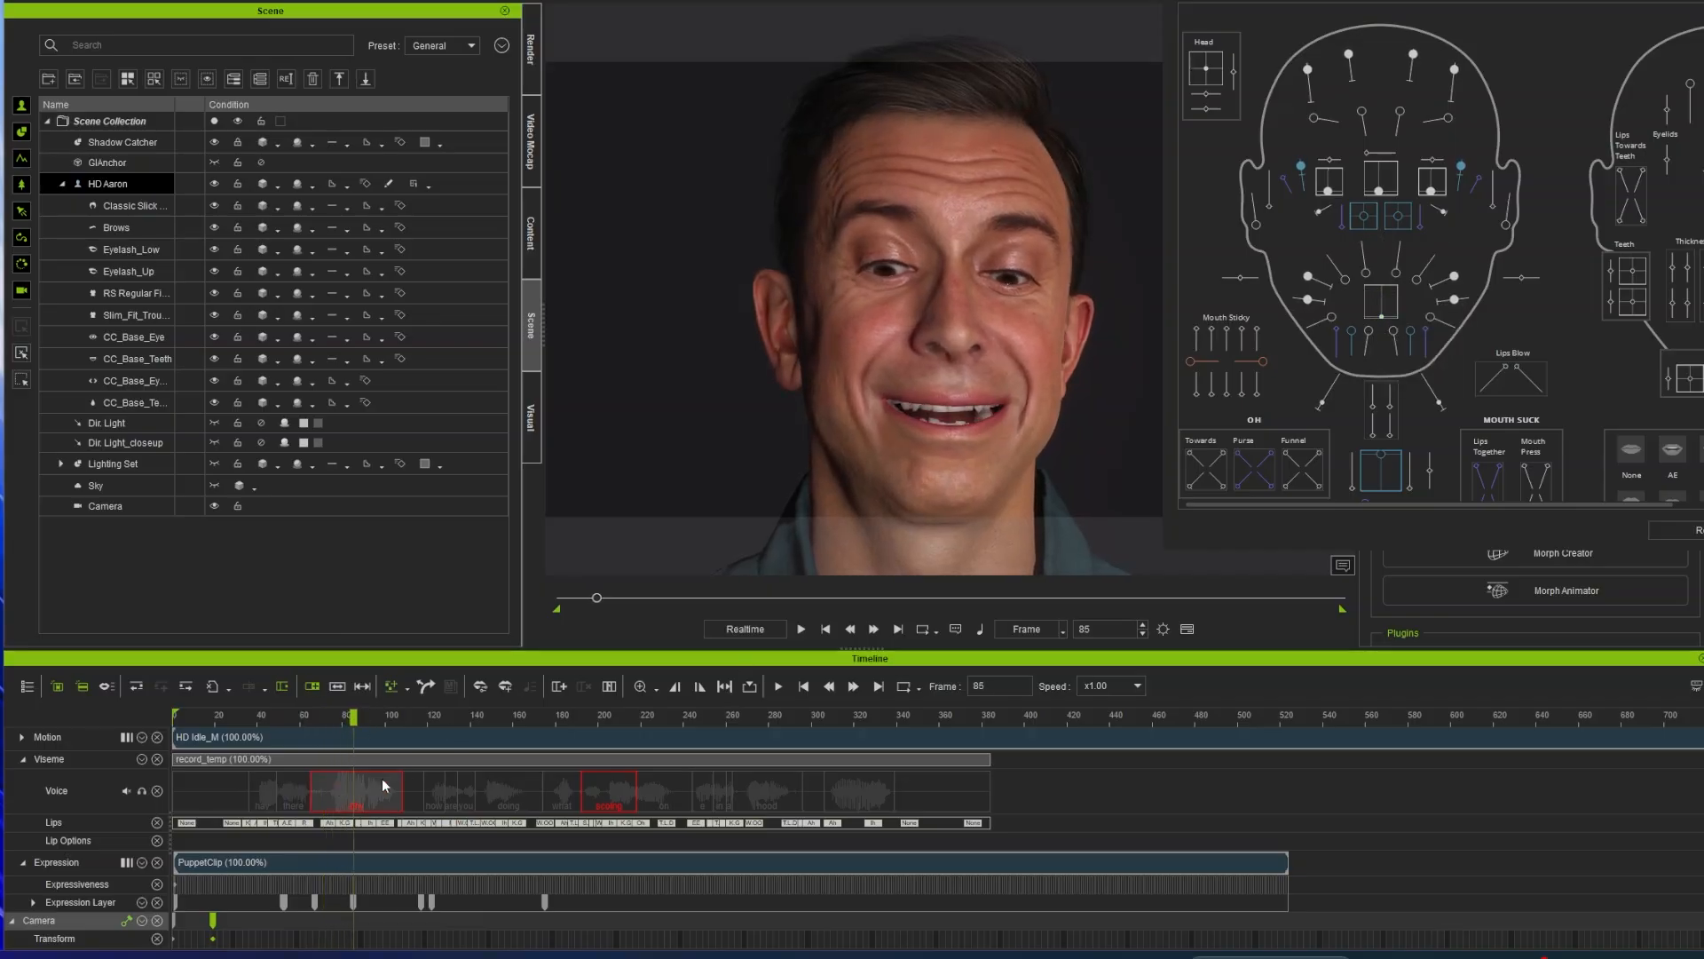
drag(355, 719, 385, 717)
drag(1383, 318, 1383, 306)
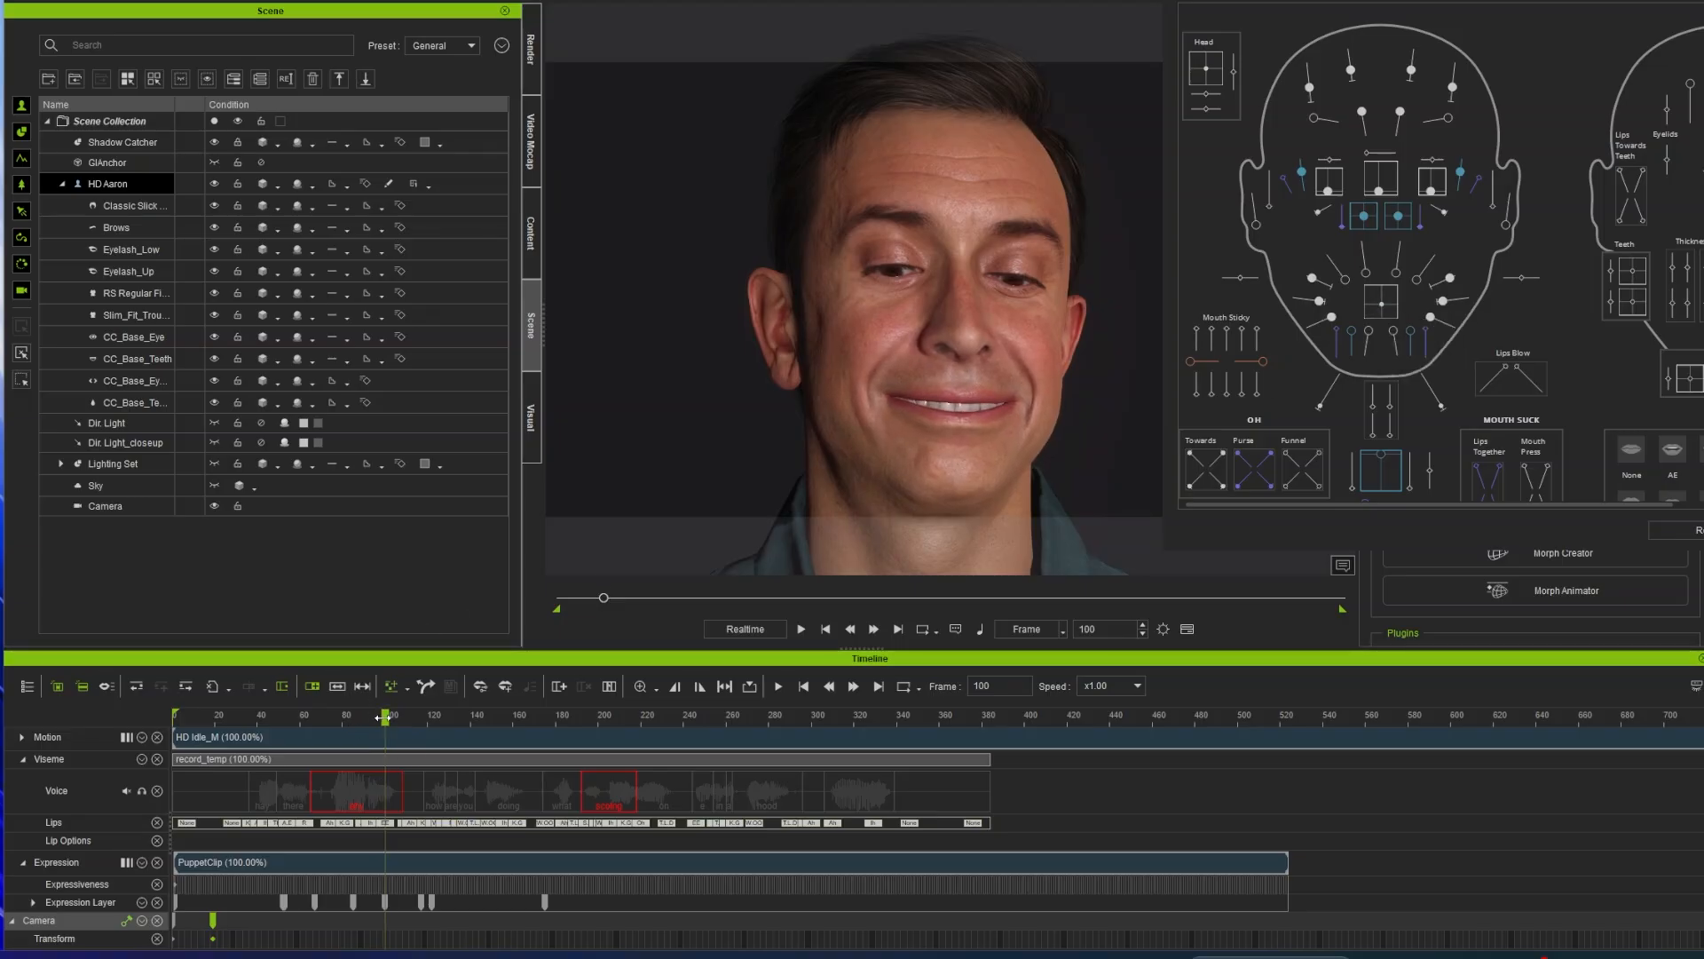
Step: Play back the adjusted mouth and gaze animation from about frame 41 to frame 176
drag(385, 716, 259, 713)
key(space)
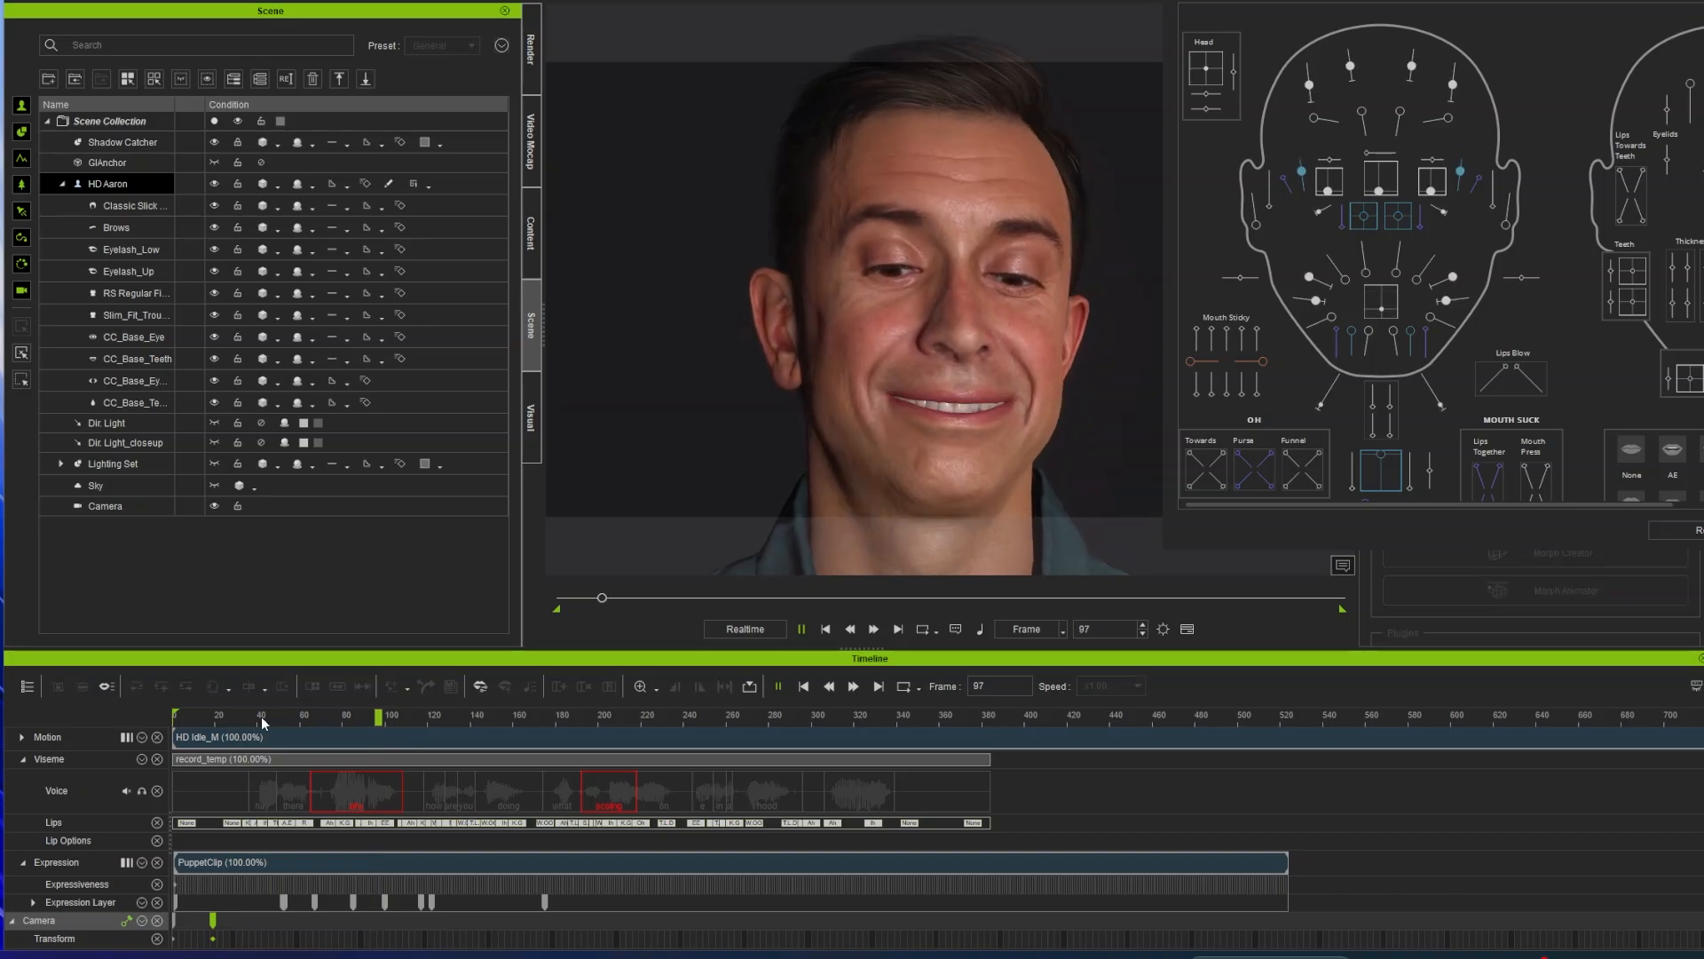
key(space)
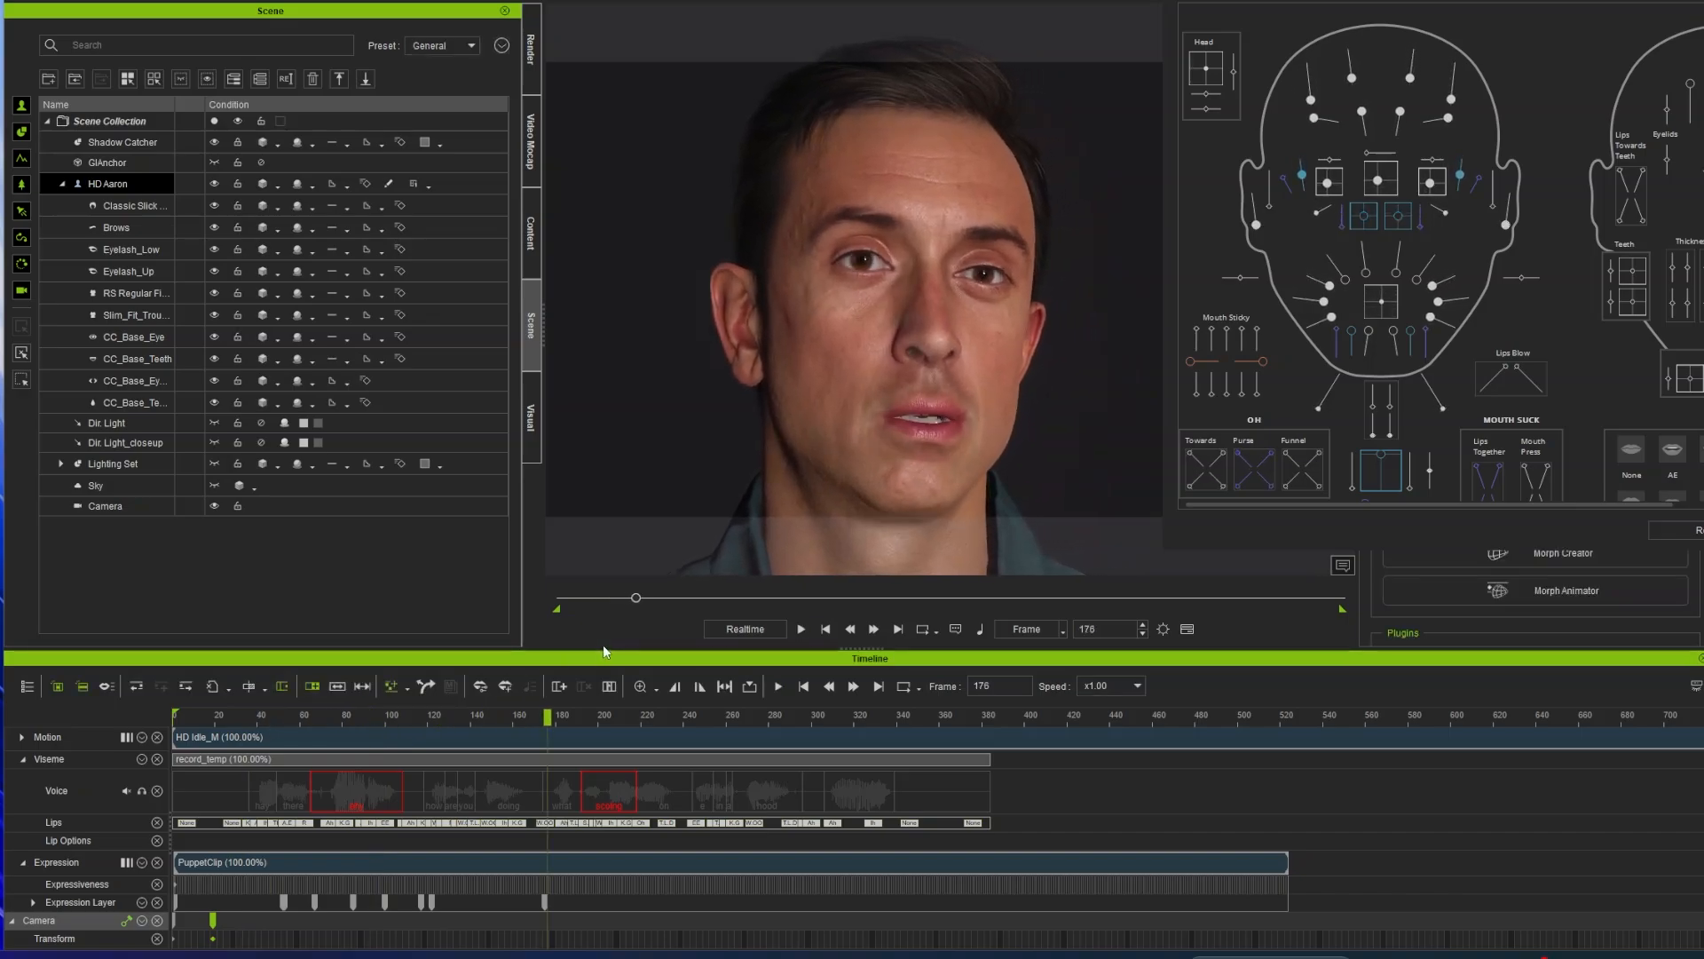
Step: At frame 160, raise the character's left brow and furrow both inner brows, and play back the result
drag(548, 719, 513, 727)
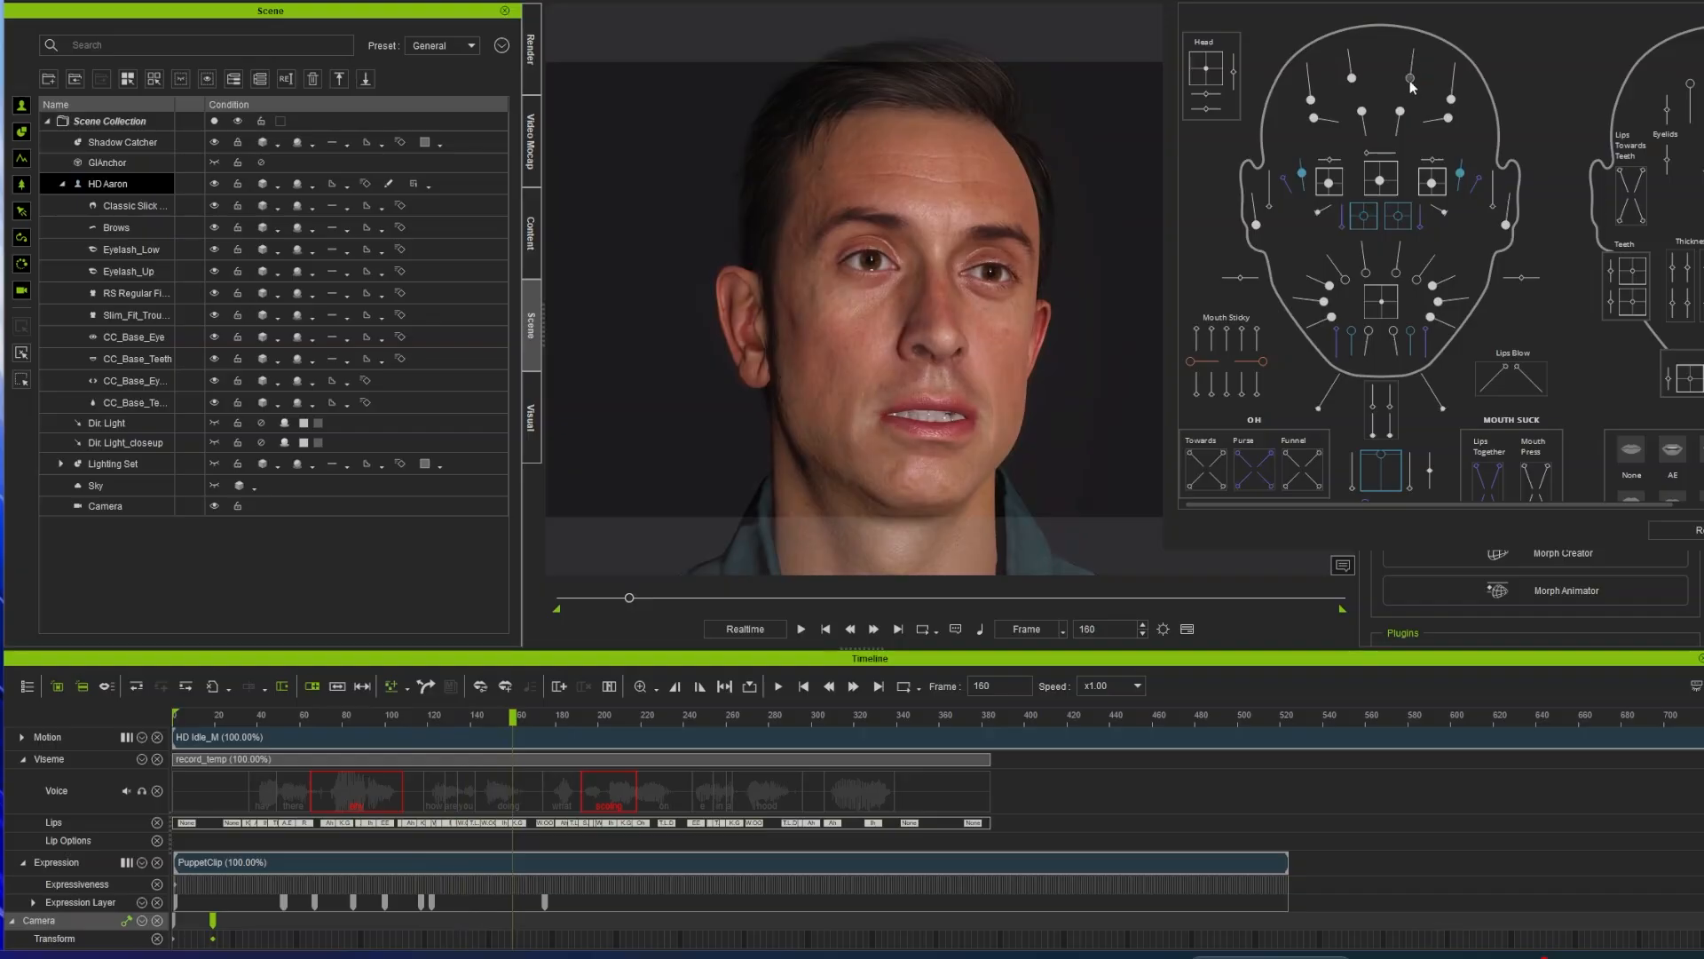
drag(1411, 81, 1454, 63)
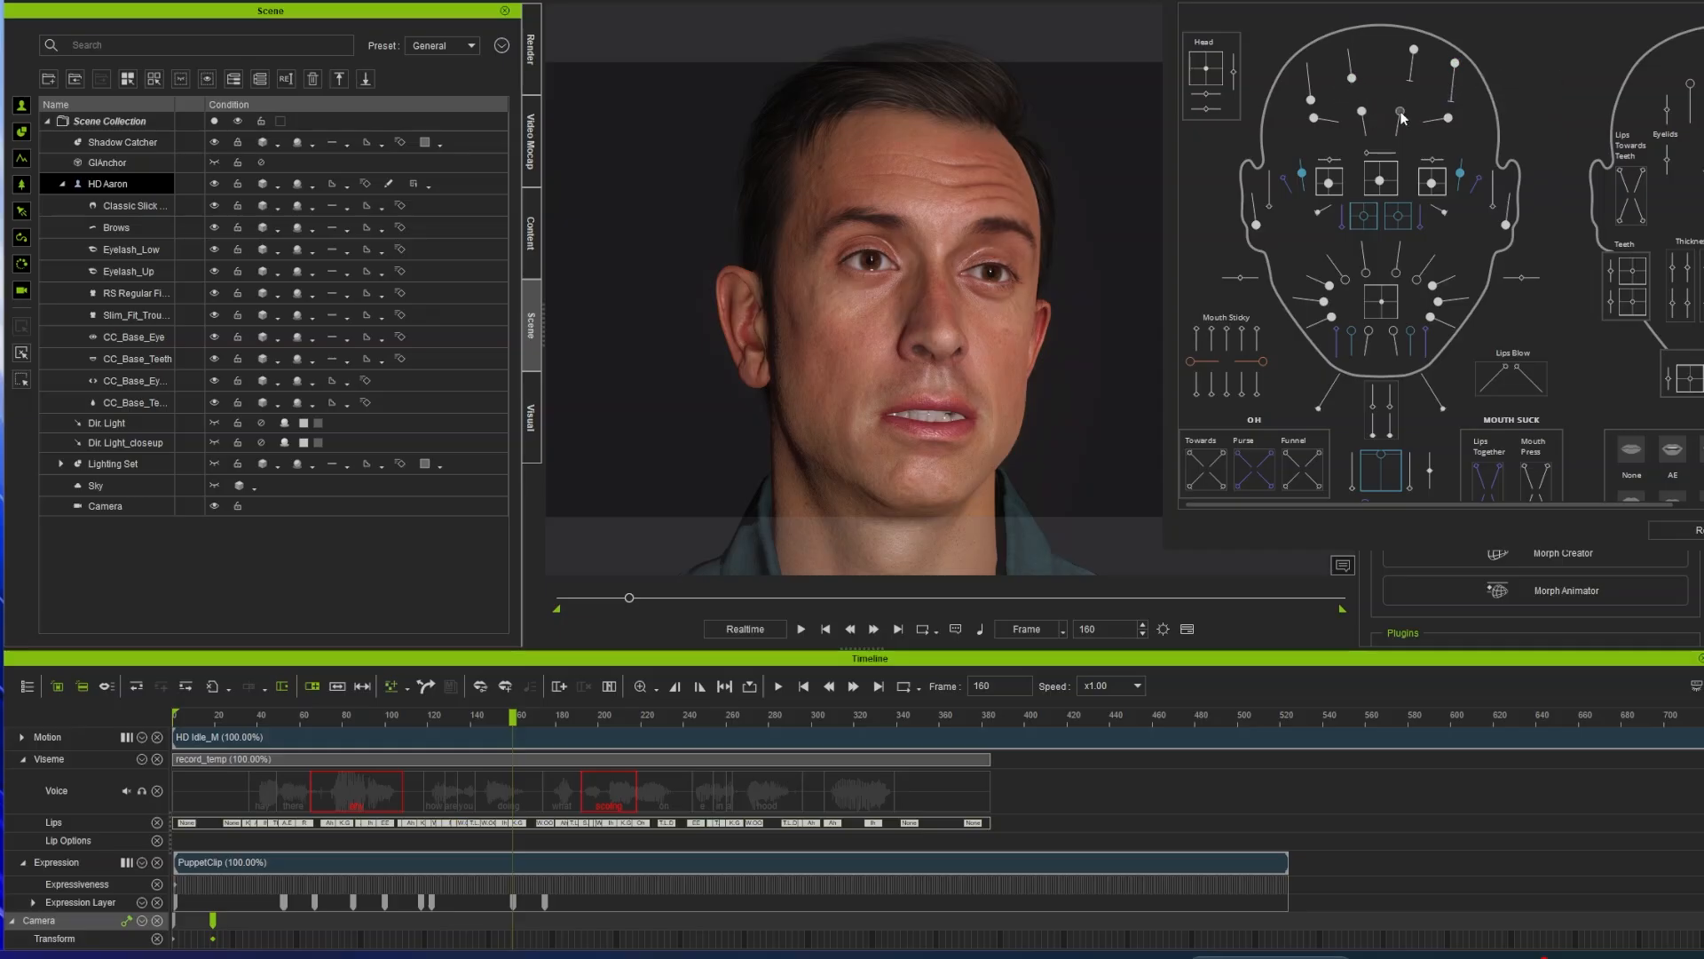
drag(1400, 111, 1366, 131)
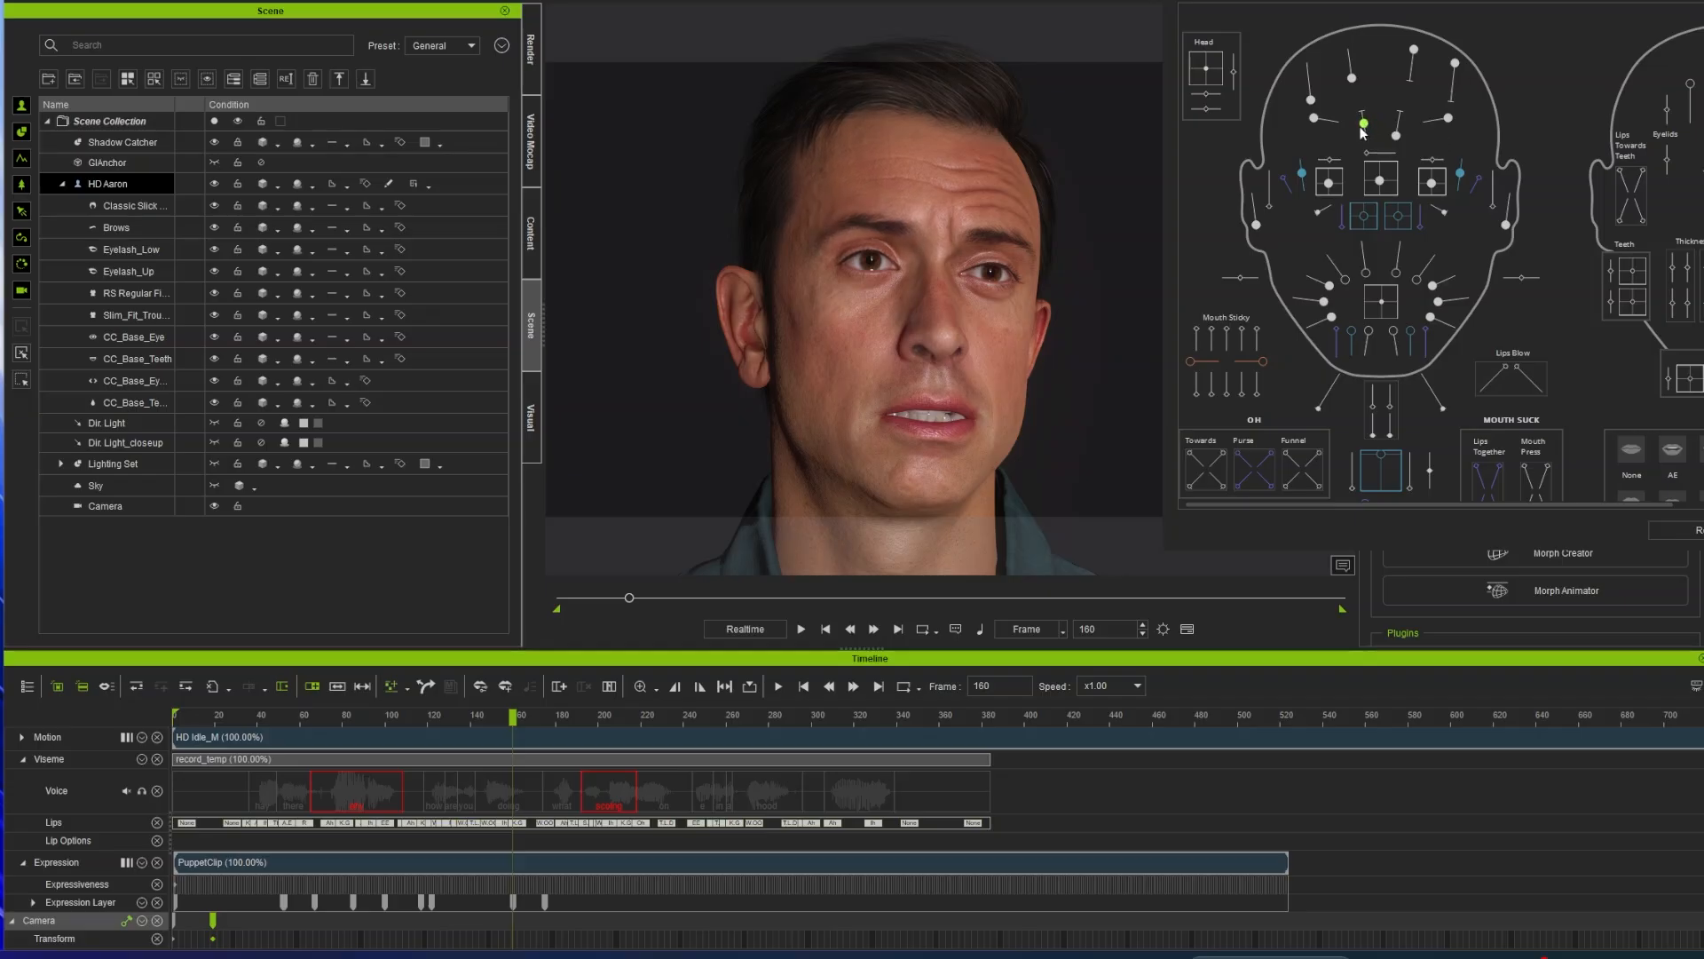
drag(513, 716, 349, 716)
key(space)
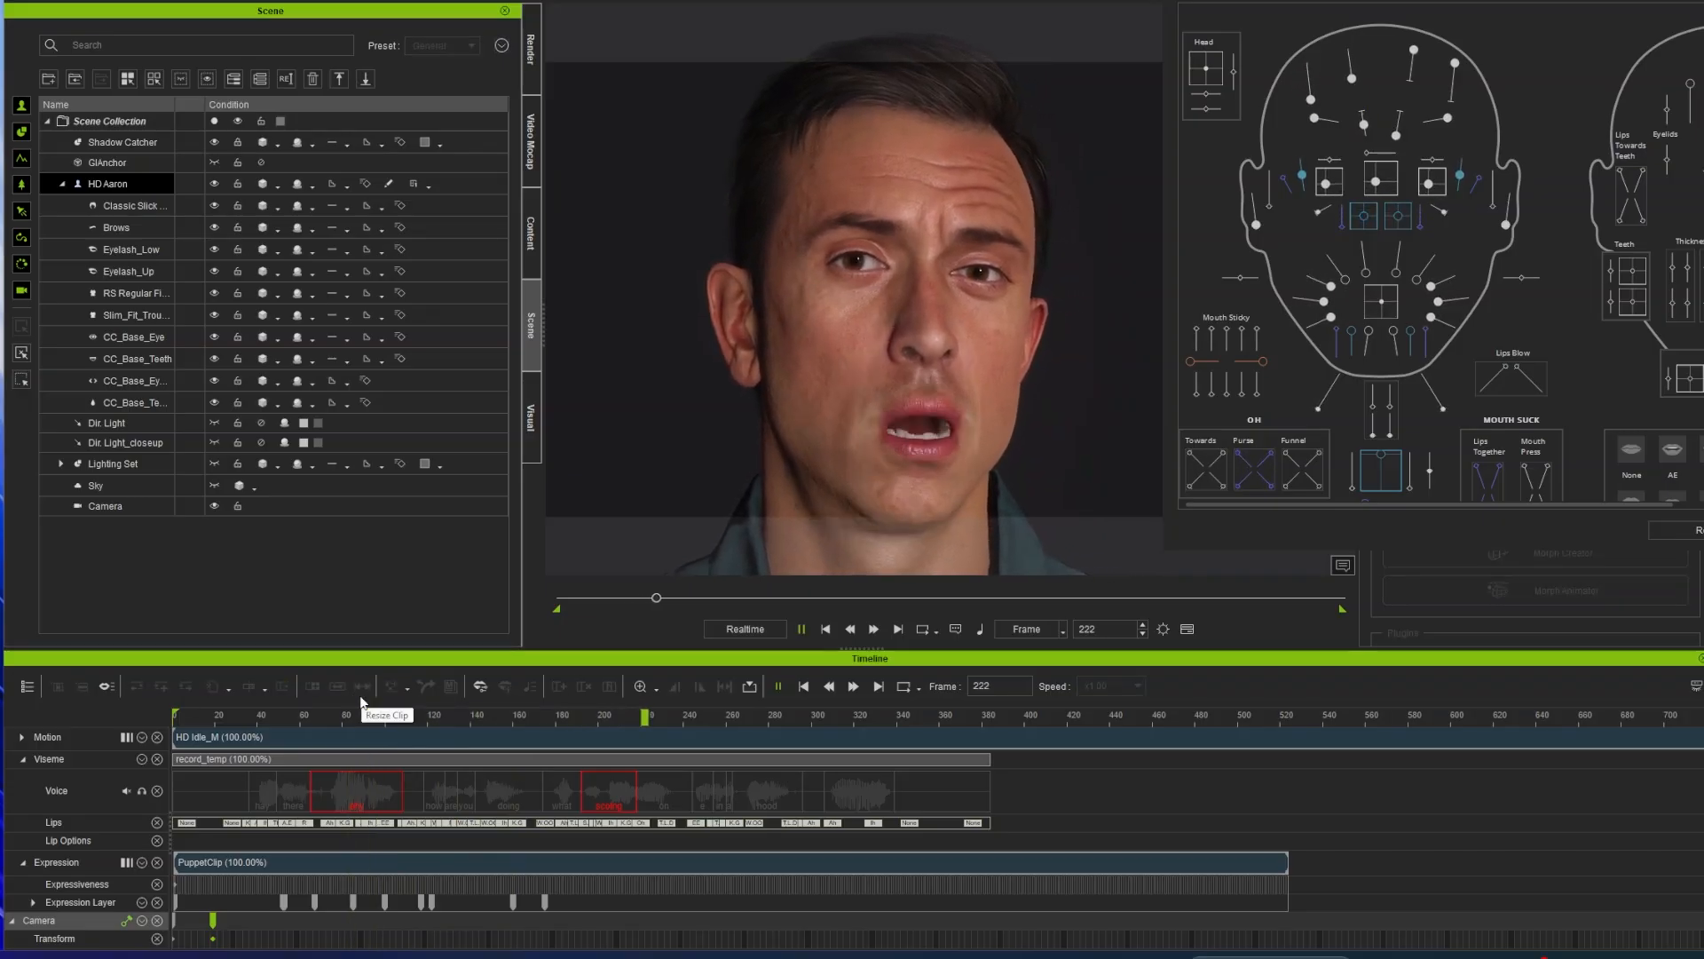
key(space)
Step: Delete the Expression Layer key at frame 122, and expand HD Aaron's Motion track in the timeline
drag(637, 728, 424, 738)
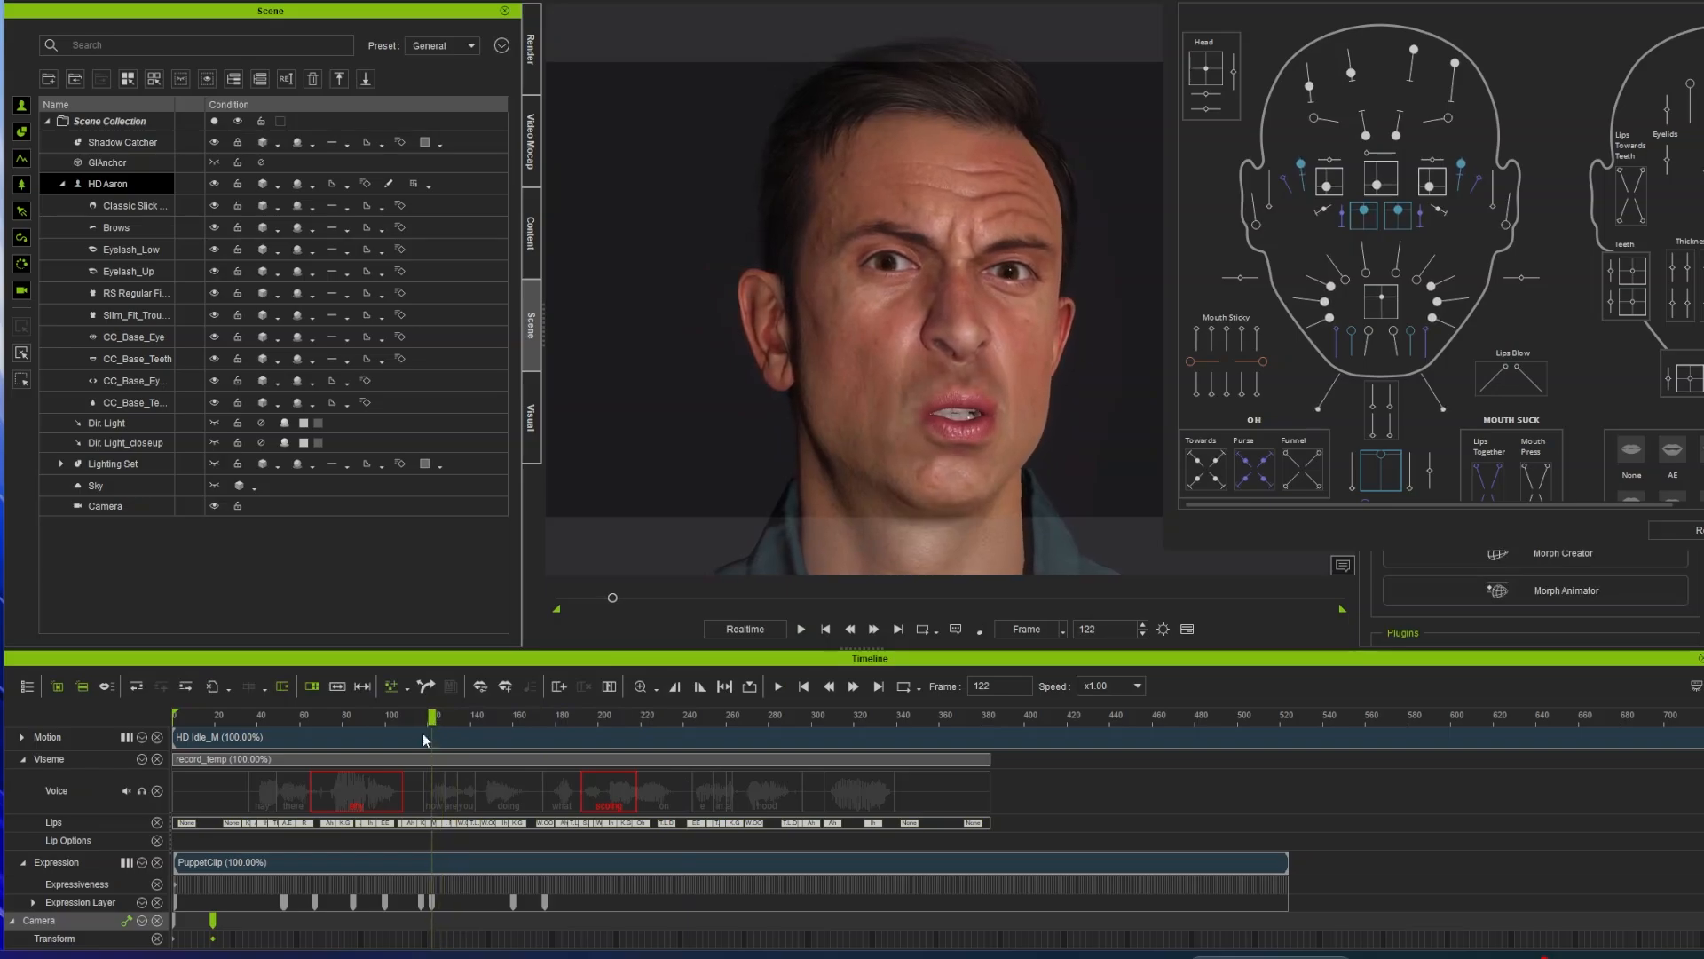
click(432, 903)
key(Delete)
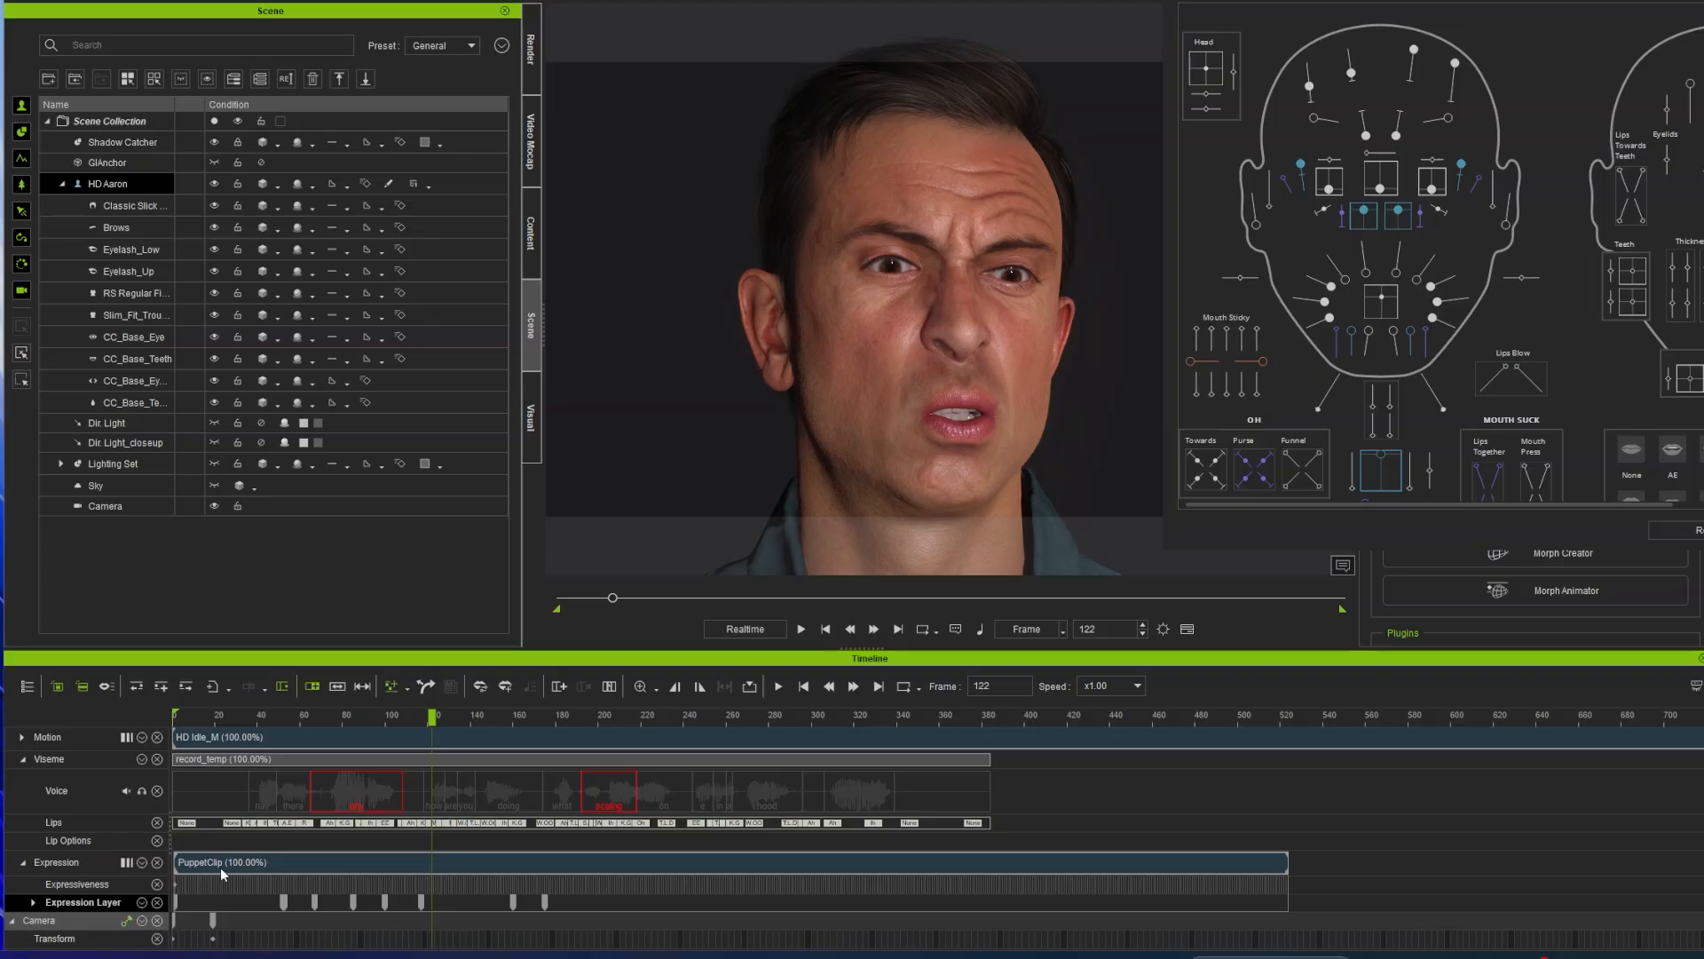
scroll(421, 861, up, 3)
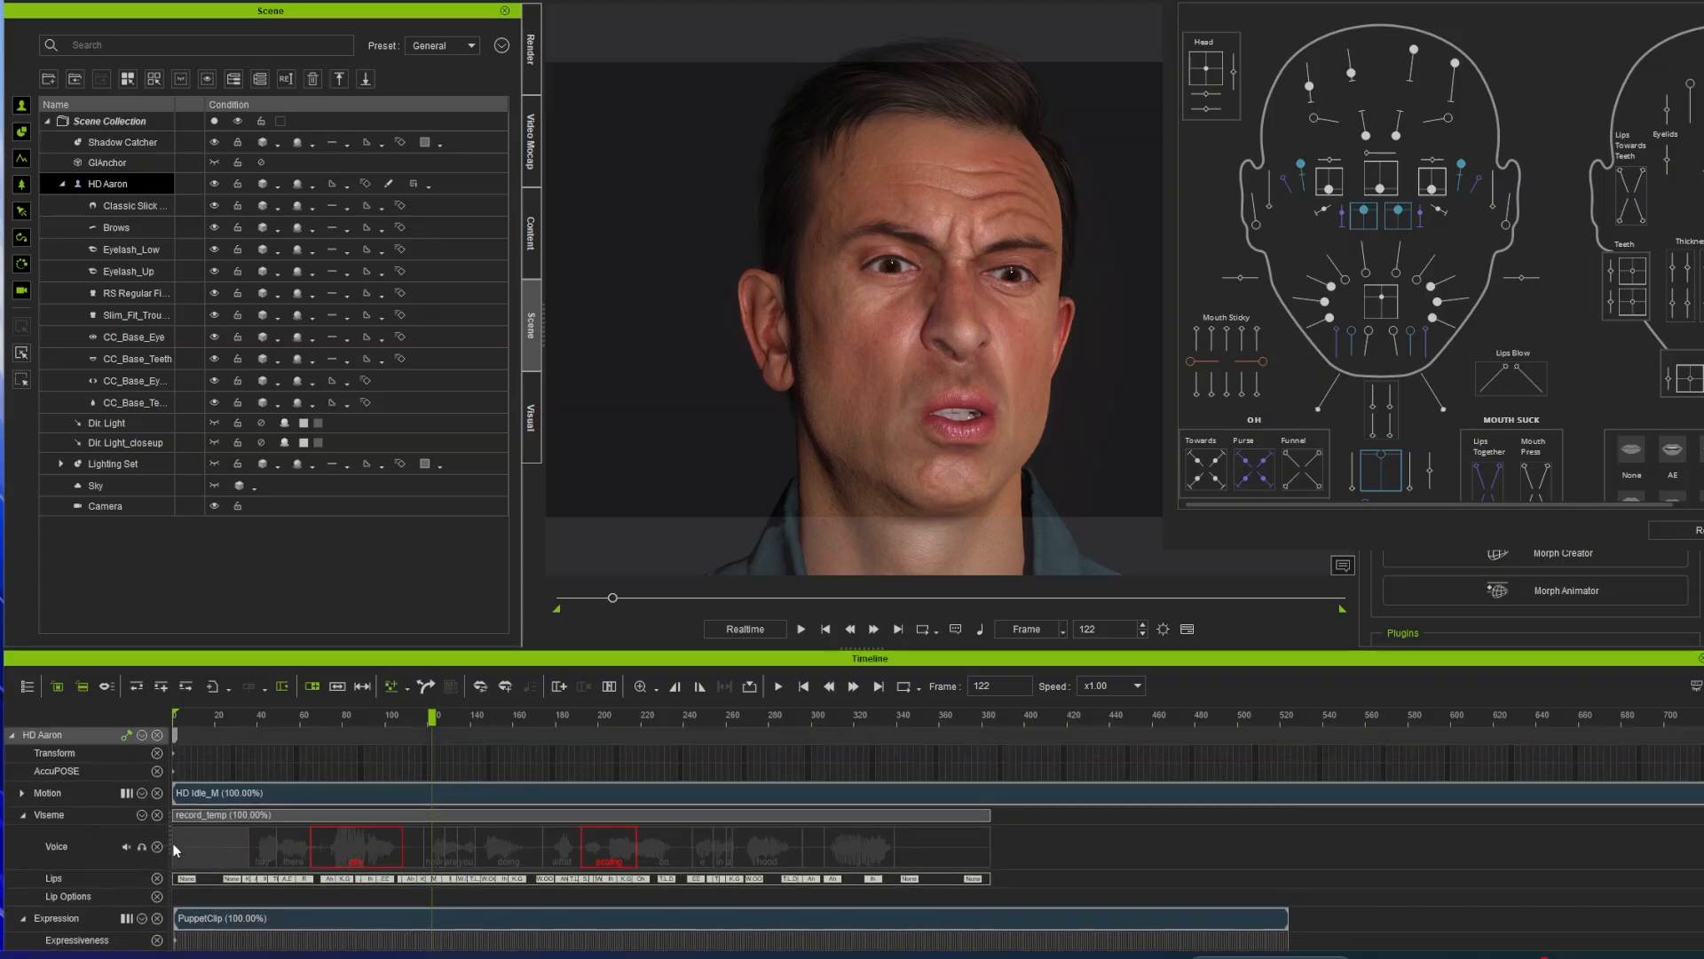
click(23, 793)
scroll(194, 855, down, 4)
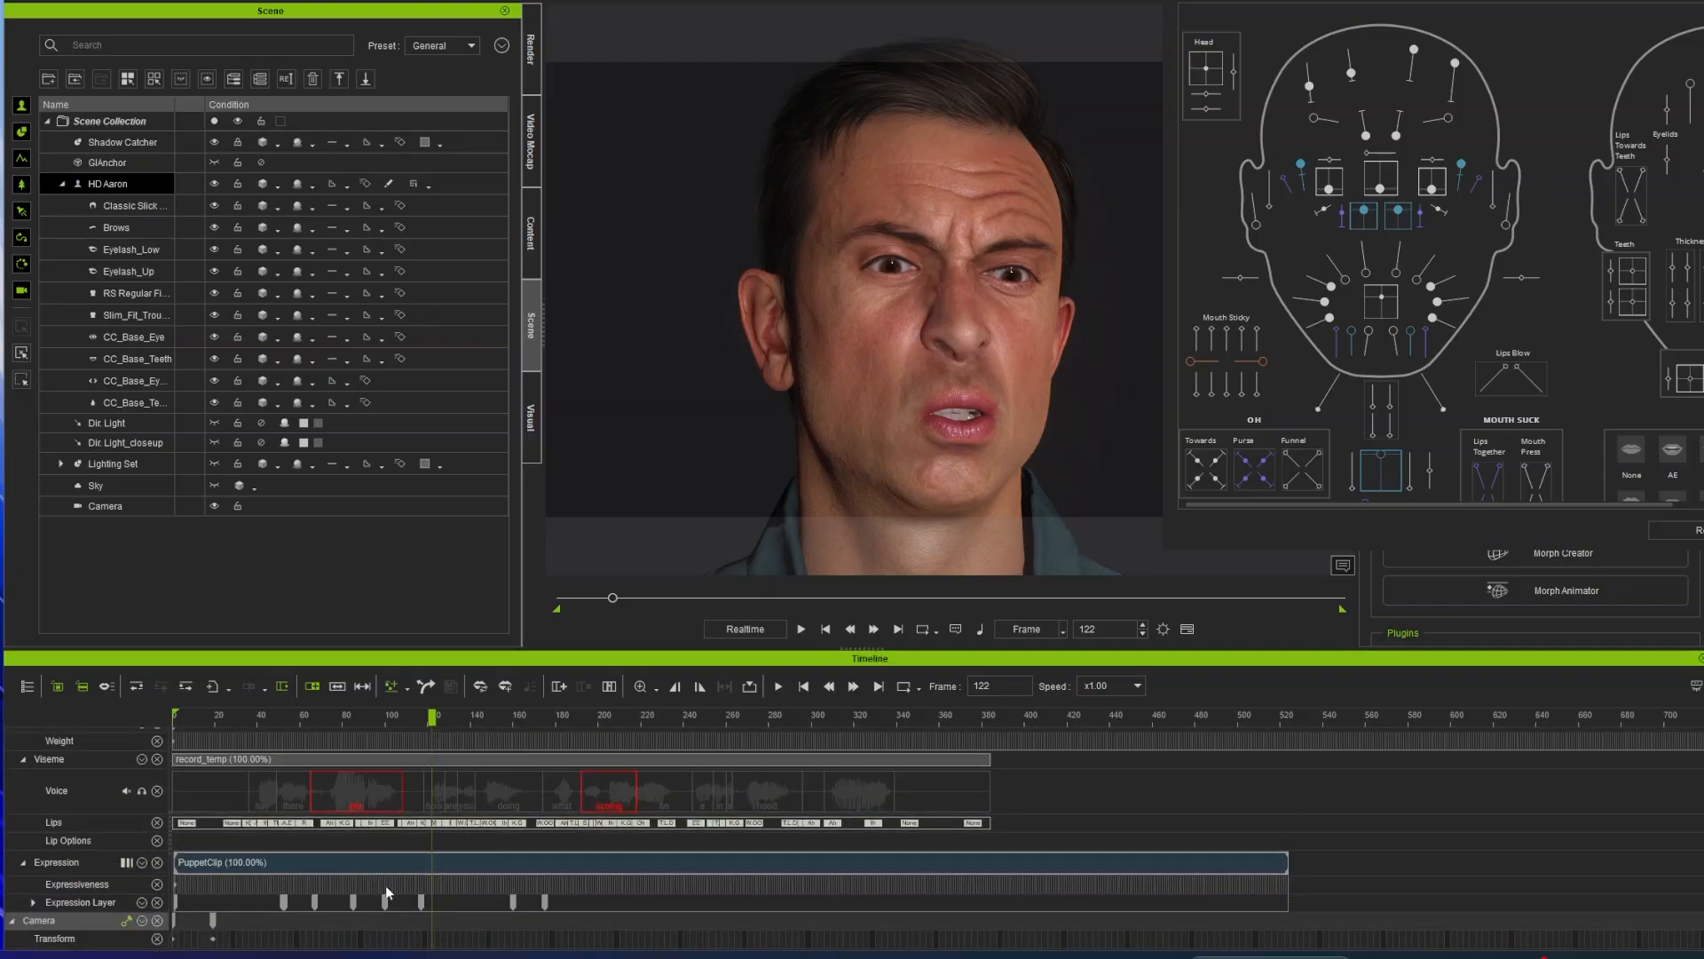
Step: On the Expression Layer key at frame 117, raise the eye gaze to centre and fine-tune the inner brow and mouth controls
mouse_move(432, 720)
mouse_down()
mouse_move(396, 717)
mouse_move(429, 717)
mouse_up()
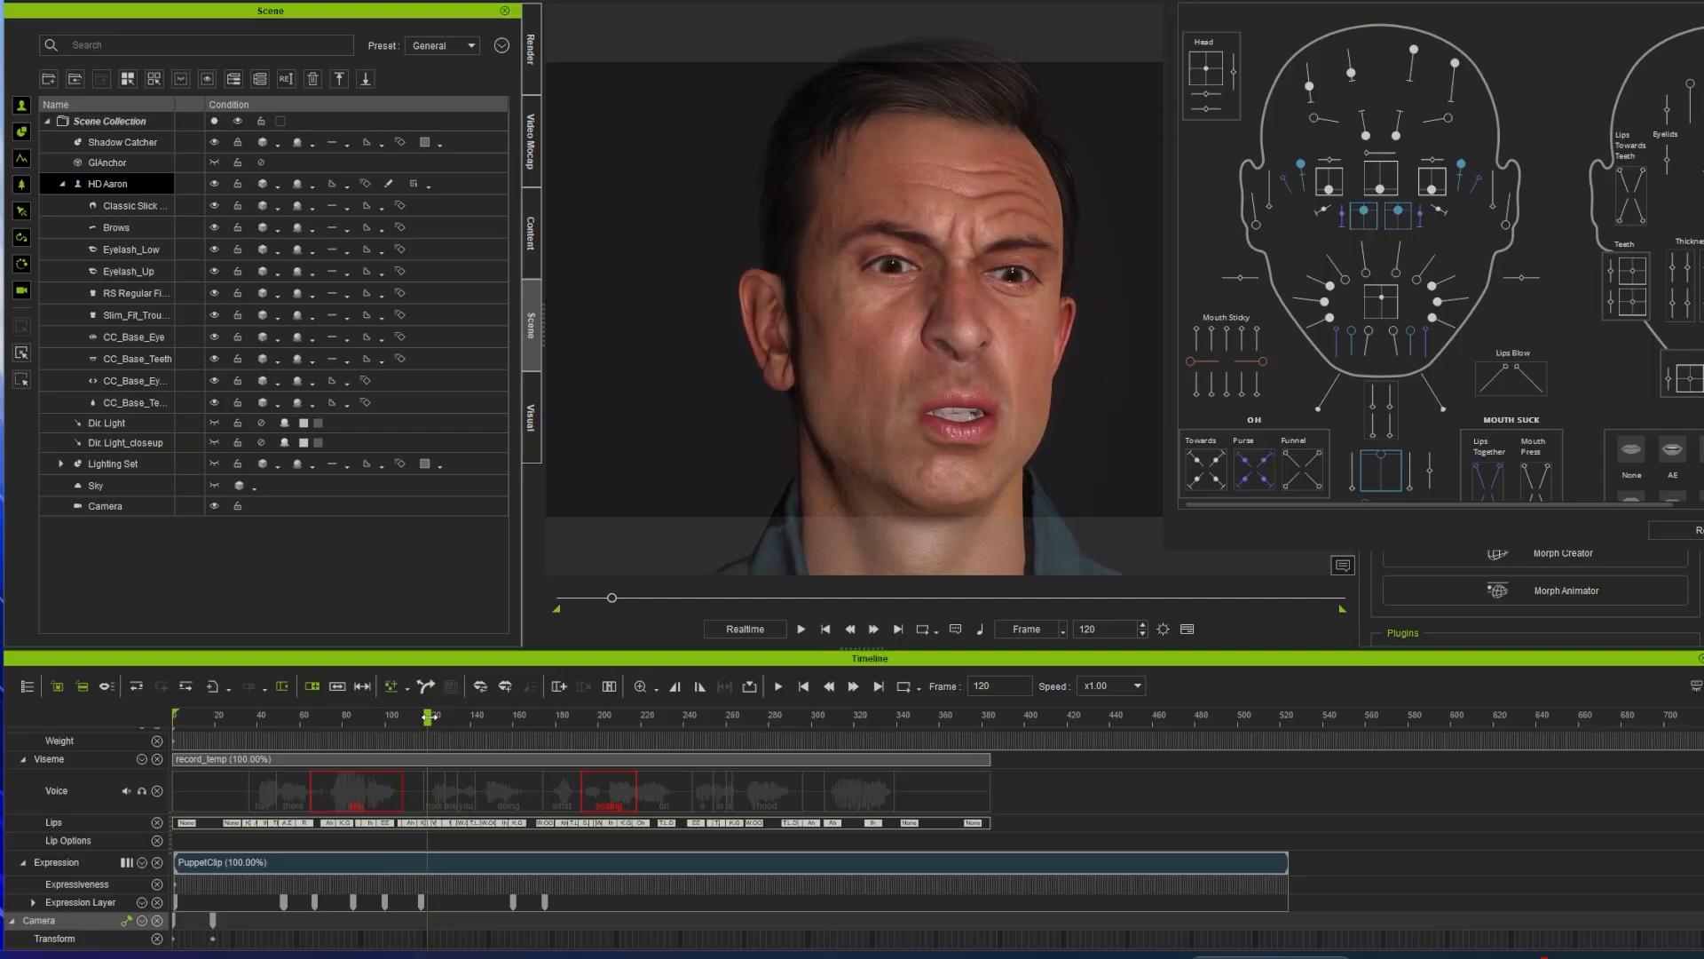
click(421, 904)
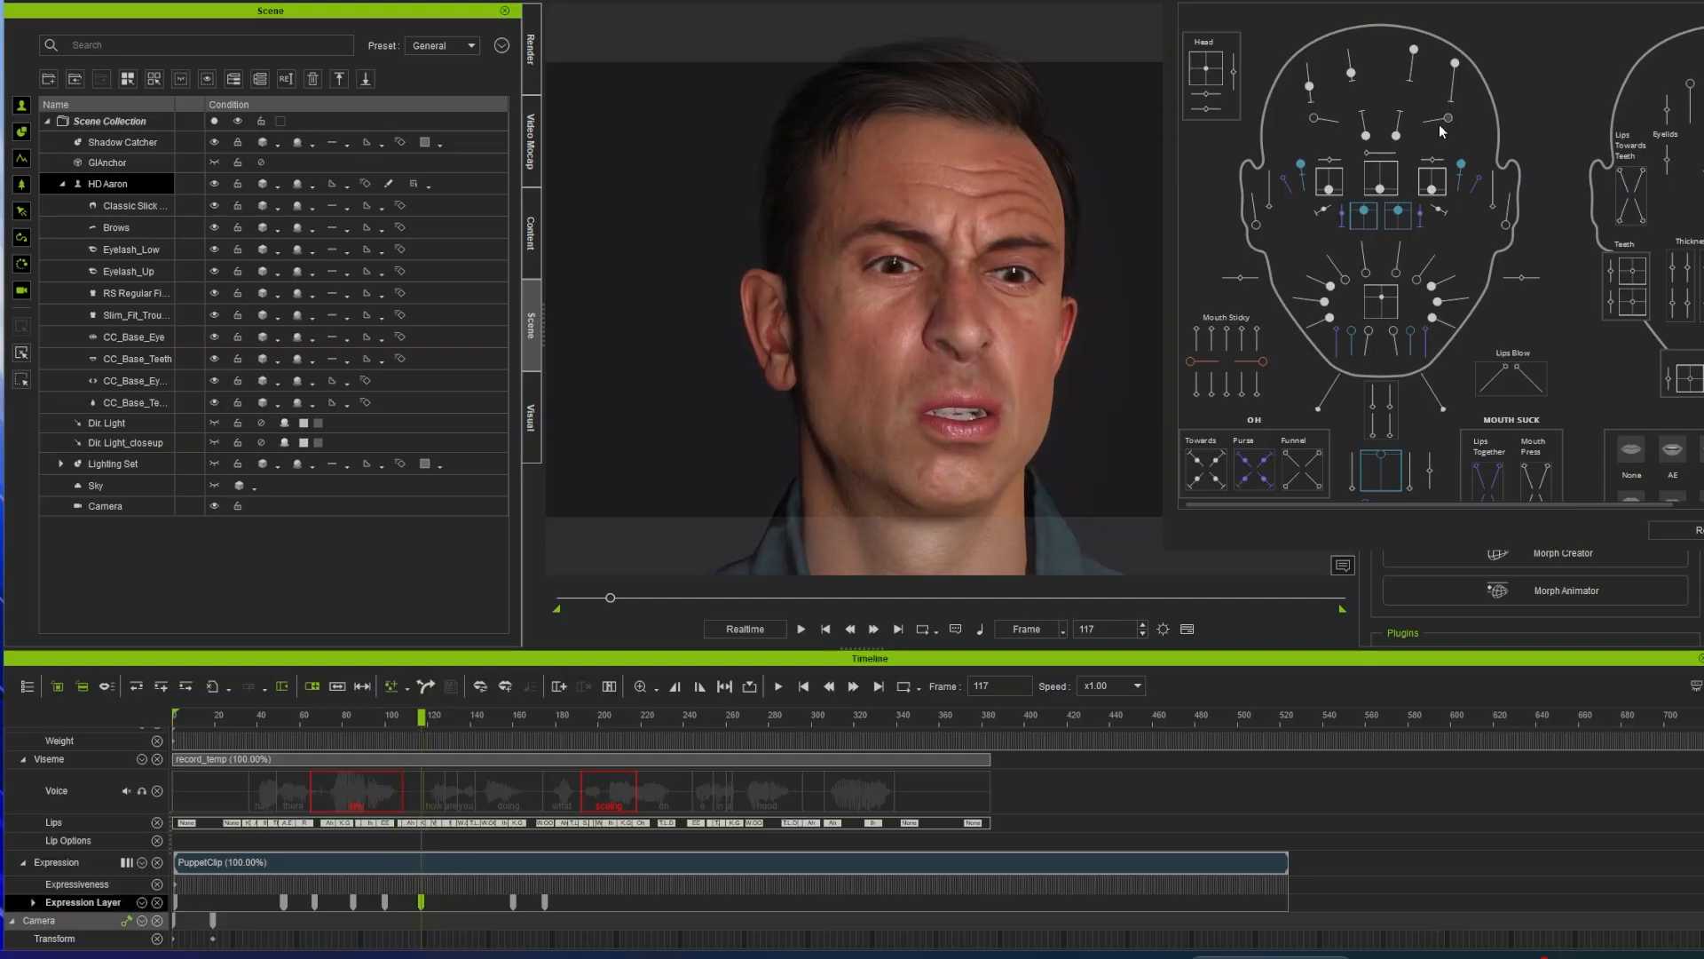
drag(1379, 189, 1366, 135)
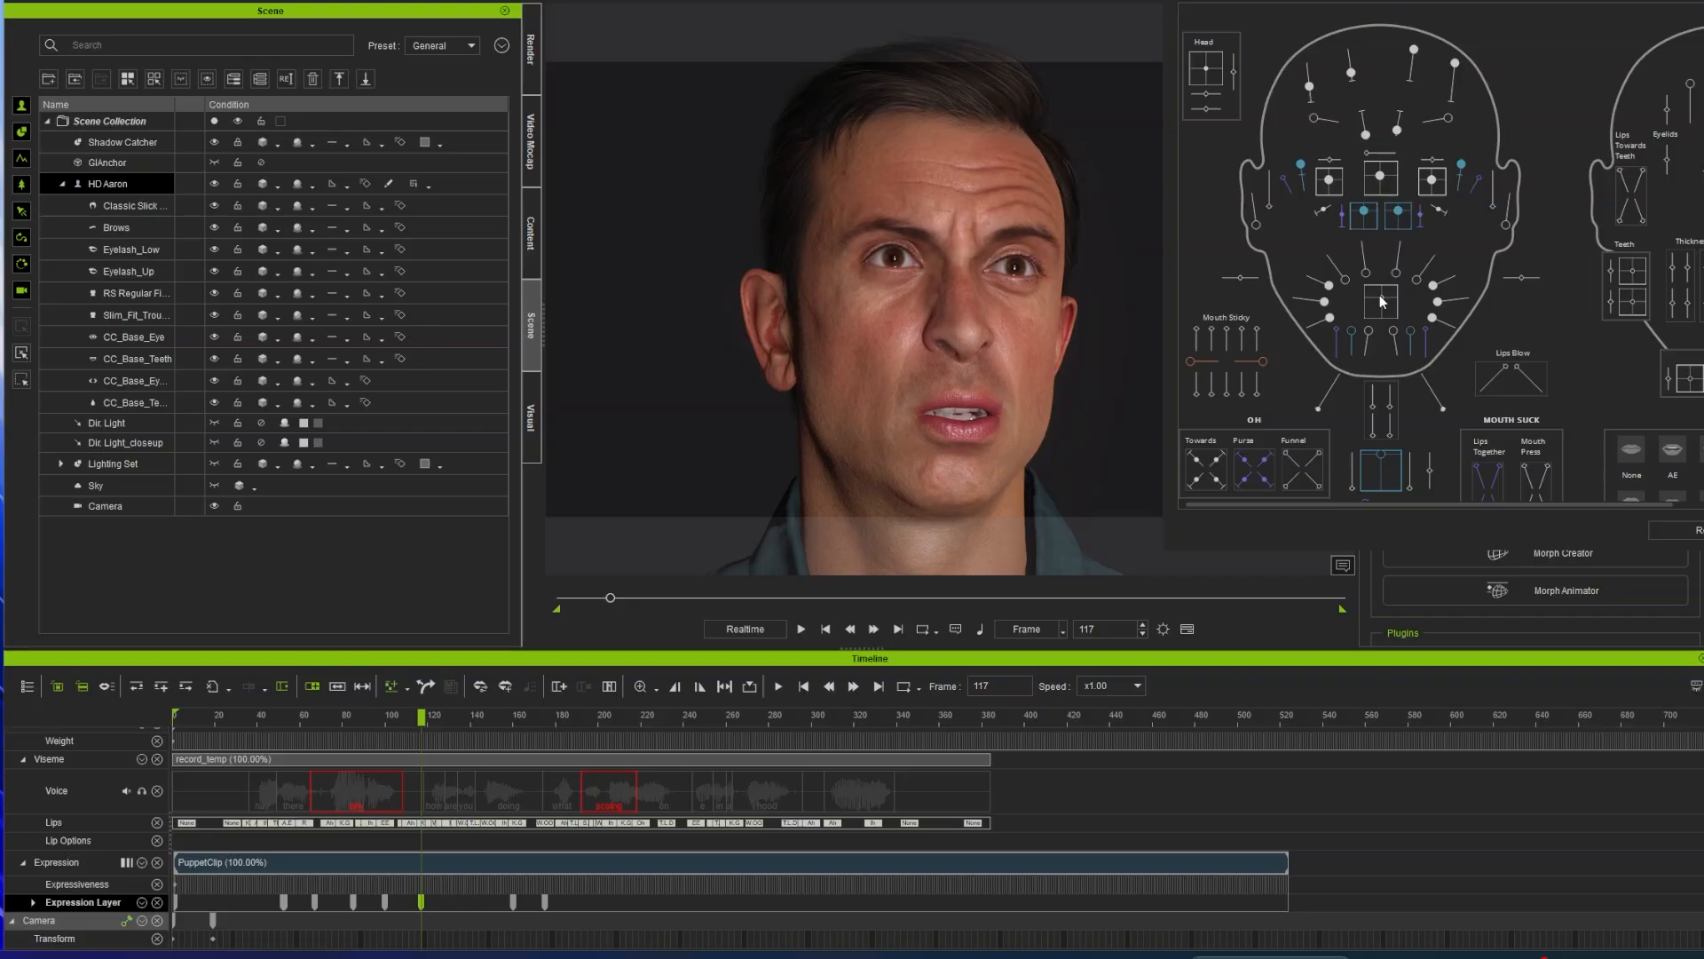
drag(1380, 300, 1380, 298)
Step: Play back the refined facial animation to frame 310, and close HD Face Control
key(space)
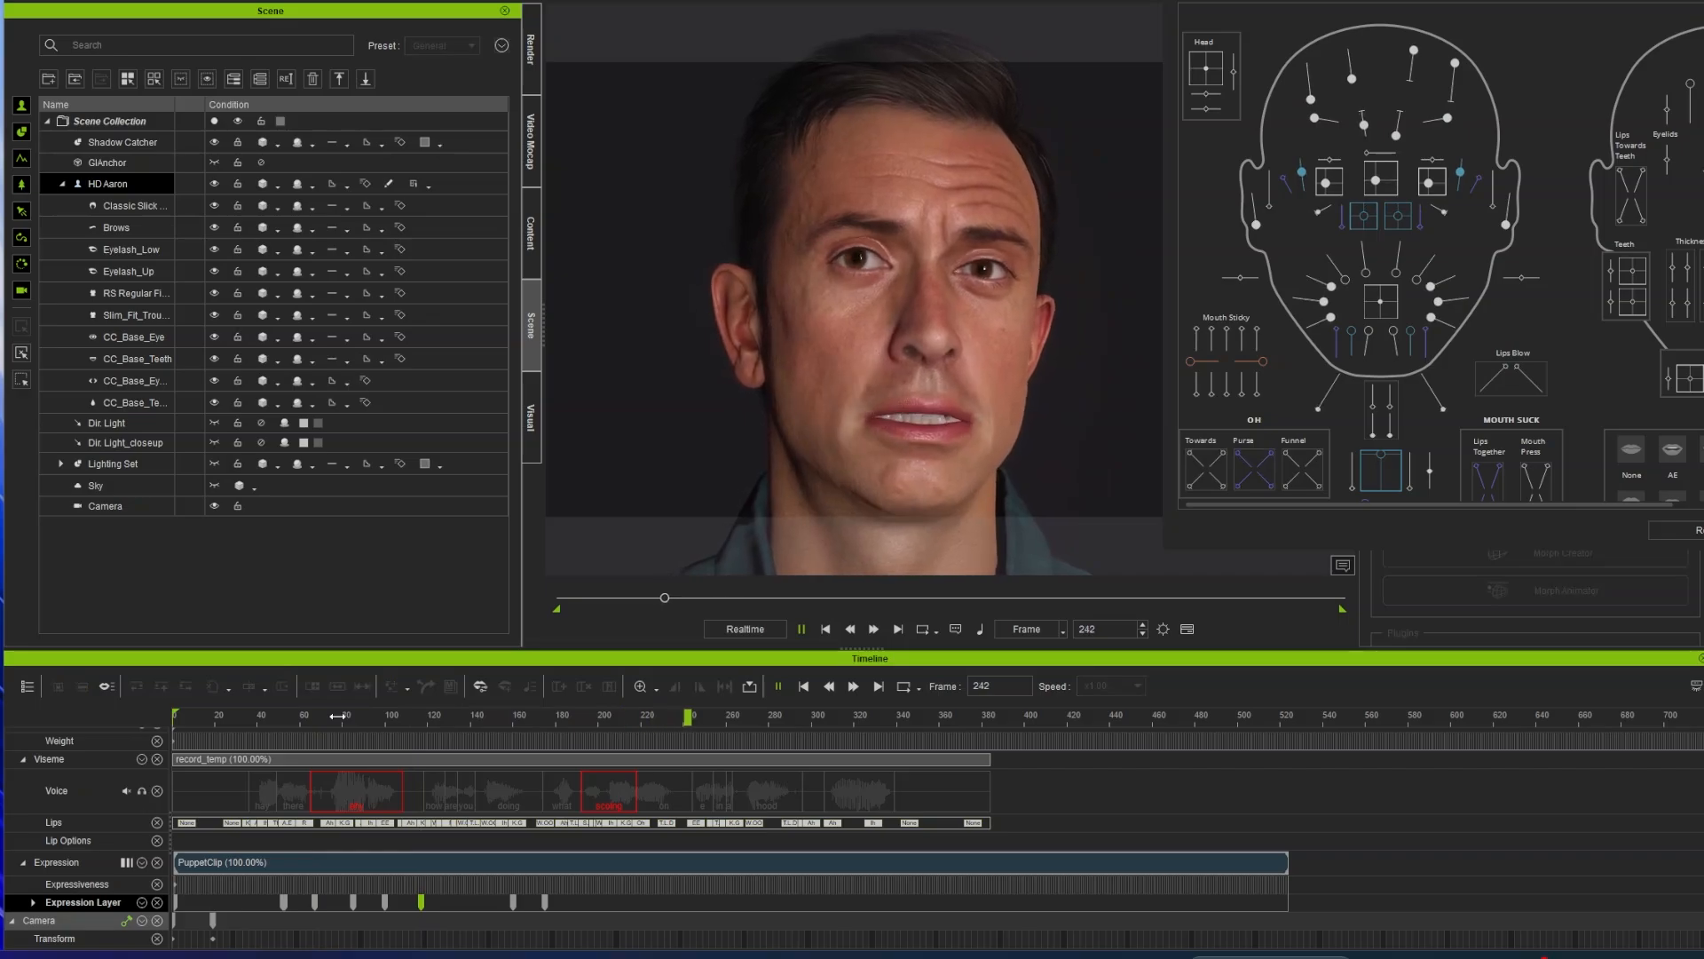
key(space)
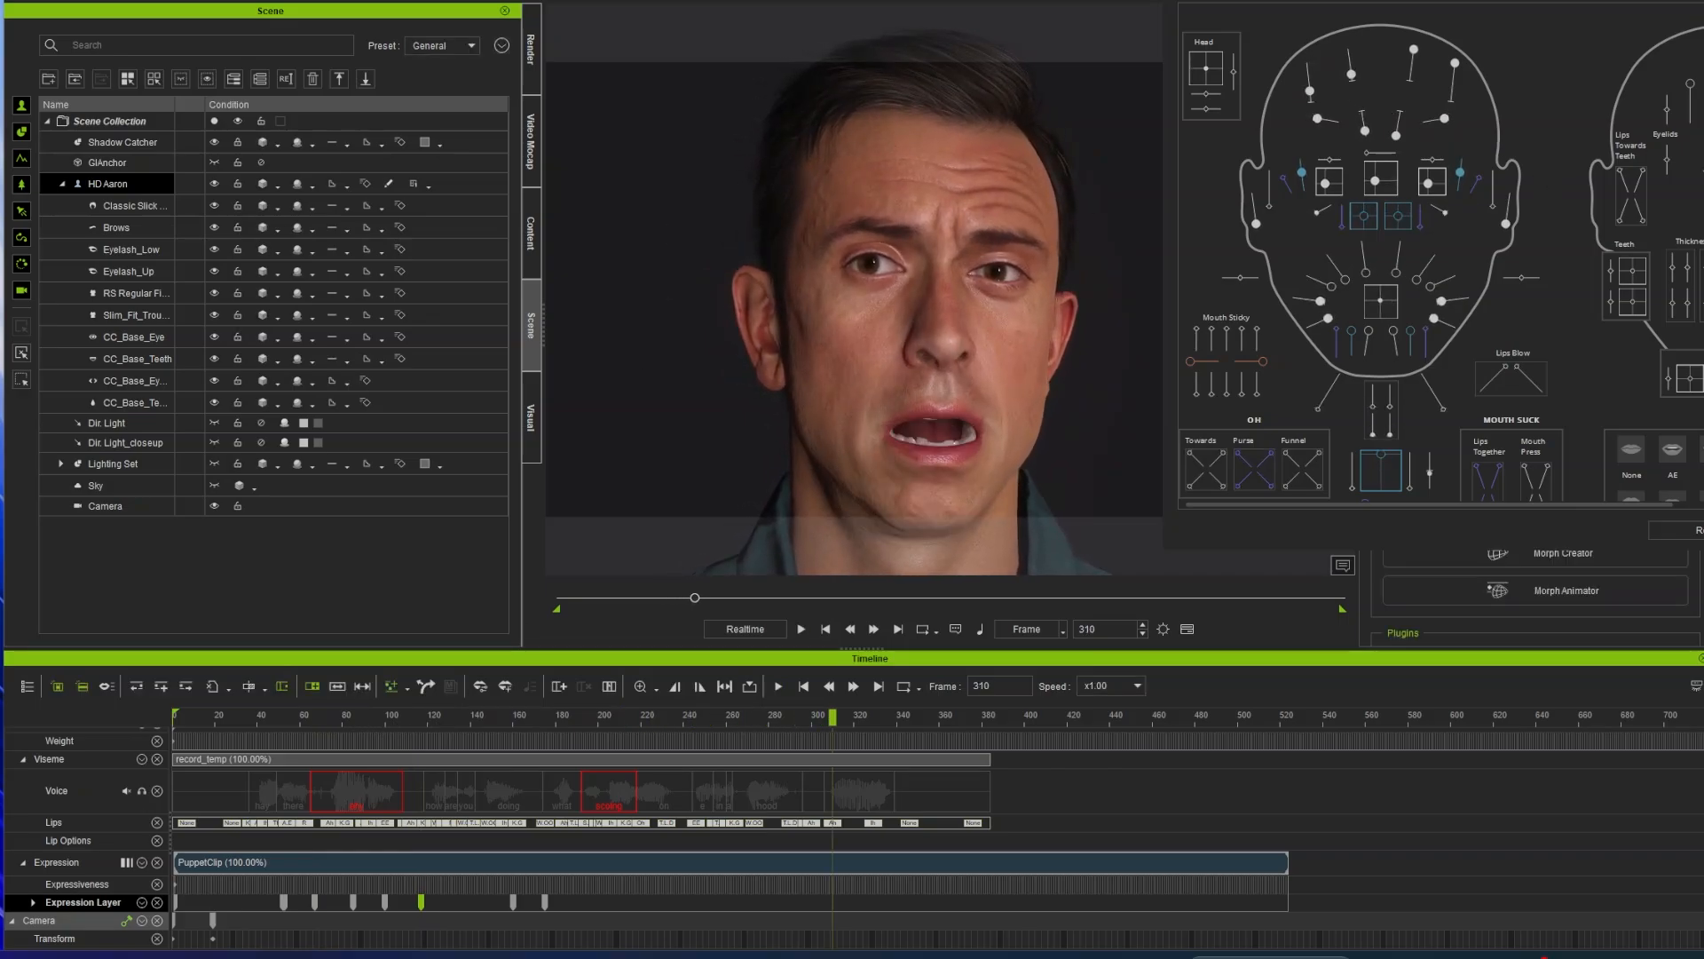
drag(1316, 0, 1069, 7)
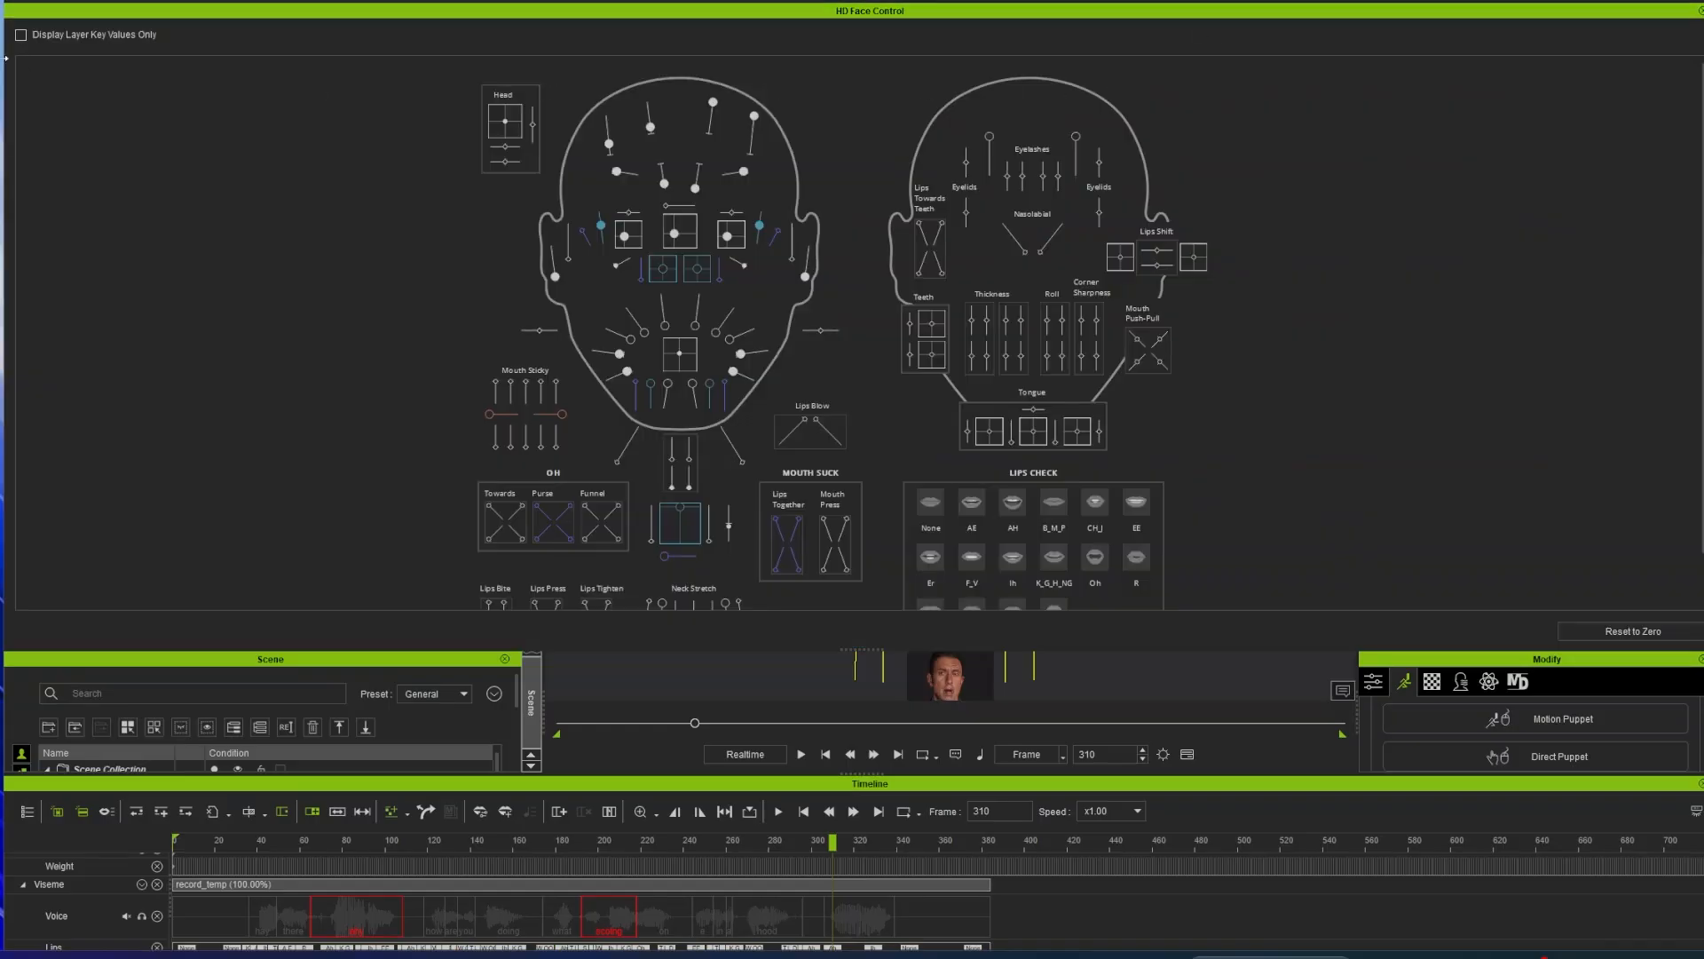
click(1698, 11)
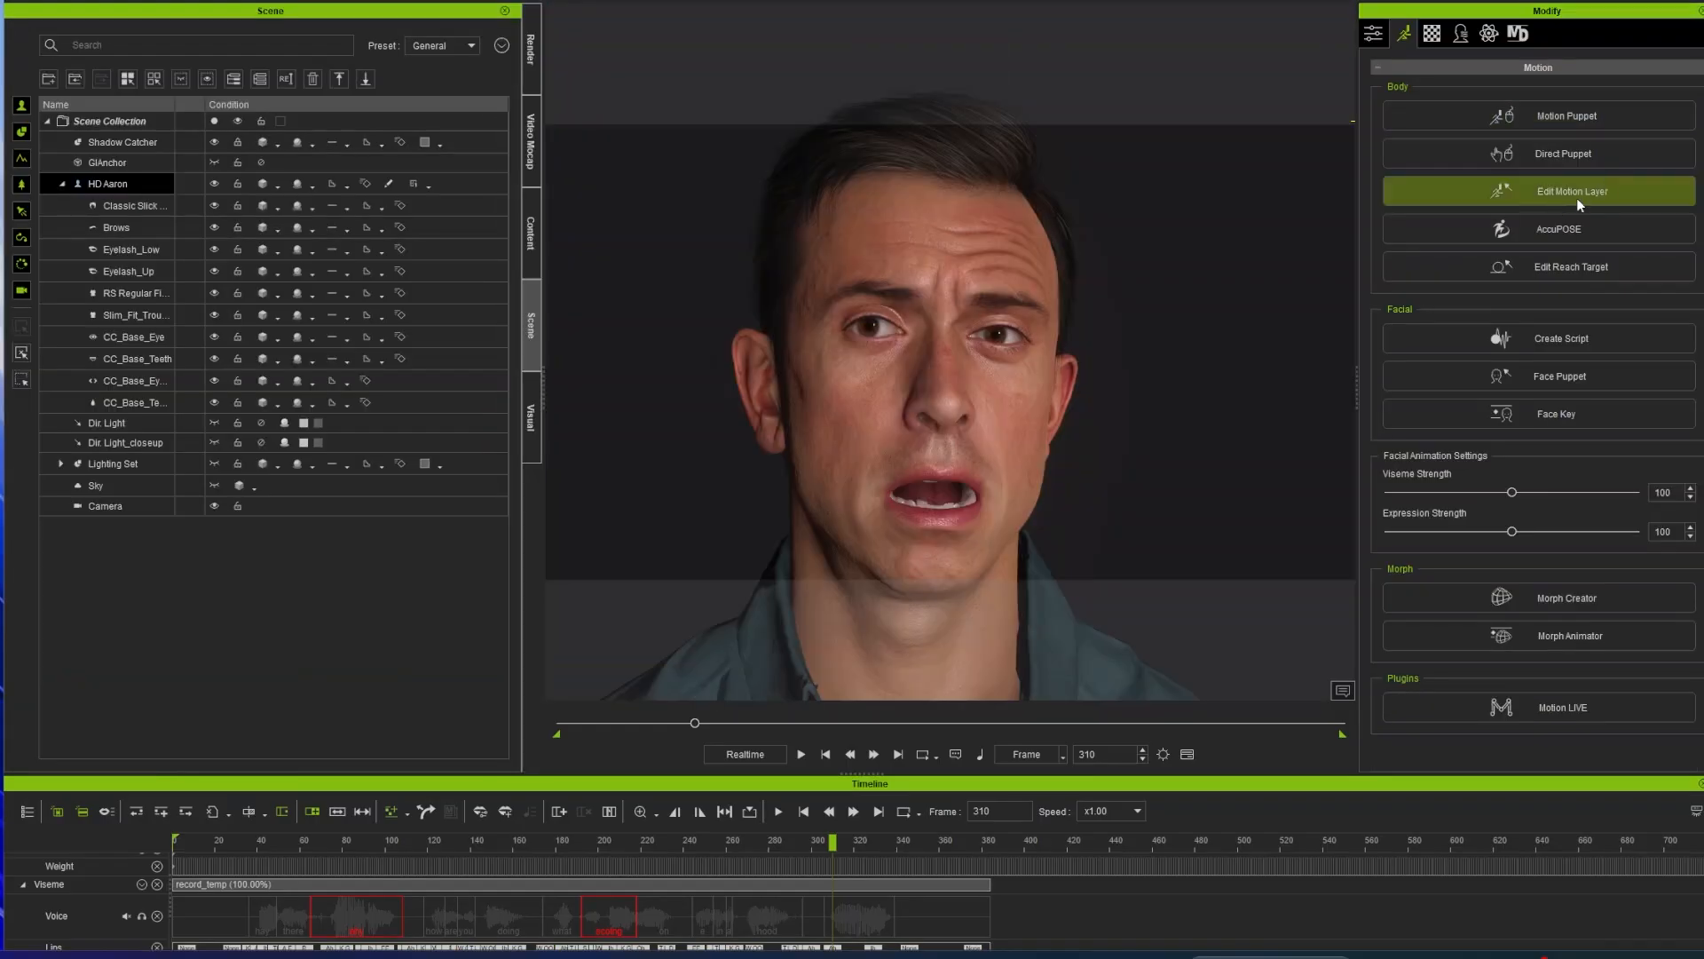